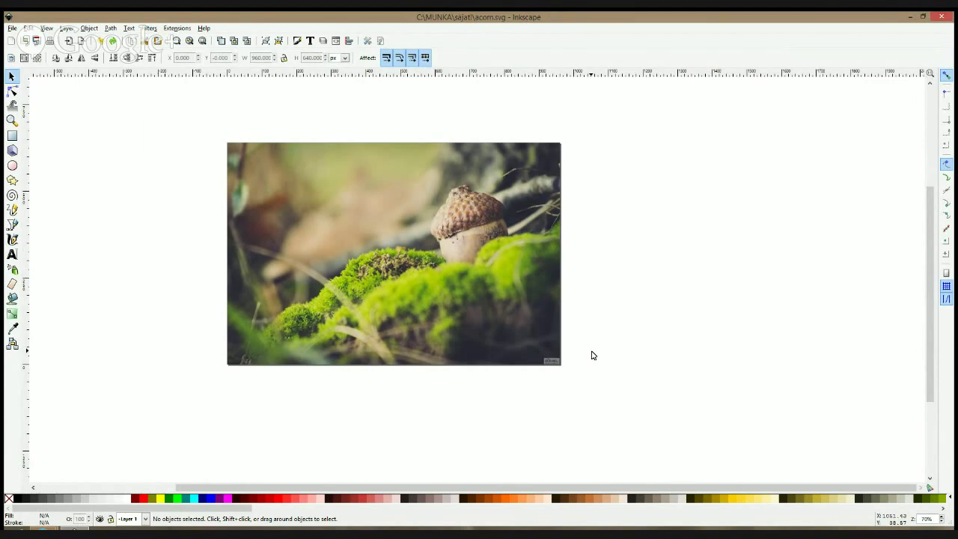
Draw a tilted closed four-sided window pane about 19 px tall on the acorn's pale body using the Bezier tool
scroll(382, 184, up, 1)
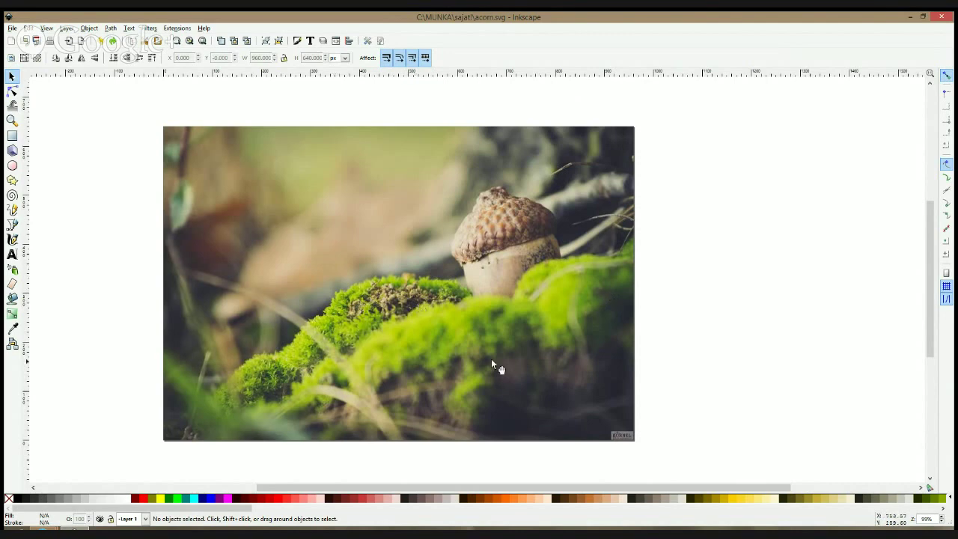
drag(672, 292, 742, 290)
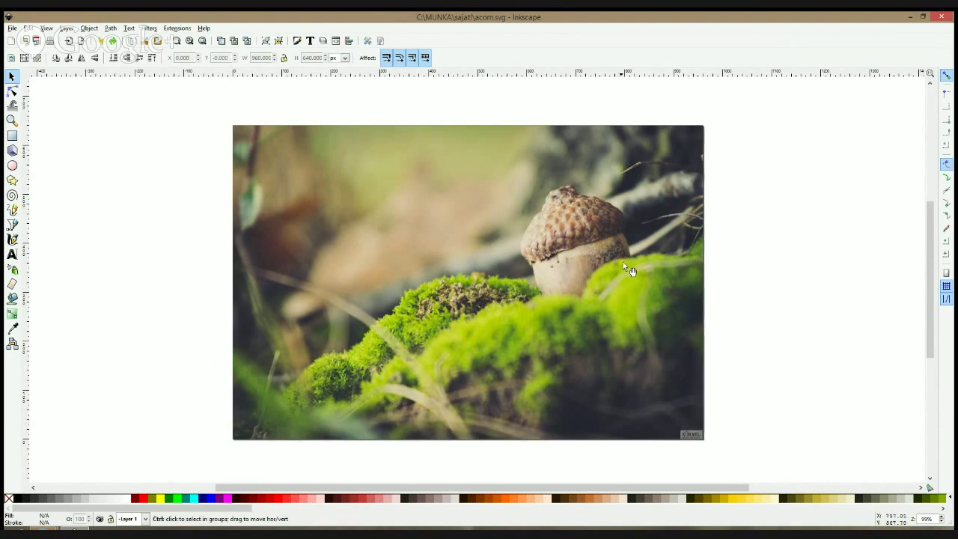
ctrl+scroll(623, 262, up, 2)
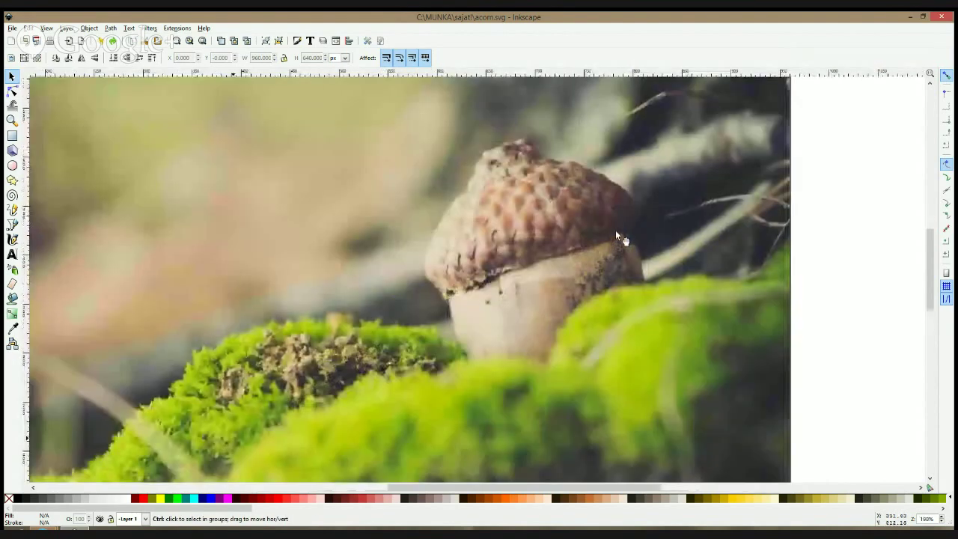
click(12, 224)
ctrl+scroll(509, 271, up, 2)
ctrl+scroll(572, 280, down, 1)
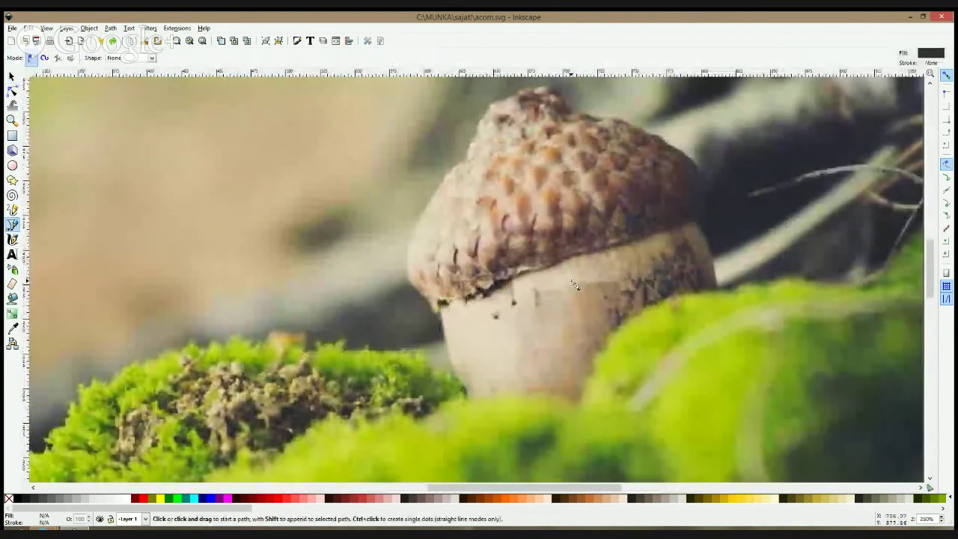
ctrl+scroll(571, 281, down, 1)
ctrl+scroll(573, 284, down, 1)
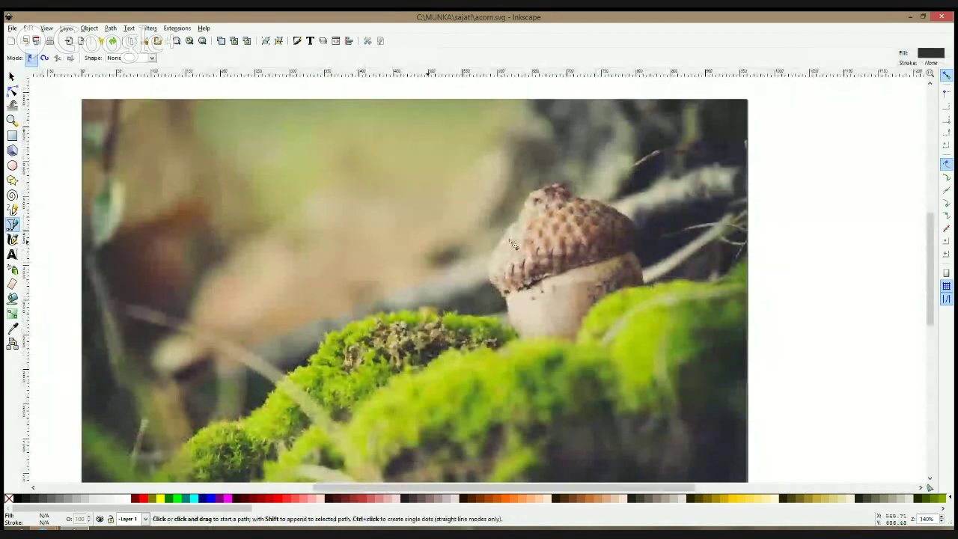
ctrl+scroll(503, 306, up, 2)
ctrl+scroll(460, 332, up, 2)
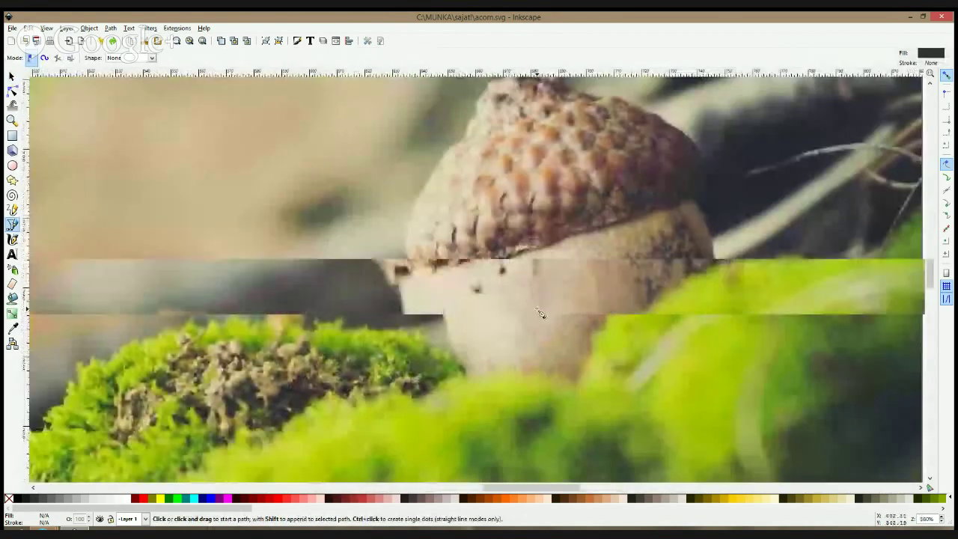
click(410, 303)
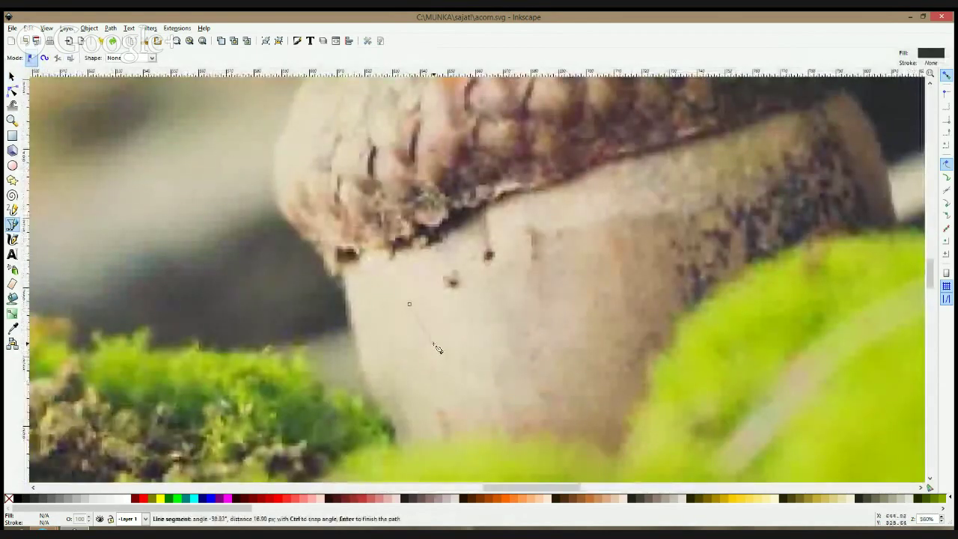
click(425, 356)
click(461, 344)
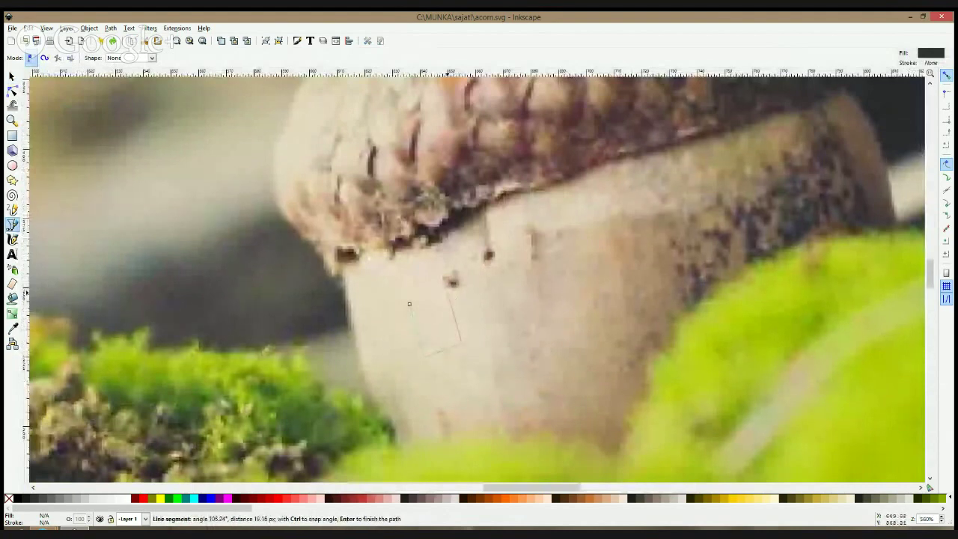
click(449, 292)
click(409, 304)
Draw a second, narrower four-sided pane about 10 px wide beside the first one, leaving a thin gap between them
click(458, 290)
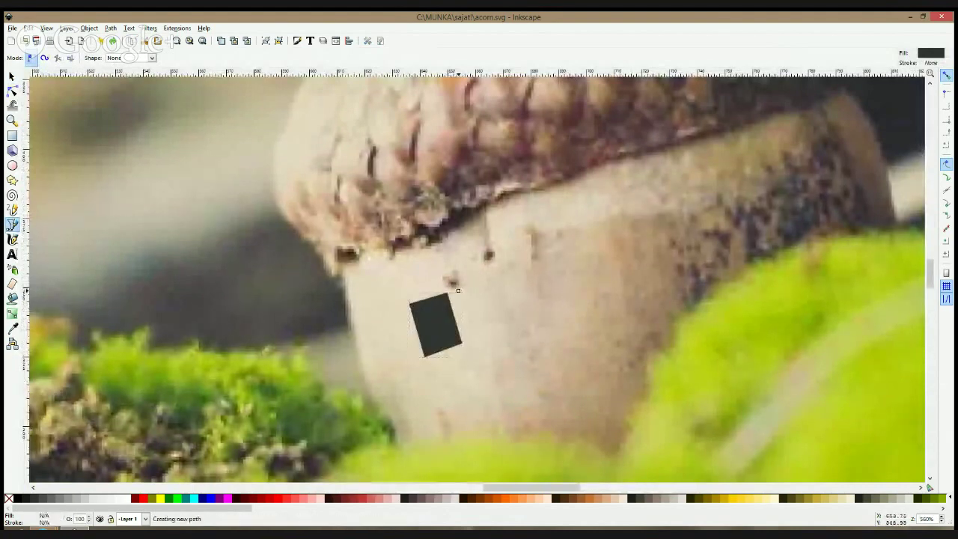
click(472, 339)
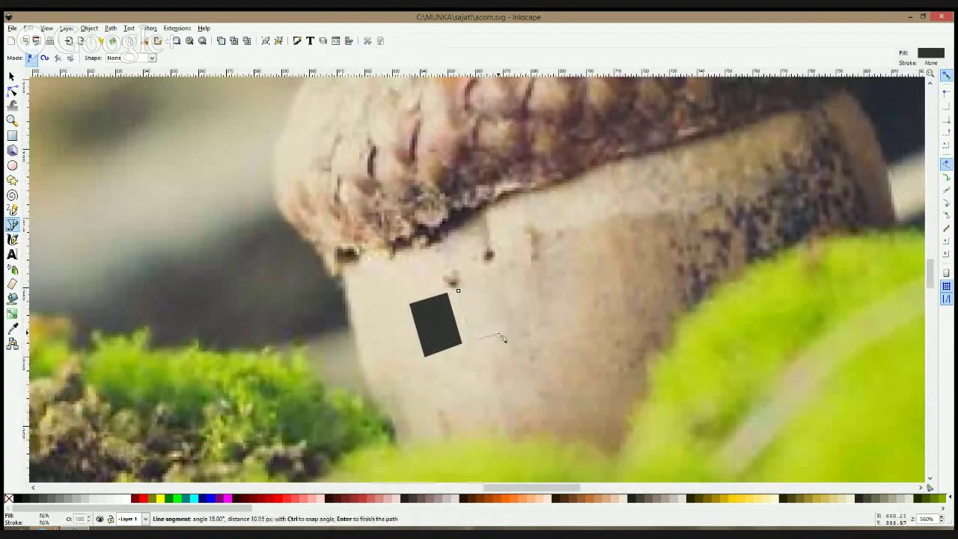
click(499, 333)
click(482, 285)
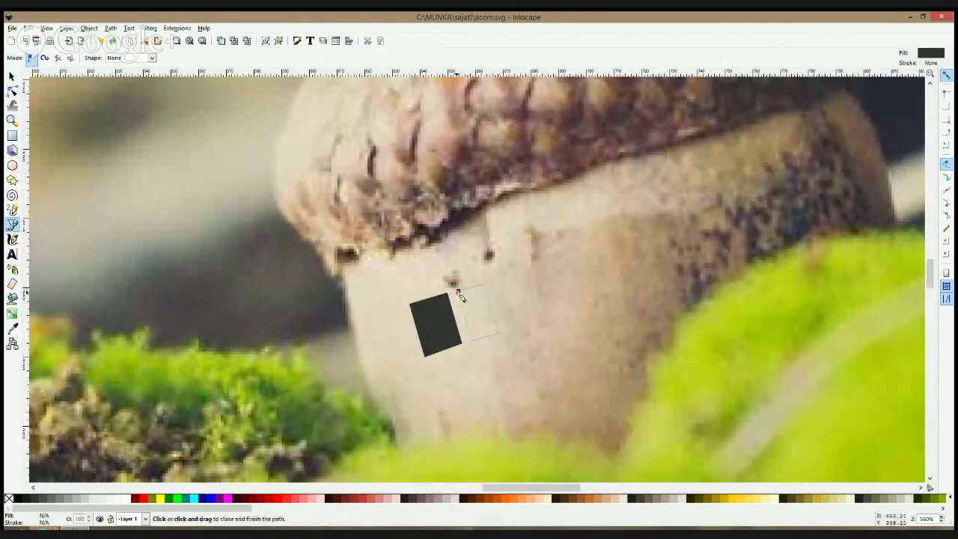
click(458, 290)
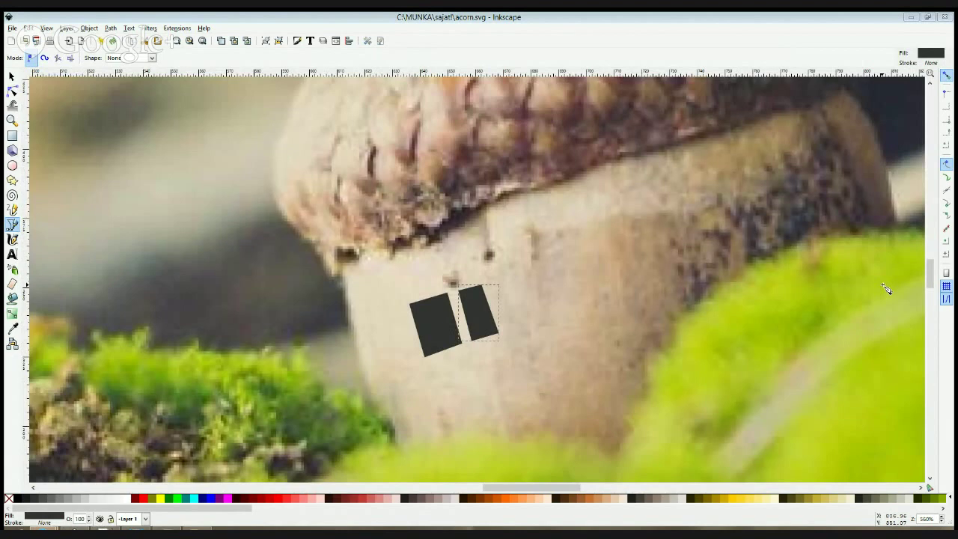
Draw a third four-sided pane about 15 px tall directly below the larger pane, following the same tilt
click(66, 413)
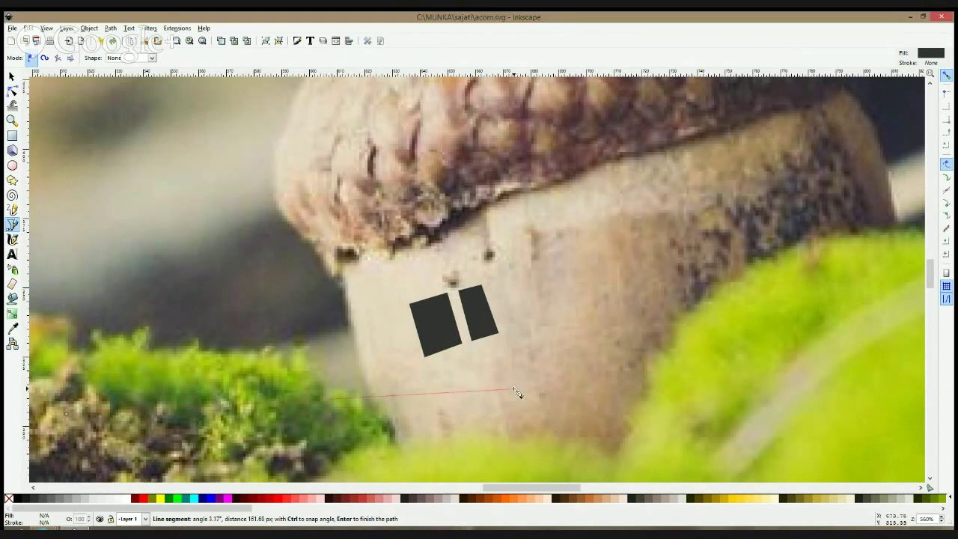
click(427, 368)
click(461, 353)
click(473, 391)
click(440, 402)
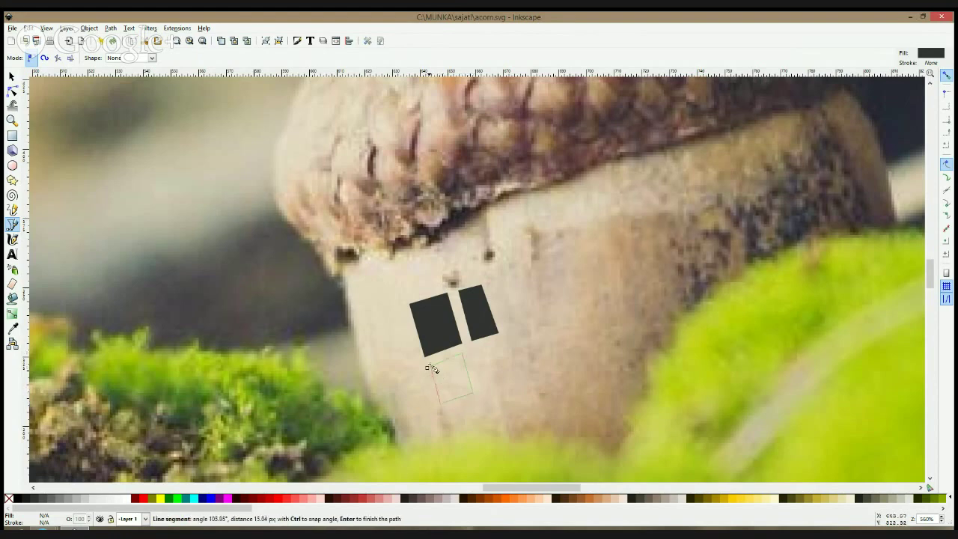
click(428, 367)
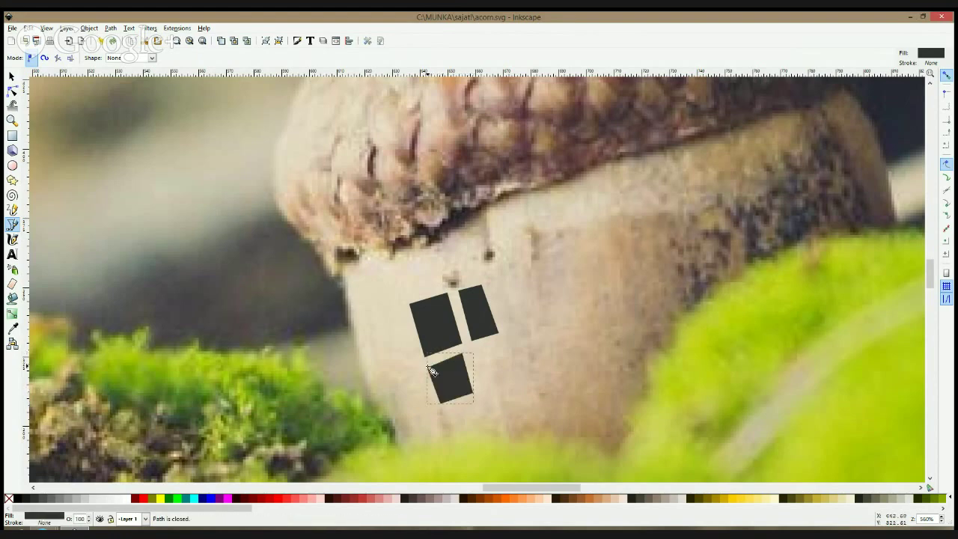
Complete the window with a fourth four-sided pane about 10 px wide below the narrow pane
click(472, 349)
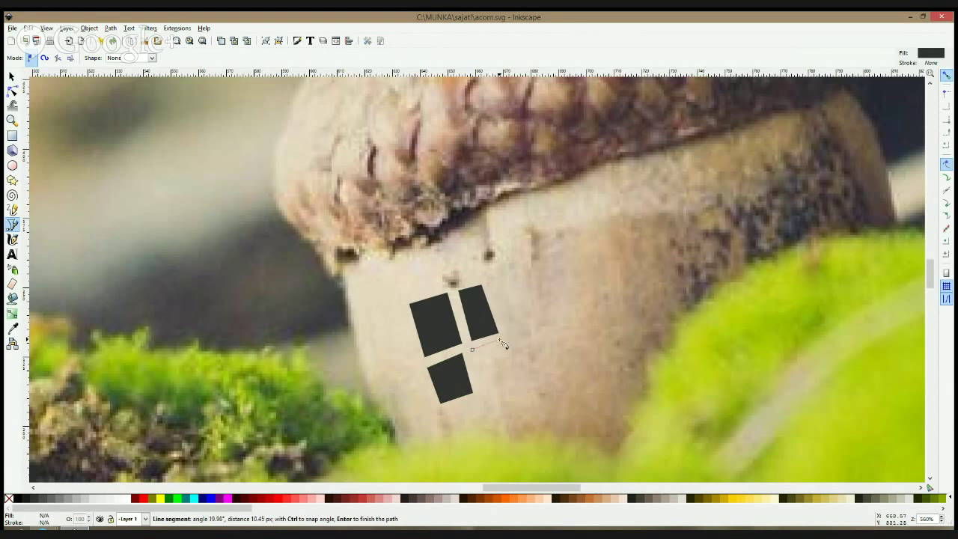
click(512, 382)
click(486, 388)
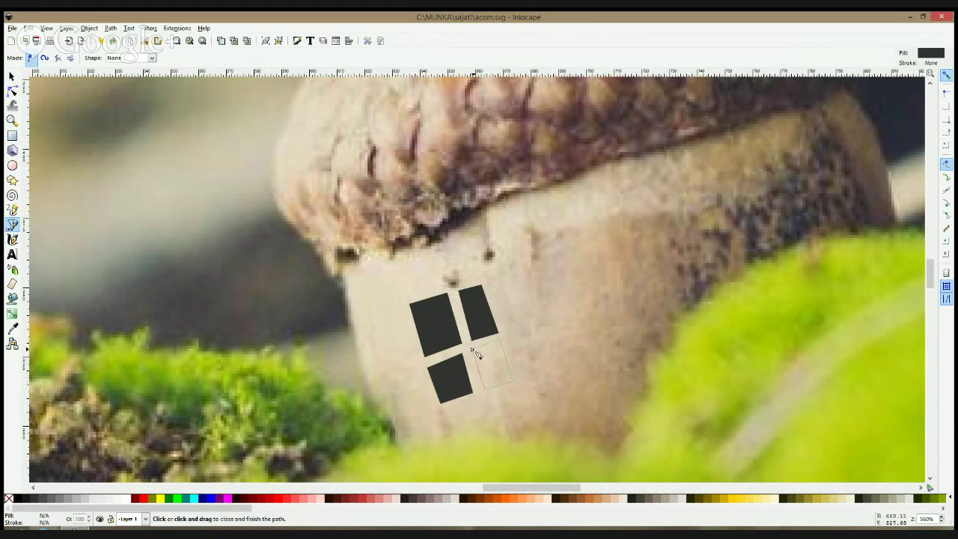
click(472, 350)
Select all four window panes and scale them down together to about 25 × 30 px
key(space)
click(454, 364)
shift+click(450, 334)
shift+click(476, 327)
shift+click(491, 363)
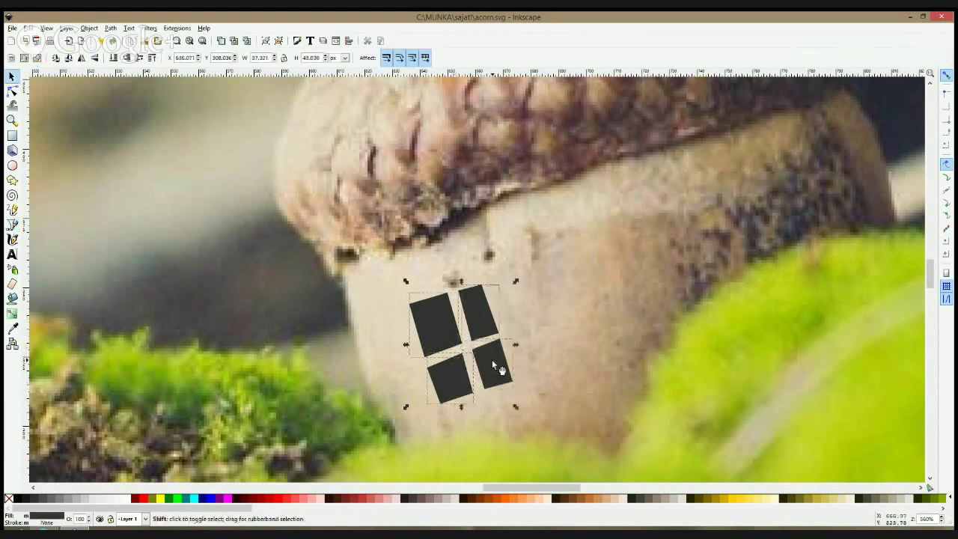
drag(514, 285, 448, 330)
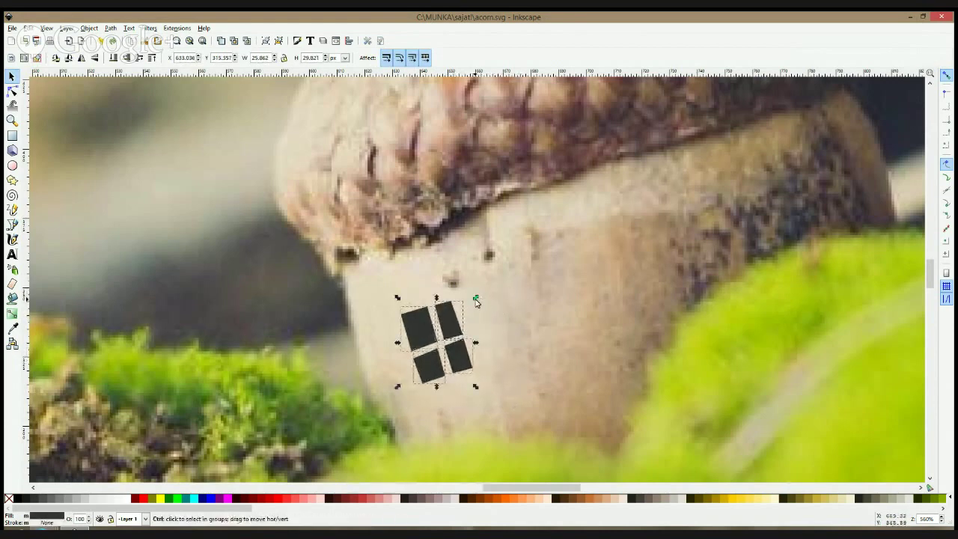
Flip the four panes horizontally and rotate them to match the acorn's tilt, with the largest pane at the upper right
drag(476, 301, 450, 282)
key(h)
click(484, 300)
click(486, 325)
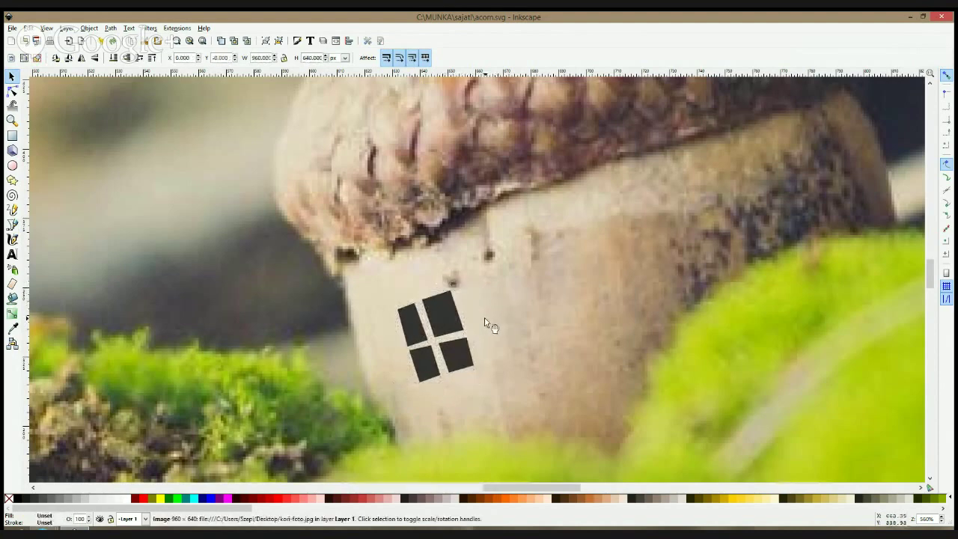
Nudge the upper outer corner nodes of the two lower panes so the gaps of the window cross look even
key(n)
click(424, 363)
scroll(439, 353, up, 2)
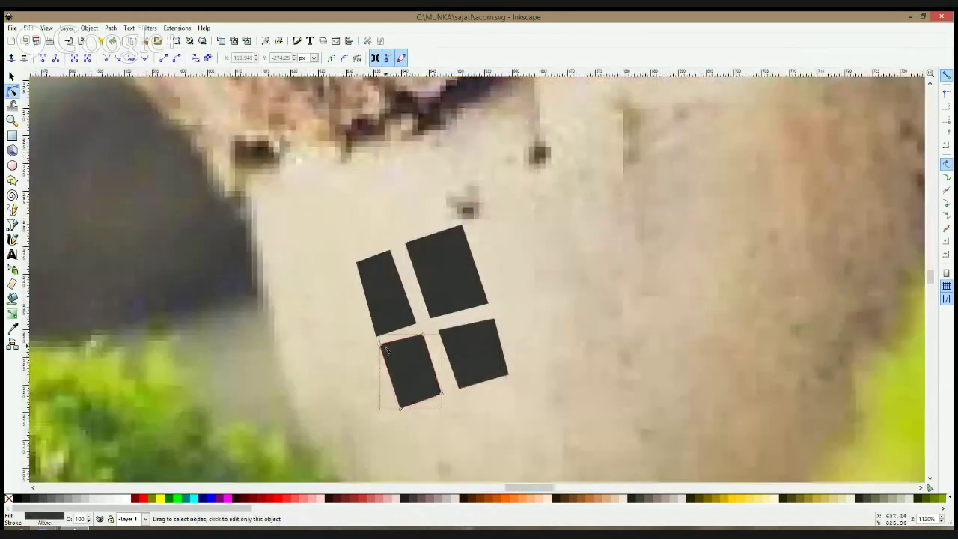
drag(380, 346, 383, 351)
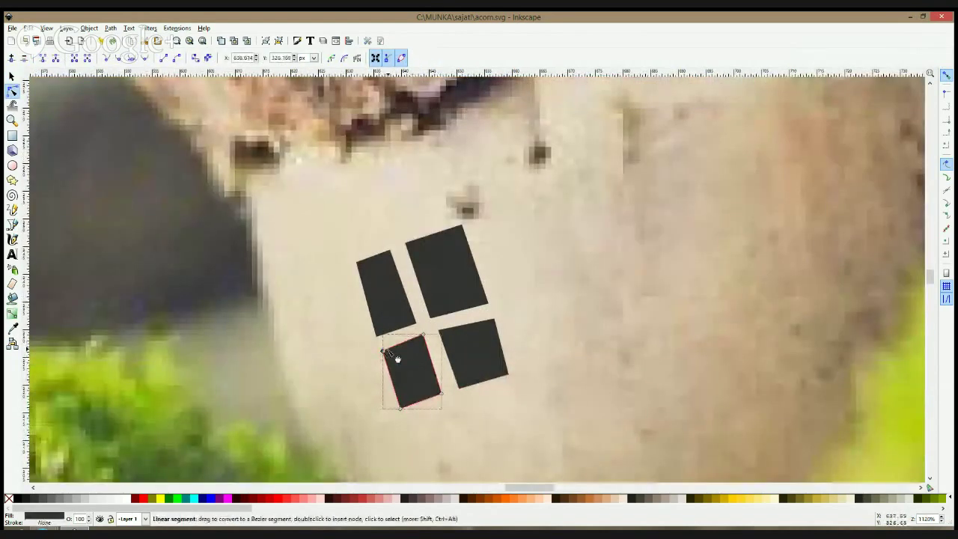
click(458, 336)
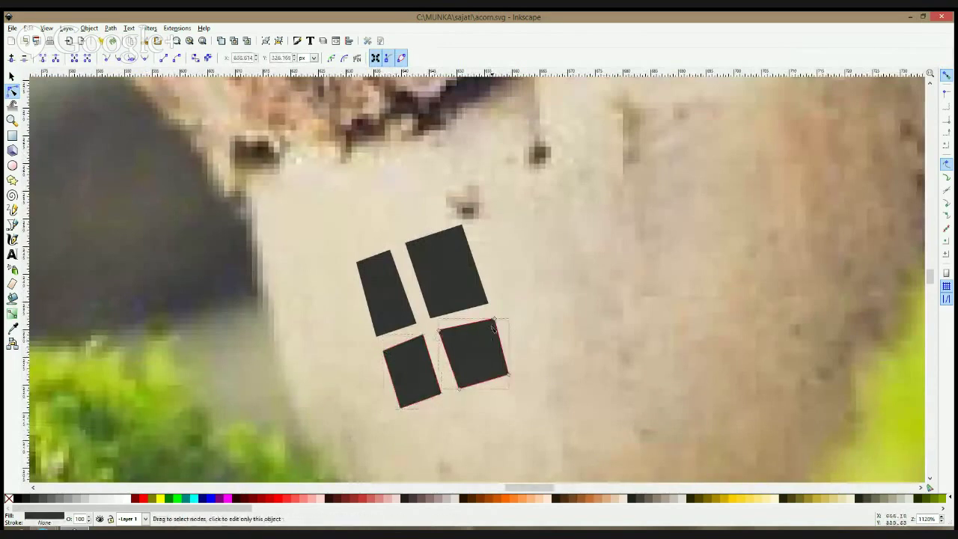
click(495, 319)
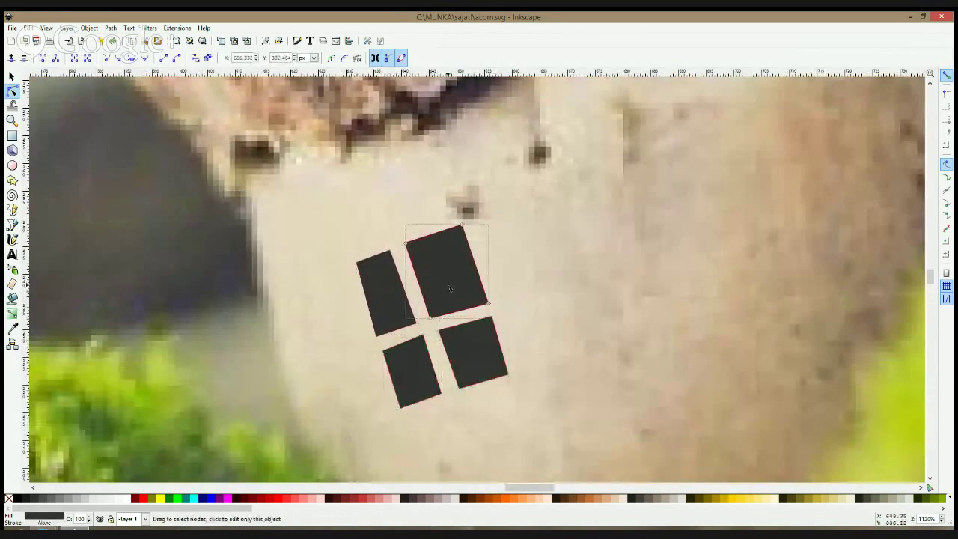
Make the upper-left pane's outer corner node smooth and move it slightly inward to round that corner of the window
click(370, 264)
click(12, 77)
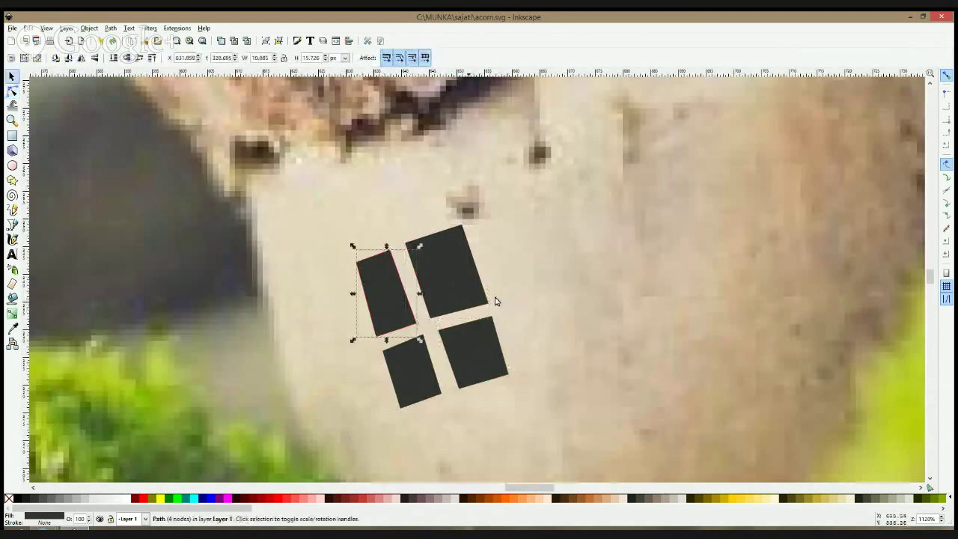
click(12, 92)
ctrl+click(358, 262)
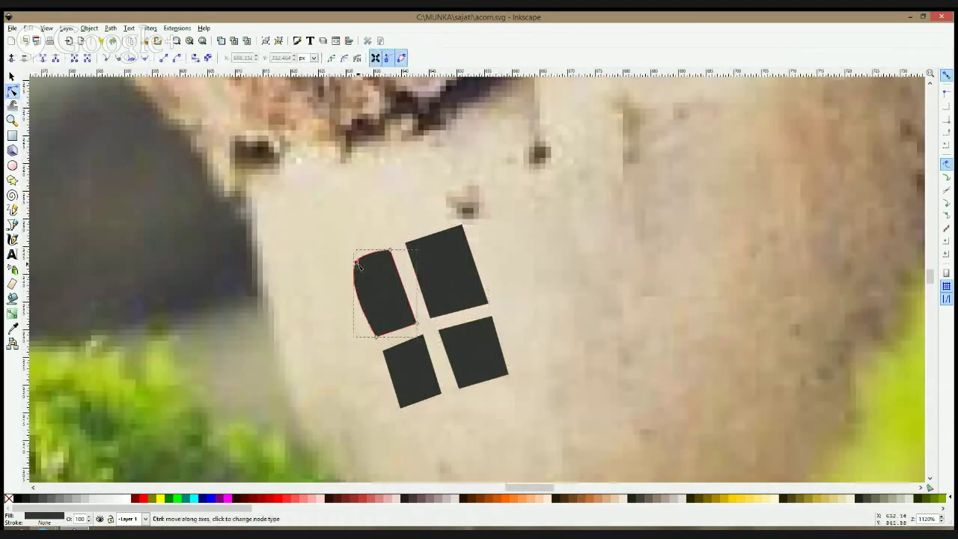
drag(358, 263, 365, 270)
Round the upper-right pane's outer corner by making its node smooth, moving it slightly inward and shortening its handles
click(451, 255)
ctrl+click(462, 225)
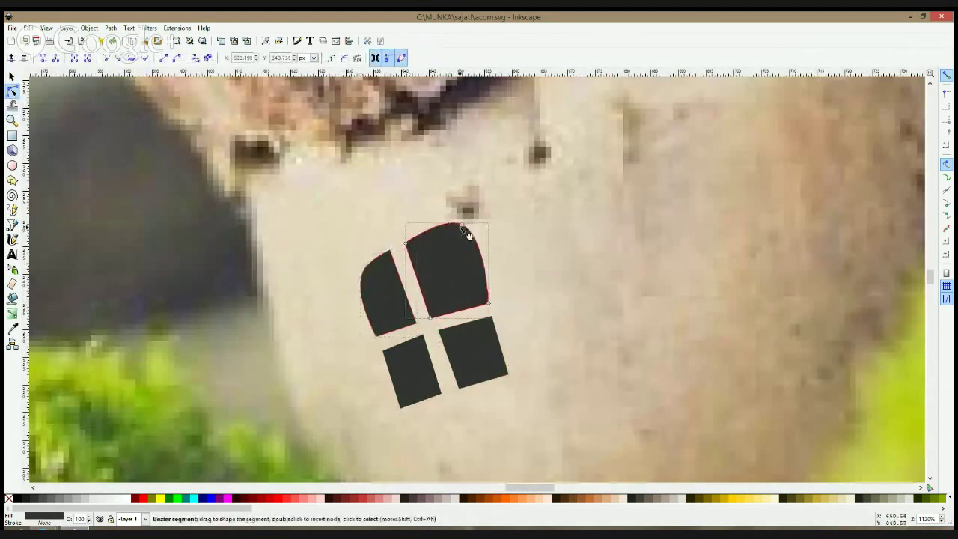
drag(461, 225, 462, 233)
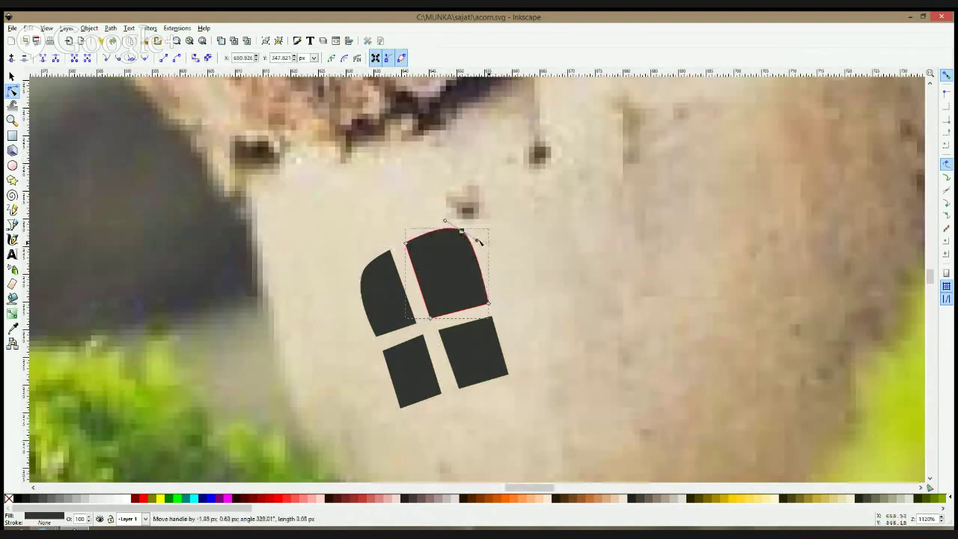
Round the lower-right pane's outer corner with a smooth node, shortening its handle and shifting the node slightly inward
click(497, 317)
ctrl+click(509, 373)
click(509, 374)
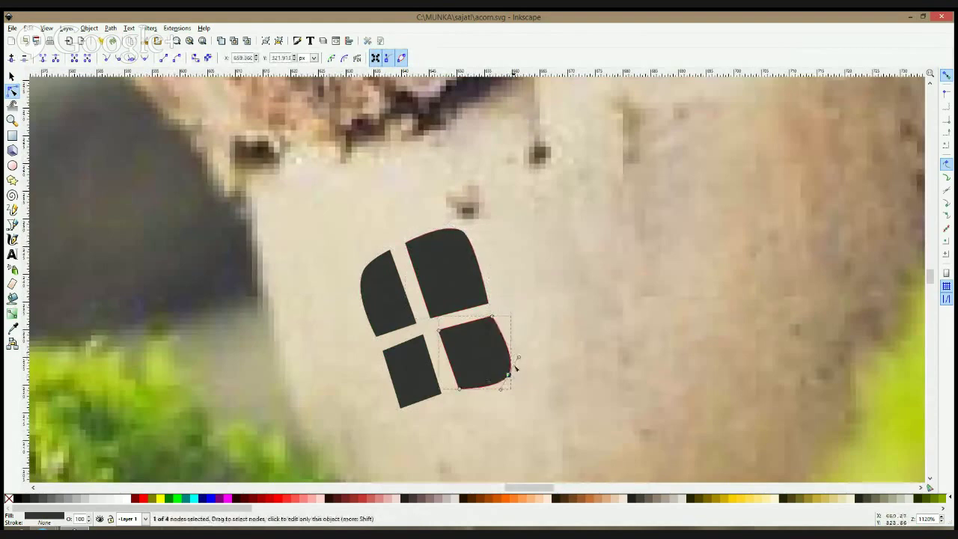
drag(516, 359, 512, 368)
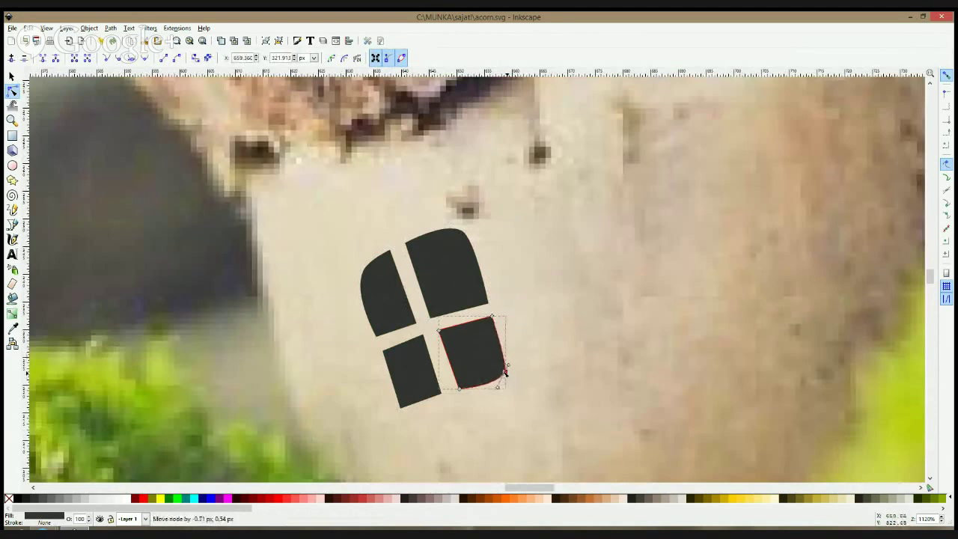
Round the lower-left pane's outer bottom corner with a smooth node, adjusting its handles and moving it slightly inward
click(425, 402)
ctrl+click(402, 409)
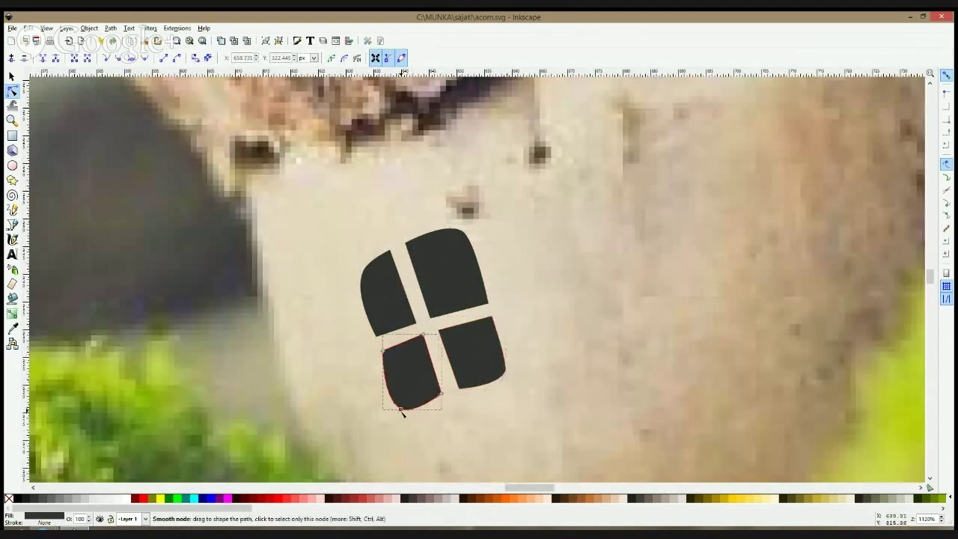
click(401, 409)
drag(383, 400, 406, 405)
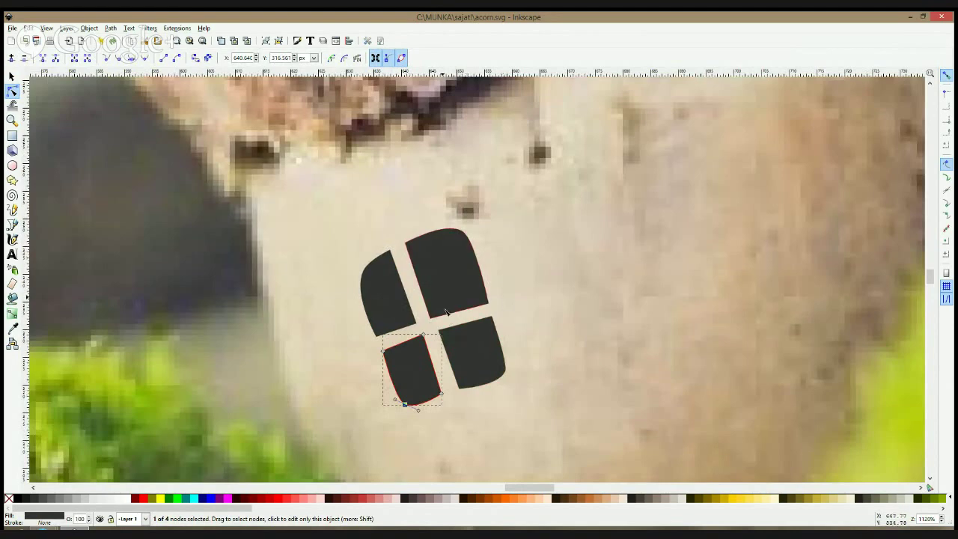
key(Escape)
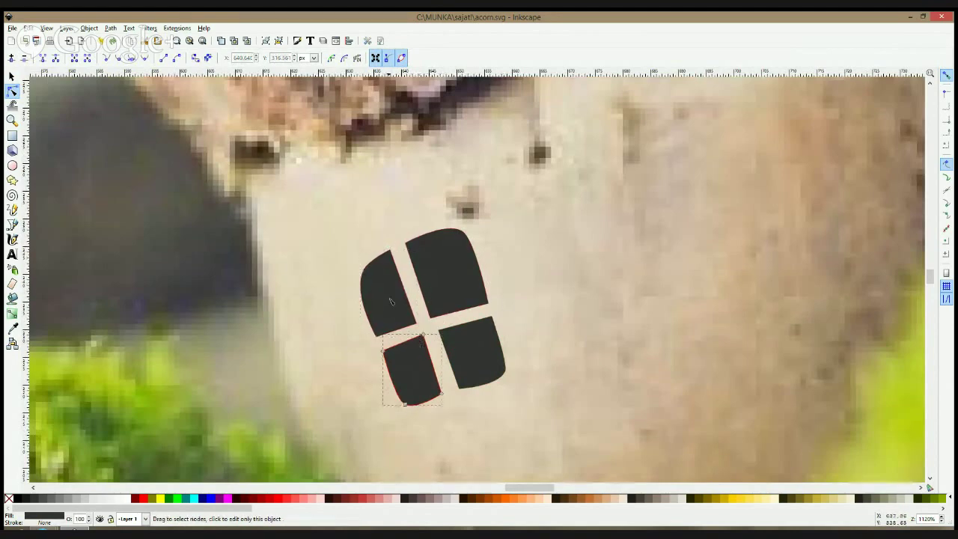
scroll(490, 297, down, 3)
key(F1)
click(503, 287)
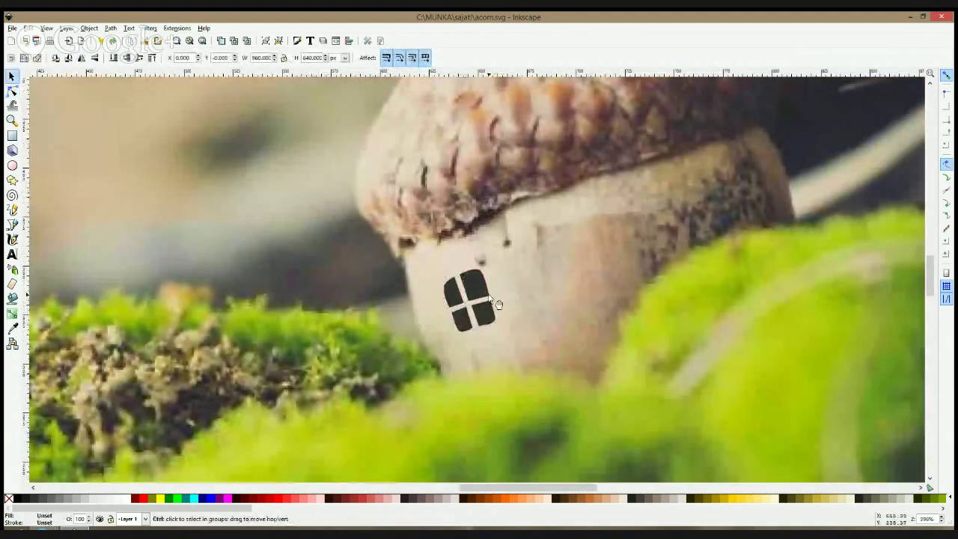
scroll(492, 296, down, 4)
scroll(496, 286, up, 4)
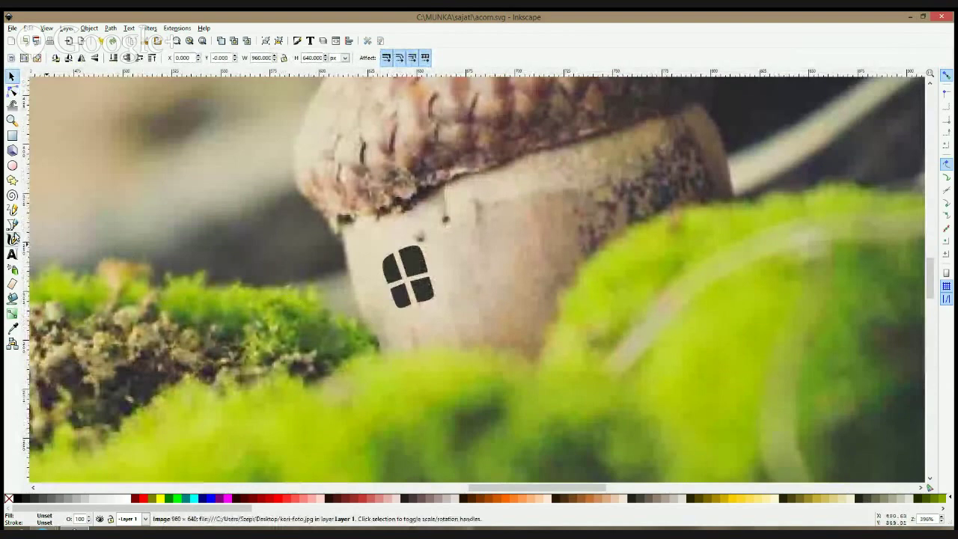
Select all four window panes and rotate them slightly clockwise on the acorn wall
click(12, 225)
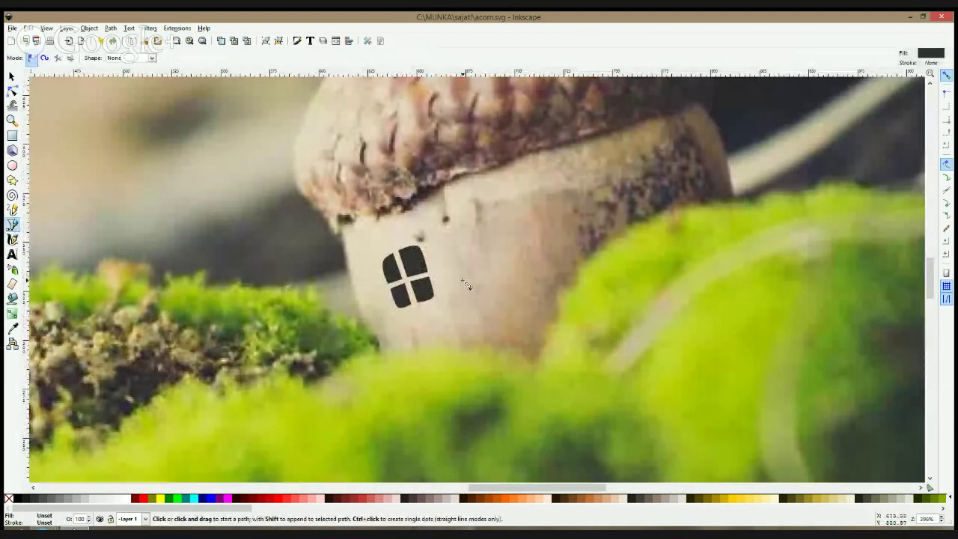
key(s)
click(423, 300)
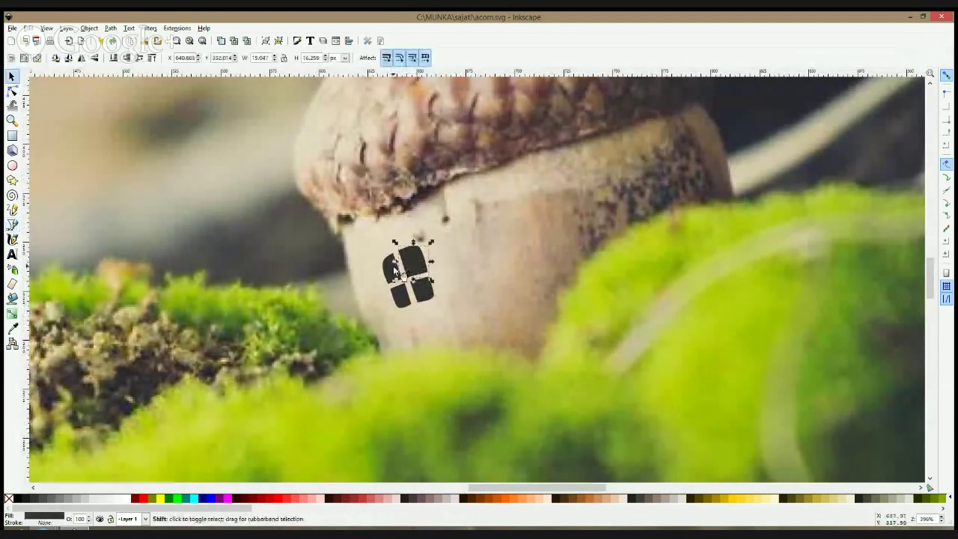
click(425, 293)
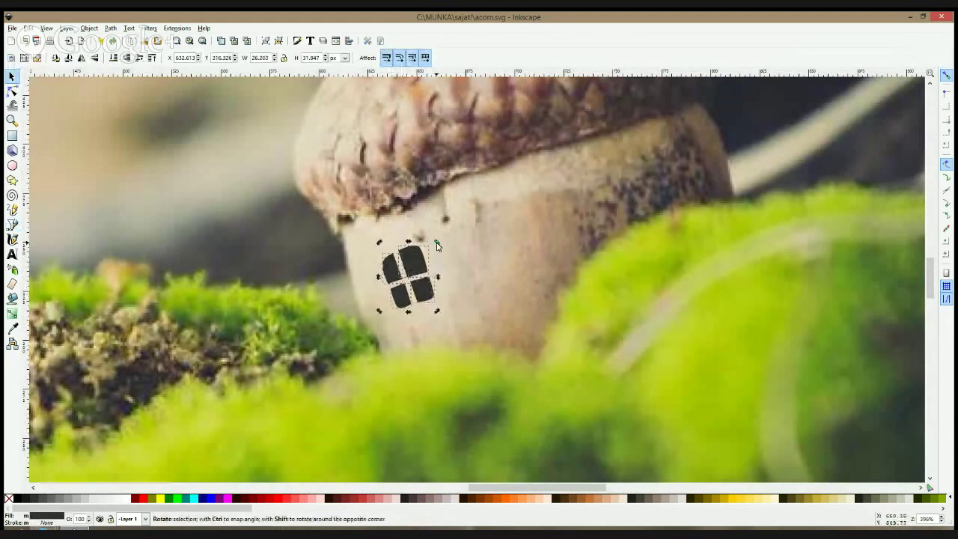
drag(438, 243, 441, 248)
click(485, 284)
scroll(500, 309, down, 4)
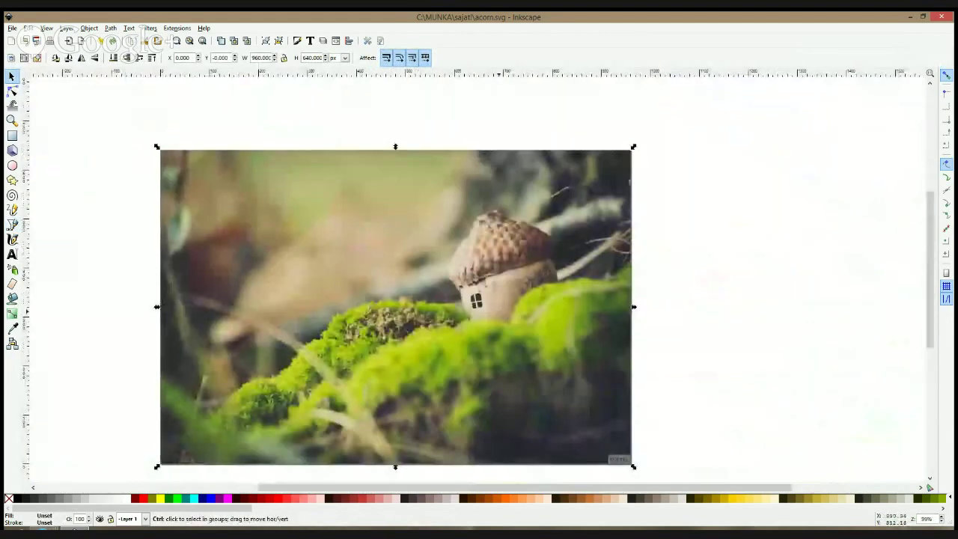
scroll(554, 302, up, 3)
scroll(344, 309, up, 3)
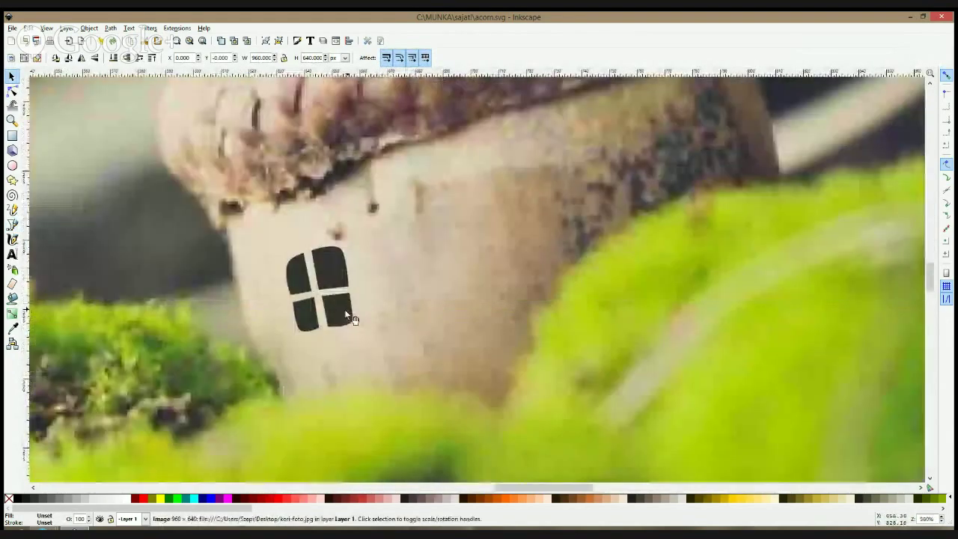
Draw a closed four-cornered path just below the window as the top surface of a window sill
click(12, 224)
scroll(449, 408, up, 2)
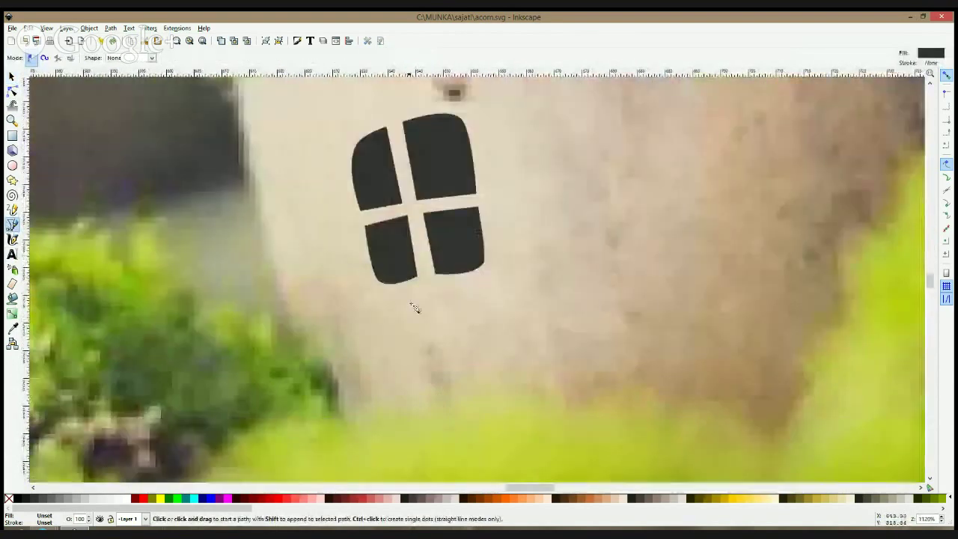
click(370, 288)
click(491, 280)
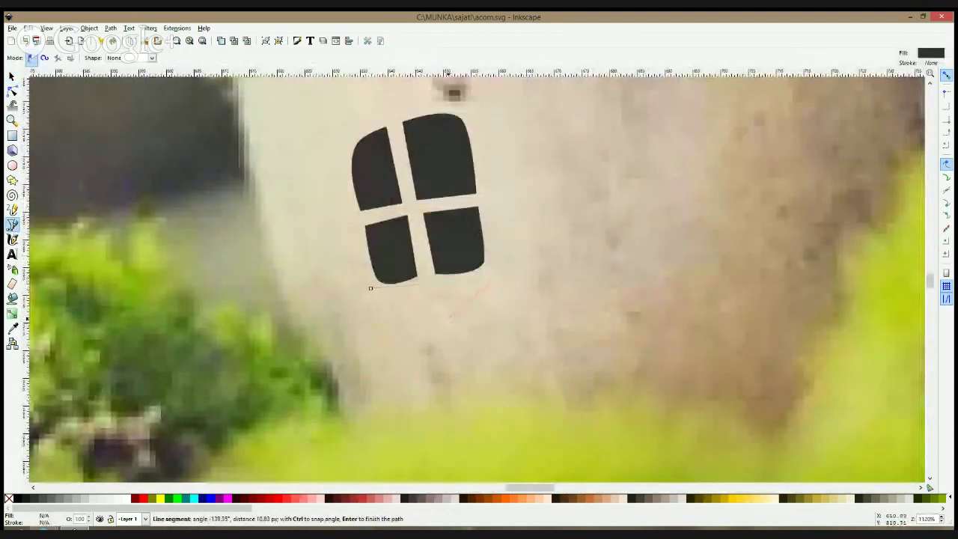
click(447, 318)
click(327, 320)
click(370, 288)
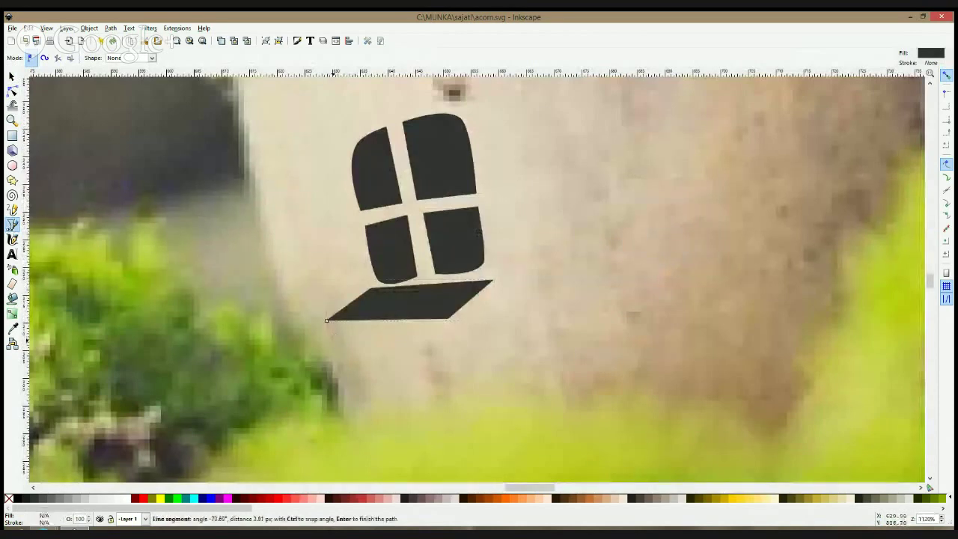
Draw the sill's front and side edge as a light orange-brown closed shape and place it behind the top surface
click(334, 339)
click(450, 340)
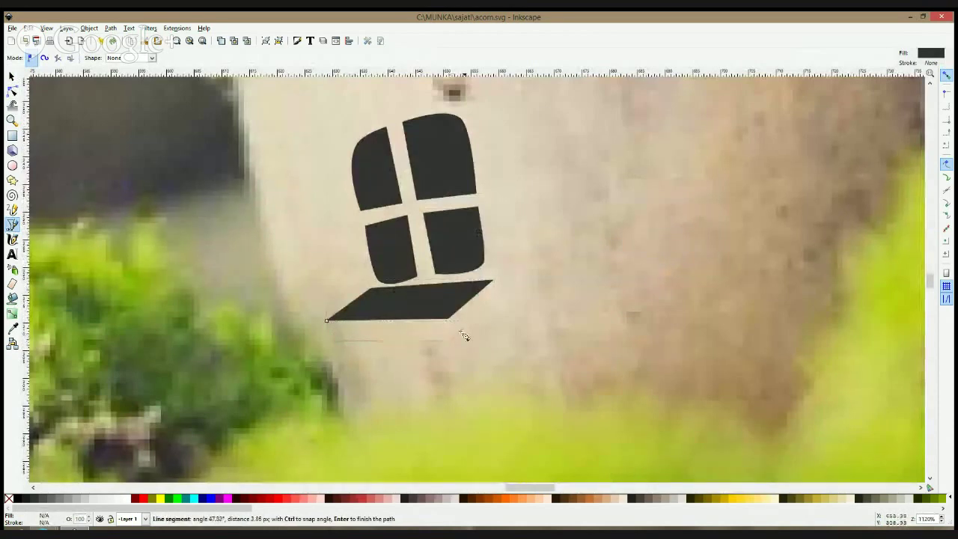
click(494, 282)
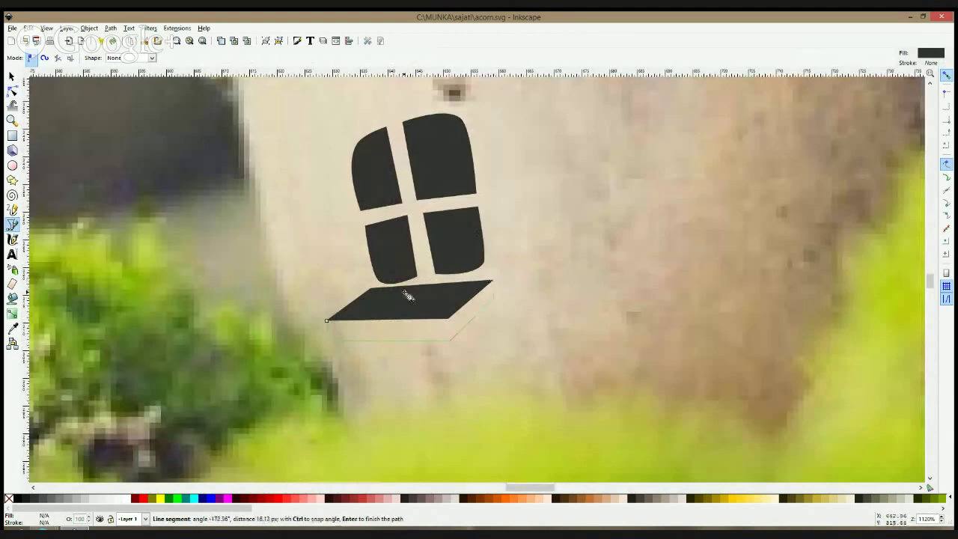
click(327, 320)
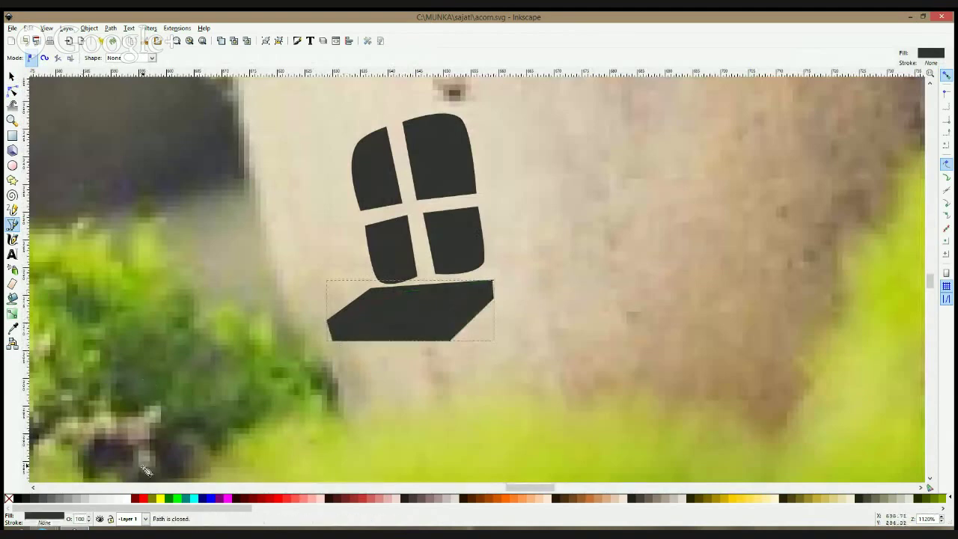
click(599, 498)
key(s)
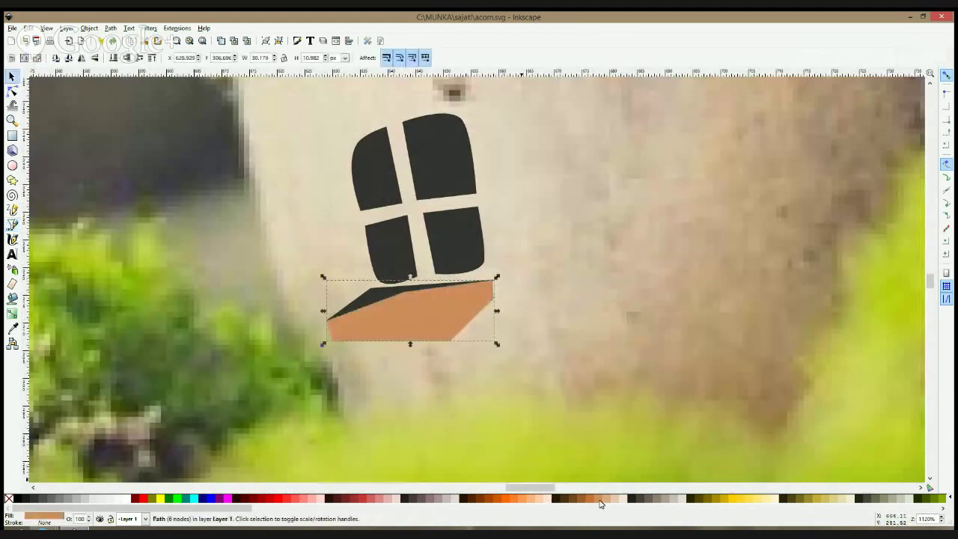
key(Page_Down)
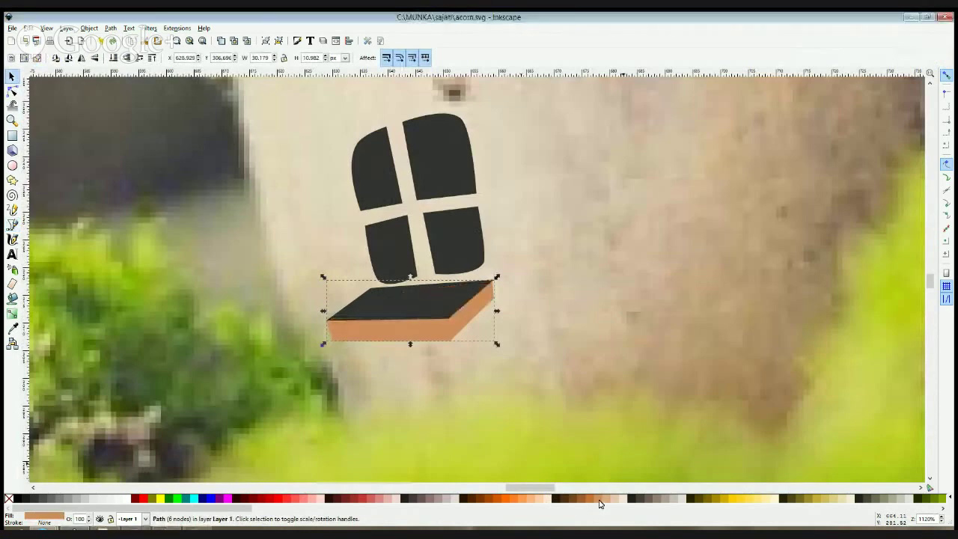
Recolour the sill's top surface and front edge with averaged colours sampled from the acorn in the photo
click(460, 313)
click(12, 327)
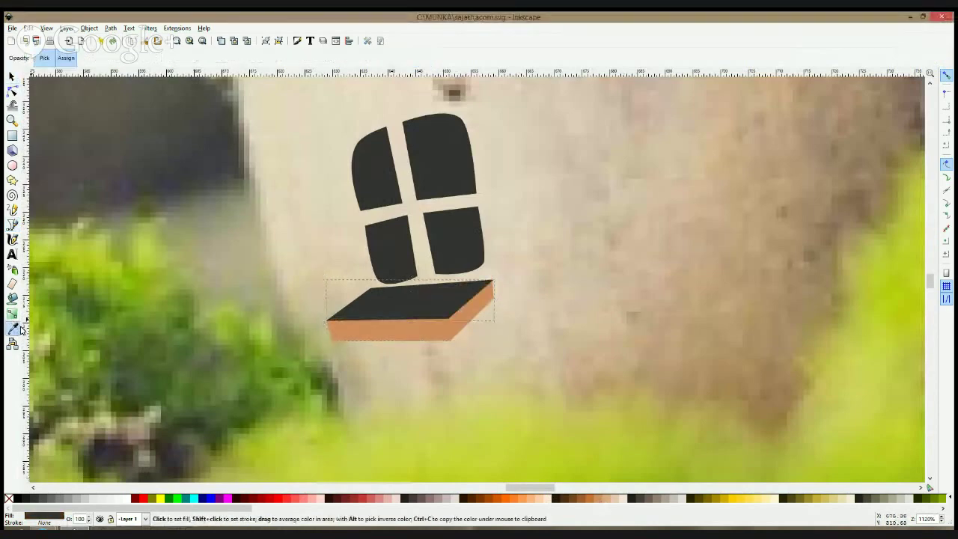
scroll(451, 297, down, 3)
drag(548, 251, 552, 253)
drag(433, 135, 439, 159)
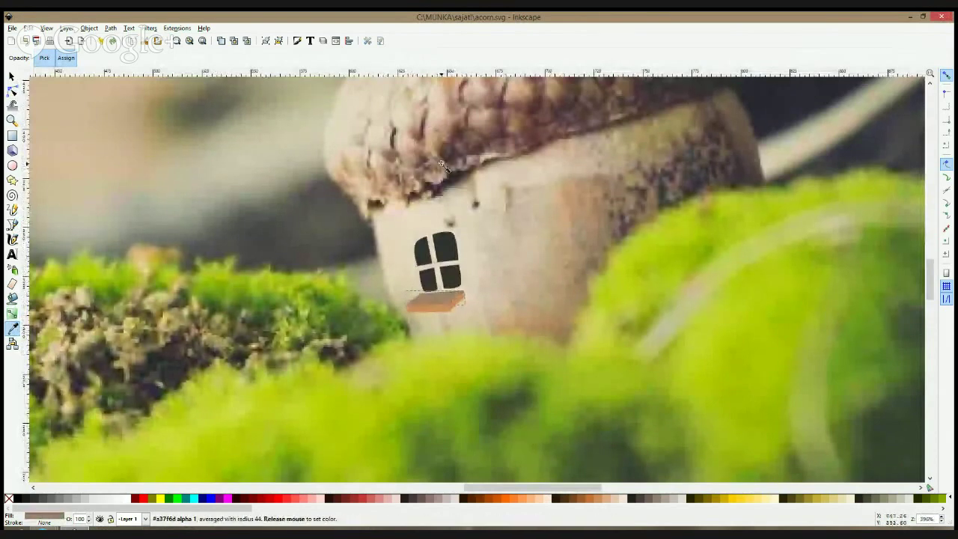
drag(476, 244, 551, 329)
key(s)
scroll(457, 305, up, 2)
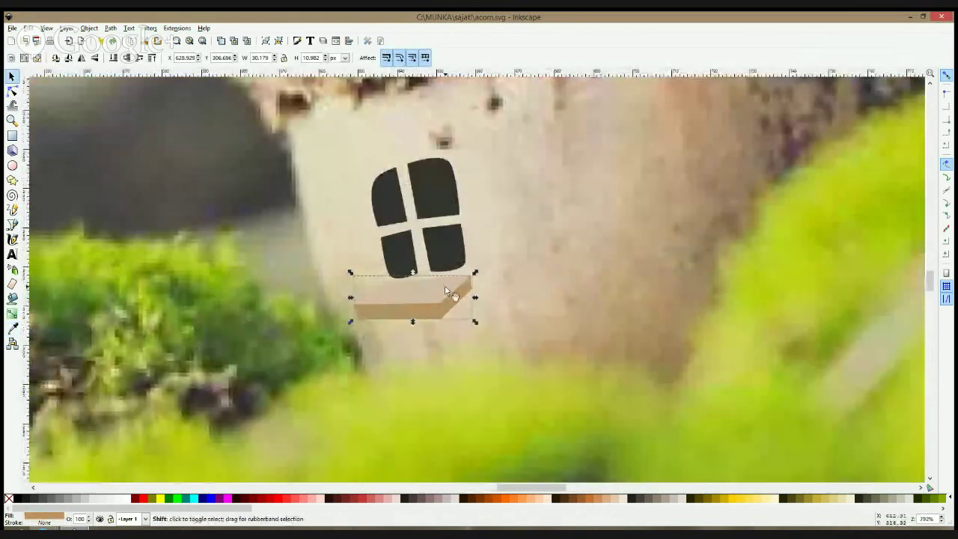
Rotate the window sill slightly counter-clockwise to match the tilt of the window
drag(459, 306, 466, 284)
click(463, 292)
click(503, 306)
scroll(503, 307, down, 4)
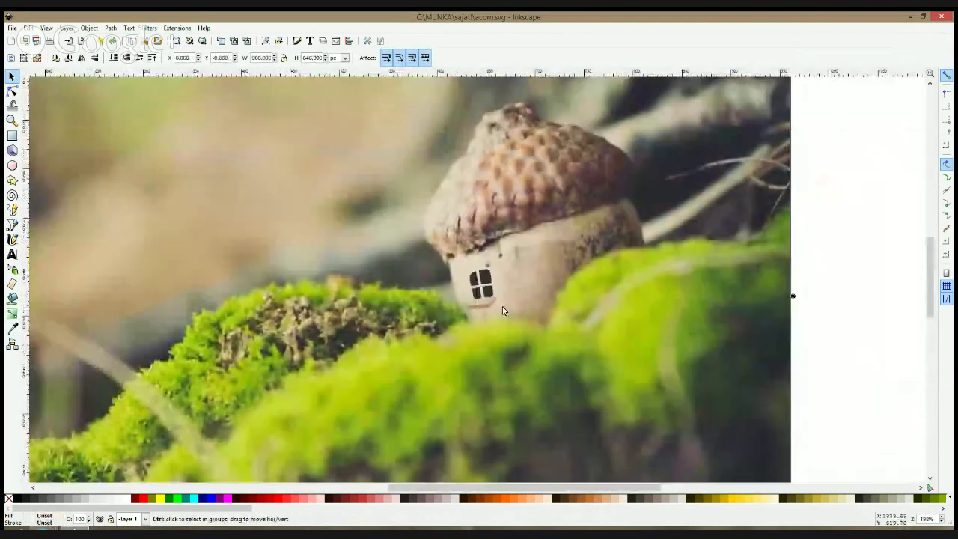
scroll(482, 300, up, 3)
scroll(558, 304, down, 3)
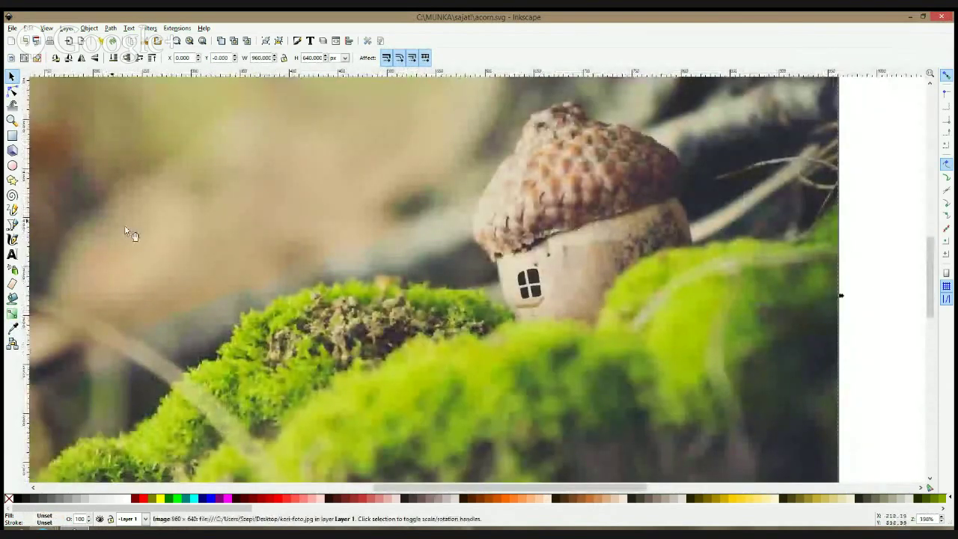
Draw a closed door shape on the acorn's wall beside the moss, following the moss edge along its lower side
click(12, 225)
scroll(624, 262, up, 2)
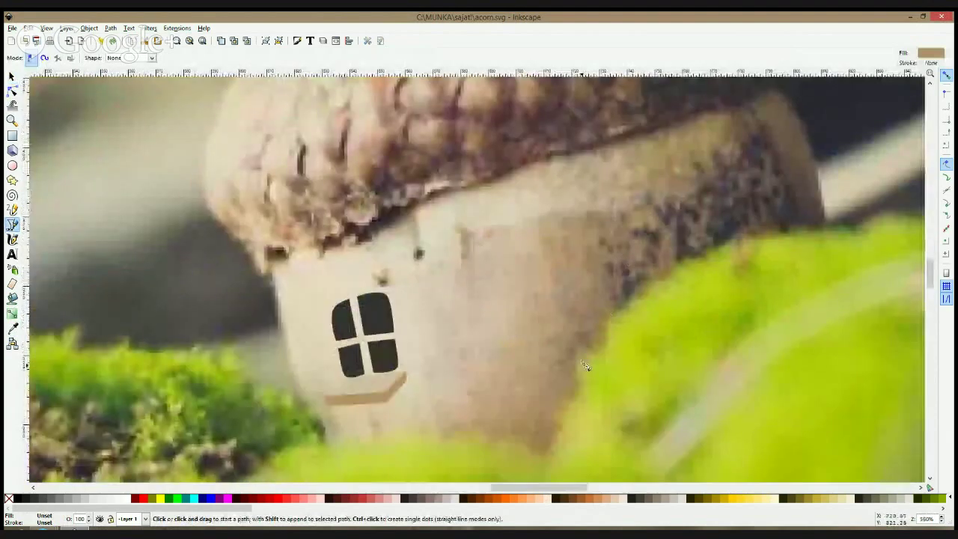
click(567, 418)
click(629, 229)
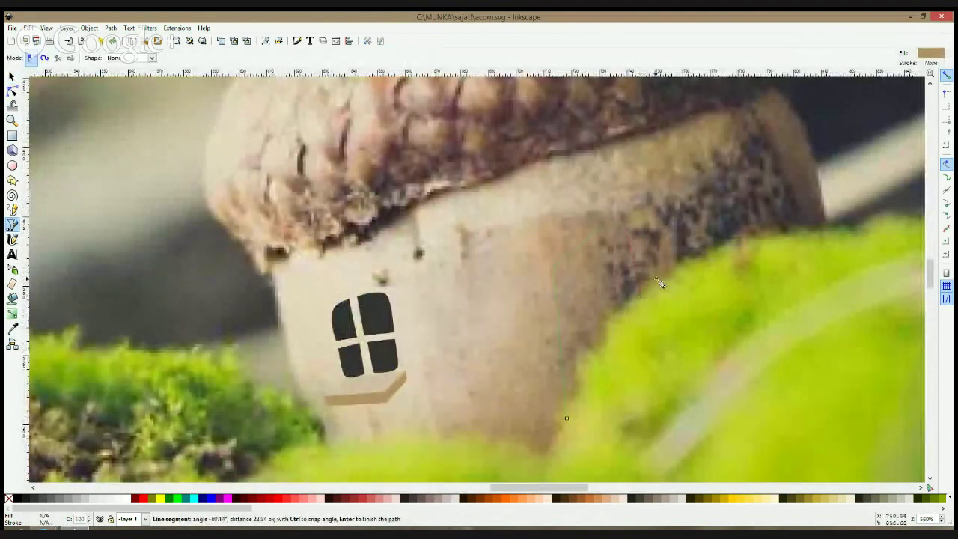
click(632, 311)
click(594, 344)
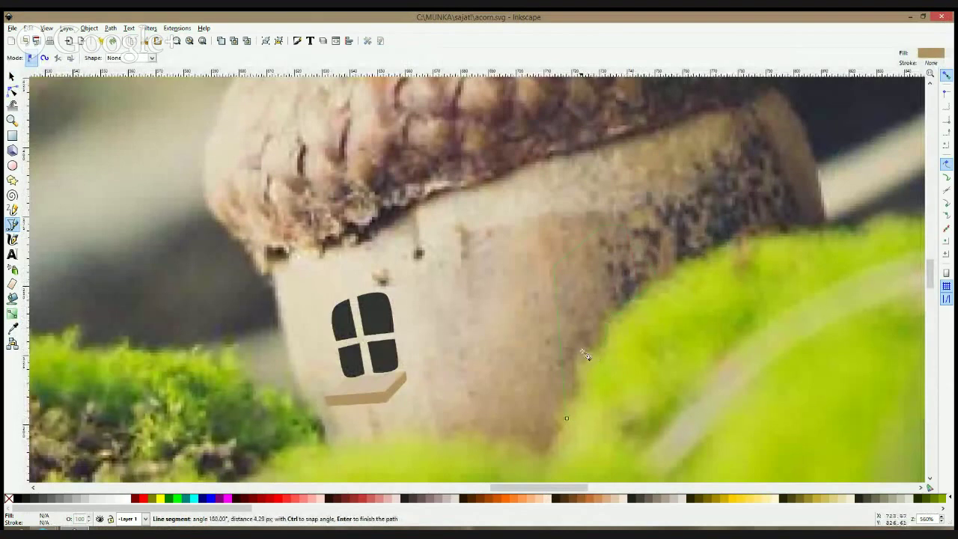
click(578, 358)
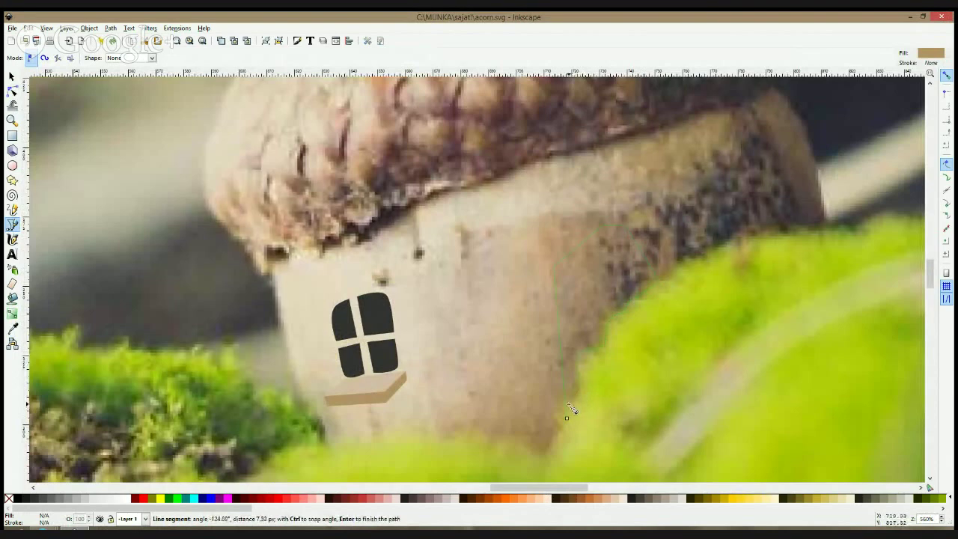
click(567, 418)
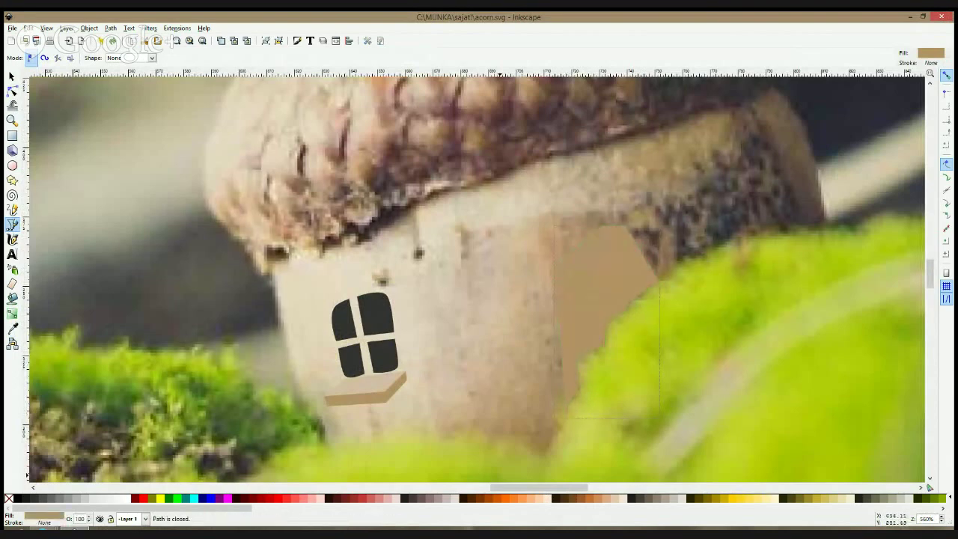
Fill the door with an averaged dark brown sampled from the shadows of the acorn cap
key(d)
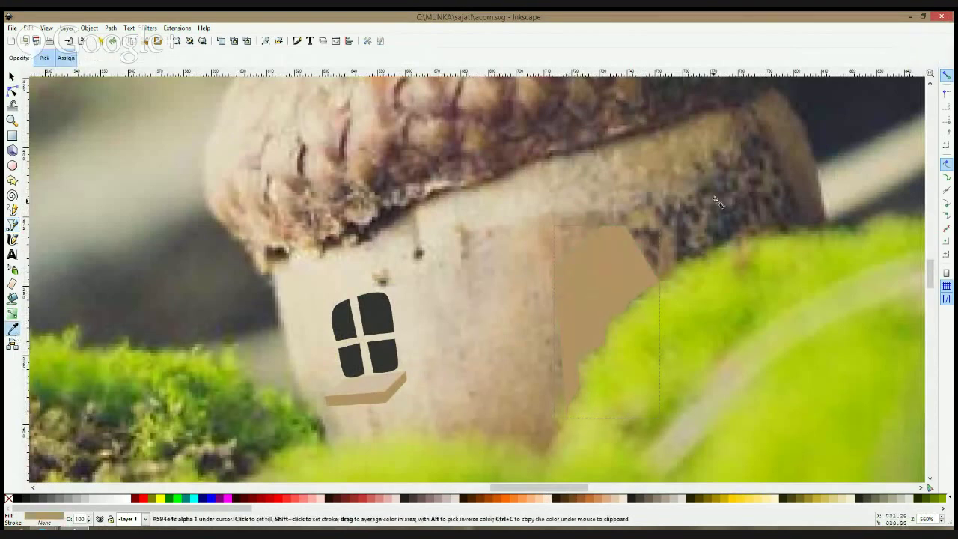
drag(706, 218, 716, 234)
key(s)
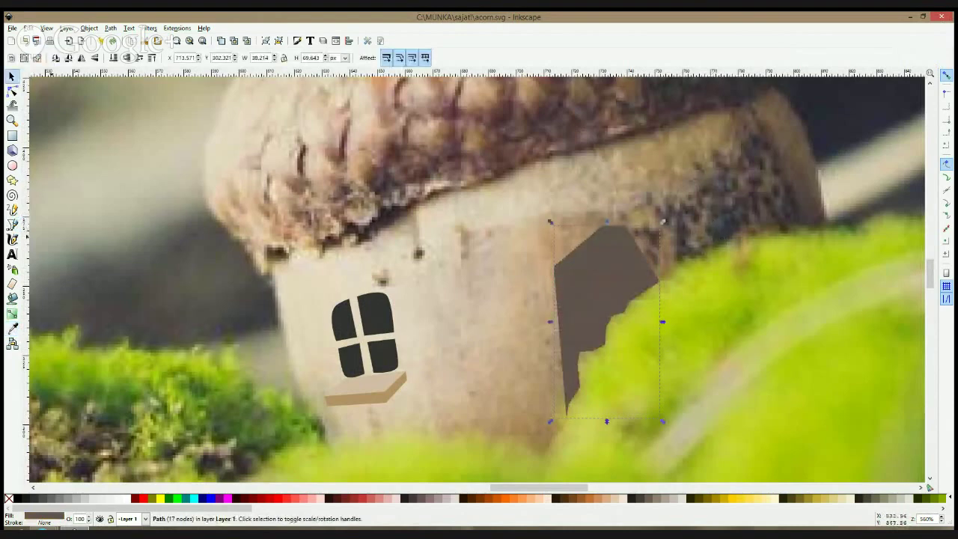
click(12, 329)
drag(473, 151, 494, 173)
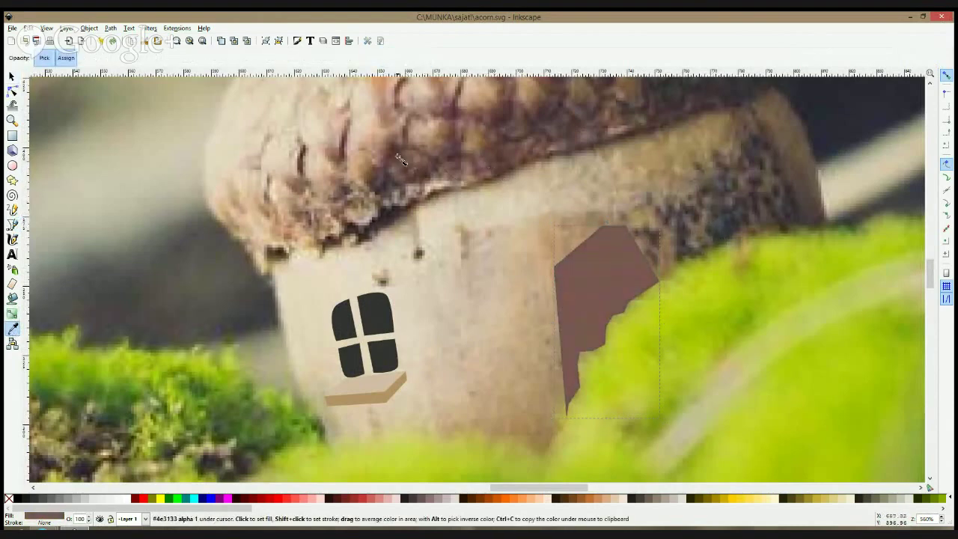
drag(392, 155, 401, 165)
key(space)
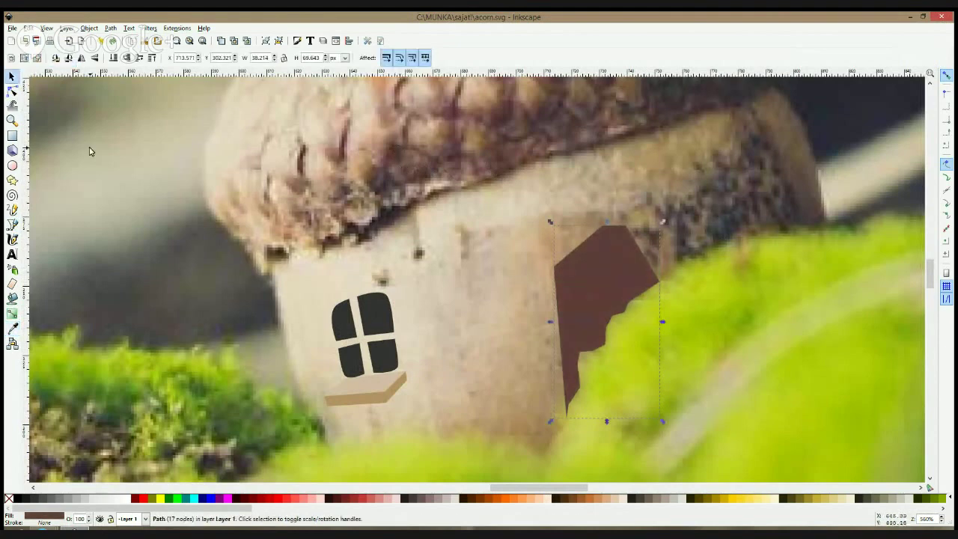
Round the door's arch by making its three upper corner nodes smooth and adjusting the curve at the upper-right node
click(12, 91)
ctrl+click(555, 267)
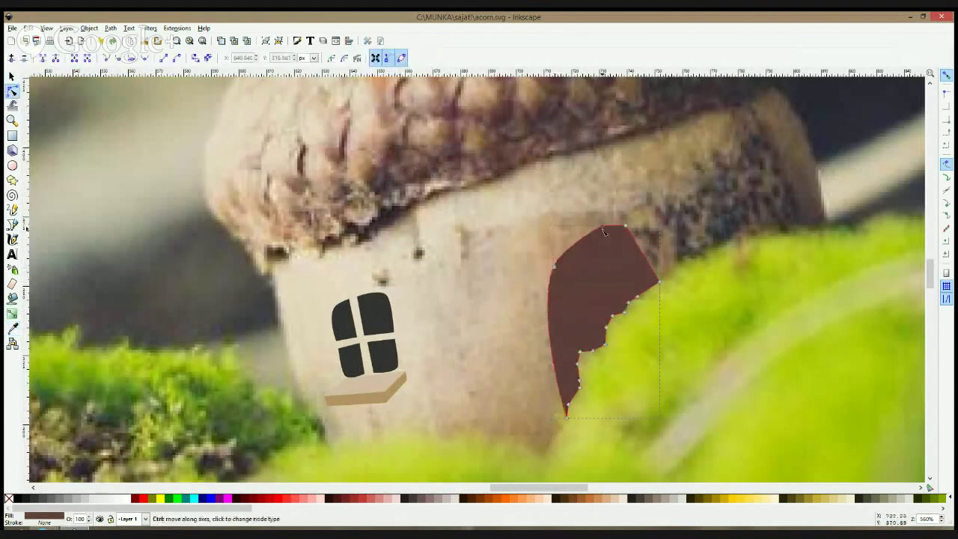
ctrl+click(603, 227)
ctrl+click(627, 227)
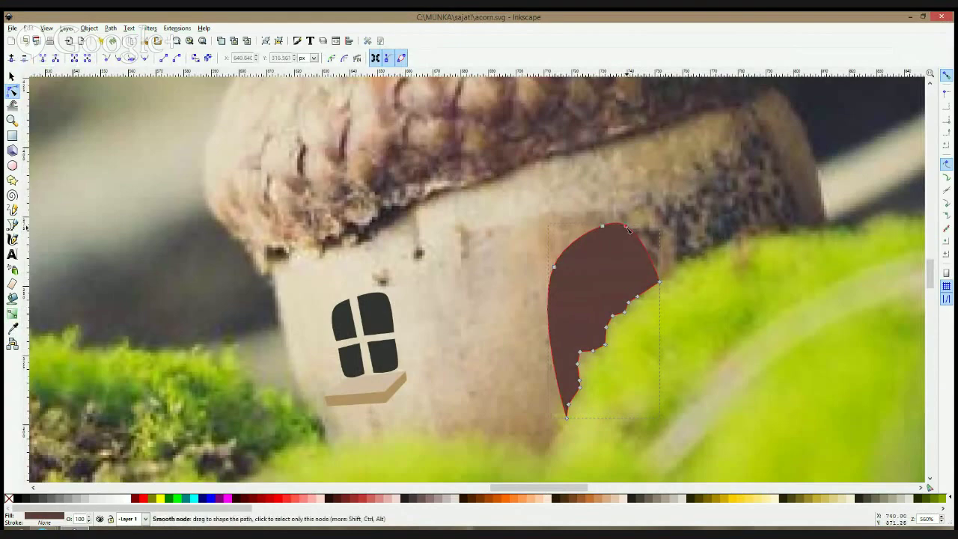
drag(626, 227, 641, 223)
key(s)
scroll(652, 336, down, 6)
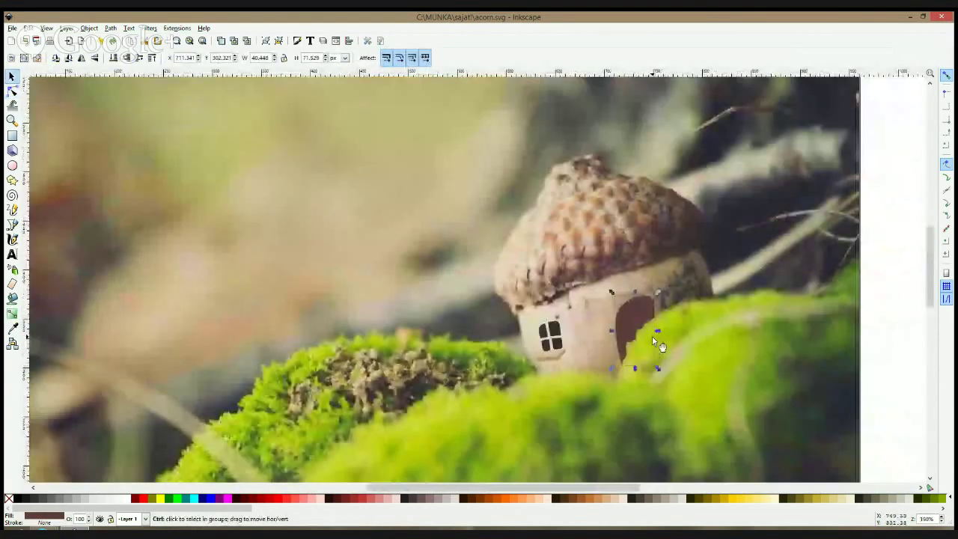
click(786, 326)
scroll(685, 340, up, 3)
Apply a linear gradient down the door and set its end stop to a dark colour sampled from the photo
click(643, 327)
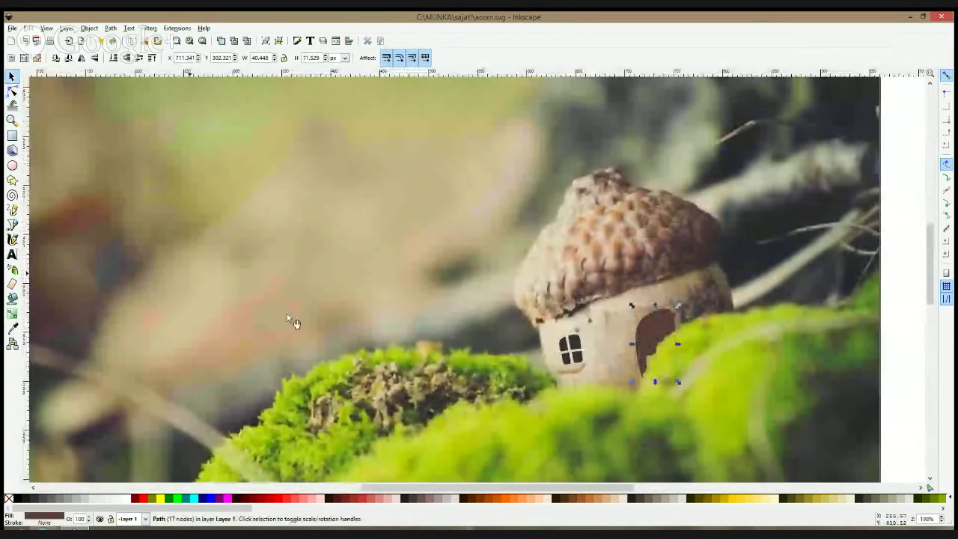
key(g)
drag(649, 322, 658, 344)
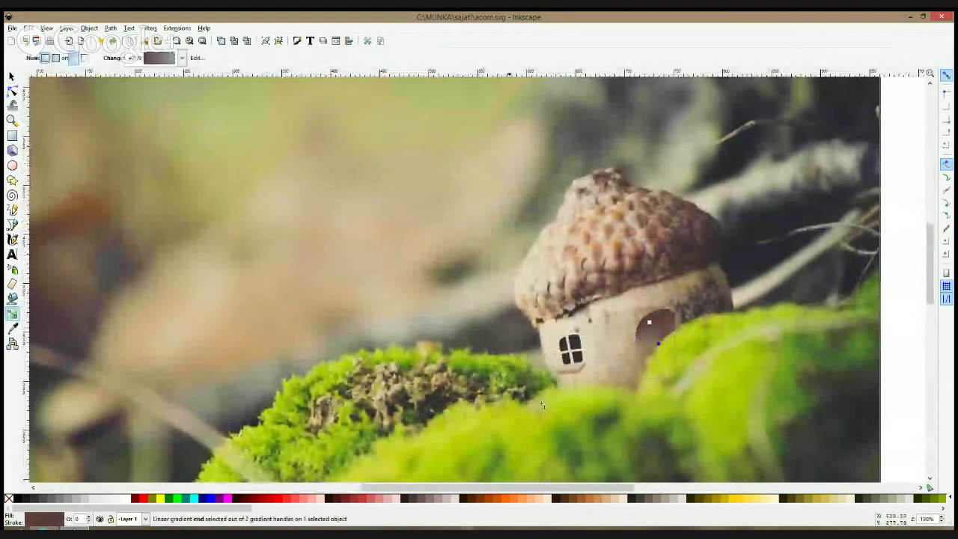
click(13, 329)
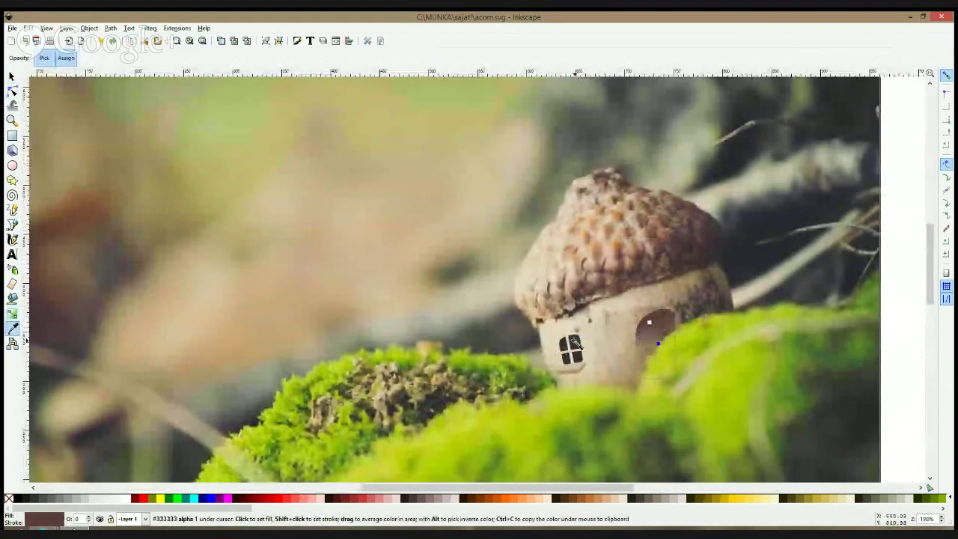
scroll(822, 273, down, 3)
drag(759, 370, 769, 385)
key(s)
scroll(782, 309, up, 3)
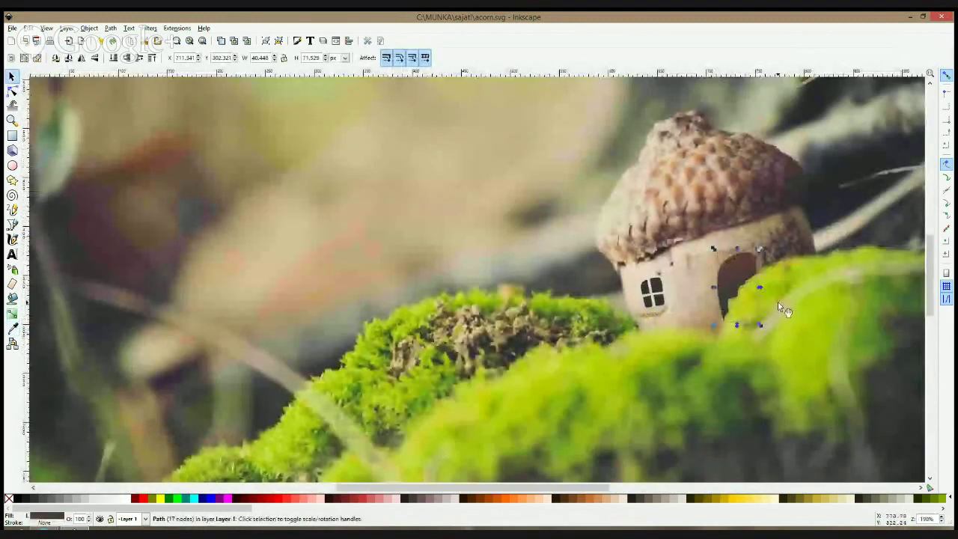
scroll(782, 308, up, 2)
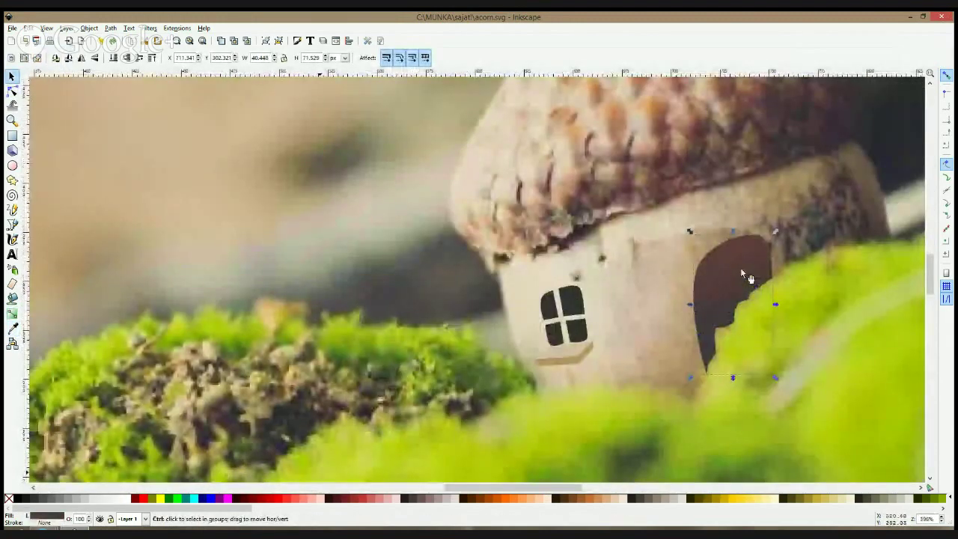
Fill a duplicate of the door with a light beige sampled from the acorn wall beside it
key(d)
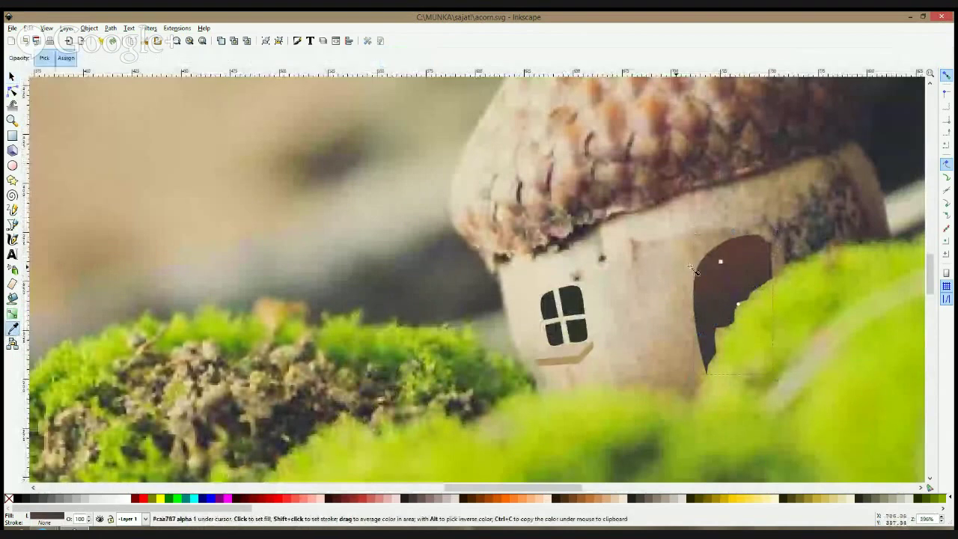
click(687, 280)
key(s)
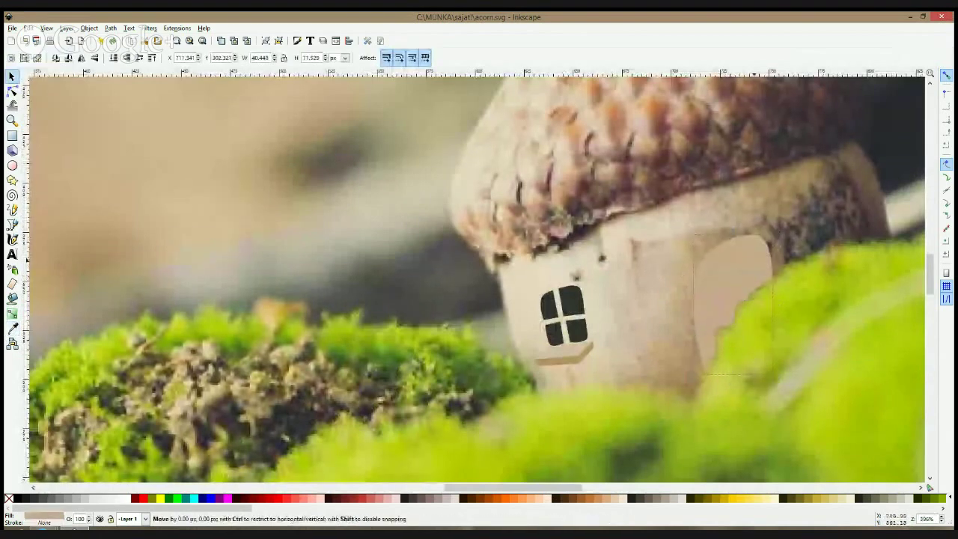
click(697, 279)
Recolour a second door copy greyish, offset it to the left and enlarge it to about 46.8 by 82.7 px
click(663, 500)
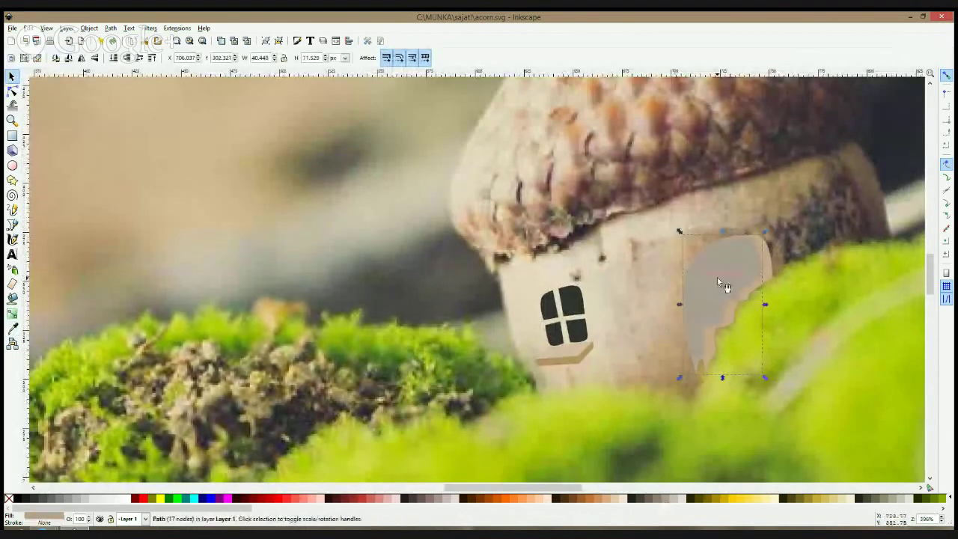
drag(698, 262, 696, 265)
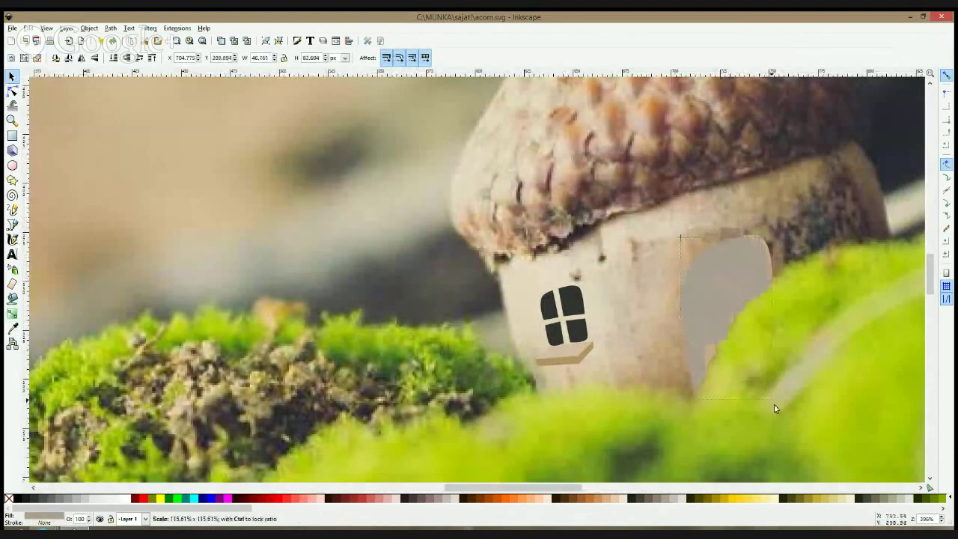
drag(753, 250, 738, 251)
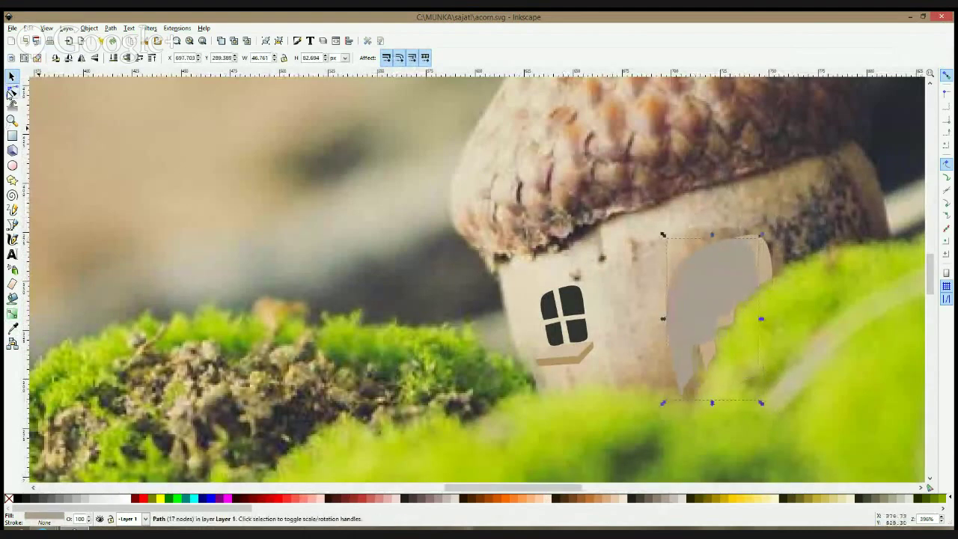
Pull the lower nodes of the greyish copy down and outward, extending it to about 49.8 by 114.6 px over the moss
click(11, 90)
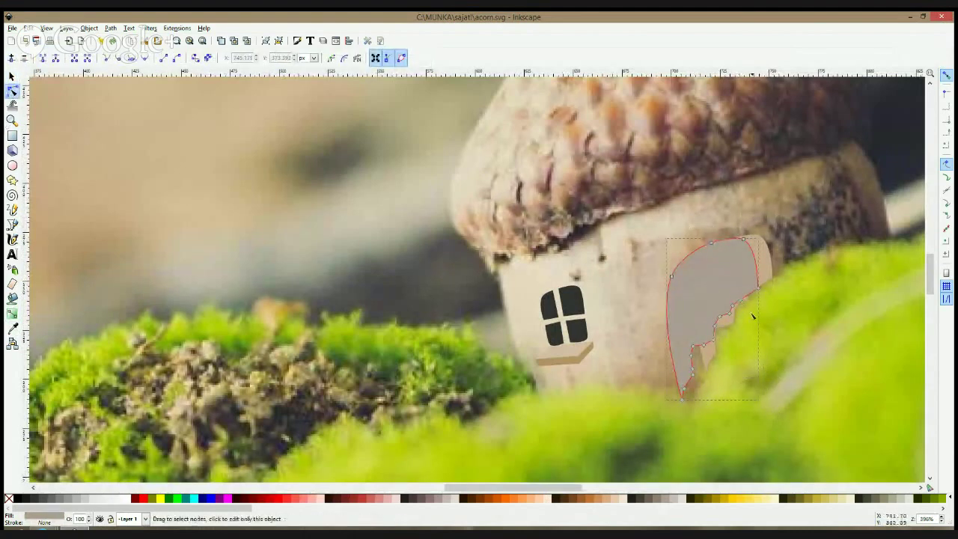
drag(753, 320, 678, 346)
drag(688, 280, 742, 408)
drag(740, 302, 763, 385)
key(space)
Position the greyish copy over the beige door shape and subtract it, leaving a thin frame along the door's right edge
drag(741, 259, 752, 268)
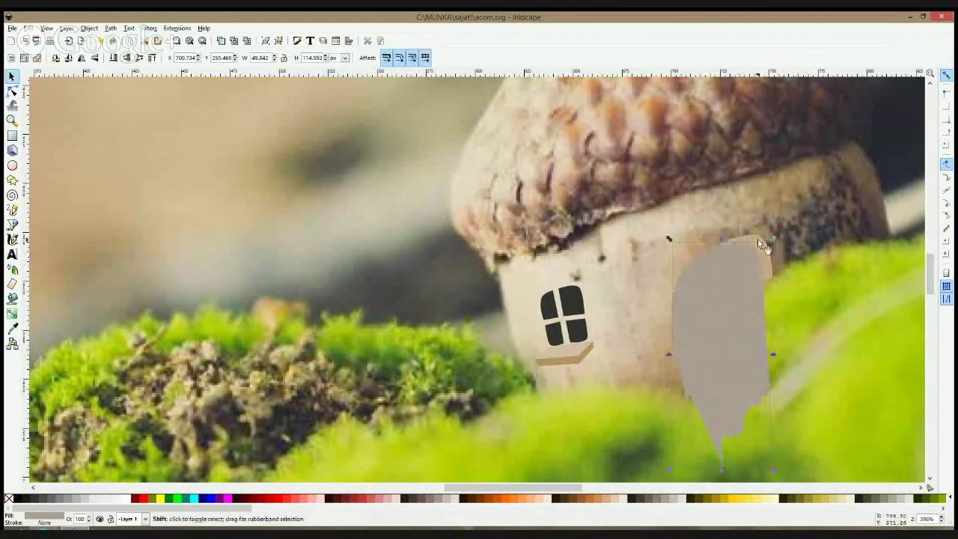
key(ctrl+minus)
scroll(771, 250, down, 2)
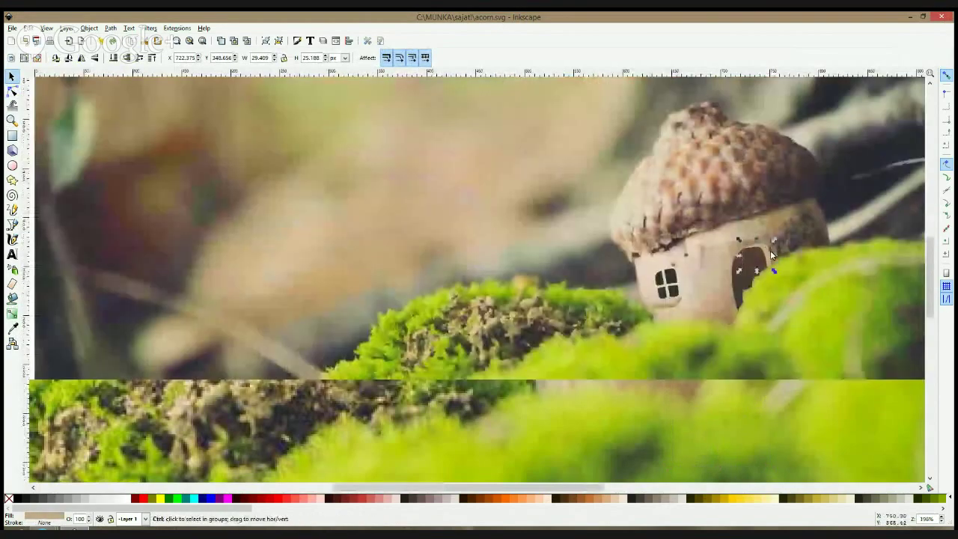
click(841, 227)
Fill the door's edge strip with an averaged tan sampled from the lower acorn wall between the window and door
scroll(744, 248, up, 3)
click(785, 252)
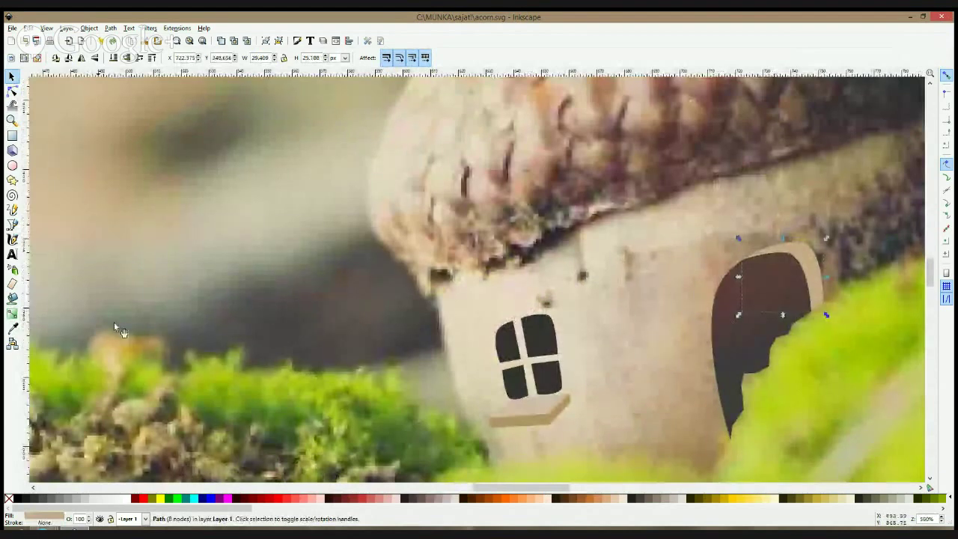
click(12, 328)
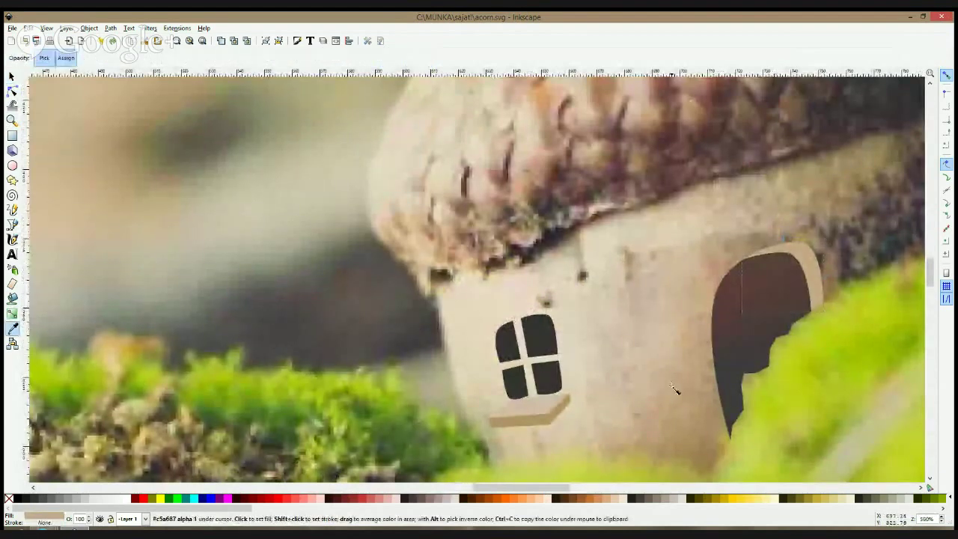
click(691, 421)
key(s)
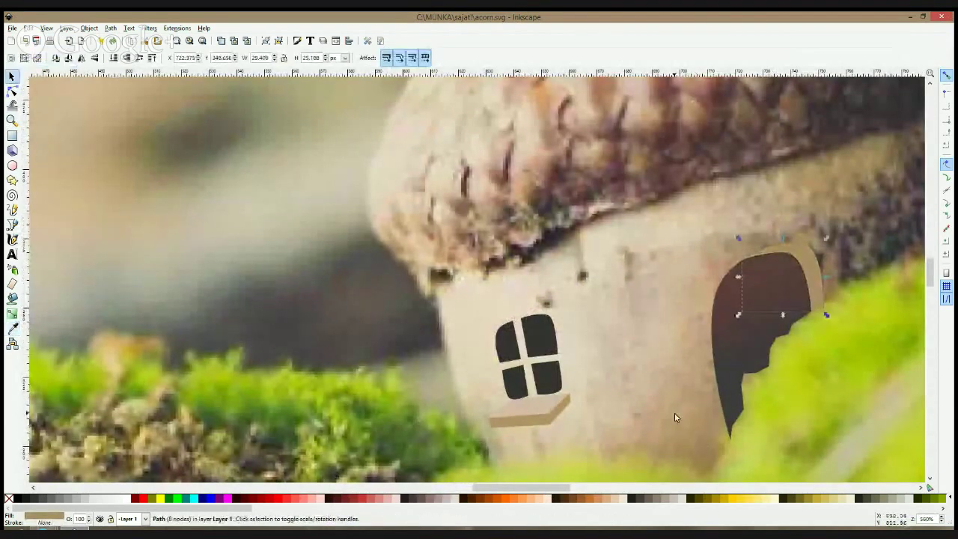
click(12, 328)
drag(678, 393, 693, 410)
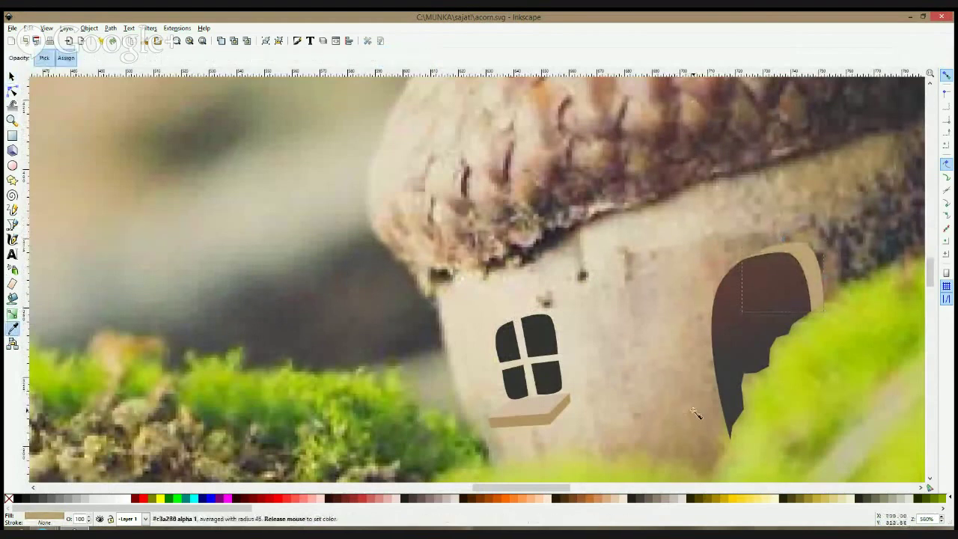
key(s)
Group the four dark window panes into one object
click(536, 404)
click(541, 343)
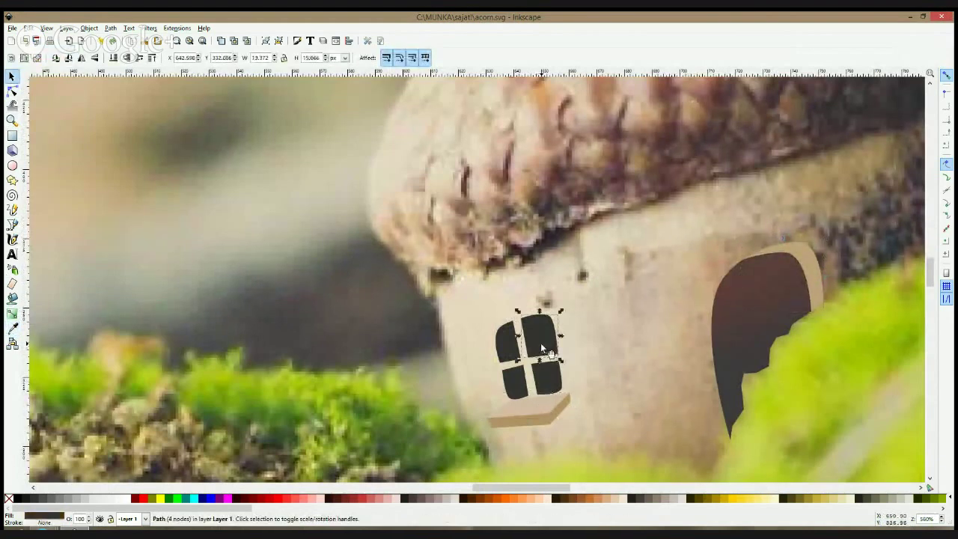
shift+click(506, 343)
shift+click(514, 392)
shift+click(544, 383)
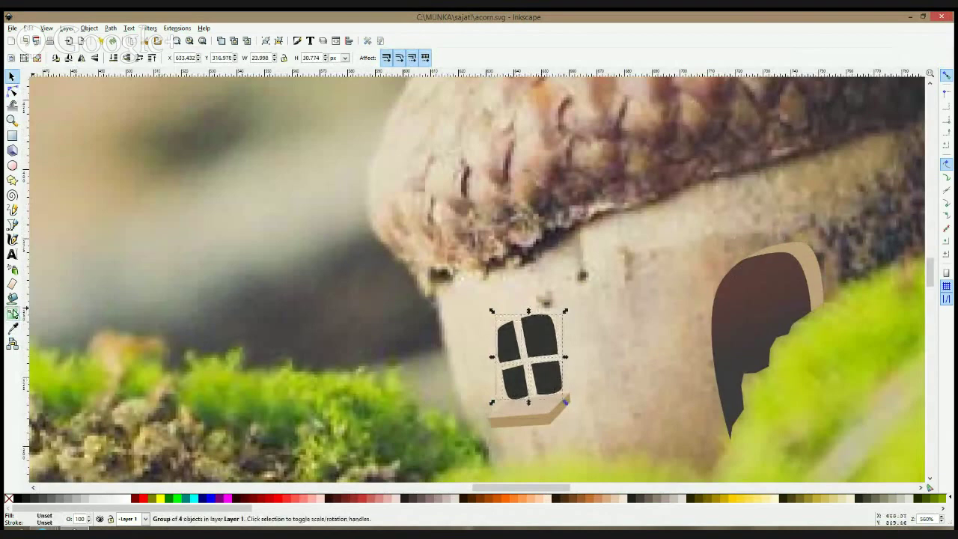
Apply the door's dark brown linear gradient across the grouped window panes
click(12, 313)
click(182, 58)
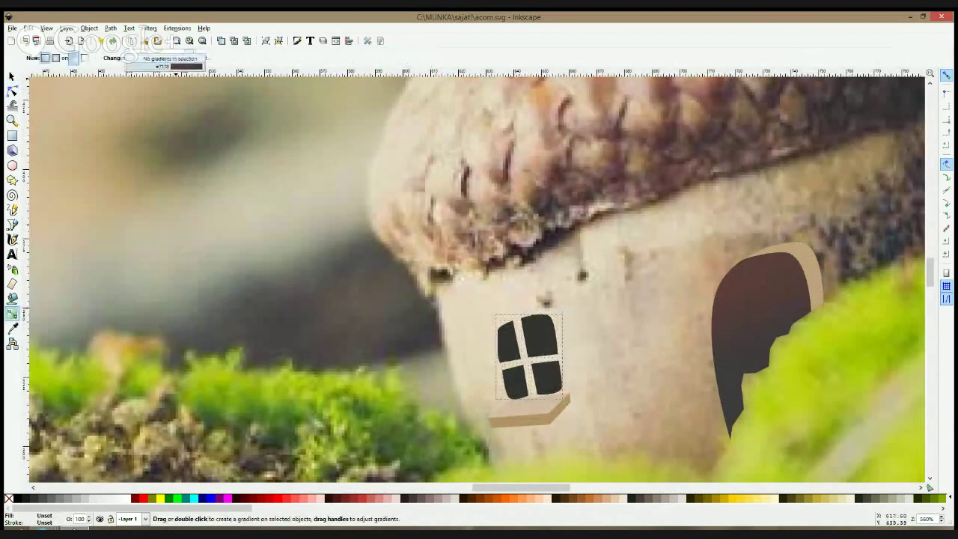
click(182, 66)
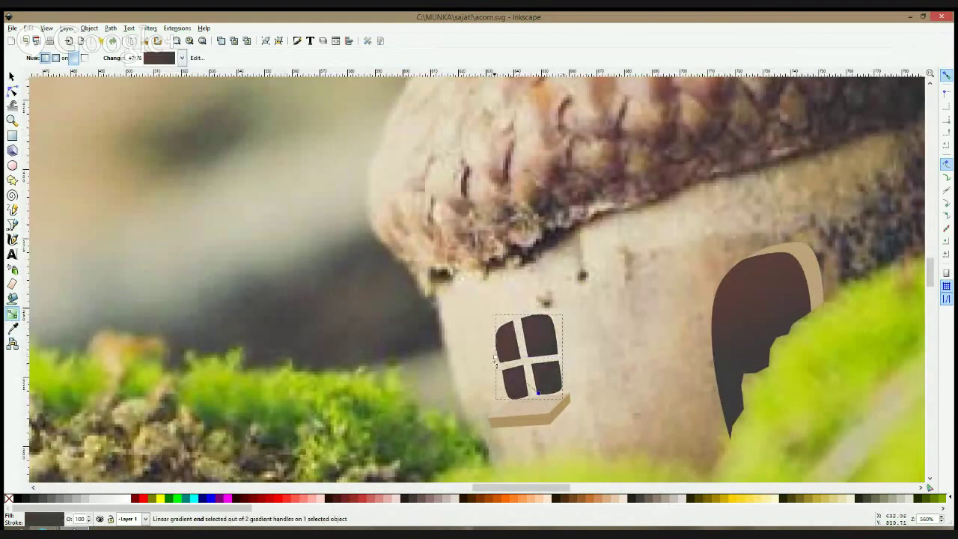
key(s)
key(Escape)
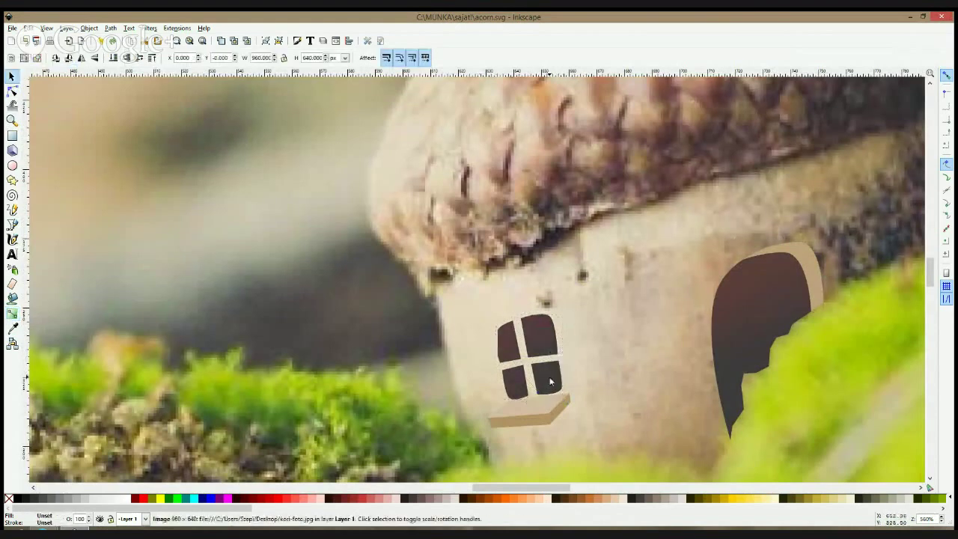
scroll(548, 378, up, 1)
scroll(548, 379, down, 1)
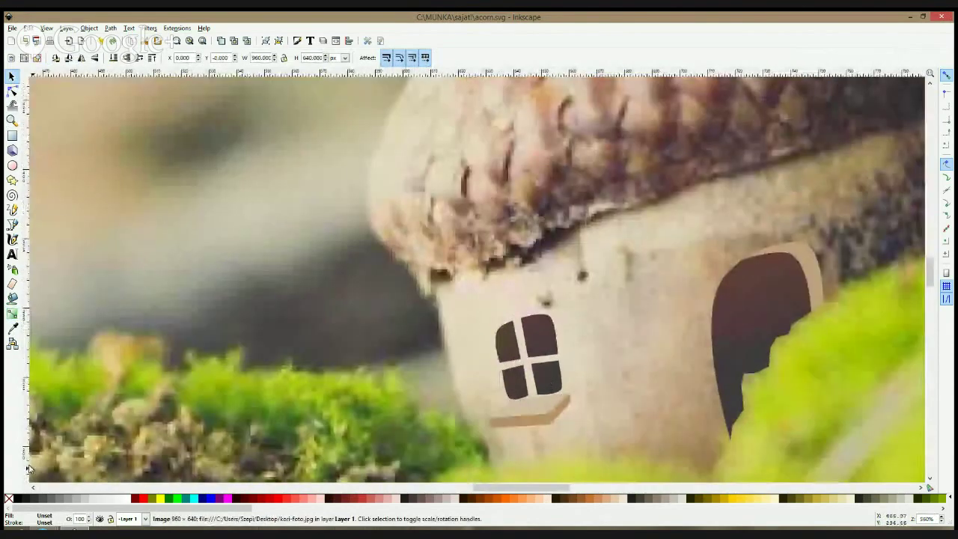
click(75, 529)
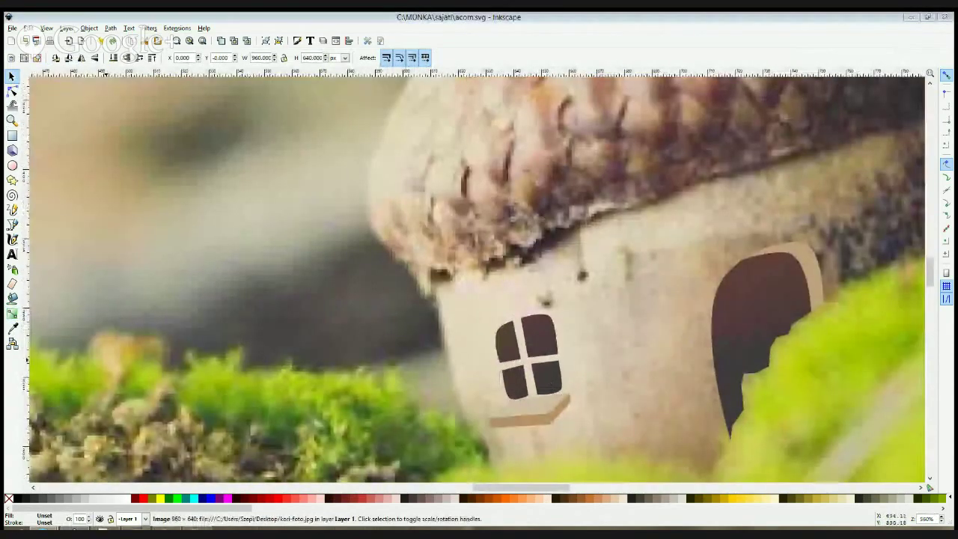
click(100, 380)
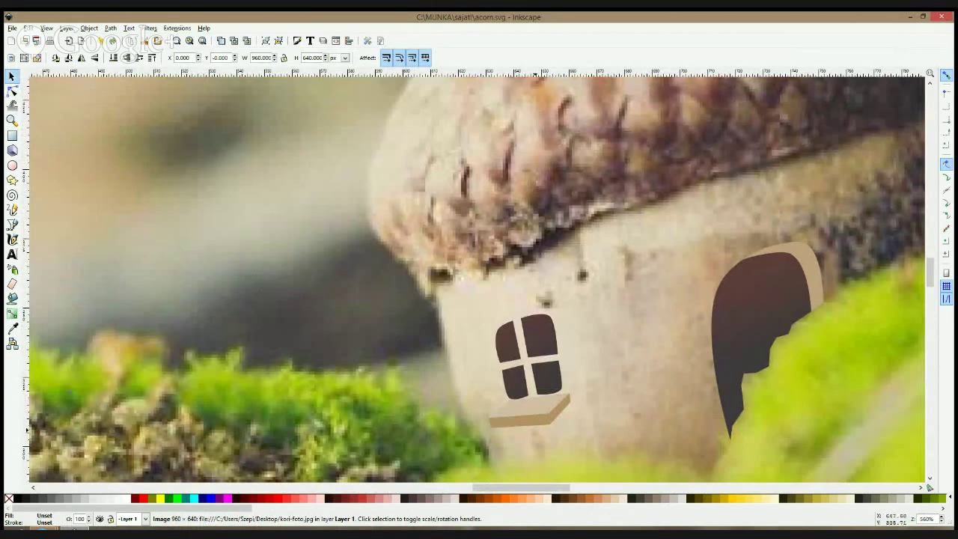
Move the upper-left corner node of the sill's top face slightly down beneath the window
click(537, 408)
click(12, 90)
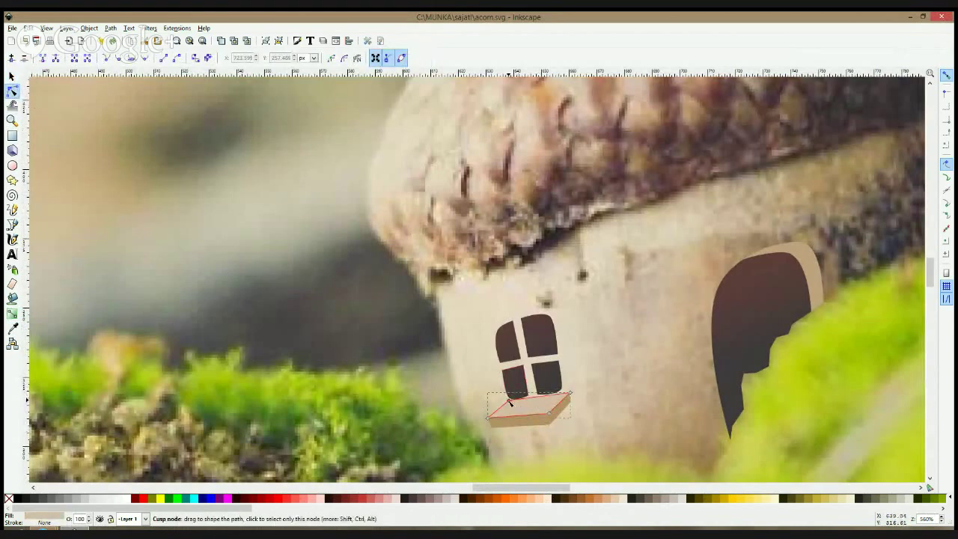
drag(509, 398, 510, 402)
key(F1)
click(595, 365)
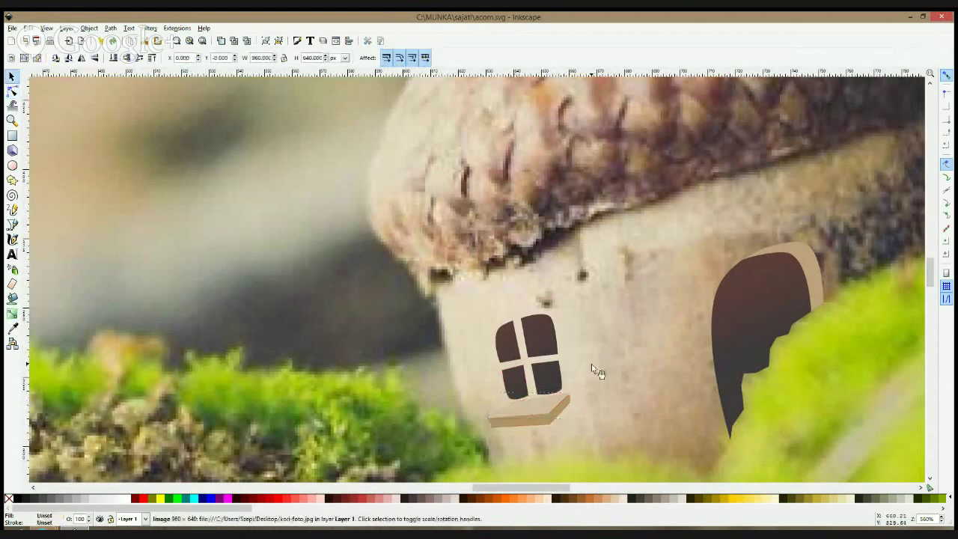
Fill a copy of the window pane group with the tan colour sampled from the door's edge strip
scroll(561, 398, down, 2)
scroll(561, 399, down, 6)
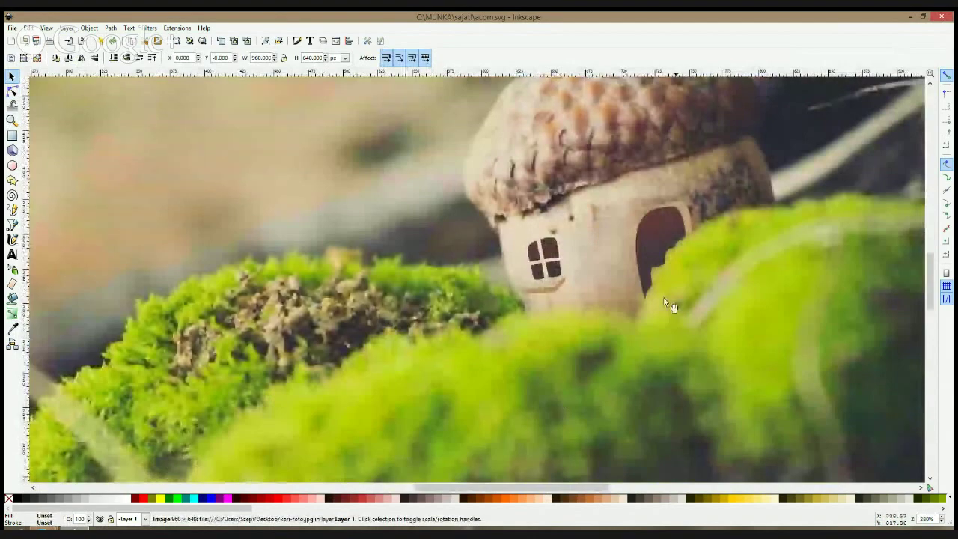
drag(672, 297, 613, 373)
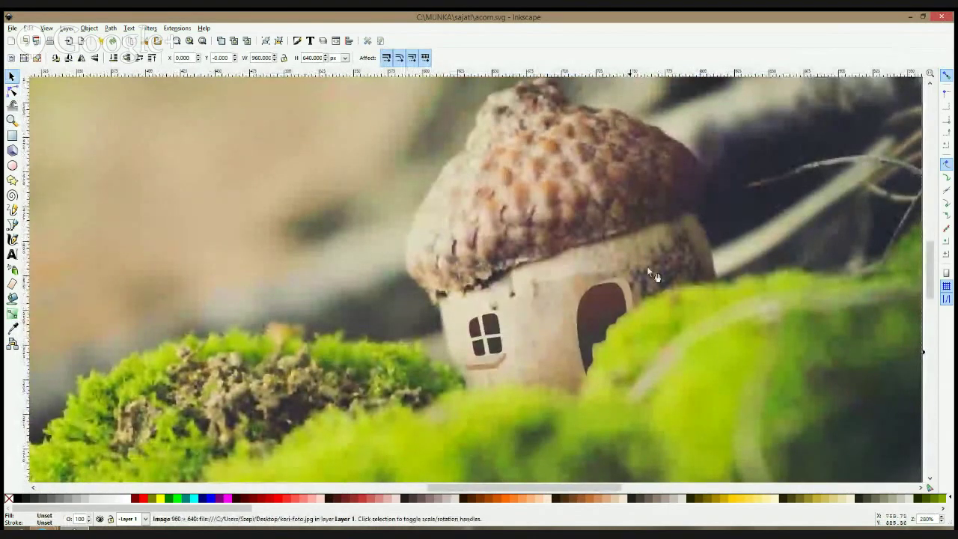
drag(608, 226, 603, 247)
scroll(510, 382, up, 3)
click(421, 348)
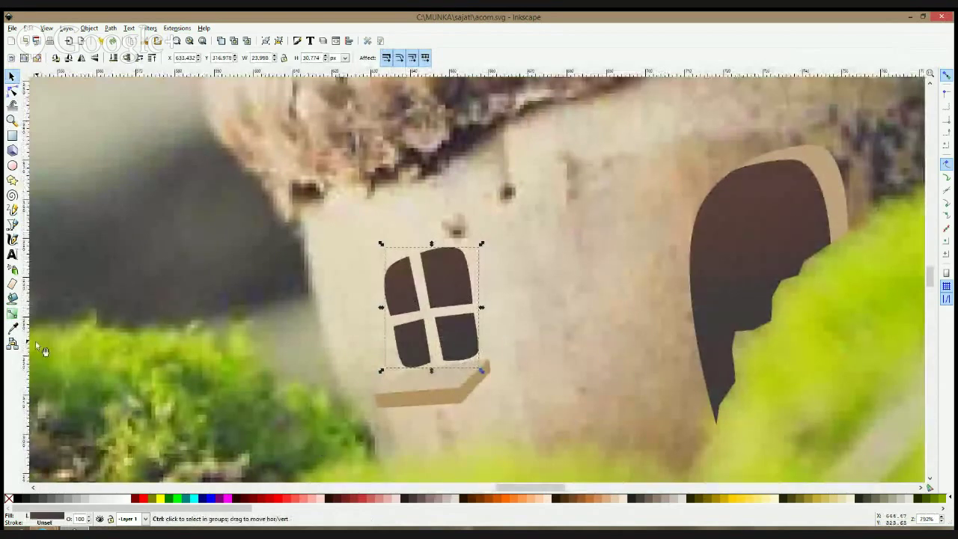
click(12, 327)
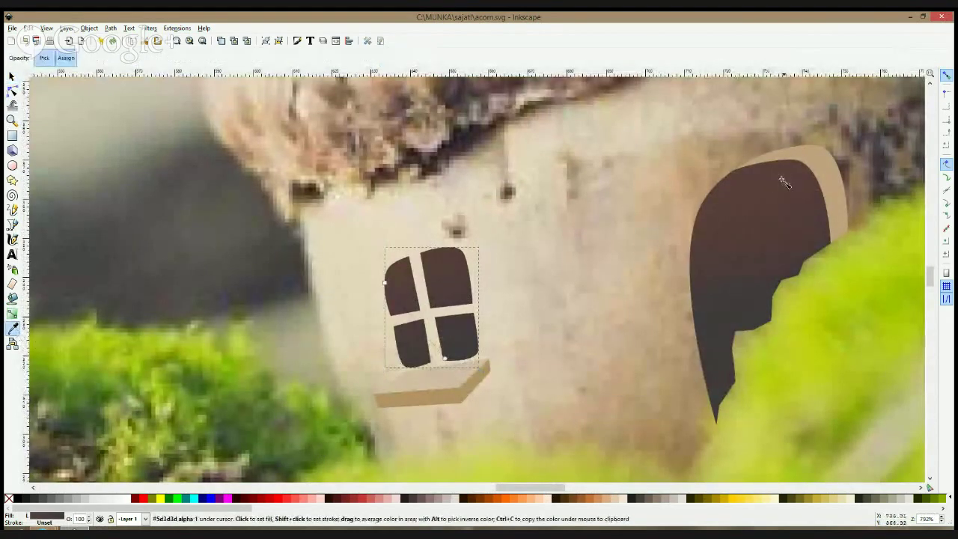
click(812, 156)
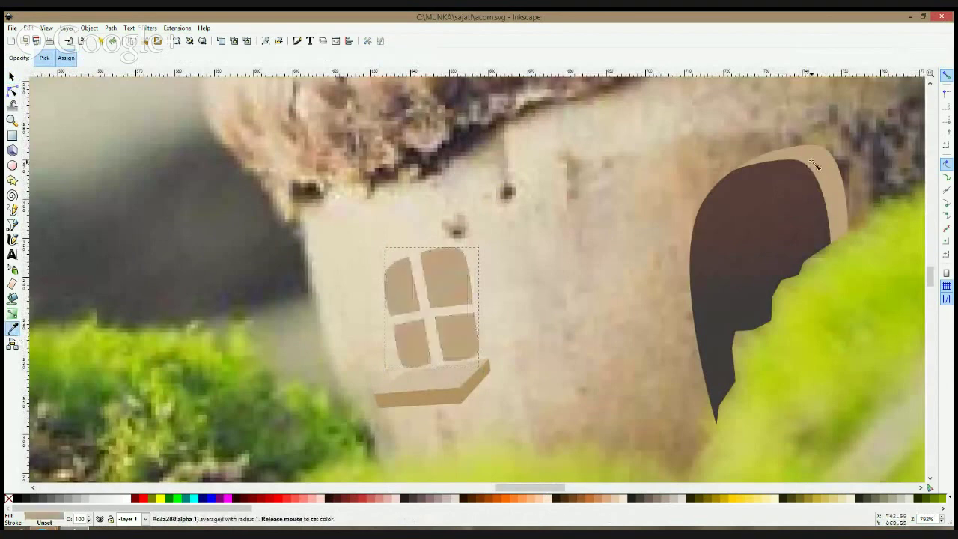
Recolour another copy of the pane group reddish brown and offset it slightly up and right of the tan panes
click(482, 499)
key(space)
mouse_move(449, 283)
mouse_down()
mouse_move(444, 291)
mouse_move(453, 266)
mouse_move(460, 277)
mouse_up()
shift+click(468, 261)
click(480, 263)
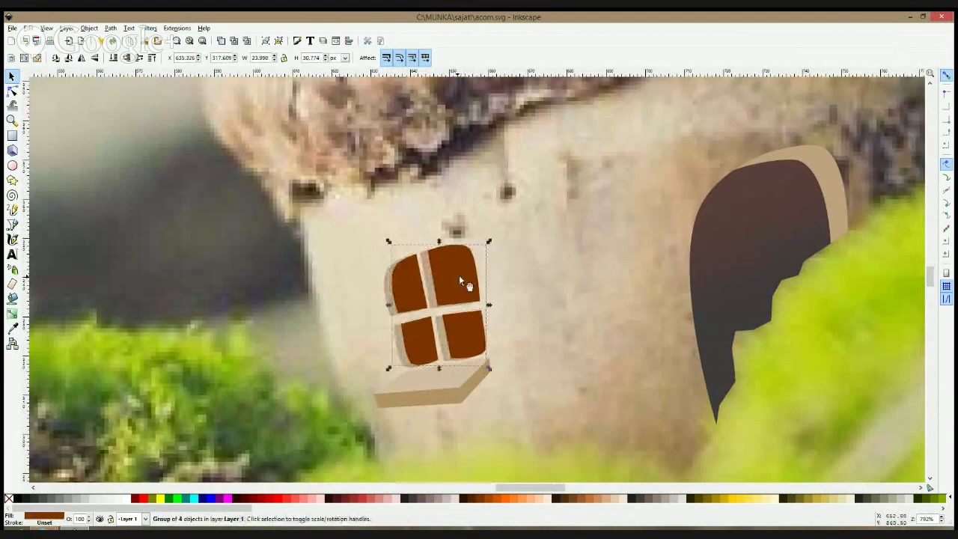
Try to subtract the offset brown pane group from the tan pane group
shift+click(386, 282)
key(ctrl+plus)
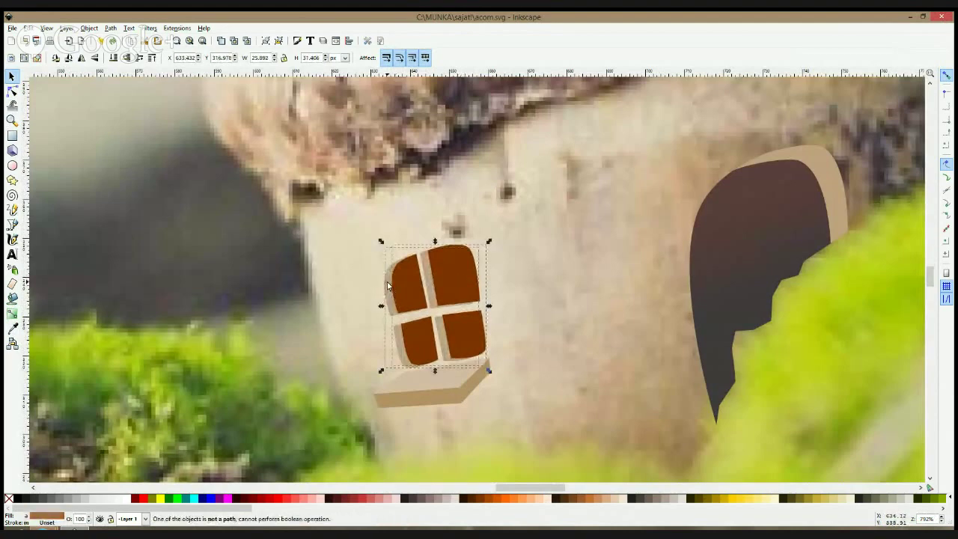
key(d)
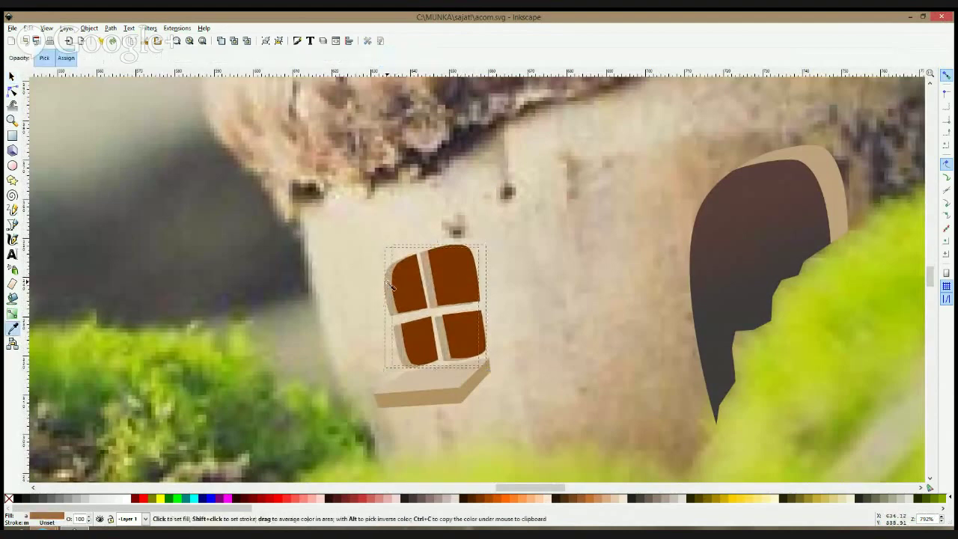
key(space)
Try moving the brown pane group aside and ungrouping it, and undo both changes
click(570, 281)
drag(445, 281, 469, 287)
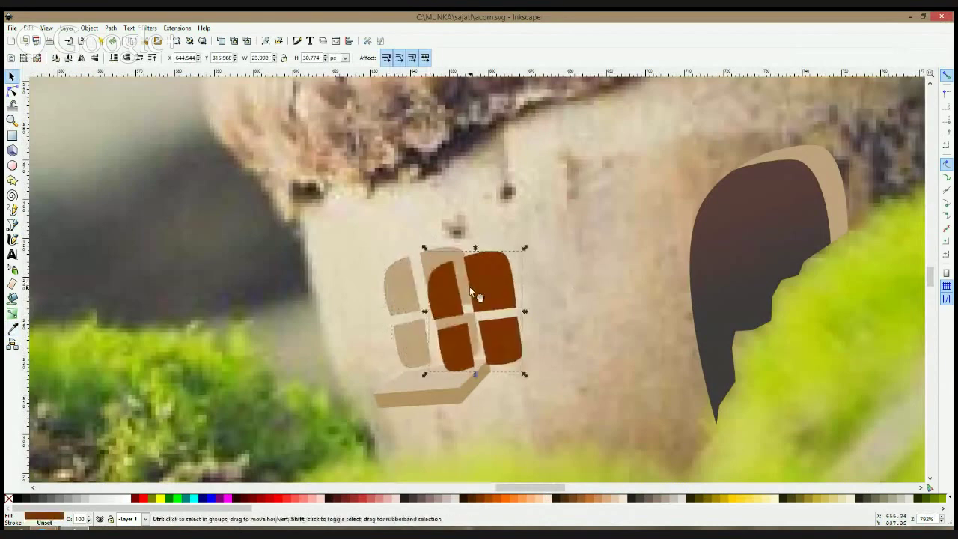
key(ctrl+shift+g)
key(Escape)
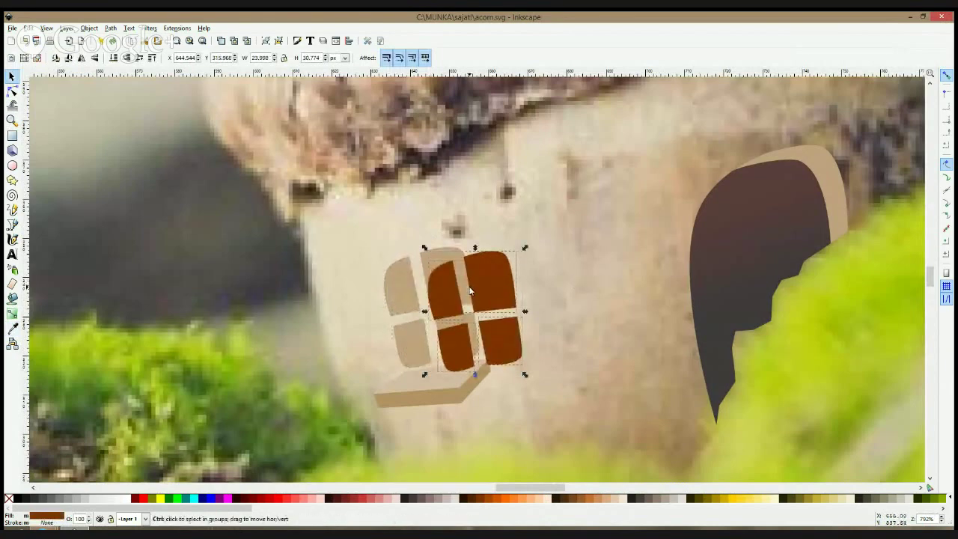
key(ctrl+z)
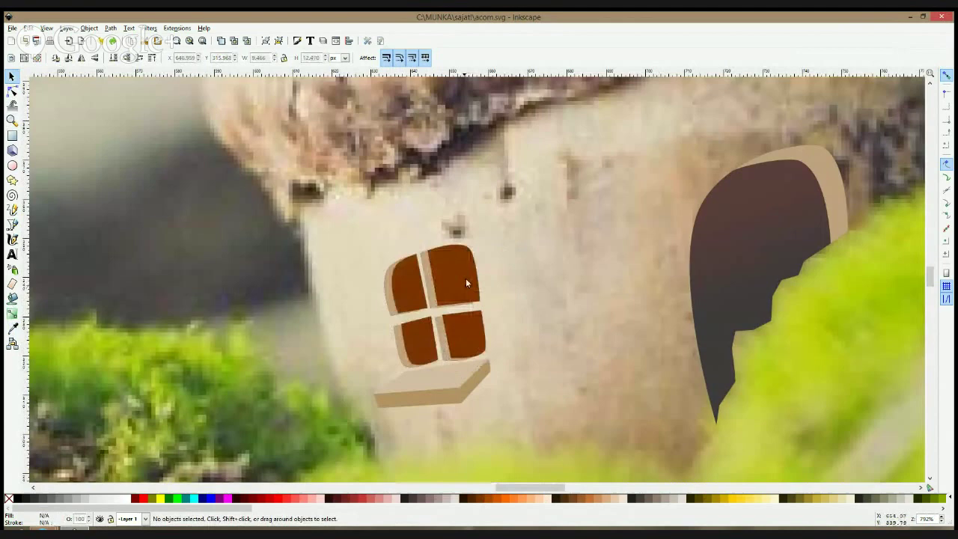
Merge the four tan panes into one path and the four reddish brown panes into another
click(387, 292)
click(386, 292)
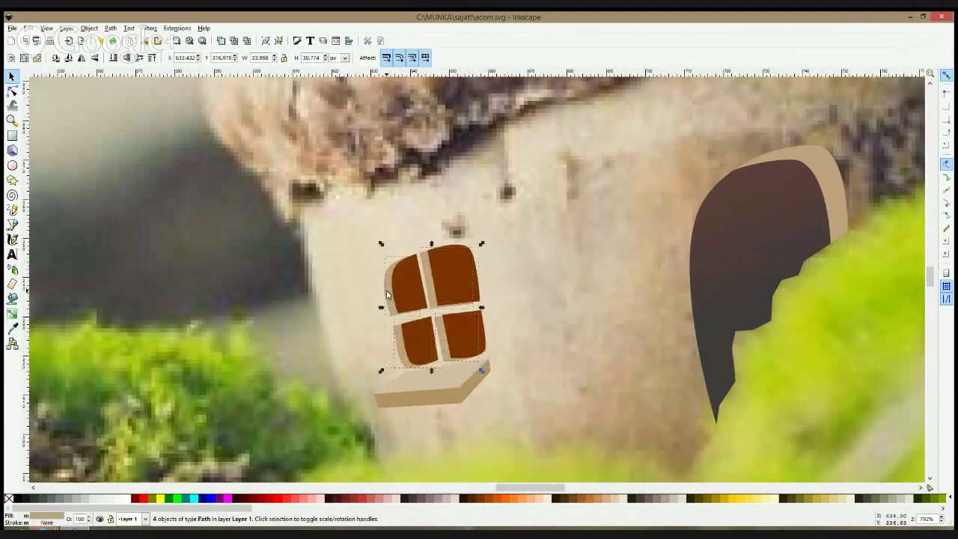
click(402, 299)
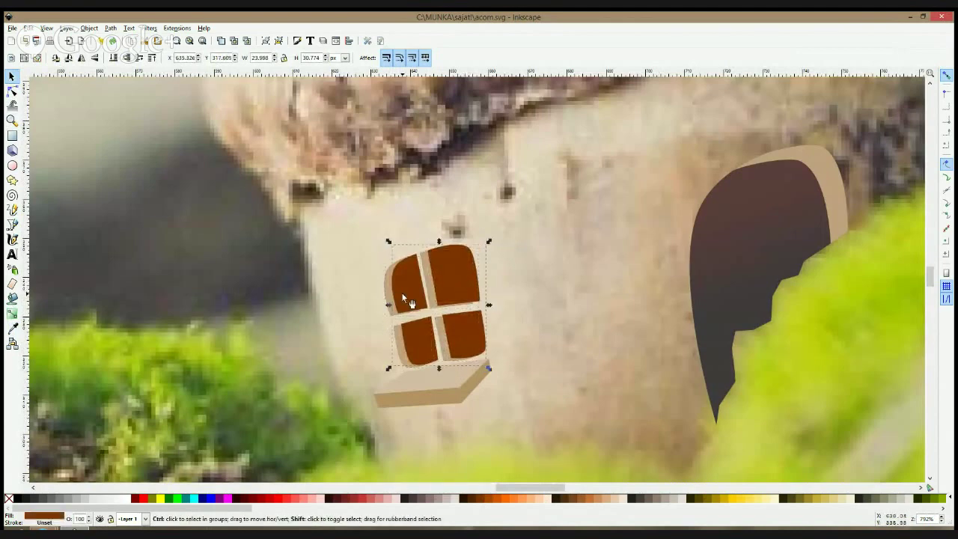
click(402, 296)
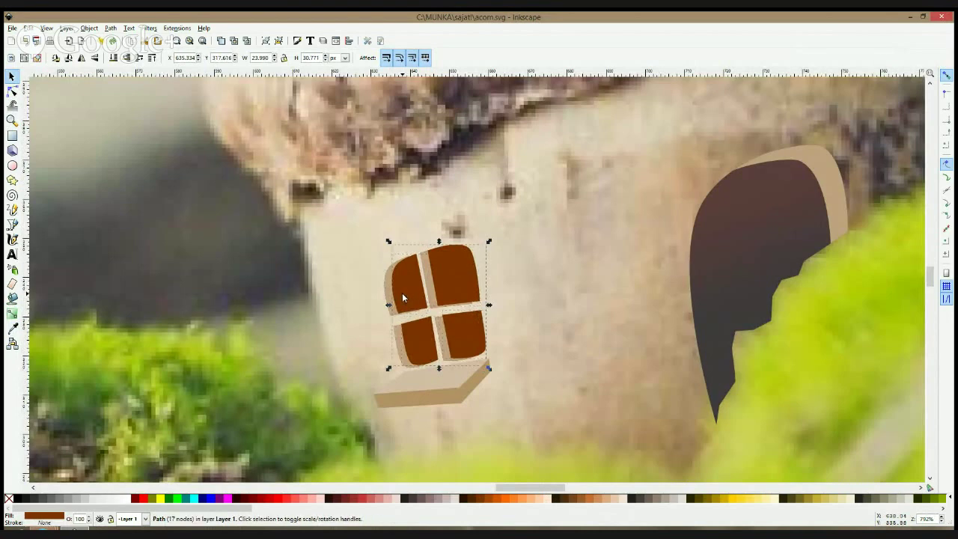
click(381, 288)
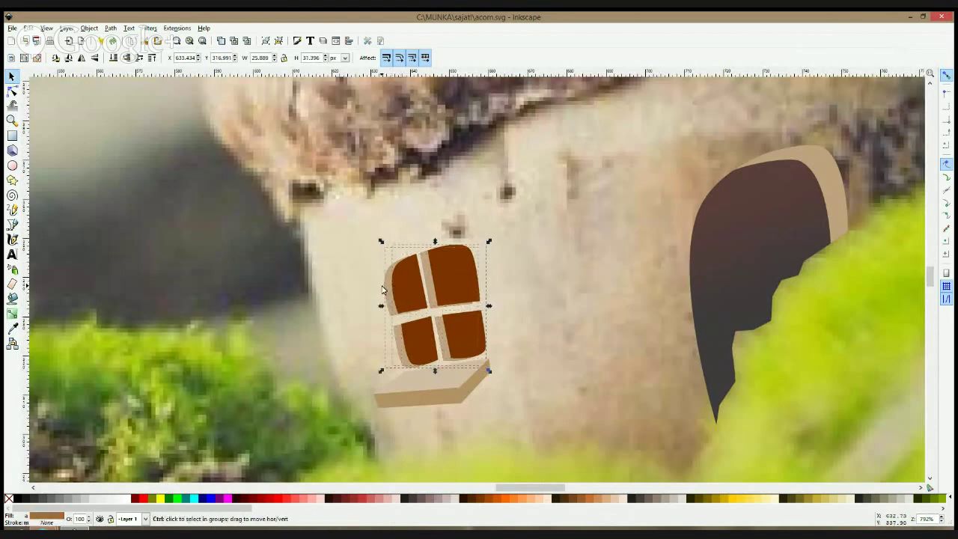
Shift the brown pane path slightly up and right, and adjust its corner nodes along the window's crossbars to even out the tan edges
key(ctrl+minus)
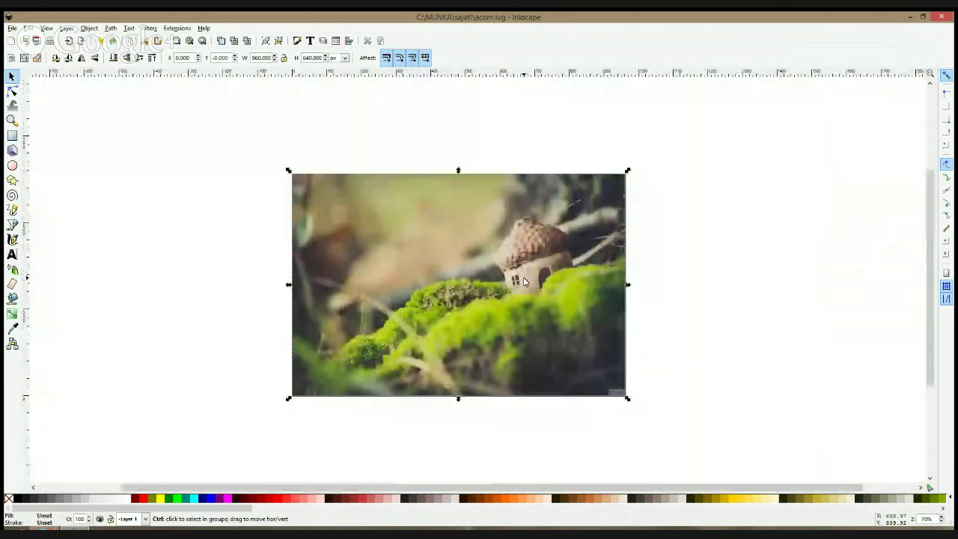
scroll(580, 308, up, 3)
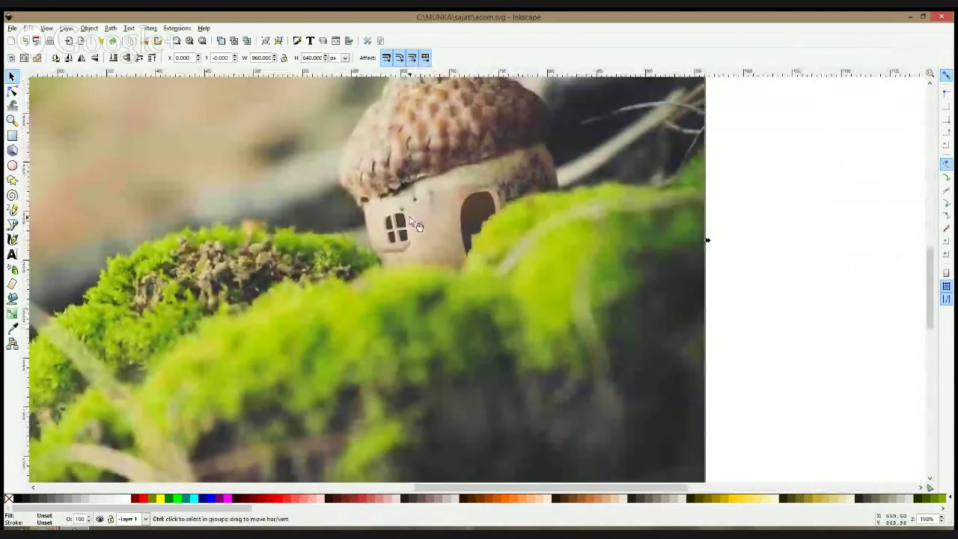
scroll(398, 234, up, 4)
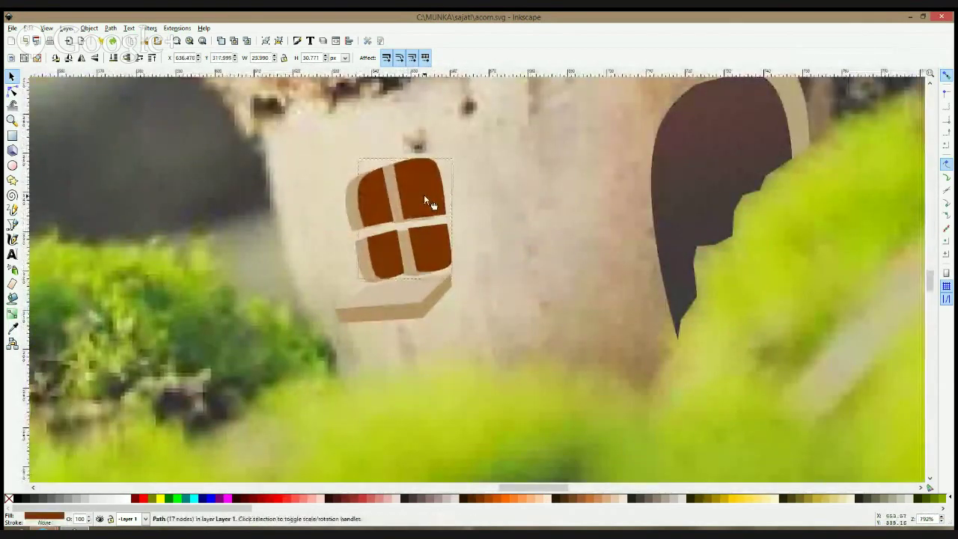
click(424, 200)
click(12, 104)
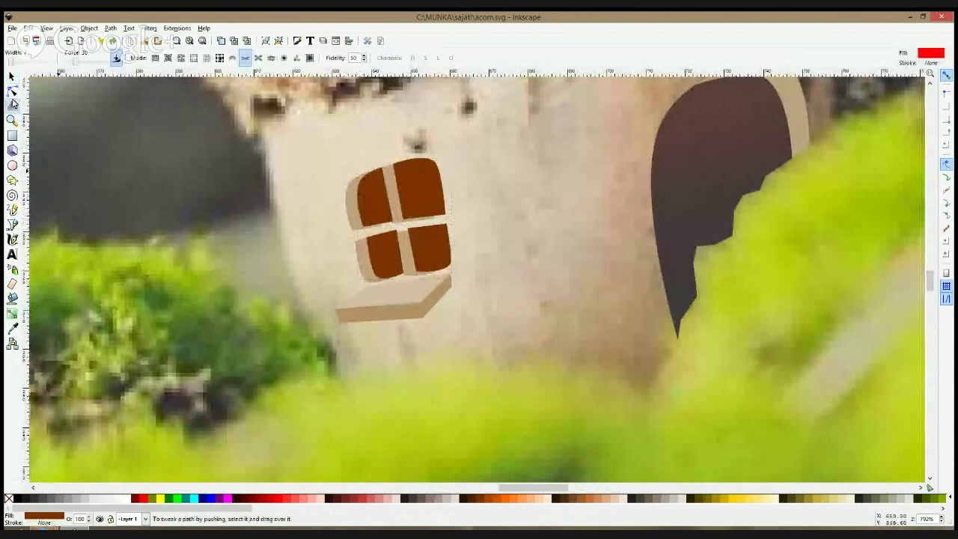
click(13, 89)
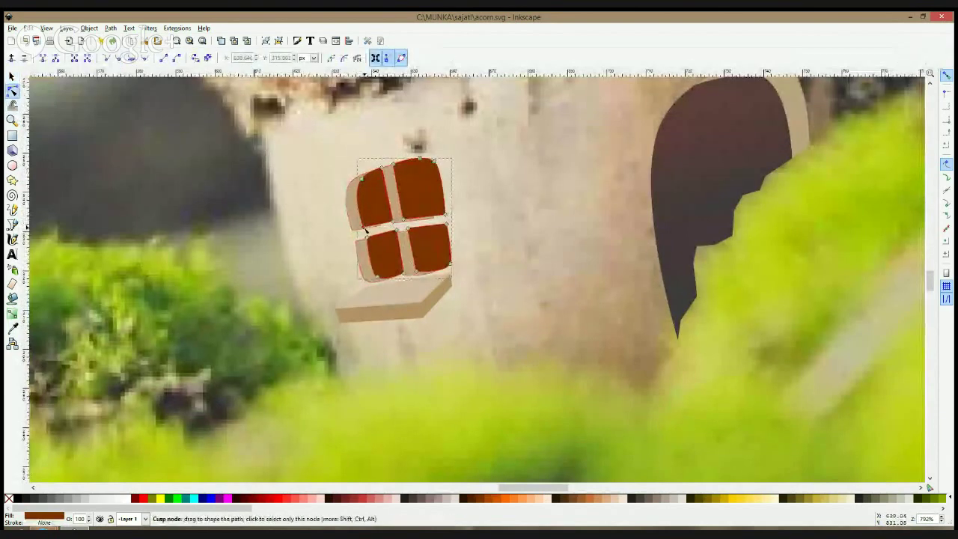
mouse_move(393, 222)
mouse_down()
mouse_move(382, 227)
mouse_move(392, 225)
mouse_up()
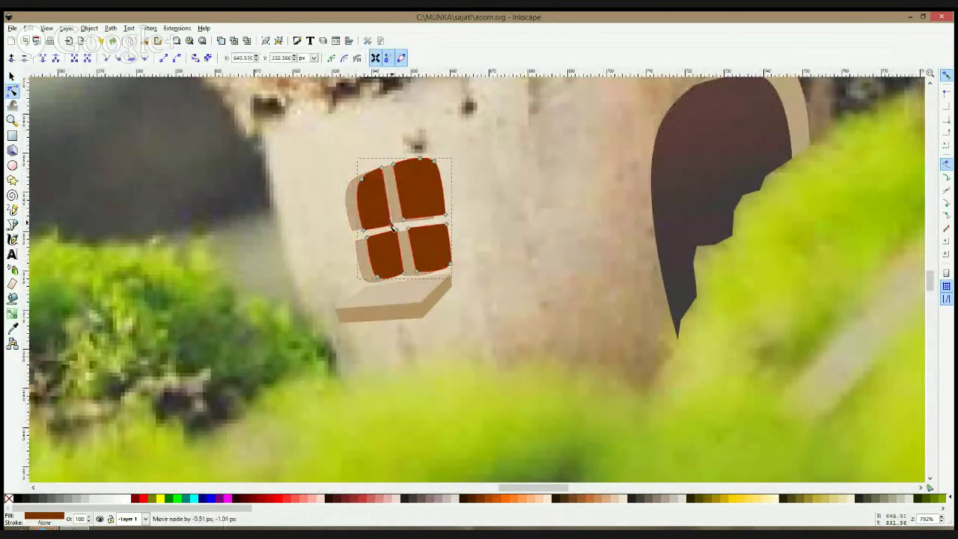
drag(382, 167, 379, 168)
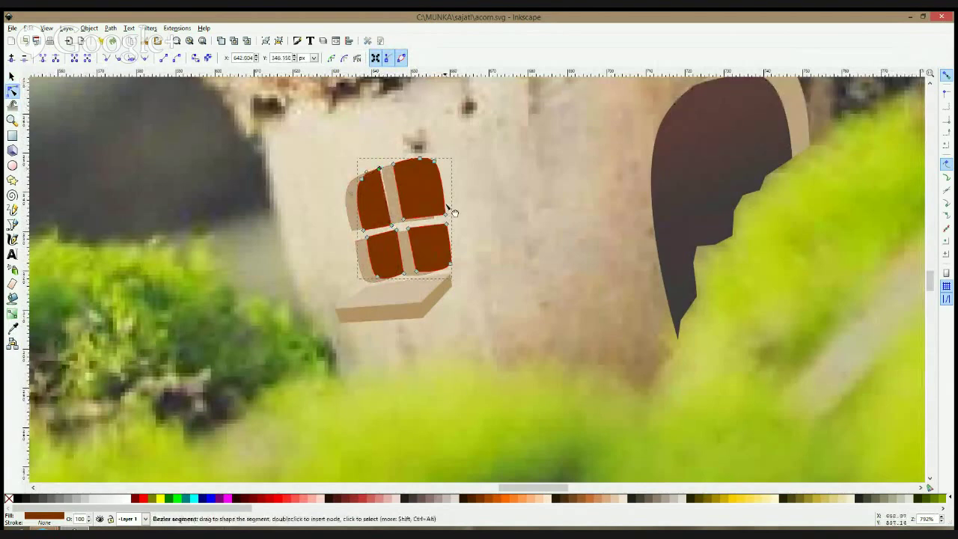
drag(417, 229, 456, 240)
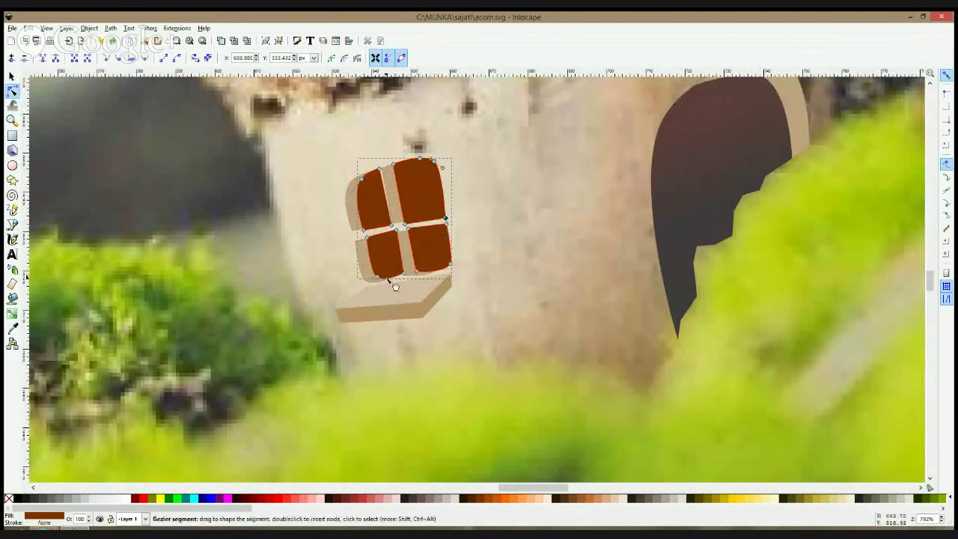
key(s)
click(12, 89)
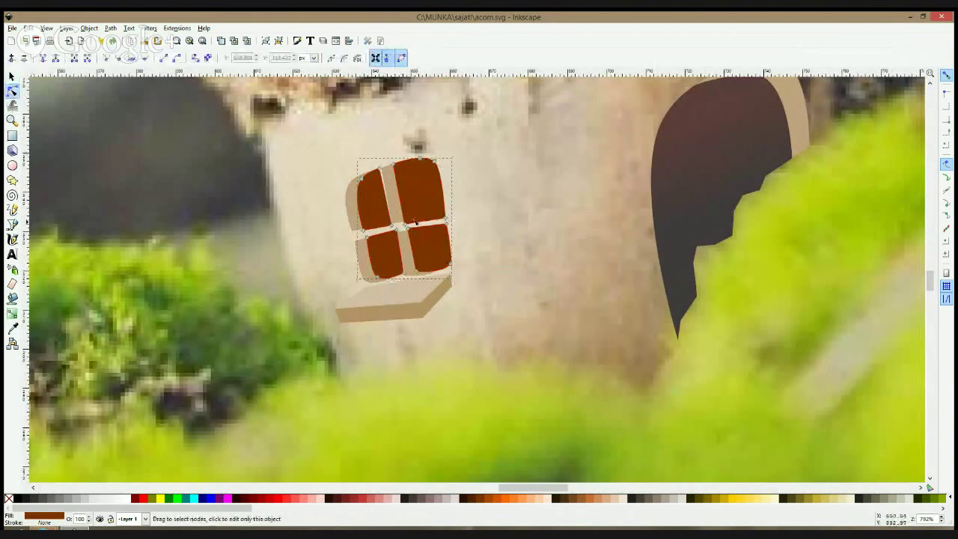
drag(401, 230, 395, 231)
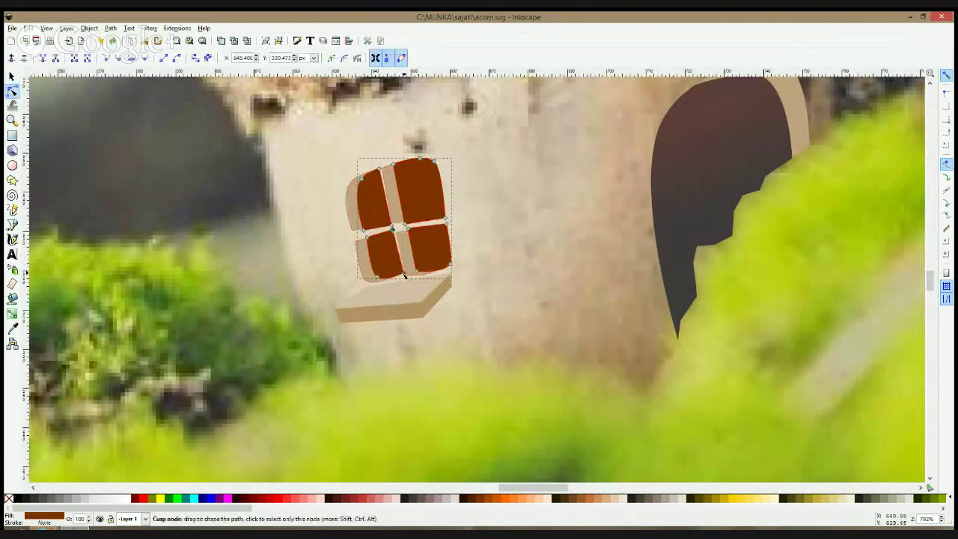
Subtract the brown pane path from the tan pane path, leaving thin recess edges on the dark window panes
key(s)
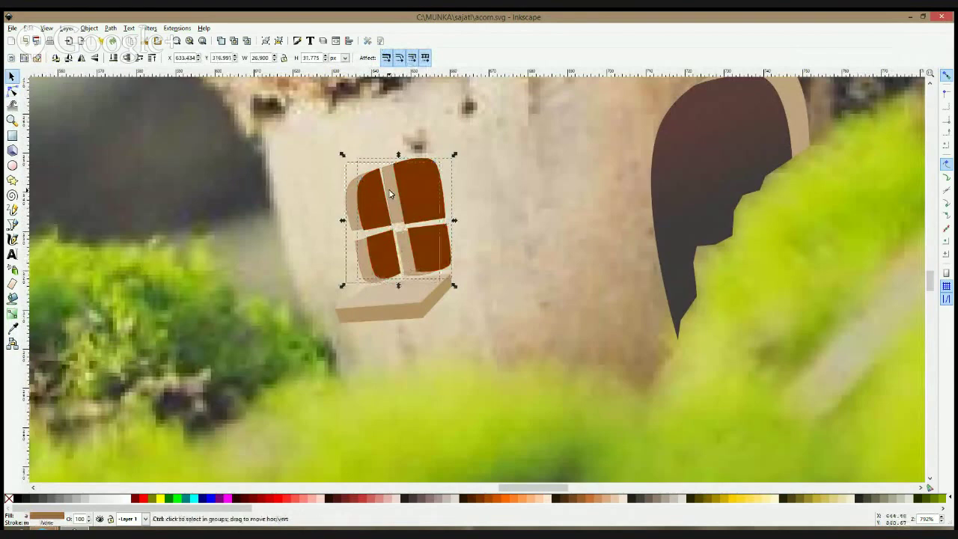
key(ctrl+minus)
scroll(389, 194, down, 6)
click(578, 174)
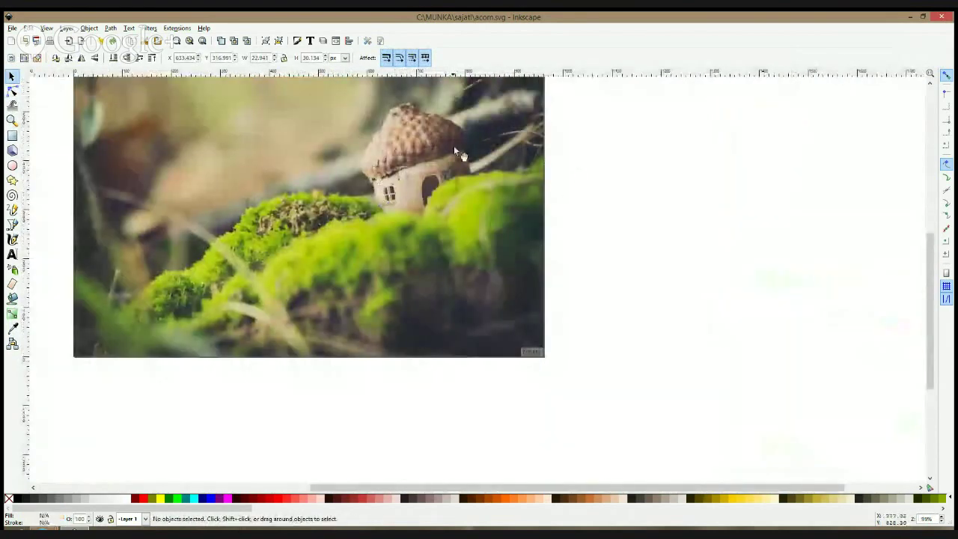
drag(415, 192, 497, 235)
scroll(497, 235, up, 4)
Fill the window sill's top face with a tan colour sampled from the acorn wall below the window
click(405, 283)
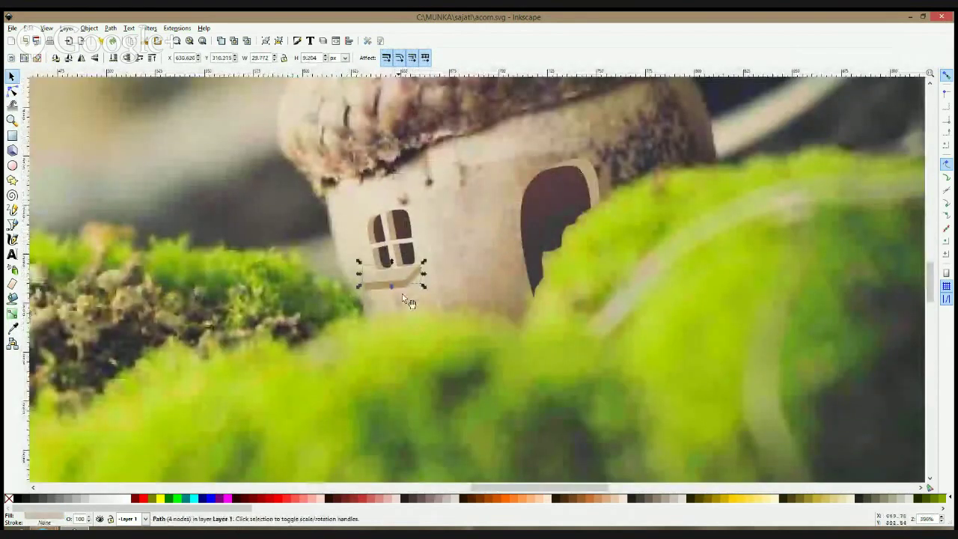
key(d)
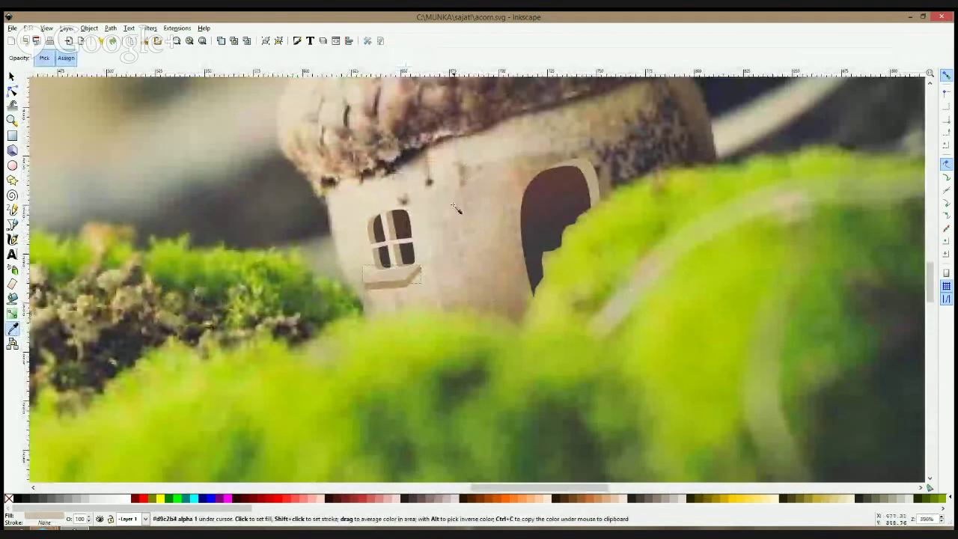
click(437, 284)
key(s)
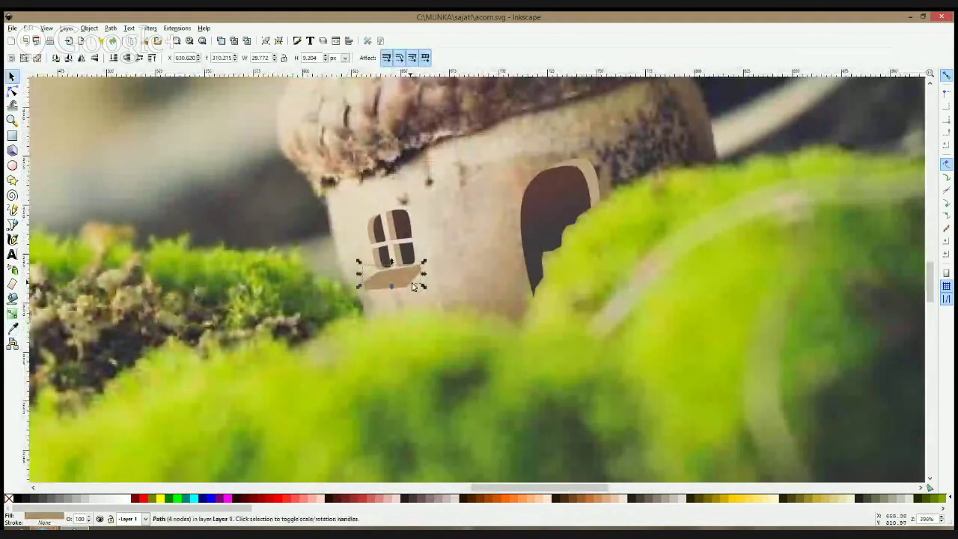
Fill the sill's front edge with a tone sampled from the acorn's speckled wall, and darken it to brown 6e502dff
click(12, 328)
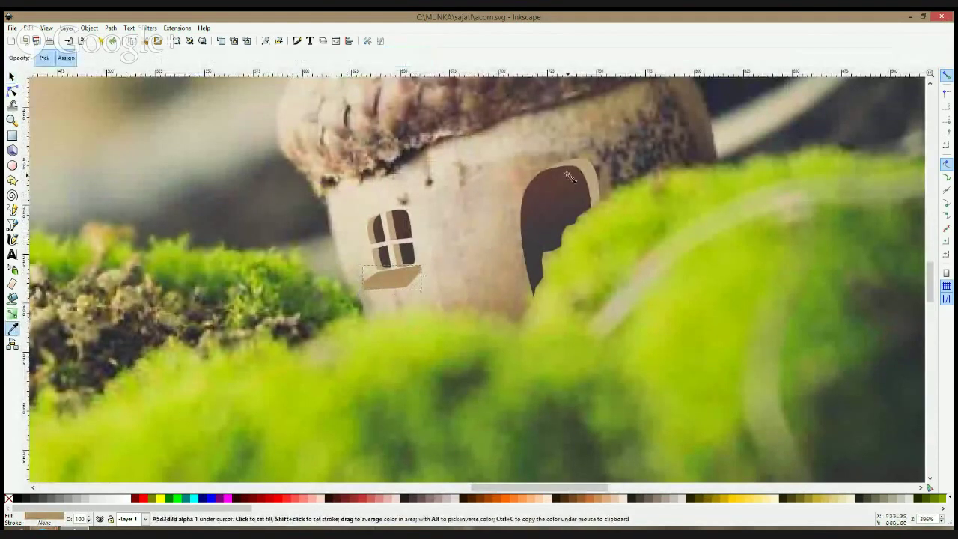
drag(605, 128, 620, 130)
key(s)
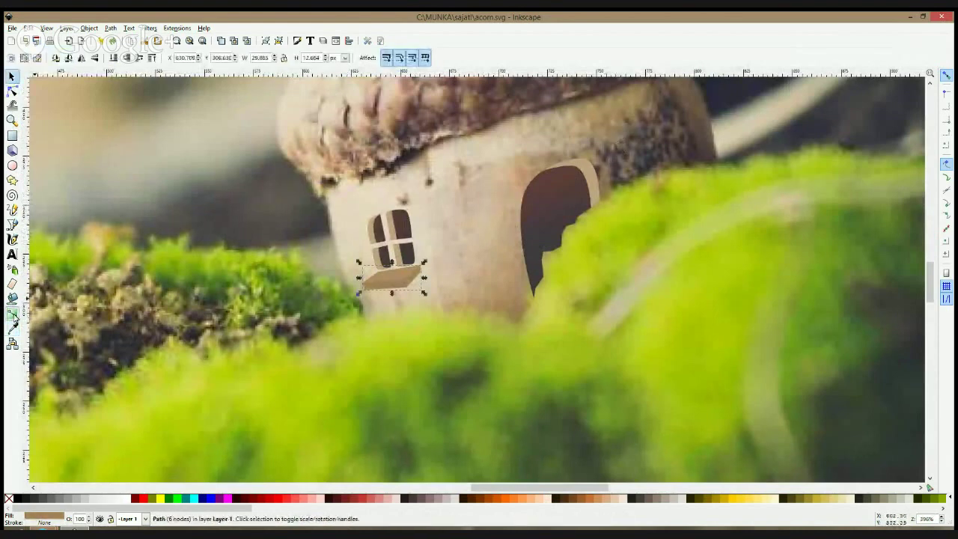
key(ctrl+shift+f)
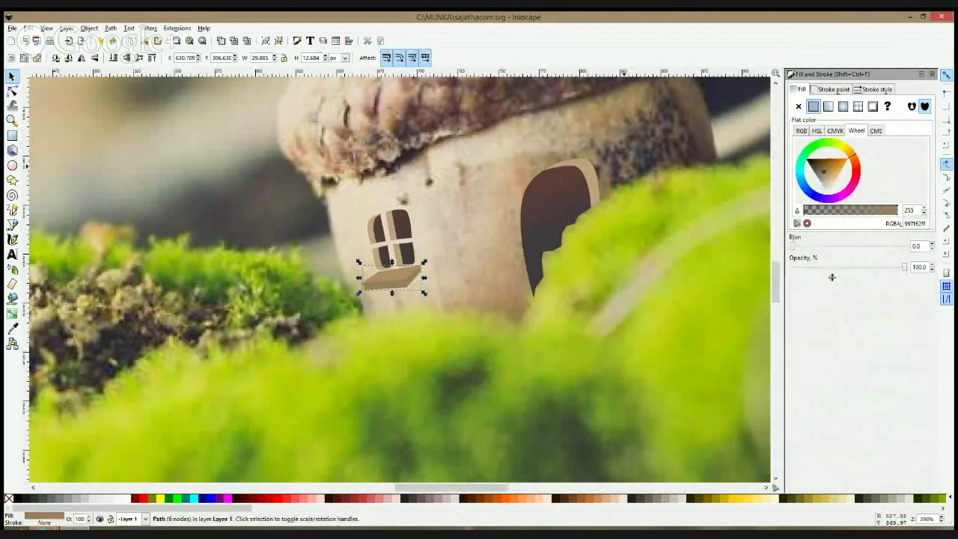
click(840, 204)
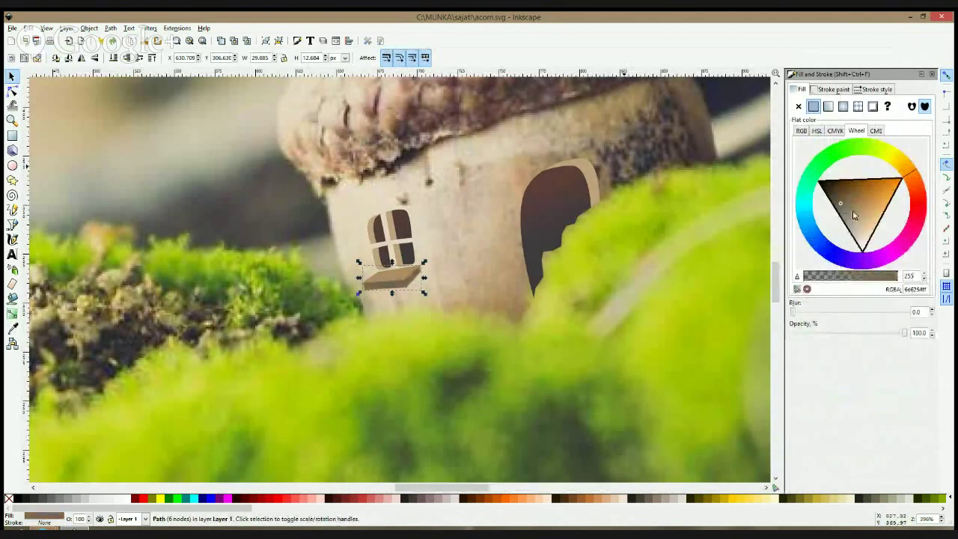
drag(854, 216, 848, 195)
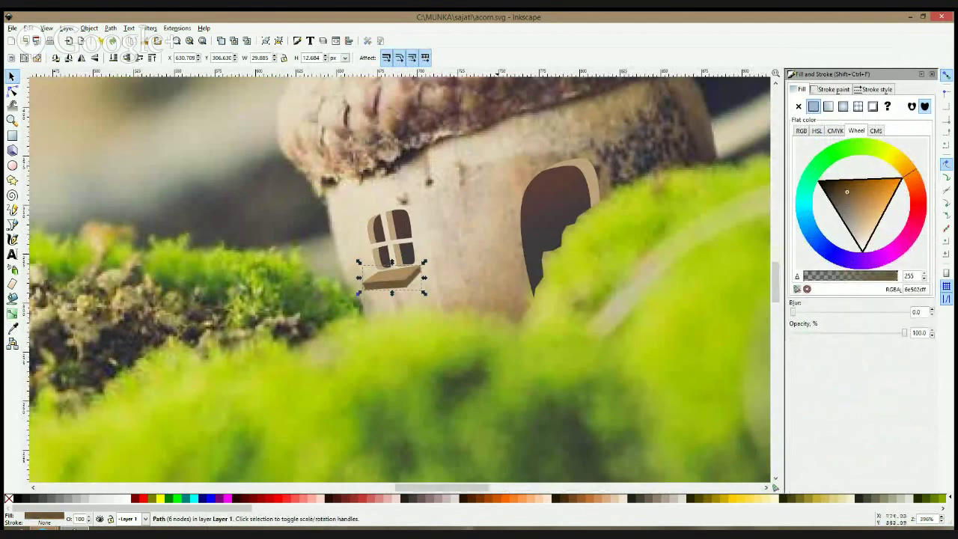
scroll(481, 249, down, 3)
click(503, 153)
drag(650, 208, 670, 300)
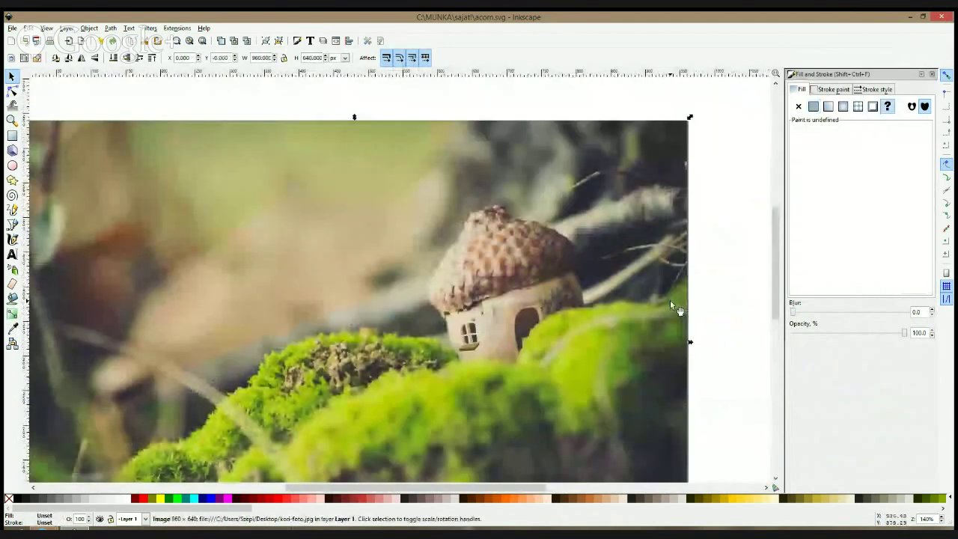
scroll(670, 300, down, 3)
scroll(673, 294, up, 2)
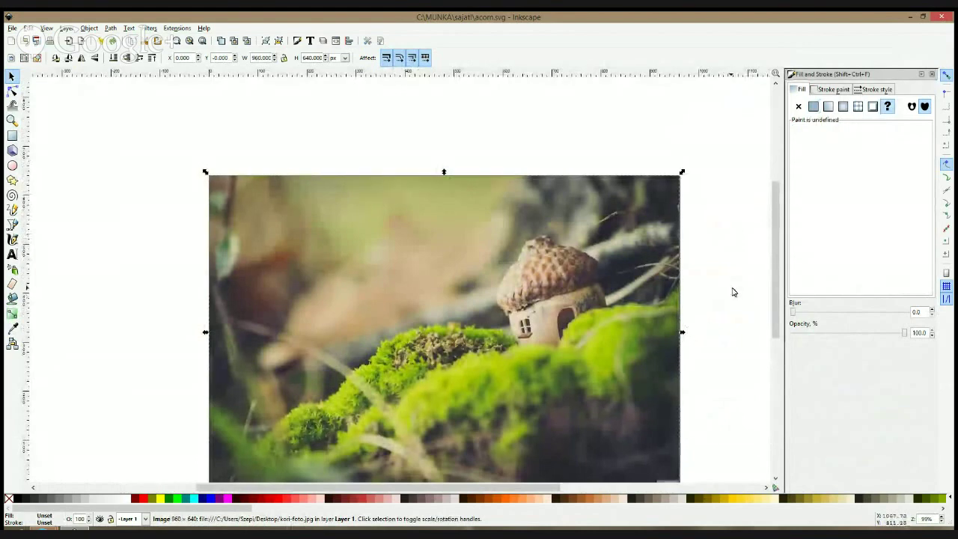
Select the window panes, recess edges and both sill parts together and move them about 11 px towards the door
drag(733, 292, 515, 358)
scroll(517, 355, up, 3)
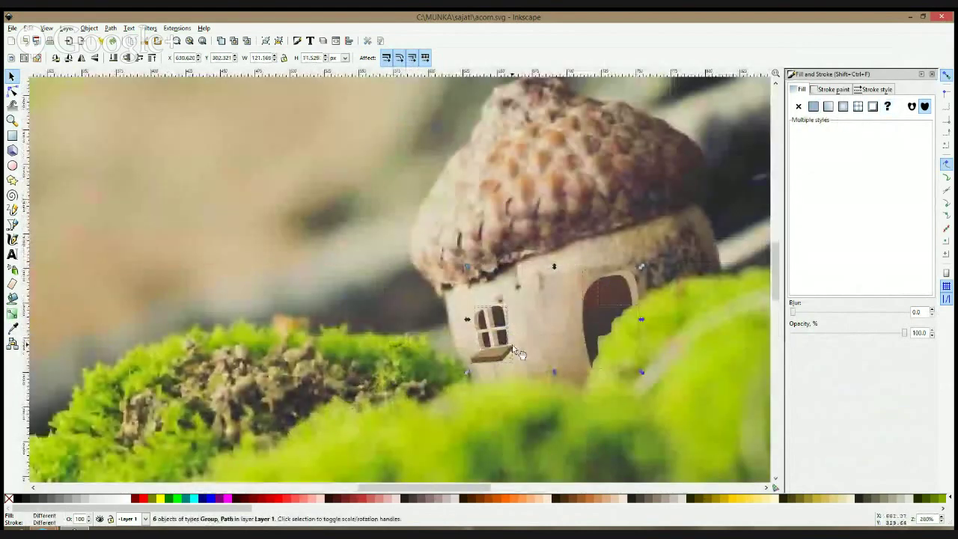
click(528, 341)
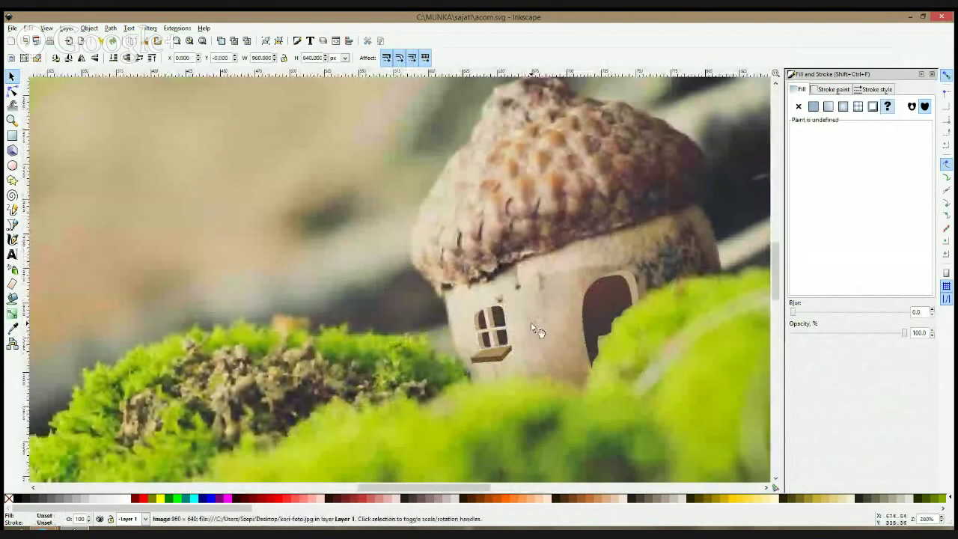
click(490, 327)
scroll(476, 339, up, 2)
shift+click(490, 350)
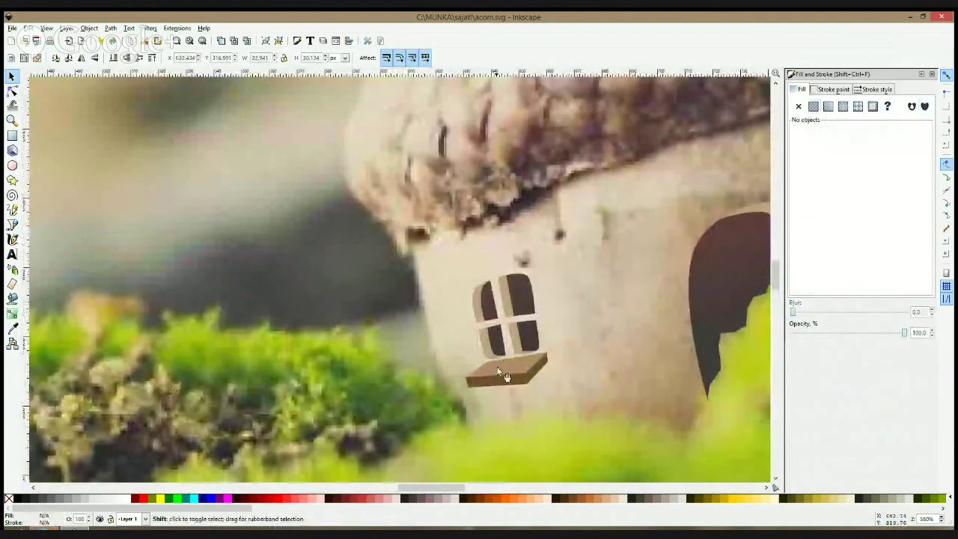
click(503, 376)
shift+click(488, 333)
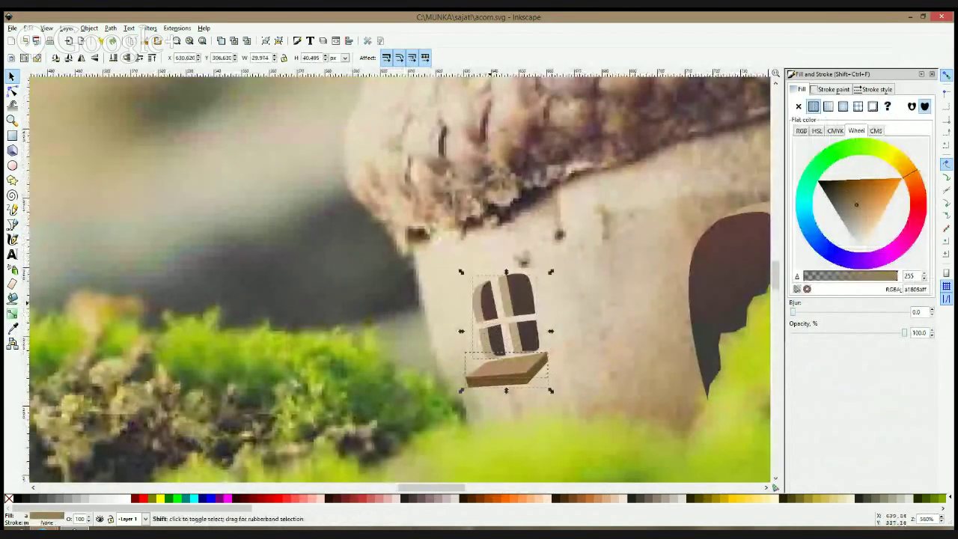
drag(505, 319, 537, 322)
scroll(537, 322, down, 3)
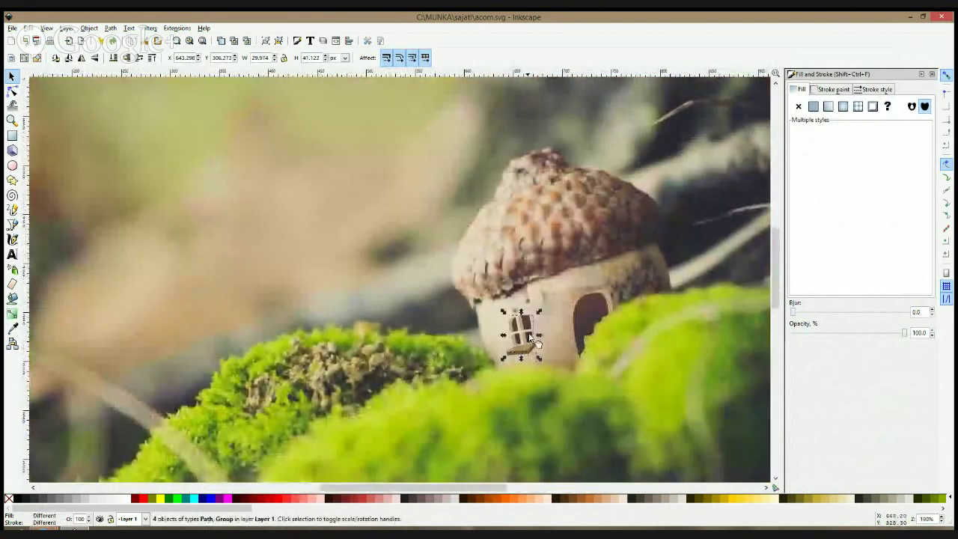
key(Escape)
scroll(568, 352, down, 2)
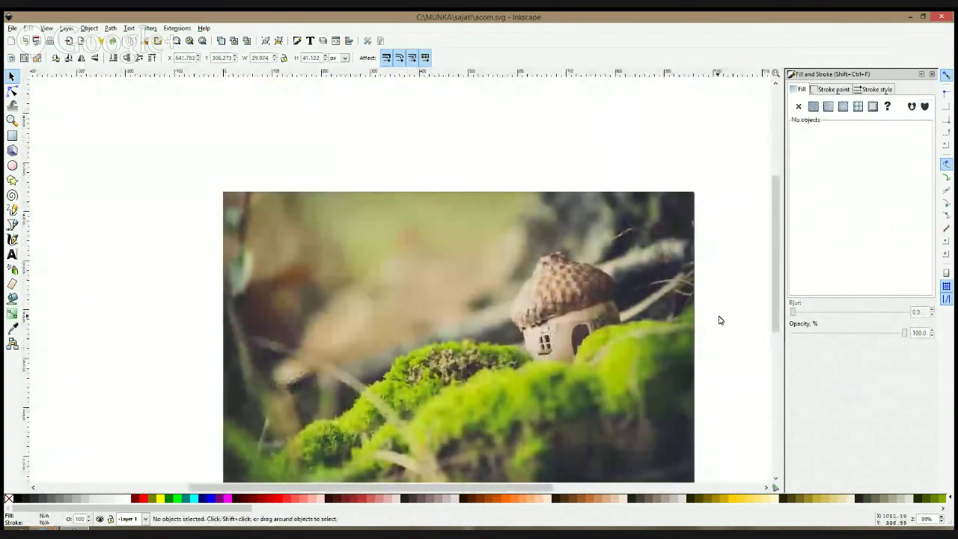
Draw the ladder's first rail as a thin path about 52 by 97 px, from the acorn cap's right edge down to the moss
scroll(562, 357, up, 3)
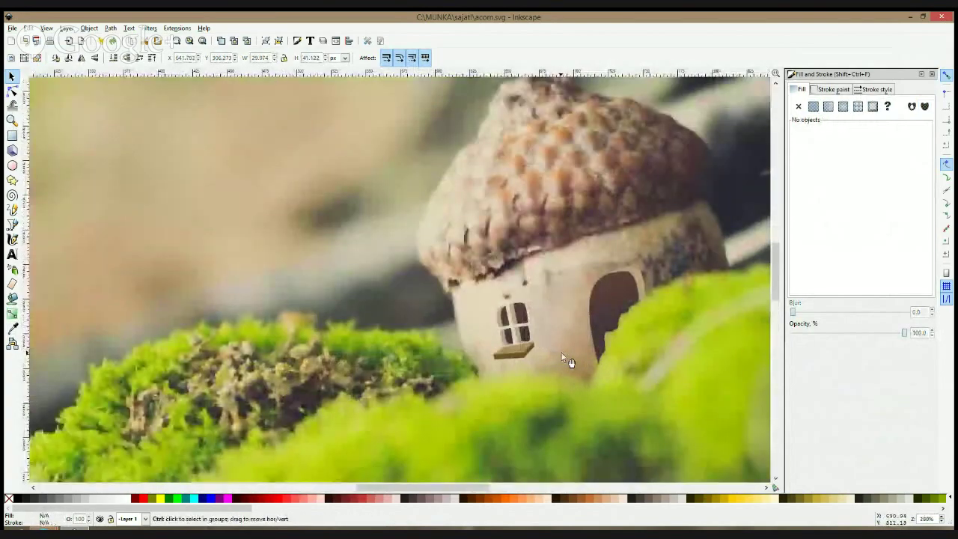
drag(586, 217, 435, 276)
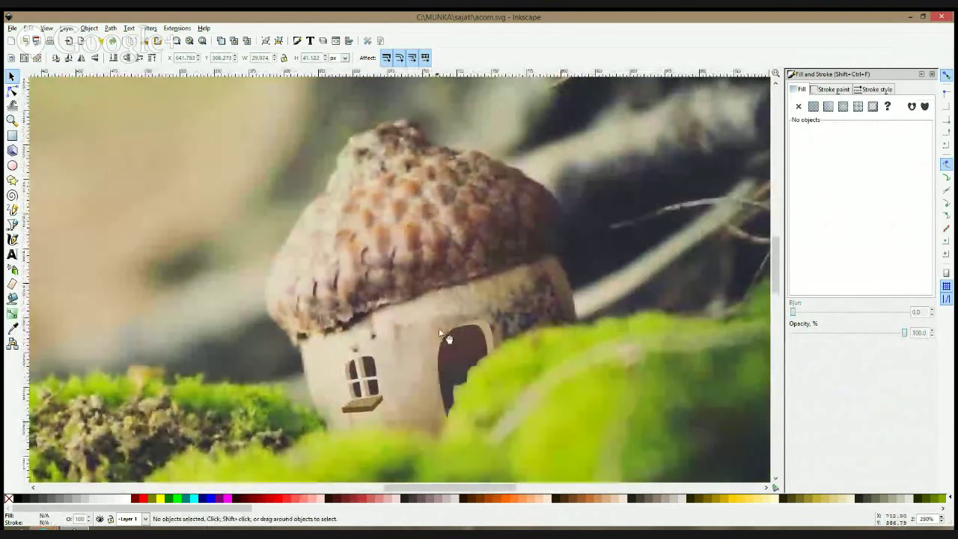
click(12, 225)
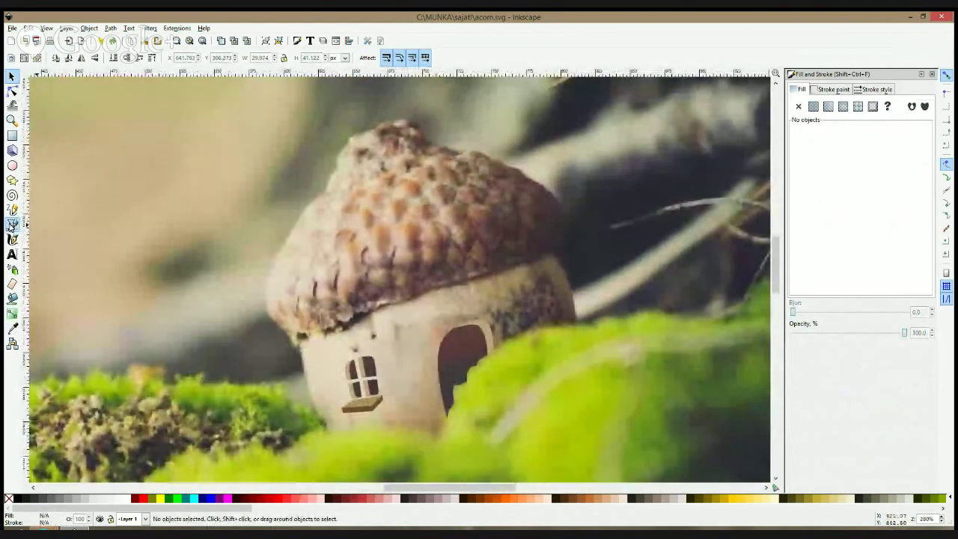
click(549, 187)
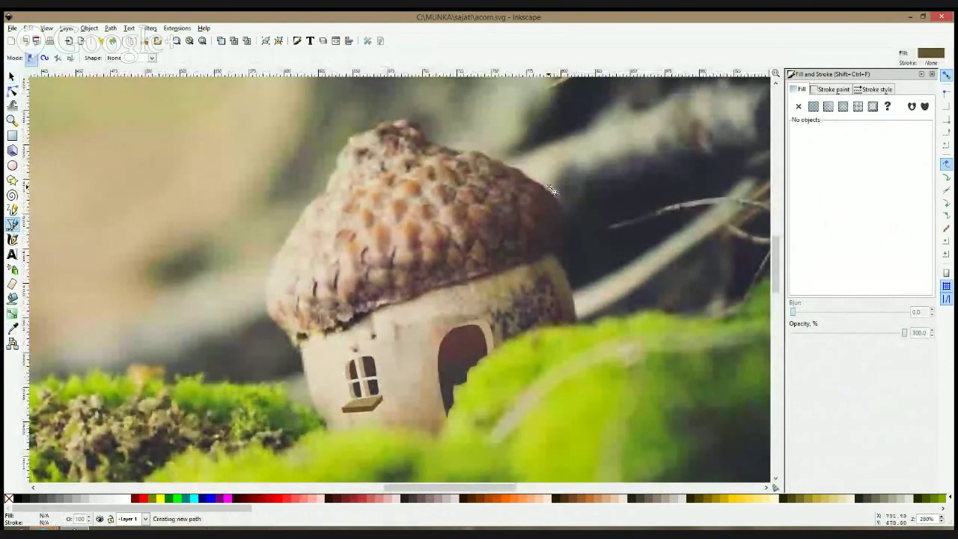
click(624, 329)
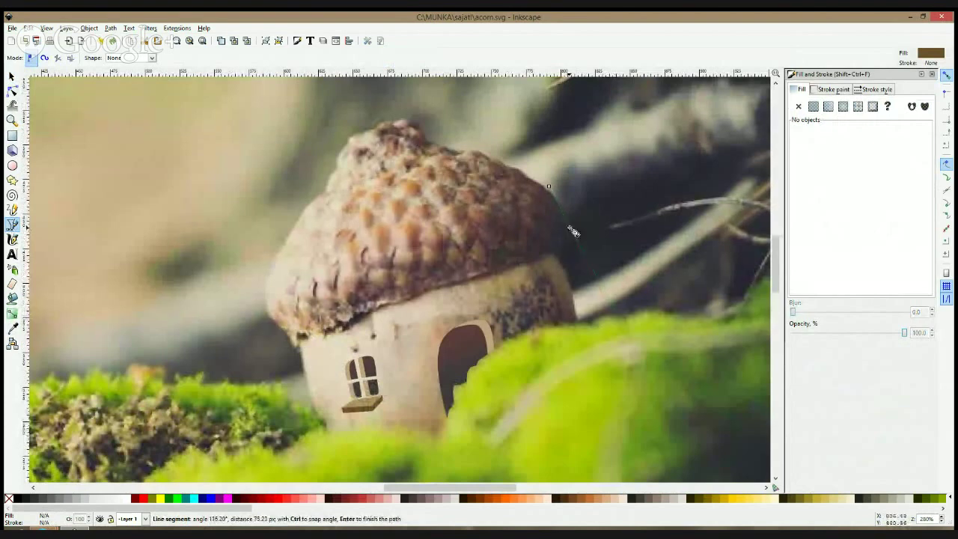
click(549, 186)
key(s)
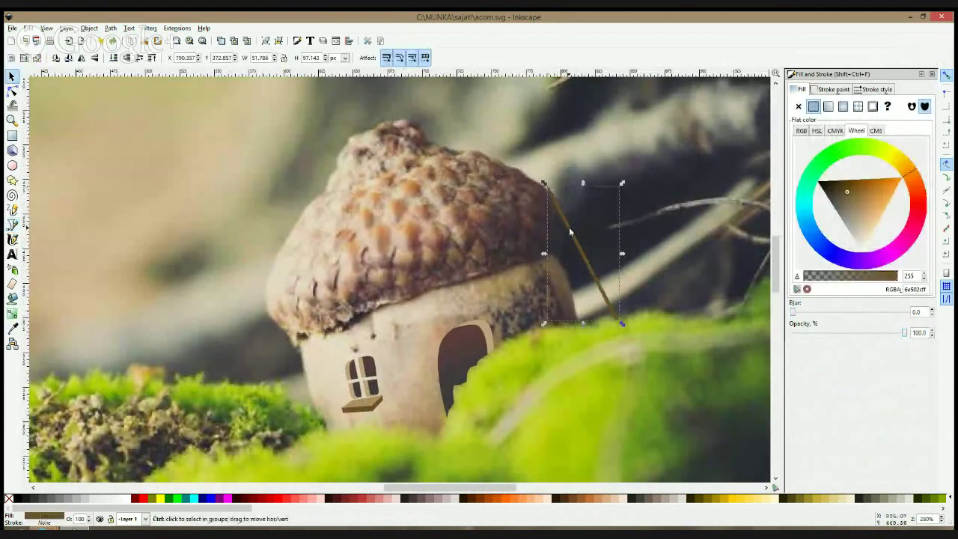
Place a copy of the rail about 12 px left and 9 px lower as the second rail, and widen its foot
drag(571, 233, 550, 246)
click(12, 89)
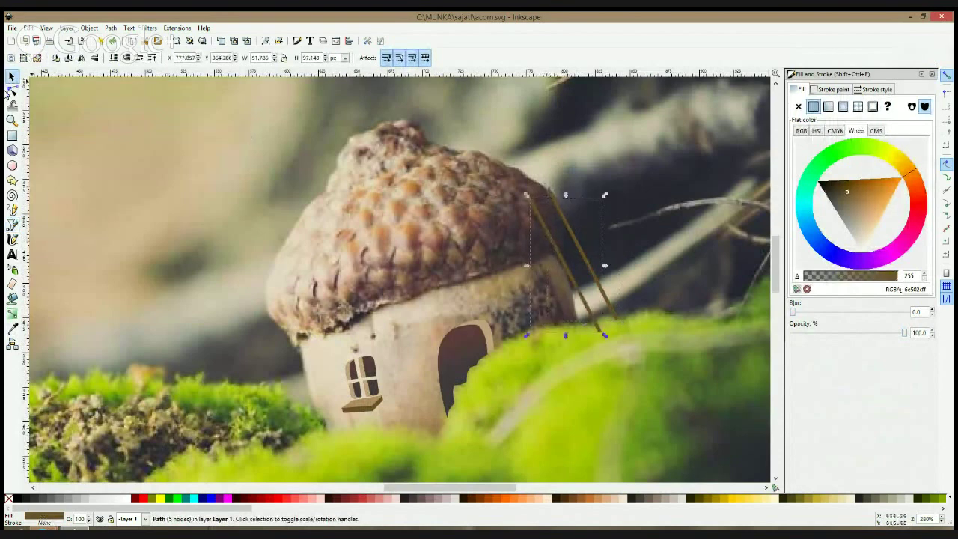
drag(599, 331, 596, 333)
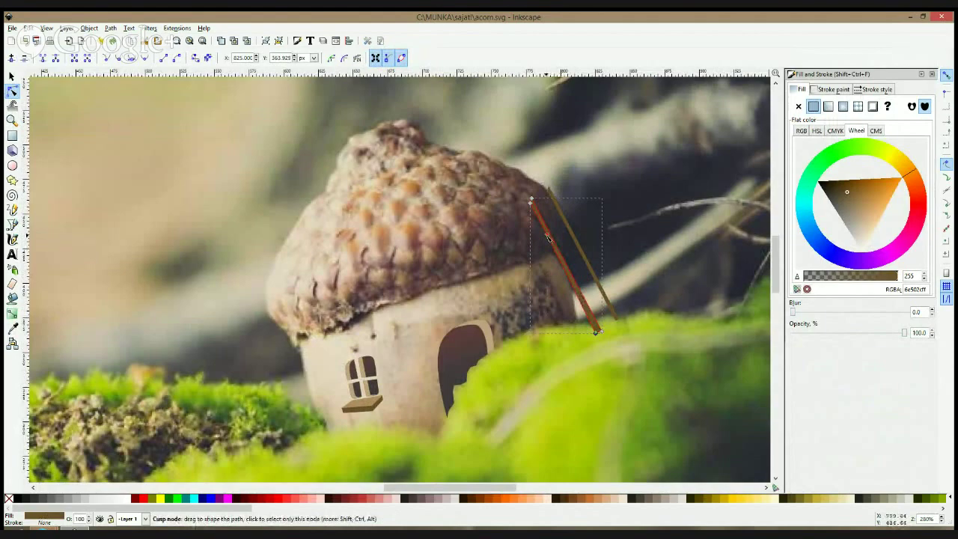
Draw a thin slanted rung joining the two ladder rails near their upper ends
click(12, 224)
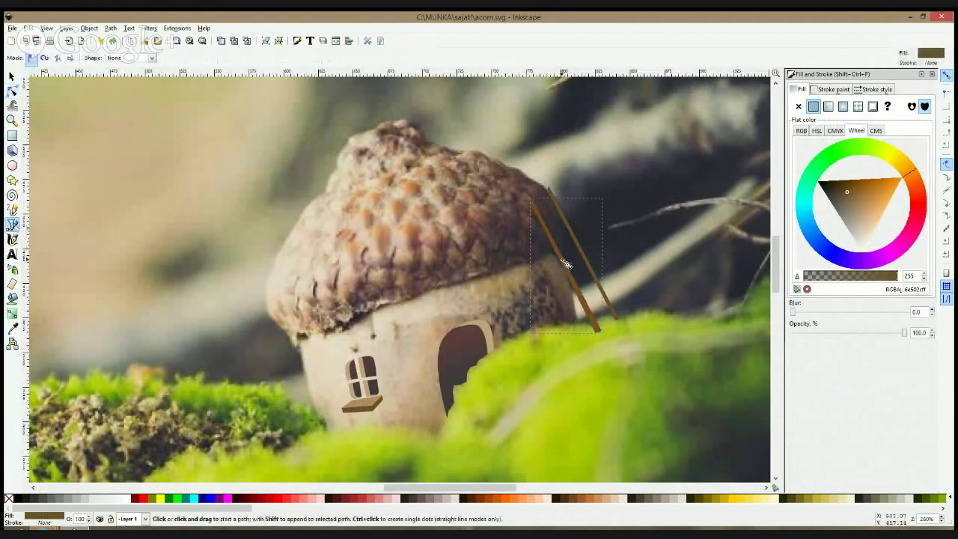
scroll(561, 192, up, 2)
click(531, 225)
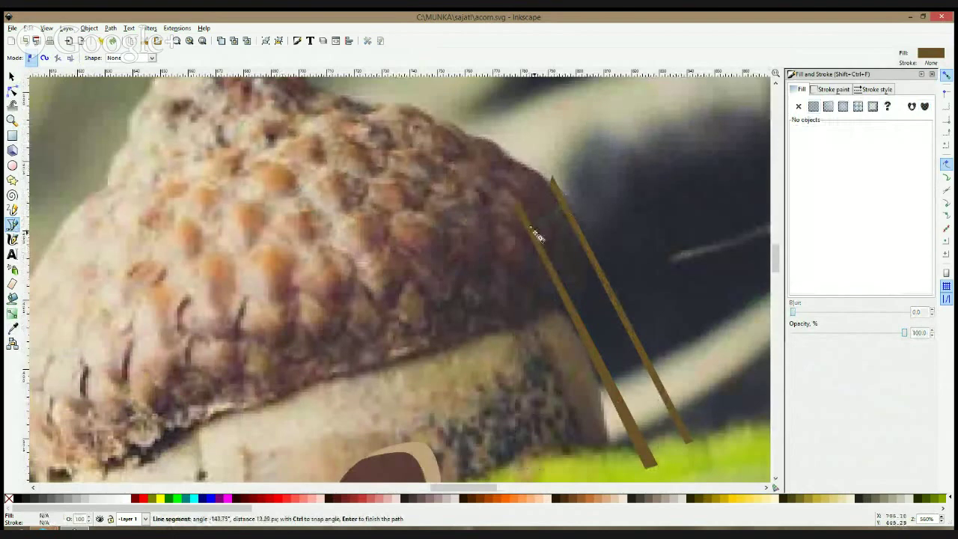
click(535, 231)
click(533, 226)
key(F1)
Place five rung copies down the ladder and tilt another in the gap above the lowest one so it hangs broken from the left rail
drag(550, 221, 652, 389)
key(space)
key(space)
key(space)
key(space)
key(space)
click(632, 385)
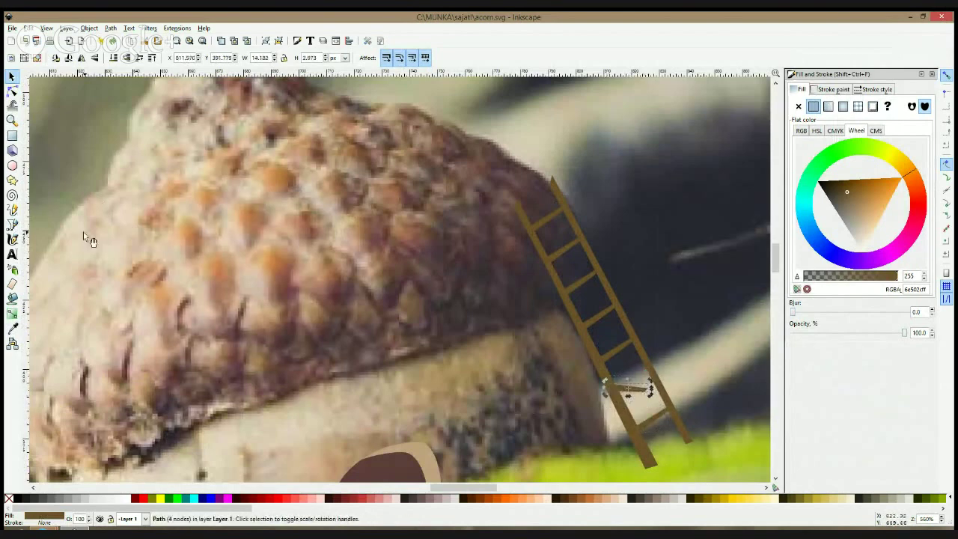
Draw a small broken rung stub, about 3 by 5 px, hanging from the right rail opposite the broken rung
click(12, 225)
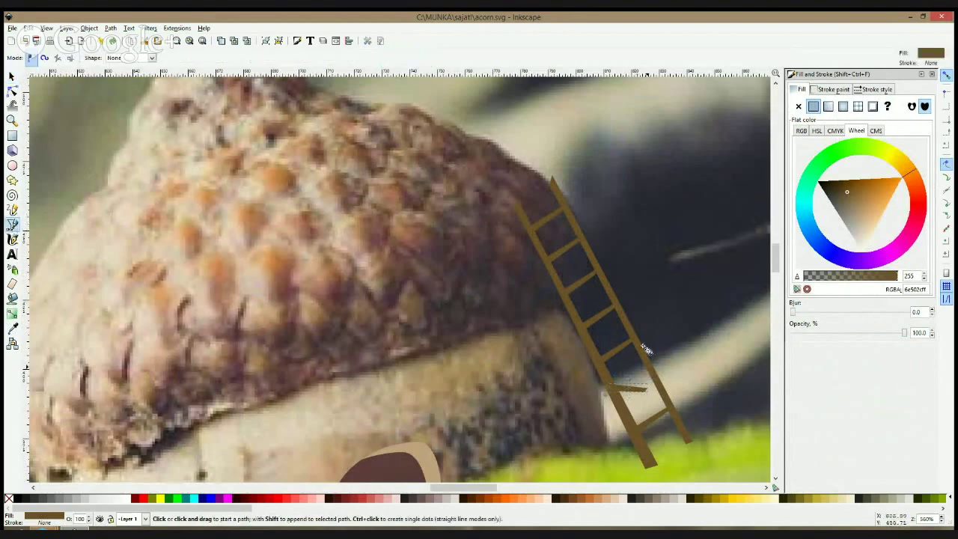
scroll(645, 350, up, 1)
click(648, 368)
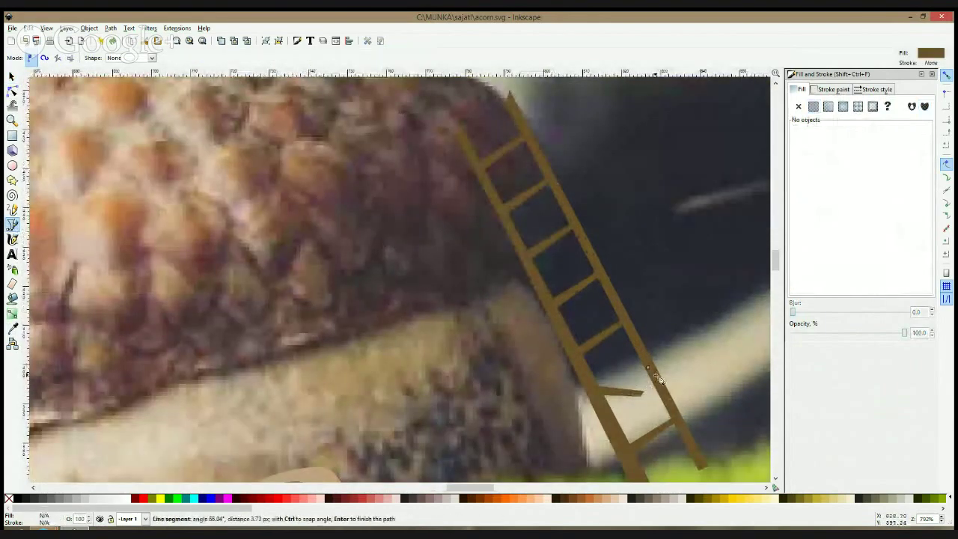
click(656, 376)
click(649, 368)
key(space)
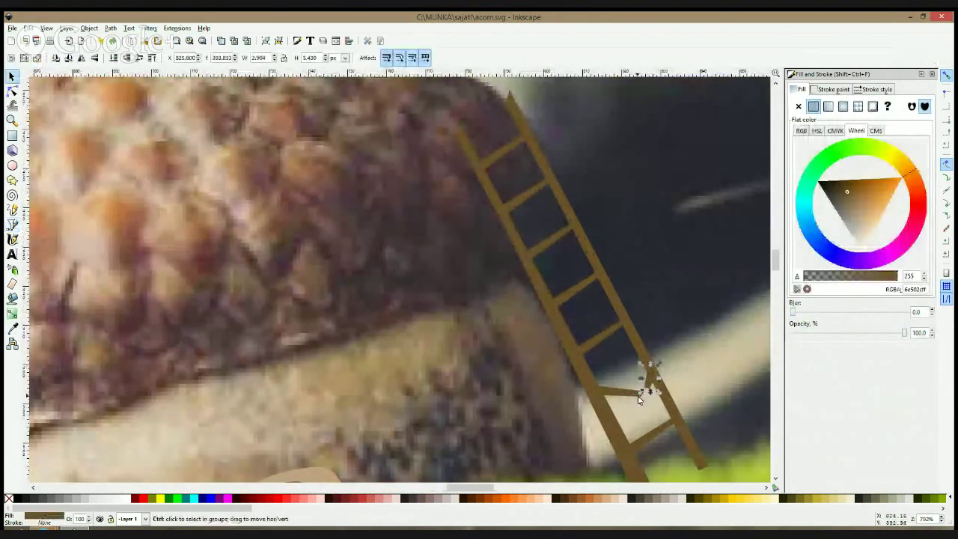
Select all ladder parts, skew them steeper to about 54 px wide, and stretch them to about 112 px tall
scroll(639, 399, down, 3)
scroll(638, 399, down, 3)
drag(748, 312, 613, 424)
scroll(660, 361, up, 2)
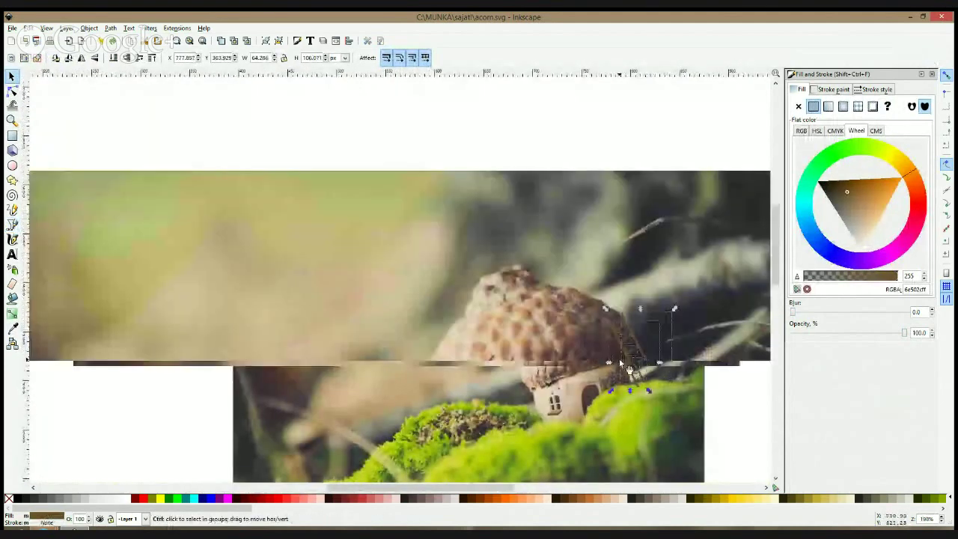
drag(640, 304, 646, 306)
drag(640, 419, 642, 421)
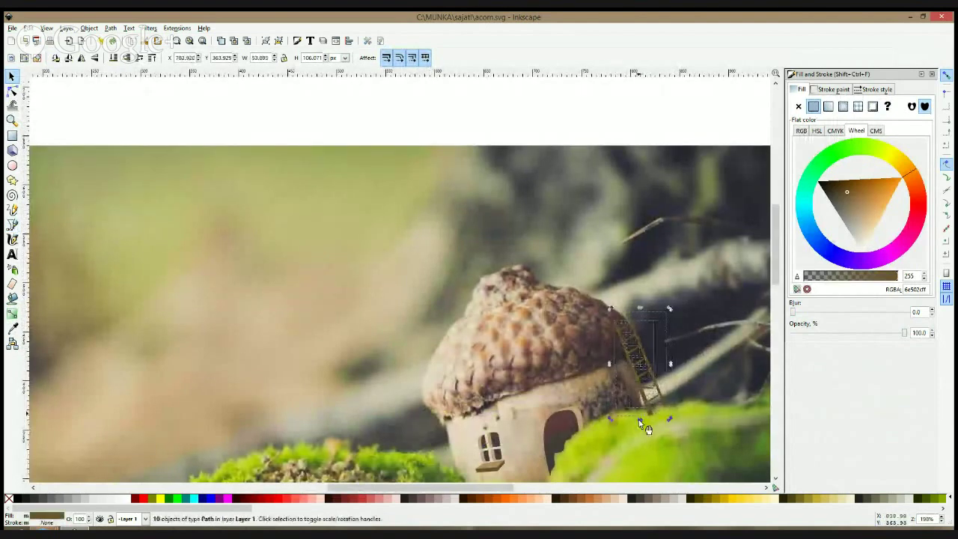
drag(613, 365, 610, 357)
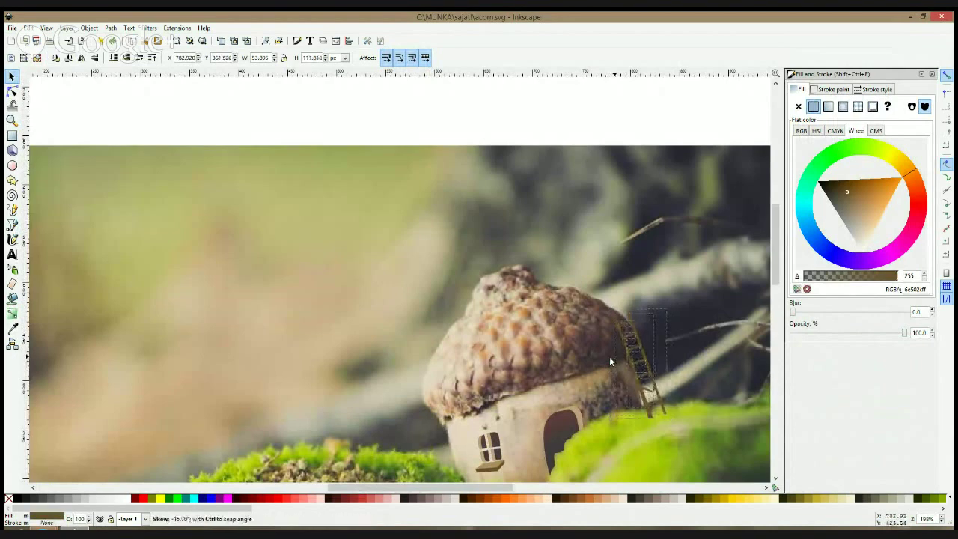
Shift the ladder about 4 px towards the acorn and adjust its width and slant to about 53 px wide
drag(660, 390, 651, 385)
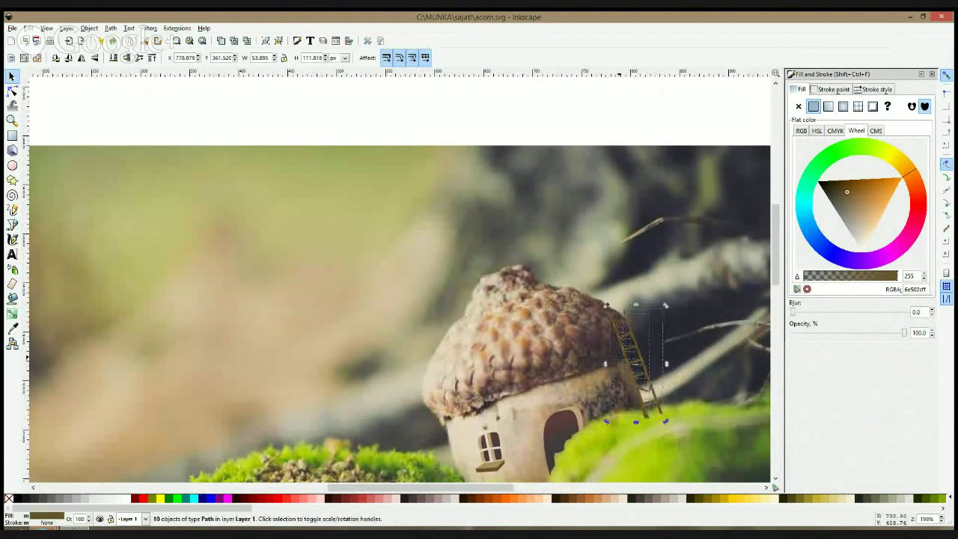
drag(606, 364, 614, 364)
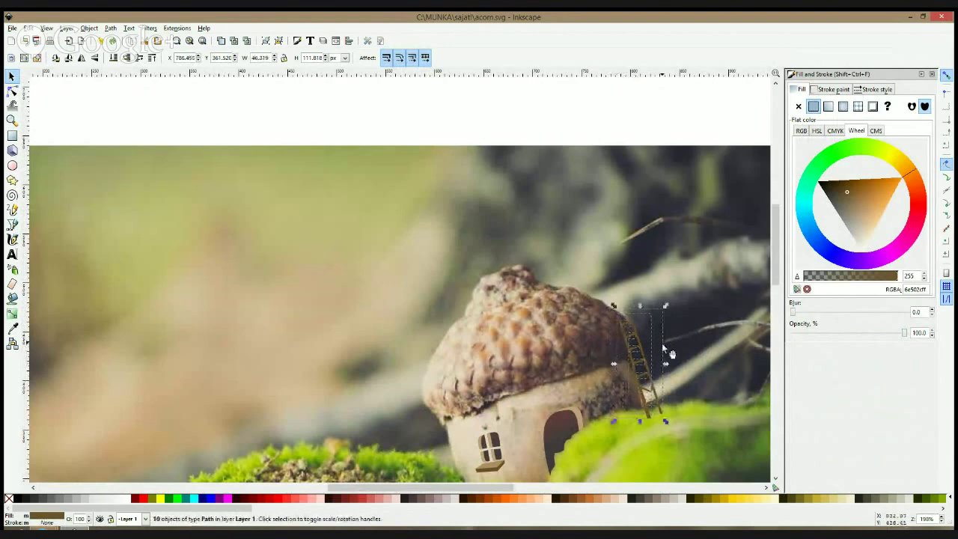
click(630, 324)
drag(641, 307, 636, 308)
key(b)
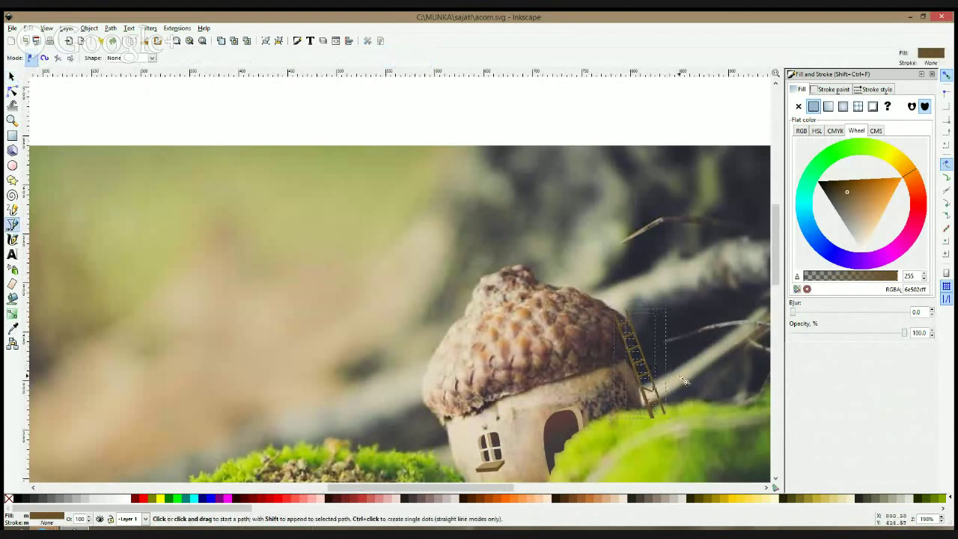
scroll(682, 380, down, 2)
Group the ladder parts, fill them with the tan sampled from the window sill, and move the ladder about 6 px towards the acorn
key(s)
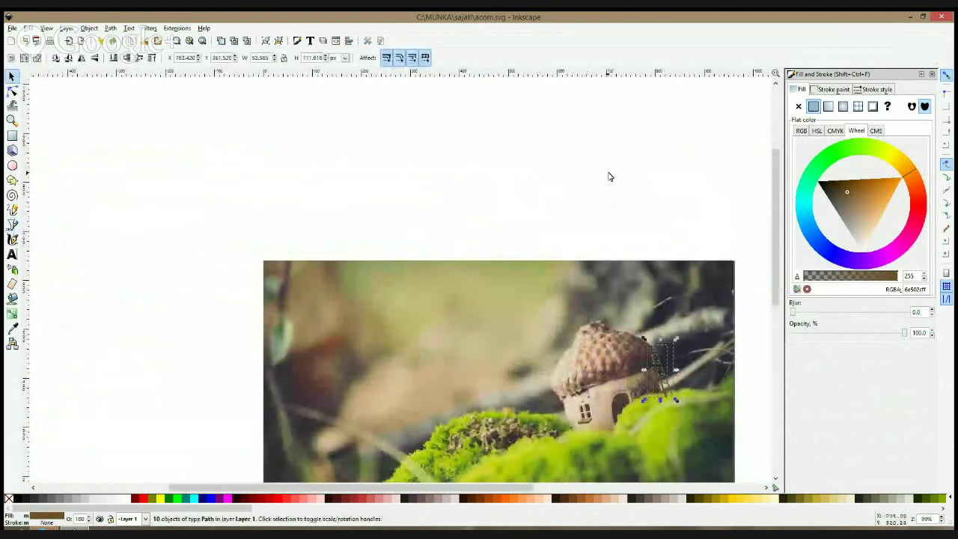
scroll(693, 321, up, 1)
key(ctrl+g)
drag(665, 359, 552, 338)
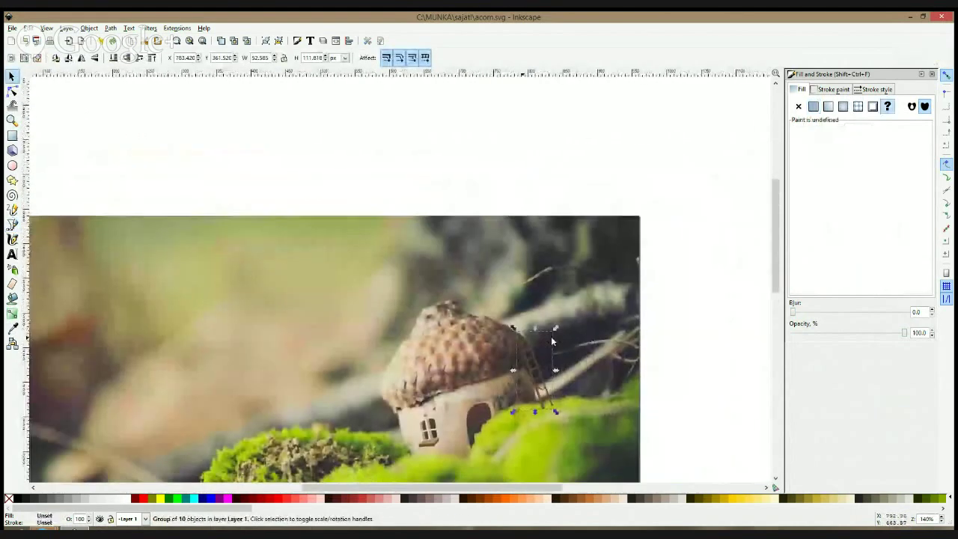
click(13, 328)
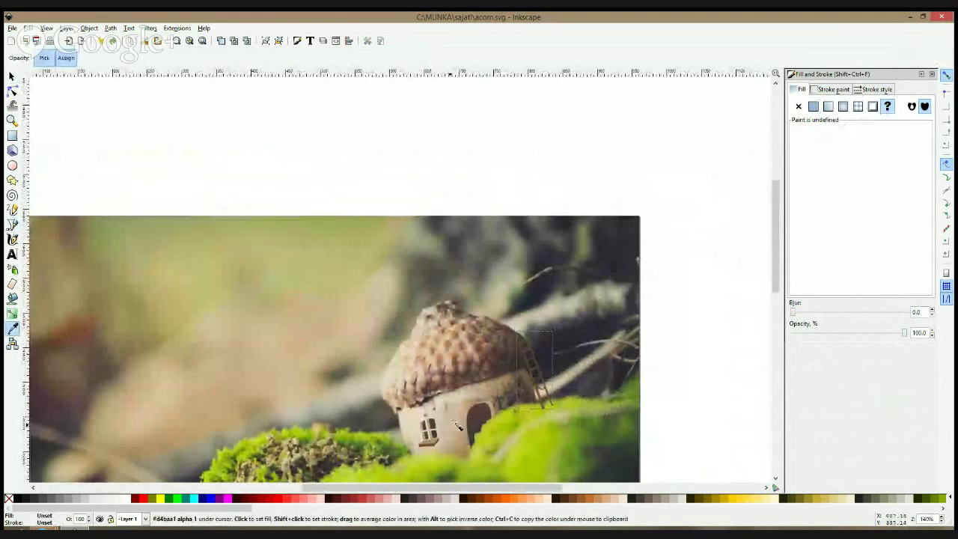
click(433, 441)
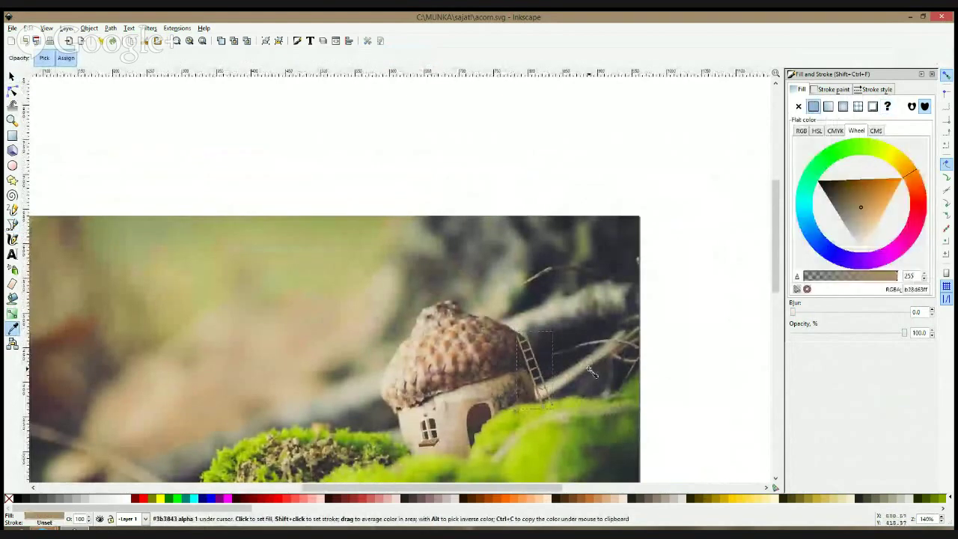
key(space)
drag(544, 367, 540, 366)
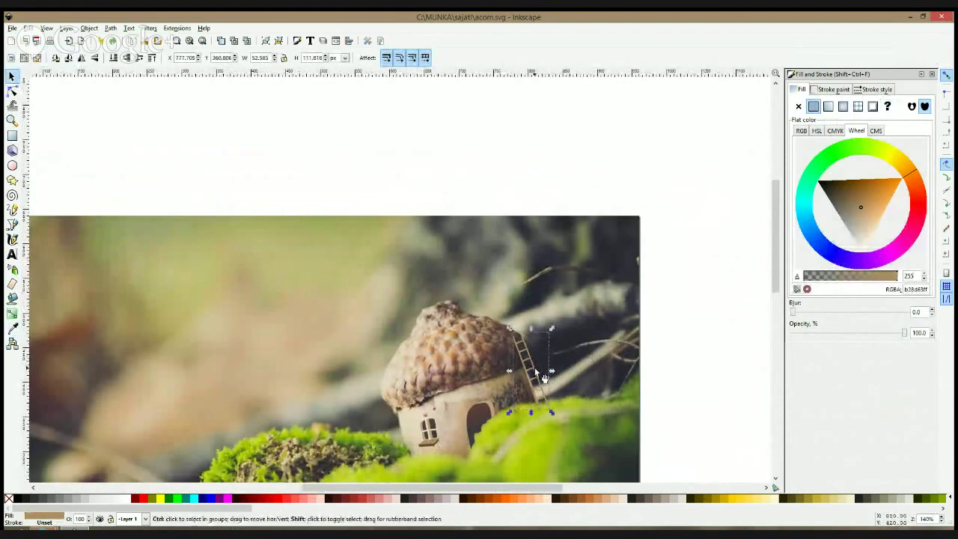
Try ungrouping the ladder and merging its parts into a single path
key(ctrl+shift+g)
key(ctrl+plus)
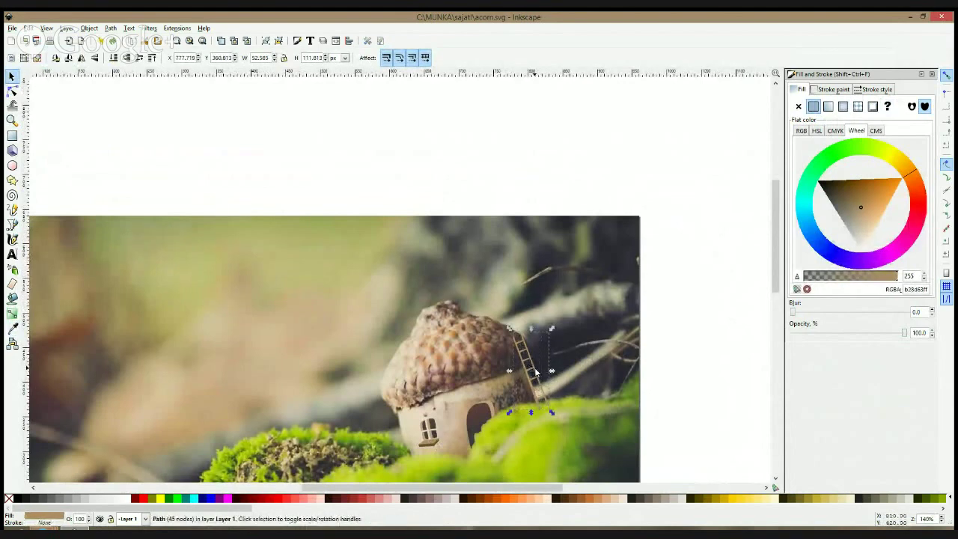
key(Escape)
click(528, 367)
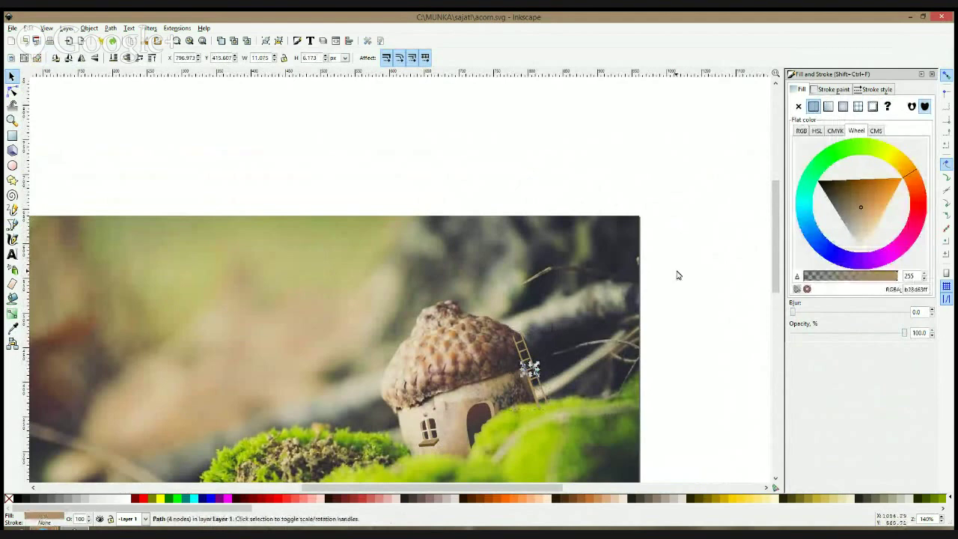
click(678, 274)
click(530, 370)
Park a grouped copy of the ladder off the page above the photo's right corner, and merge the original ladder's parts into one path
drag(679, 281, 487, 435)
key(ctrl+g)
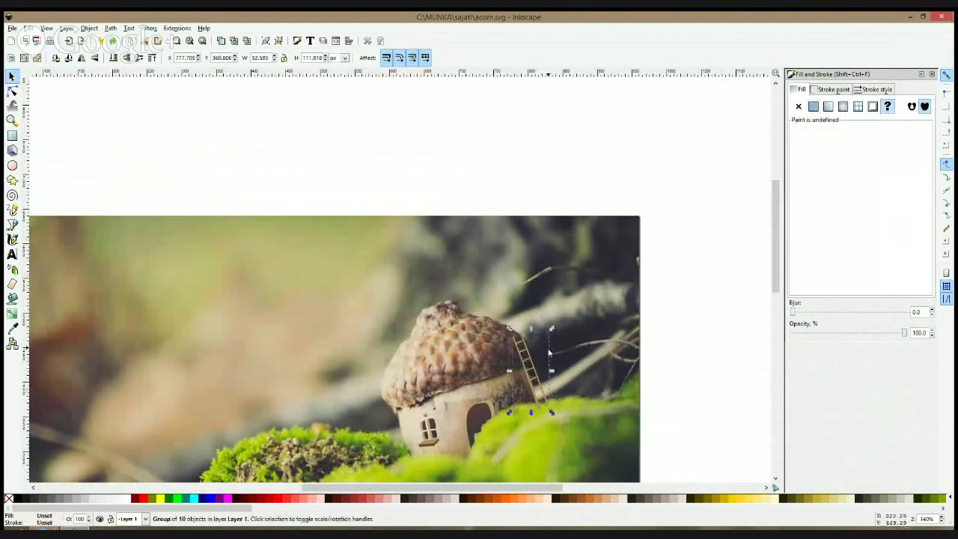
drag(549, 352, 654, 130)
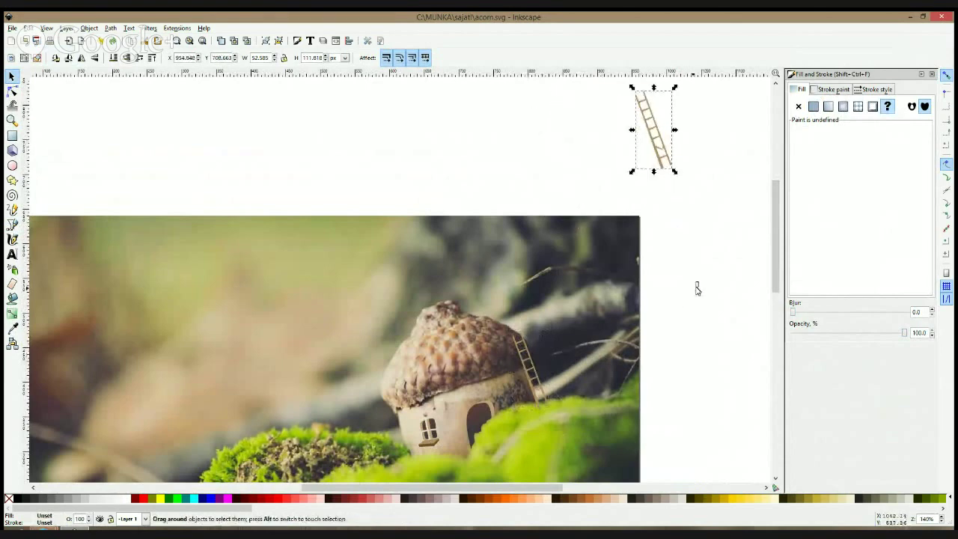
drag(699, 282, 507, 434)
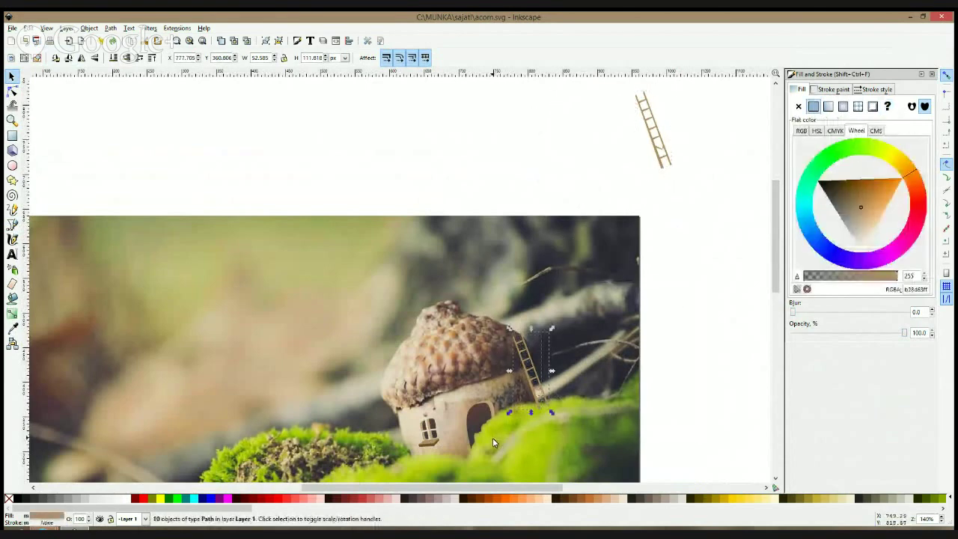
key(ctrl+k)
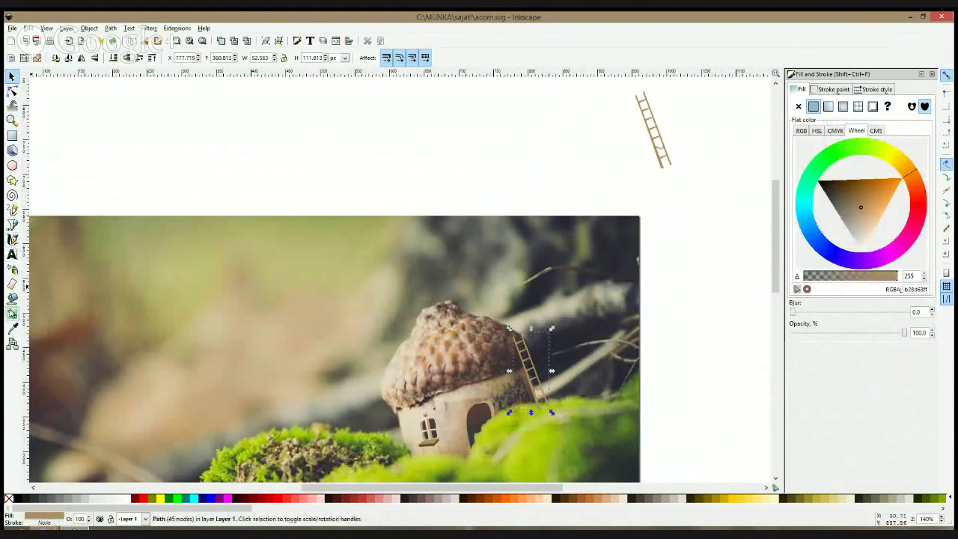
Apply a linear gradient along the ladder on the acorn, from tan at the upper stop to a sampled dark brown at the lower stop
click(12, 313)
drag(529, 370, 535, 393)
click(12, 328)
click(69, 382)
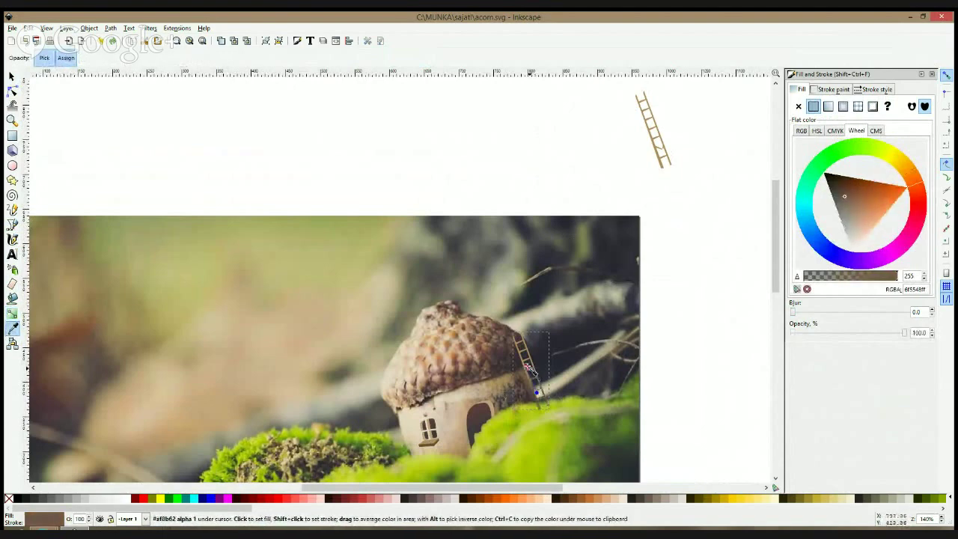
click(527, 364)
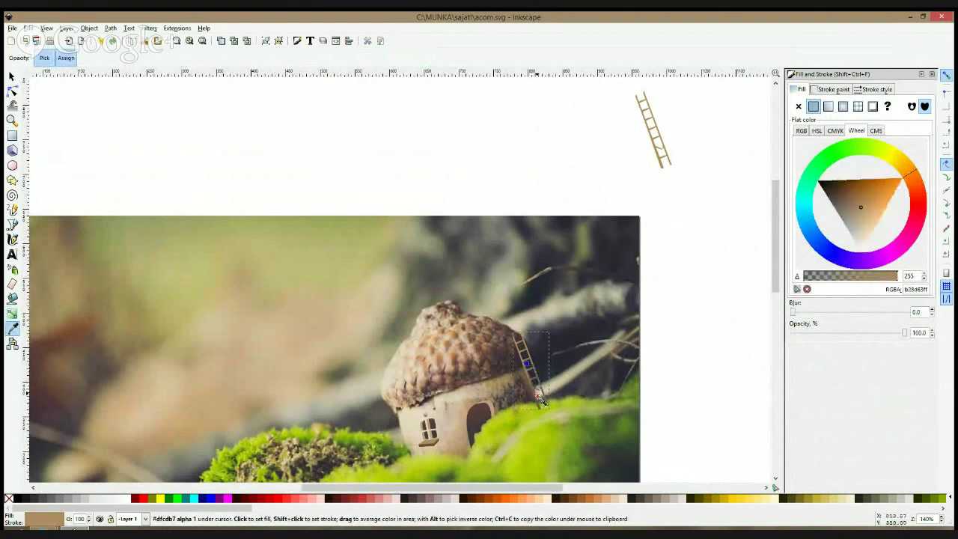
click(538, 396)
key(F1)
click(670, 205)
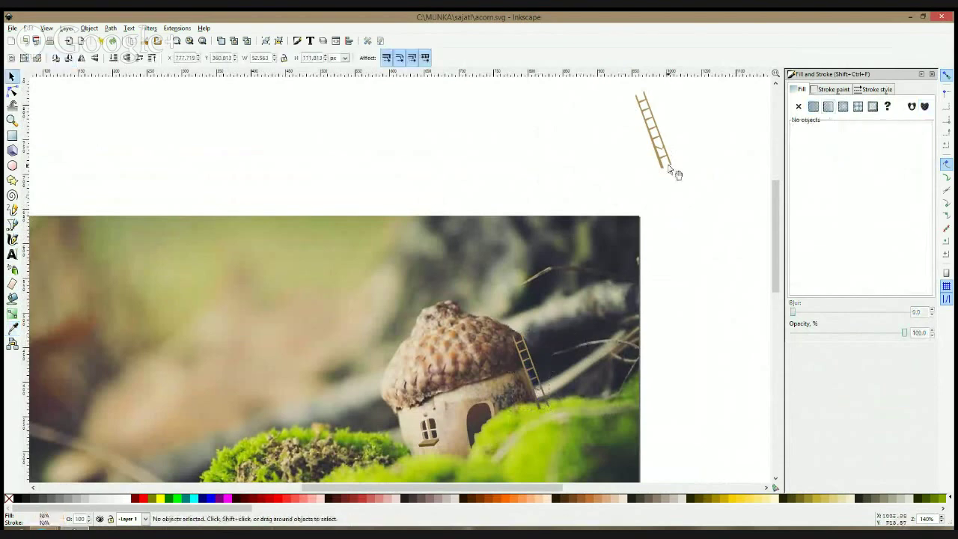
click(522, 372)
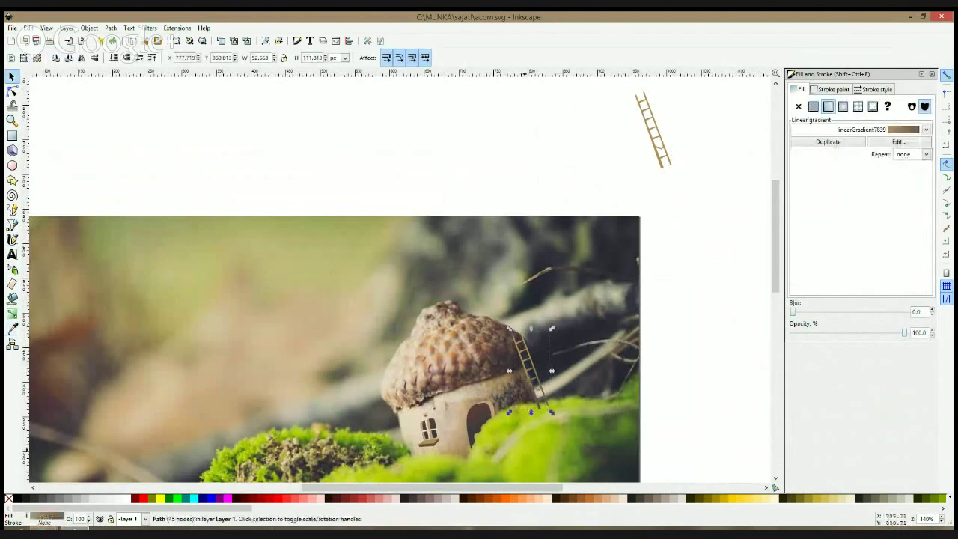
Reshape the arched doorway by moving the top nodes of the door and its frame about 1.5 px left and 1.8 px down
drag(651, 363, 738, 315)
click(738, 316)
scroll(605, 360, up, 3)
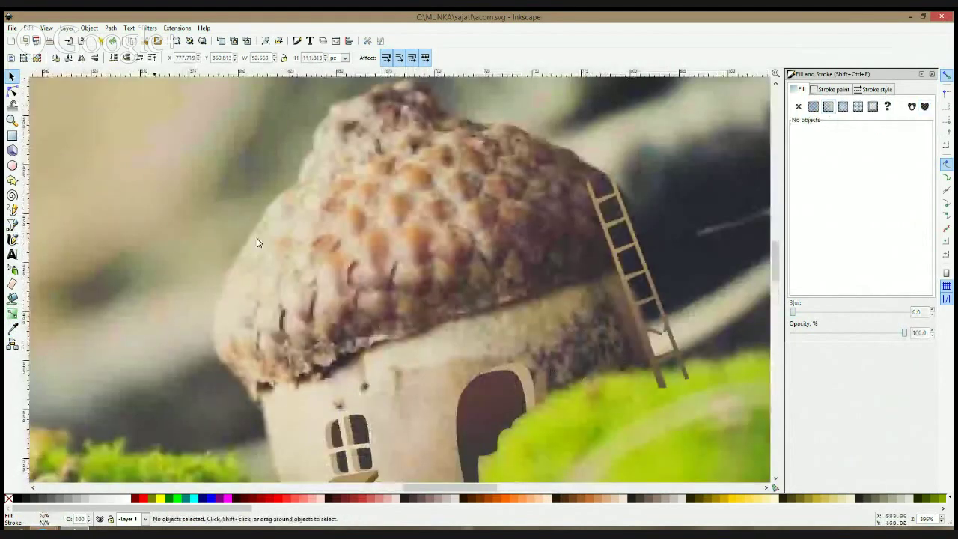
click(12, 90)
click(517, 378)
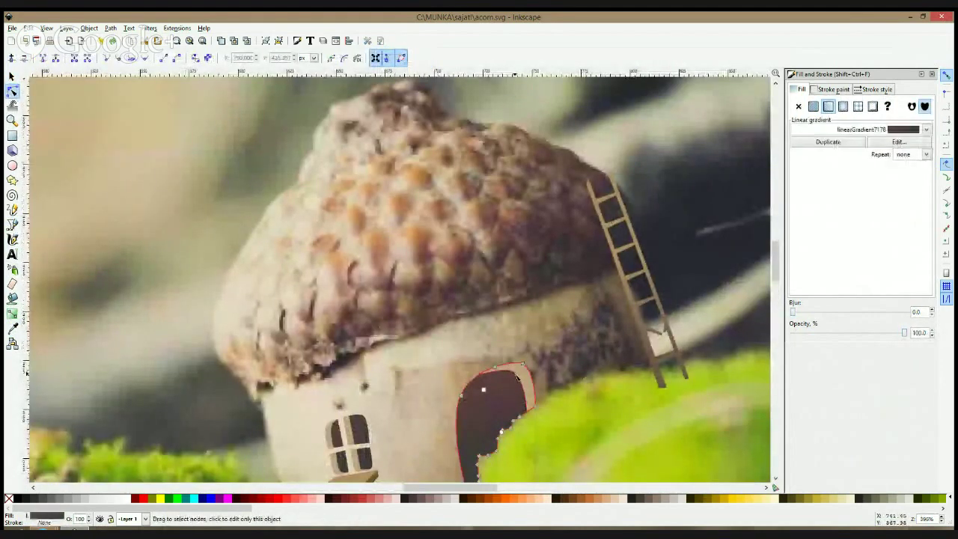
shift+click(519, 371)
mouse_move(485, 347)
mouse_down()
mouse_move(542, 384)
mouse_move(513, 372)
mouse_up()
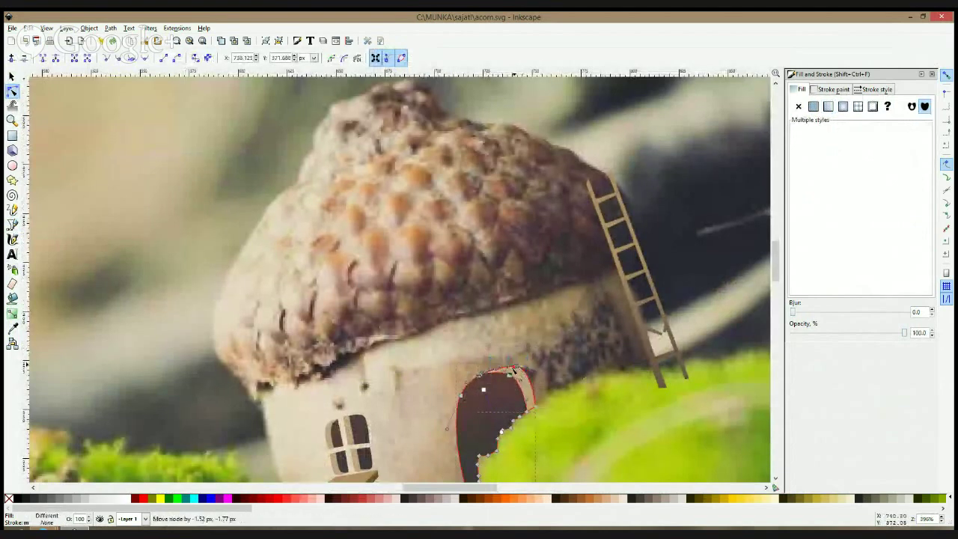
key(F1)
click(608, 378)
Skew the ladder on the acorn horizontally to about 66 px wide and reduce its height to about 104 px
scroll(554, 376, down, 4)
click(716, 383)
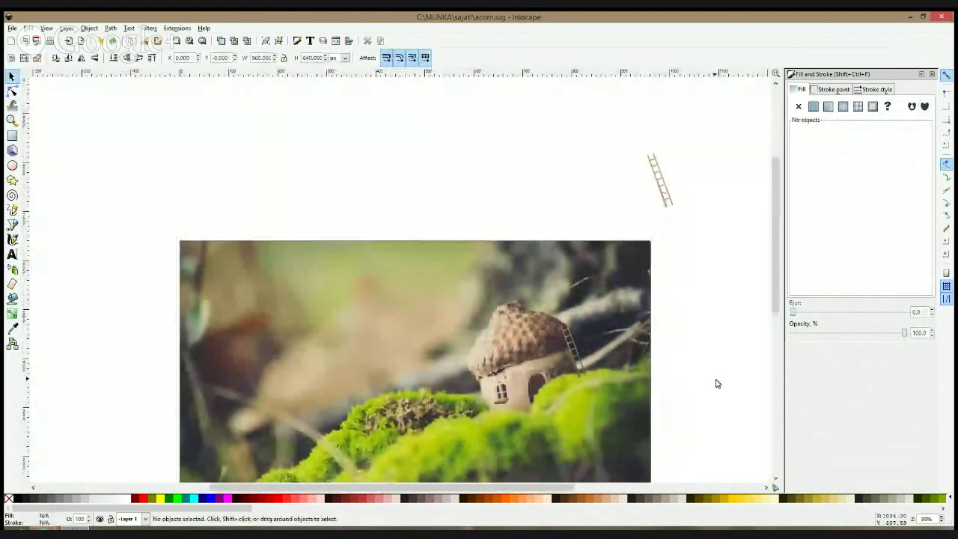
scroll(580, 367, up, 2)
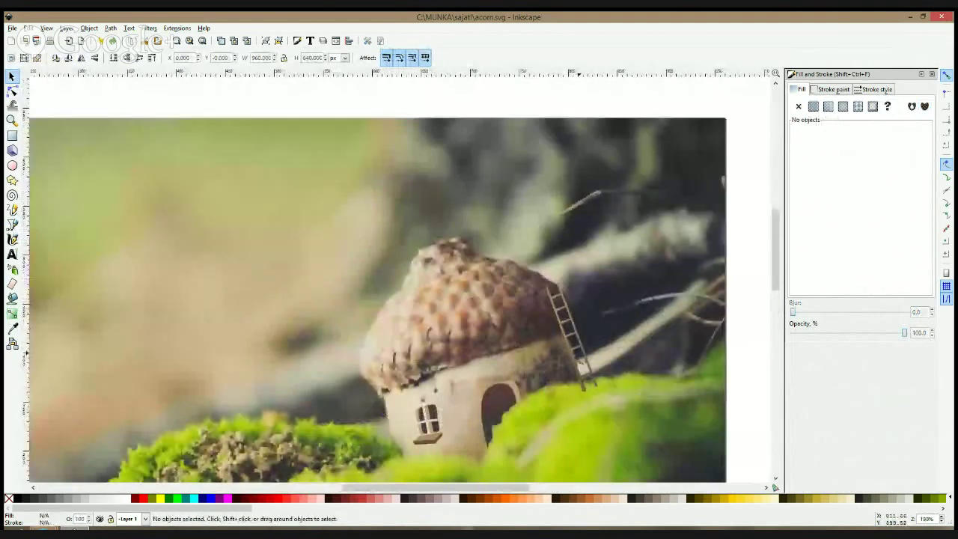
click(586, 370)
drag(572, 395, 579, 394)
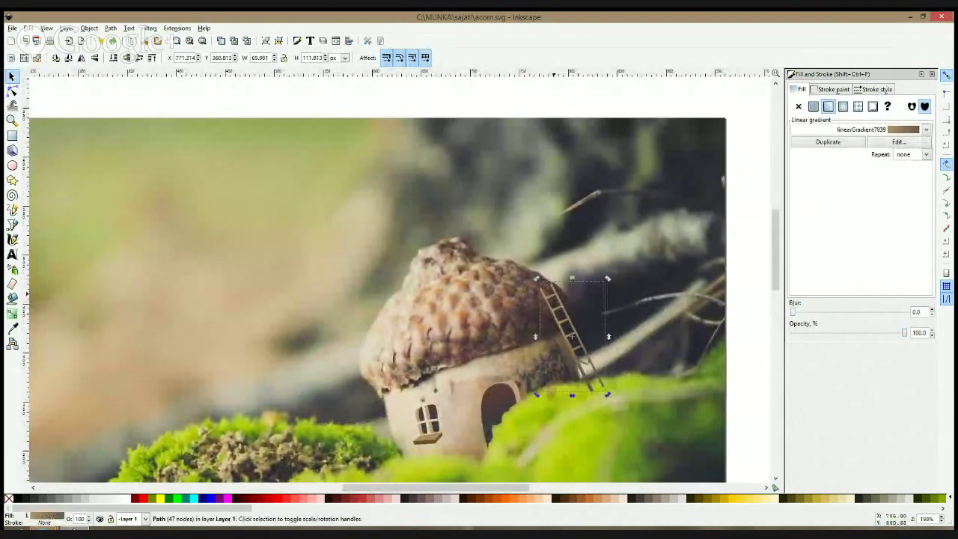
drag(572, 278, 572, 286)
scroll(591, 353, down, 1)
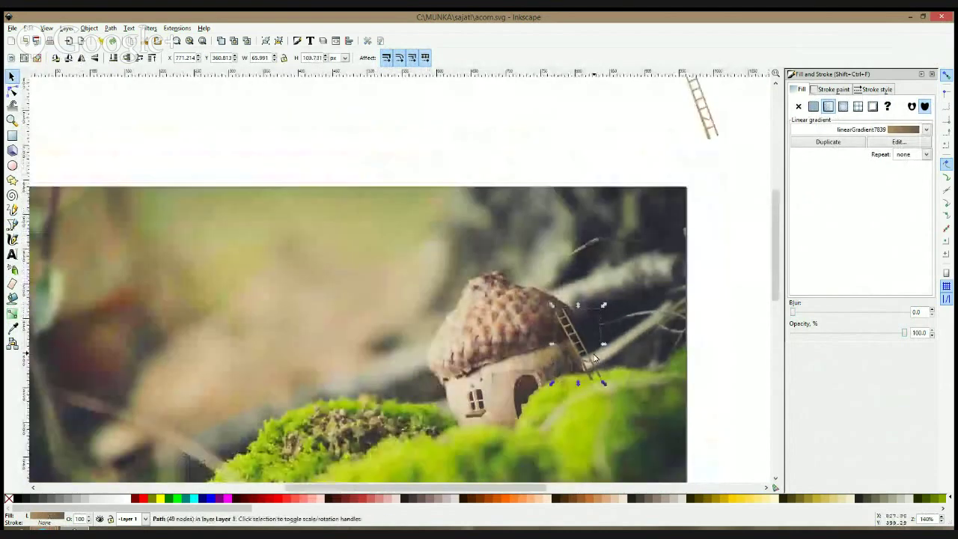
Move the ladder slightly away from the acorn and down into the moss, to about X 773, Y 358 px
click(694, 362)
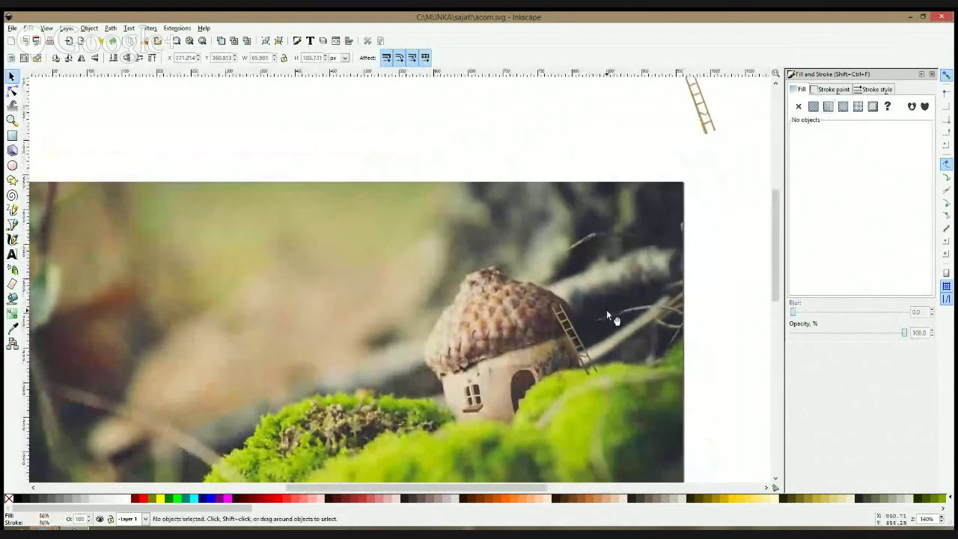
scroll(569, 382, up, 3)
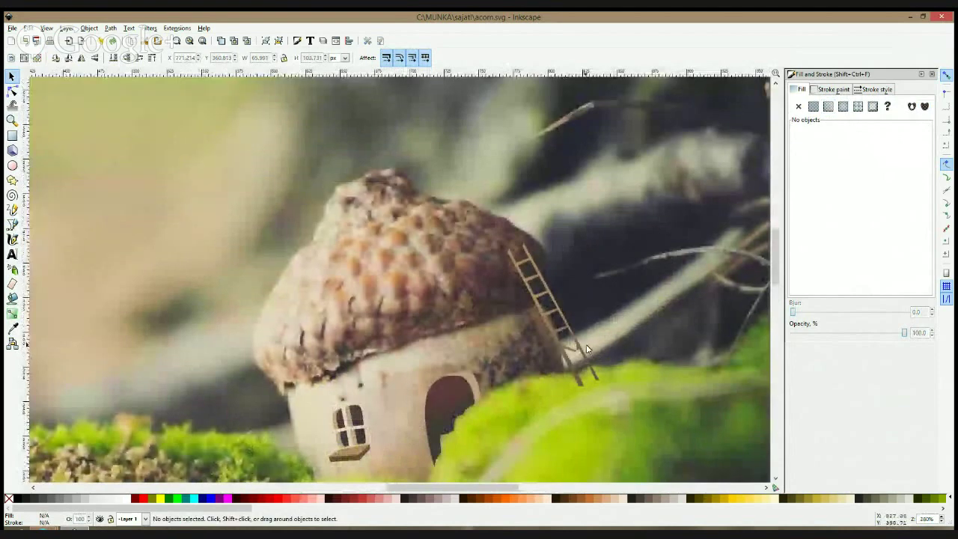
click(588, 353)
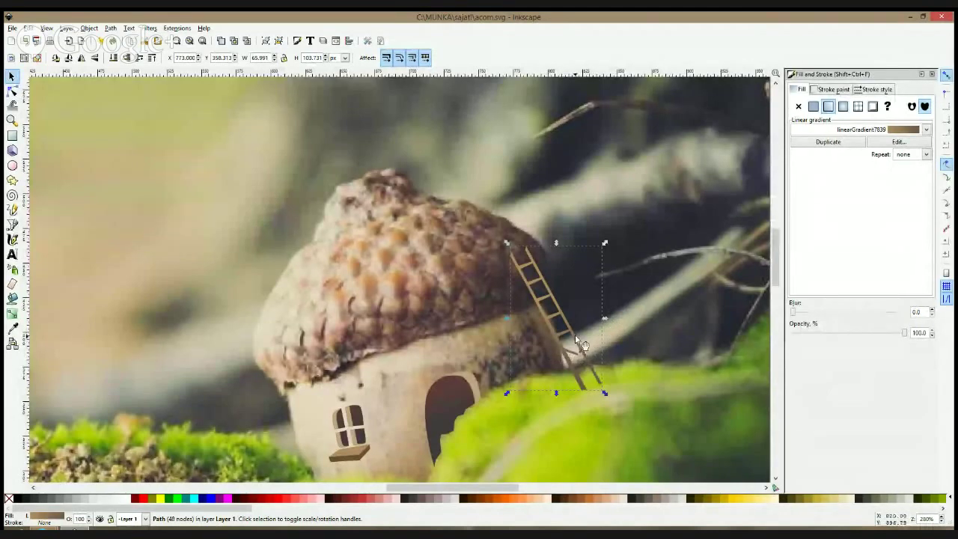
scroll(576, 354, down, 3)
click(682, 331)
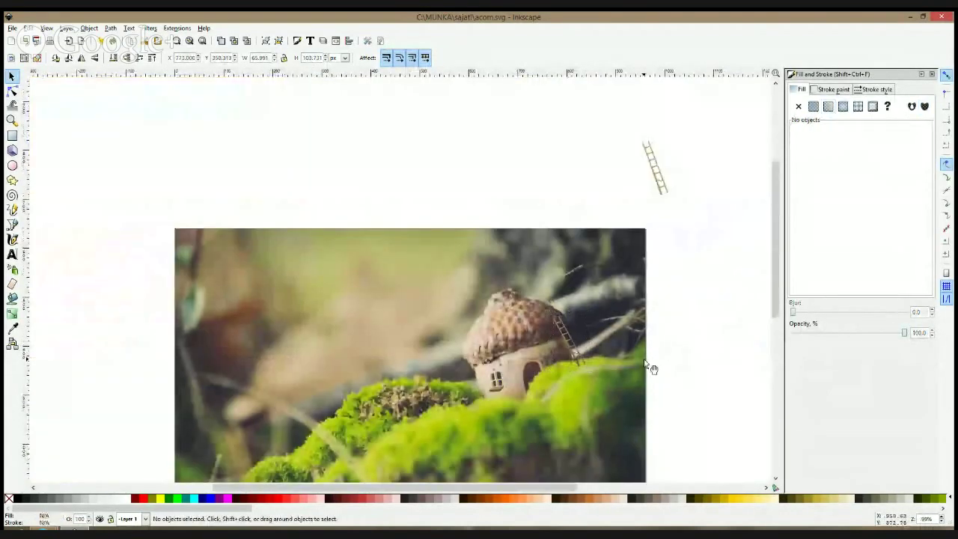
scroll(650, 367, down, 1)
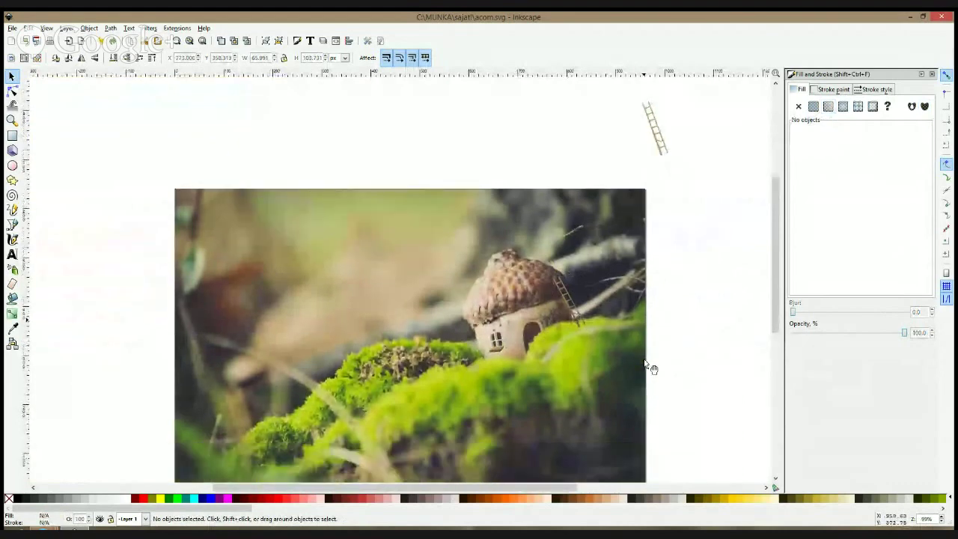
drag(603, 307, 625, 250)
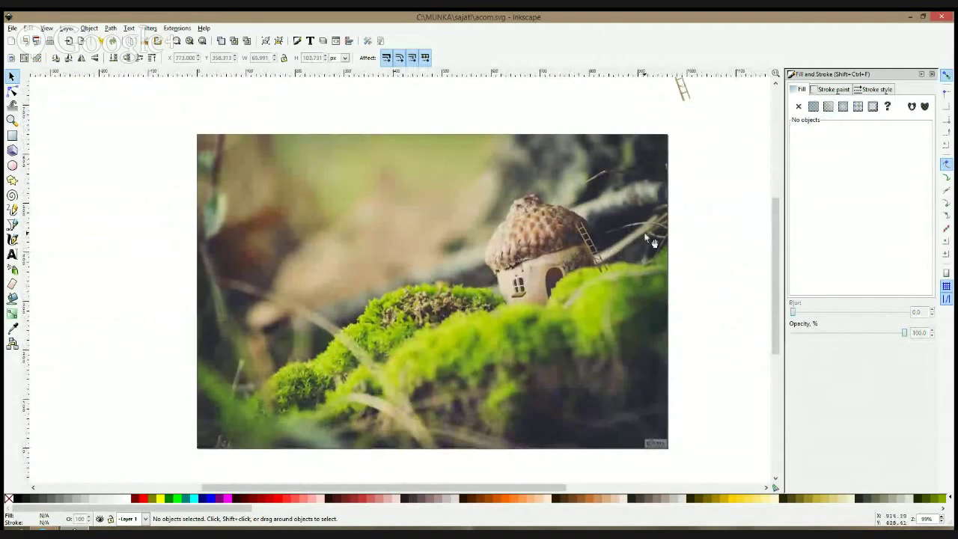
scroll(669, 266, down, 2)
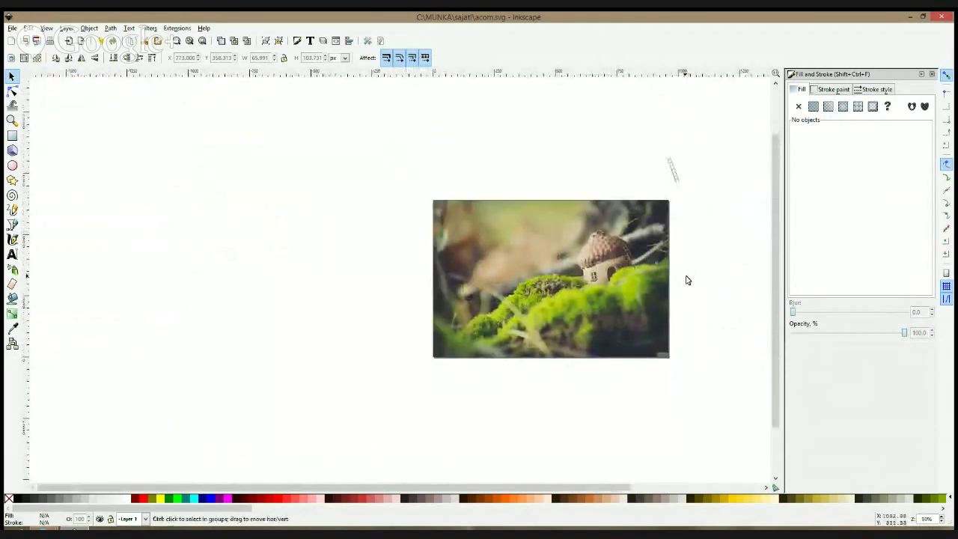
scroll(687, 280, up, 1)
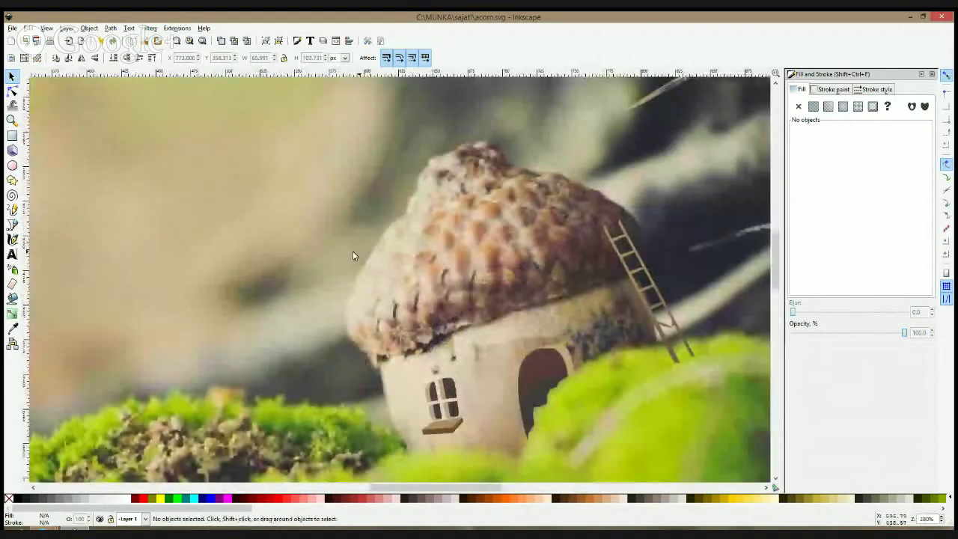
Draw a closed, ten-node zigzag stovepipe chimney with straight segments, rising from the right slope of the acorn's cap
scroll(490, 247, down, 2)
click(12, 225)
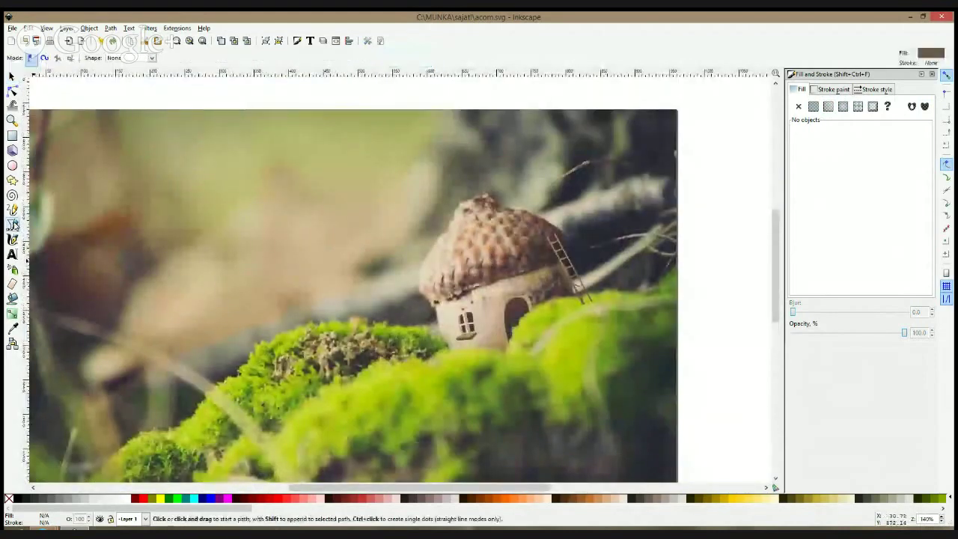
scroll(554, 229, up, 1)
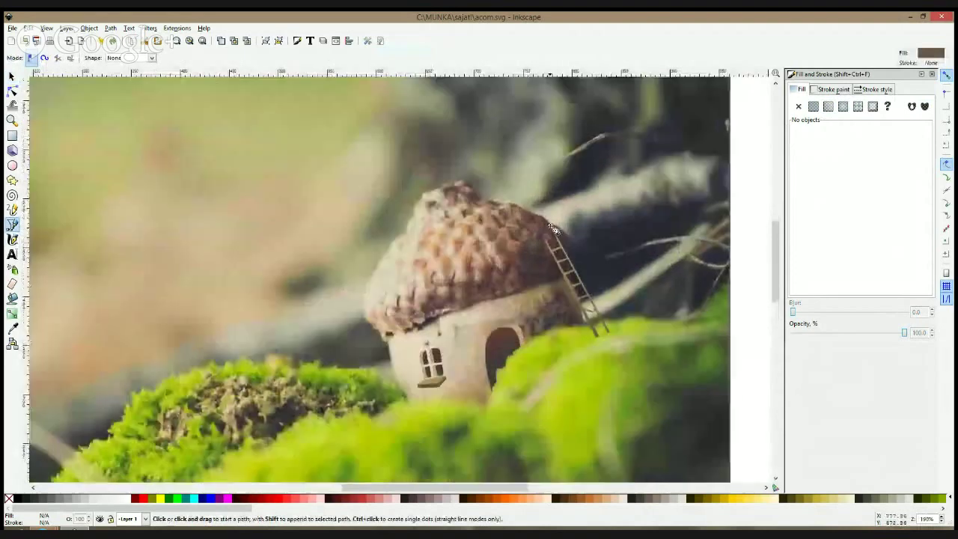
click(493, 210)
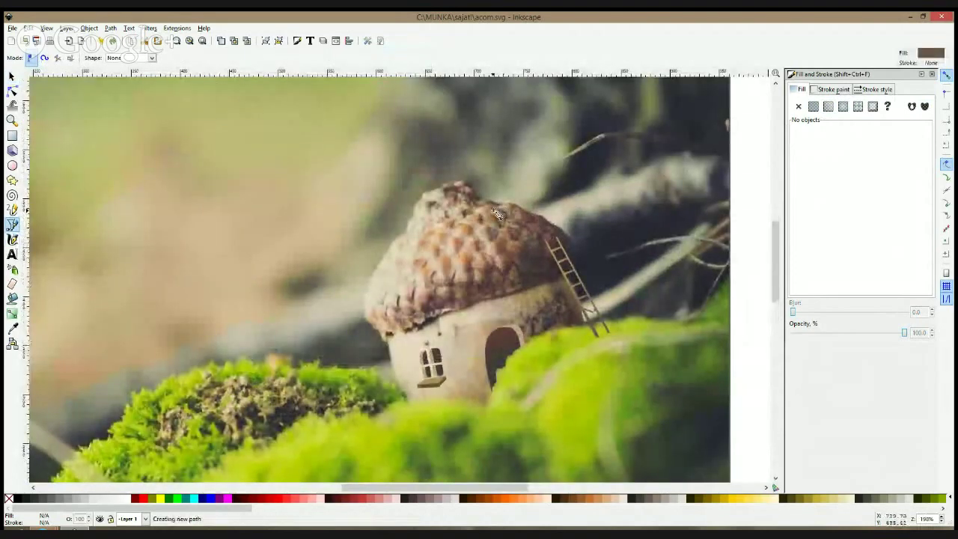
click(504, 168)
scroll(509, 171, up, 2)
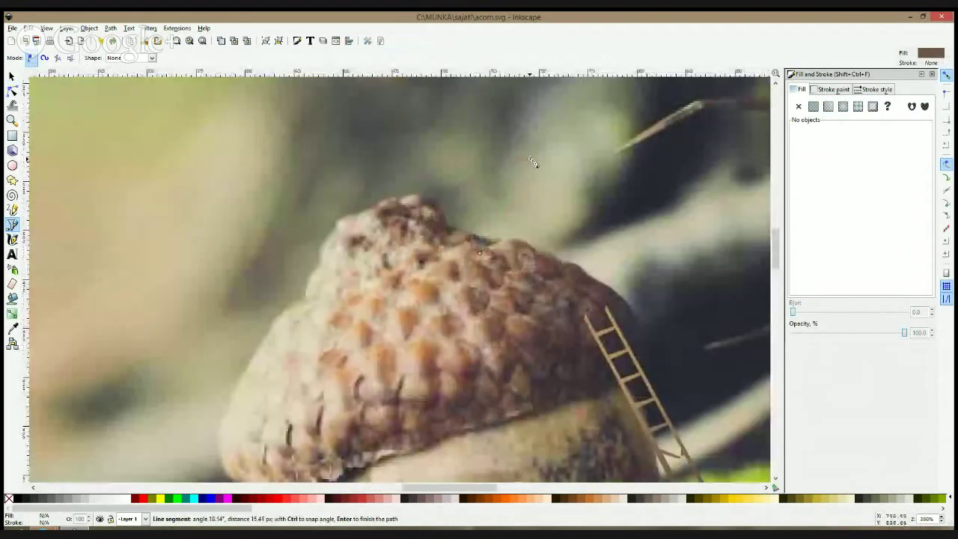
click(529, 217)
click(483, 256)
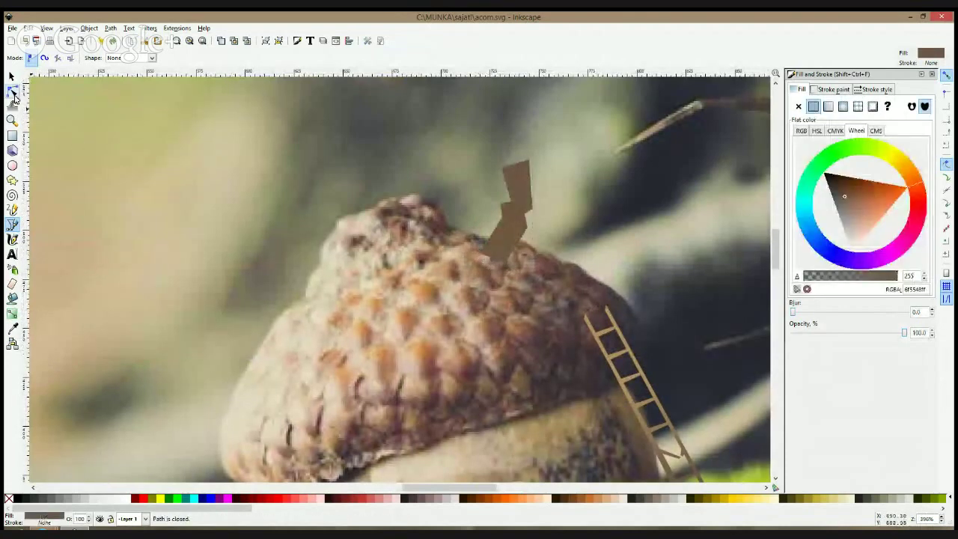
Move the chimney's bend nodes and its upper left corner node to refine the elbow and narrow the top
click(13, 90)
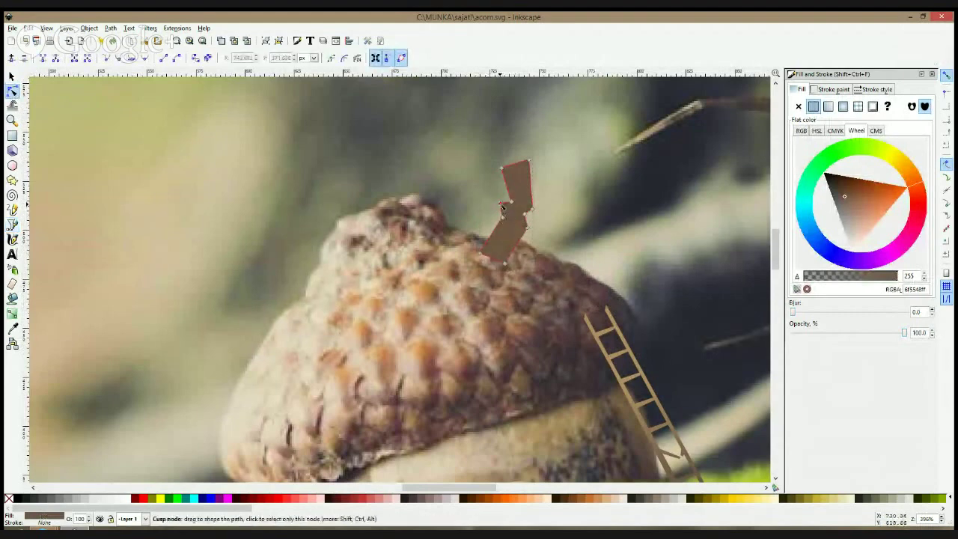
drag(503, 214, 532, 226)
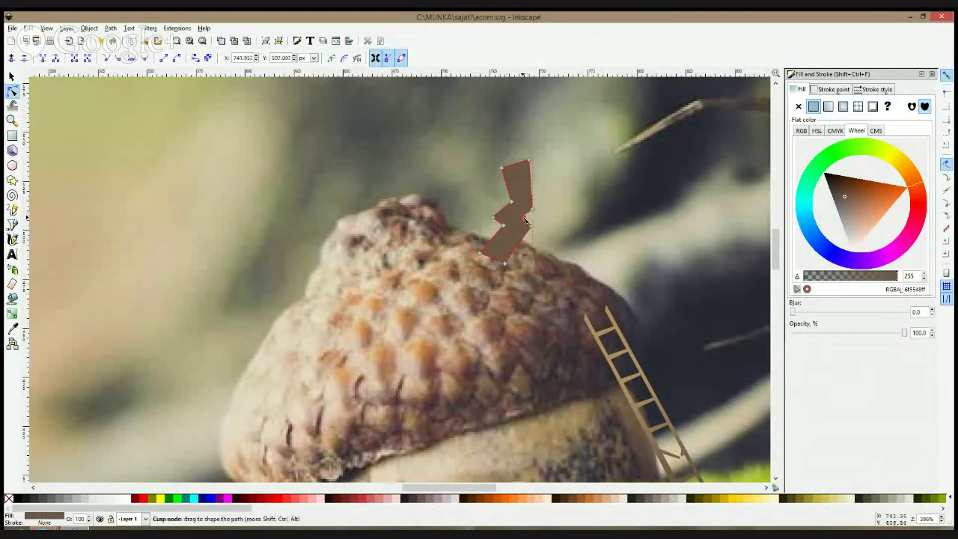
drag(500, 167, 507, 166)
key(Escape)
Draw a closed triangular cap tilted like the pipe, just above the chimney's open end
click(12, 224)
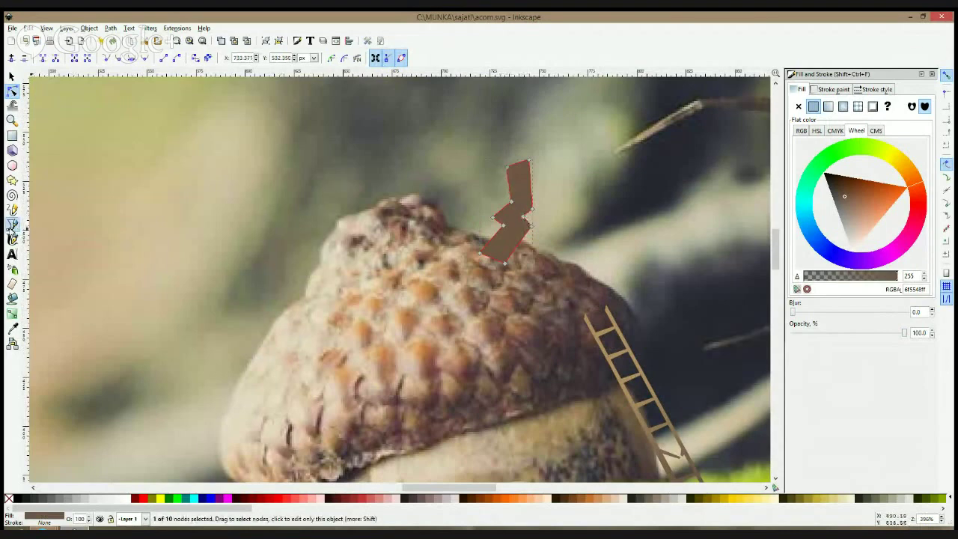
scroll(509, 199, up, 3)
click(357, 211)
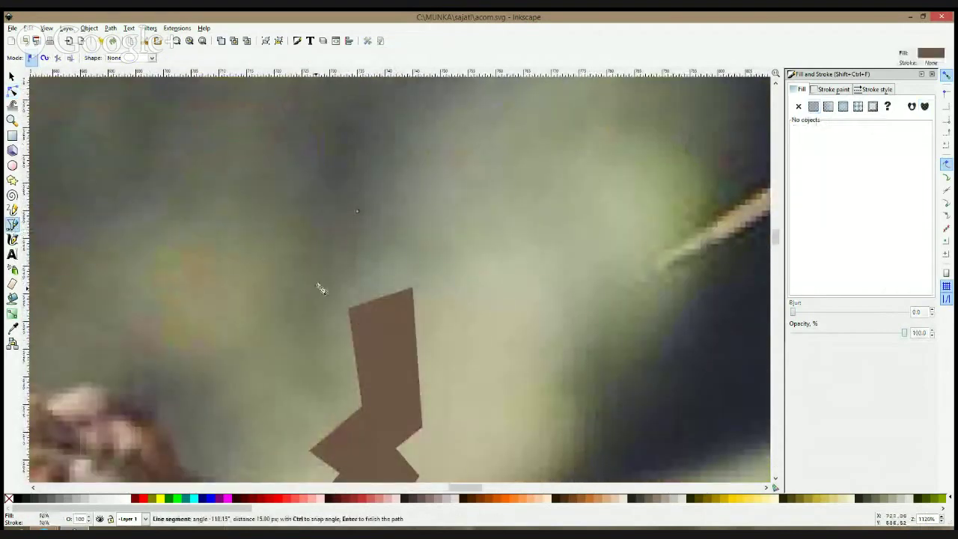
click(446, 263)
click(303, 306)
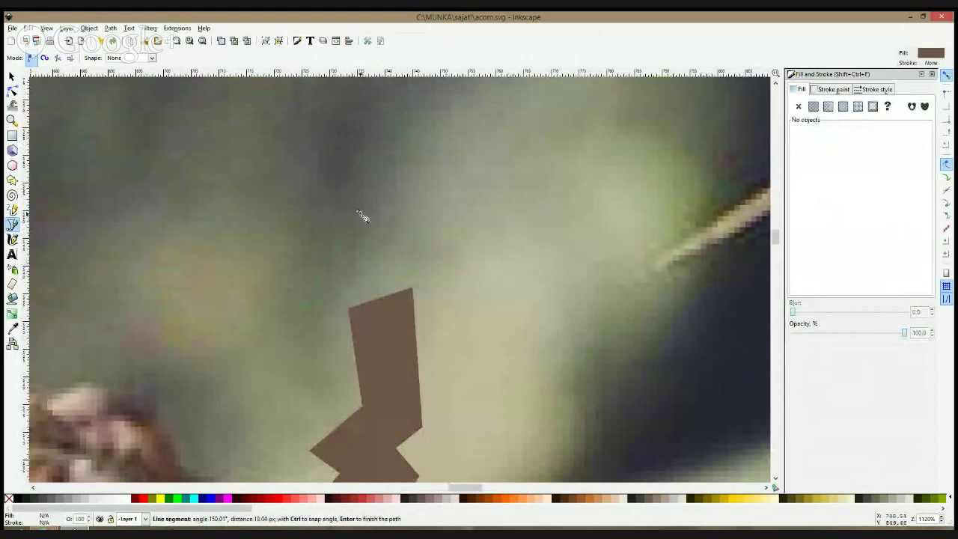
click(359, 214)
click(353, 288)
key(F1)
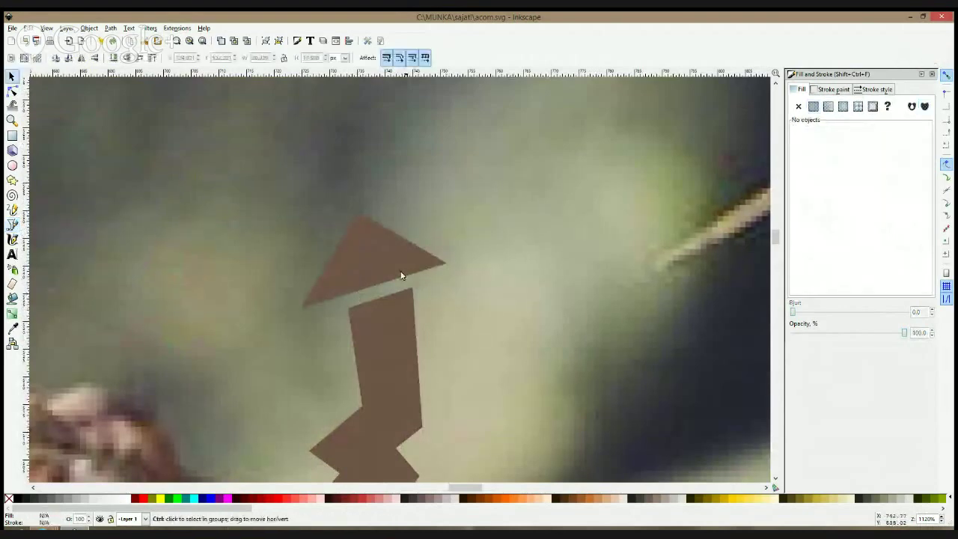
Select the chimney and its triangular cap, shrink them to about 21 × 45 px, and move them farther down the acorn's right slope
scroll(423, 261, down, 7)
scroll(412, 273, up, 3)
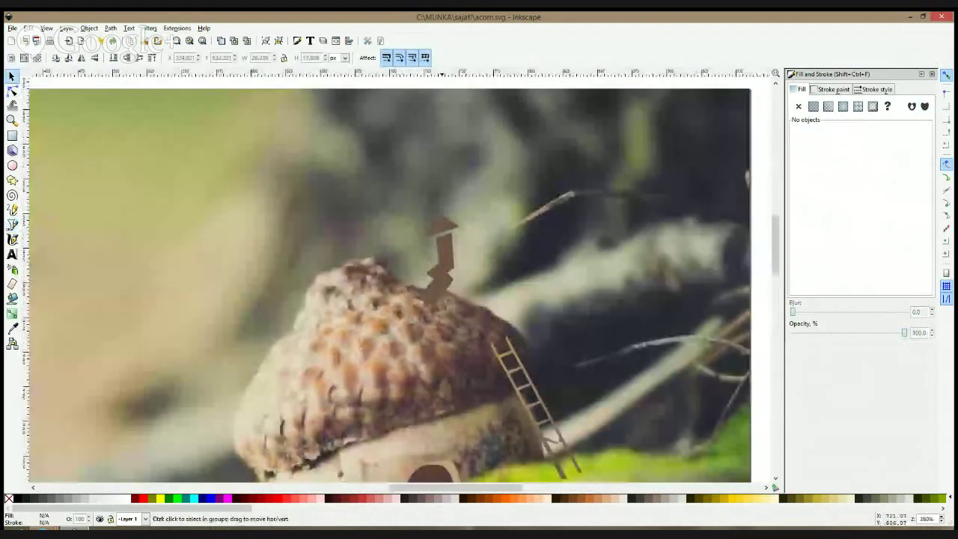
click(447, 226)
shift+click(446, 226)
drag(438, 210, 461, 255)
Bend the chimney's lower section to the left by moving its base and elbow nodes so it meets the acorn's cap
click(12, 89)
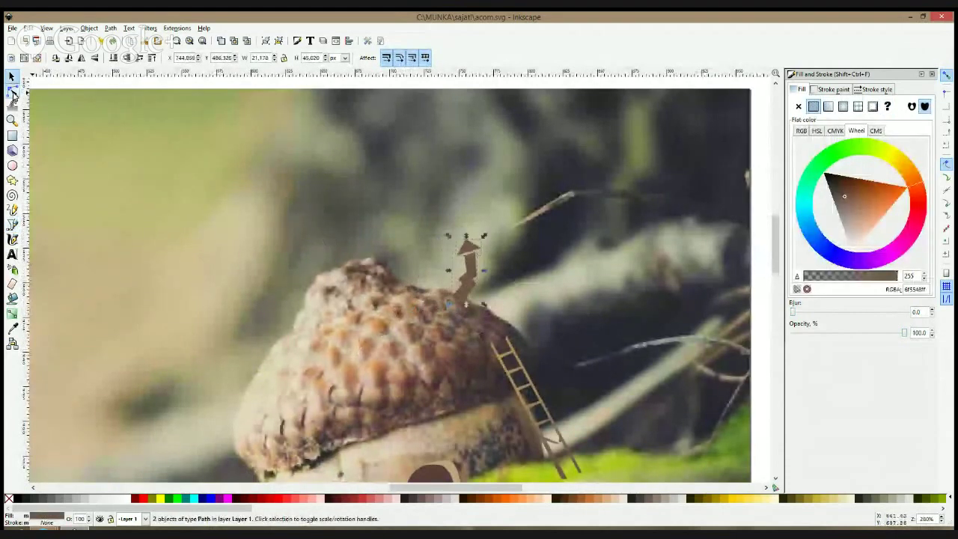
scroll(445, 268, up, 2)
click(440, 244)
click(477, 252)
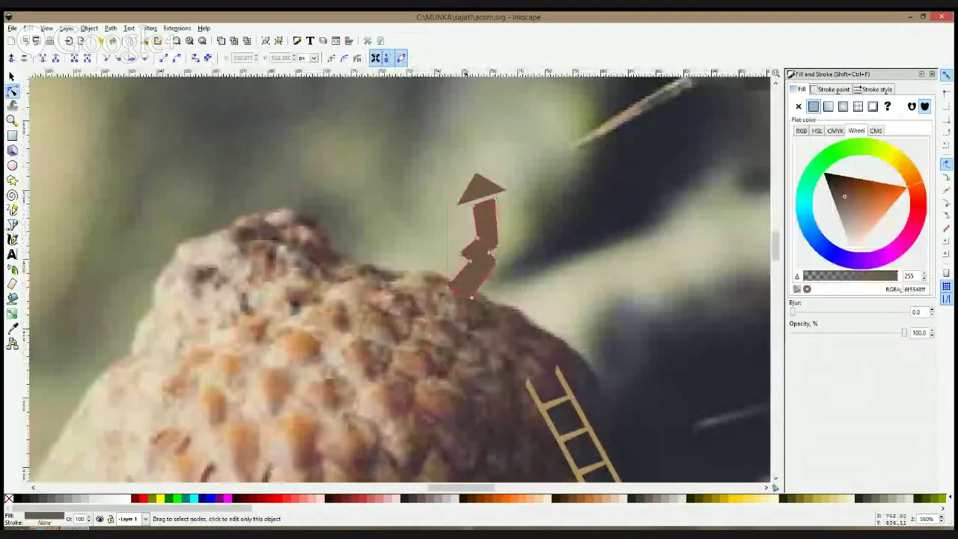
drag(438, 249, 494, 276)
click(496, 261)
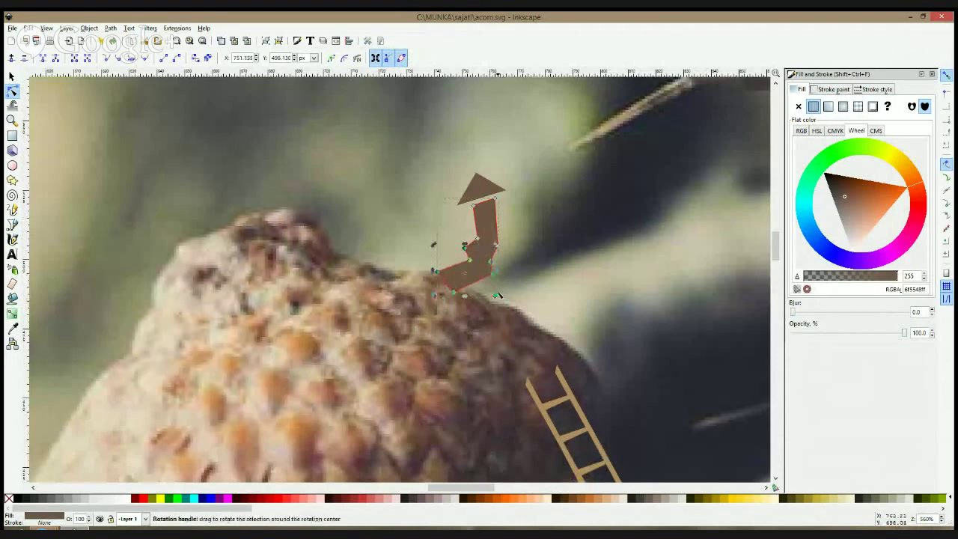
Adjust the nodes on the outer right side of the chimney's elbow to make the bend more angular
key(s)
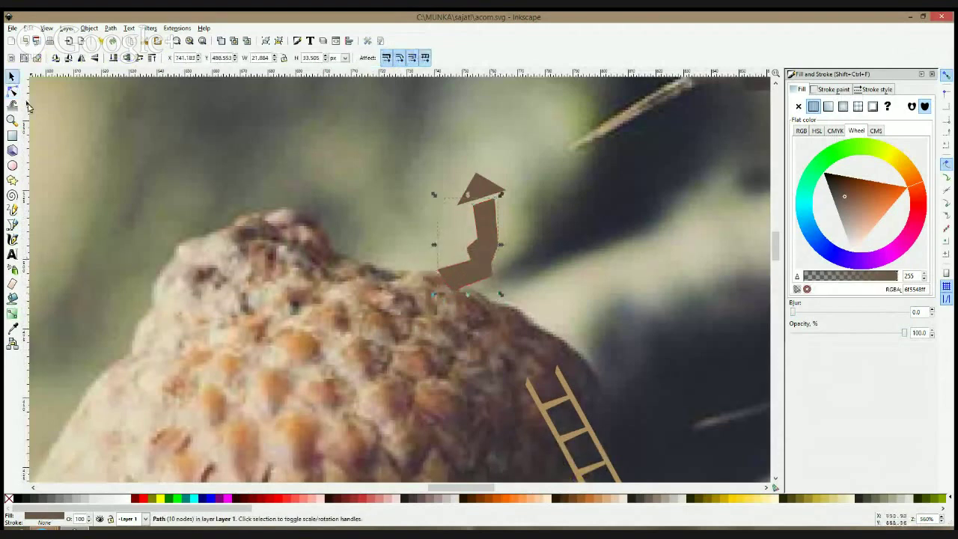
key(n)
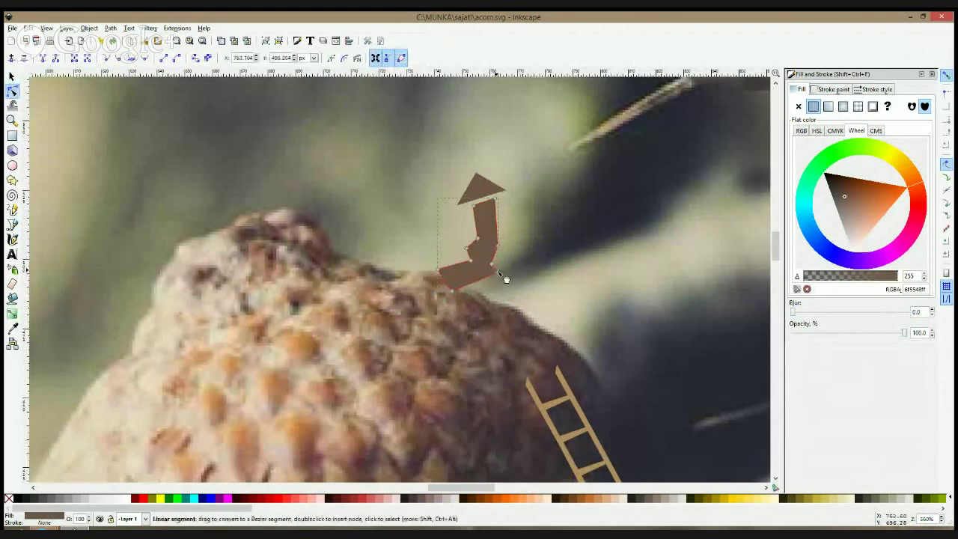
drag(491, 269, 493, 258)
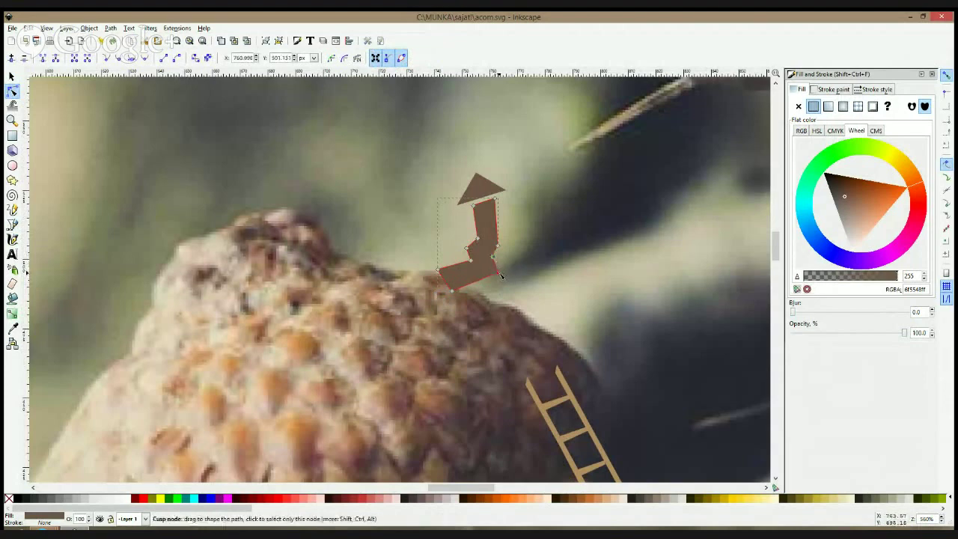
Fill the chimney and its triangular cap with the dark colour #282735 sampled from the shadowed background beside the acorn
key(s)
shift+click(485, 178)
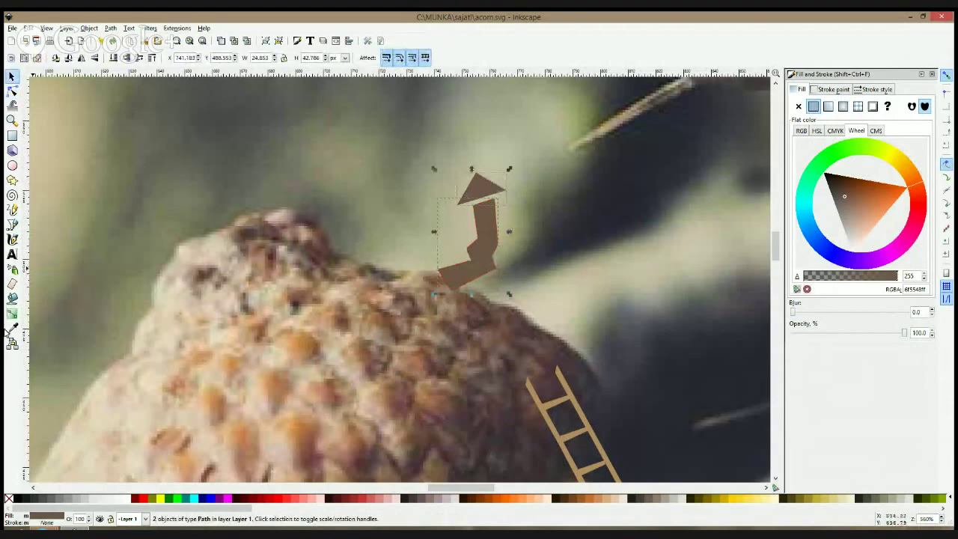
click(11, 329)
scroll(610, 218, down, 3)
click(676, 272)
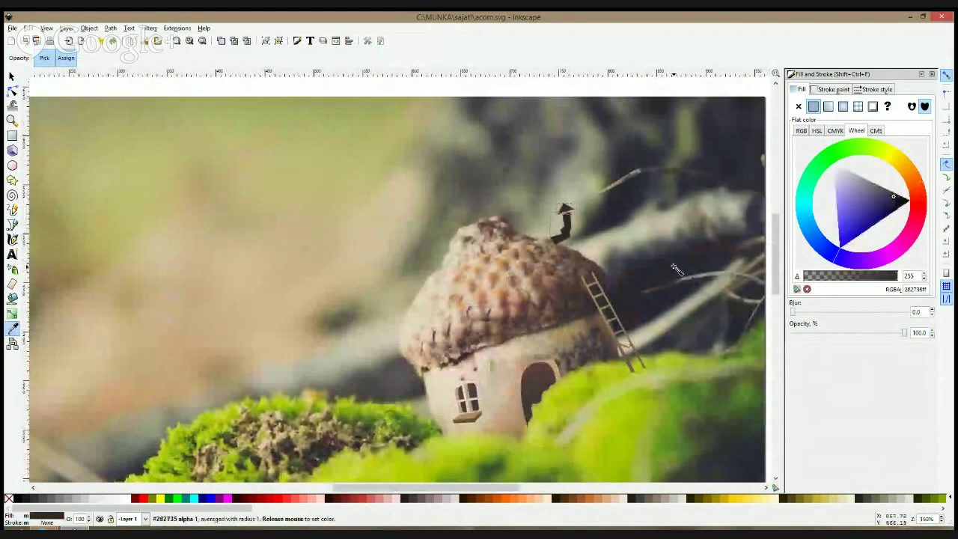
Deselect the chimney and examine how the acorn house fits into the whole photo
key(s)
scroll(641, 259, right, 3)
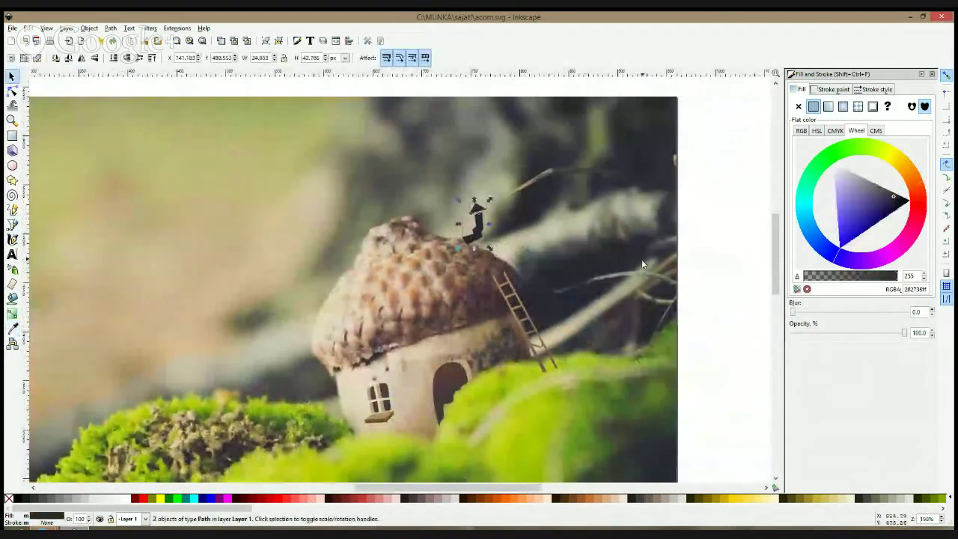
click(710, 218)
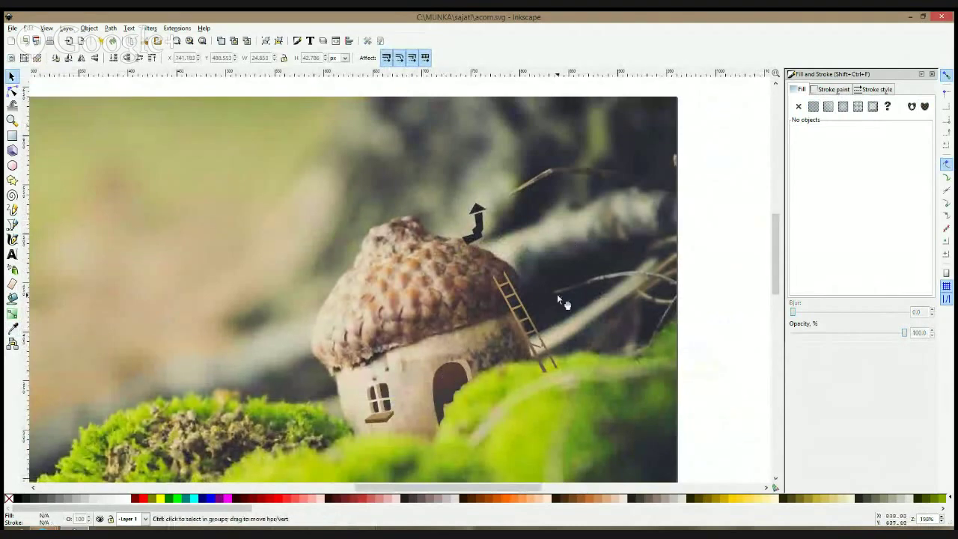
scroll(557, 294, down, 3)
scroll(516, 442, up, 6)
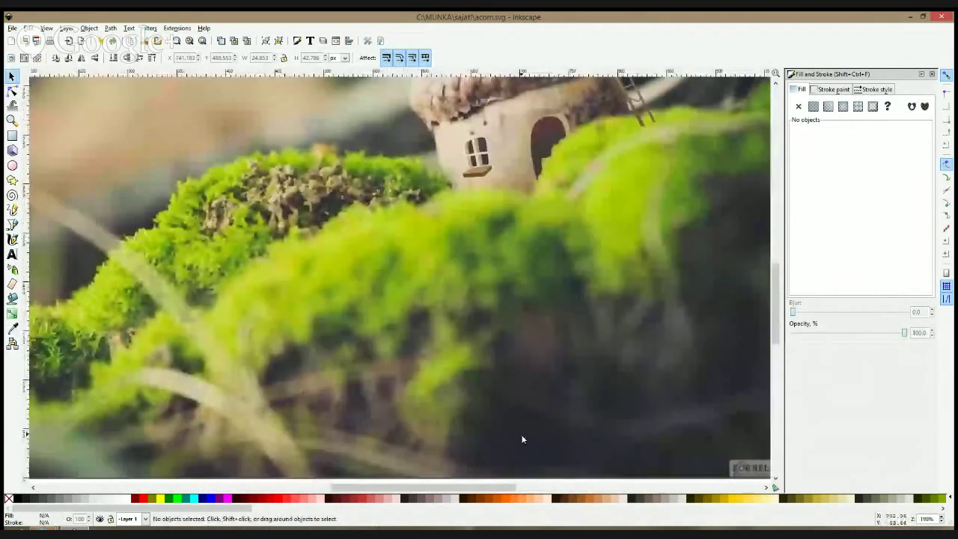
scroll(495, 408, down, 3)
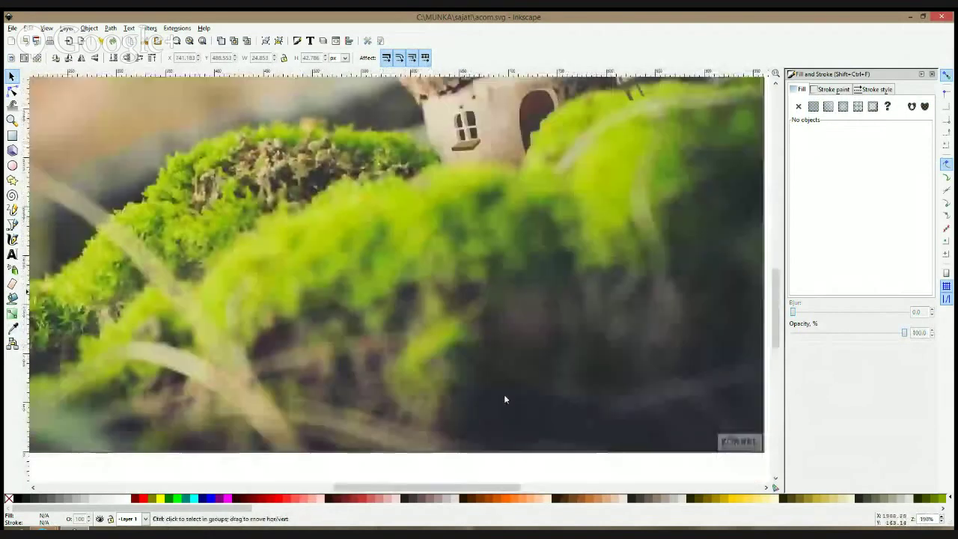
scroll(504, 394, down, 2)
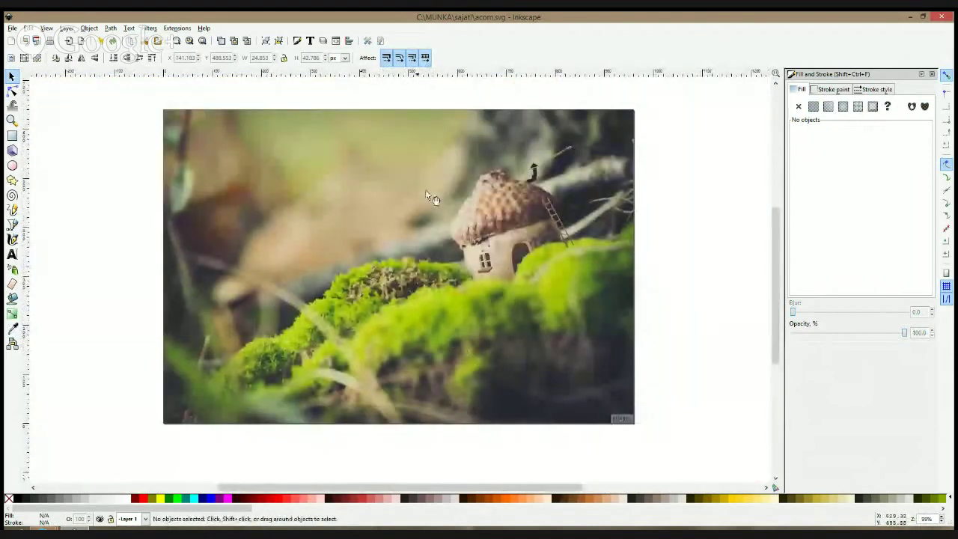
scroll(368, 215, up, 2)
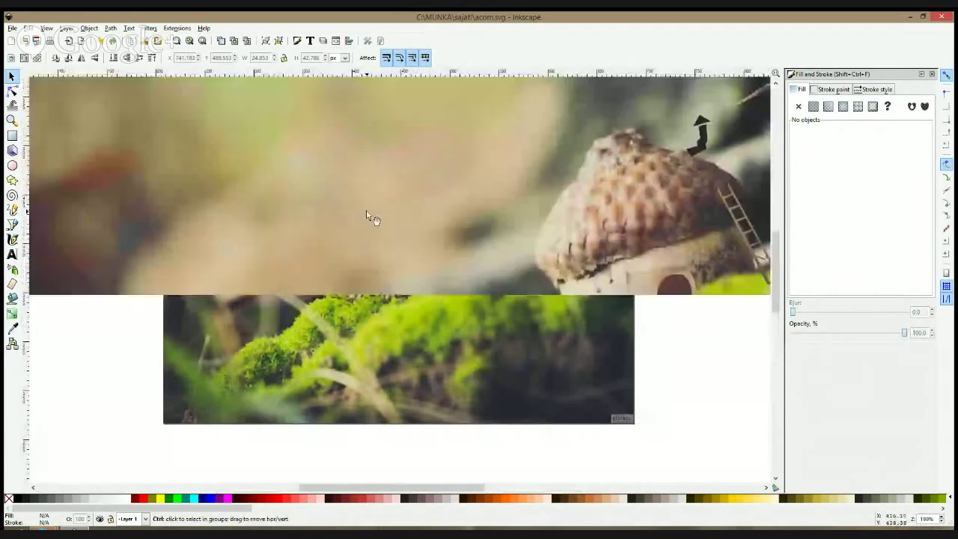
scroll(368, 216, down, 2)
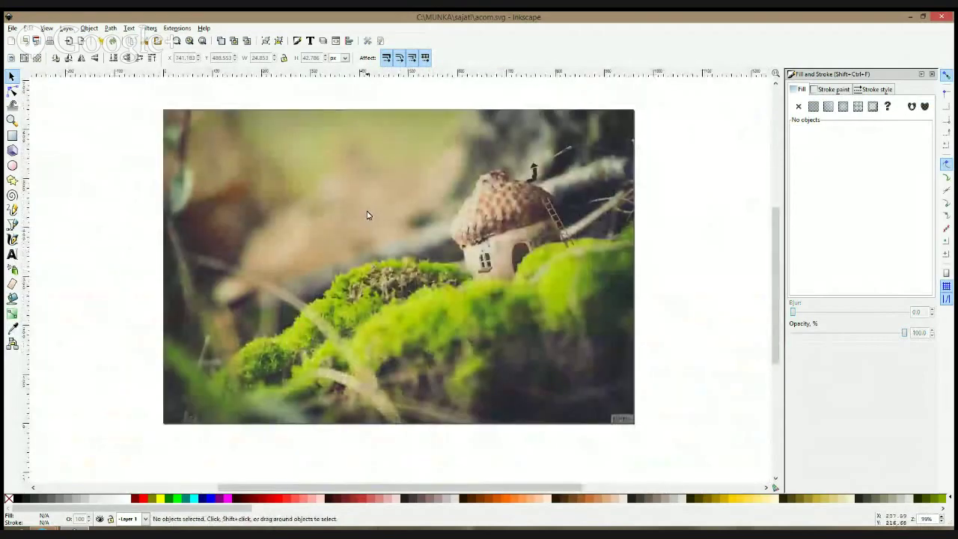
scroll(591, 163, up, 2)
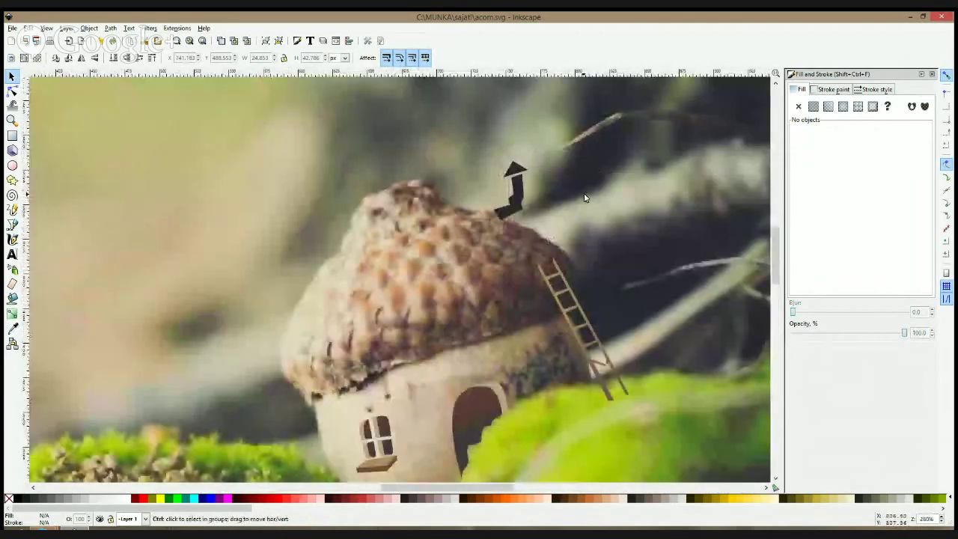
Unite the chimney and its triangular cap into one path, shrink it to about 19 × 34 px and lower it onto the acorn's slope
scroll(550, 215, down, 1)
scroll(550, 215, down, 1)
drag(674, 152, 475, 233)
scroll(475, 234, up, 3)
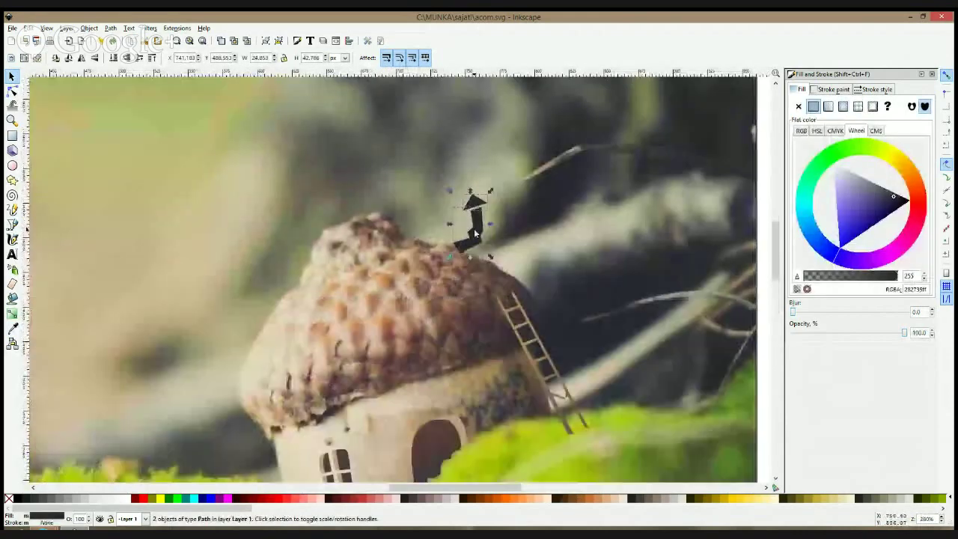
key(ctrl)
ctrl+click(474, 234)
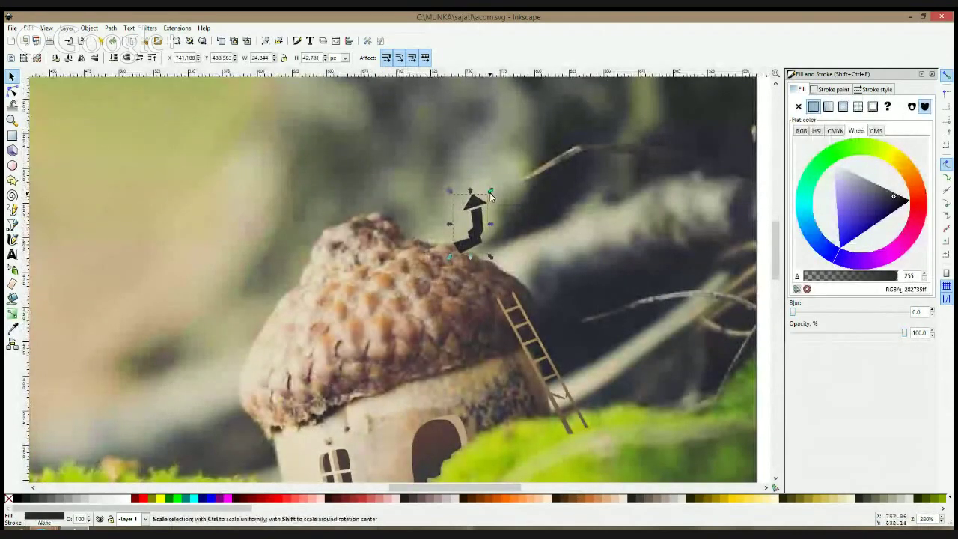
drag(490, 192, 483, 238)
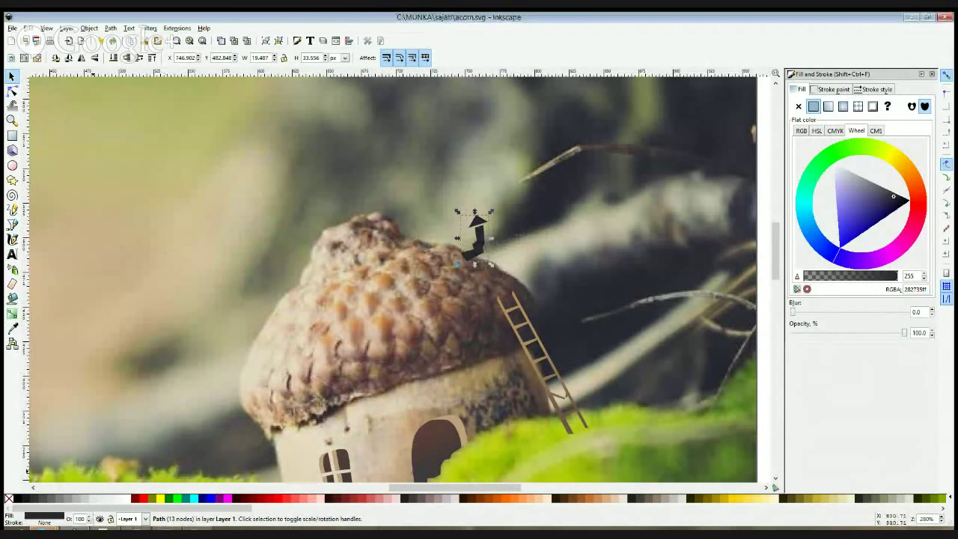
click(185, 446)
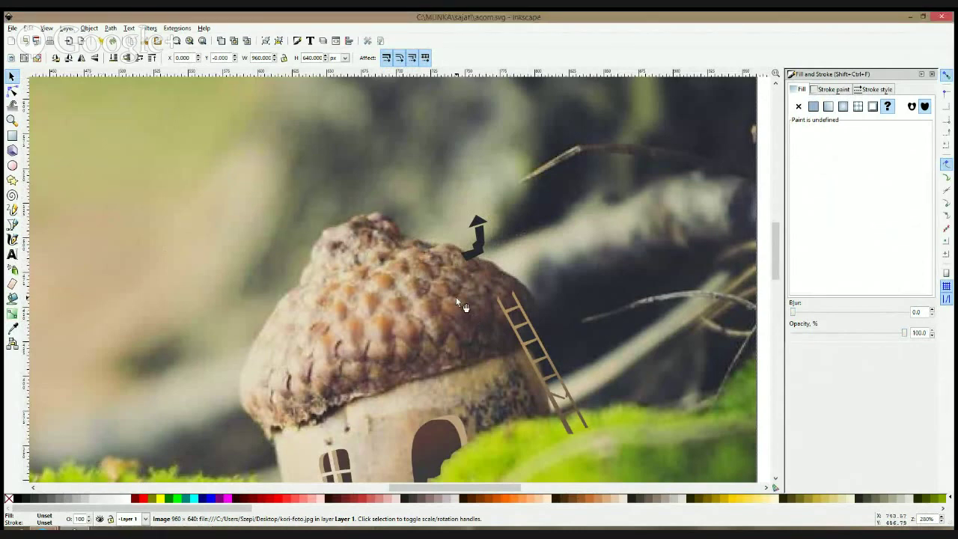
Set the chimney's opacity to 60%
click(477, 236)
click(101, 529)
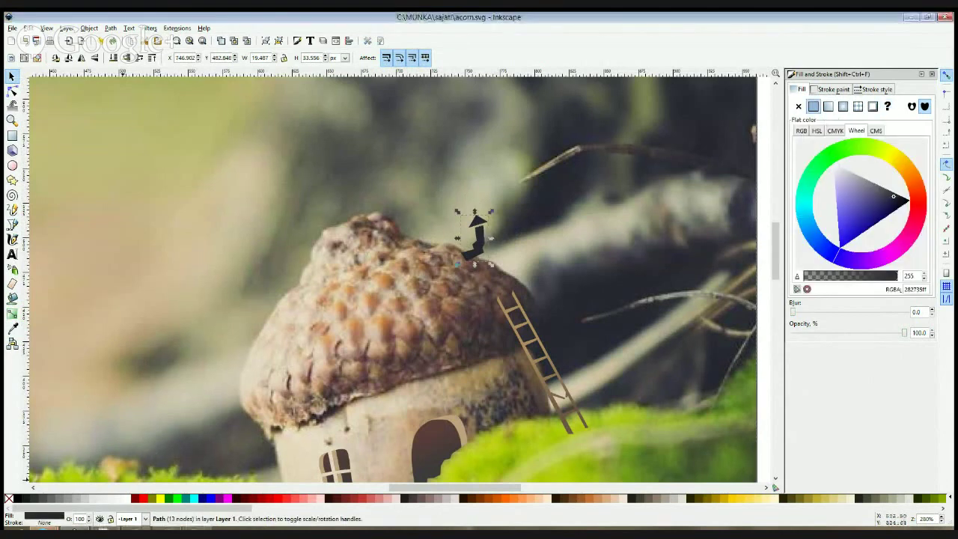
click(120, 527)
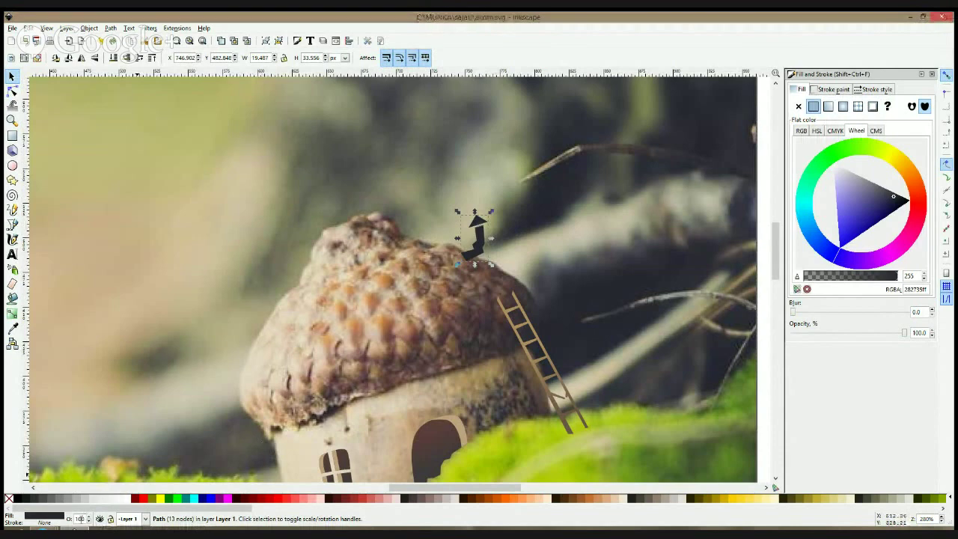
text(60)
key(Return)
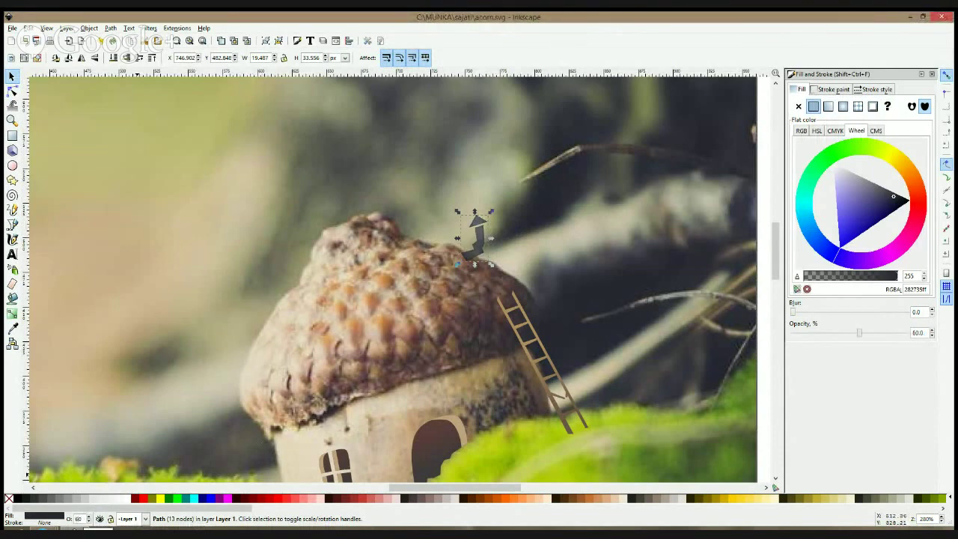
Cut off the chimney's base along the acorn cap's edge by subtracting a hand-drawn shape from it
scroll(474, 262, up, 3)
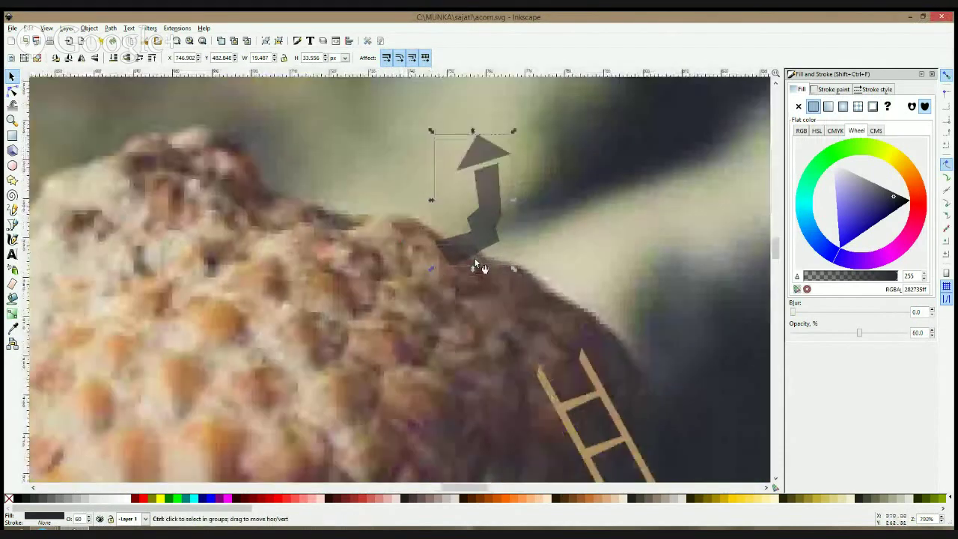
click(15, 211)
mouse_move(429, 227)
mouse_down()
mouse_move(487, 263)
mouse_move(428, 227)
mouse_up()
key(space)
shift+click(487, 218)
key(ctrl+minus)
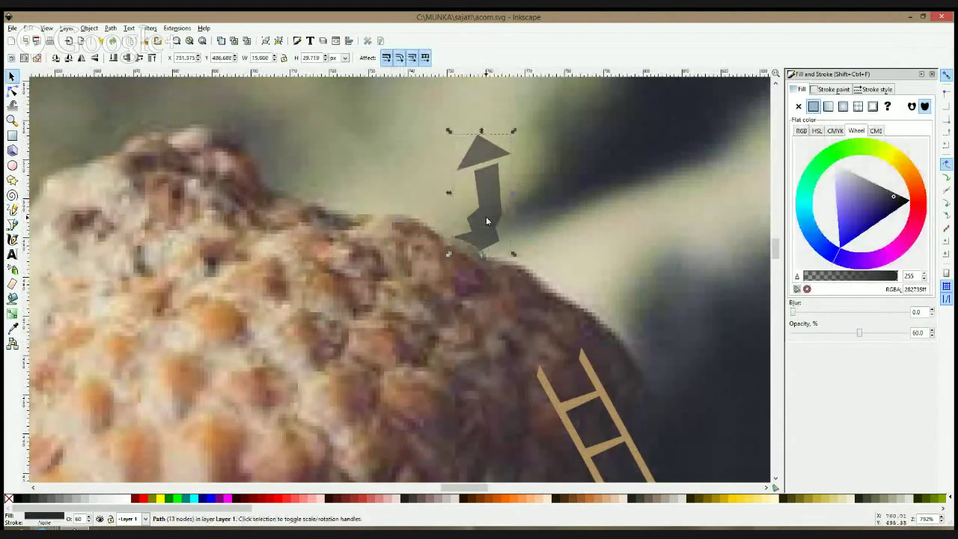
Restore the chimney's opacity to 100%
ctrl+scroll(485, 217, down, 6)
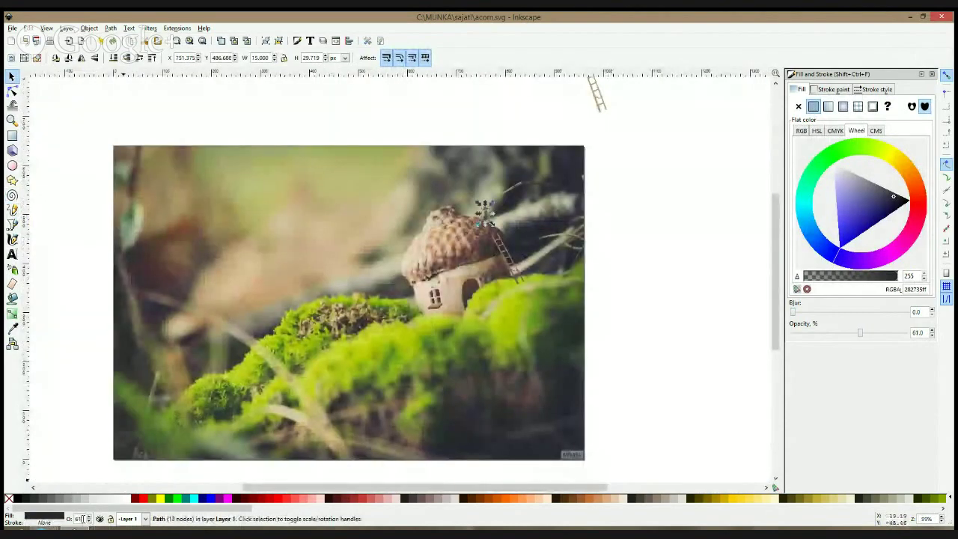
scroll(83, 519, up, 20)
ctrl+scroll(506, 211, up, 2)
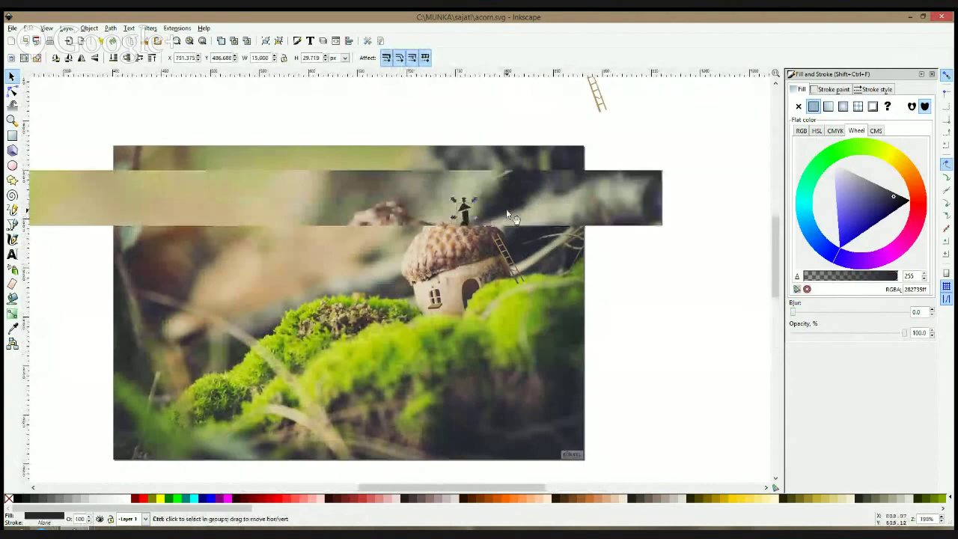
ctrl+scroll(508, 215, up, 2)
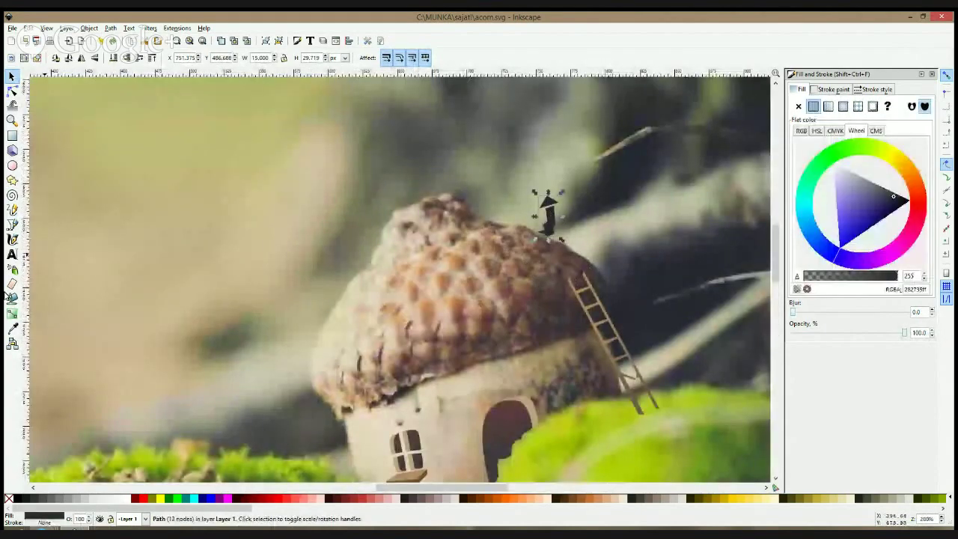
Fill the chimney with the dark colour #2f2e3c averaged from the shadowed background beside the ladder, and deselect it
click(12, 327)
drag(628, 274, 646, 292)
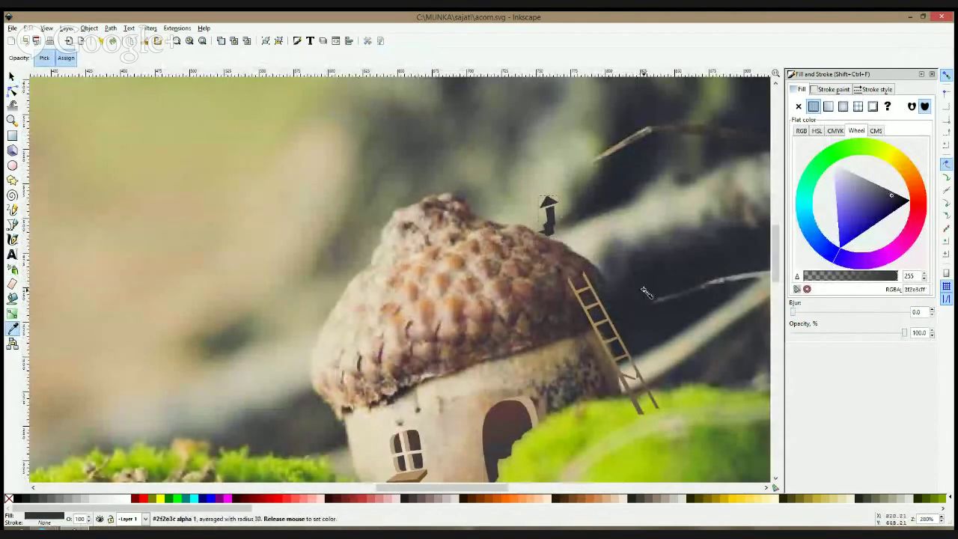
scroll(642, 289, down, 3)
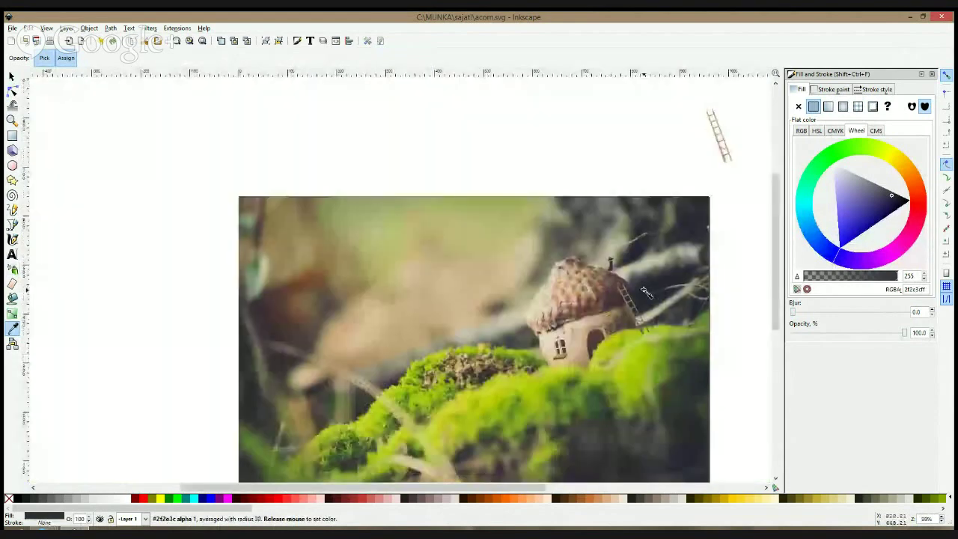
key(F1)
click(735, 274)
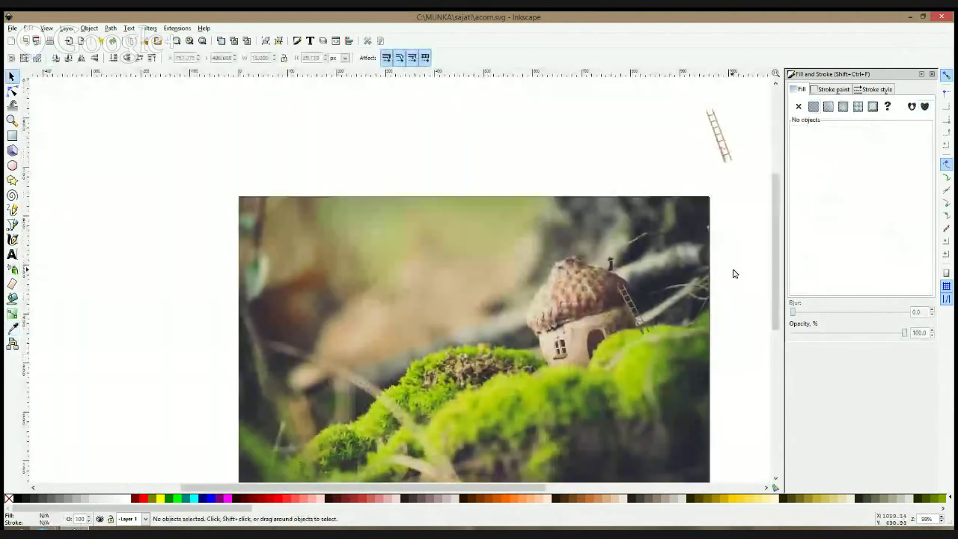
Draw a wavy freehand smoke plume about 90 × 138 px, rising from the chimney past the photo's upper edge, and fill it white
scroll(717, 287, up, 3)
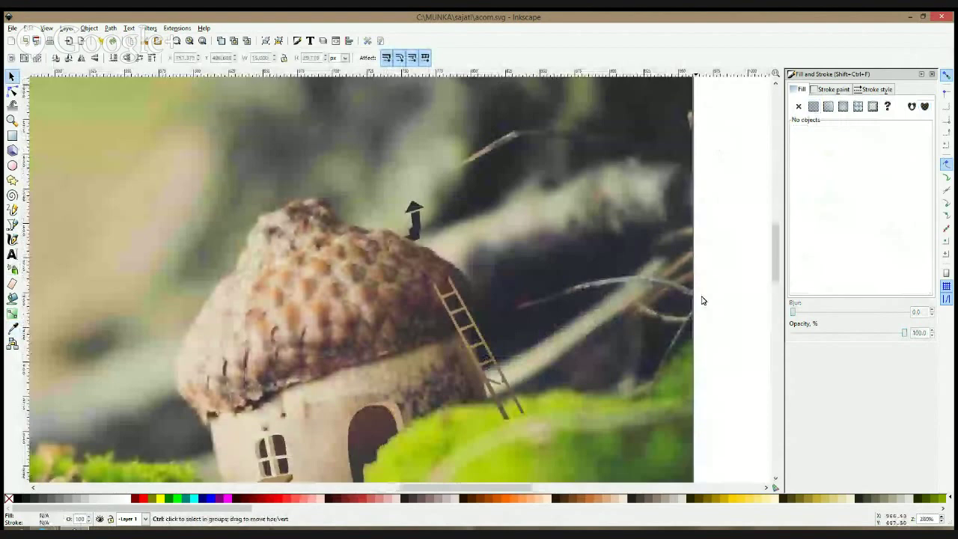
scroll(702, 300, up, 3)
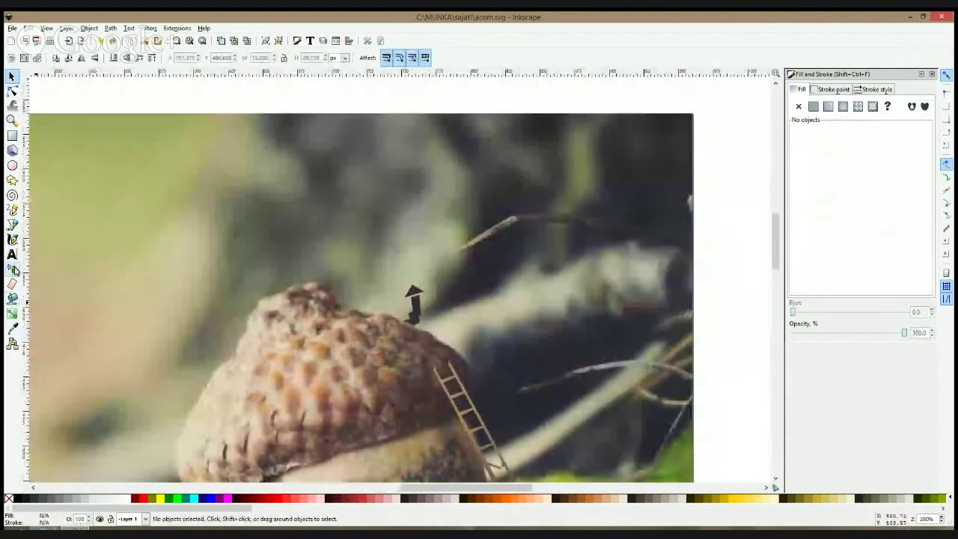
key(F6)
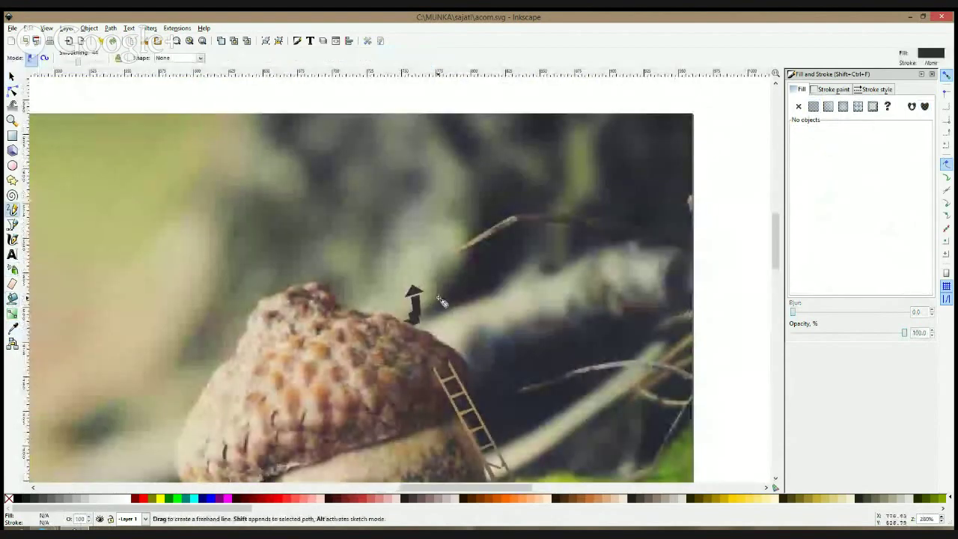
mouse_move(425, 293)
mouse_down()
mouse_move(444, 297)
mouse_move(508, 253)
mouse_move(519, 233)
mouse_move(476, 253)
mouse_move(489, 216)
mouse_move(499, 213)
mouse_move(499, 224)
mouse_move(528, 207)
mouse_move(547, 157)
mouse_move(548, 107)
mouse_move(496, 114)
mouse_move(502, 155)
mouse_move(494, 177)
mouse_move(453, 274)
mouse_move(426, 293)
mouse_up()
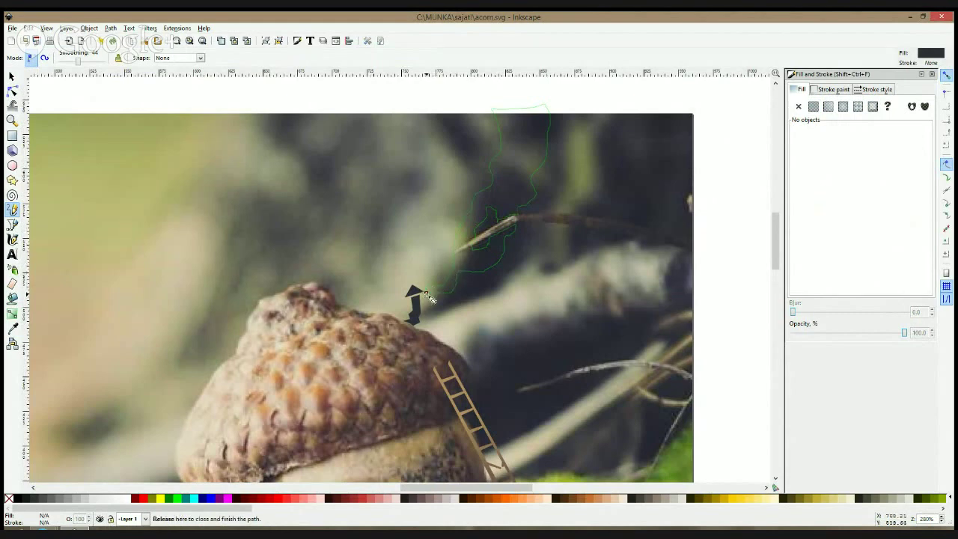
click(124, 498)
Give the smoke a linear gradient fading out from the chimney toward its upper end, and set its opacity to 30%
click(11, 314)
mouse_move(505, 178)
mouse_down()
mouse_move(502, 202)
mouse_move(516, 150)
mouse_move(469, 300)
mouse_move(460, 294)
mouse_up()
drag(518, 153, 521, 119)
click(459, 295)
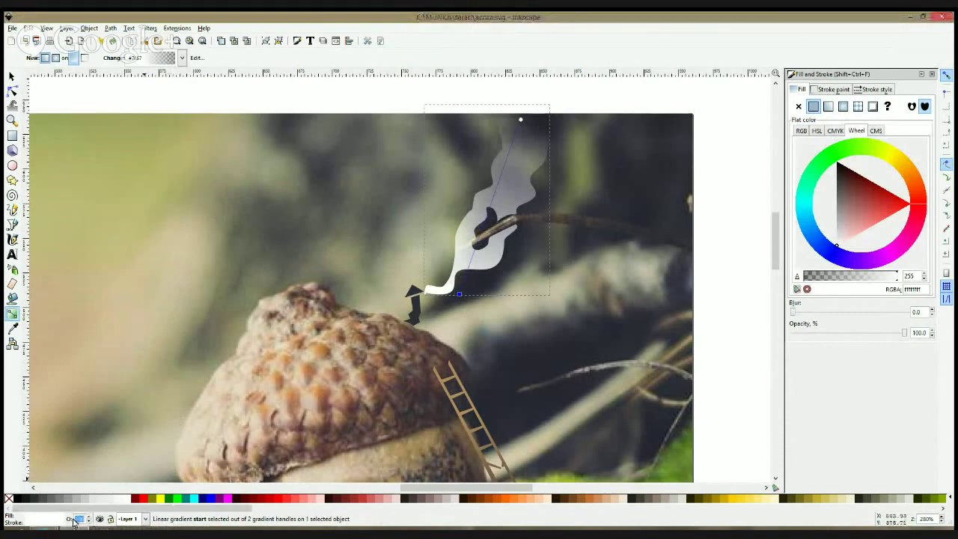
text(30)
key(Return)
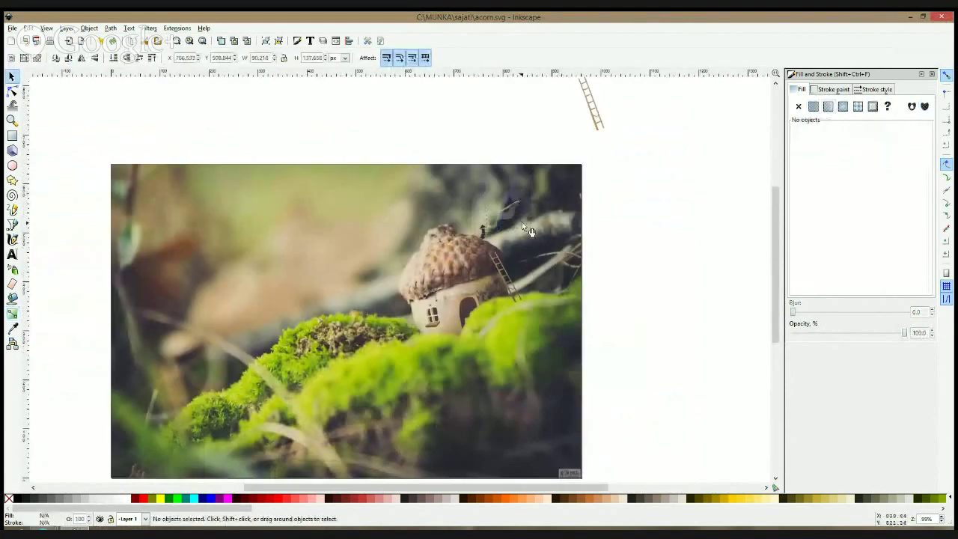
Draw three small translucent white circles around the lower part of the smoke, the last about 2.4 px across
ctrl+scroll(521, 222, up, 2)
ctrl+scroll(524, 195, up, 2)
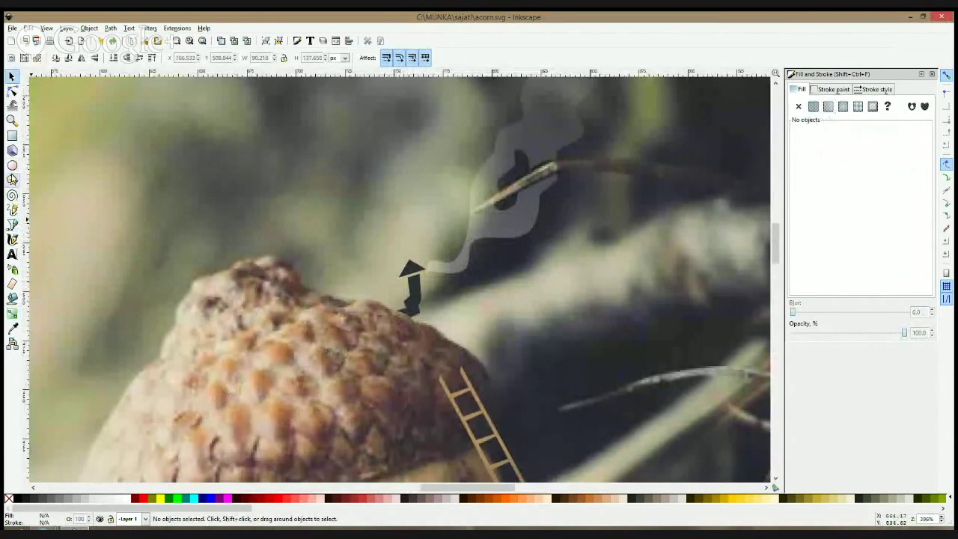
click(12, 165)
ctrl+scroll(431, 238, up, 1)
drag(427, 237, 446, 254)
ctrl+drag(505, 259, 514, 267)
mouse_move(574, 238)
ctrl+mouse_down()
mouse_move(587, 248)
mouse_move(577, 240)
ctrl+mouse_up()
key(F1)
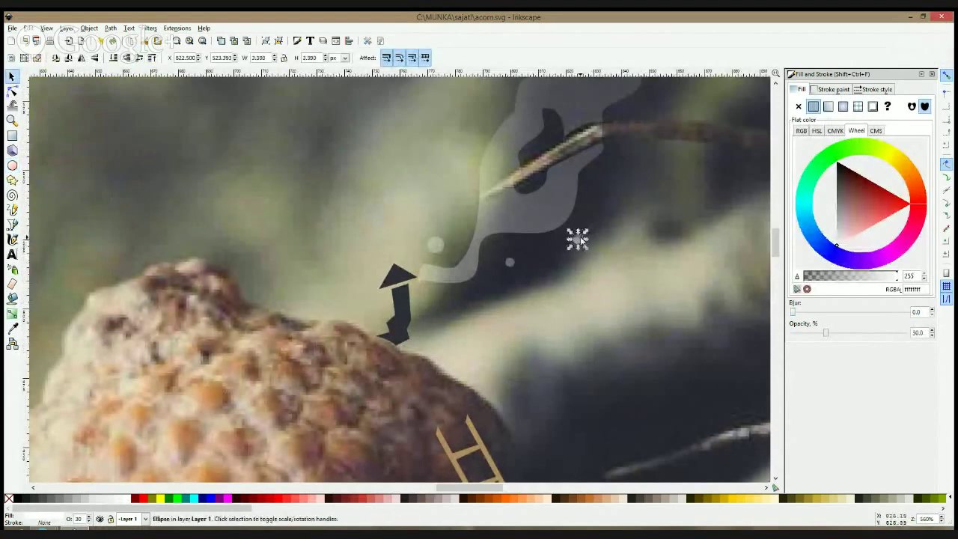
Deselect the circles and examine the smoke and the acorn house at several magnifications
scroll(636, 273, down, 3)
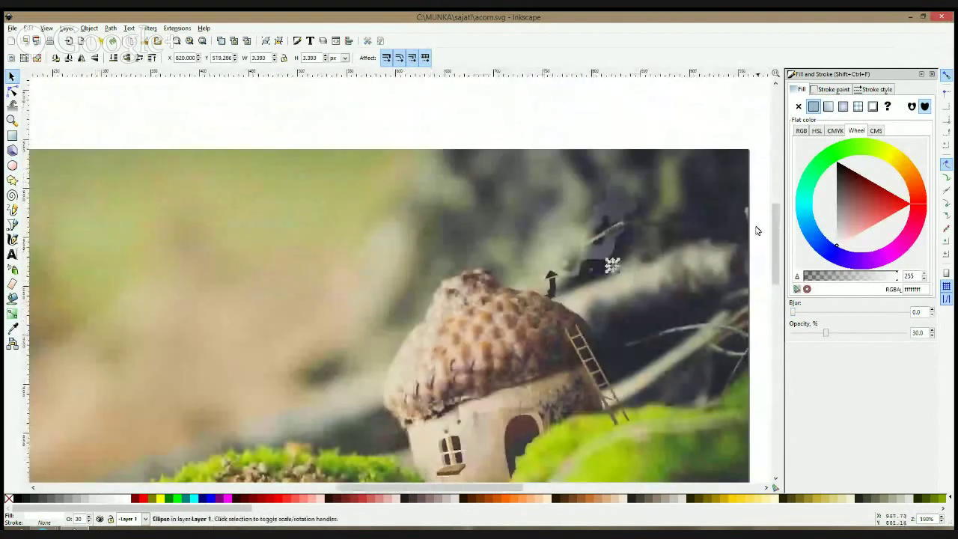
click(667, 112)
click(612, 268)
click(704, 178)
scroll(644, 206, down, 3)
drag(618, 247, 507, 249)
scroll(507, 249, up, 2)
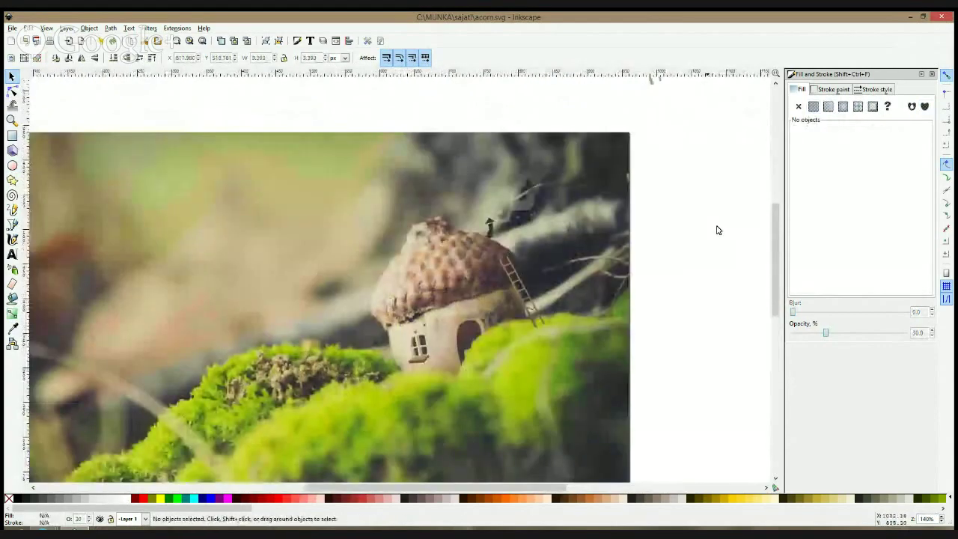
scroll(528, 300, up, 2)
scroll(544, 301, down, 2)
scroll(452, 328, up, 3)
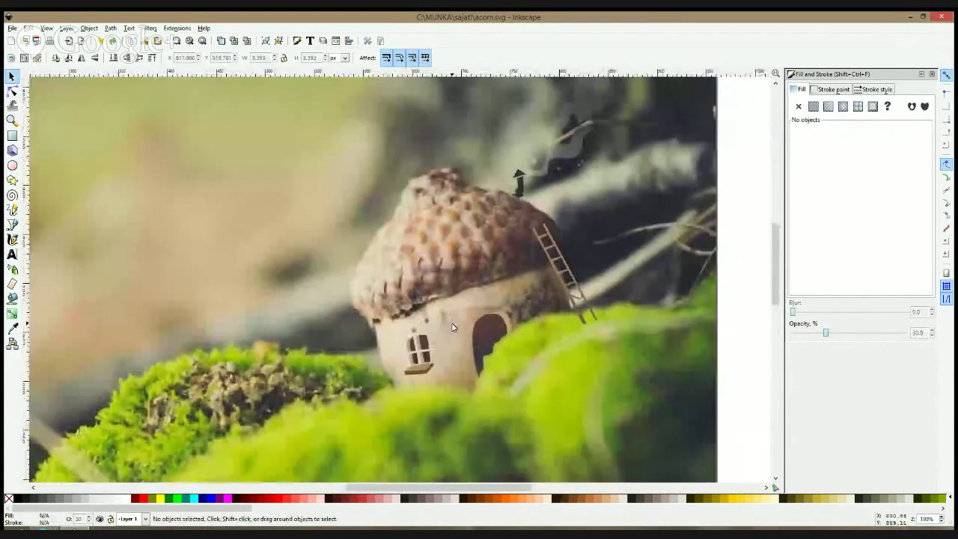
scroll(452, 327, down, 1)
click(12, 224)
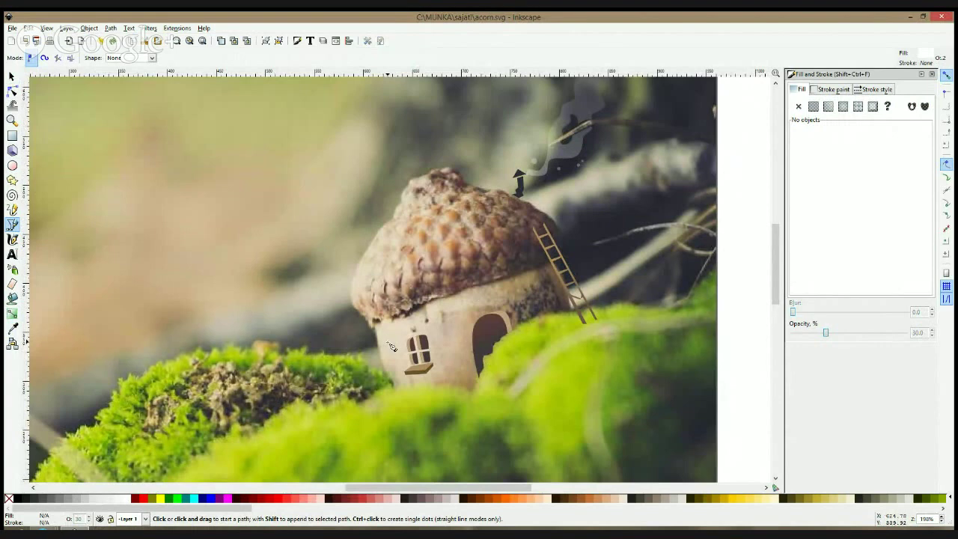
drag(390, 346, 535, 289)
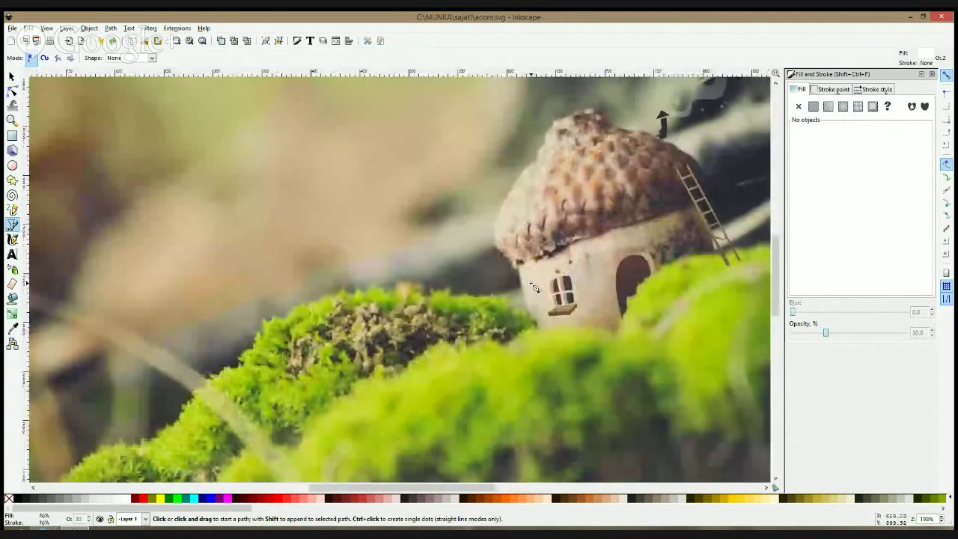
ctrl+scroll(535, 289, down, 3)
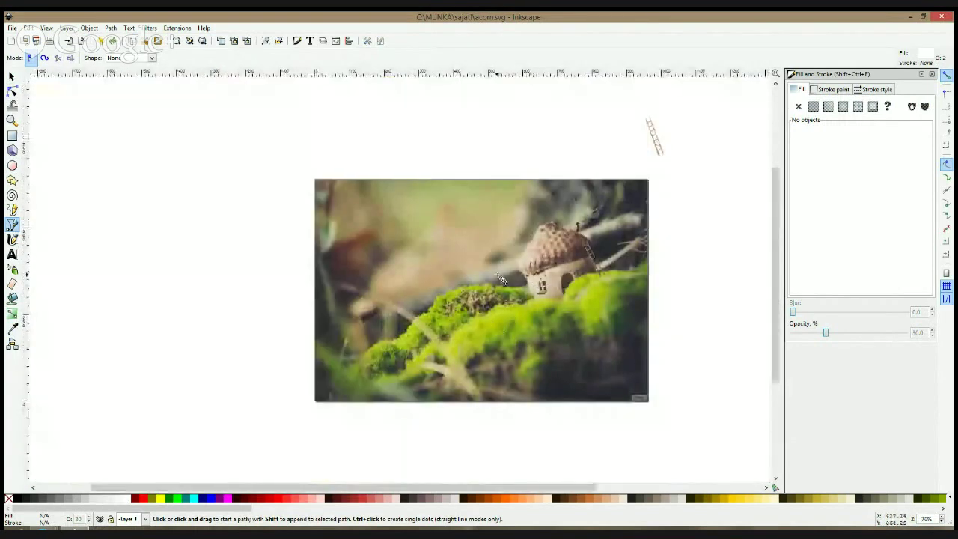
ctrl+scroll(505, 316, up, 3)
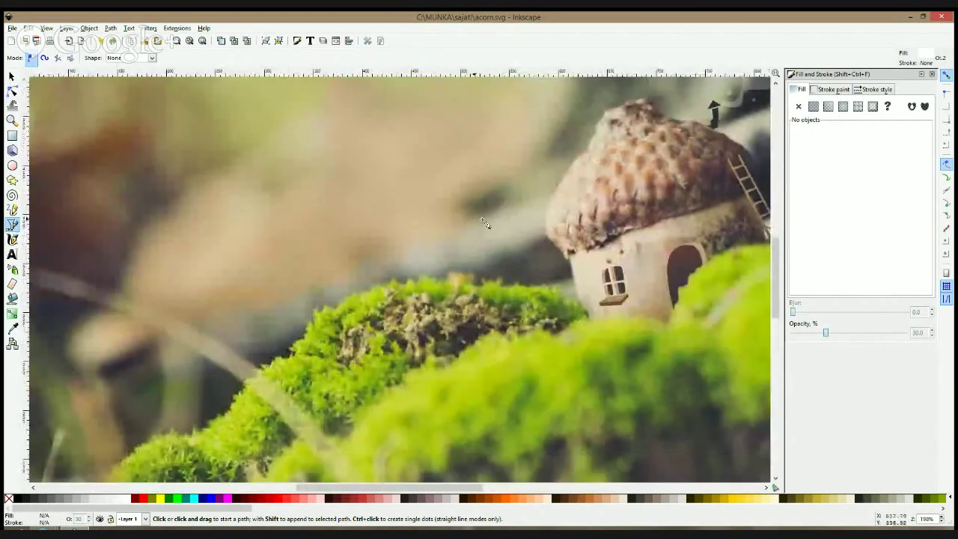
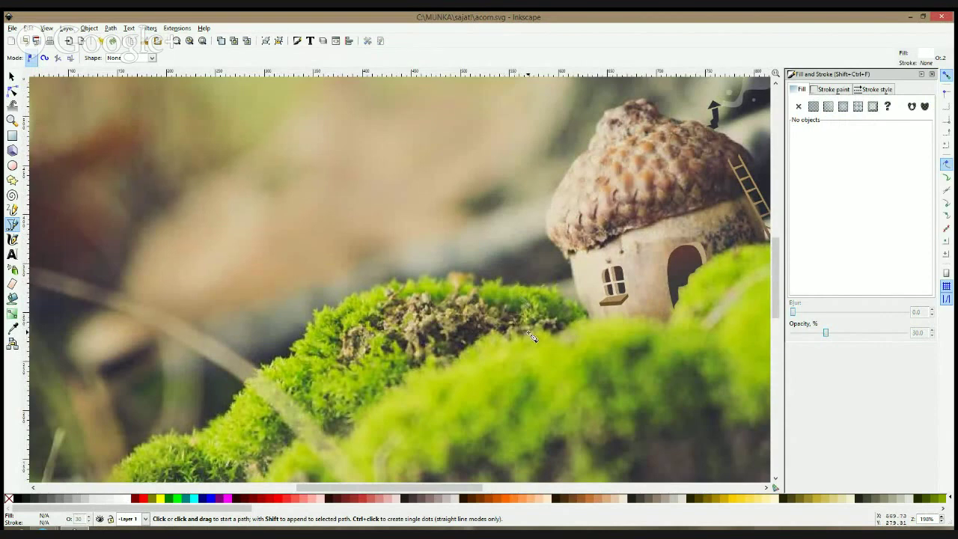
drag(533, 280, 470, 299)
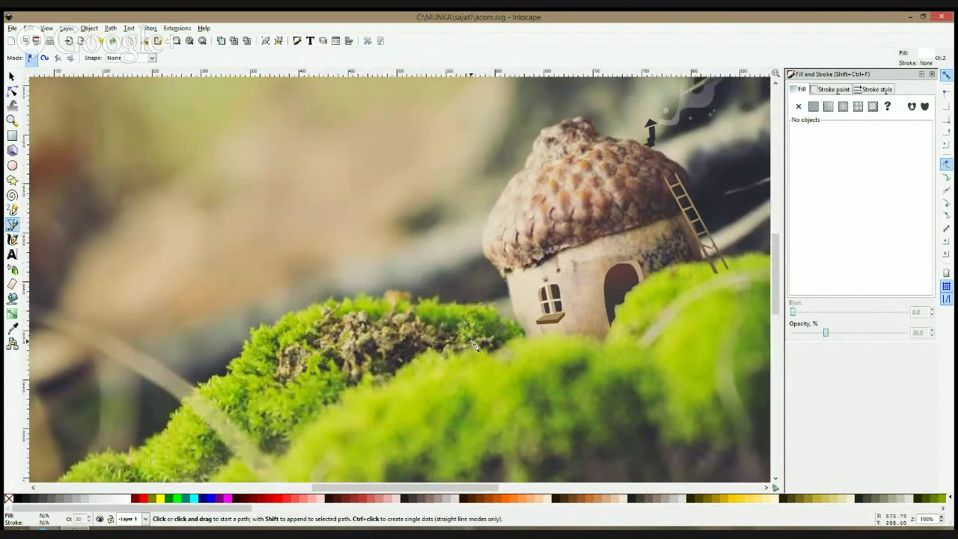
Widen the smoke plume by moving the nodes along its left edge outward, and deselect it
drag(582, 234, 444, 377)
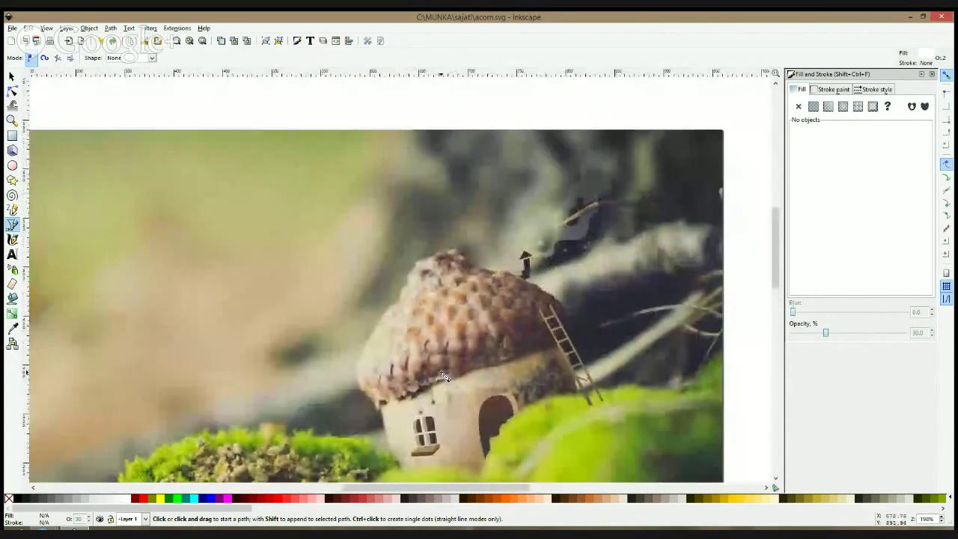
click(12, 90)
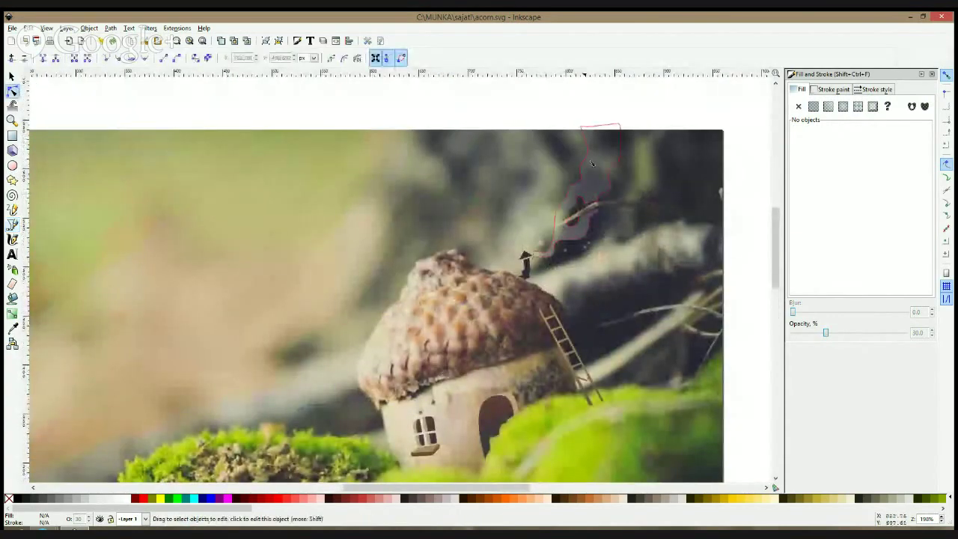
click(591, 163)
drag(541, 109, 597, 198)
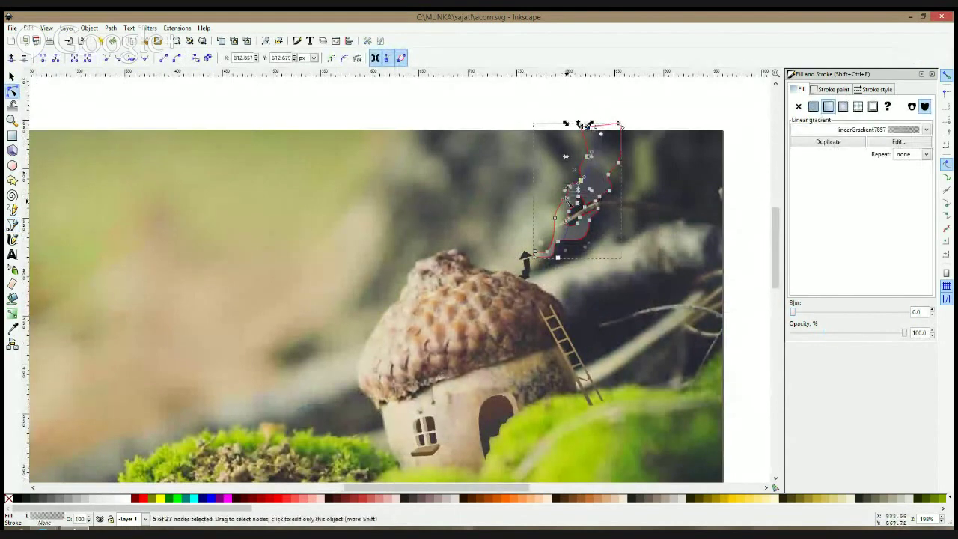
shift+click(565, 200)
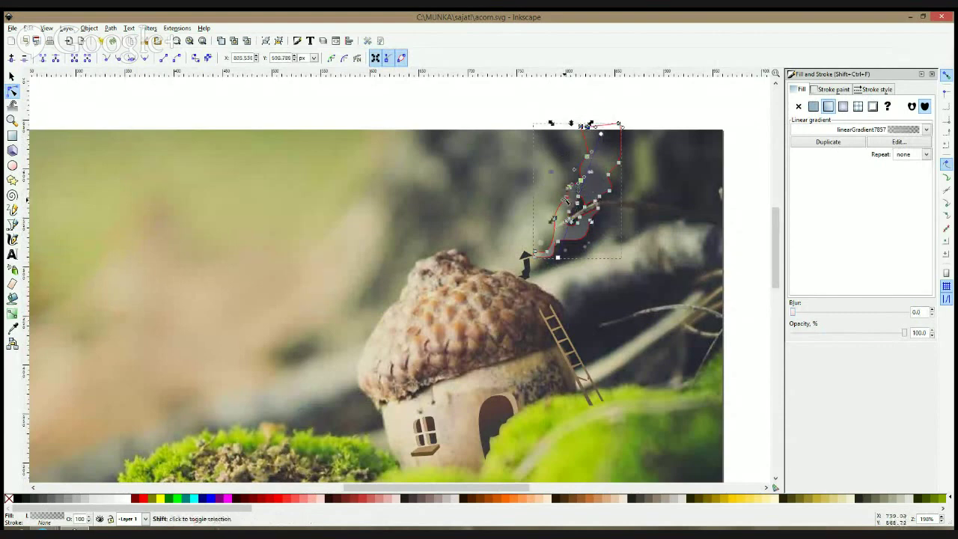
drag(573, 189, 561, 189)
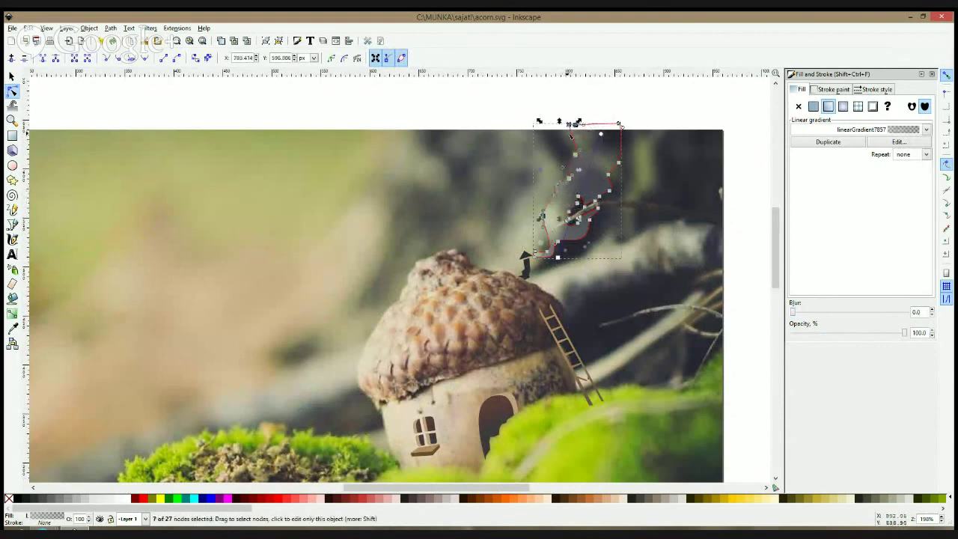
click(575, 154)
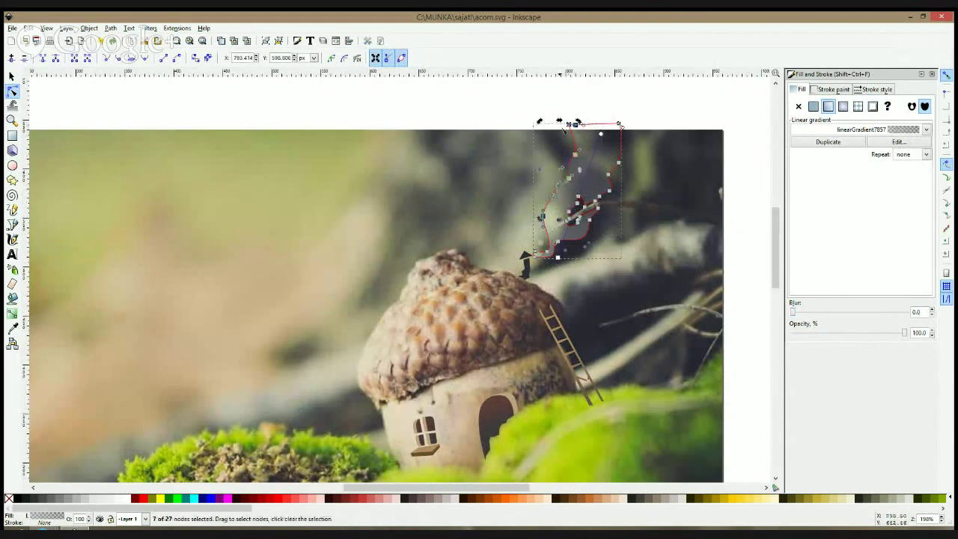
drag(540, 122, 534, 132)
drag(557, 196, 550, 196)
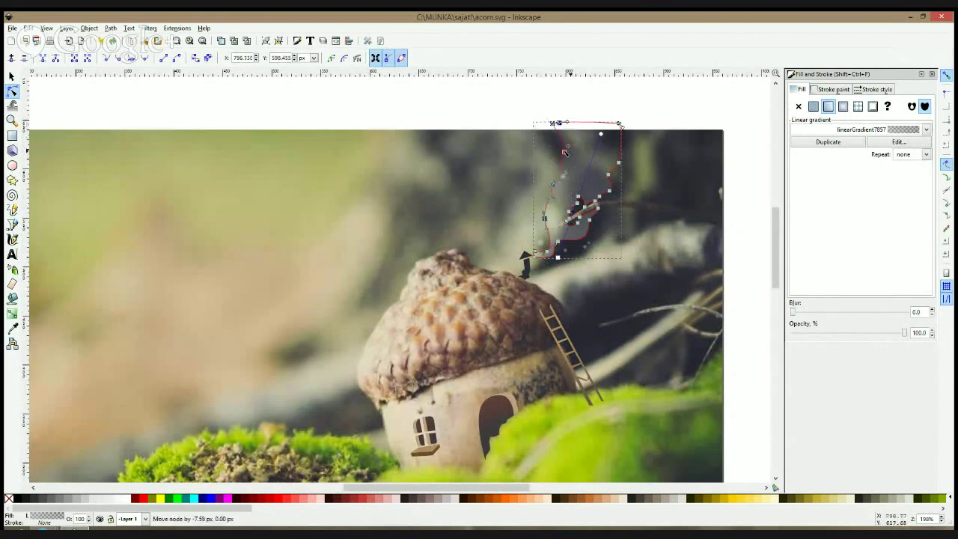
click(680, 138)
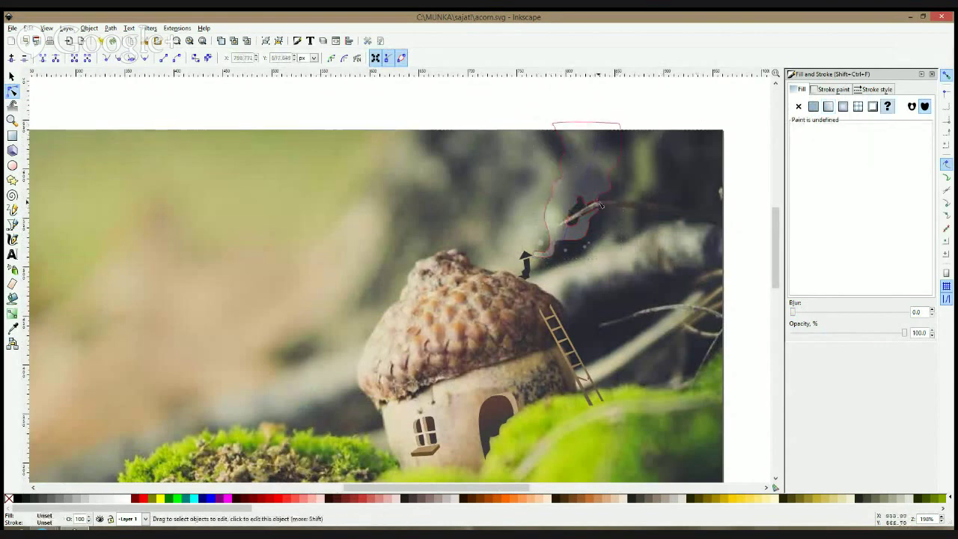
Pull the node at the smoke's lower end slightly down beside the chimney cap and deselect the smoke
scroll(583, 206, down, 1)
scroll(583, 206, up, 1)
scroll(552, 251, up, 3)
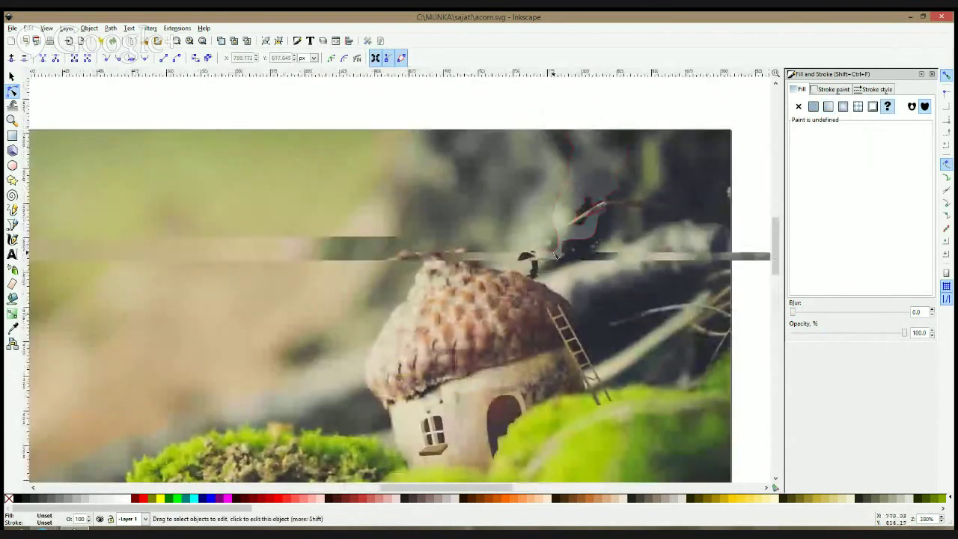
click(551, 257)
drag(522, 249, 523, 257)
key(s)
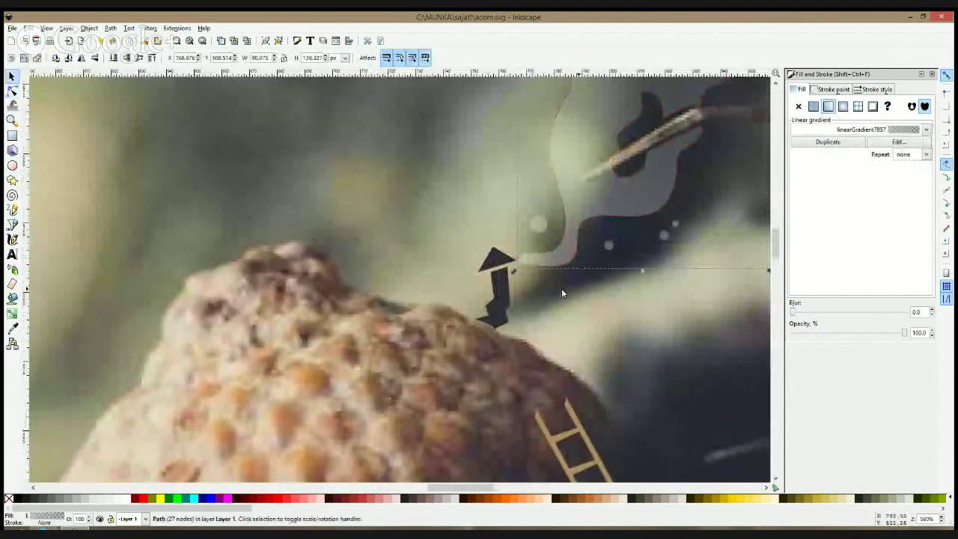
scroll(659, 285, down, 4)
click(657, 166)
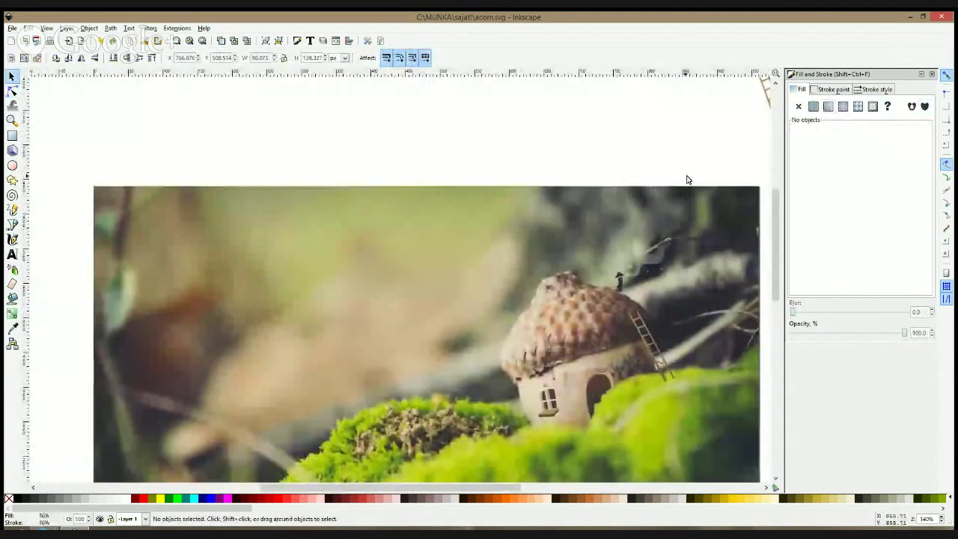
Select the smoke plume together with the small circles around it and combine them into one path
scroll(688, 179, down, 2)
click(672, 163)
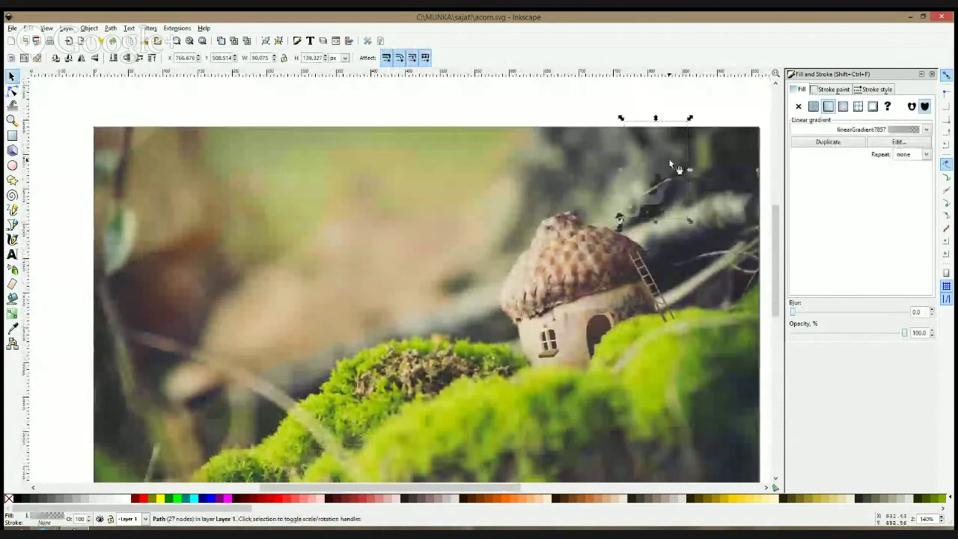
drag(690, 189, 476, 250)
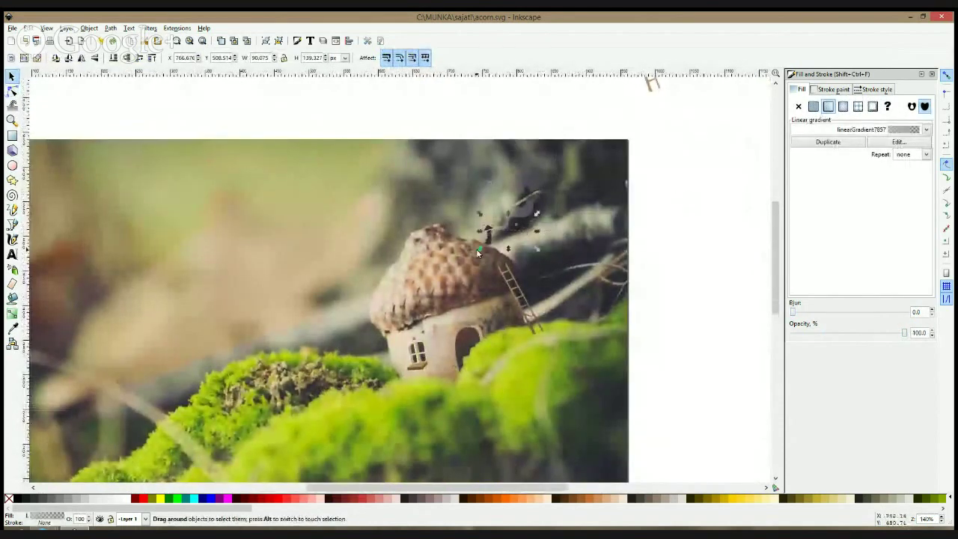
shift+click(521, 181)
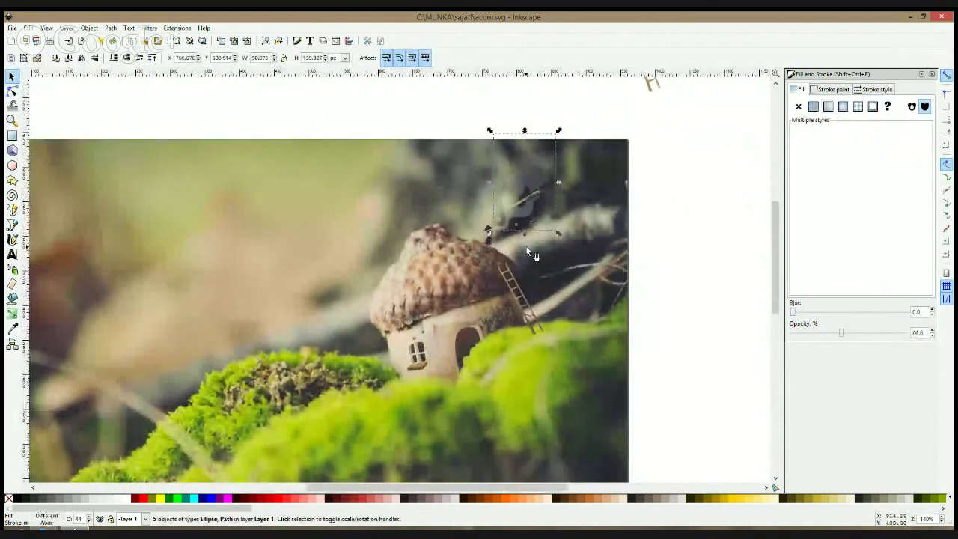
key(ctrl+k)
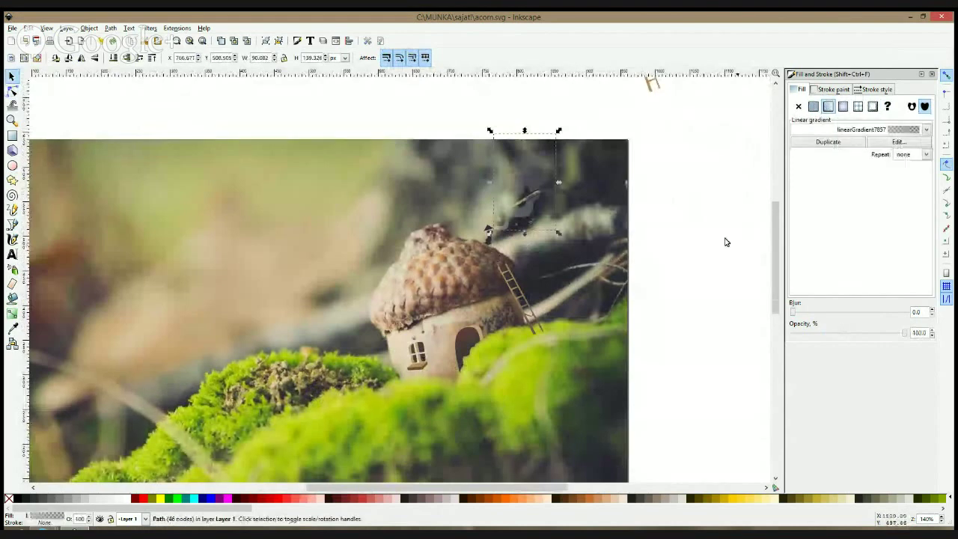
Set the combined smoke path's blur to 1.3 and deselect it
click(793, 313)
drag(794, 312, 795, 312)
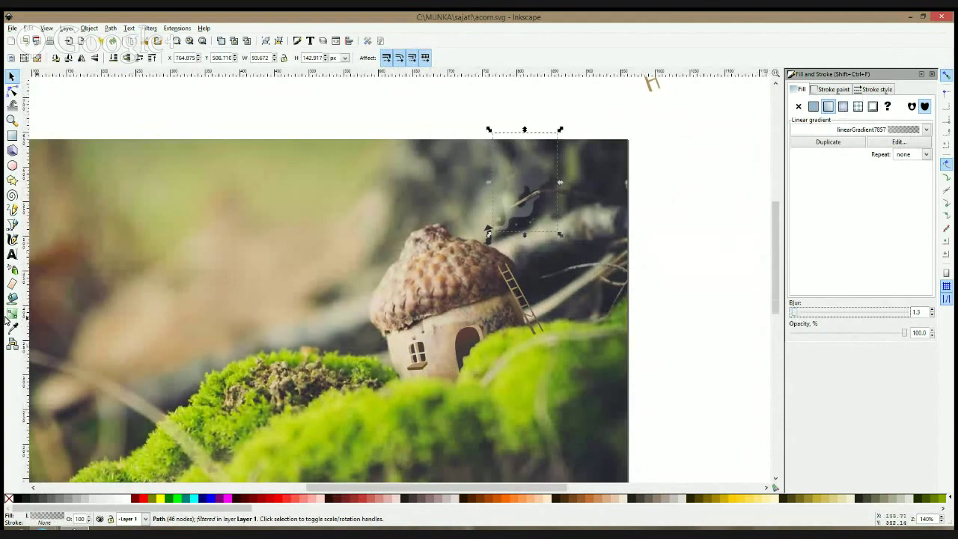
click(12, 314)
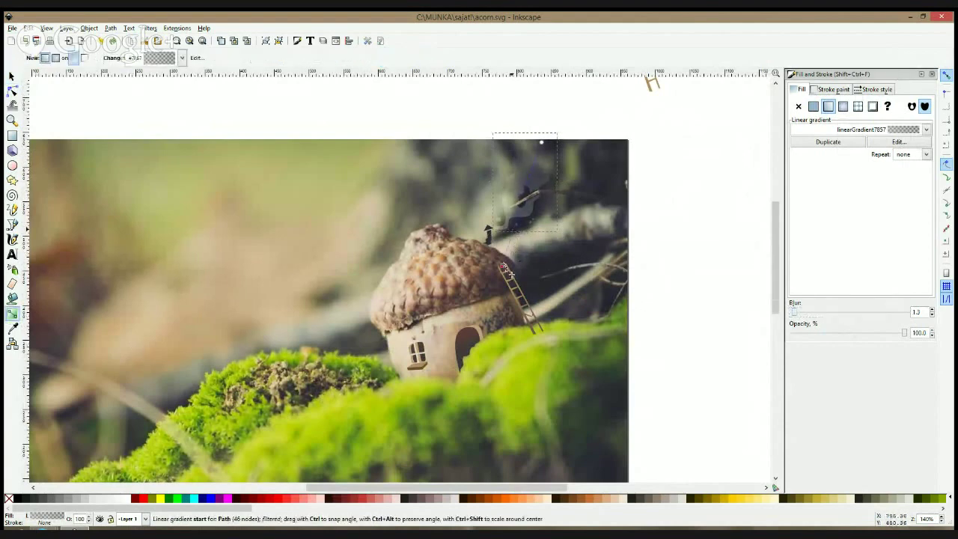
key(space)
click(544, 130)
scroll(583, 158, down, 1)
drag(578, 150, 654, 144)
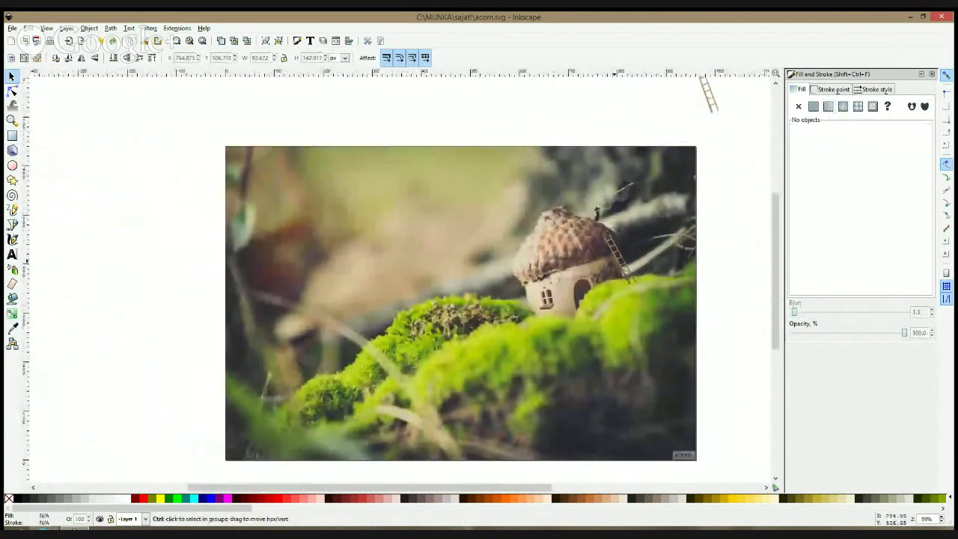
scroll(606, 278, up, 2)
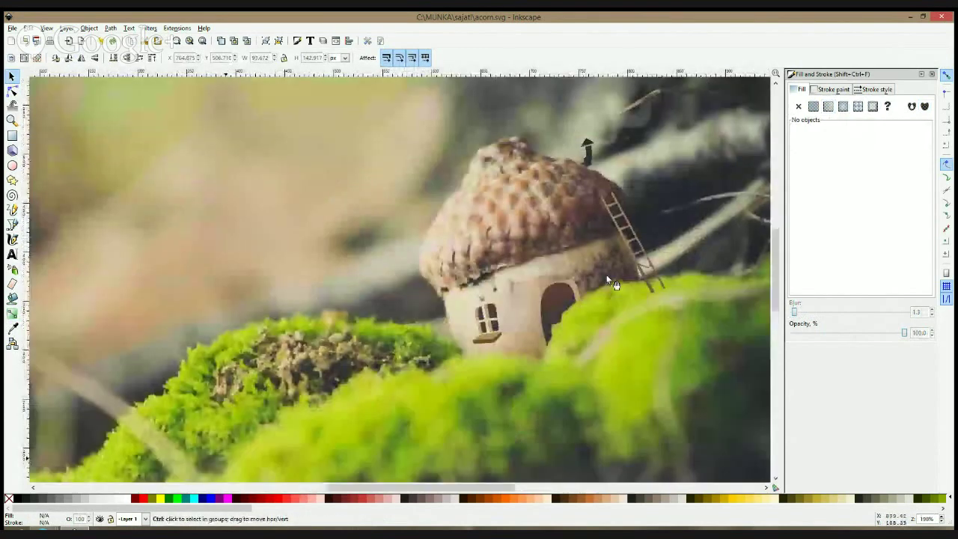
click(12, 224)
scroll(487, 280, up, 2)
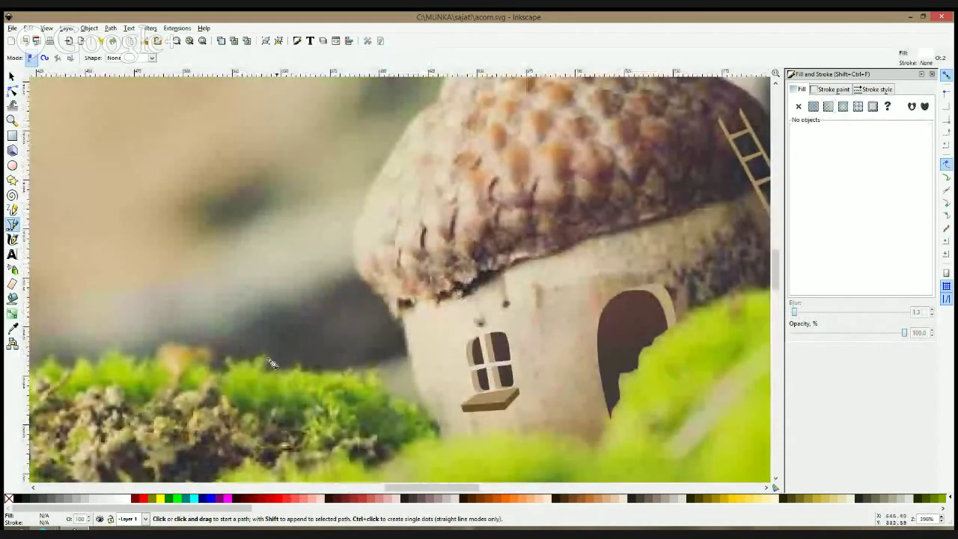
drag(361, 323, 542, 227)
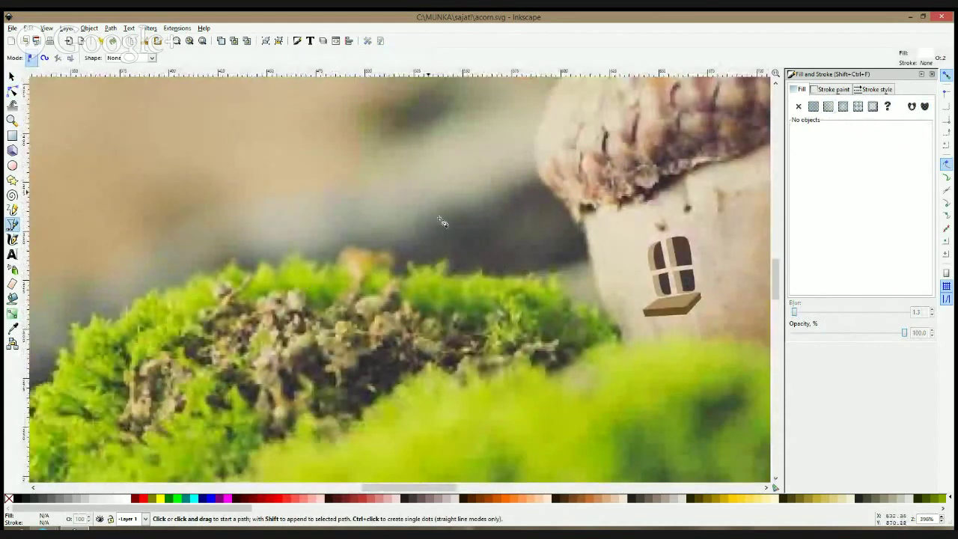
click(453, 378)
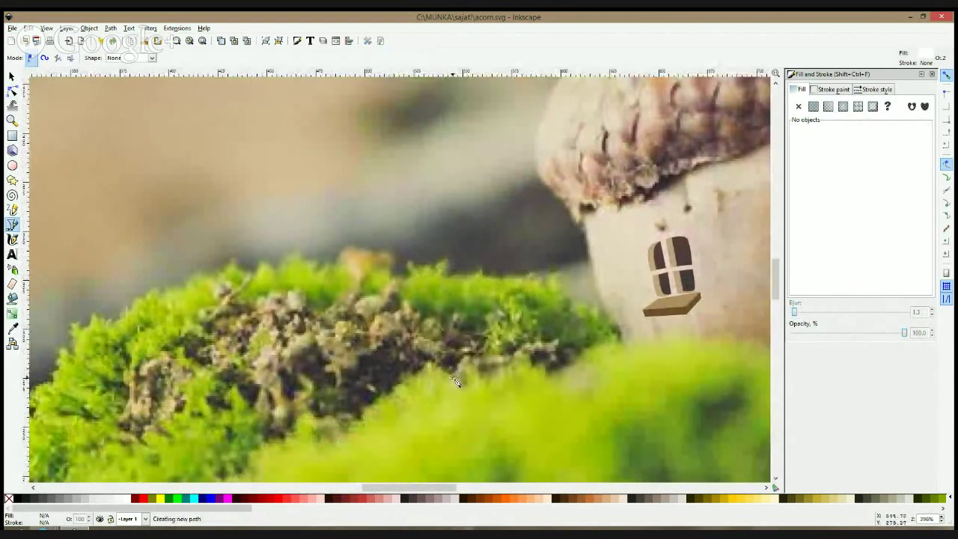
click(456, 330)
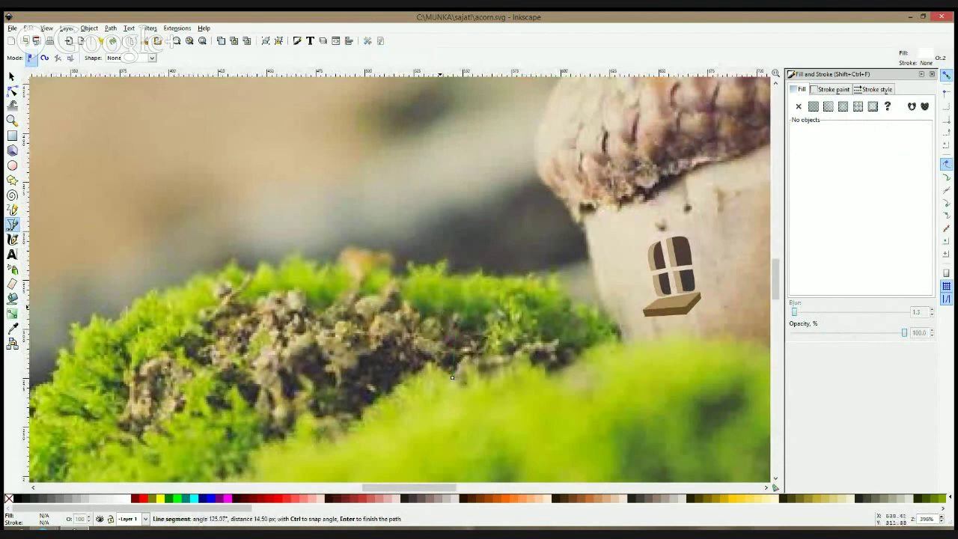
key(space)
Draw a tall upright white ellipse over the mossy mound beside the acorn house and set its opacity to 100%
click(12, 165)
mouse_move(347, 132)
mouse_down()
mouse_move(433, 315)
mouse_move(458, 342)
mouse_up()
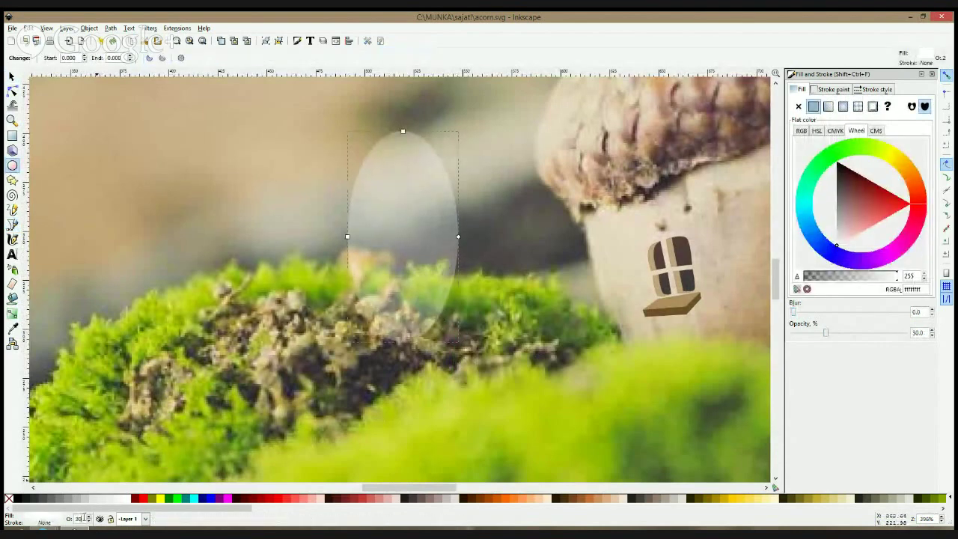
text(100)
key(Return)
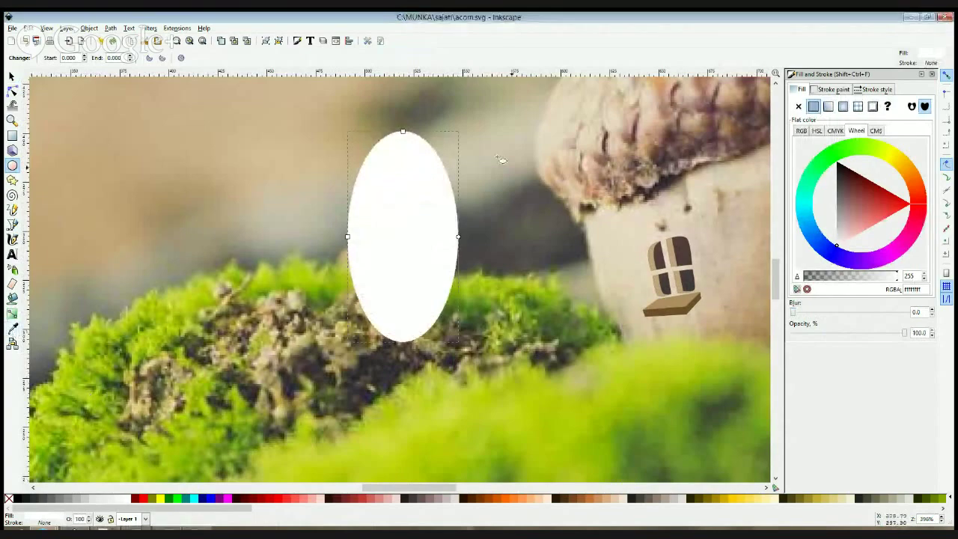
Draw two narrow white vertical legs with the Bezier pen, running from the ellipse's lower end down to the moss
scroll(506, 191, down, 3)
scroll(482, 199, up, 2)
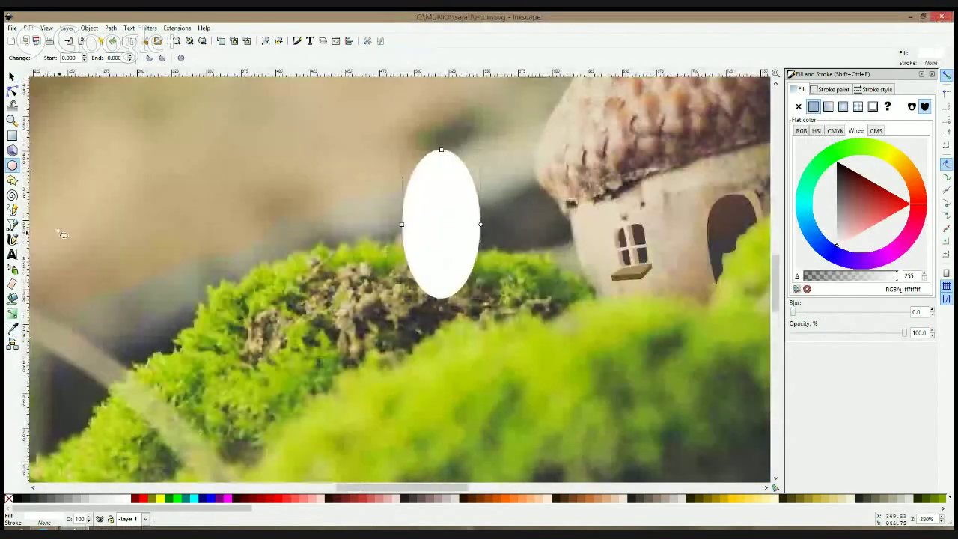
click(12, 225)
click(462, 265)
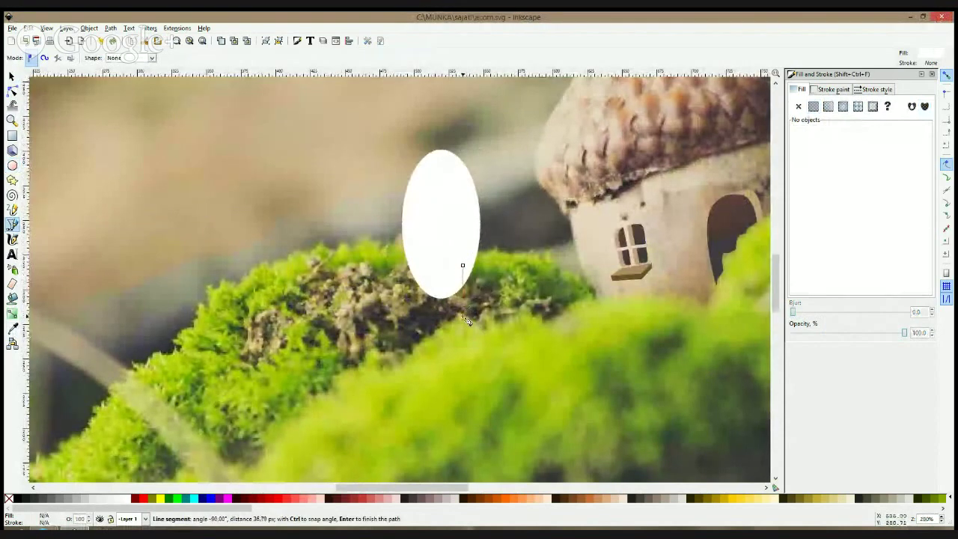
click(462, 265)
click(442, 279)
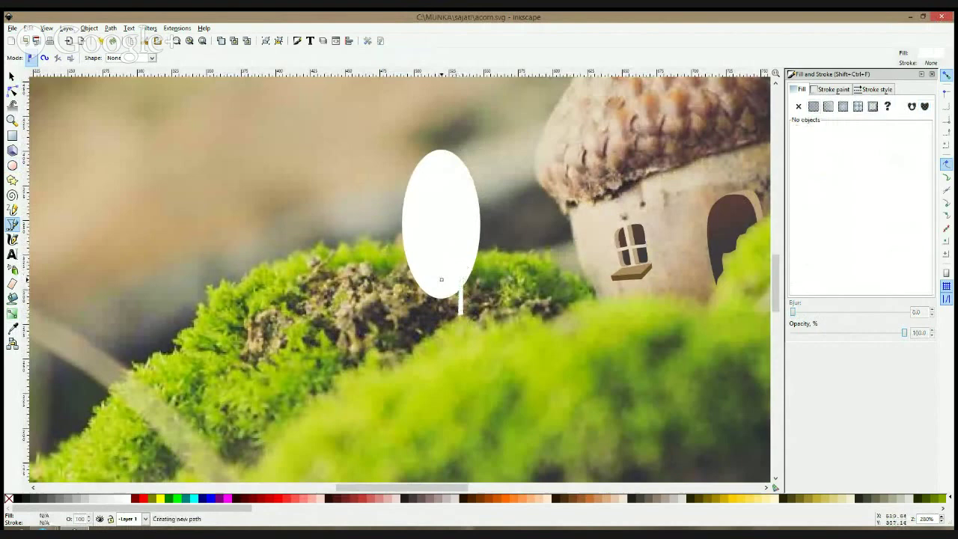
click(437, 329)
click(436, 280)
click(442, 280)
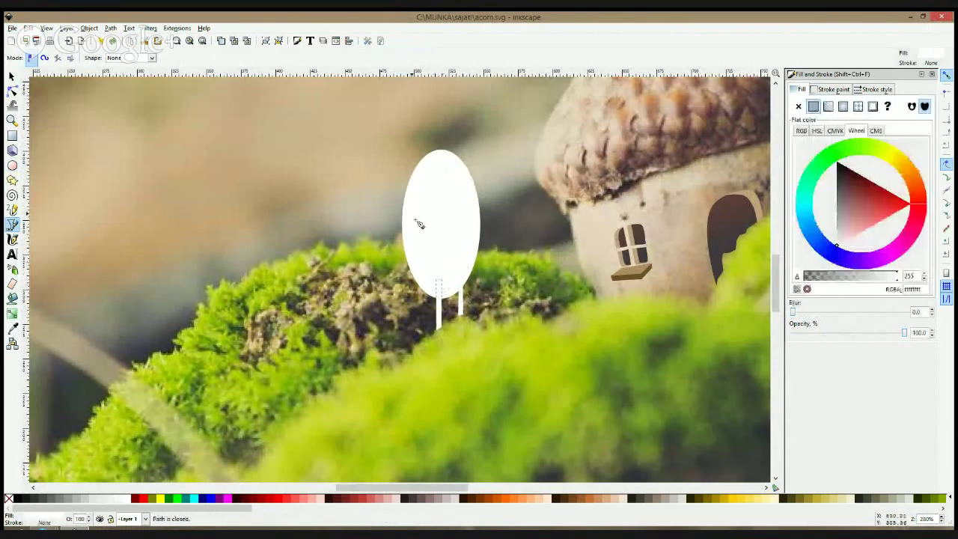
Draw a thin white bent arm with pointed fingers, running from the ellipse's left edge and folding back toward its lower body
click(403, 217)
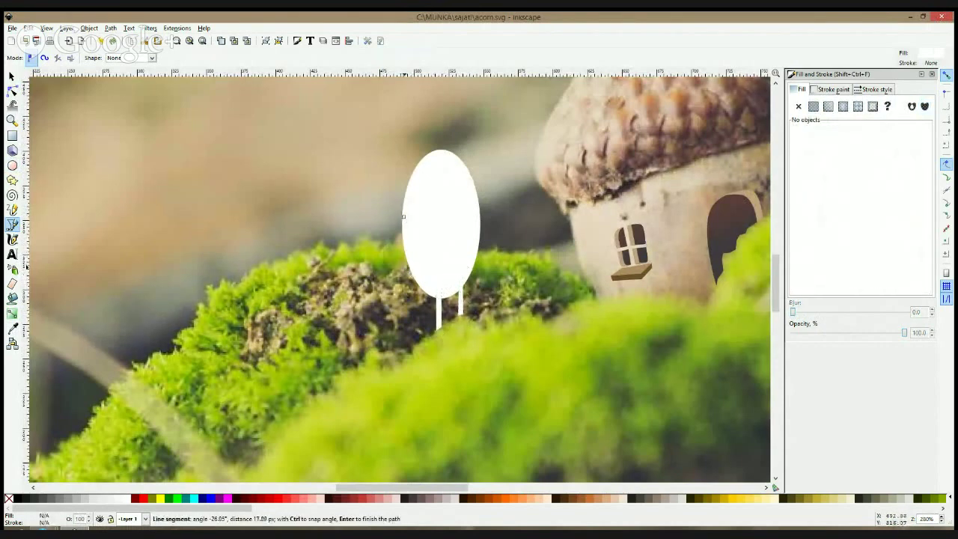
click(392, 259)
click(404, 217)
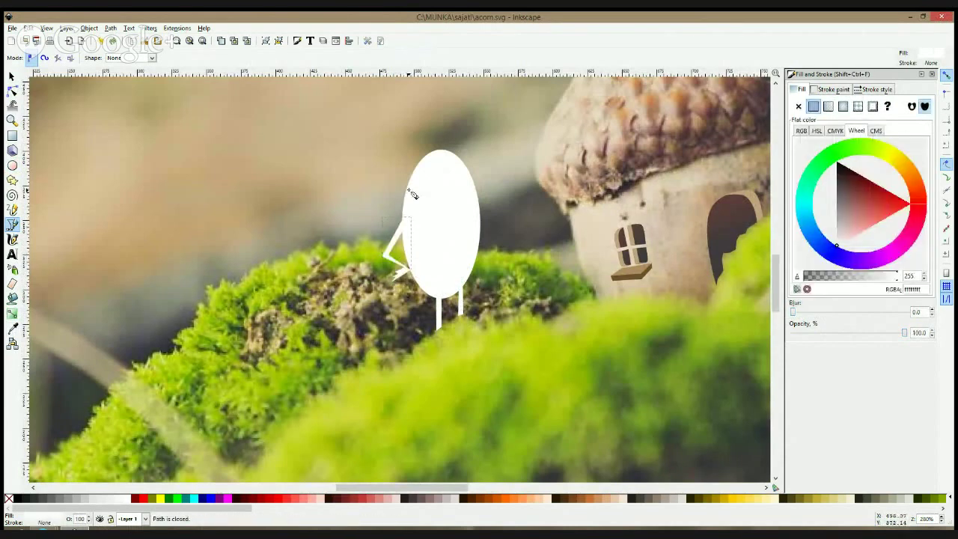
Draw a second white bent arm above the first, reaching outward from the ellipse's left edge and ending in a single point
click(411, 203)
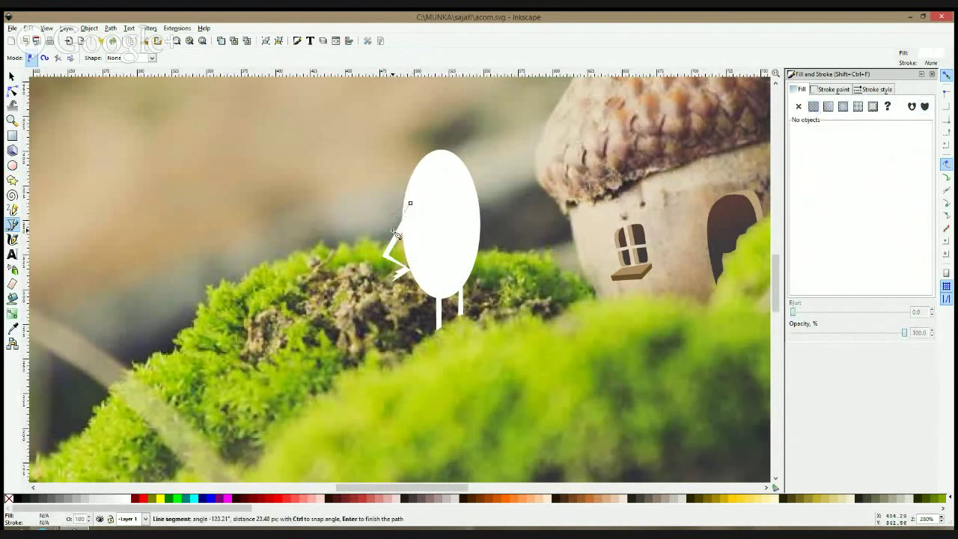
click(349, 205)
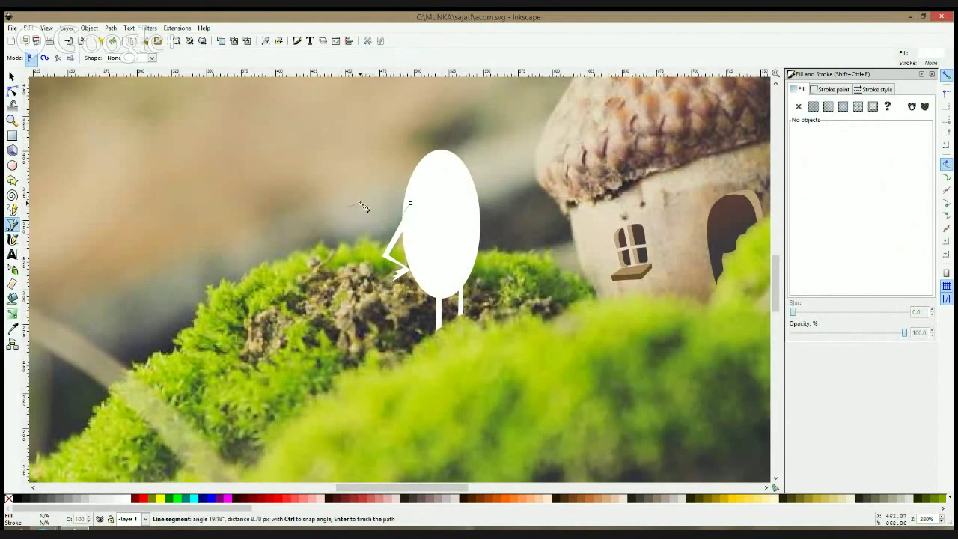
click(370, 202)
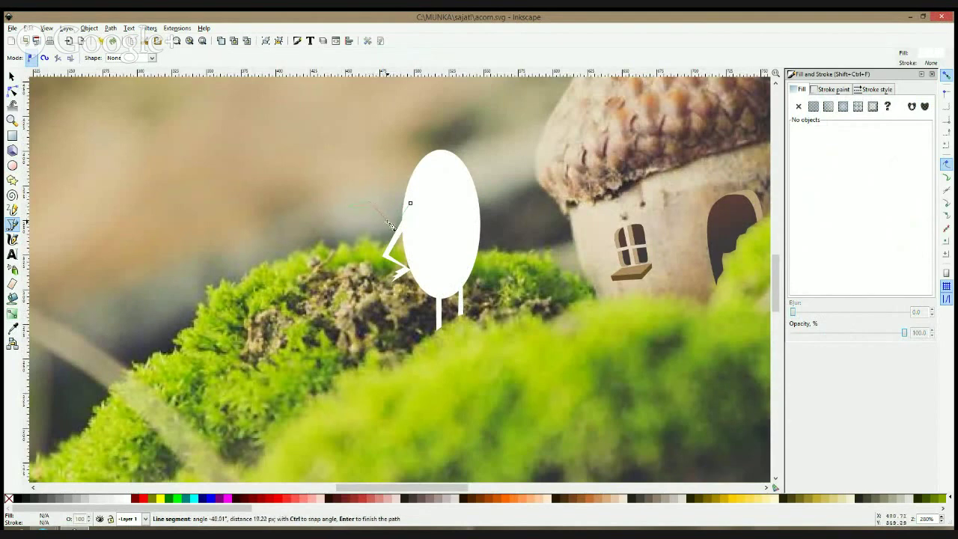
double_click(390, 221)
click(389, 220)
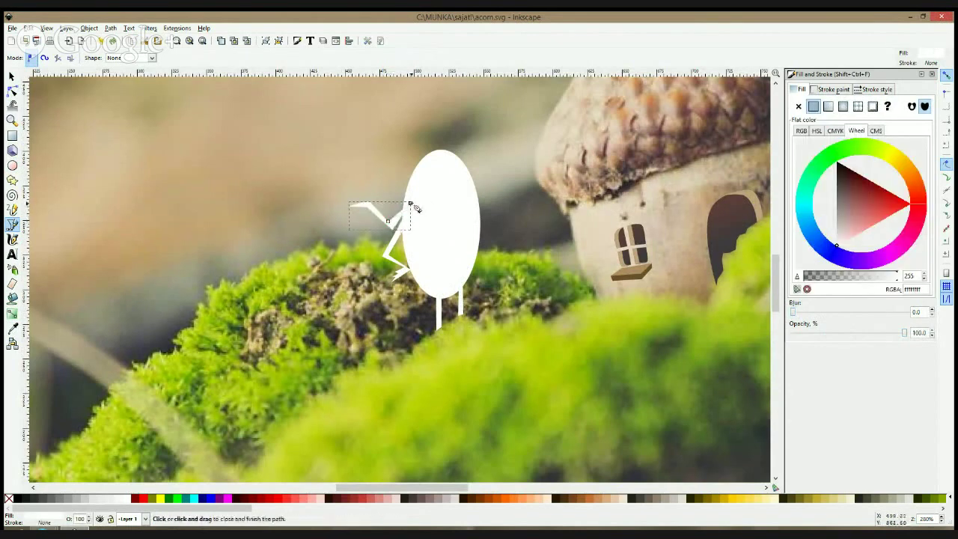
click(410, 204)
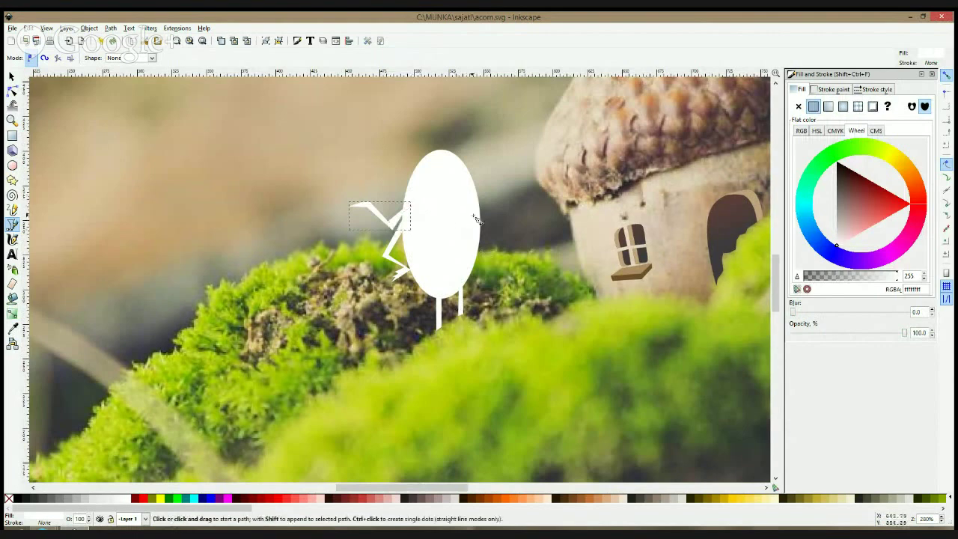
Draw a white arm with pointed fingers hanging down along the ellipse's side that faces the acorn house
click(469, 182)
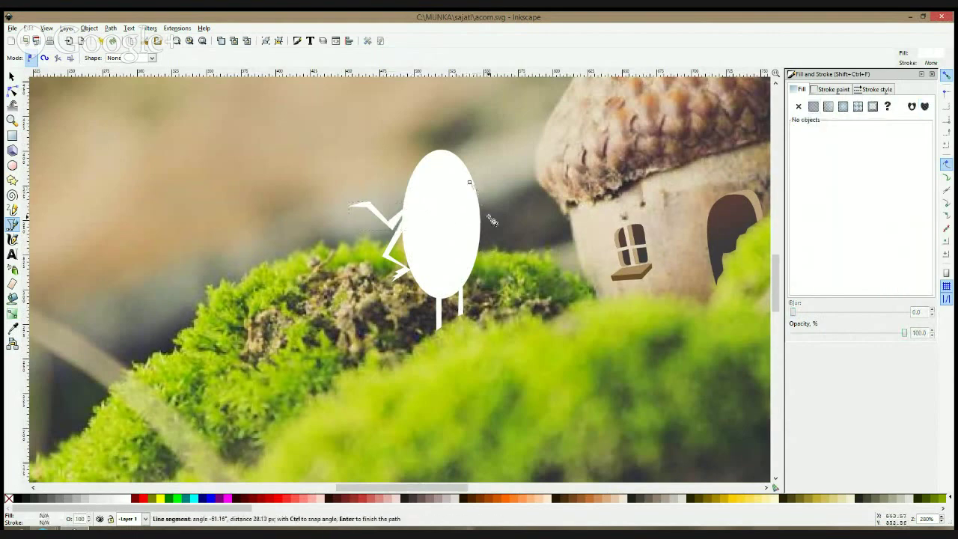
click(500, 260)
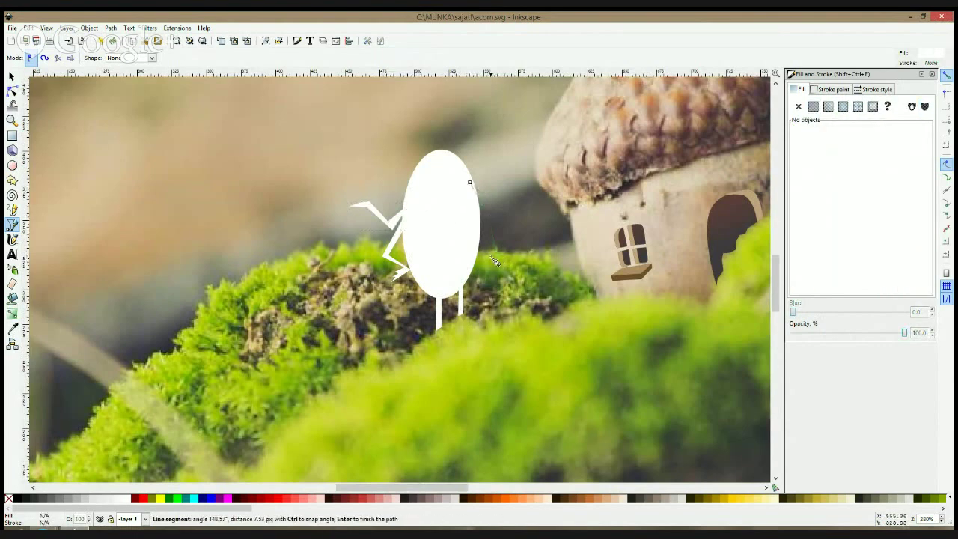
click(491, 256)
click(491, 248)
click(486, 253)
click(488, 243)
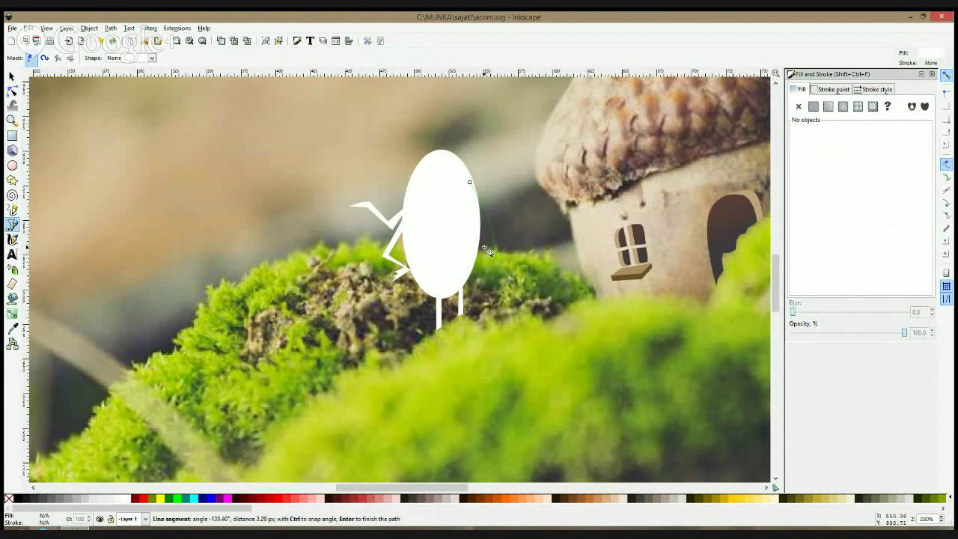
click(469, 182)
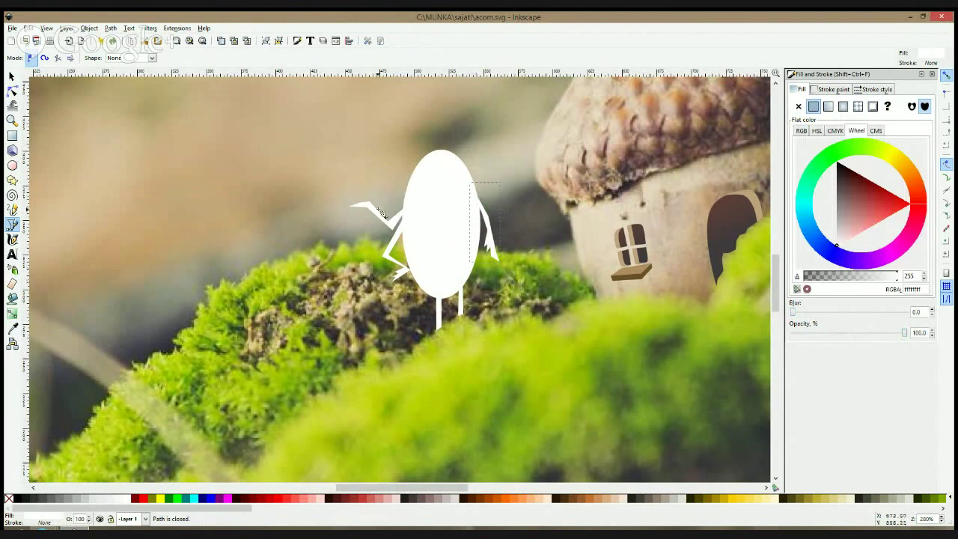
Draw two small white pointed fingers on the outstretched arm's hand and merge them with the arm into one path
scroll(381, 213, up, 3)
click(381, 212)
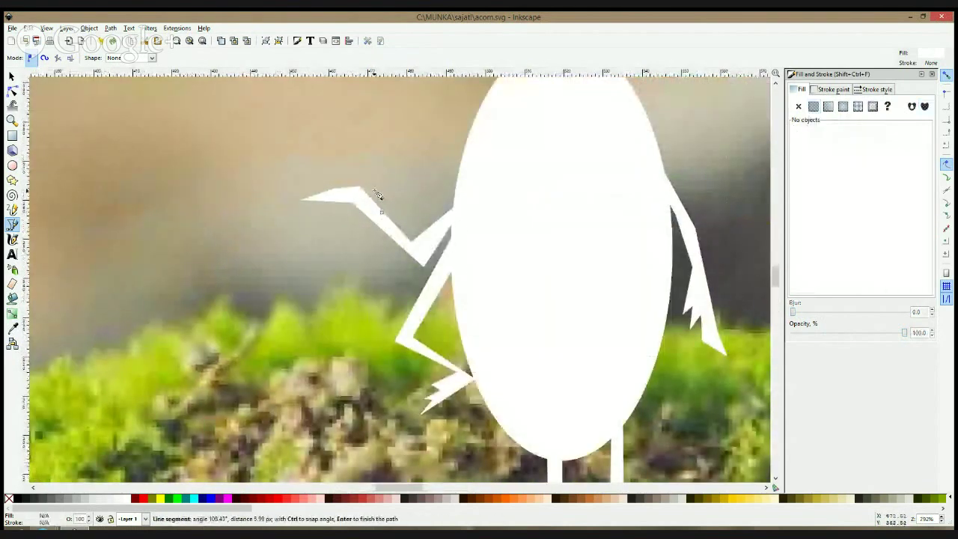
click(380, 212)
click(372, 202)
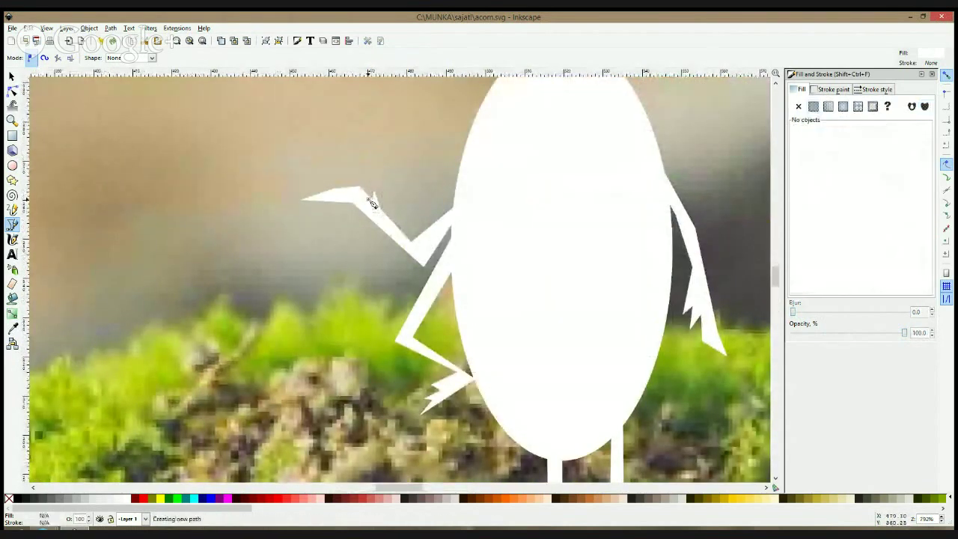
click(359, 175)
click(356, 200)
click(369, 200)
key(F1)
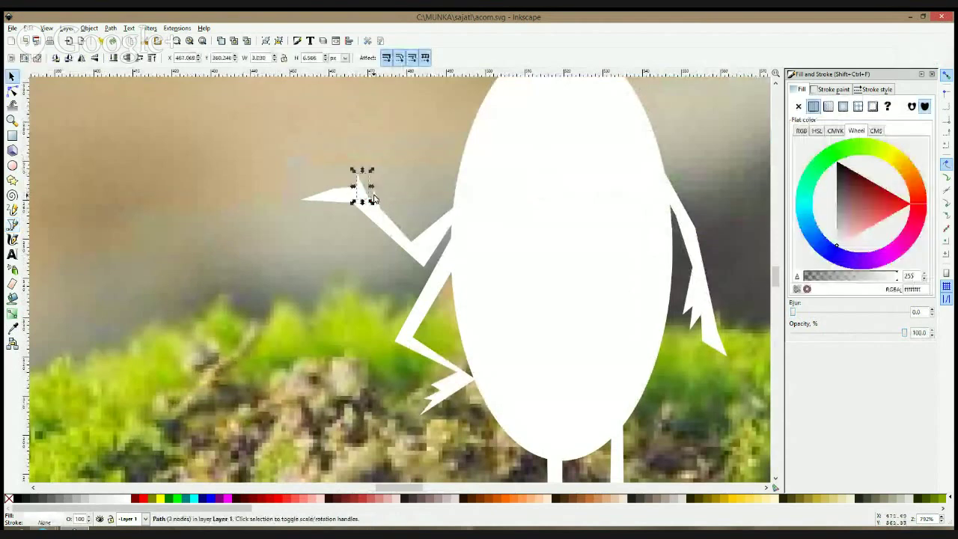
shift+click(406, 235)
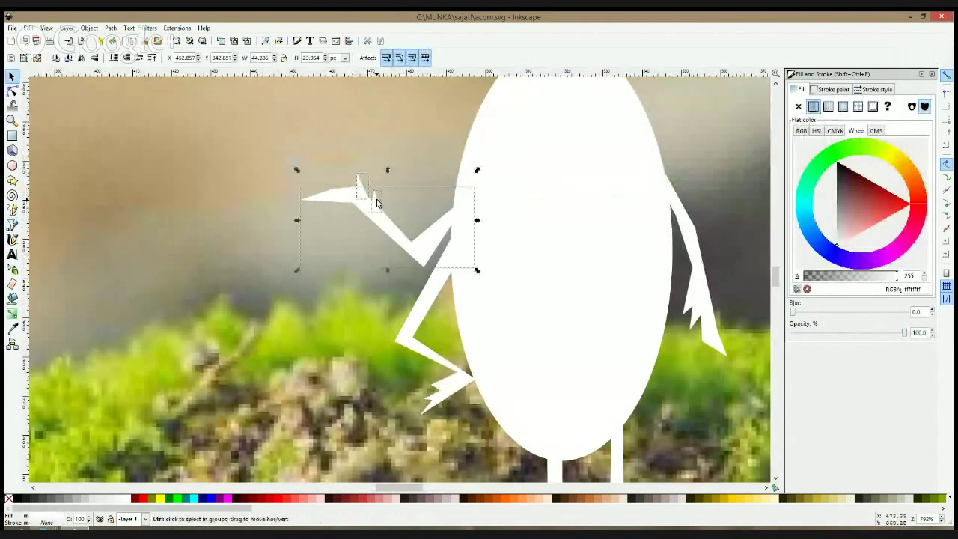
Open the hanging arm on the acorn house's side for node editing
scroll(376, 201, down, 2)
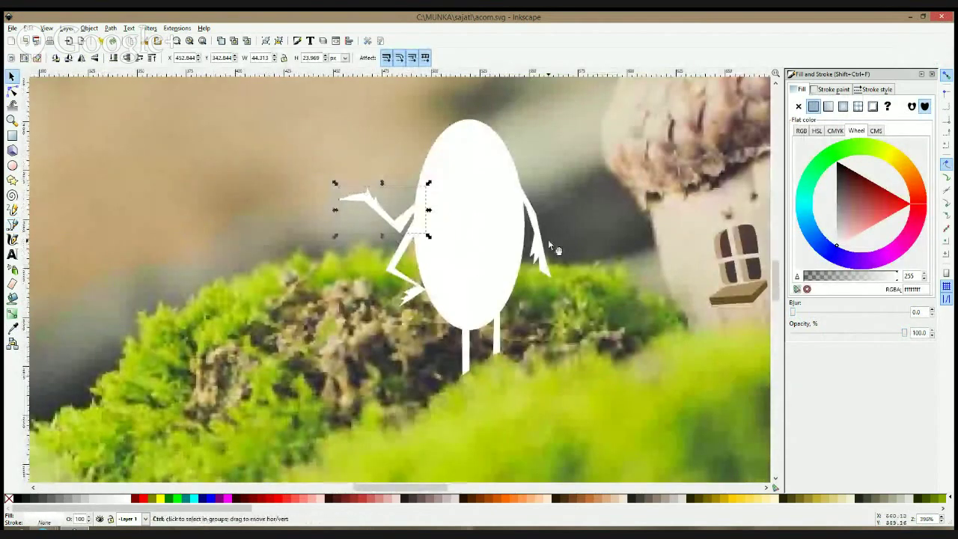
scroll(550, 247, up, 2)
key(F2)
click(516, 190)
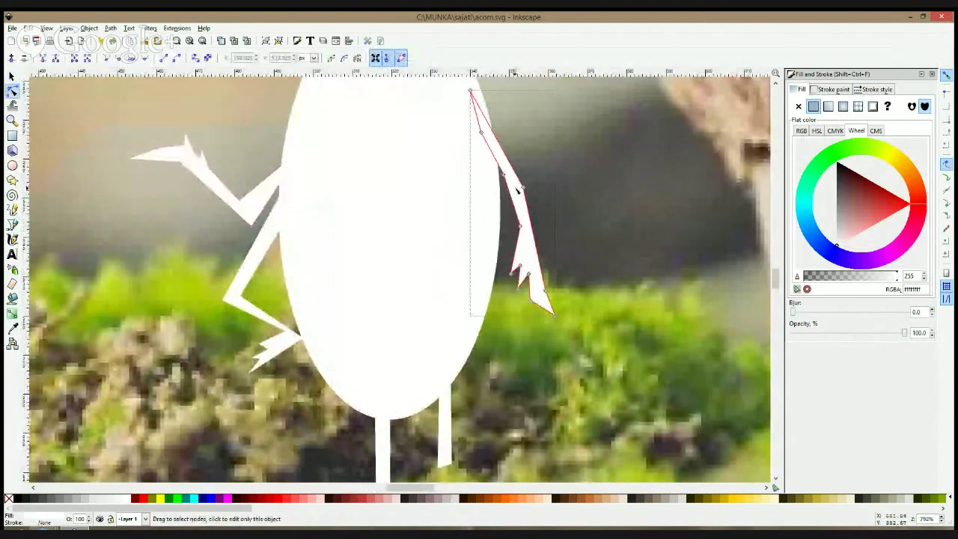
Reshape the inner elbow of the right arm by moving its path node closer to the outer edge
click(516, 190)
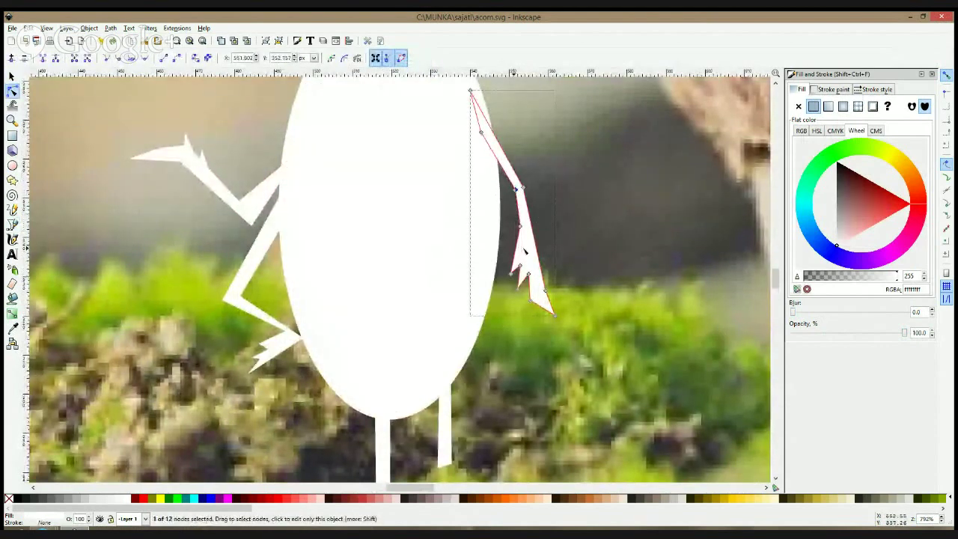
click(12, 224)
click(488, 207)
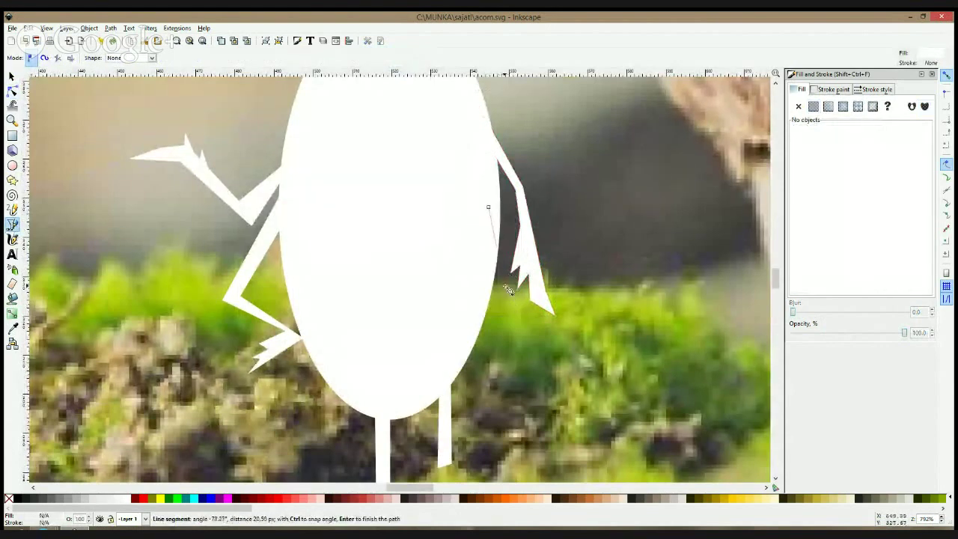
key(space)
Draw a closed white path for a second right limb with jagged fingers, reaching up and outward from the body's right edge
click(13, 225)
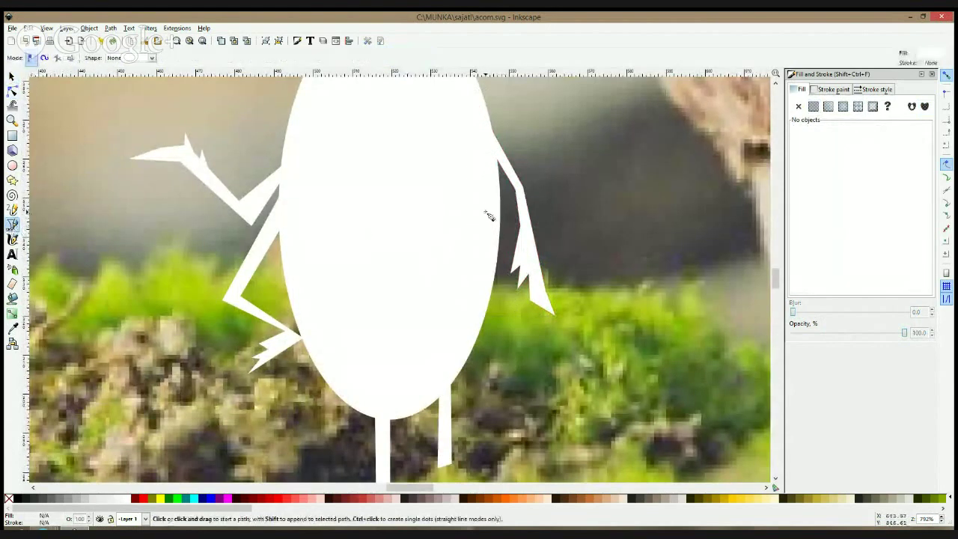
click(494, 194)
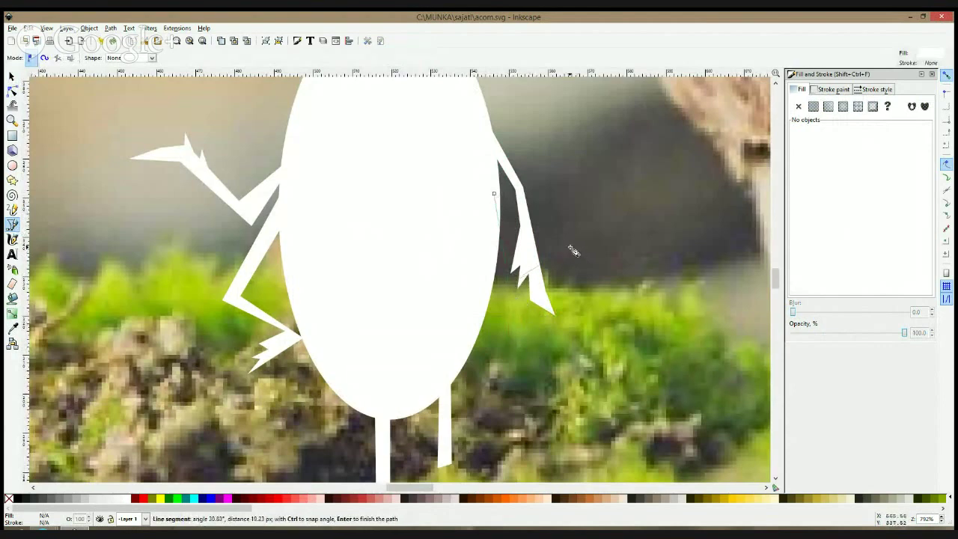
click(568, 243)
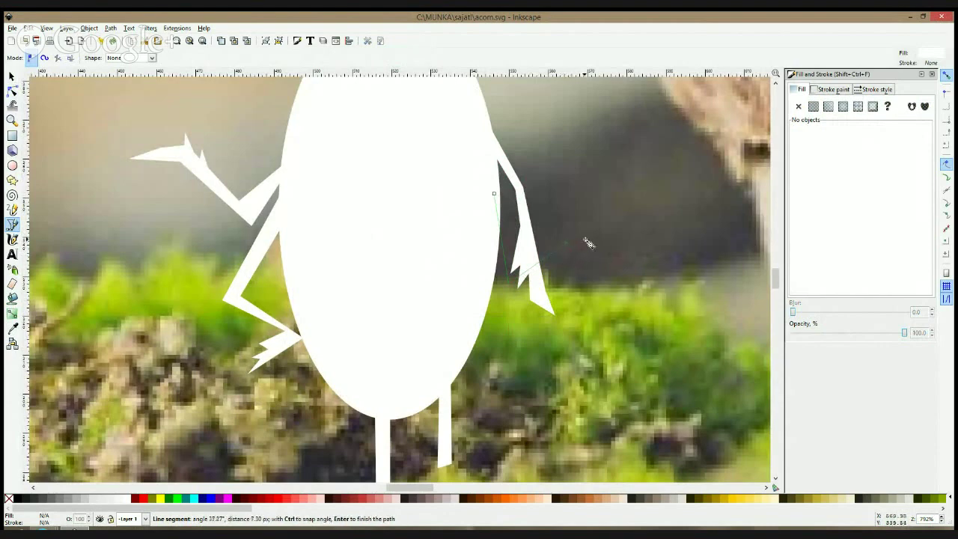
click(597, 255)
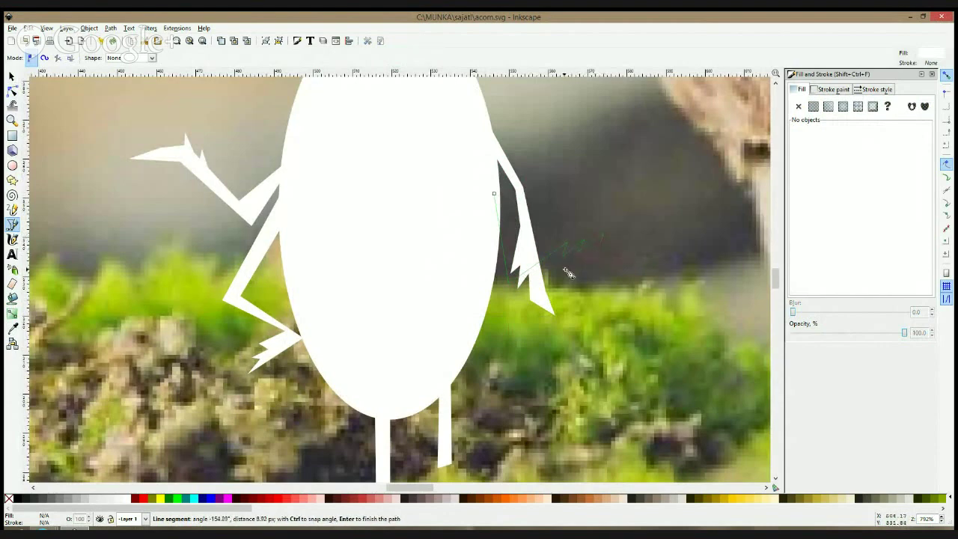
click(505, 293)
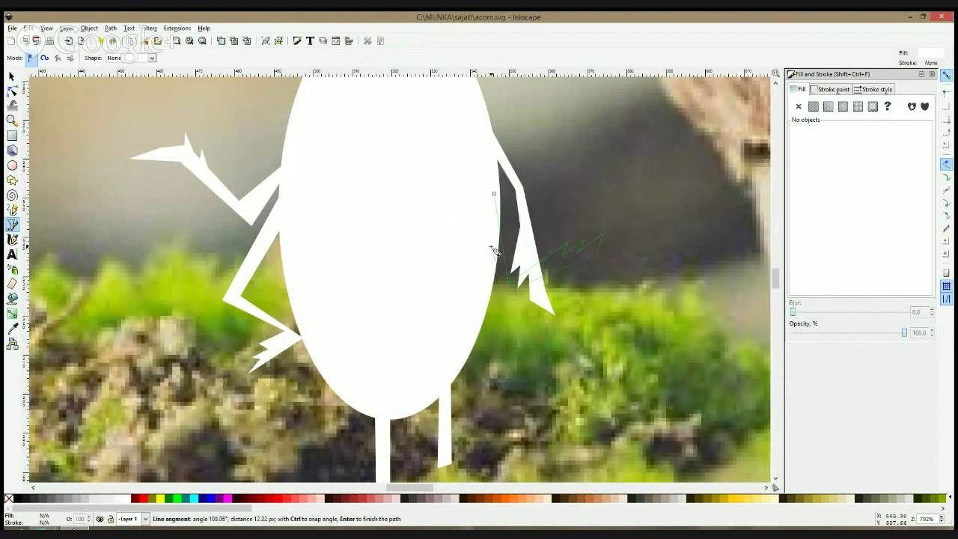
click(494, 193)
key(s)
scroll(532, 236, down, 4)
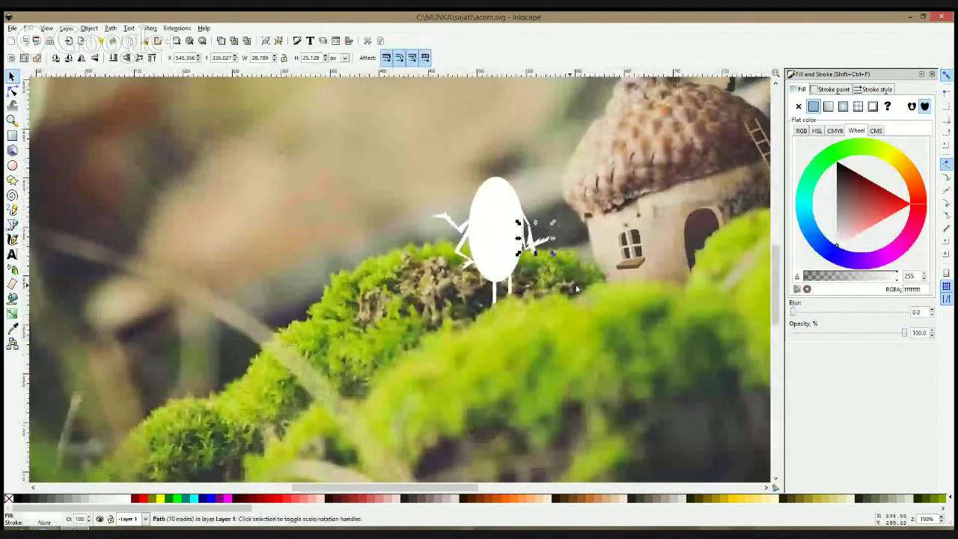
scroll(568, 284, down, 2)
click(209, 281)
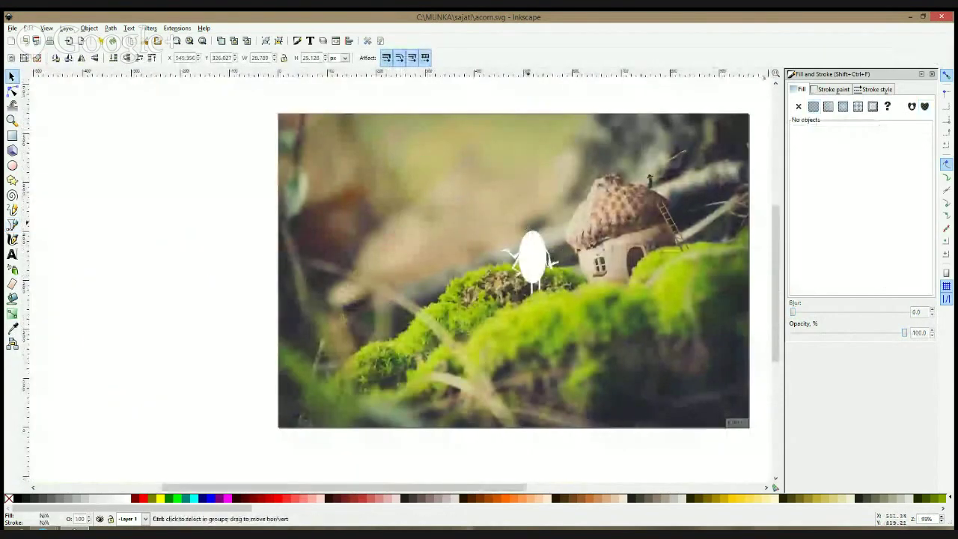
Convert the body ellipse to a path and pull its left node inward to narrow the body
scroll(530, 217, up, 3)
click(546, 284)
key(n)
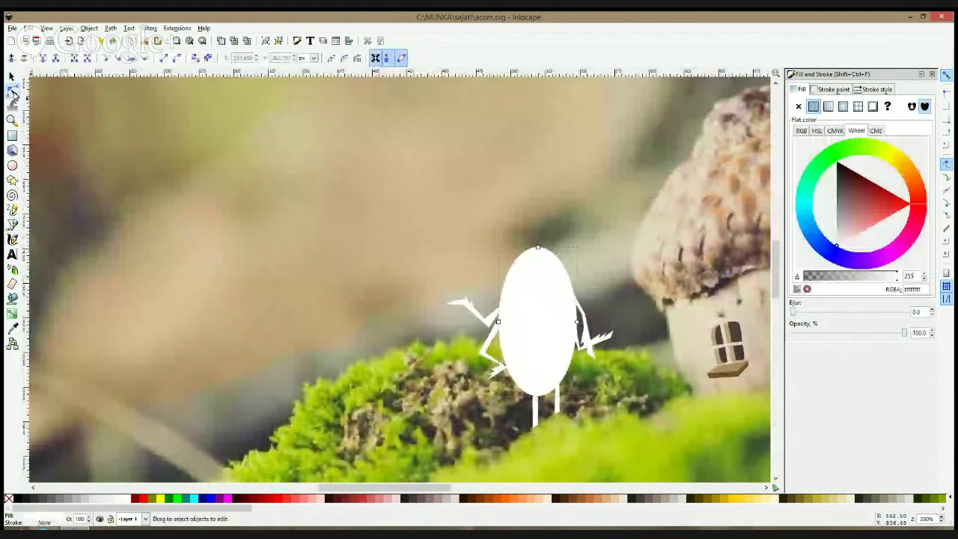
key(ctrl+shift+c)
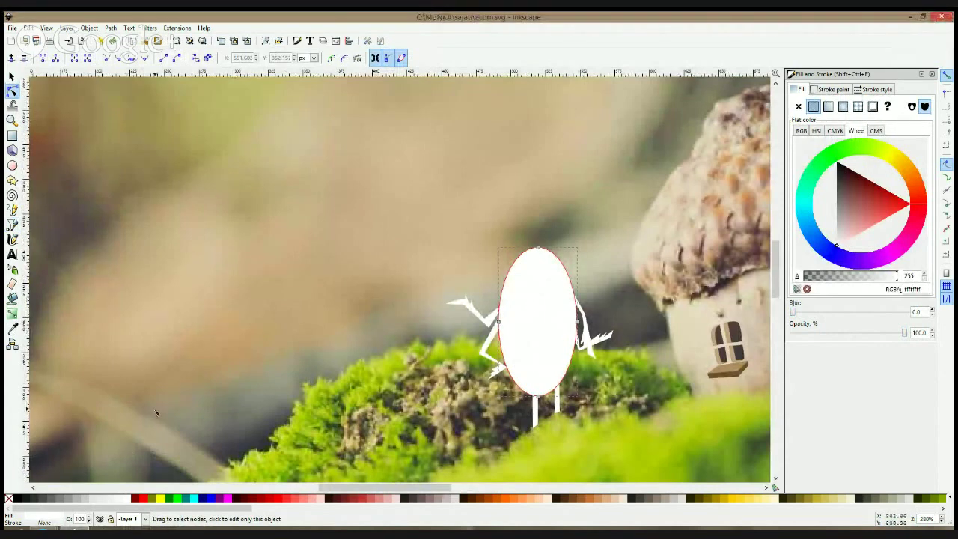
drag(499, 322, 515, 323)
Move both left limbs together inward so they attach to the narrowed body
key(s)
click(487, 324)
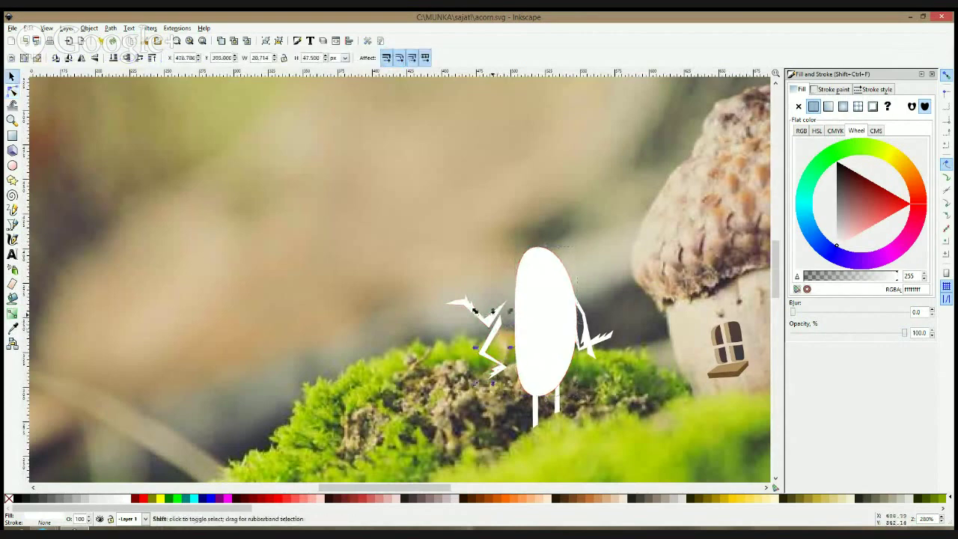
shift+click(487, 324)
key(F1)
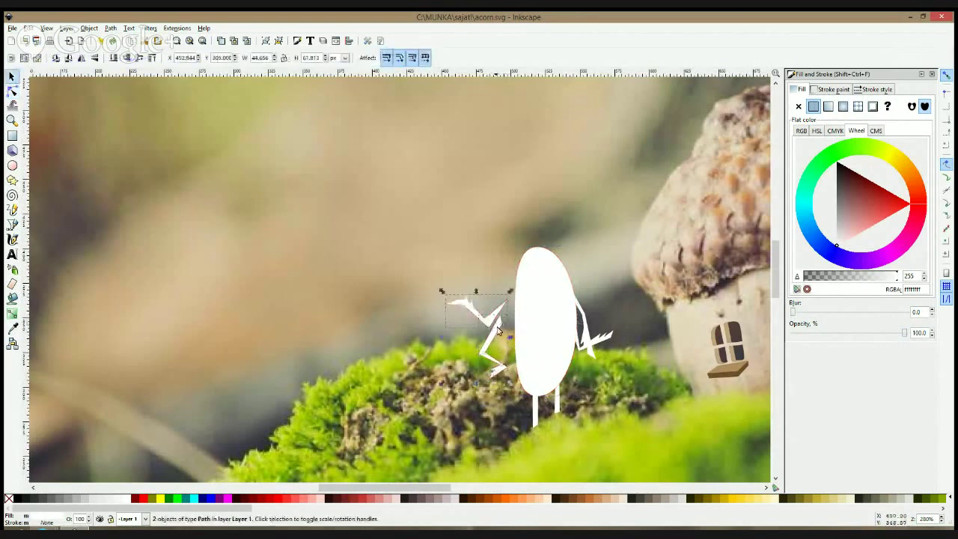
drag(494, 326, 512, 330)
Insert two nodes on the body's upper-right edge and shape a small notch there, raising the top node slightly
click(567, 278)
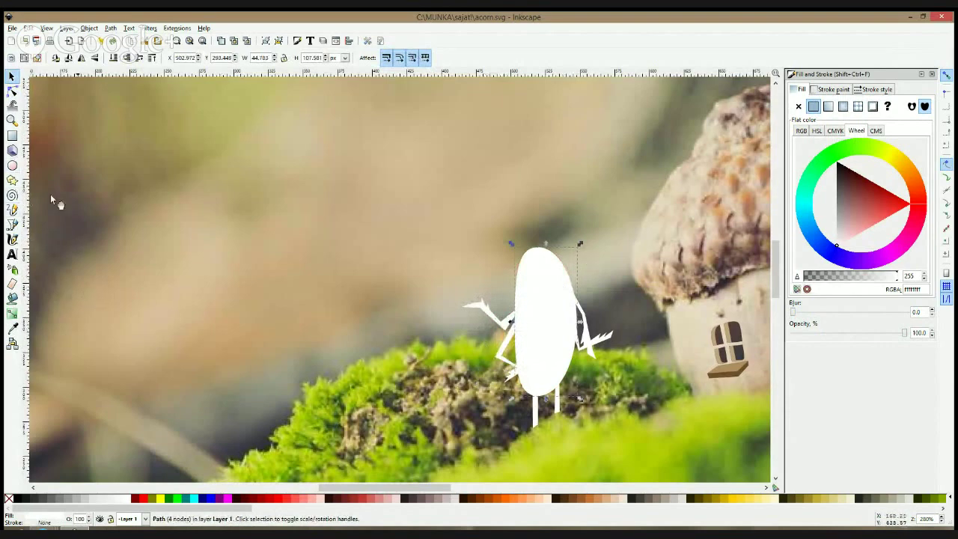
click(12, 90)
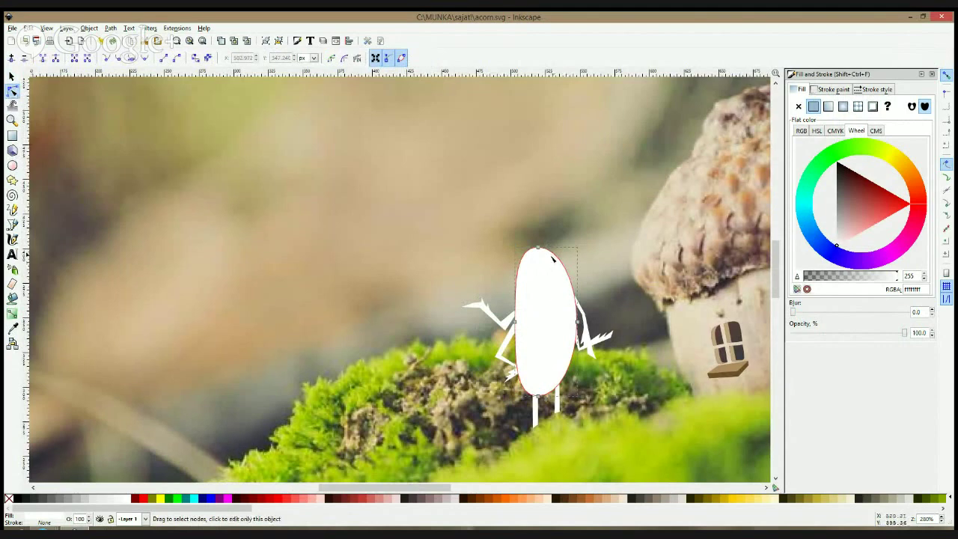
scroll(553, 258, up, 2)
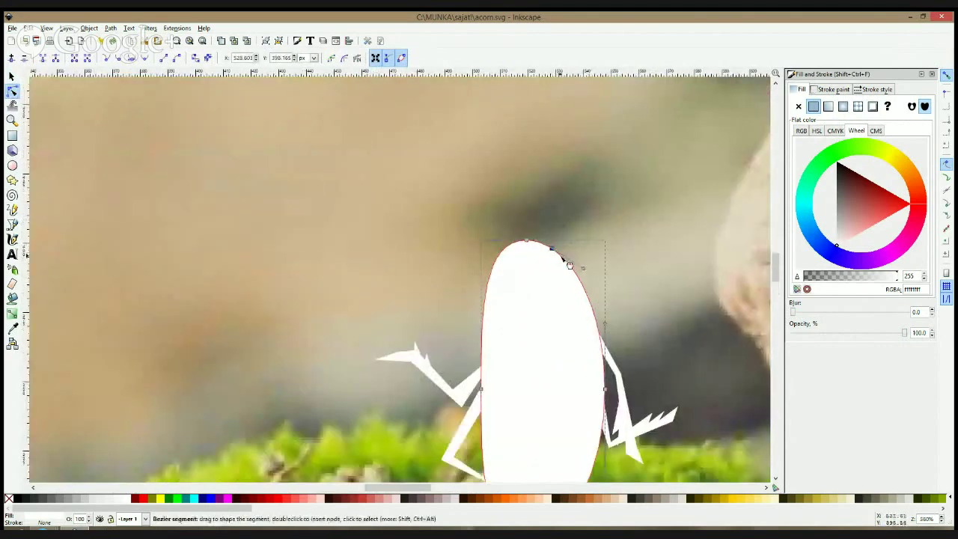
click(552, 250)
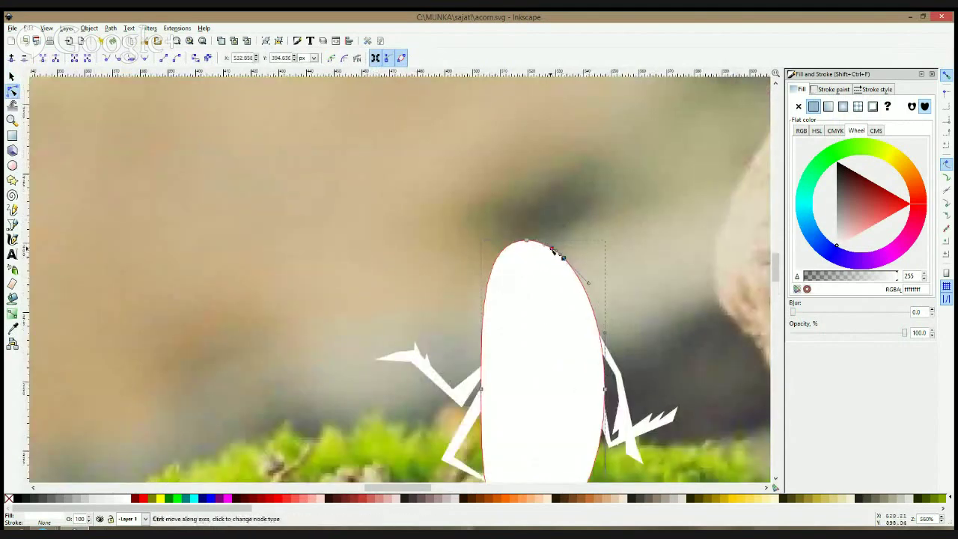
drag(553, 251, 526, 237)
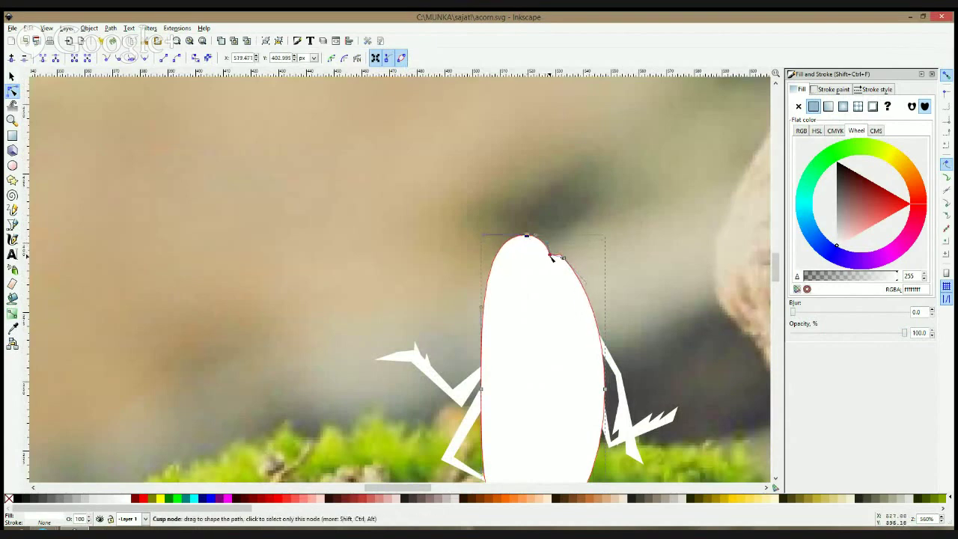
drag(564, 259, 561, 256)
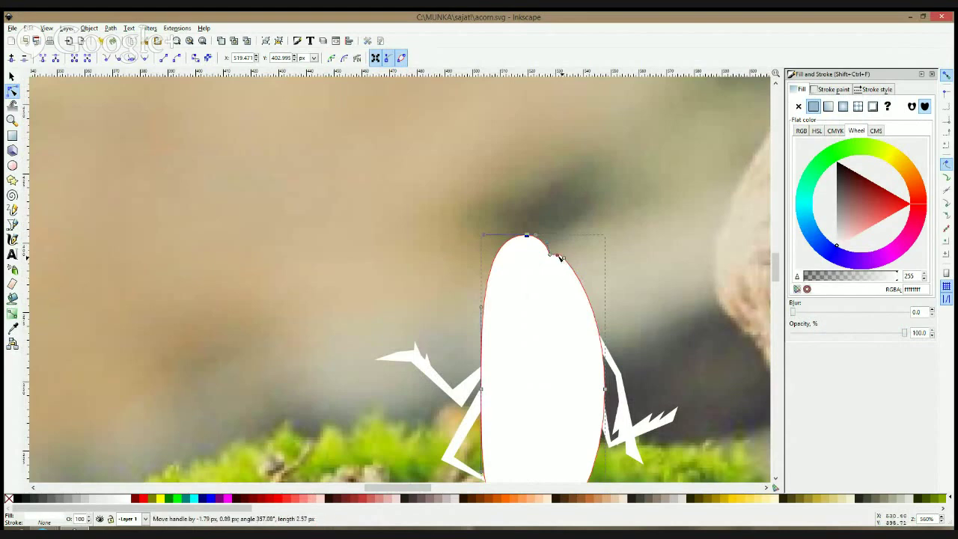
key(F1)
scroll(573, 235, down, 3)
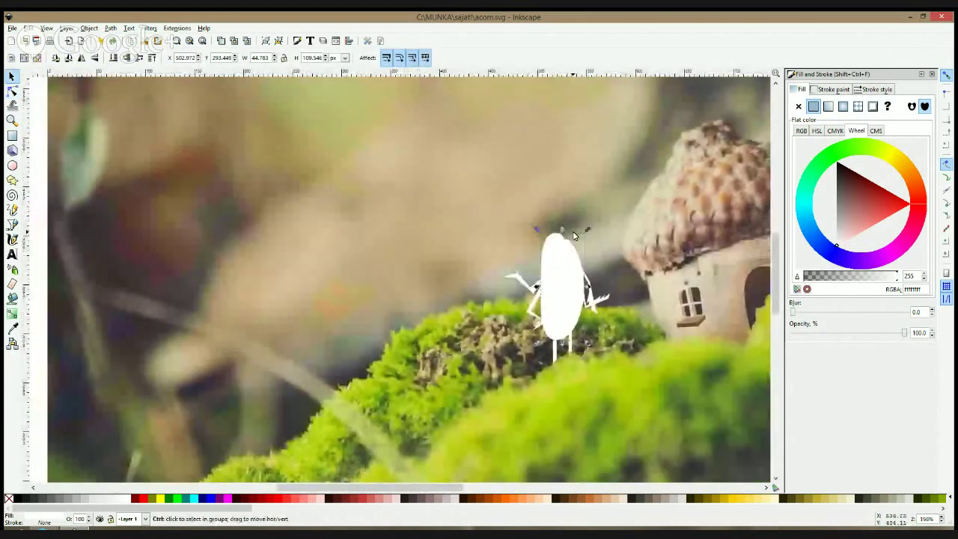
scroll(572, 233, up, 3)
Add a cusp node on the body's upper-left edge, raise the top node and bend the handles to form a rounded head
click(12, 90)
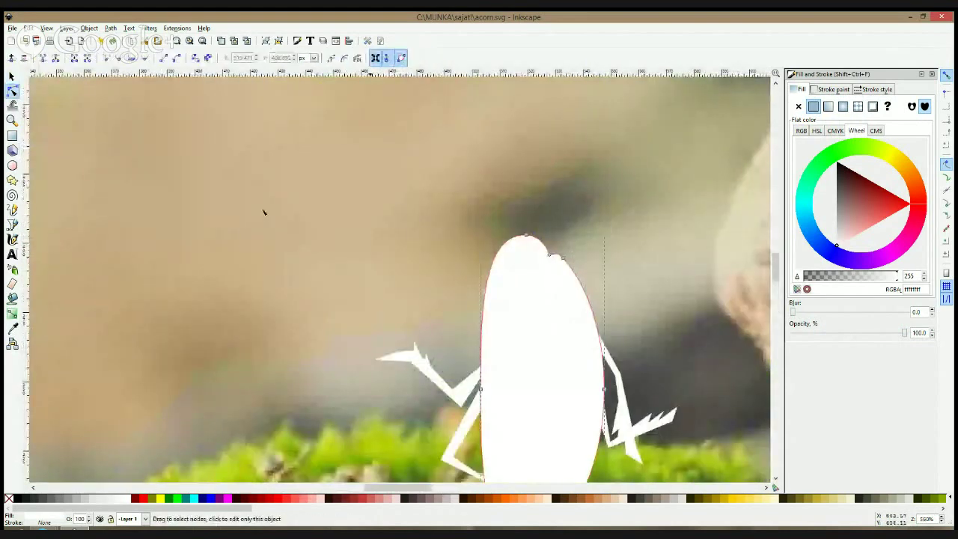
double_click(484, 306)
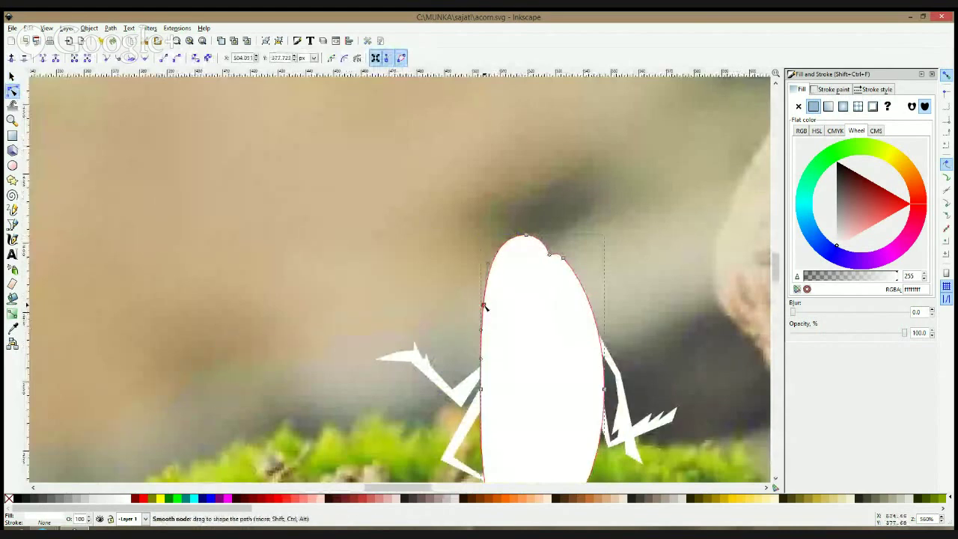
ctrl+click(484, 306)
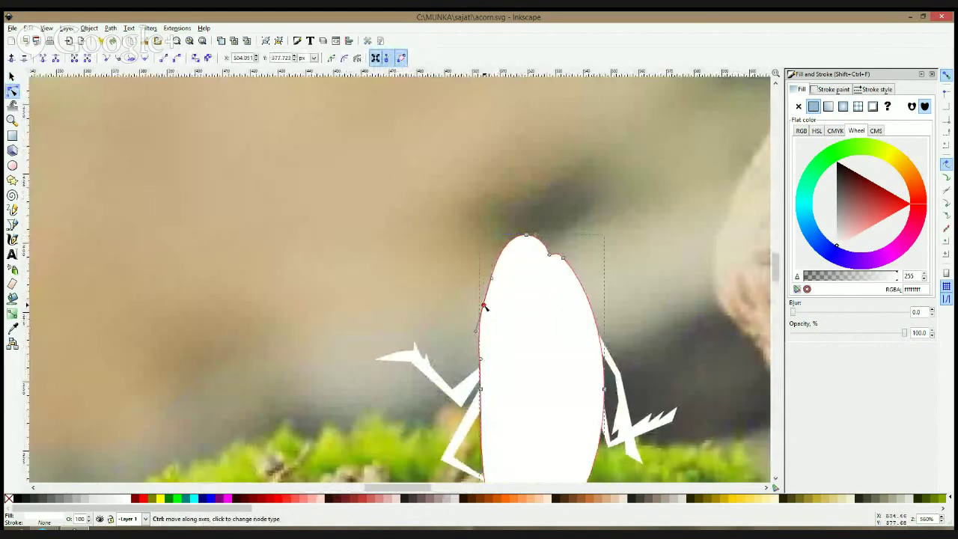
drag(491, 279, 459, 245)
drag(527, 235, 487, 181)
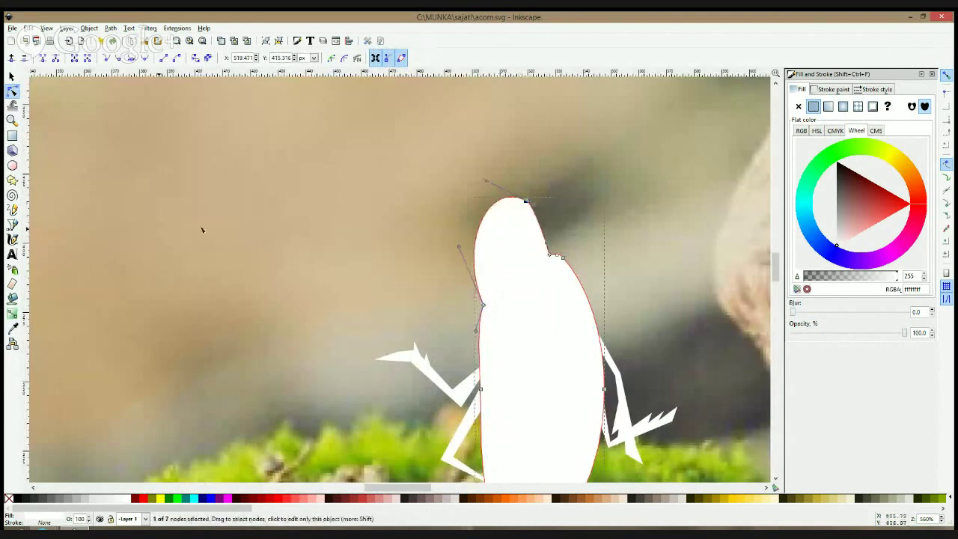
click(12, 224)
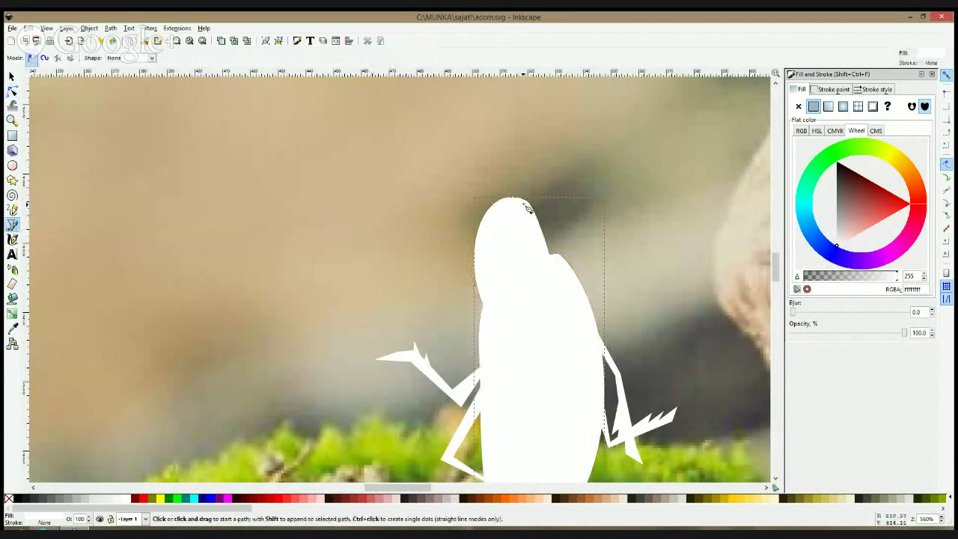
scroll(528, 208, down, 2)
scroll(516, 224, up, 3)
scroll(522, 301, up, 1)
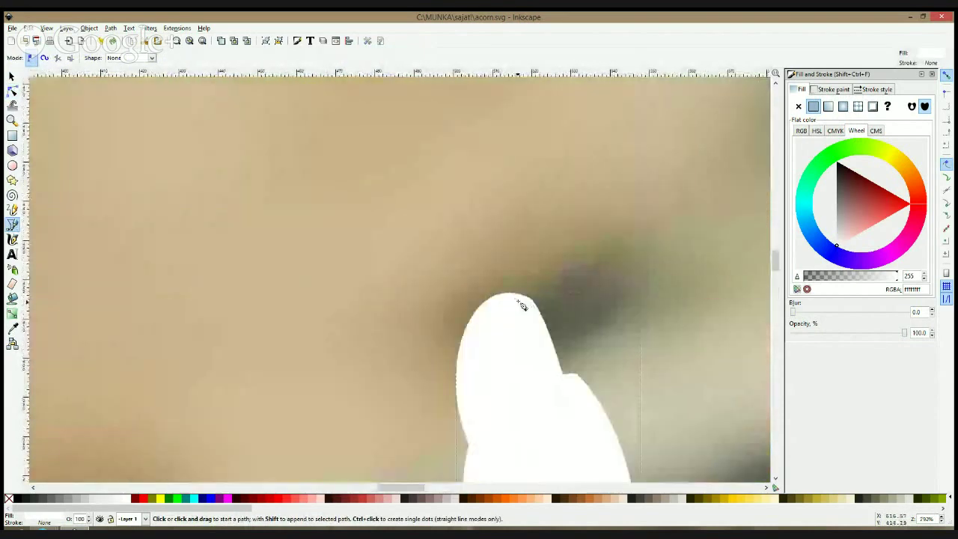
click(516, 301)
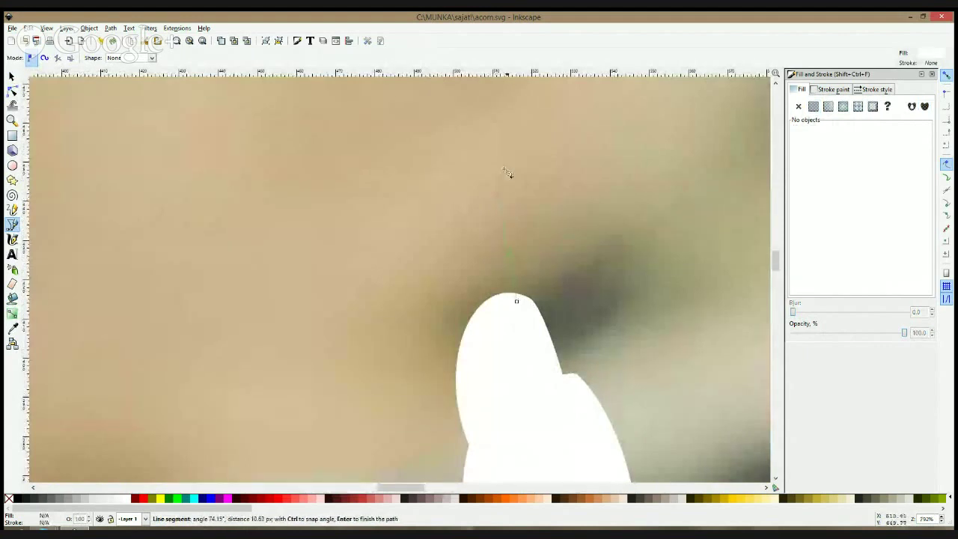
key(space)
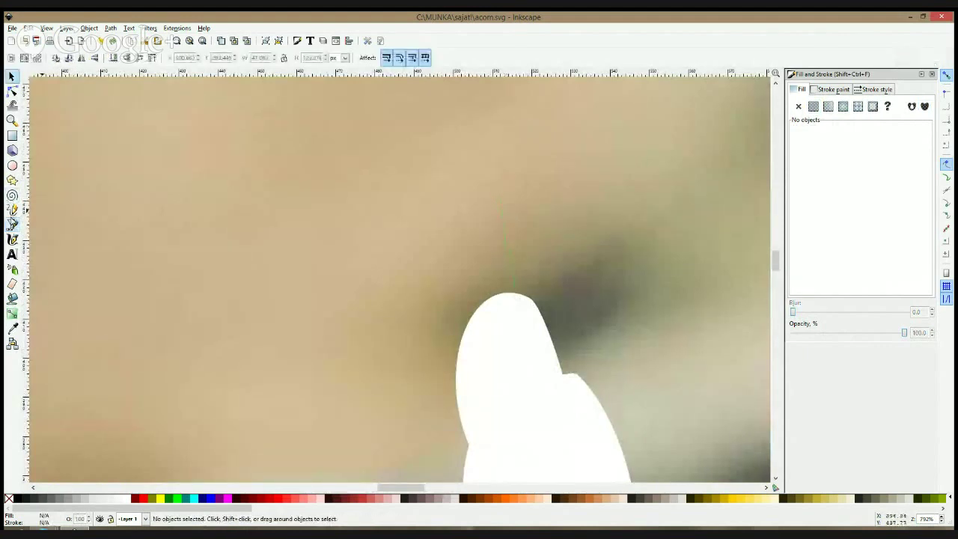
Draw a closed, thin antenna segment with a forked tip rising from the top of the head
click(12, 225)
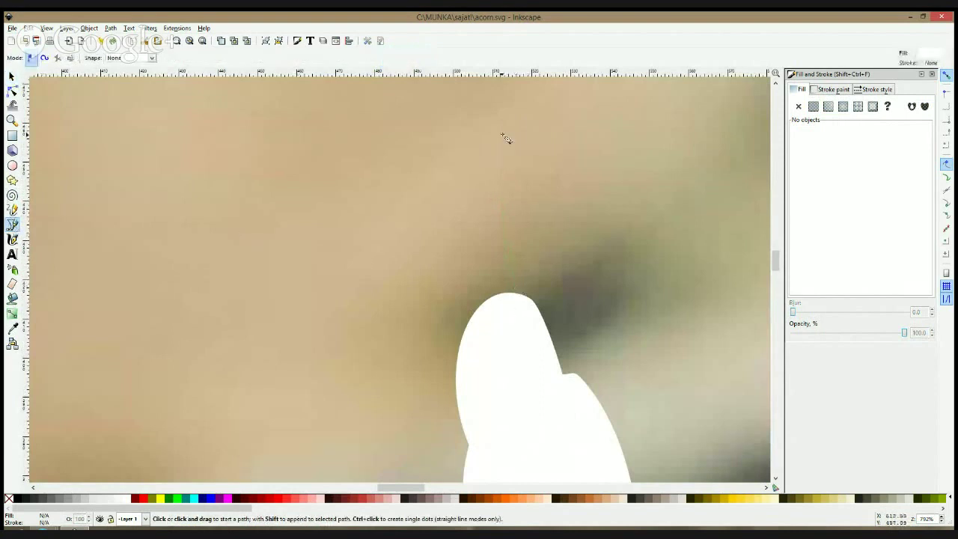
click(502, 298)
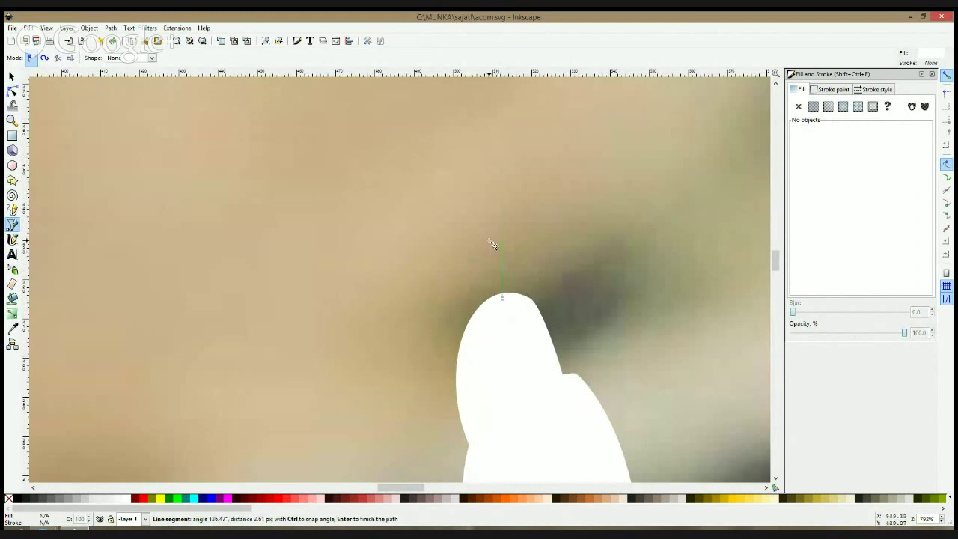
click(491, 243)
click(503, 301)
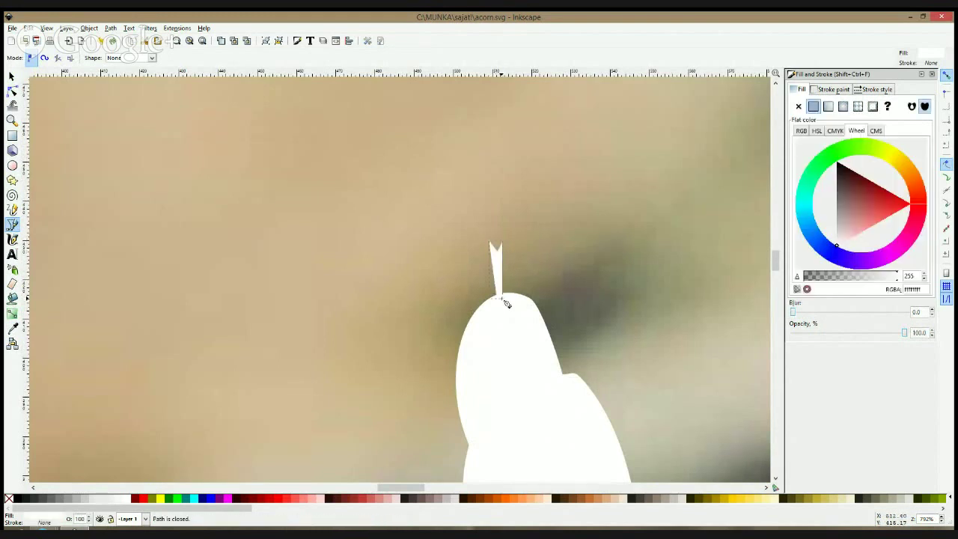
Duplicate the antenna segment and stack the slightly tilted copies end to end above the head to form one long antenna
key(s)
key(ctrl+d)
drag(498, 265, 534, 130)
click(495, 224)
key(ctrl+d)
scroll(578, 197, down, 3)
click(604, 244)
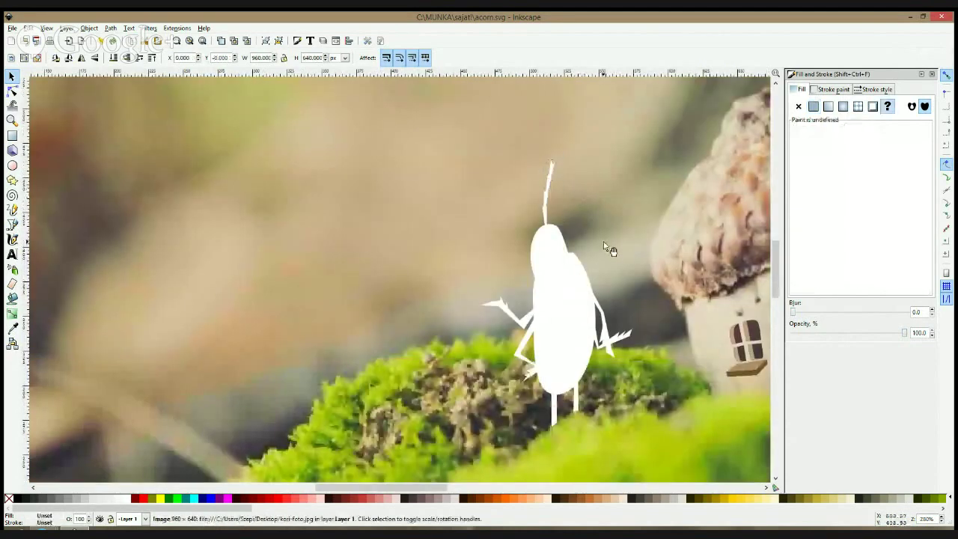
scroll(592, 198, down, 4)
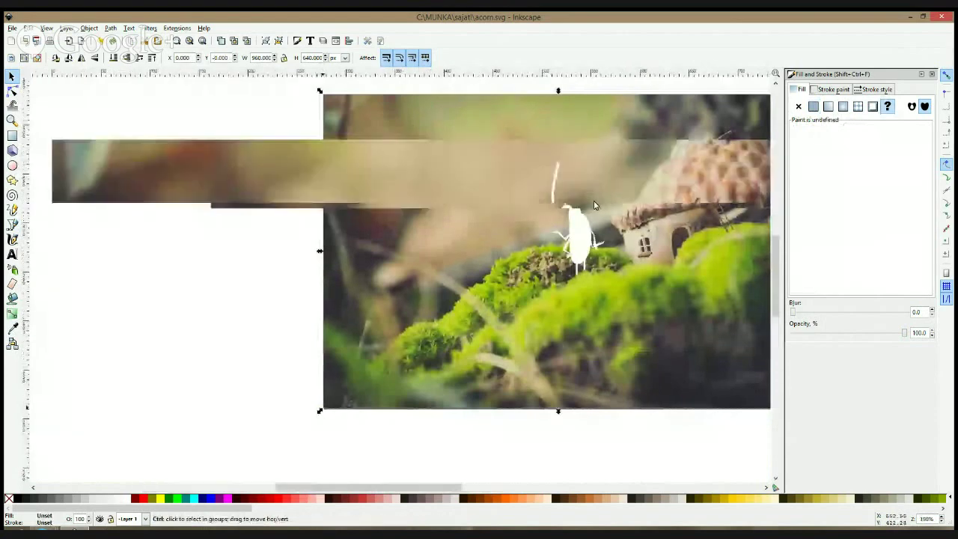
scroll(595, 202, up, 4)
Rotate the topmost antenna segment slightly clockwise so the antenna's tip bends outward
click(542, 160)
scroll(544, 163, up, 2)
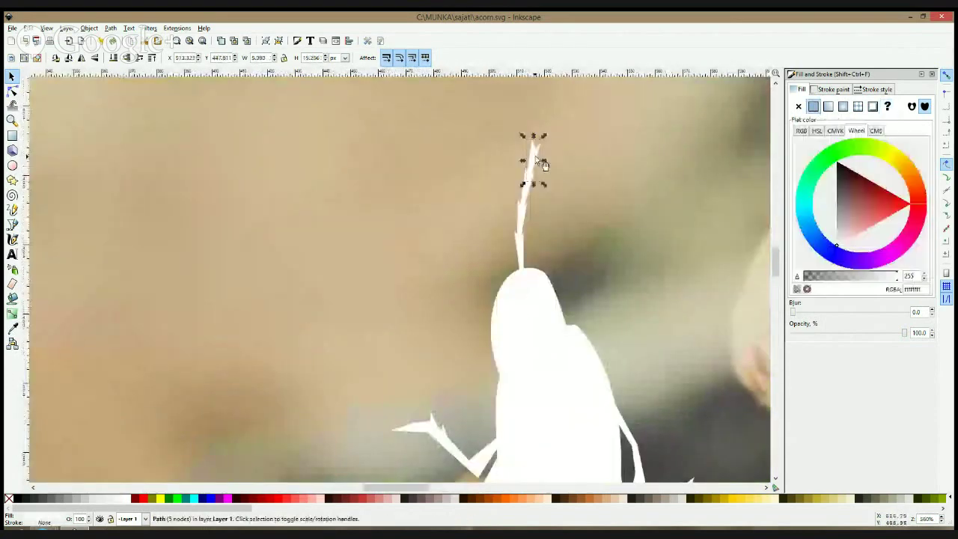
click(537, 153)
drag(546, 137, 548, 147)
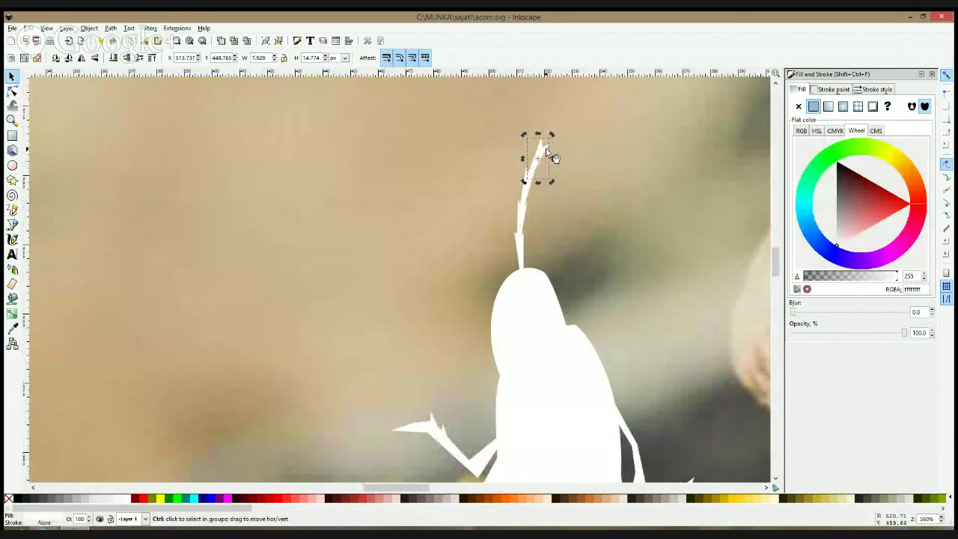
Raise the forked-tip nodes of the topmost antenna segment to lengthen it
click(12, 89)
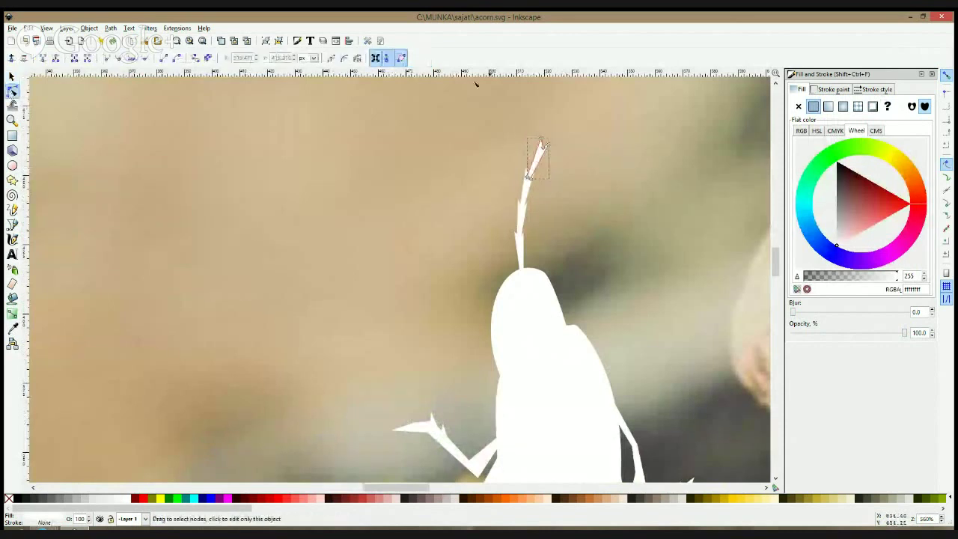
click(545, 143)
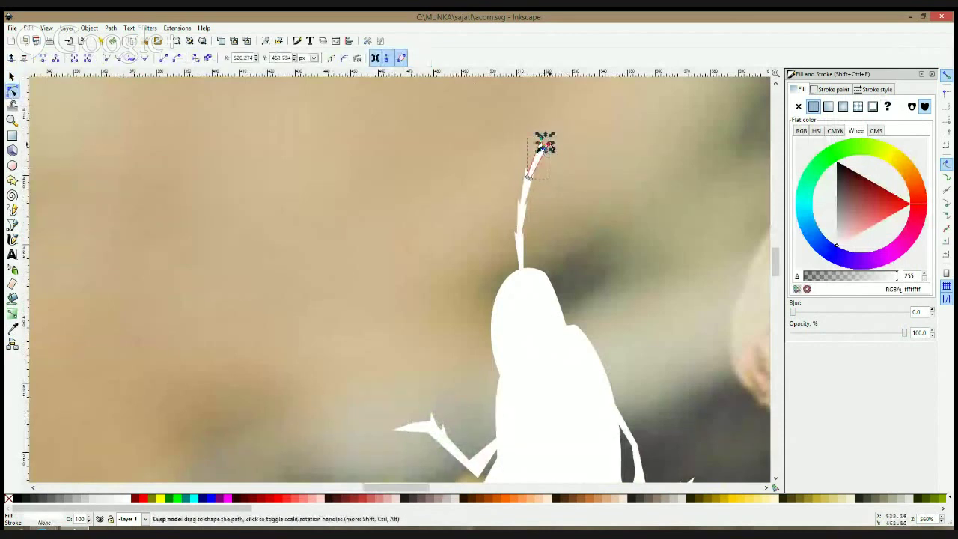
drag(545, 143, 547, 126)
key(s)
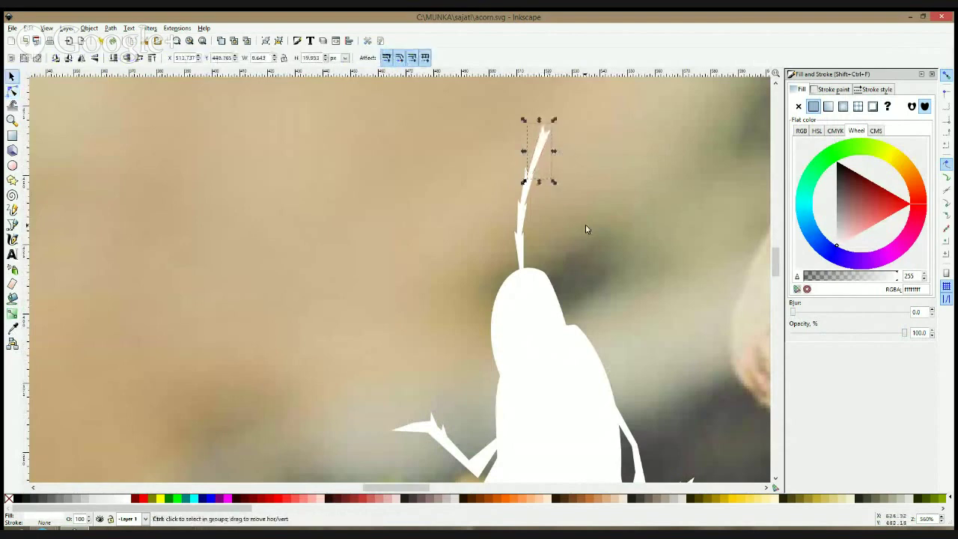
Delete all the stacked antenna segments above the head
shift+click(524, 211)
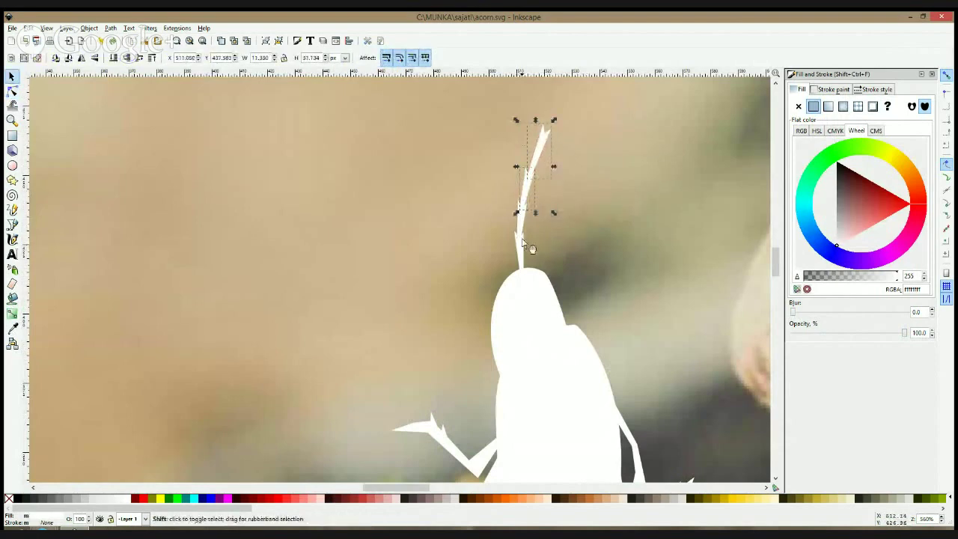
shift+click(521, 247)
shift+click(522, 253)
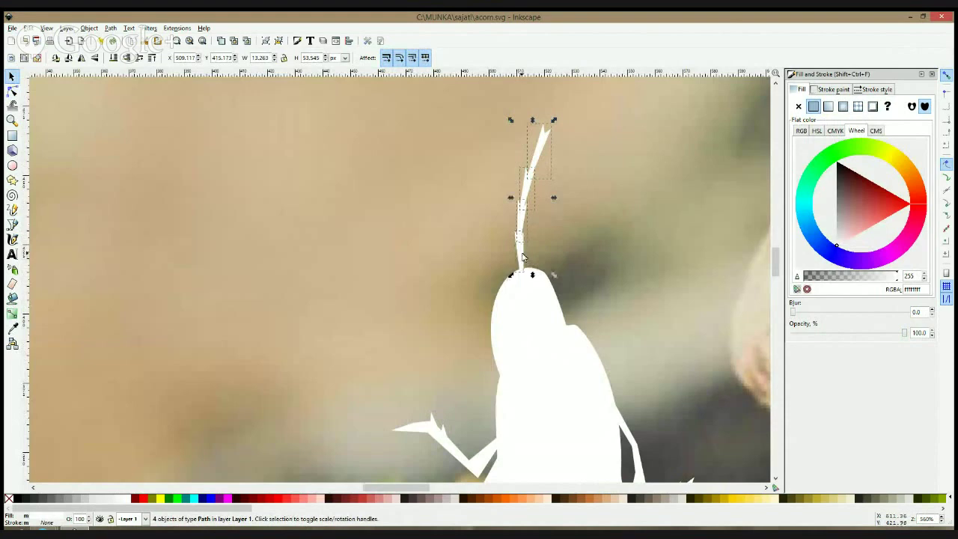
key(Delete)
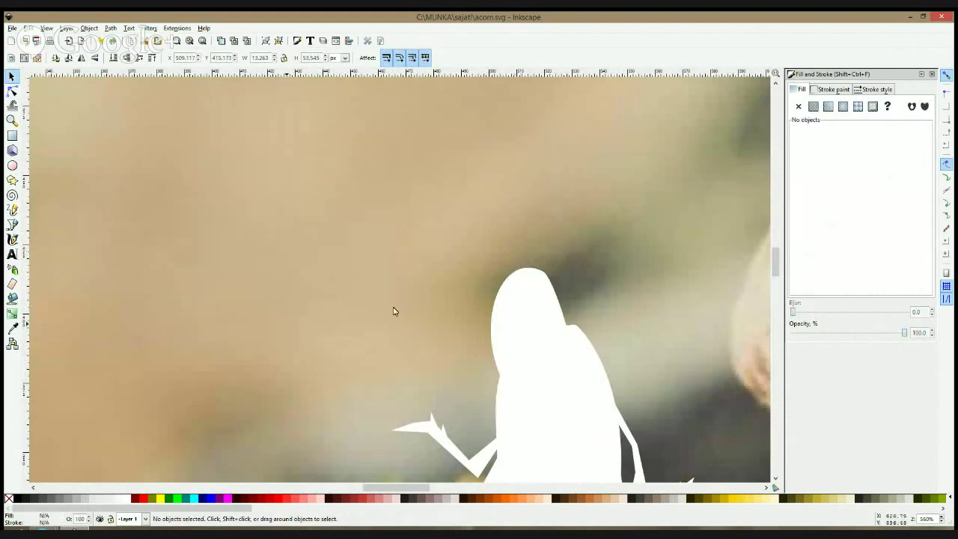
Draw a closed, thin antenna with a bent stalk and three right-pointing prongs at its tip, rising from the top of the head
click(12, 224)
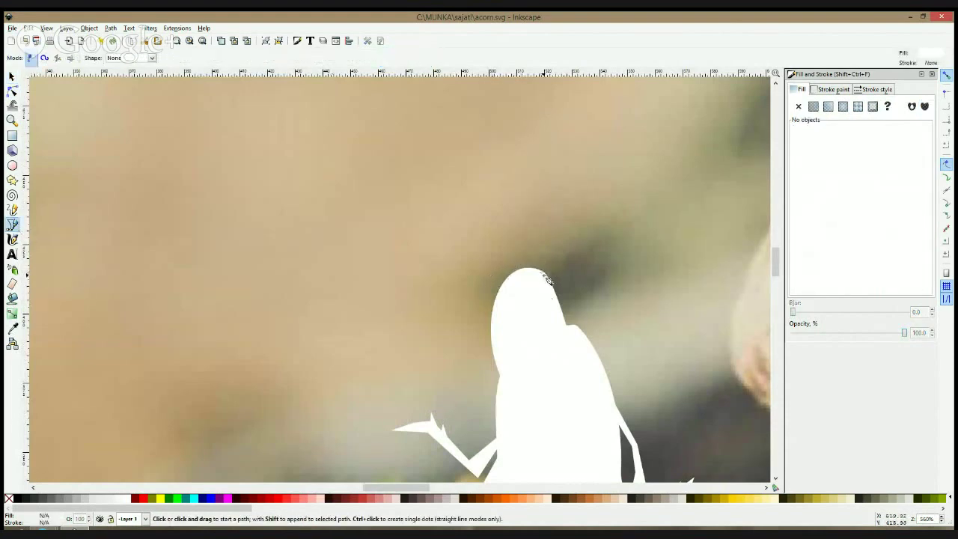
click(545, 275)
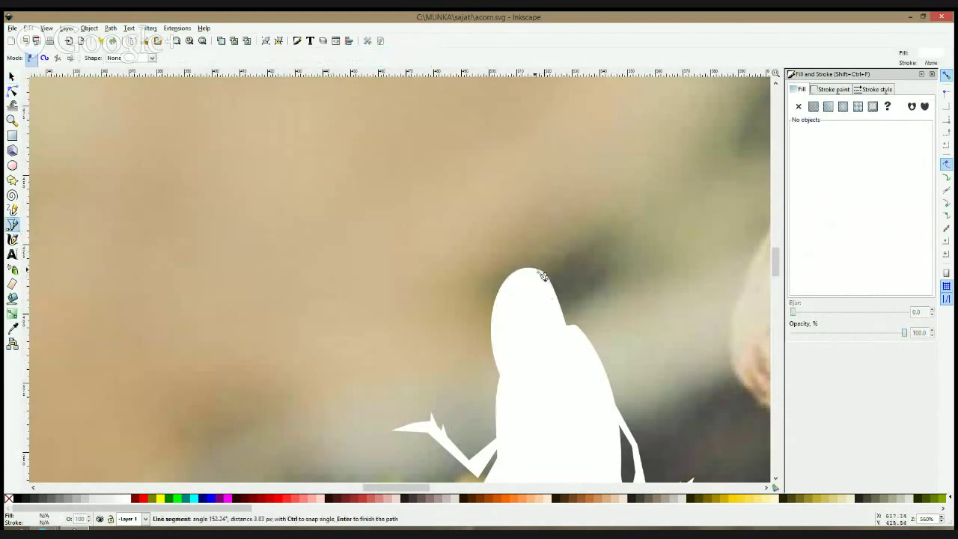
click(512, 126)
click(516, 132)
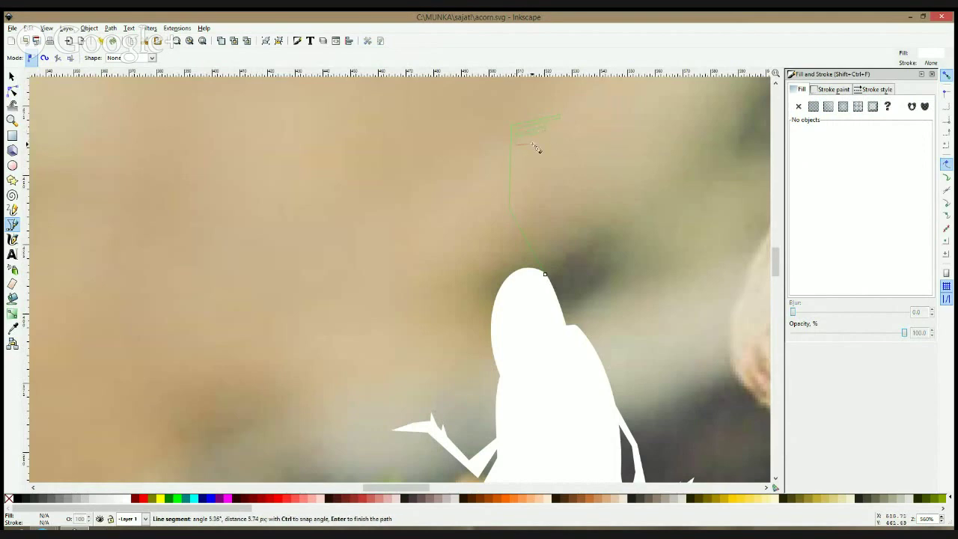
click(536, 147)
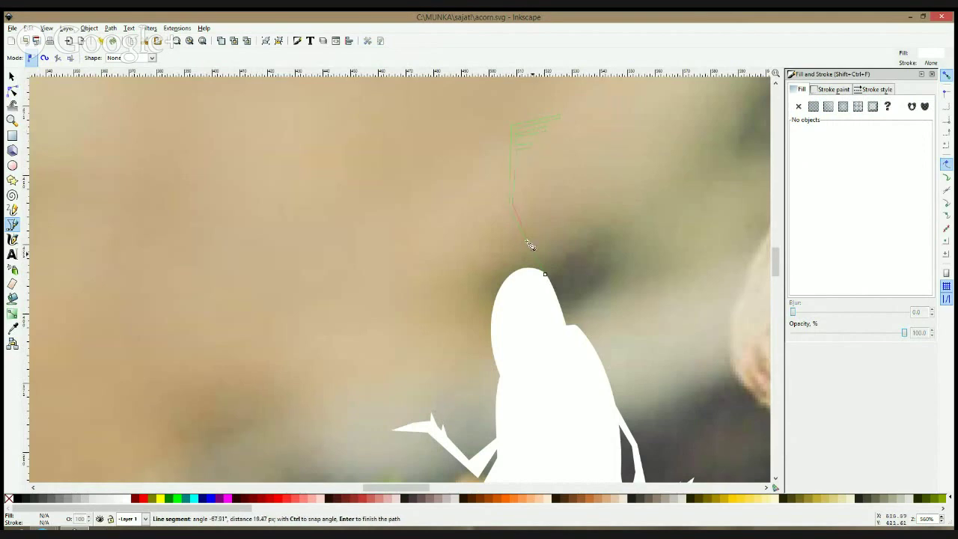
double_click(551, 279)
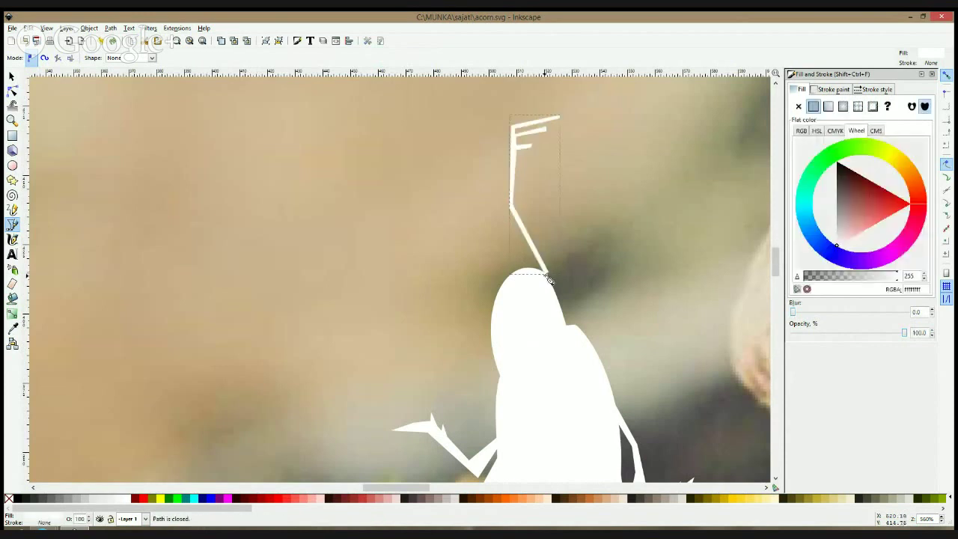
Bend the antenna's straight stalk edges into a smooth curve and shift the antenna slightly so its base sits on the head
key(s)
click(14, 91)
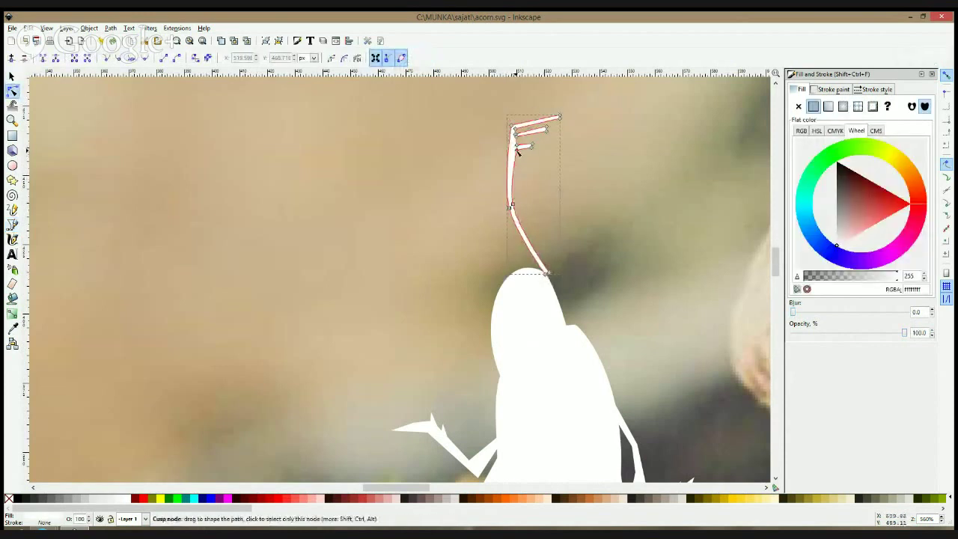
drag(517, 145, 507, 172)
key(s)
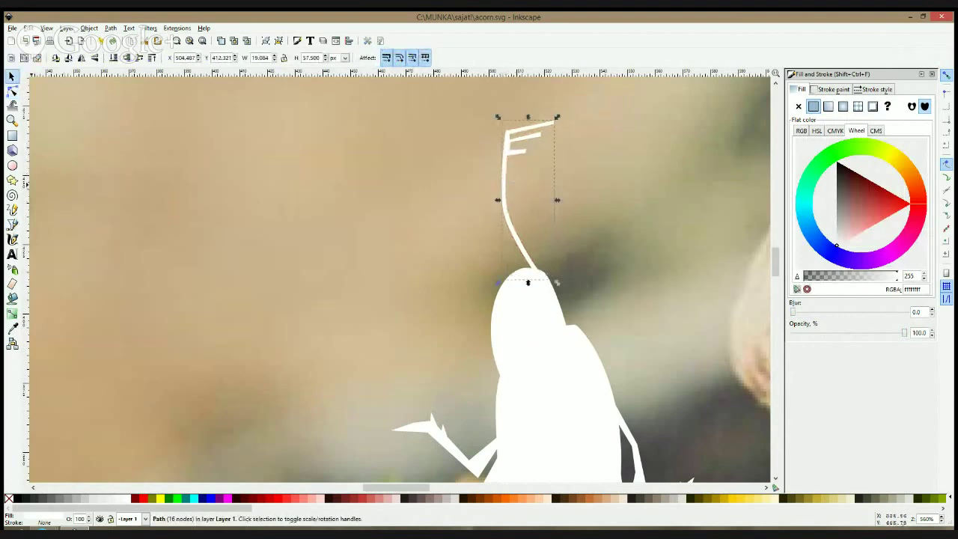
Draw a second closed antenna to the left of the first, with a straight stalk and three left-pointing prongs near its tip
click(12, 224)
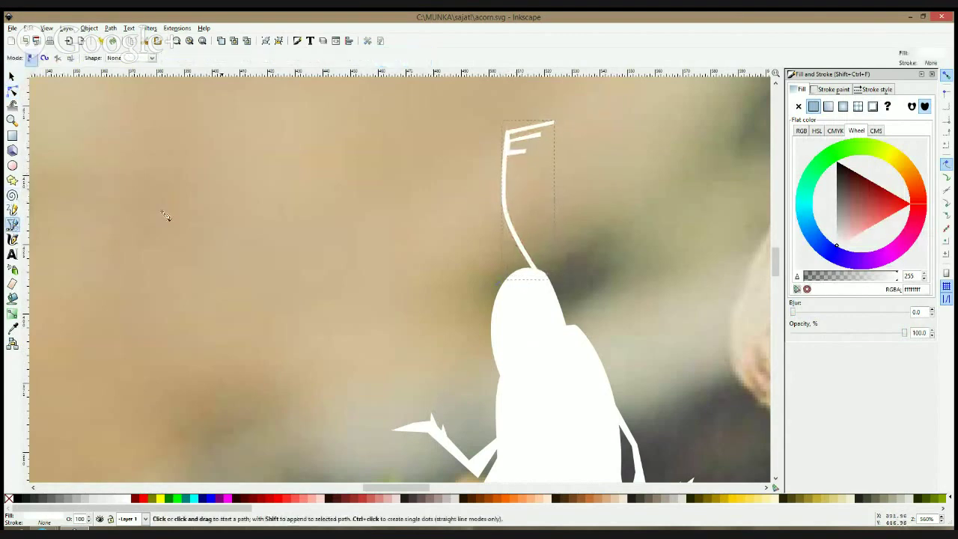
click(491, 155)
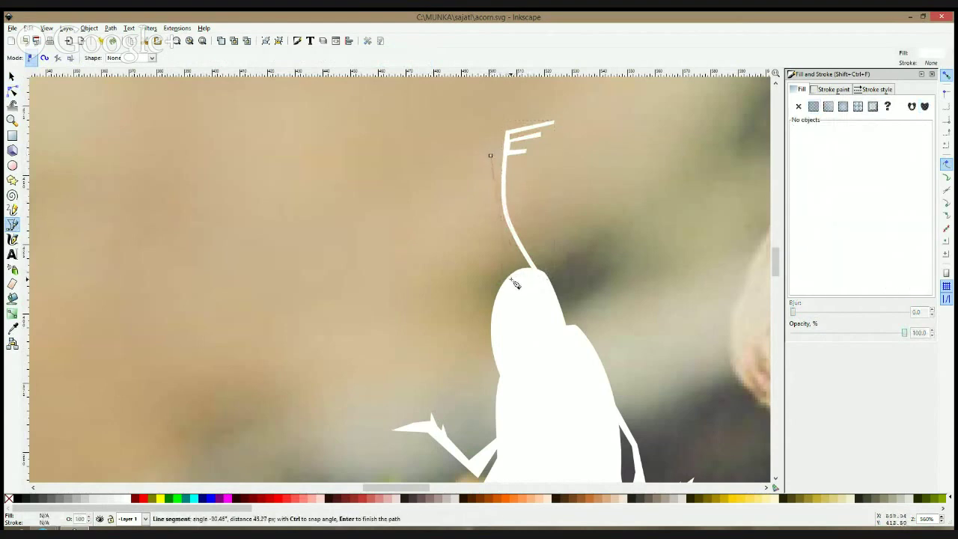
click(494, 199)
click(473, 196)
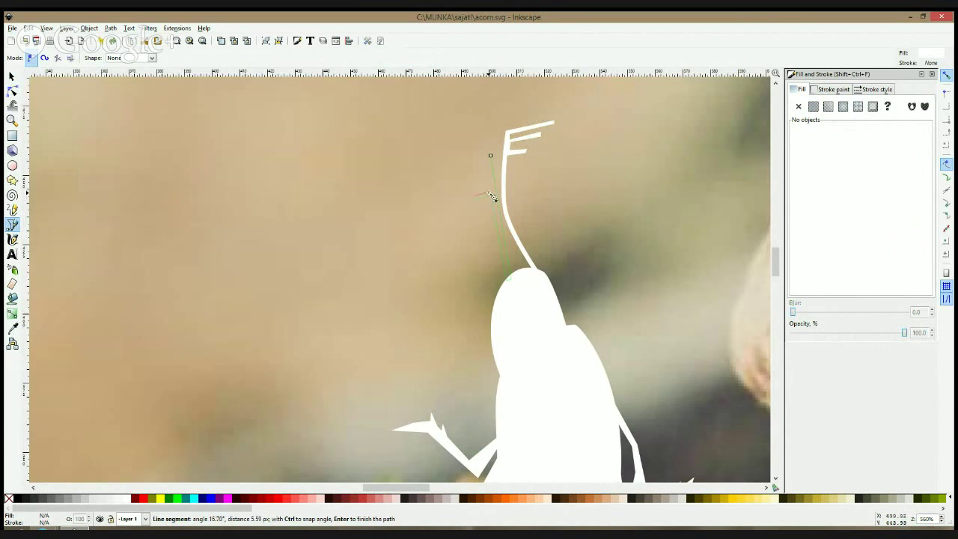
click(490, 194)
click(488, 189)
click(464, 196)
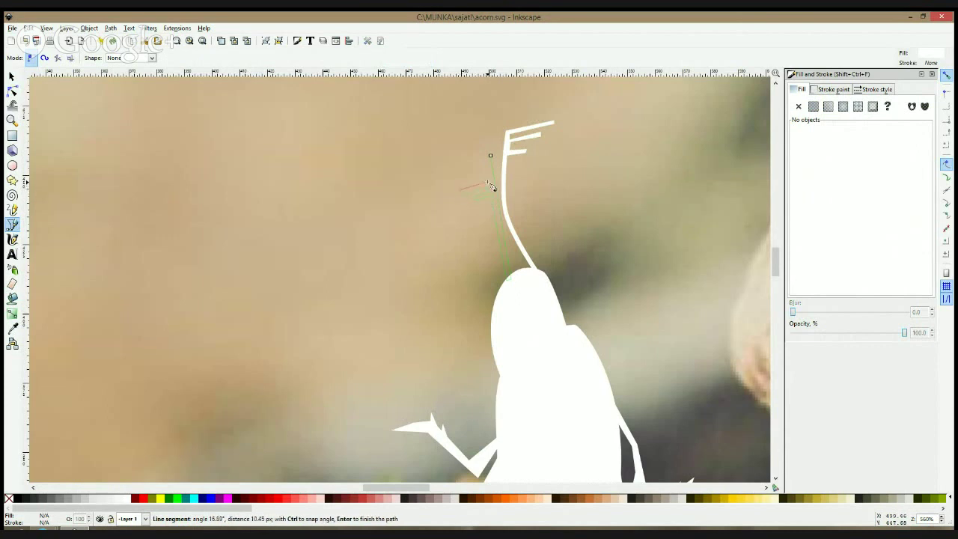
click(485, 180)
click(456, 183)
click(455, 178)
click(486, 173)
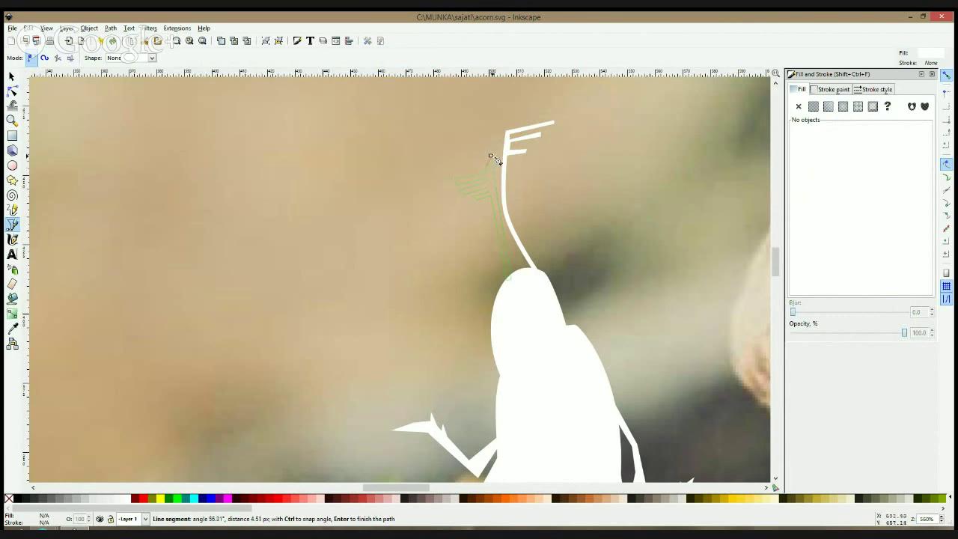
click(491, 156)
Move the left antenna's tip and prong nodes outward to the left and bend its stalk into a curve
click(9, 91)
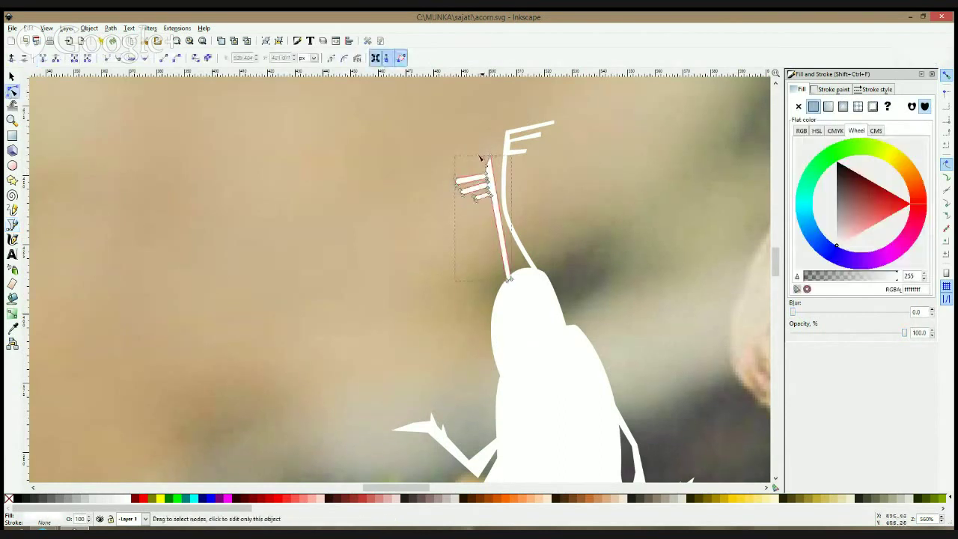
click(489, 161)
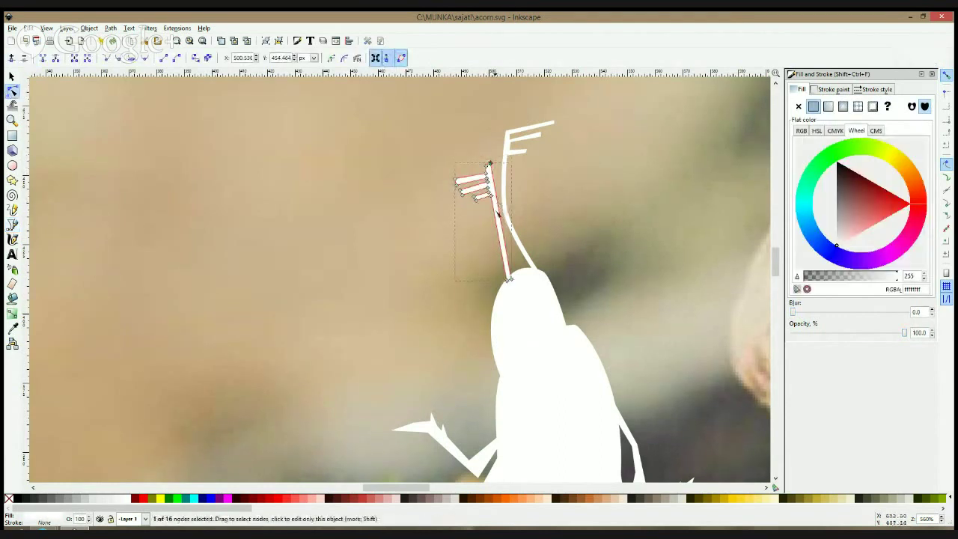
drag(414, 139, 509, 218)
drag(487, 167, 447, 182)
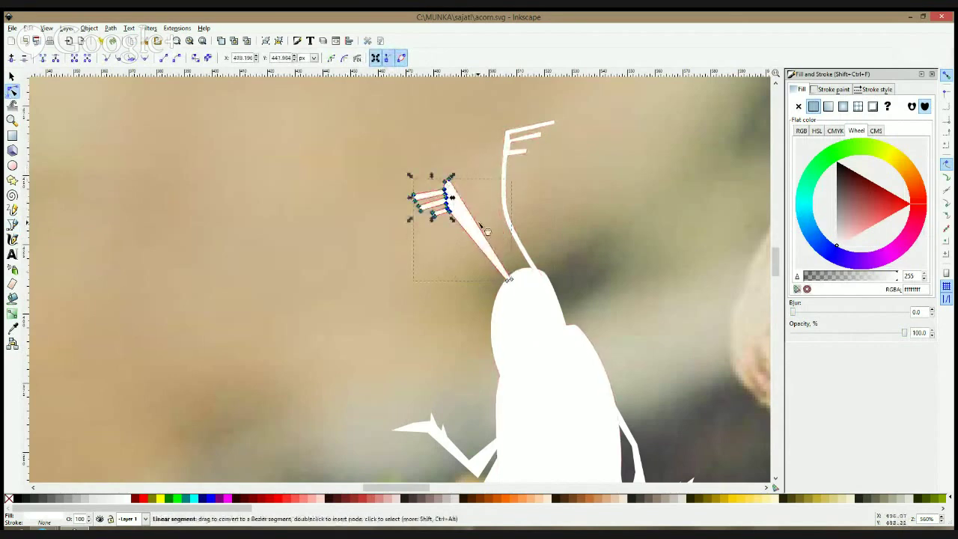
drag(474, 240, 448, 203)
key(s)
Pull the left antenna's base nodes down onto the head and shift the right antenna slightly down and left
click(12, 90)
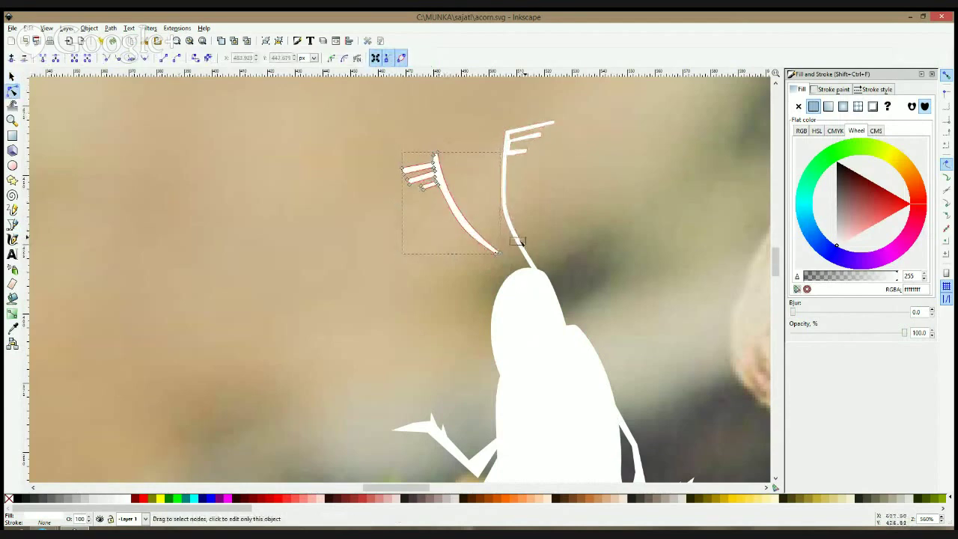
drag(496, 252, 510, 289)
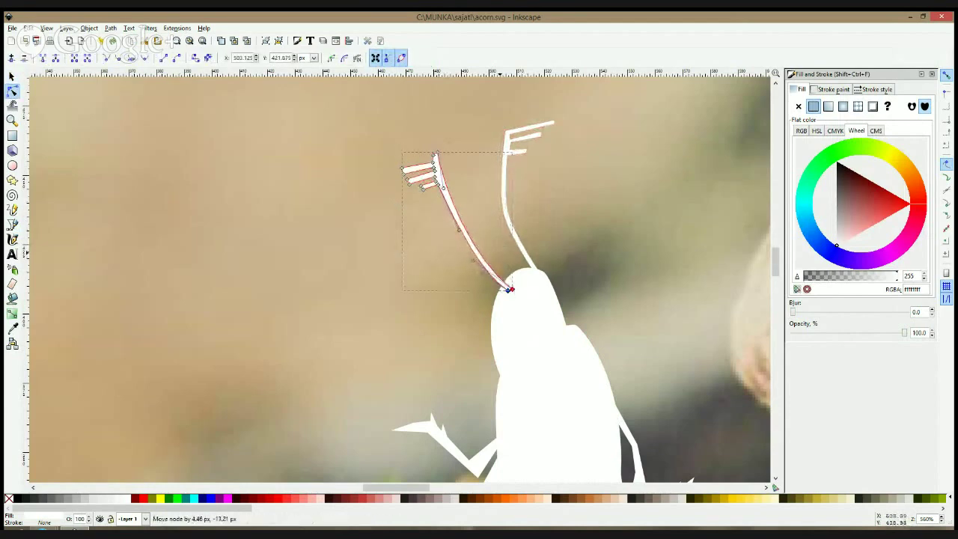
key(s)
drag(510, 225, 505, 234)
scroll(620, 232, down, 1)
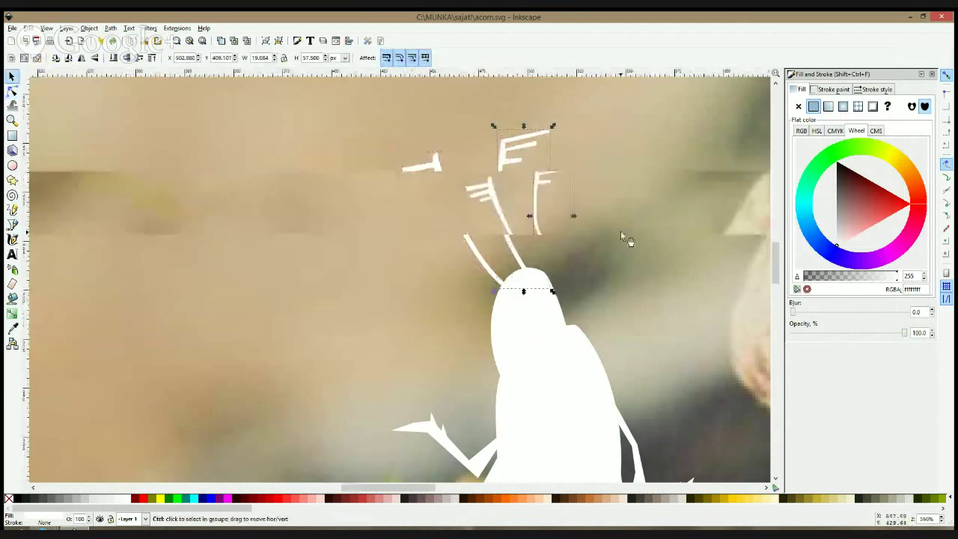
scroll(620, 232, down, 5)
click(332, 258)
drag(596, 257, 409, 255)
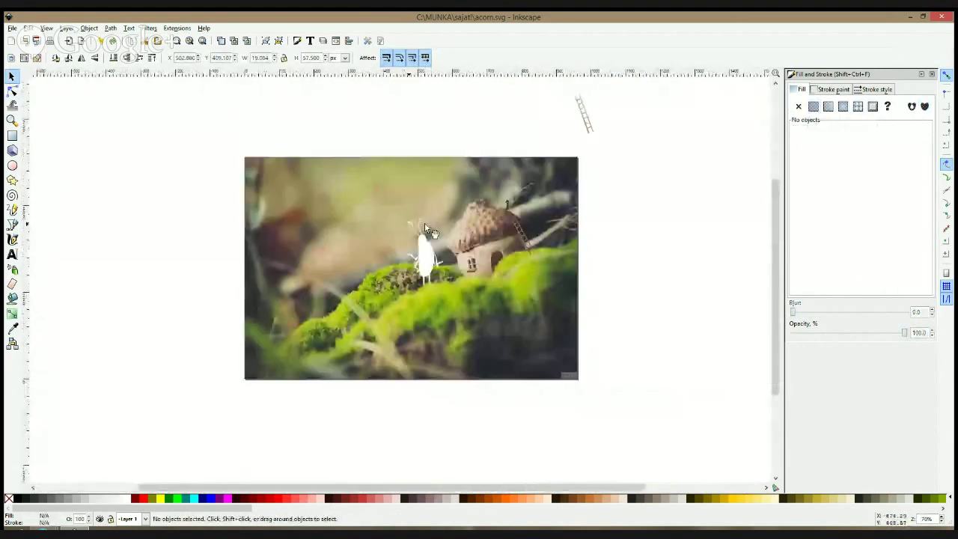
scroll(426, 253, up, 3)
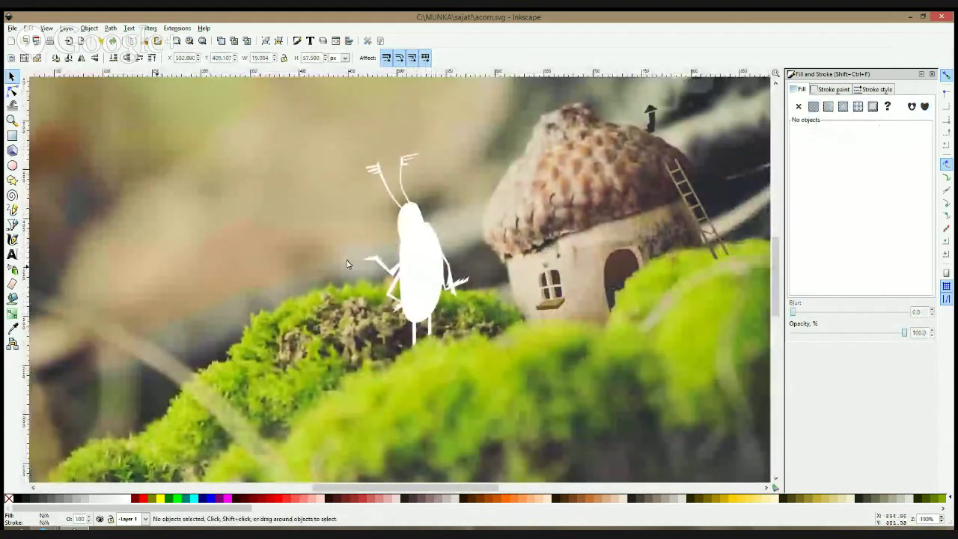
click(12, 224)
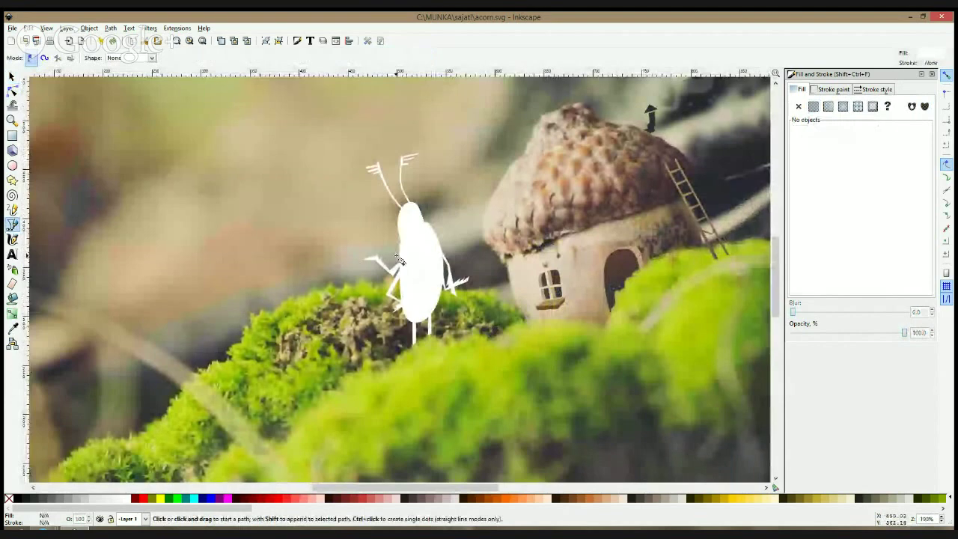
Move the upper left arm's rotation centre to its shoulder and rotate the arm clockwise so the hand is raised
scroll(400, 260, up, 3)
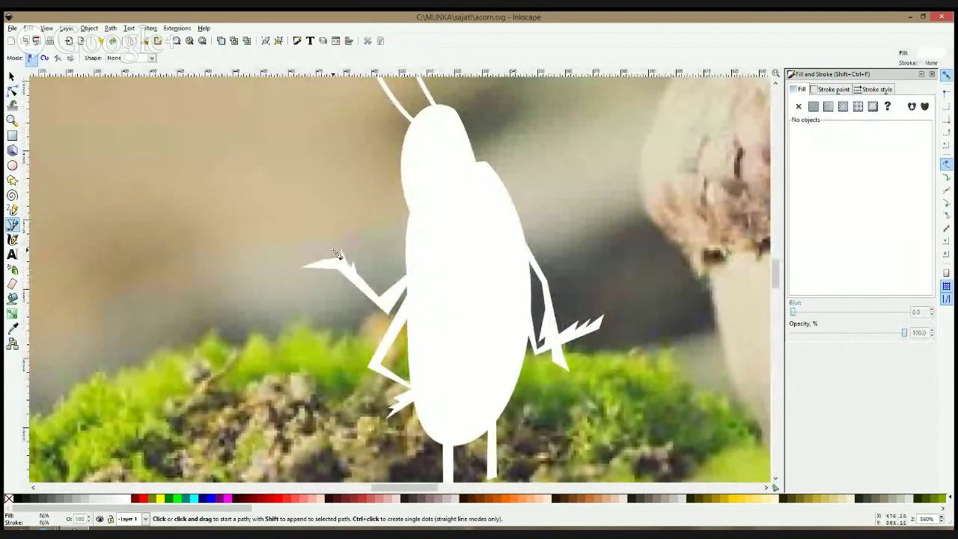
key(space)
double_click(335, 264)
key(space)
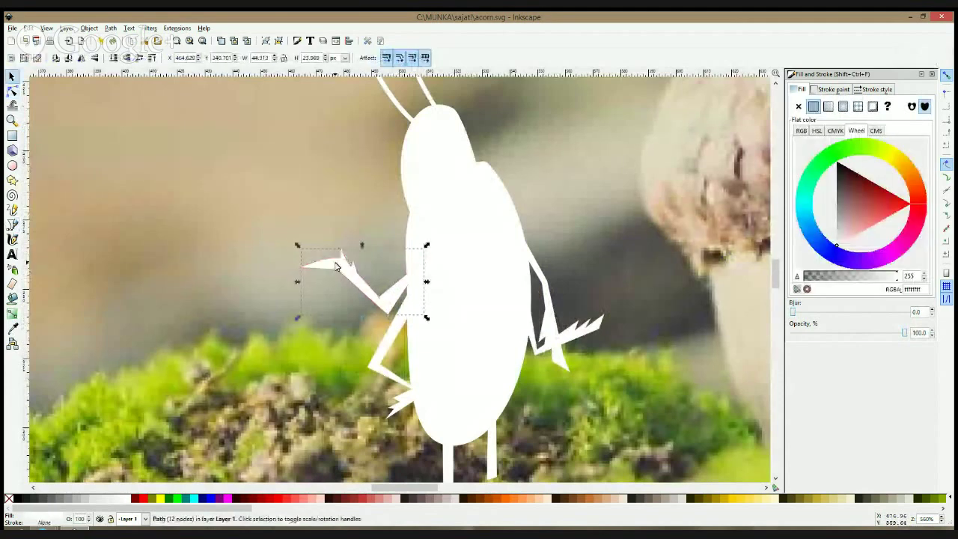
click(335, 263)
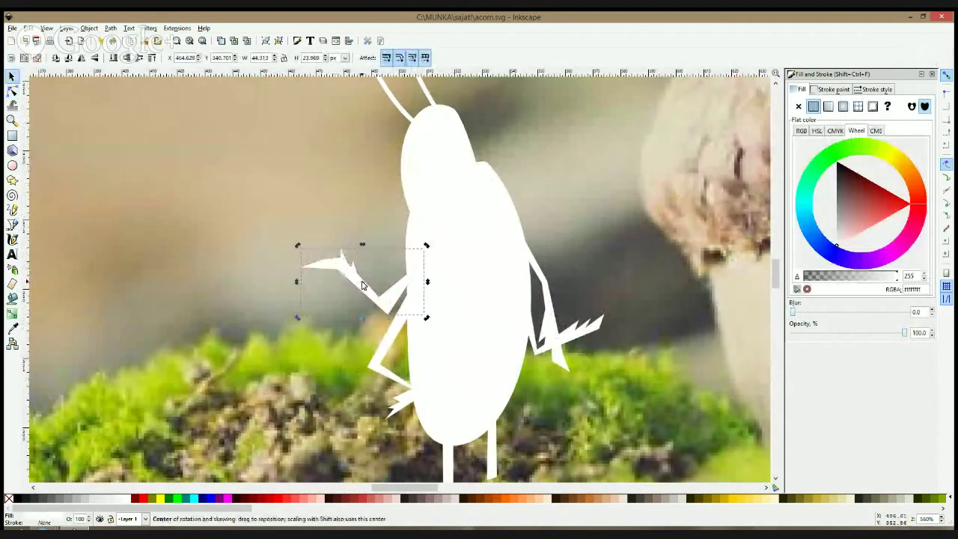
drag(363, 281, 415, 273)
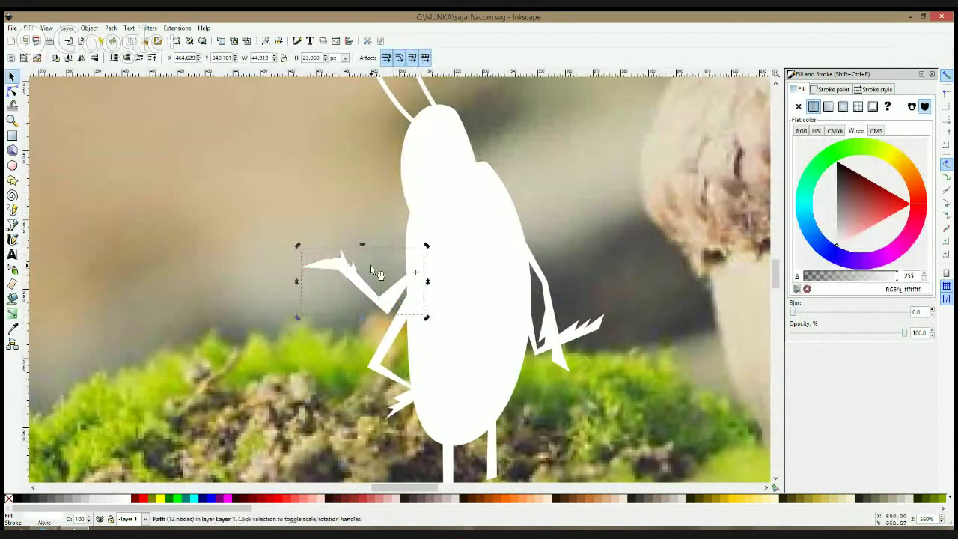
key(ctrl+s)
drag(300, 245, 334, 157)
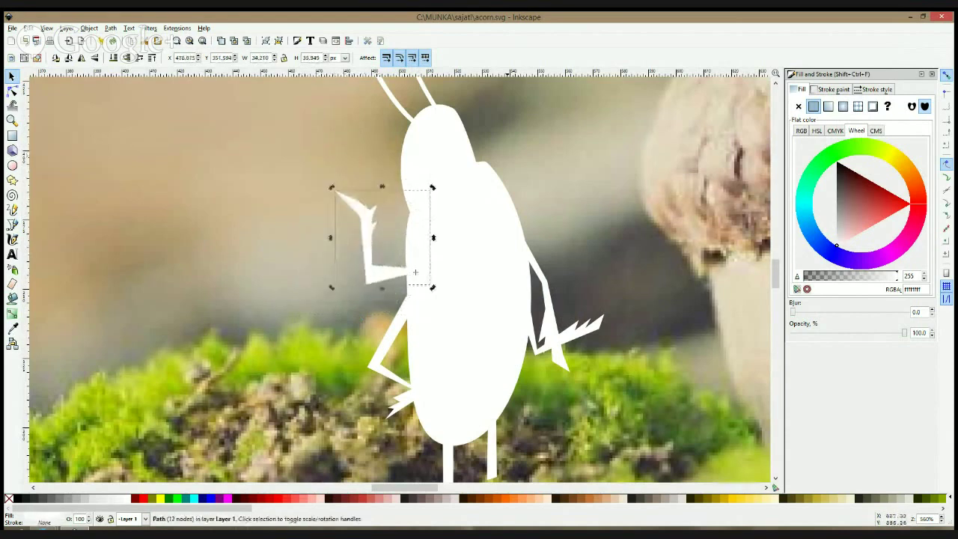
Move the upper right arm's rotation centre to its shoulder and rotate the arm slightly outward from the body
click(558, 282)
click(543, 283)
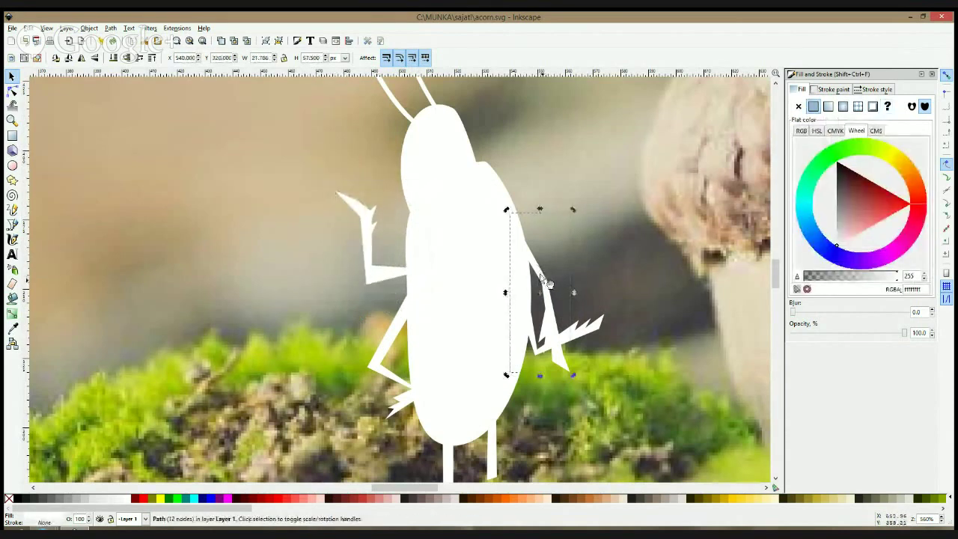
drag(544, 295, 518, 243)
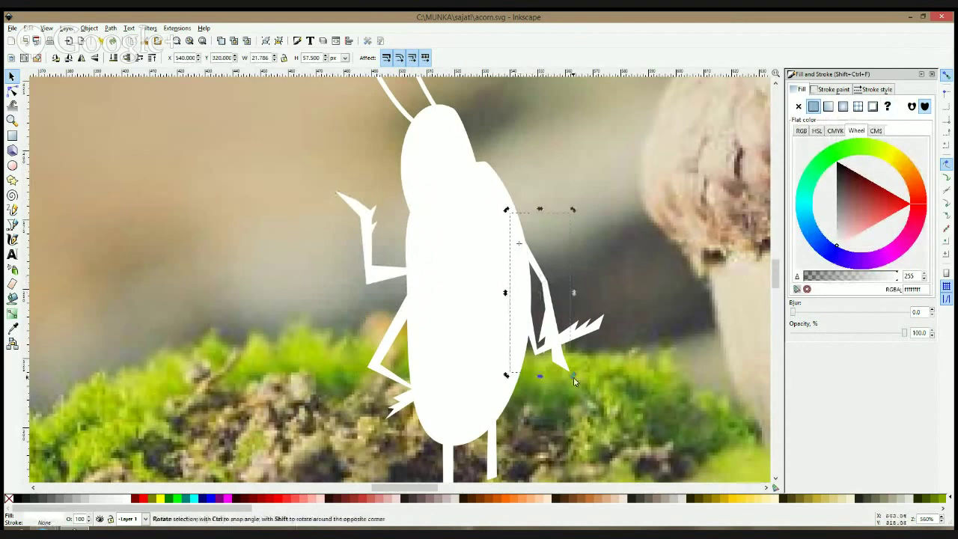
mouse_move(574, 379)
mouse_down()
mouse_move(661, 247)
mouse_move(657, 283)
mouse_move(585, 392)
mouse_up()
Reshape the raised left arm by moving all its hand nodes up and left and its two elbow nodes slightly up
click(354, 224)
click(369, 221)
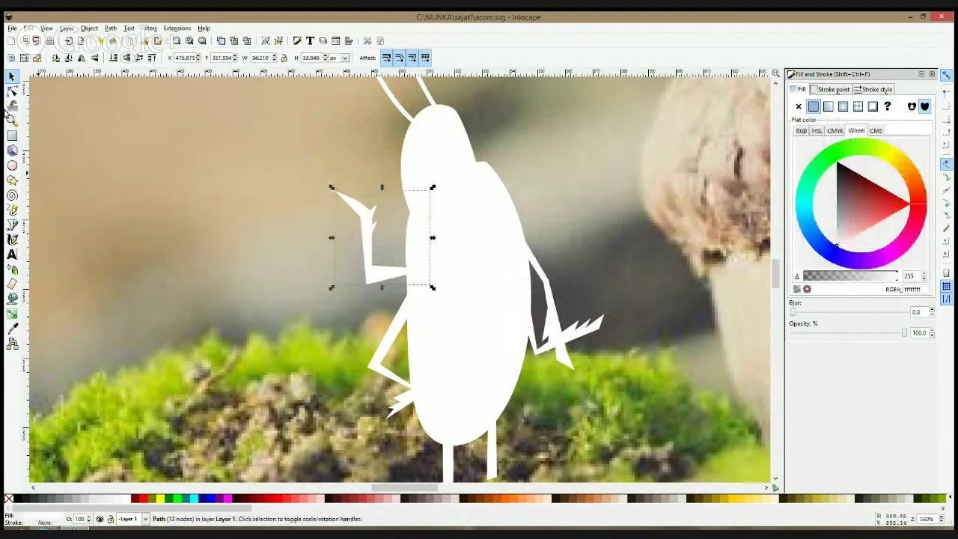
click(12, 90)
drag(320, 160, 390, 282)
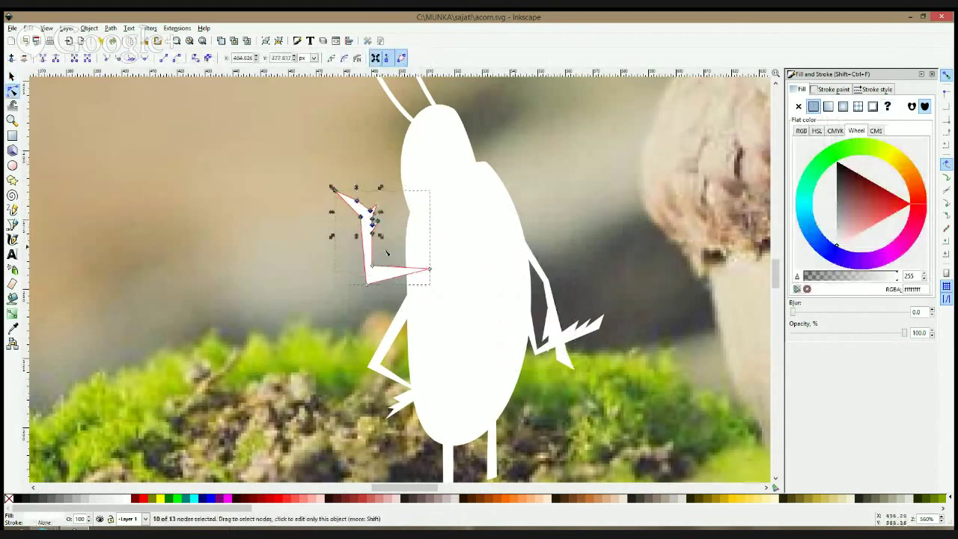
drag(373, 233, 364, 219)
drag(336, 248, 390, 305)
drag(372, 266, 375, 250)
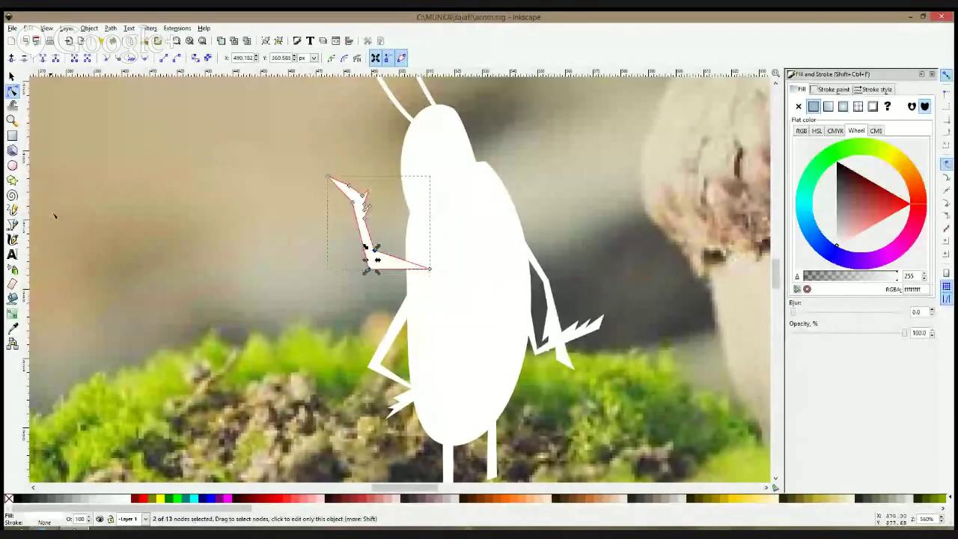
Draw a white hat shape with a long brim, about 30 × 34 px, at the raised left hand using the Bezier pen
click(12, 225)
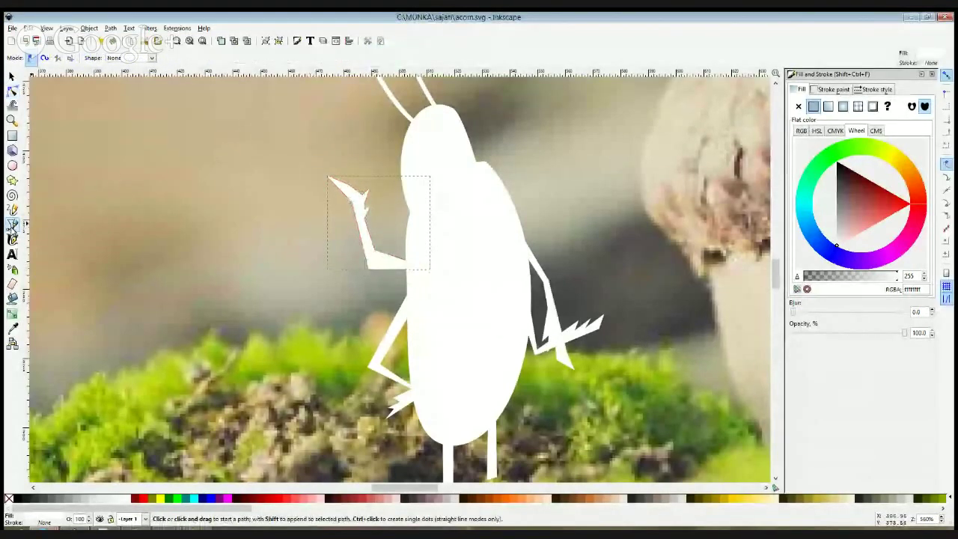
click(358, 191)
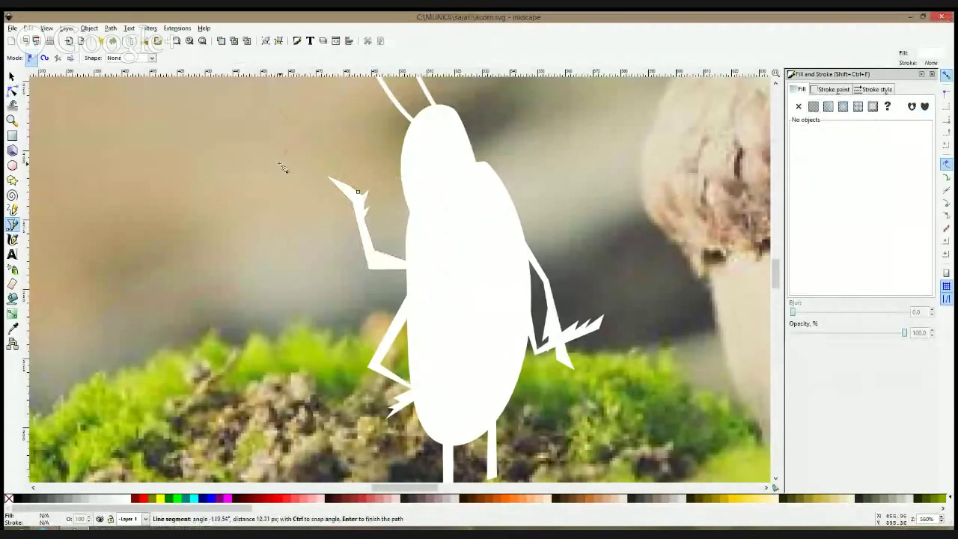
click(330, 180)
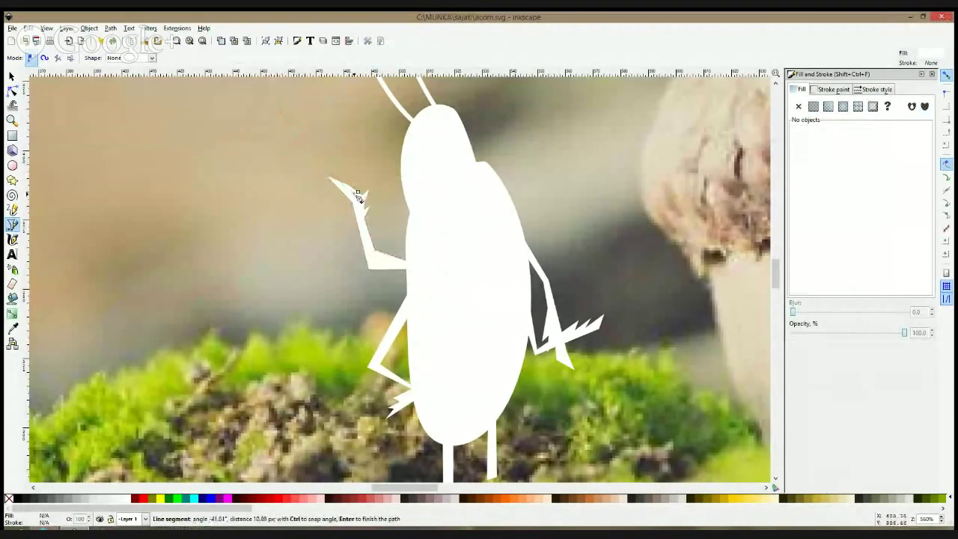
key(space)
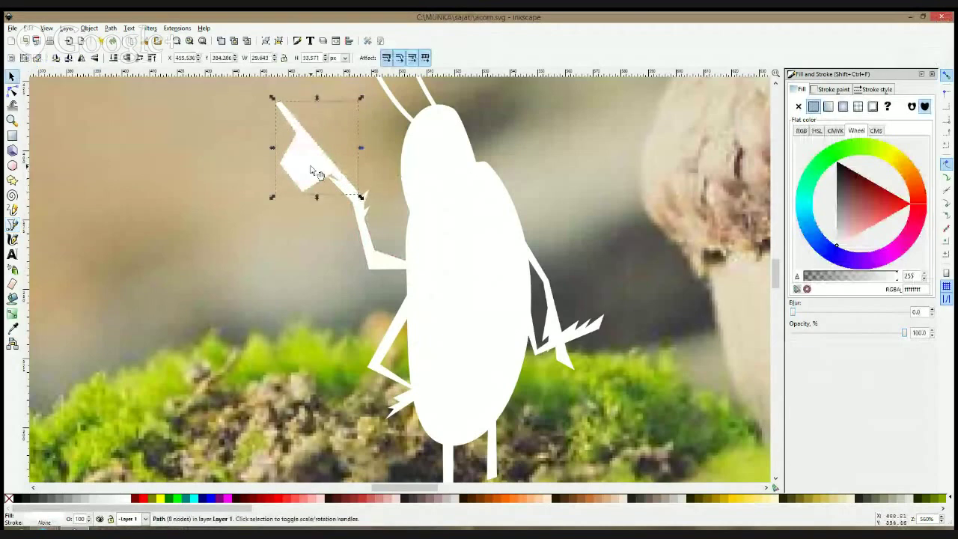
Rotate the hat counter-clockwise and move it down so the end of its brim sits in the raised hand
click(311, 169)
drag(275, 102, 261, 110)
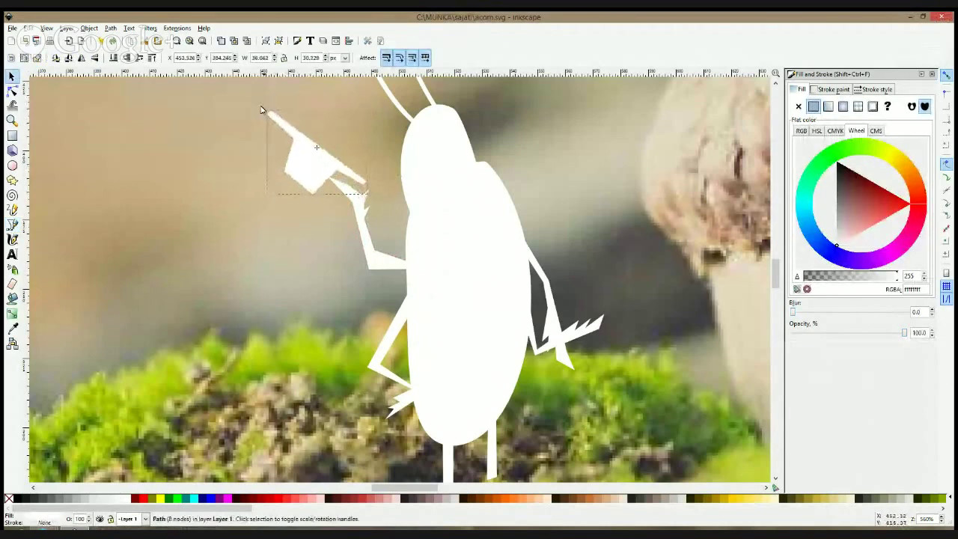
drag(296, 144, 287, 152)
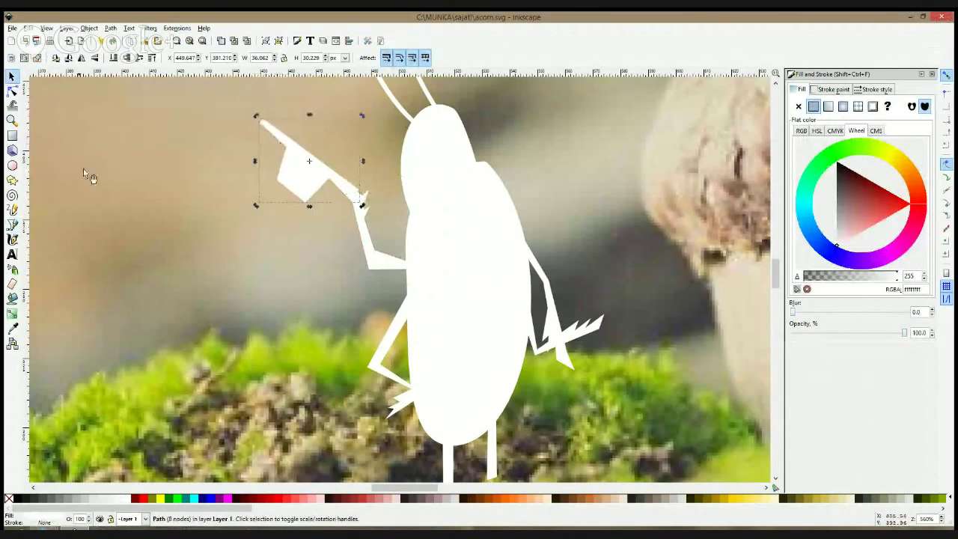
Pull the raised hand's finger nodes over the hat's brim so the hand grips the hat
click(12, 90)
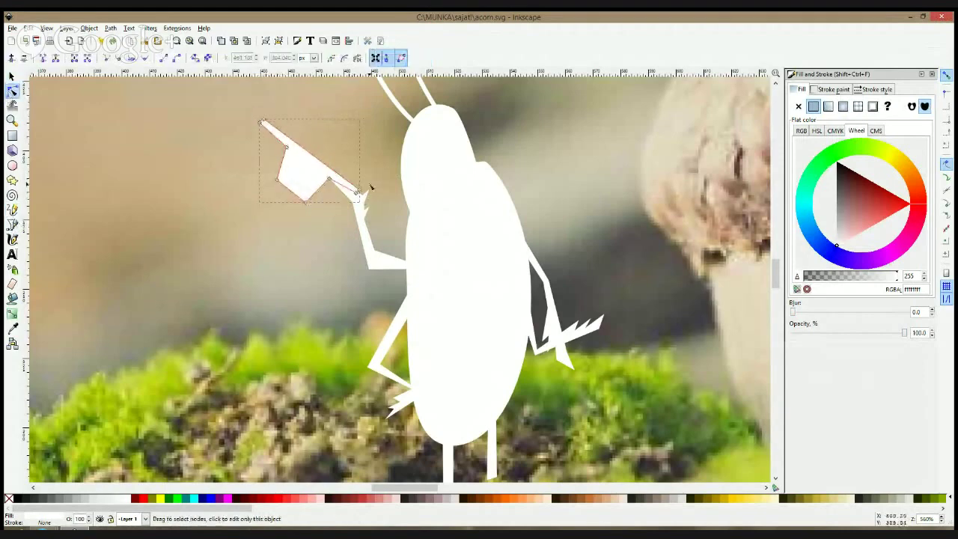
click(367, 196)
scroll(369, 195, up, 2)
drag(367, 197, 332, 174)
drag(369, 204, 355, 212)
key(F1)
click(377, 183)
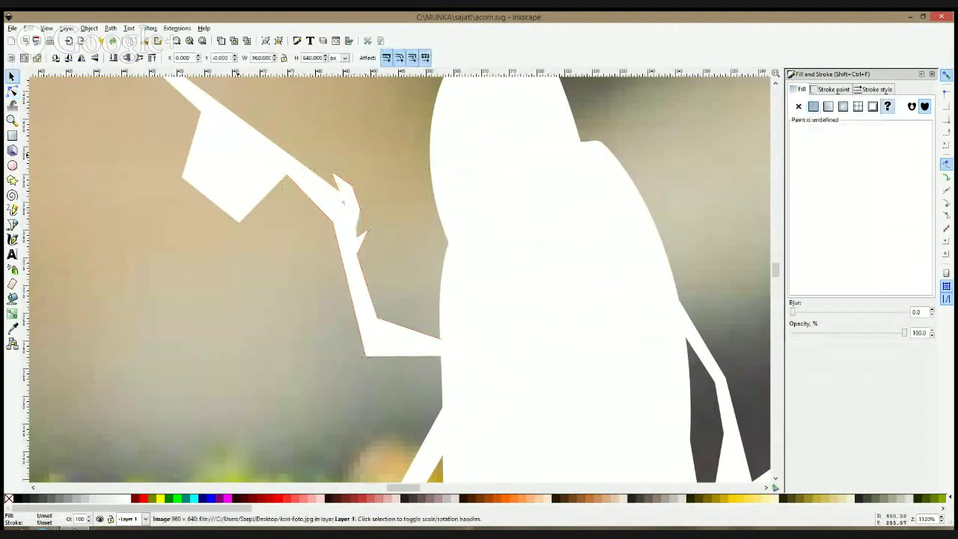
click(321, 178)
Select the body path and adjust its outline at the neck node on the side of the raised arm
scroll(337, 226, down, 7)
scroll(337, 227, down, 2)
click(504, 237)
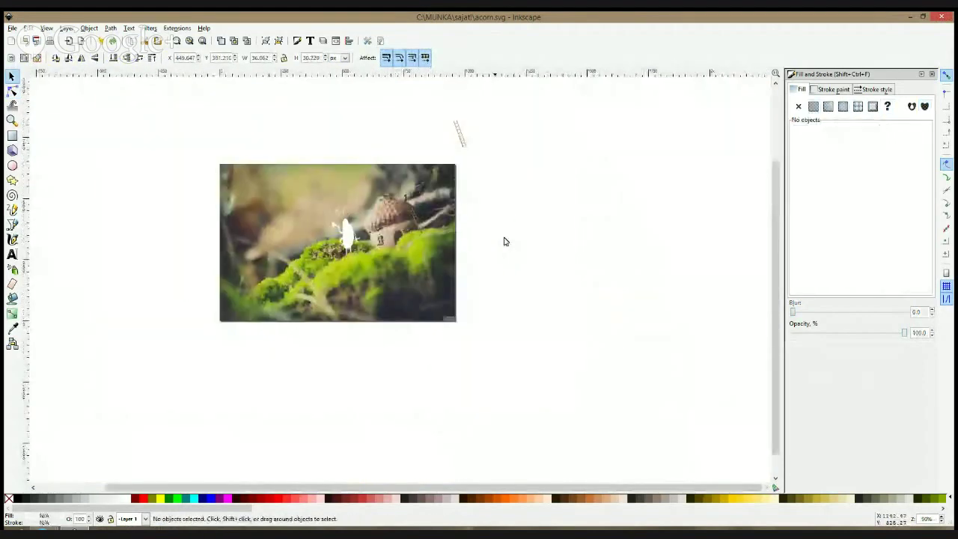
drag(504, 238, 612, 245)
scroll(513, 253, up, 1)
scroll(296, 247, up, 2)
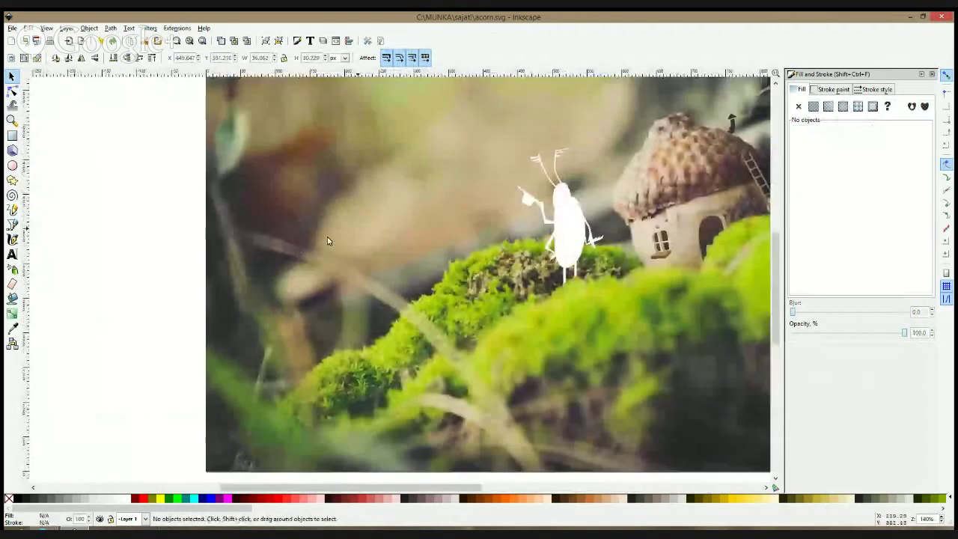
click(12, 90)
scroll(576, 214, up, 2)
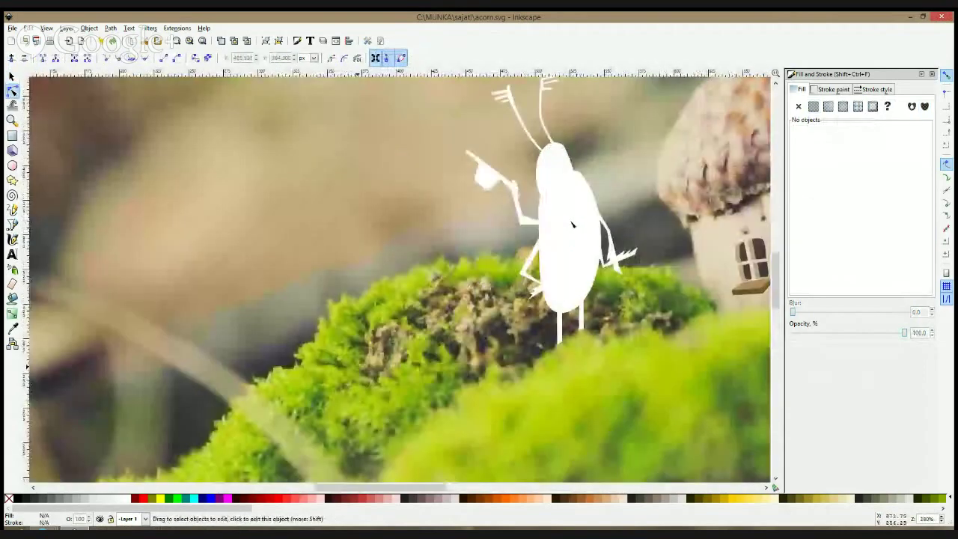
click(561, 225)
scroll(522, 187, up, 1)
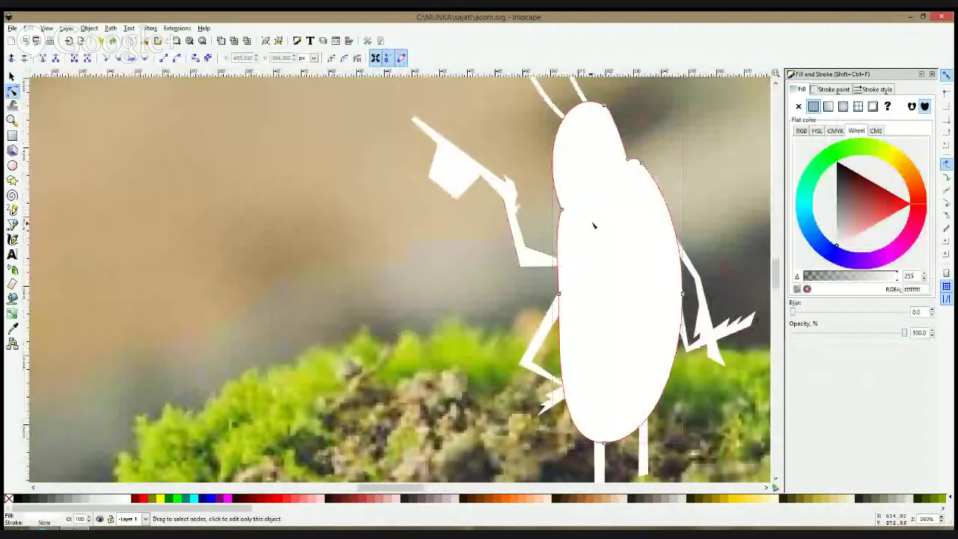
click(565, 205)
drag(542, 147, 532, 163)
key(space)
Deselect the body and save the document
scroll(626, 210, down, 6)
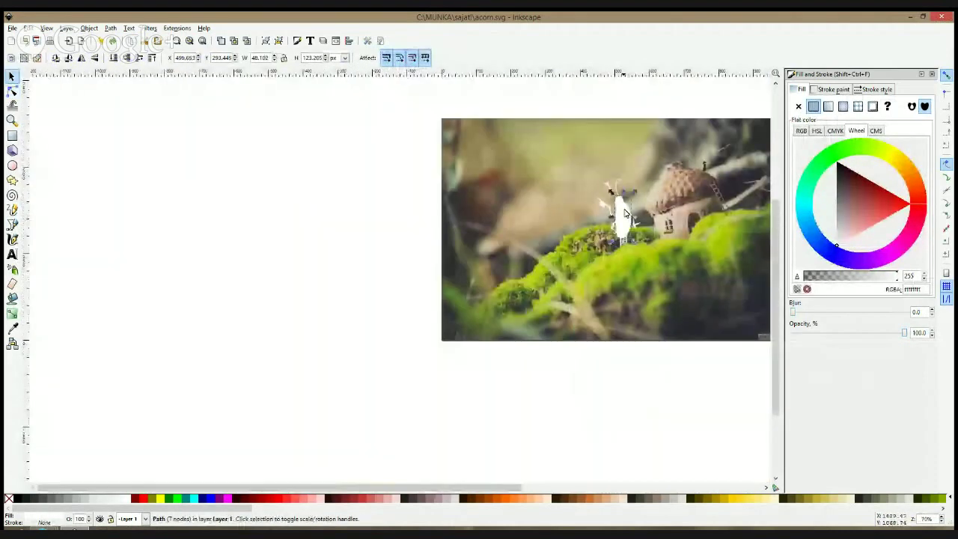
drag(626, 209, 426, 237)
click(555, 383)
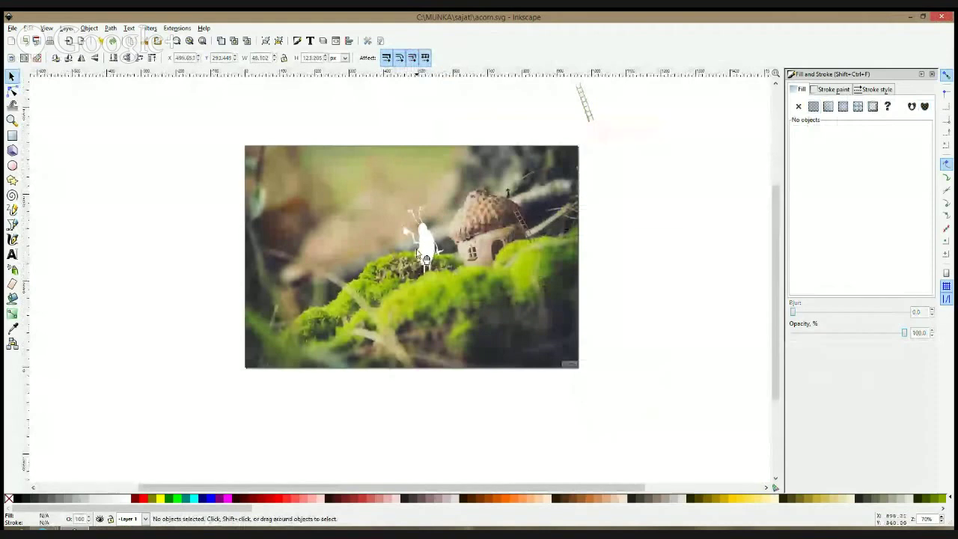
scroll(418, 252, up, 4)
key(ctrl+s)
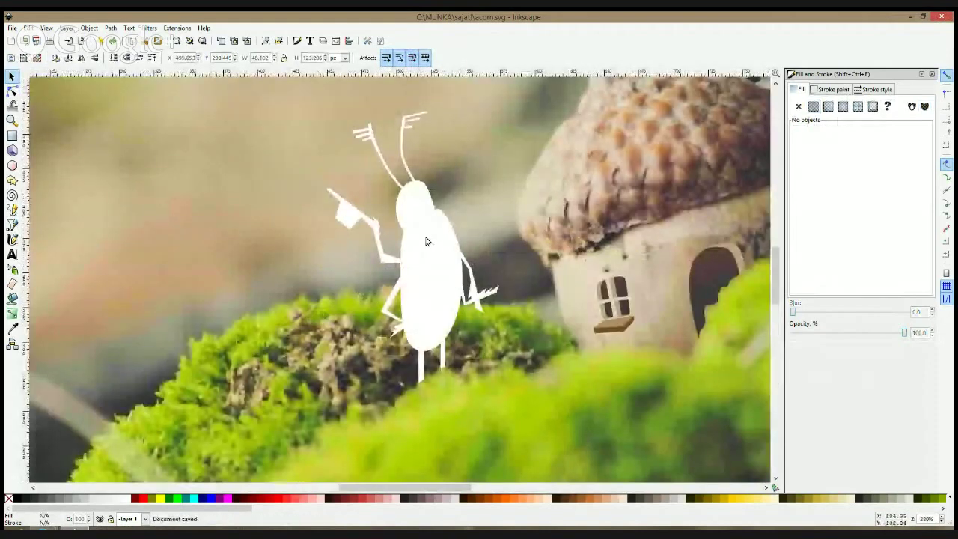
scroll(426, 241, down, 4)
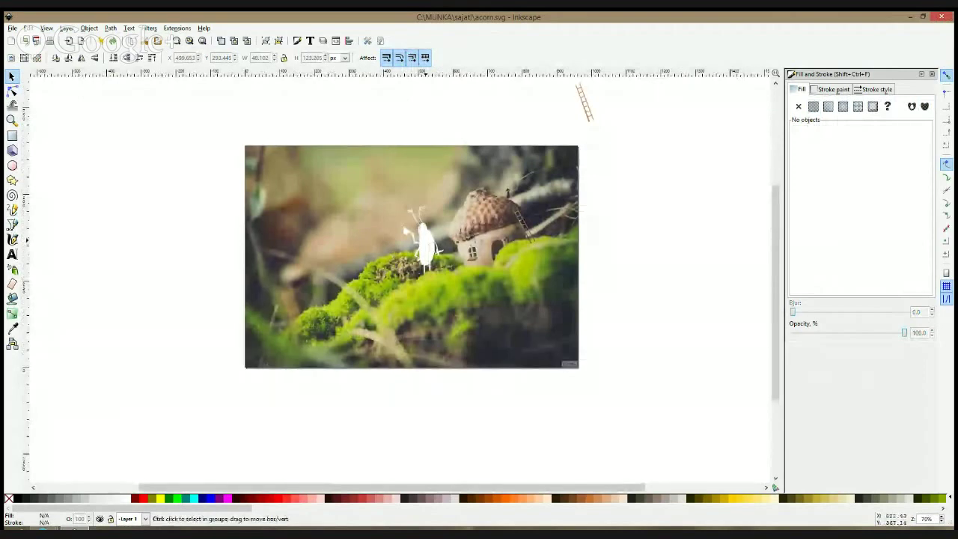
scroll(422, 241, up, 4)
scroll(424, 238, down, 4)
scroll(423, 234, up, 3)
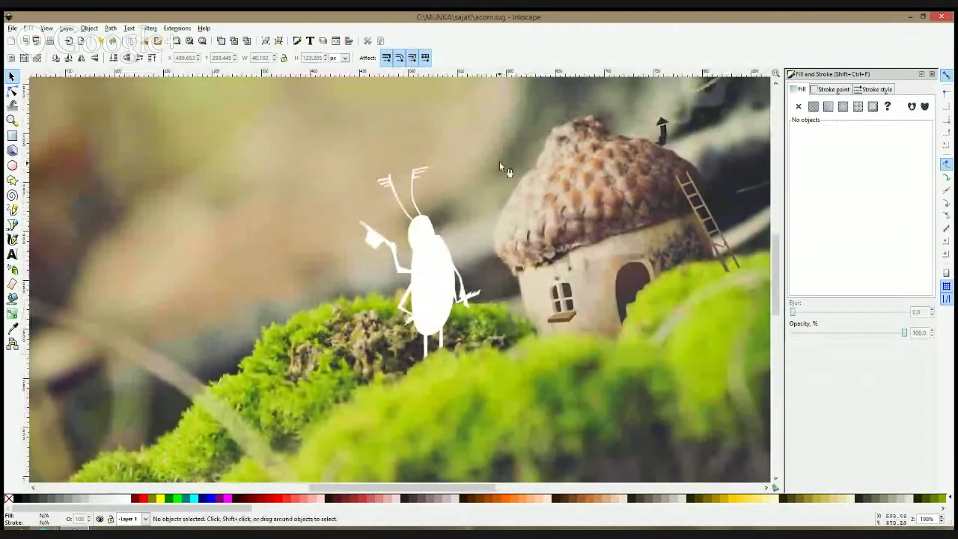
Duplicate the complete character with its hat, fill the copy with dark brown 483737 and place it on the blank canvas above the photo
click(447, 275)
scroll(447, 276, down, 2)
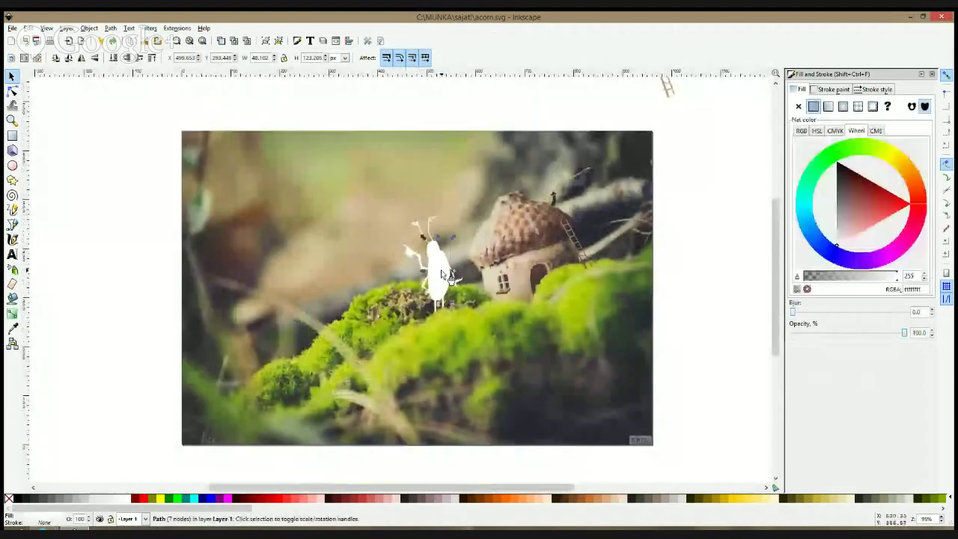
drag(381, 111, 490, 303)
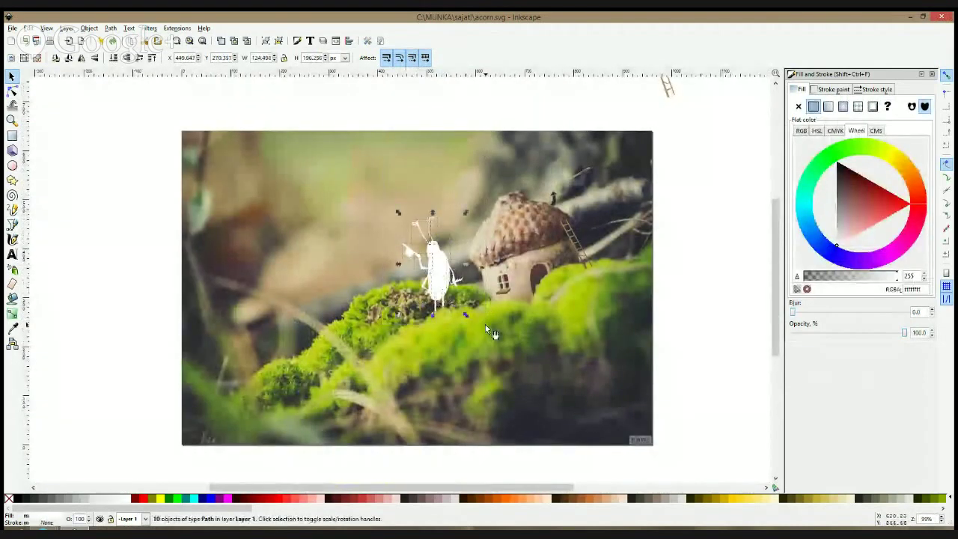
click(414, 498)
drag(437, 260, 479, 91)
drag(545, 125, 596, 240)
drag(536, 216, 335, 167)
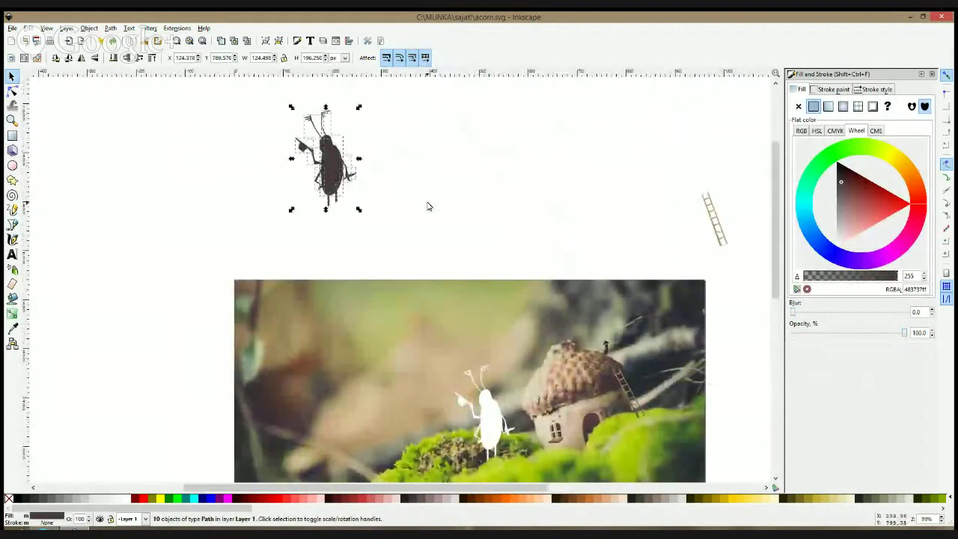
Select all the white character's parts except the hat and fill them with dark 2e2d3b averaged from the photo's shadowed upper right corner
click(494, 252)
scroll(518, 232, down, 4)
drag(441, 149, 551, 403)
scroll(489, 356, up, 3)
shift+click(424, 266)
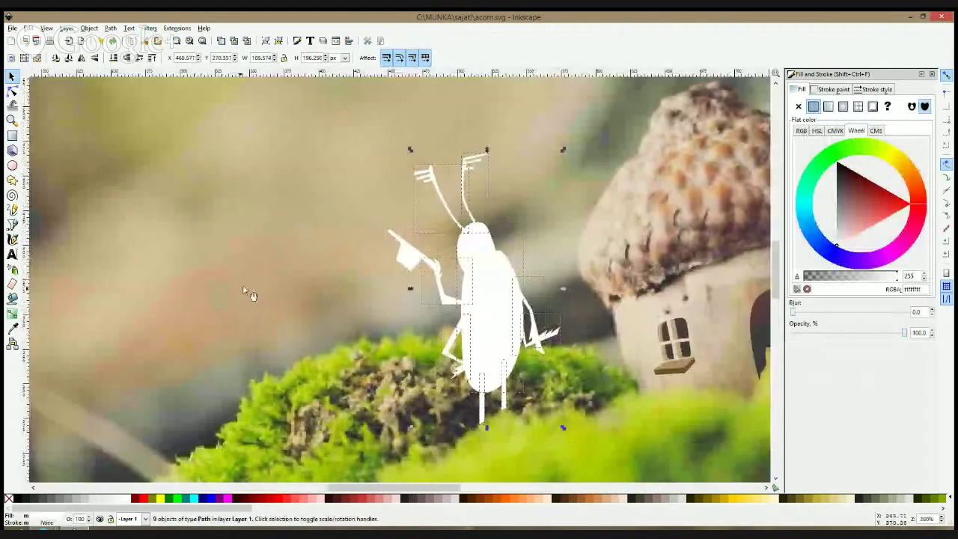
click(13, 328)
scroll(518, 302, down, 3)
drag(607, 325, 432, 263)
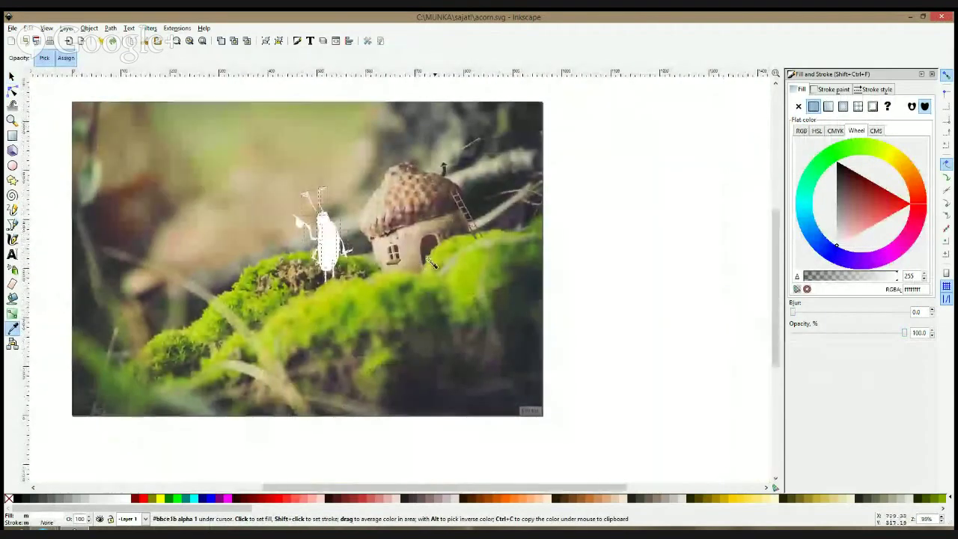
drag(518, 121, 532, 134)
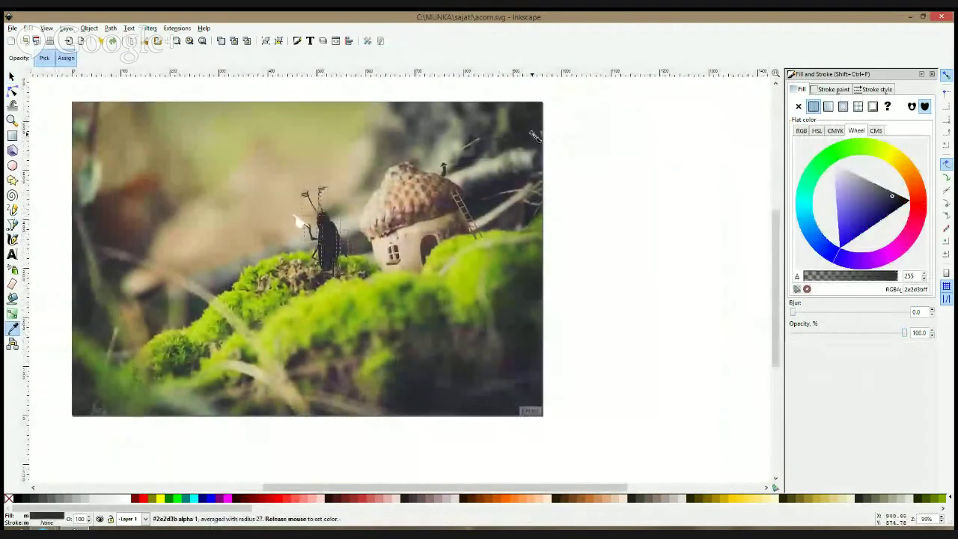
key(space)
drag(341, 251, 464, 251)
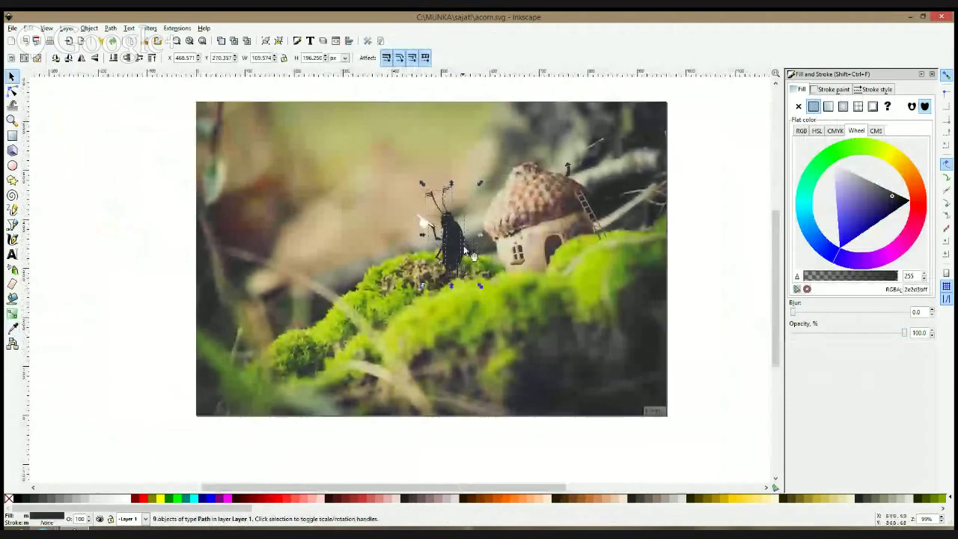
Select the hat and try light beige fills averaged from the acorn house wall, d1b59c and e5d5bf
click(125, 235)
scroll(476, 241, up, 3)
click(338, 188)
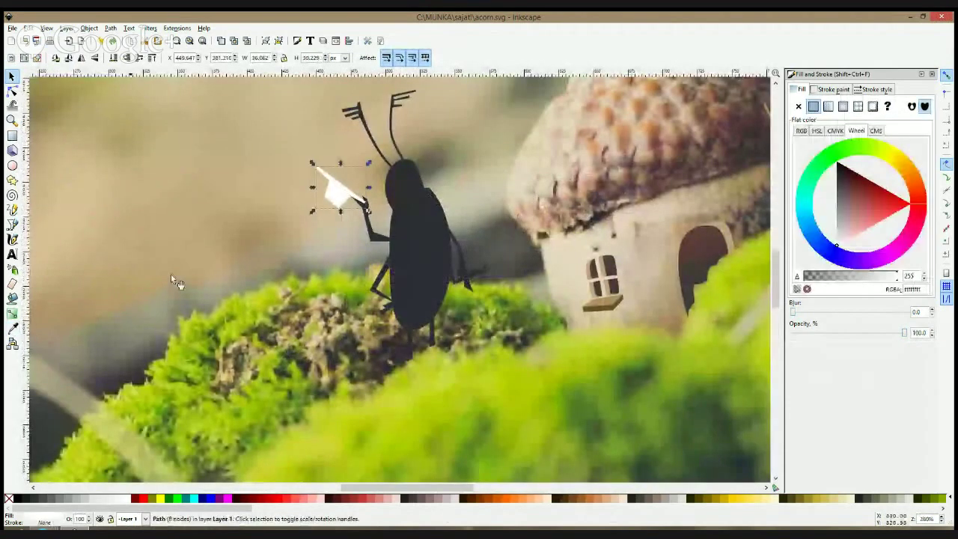
click(12, 328)
drag(650, 251, 661, 268)
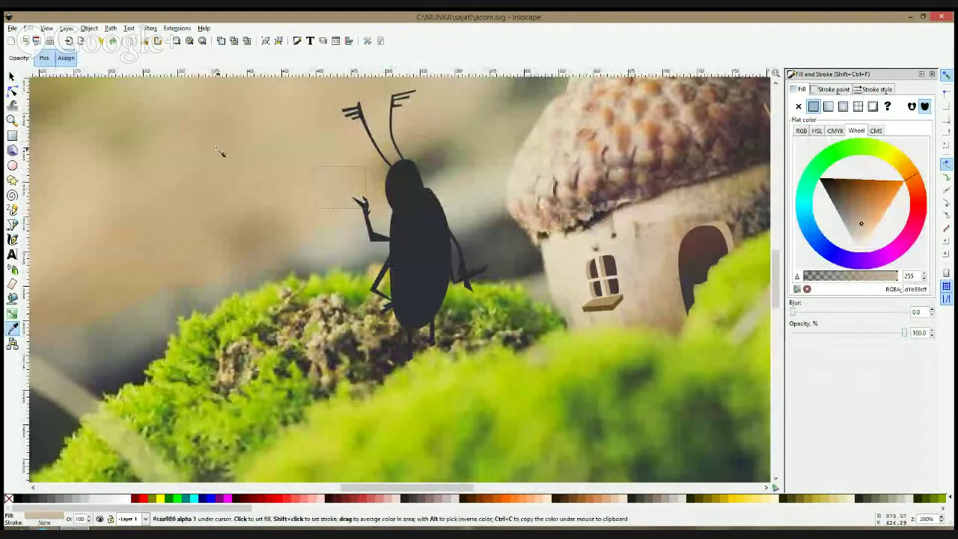
drag(565, 270, 572, 279)
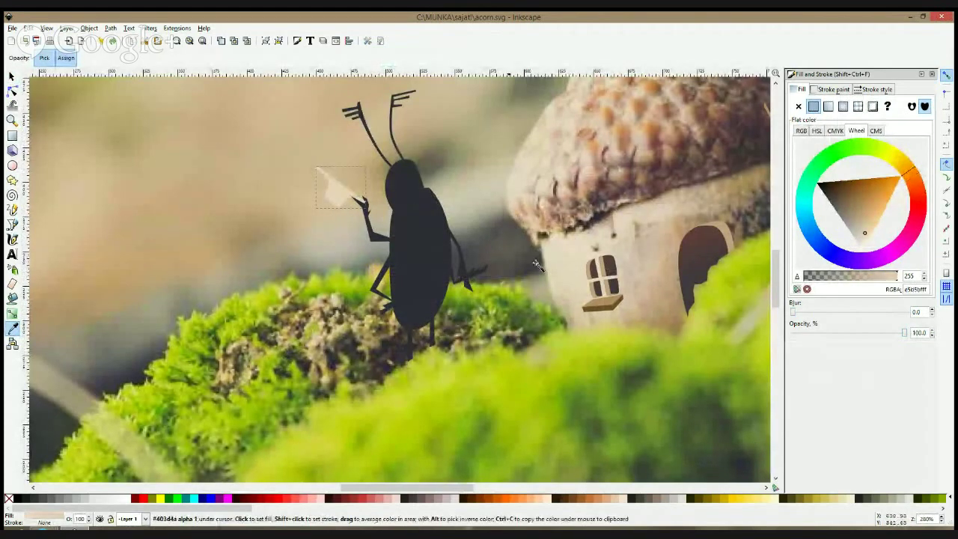
Try a pale yellow fill on the hat by shifting its hue and raising its saturation on the colour wheel
click(527, 163)
click(896, 163)
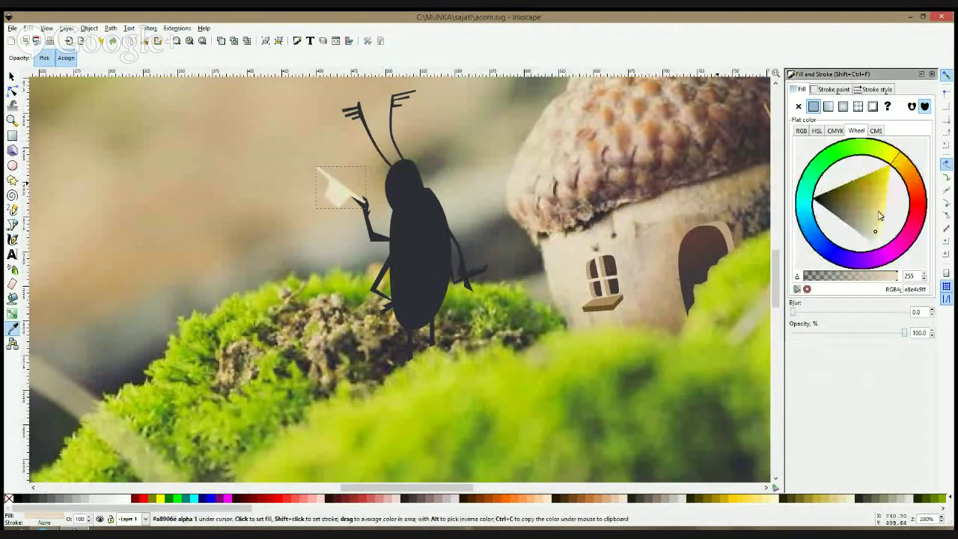
drag(881, 215, 883, 240)
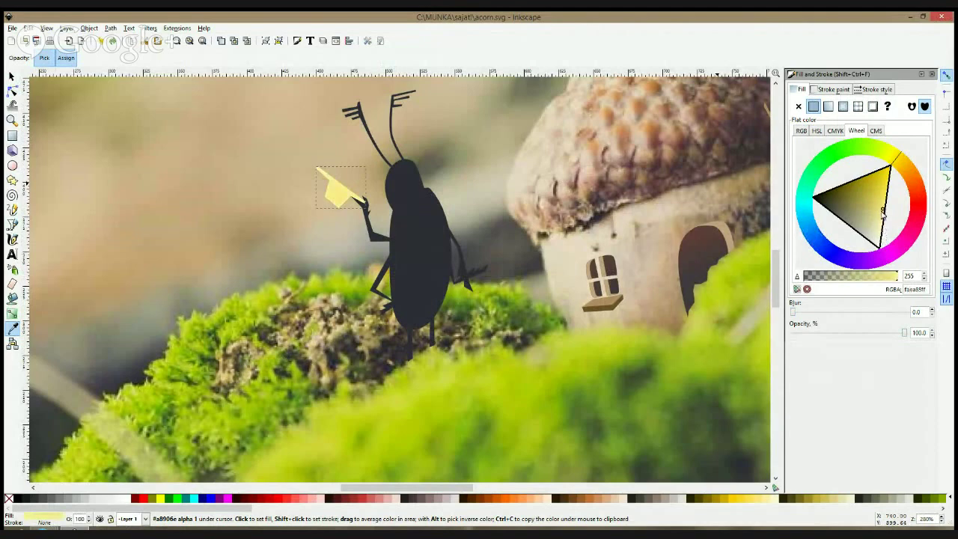
Try the body's dark colour and a moss green on the hat, and fill it with dark 33303b sampled from the photo's shadows
click(420, 175)
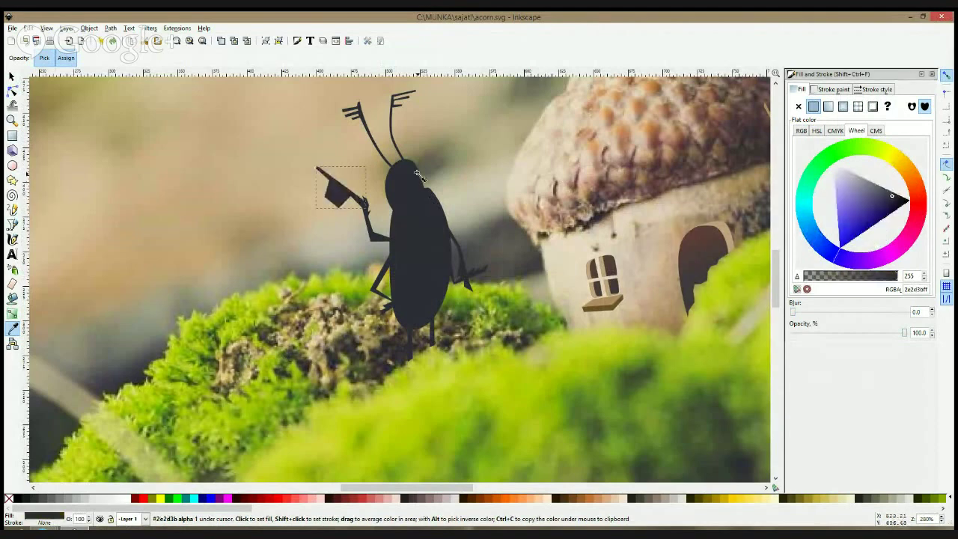
click(614, 348)
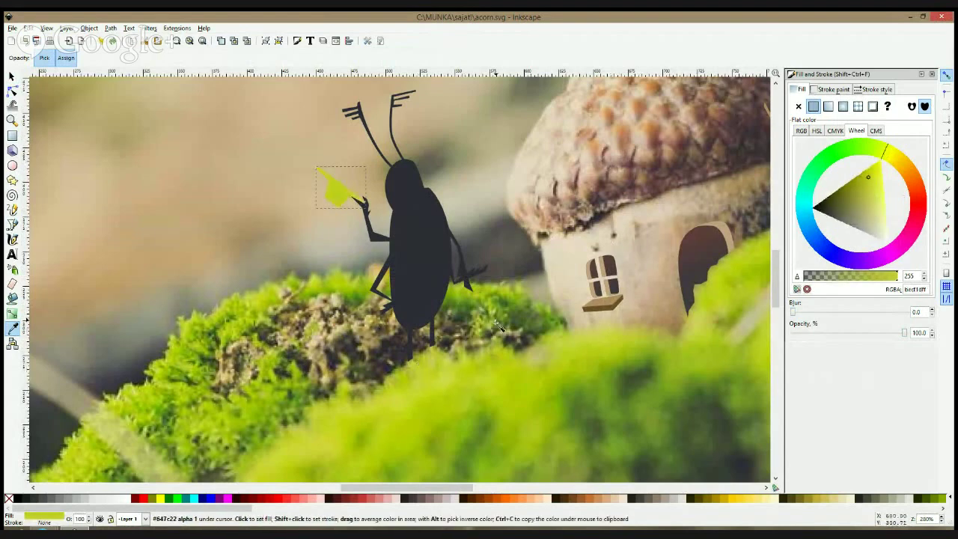
scroll(498, 325, down, 2)
click(157, 322)
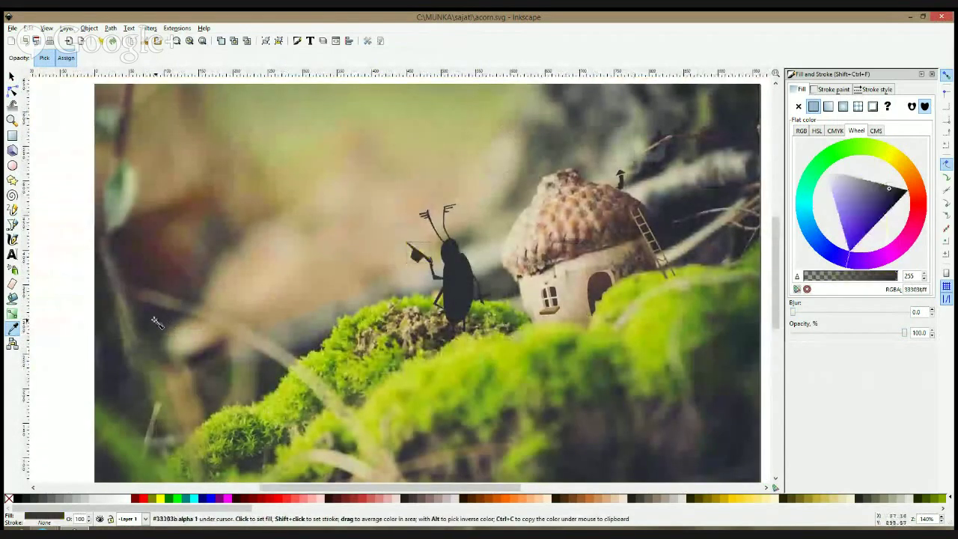
Try an olive 6a7049 fill on the hat and fill it with tan a58c61 averaged from the photo's blurred upper left background
click(698, 118)
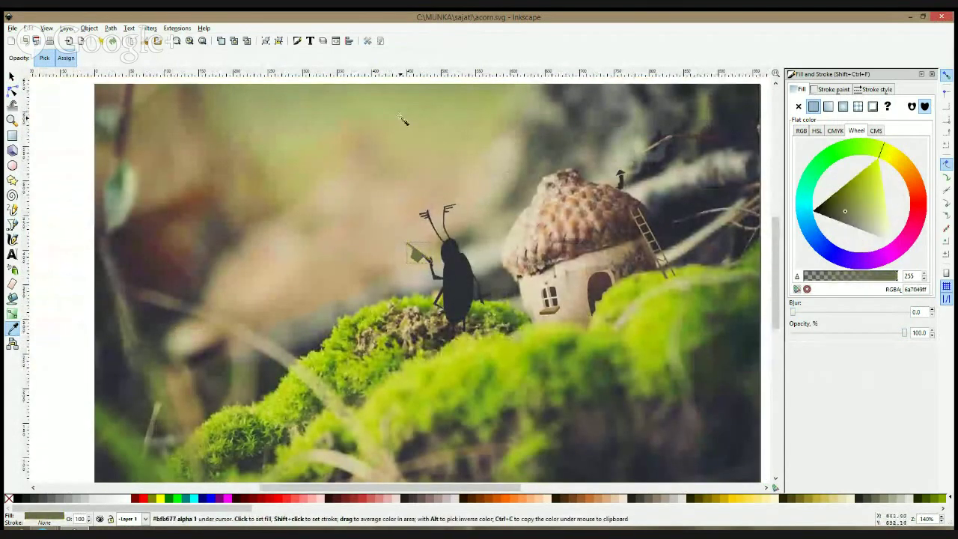
drag(170, 163, 191, 171)
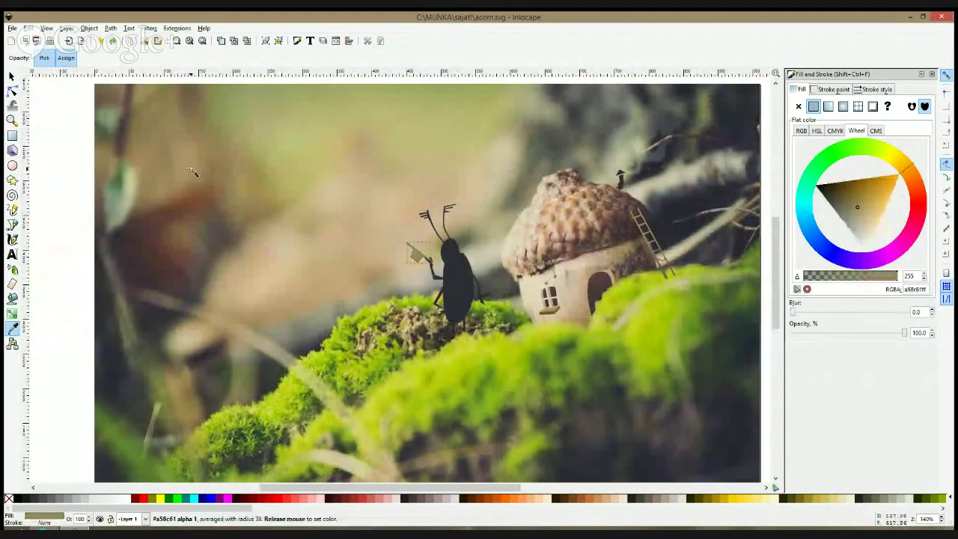
key(space)
Curve the hat's brim by bowing its outer edge, shifting its inner corner outward and smoothing the nodes at its free tip
scroll(414, 273, up, 3)
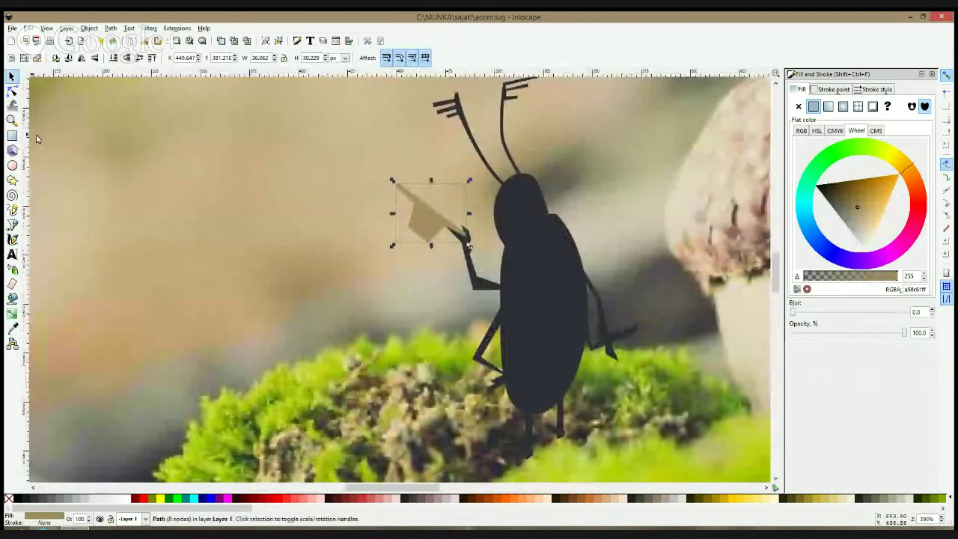
click(12, 90)
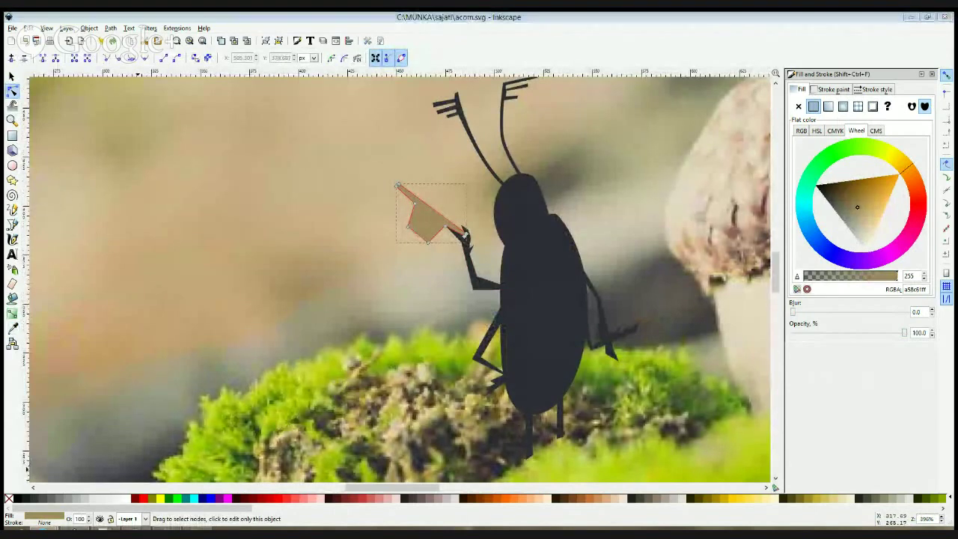
click(63, 303)
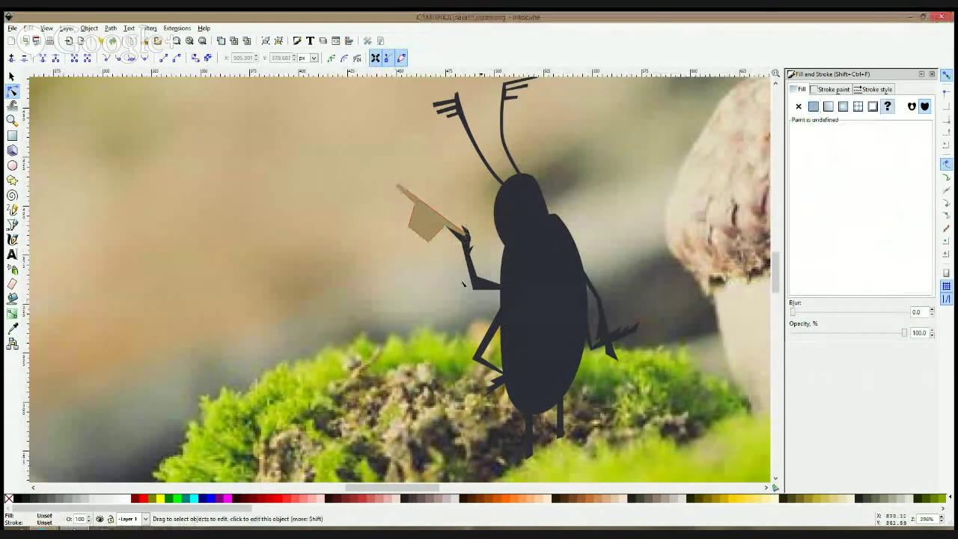
click(429, 223)
scroll(429, 223, up, 2)
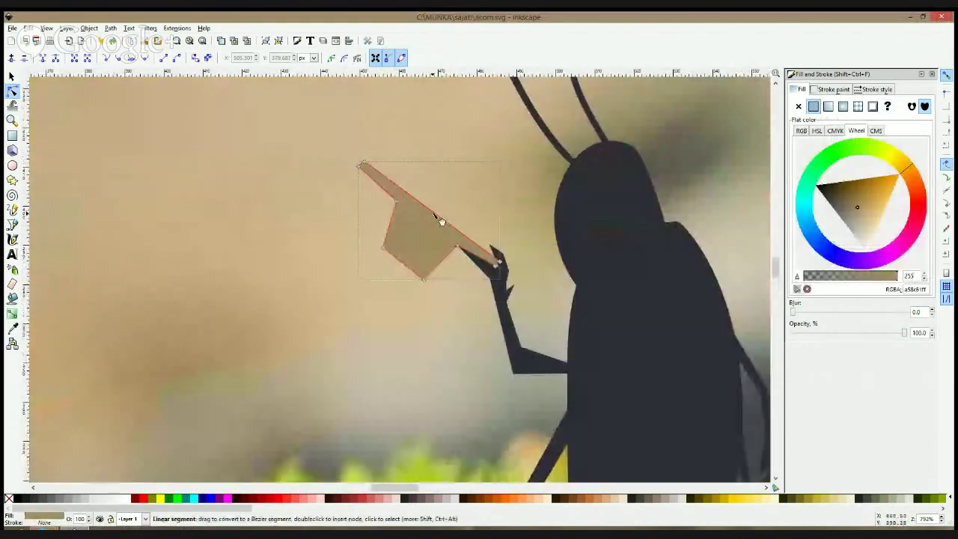
drag(439, 216, 454, 206)
mouse_move(391, 199)
mouse_down()
mouse_move(391, 208)
mouse_move(403, 191)
mouse_up()
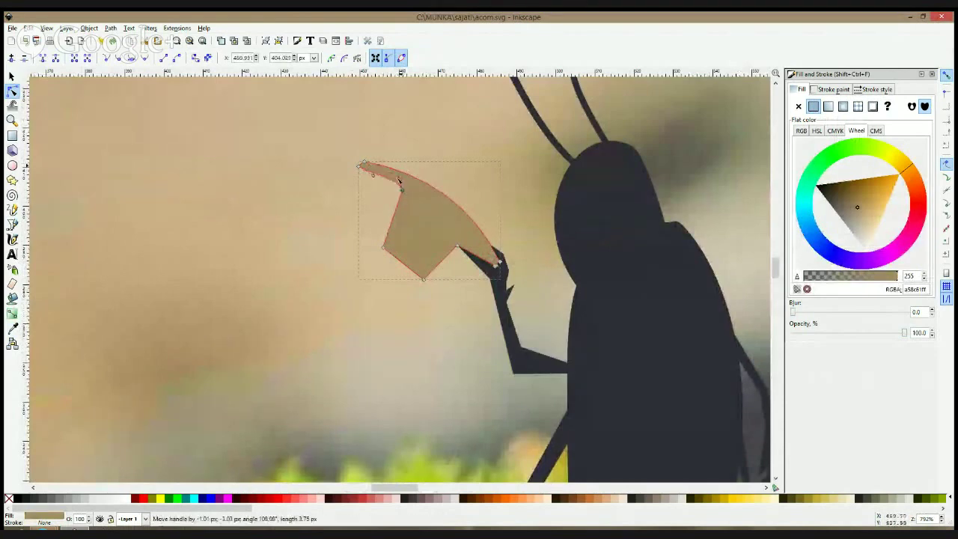
ctrl+click(358, 166)
ctrl+click(364, 162)
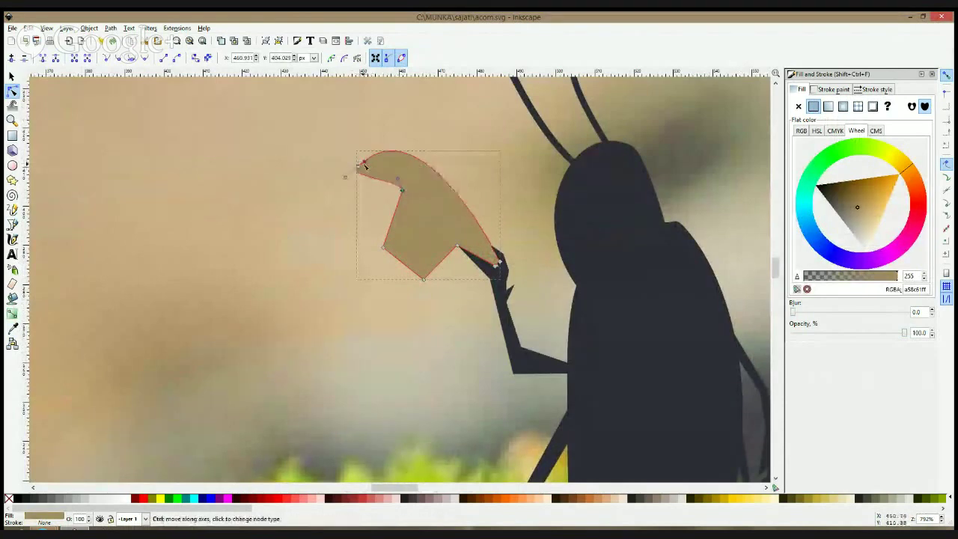
drag(362, 164, 358, 163)
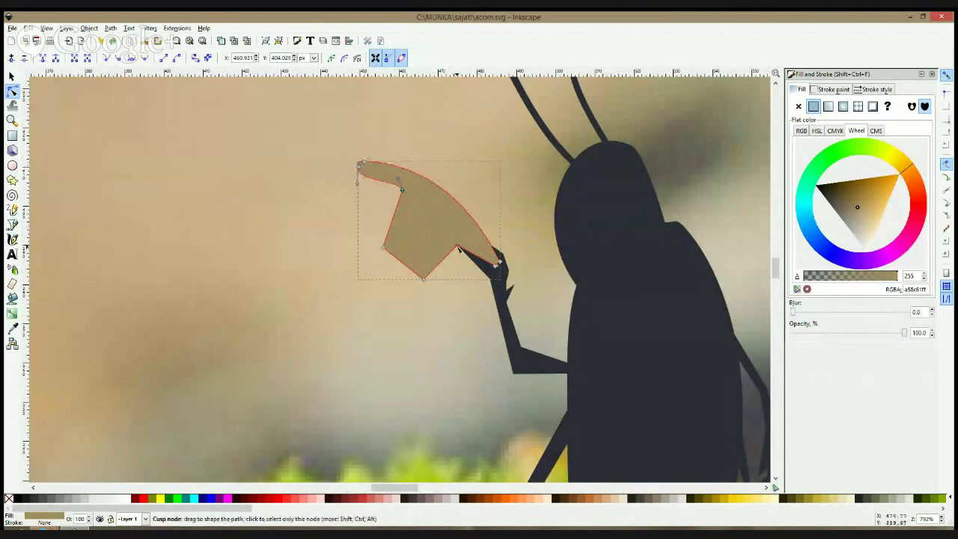
Round the hat's crown with curved edges and an extra node, raise its corner near the hand, and shift the hat slightly down
drag(456, 246, 461, 239)
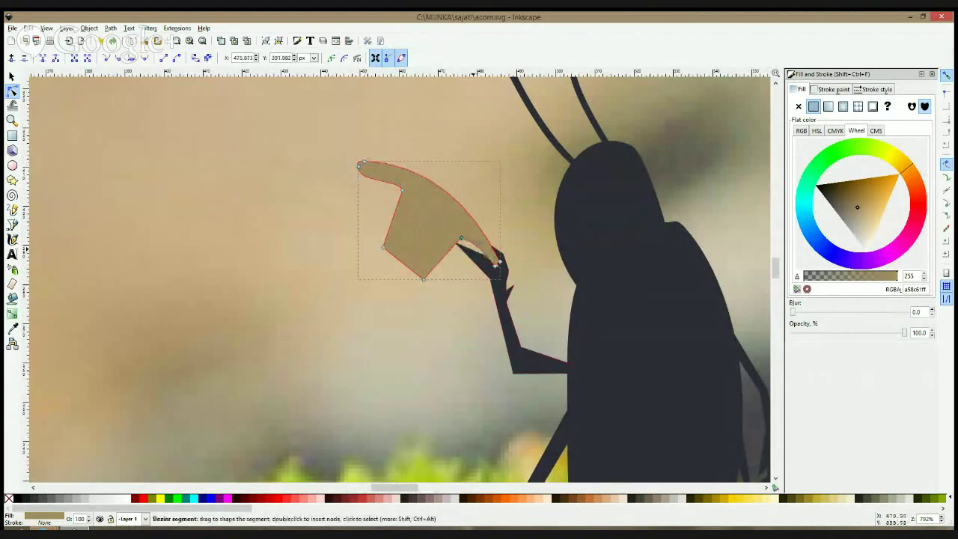
drag(442, 270, 405, 261)
ctrl+click(385, 248)
double_click(398, 269)
drag(462, 238, 458, 230)
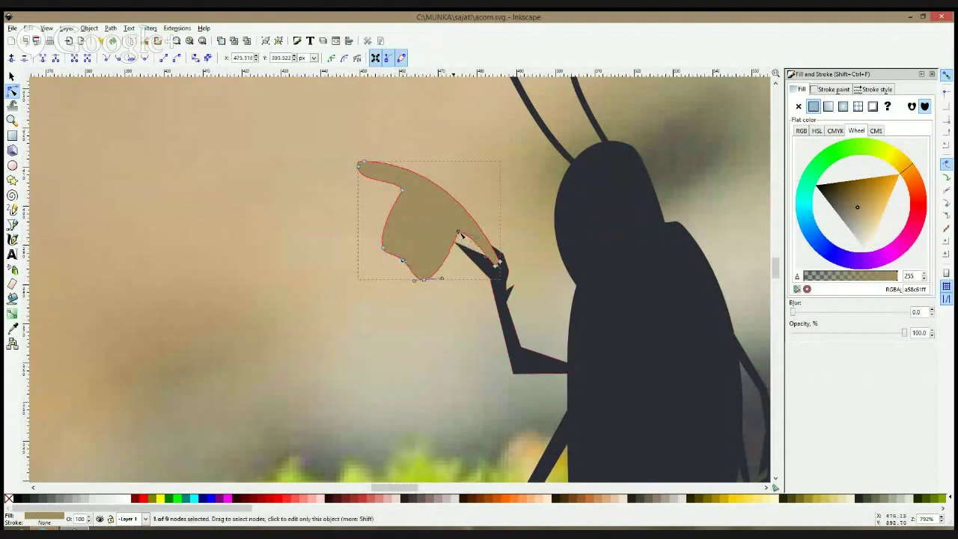
key(s)
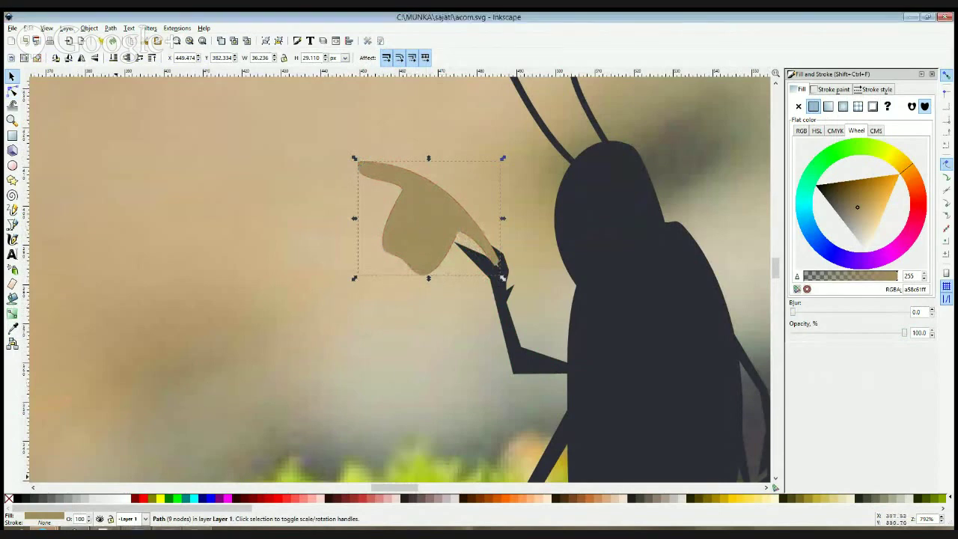
drag(441, 211, 442, 217)
Examine the reshaped hat and the dark figure up close and against the whole photo
scroll(525, 274, down, 7)
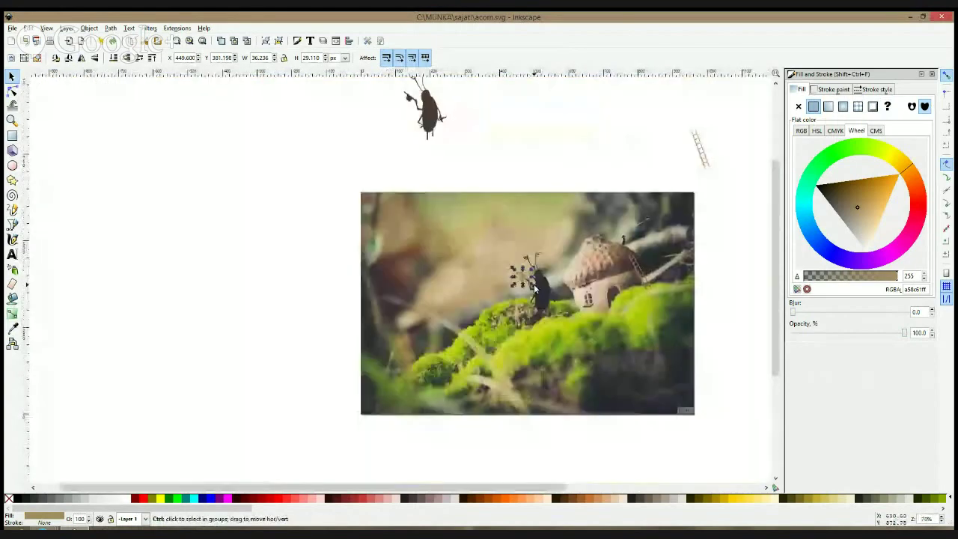
click(285, 297)
scroll(534, 282, up, 3)
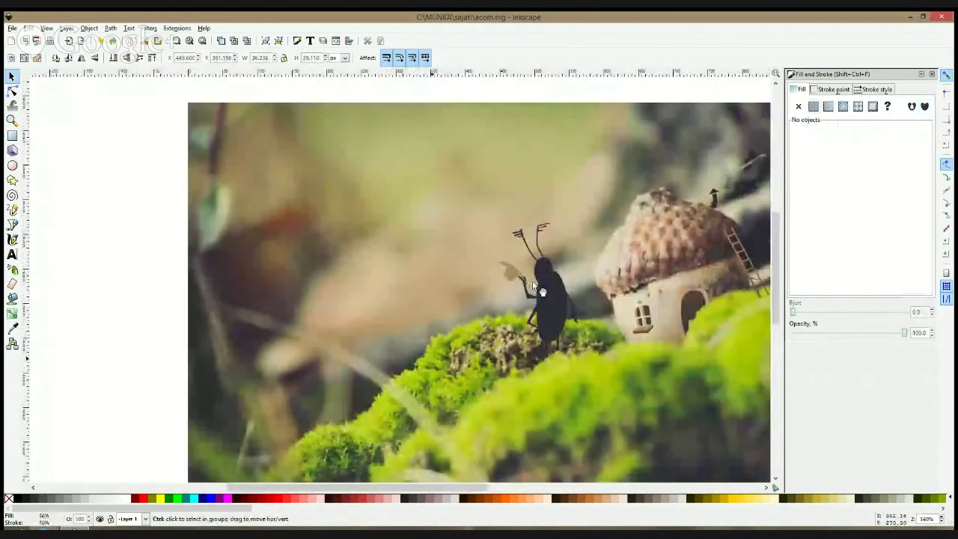
scroll(544, 266, up, 2)
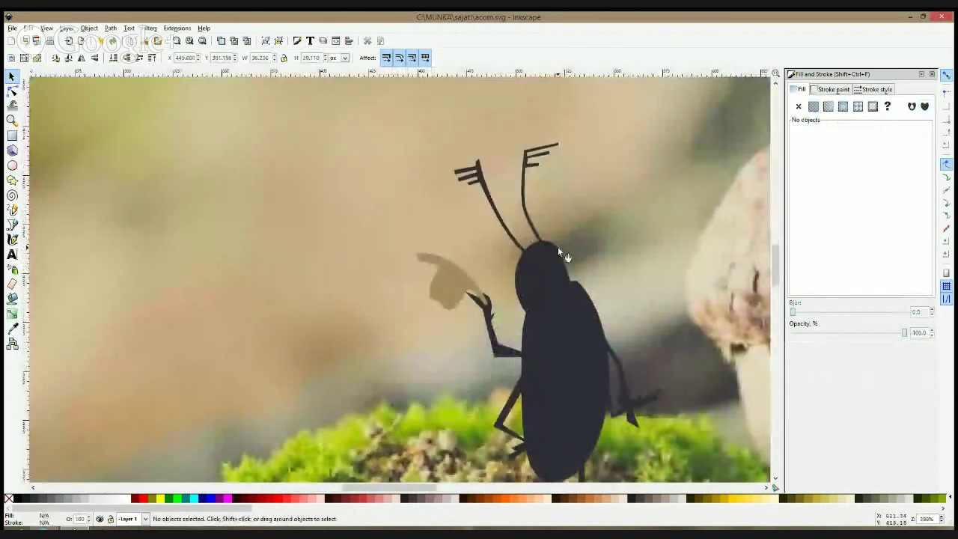
scroll(558, 247, down, 4)
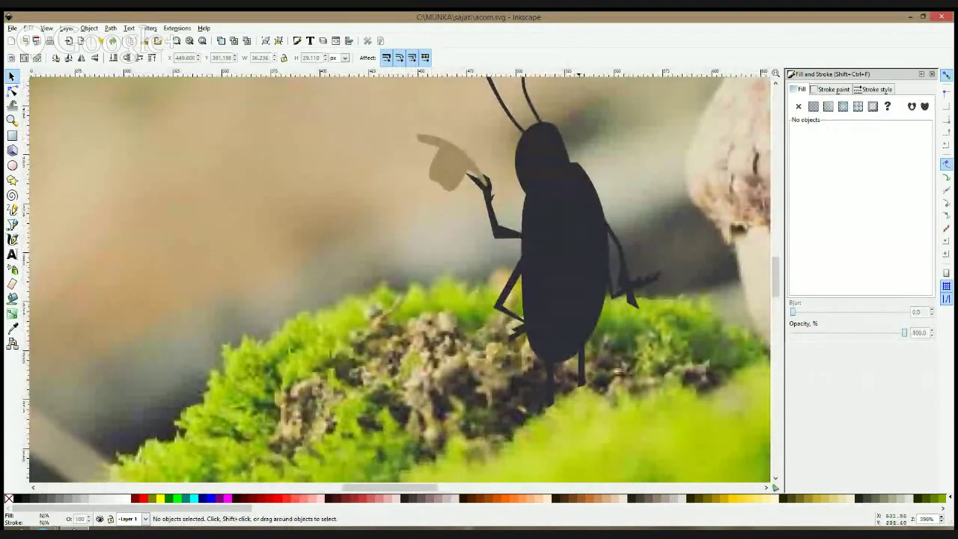
scroll(575, 204, down, 5)
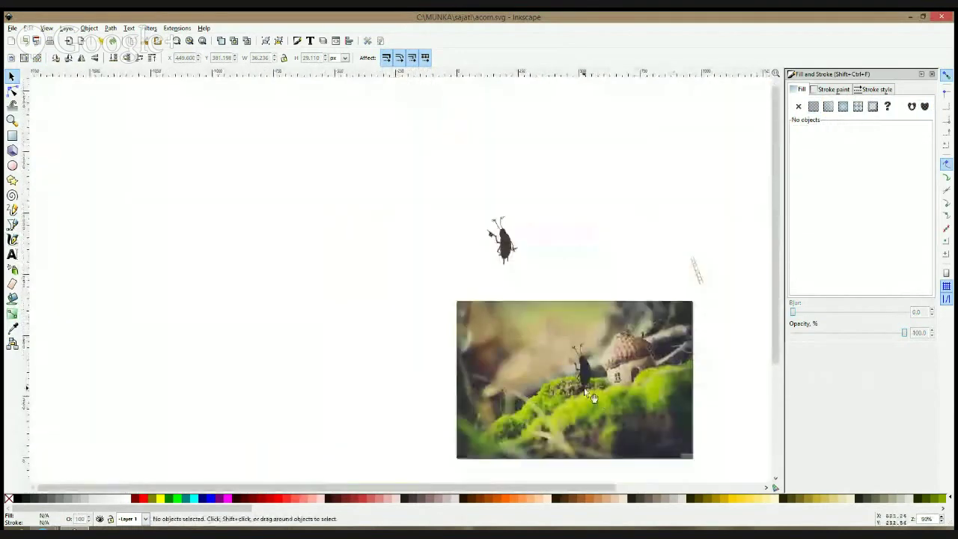
scroll(592, 394, up, 2)
drag(597, 393, 449, 287)
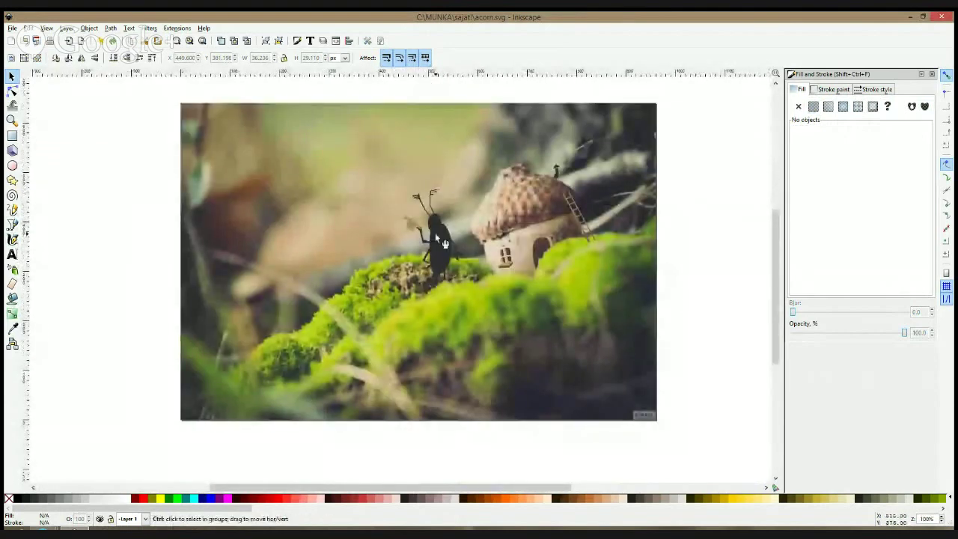
Apply a linear gradient across the character's body and set its far stop to opaque dark 332733 sampled from the photo
scroll(435, 233, up, 4)
click(413, 207)
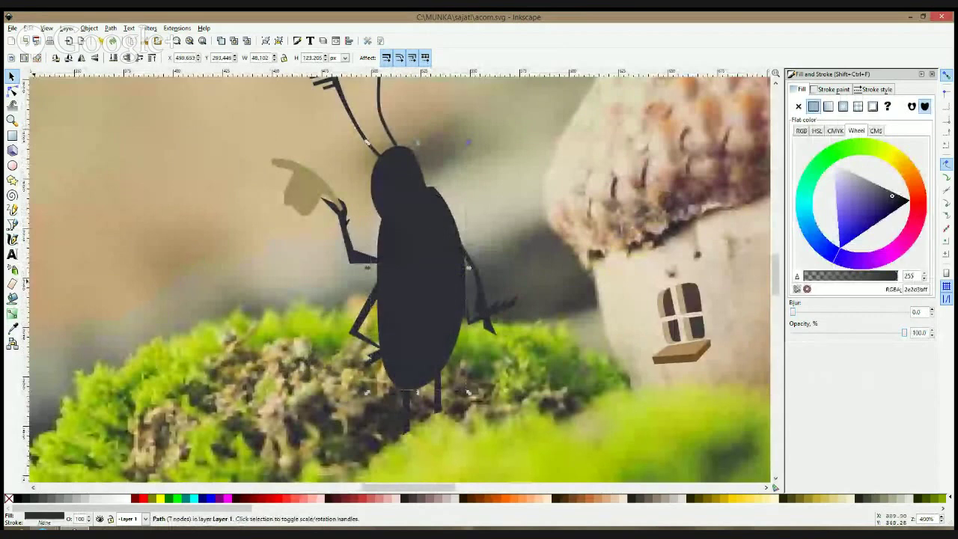
key(g)
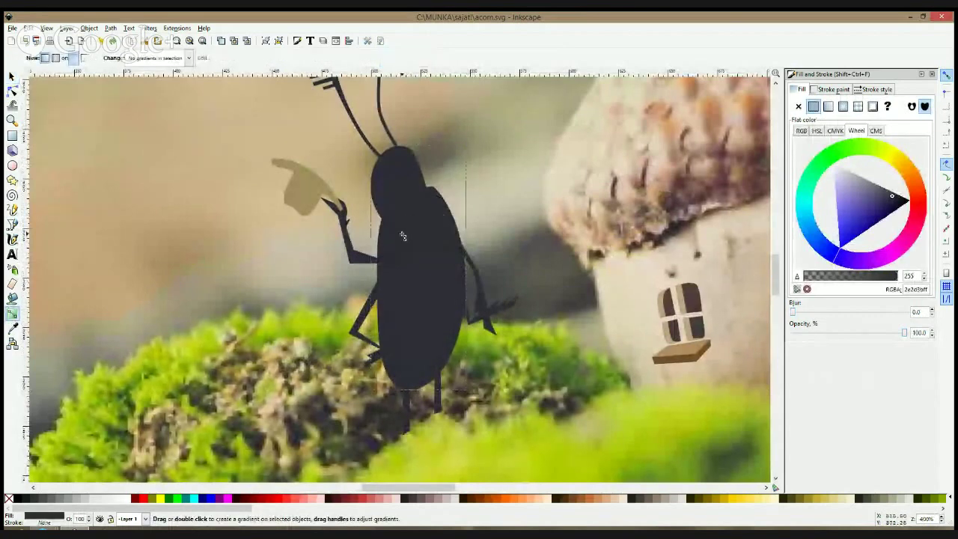
drag(402, 234, 437, 248)
click(12, 327)
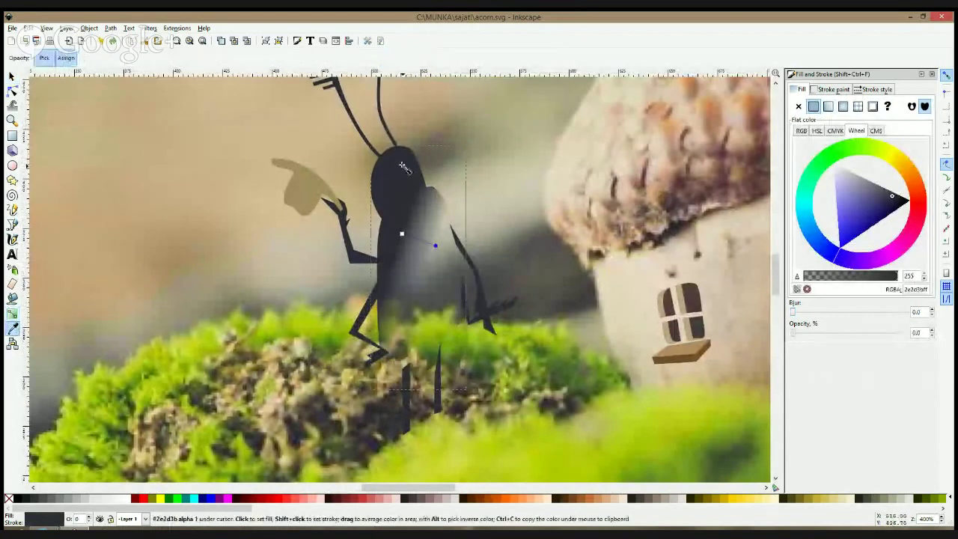
click(436, 213)
click(677, 232)
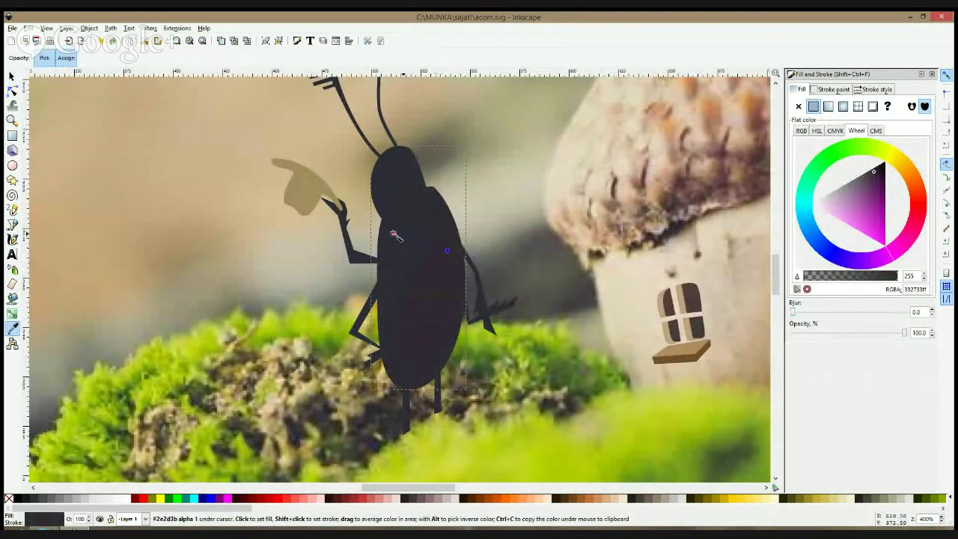
click(402, 234)
key(space)
Select the body, the lowered arm with its hand and both legs, and unite them into one path
click(475, 268)
shift+click(487, 328)
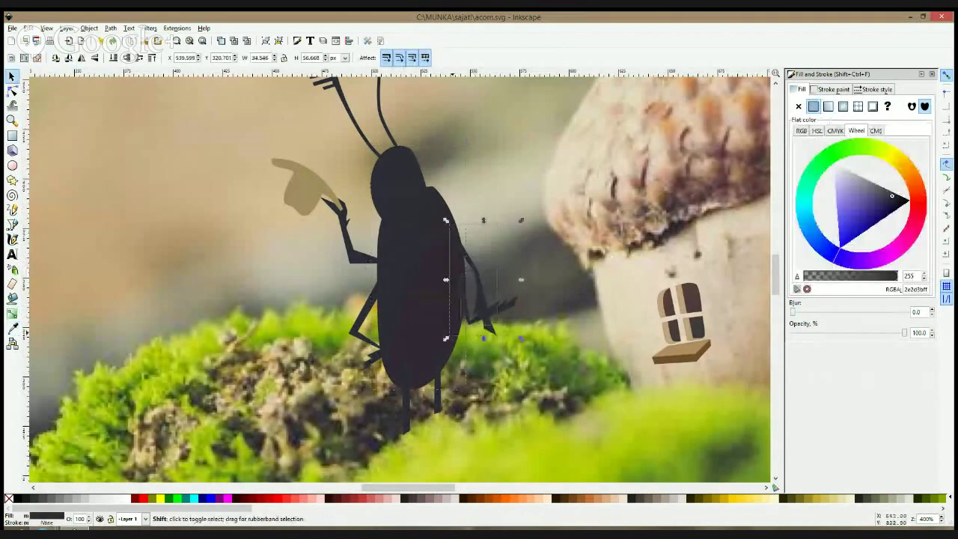
shift+click(405, 383)
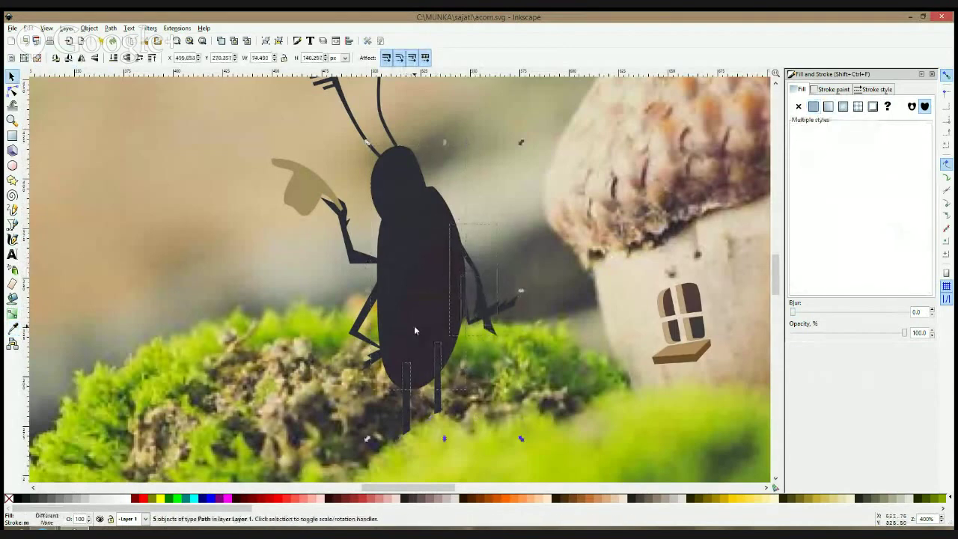
click(415, 327)
Try dark tones 252432 and 292837 from the photo's shadows on the body gradient's far stop, and set it to 211f38
scroll(415, 327, down, 3)
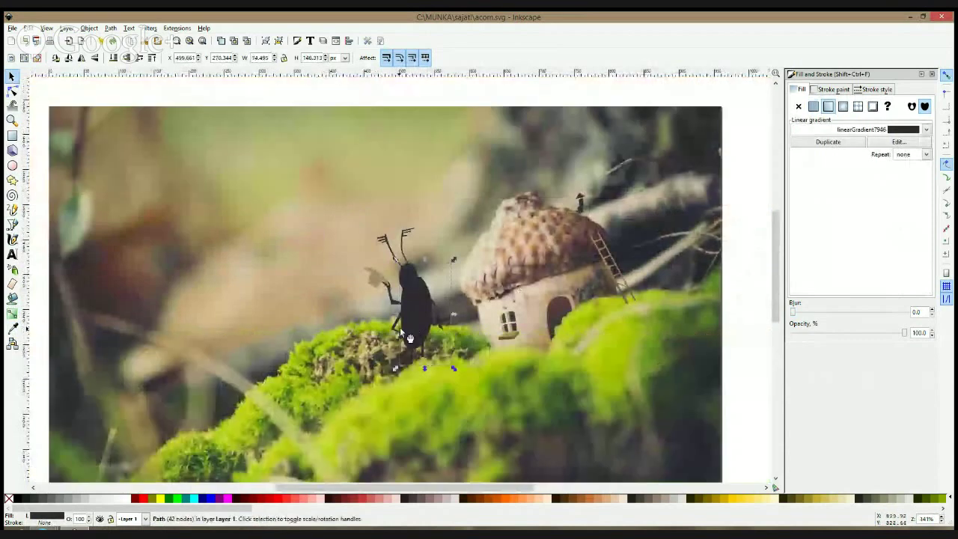
click(12, 328)
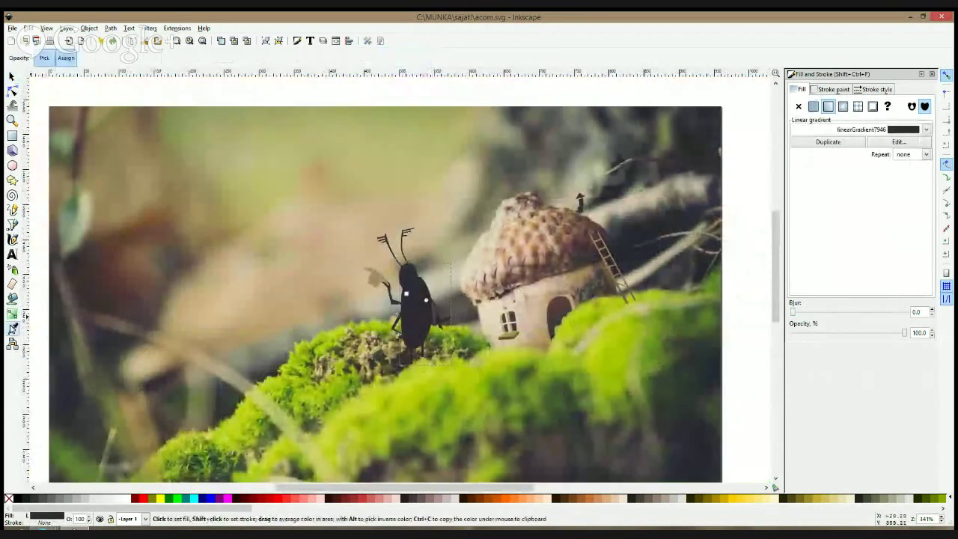
click(424, 300)
click(663, 232)
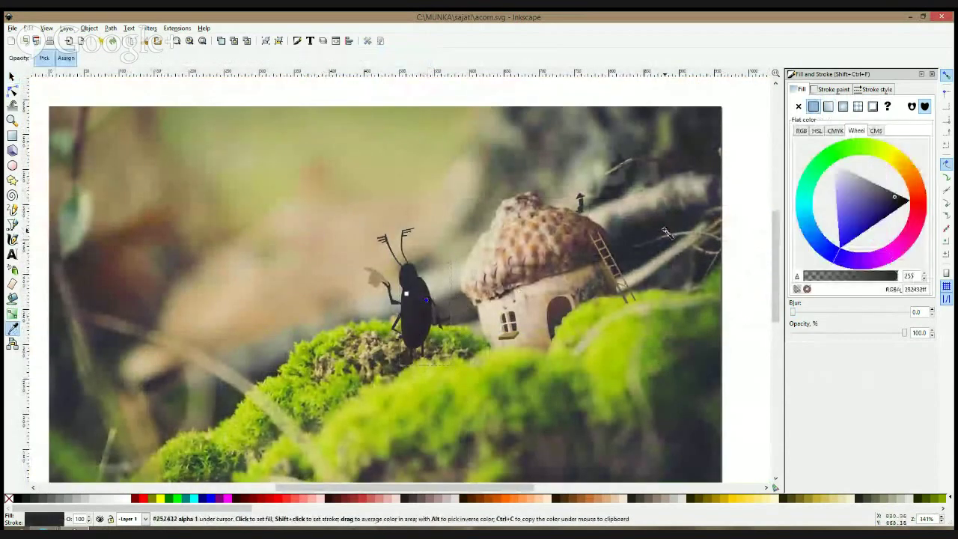
click(714, 146)
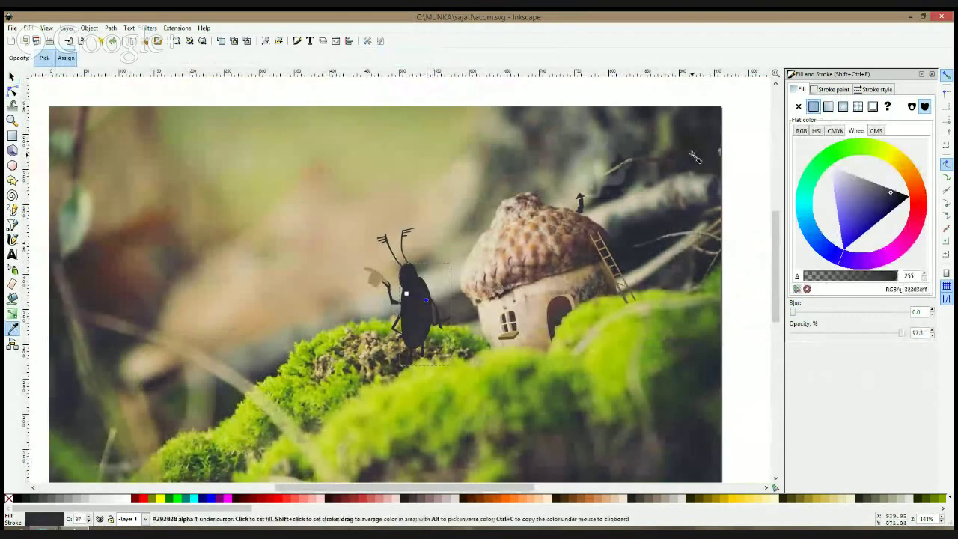
click(696, 167)
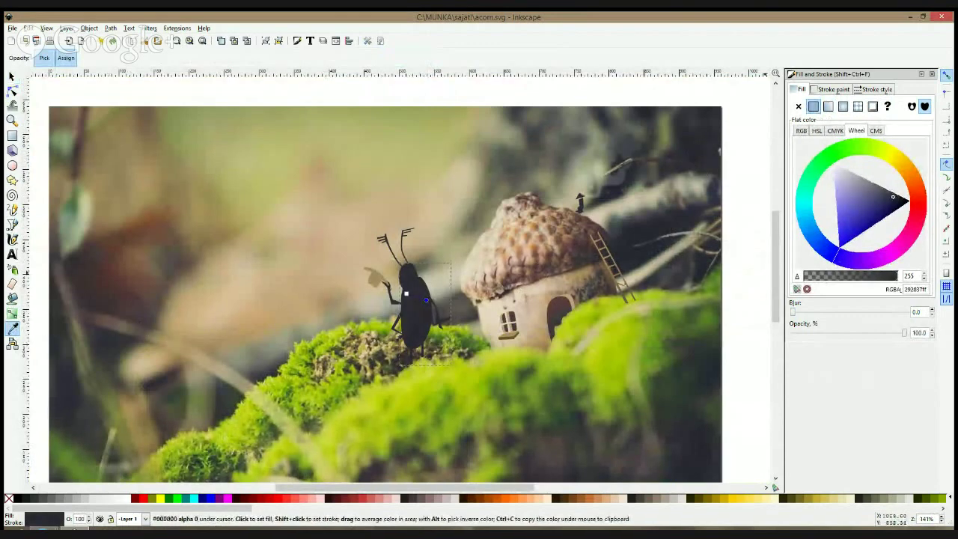
click(894, 200)
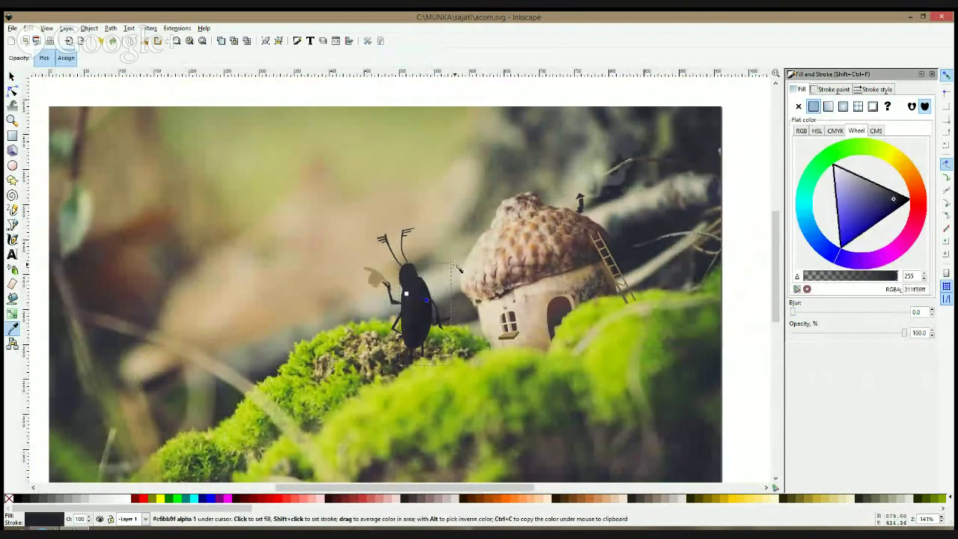
Draw a narrow closed highlight strip along the left side of the character's head and body with the Pen tool
scroll(431, 310, up, 2)
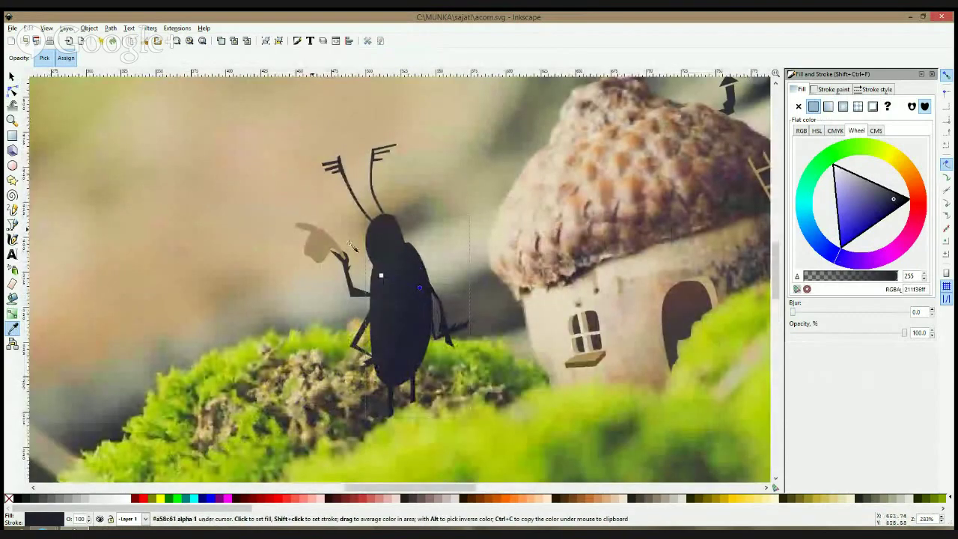
click(12, 89)
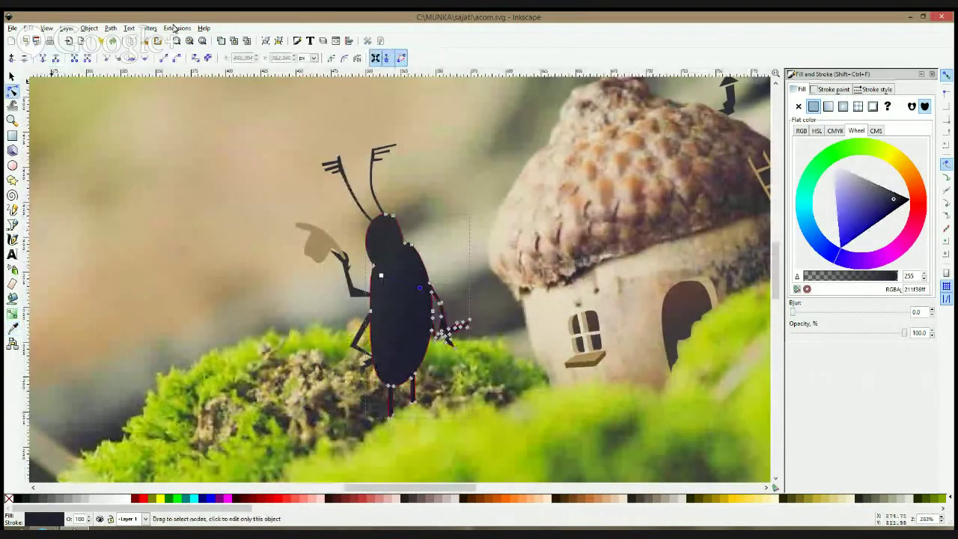
click(211, 209)
click(12, 225)
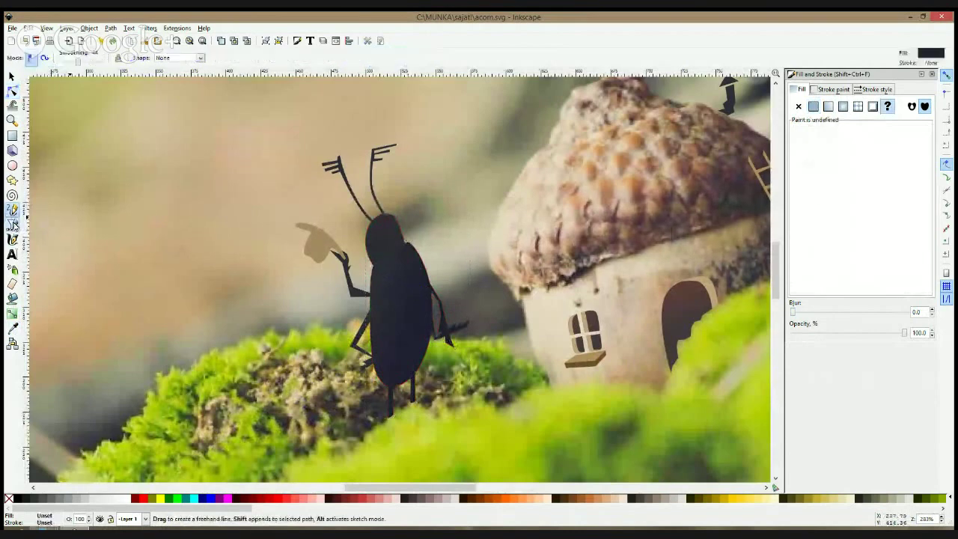
scroll(413, 258, up, 1)
click(347, 176)
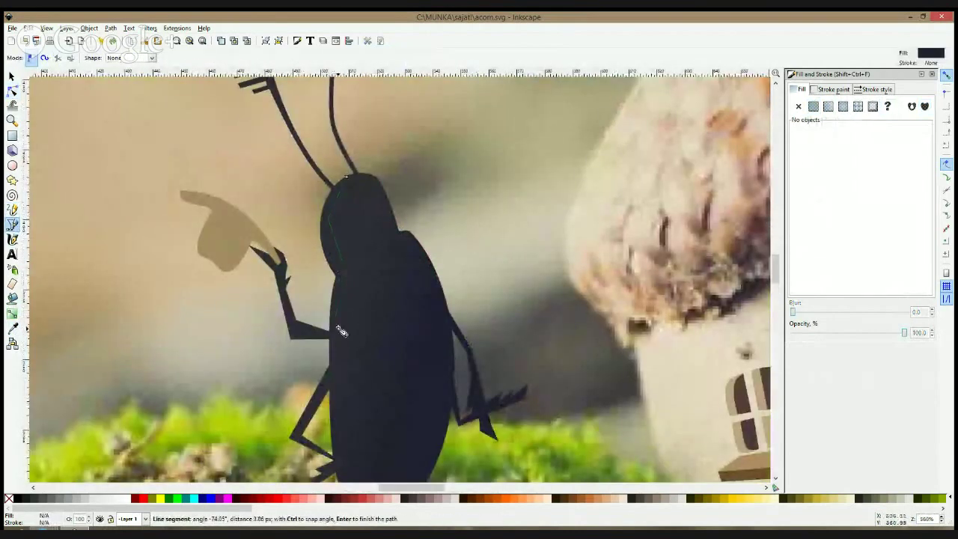
scroll(342, 344, down, 3)
click(345, 377)
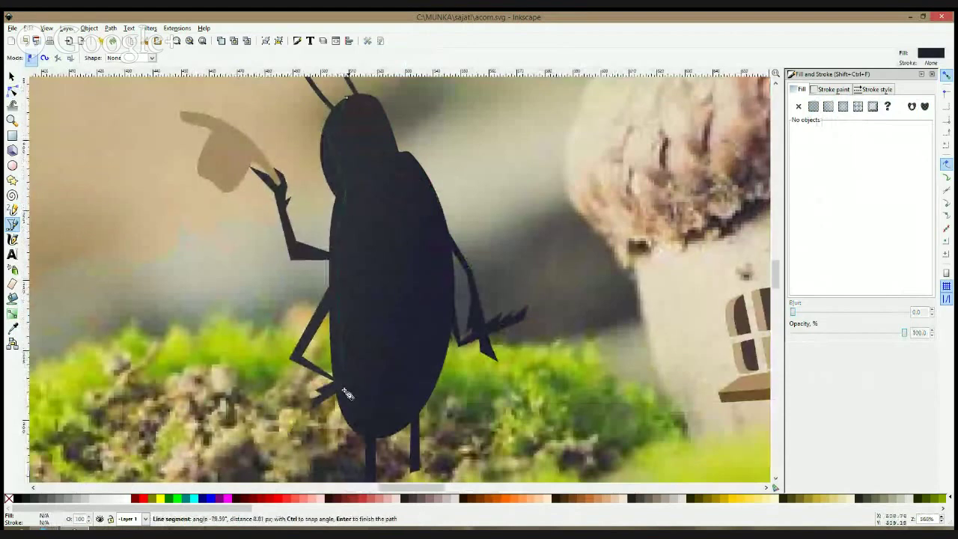
click(360, 431)
click(346, 244)
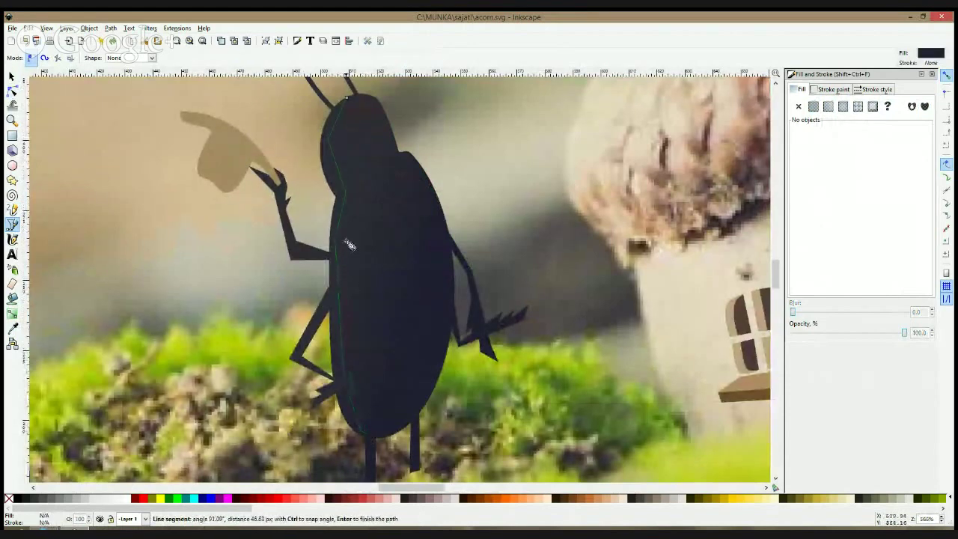
click(341, 150)
click(360, 98)
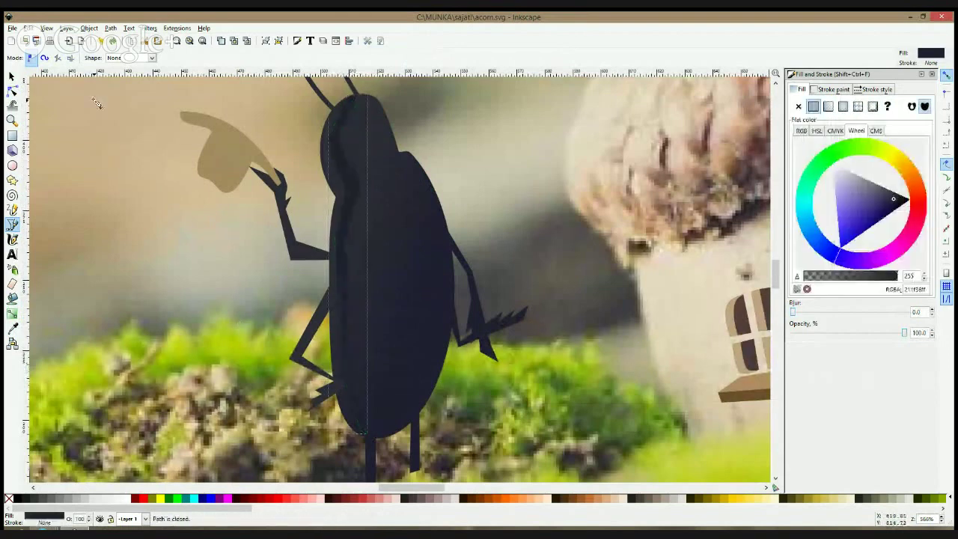
Smooth the highlight strip's nodes and adjust its neck corners so it follows the curves of the head and body
key(n)
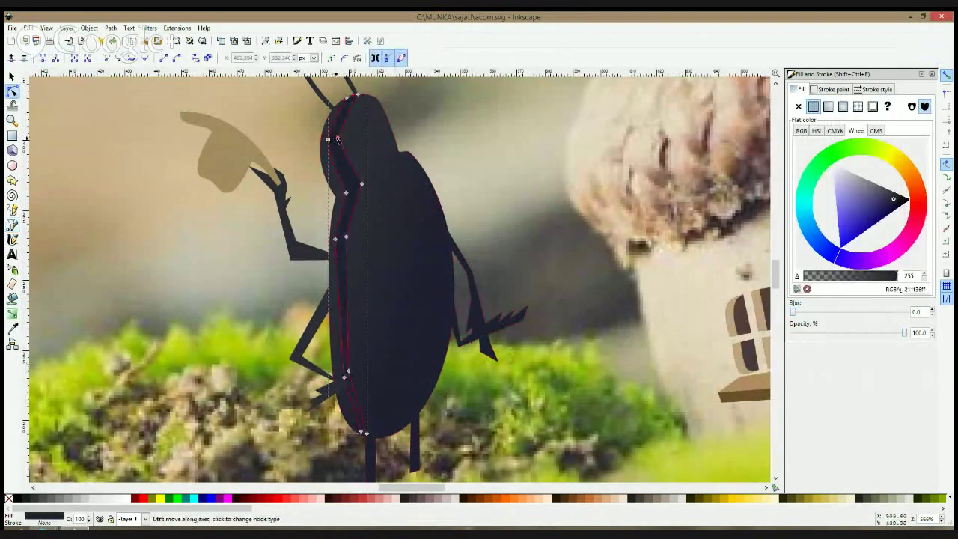
drag(363, 184, 360, 180)
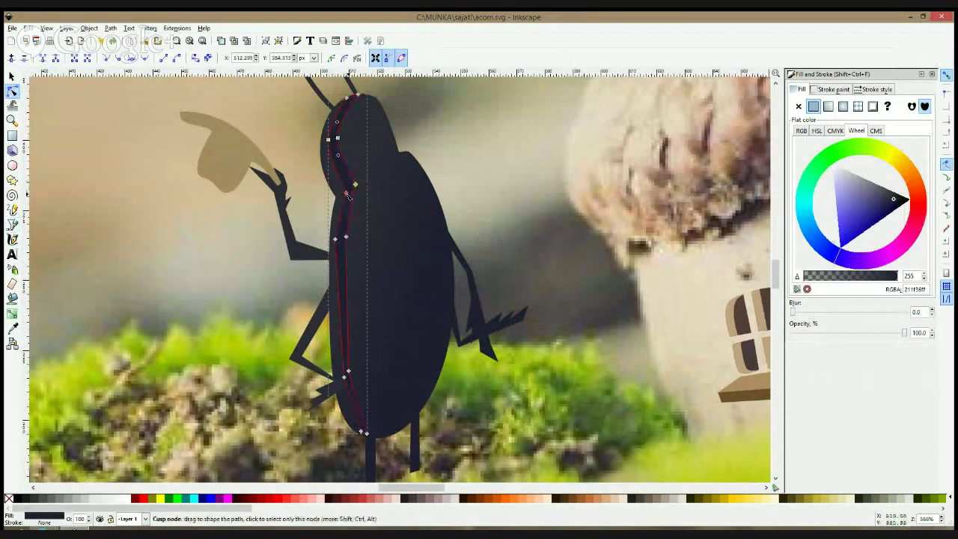
click(345, 191)
ctrl+click(337, 240)
ctrl+click(346, 238)
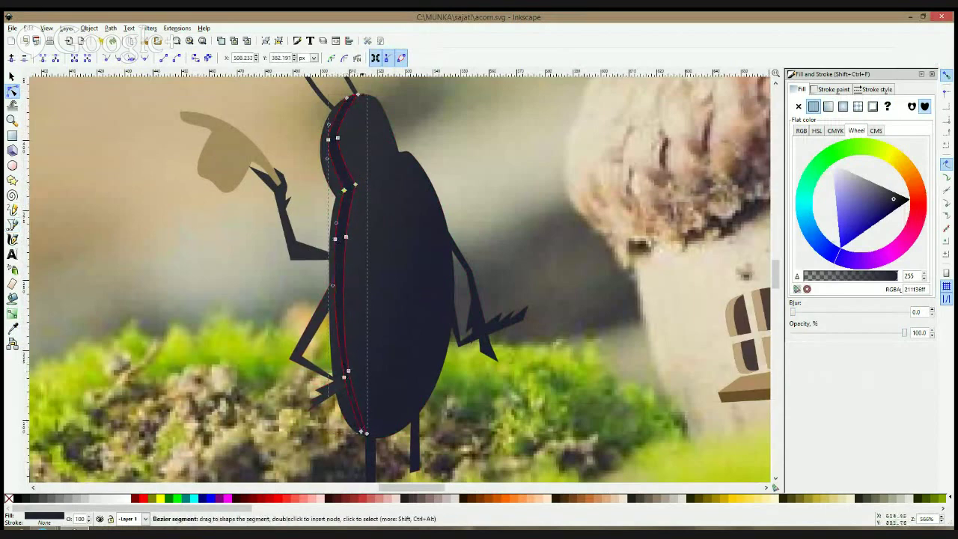
Fill the highlight strip with white and set its opacity to 30%
key(s)
click(128, 500)
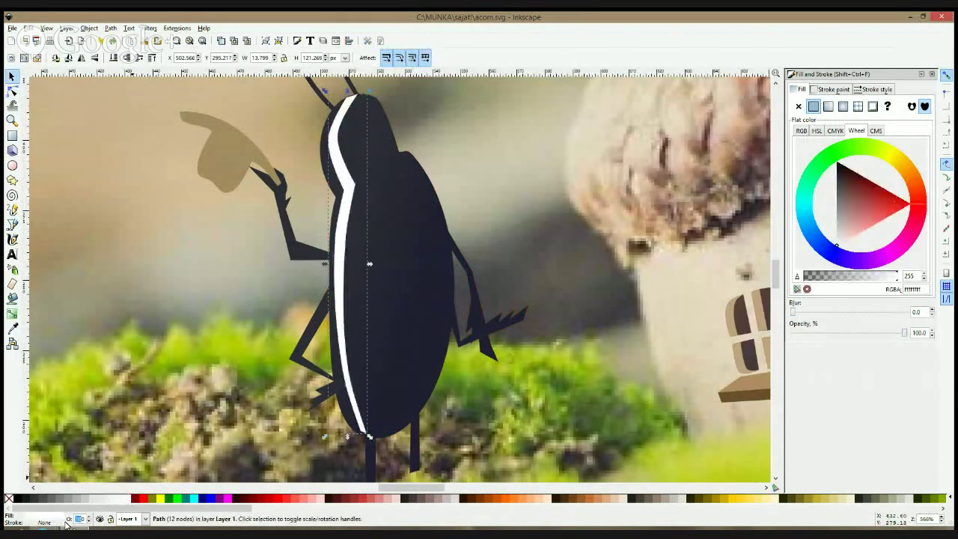
text(0)
key(Return)
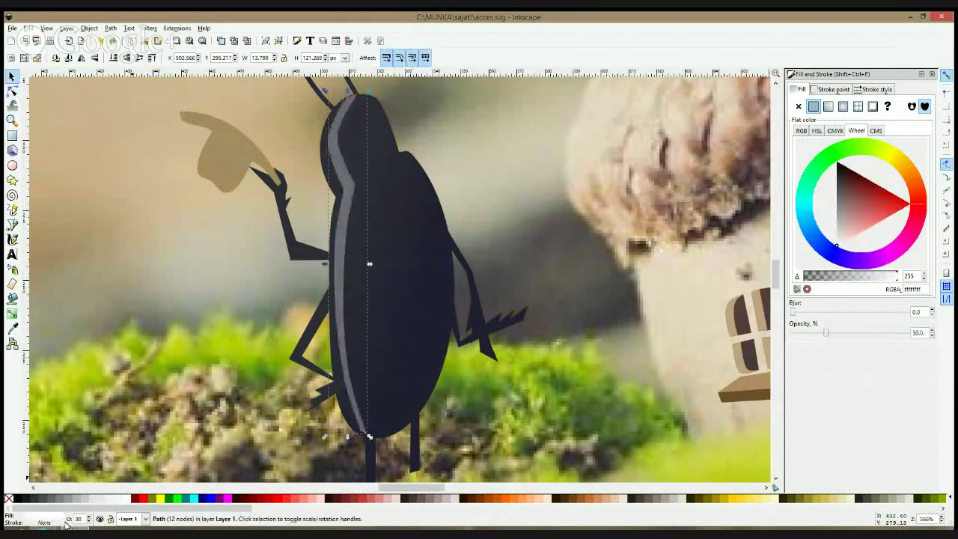
Apply a linear gradient to the highlight strip that fades to transparent from above the head to the body's lower end
click(106, 529)
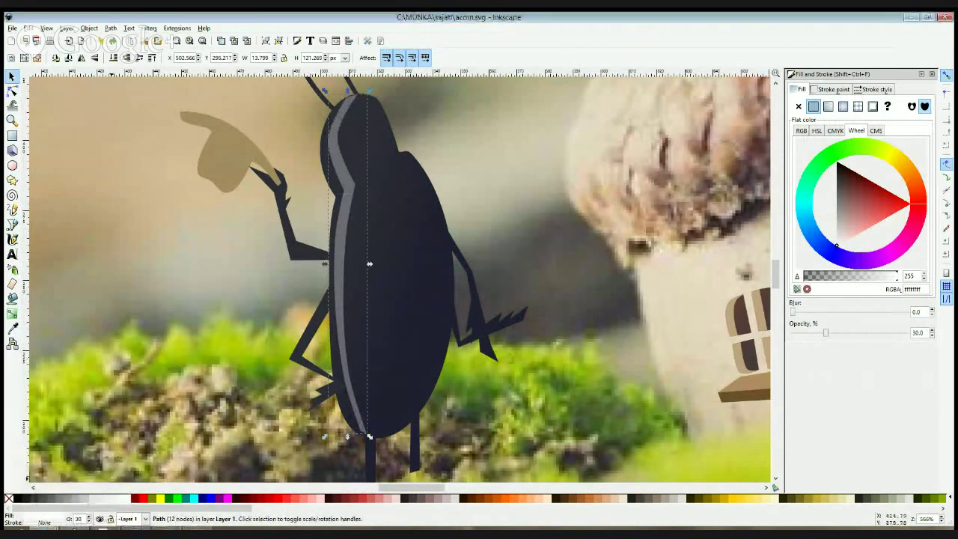
click(12, 313)
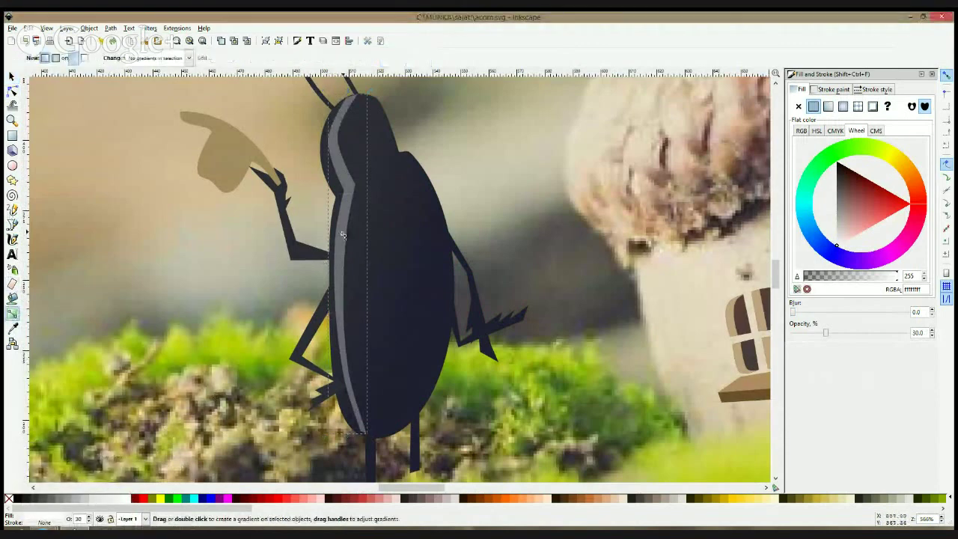
drag(347, 196, 355, 439)
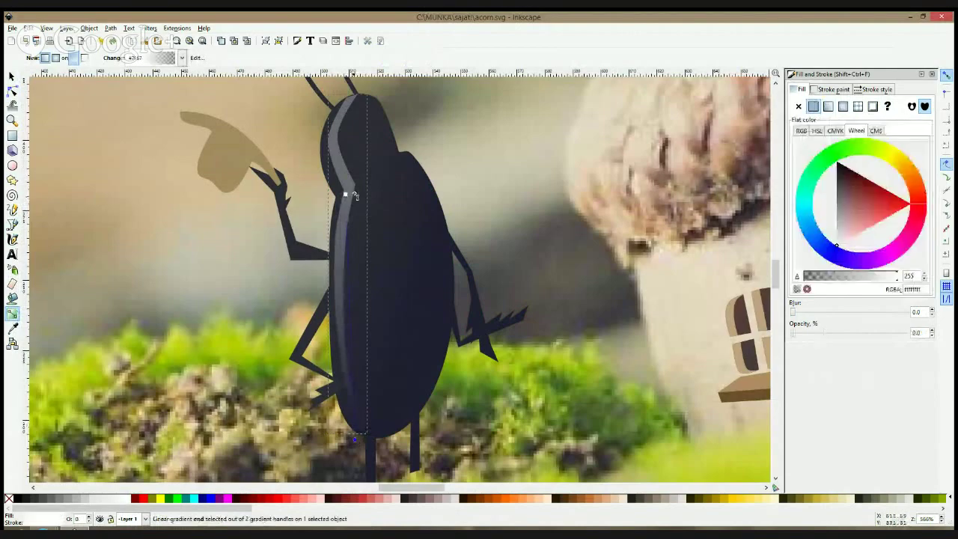
drag(346, 194, 351, 79)
click(352, 138)
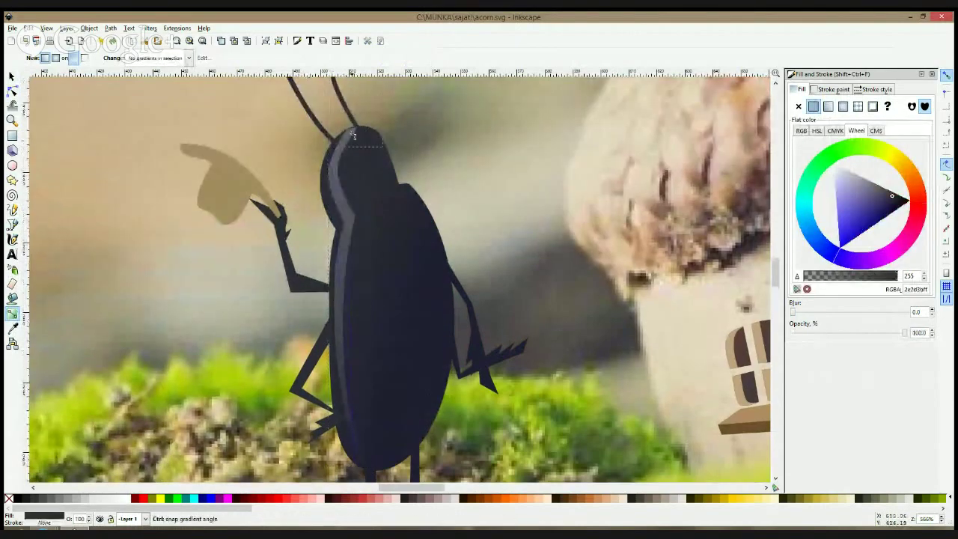
Set the highlight strip's opacity to 15% and deselect it
scroll(352, 135, down, 5)
key(F1)
click(516, 189)
scroll(315, 173, up, 3)
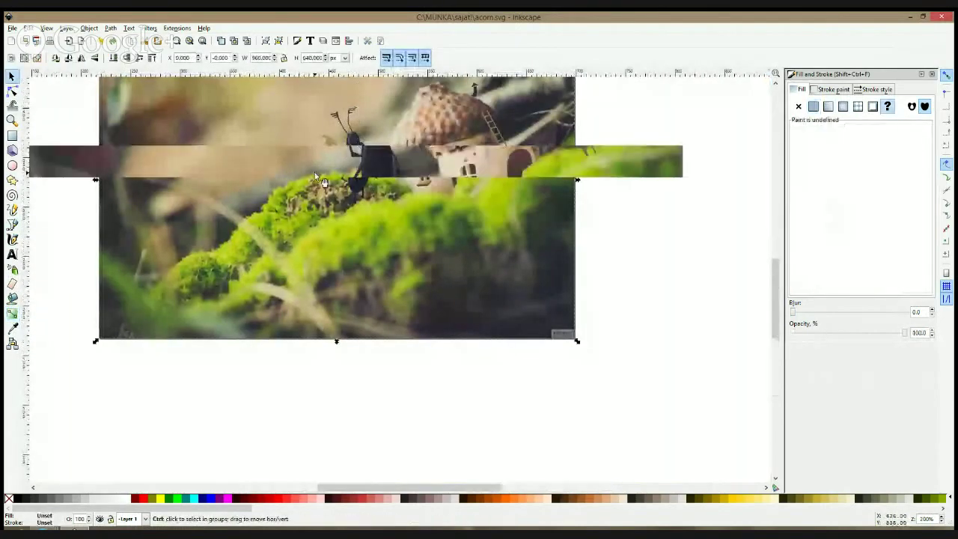
click(419, 123)
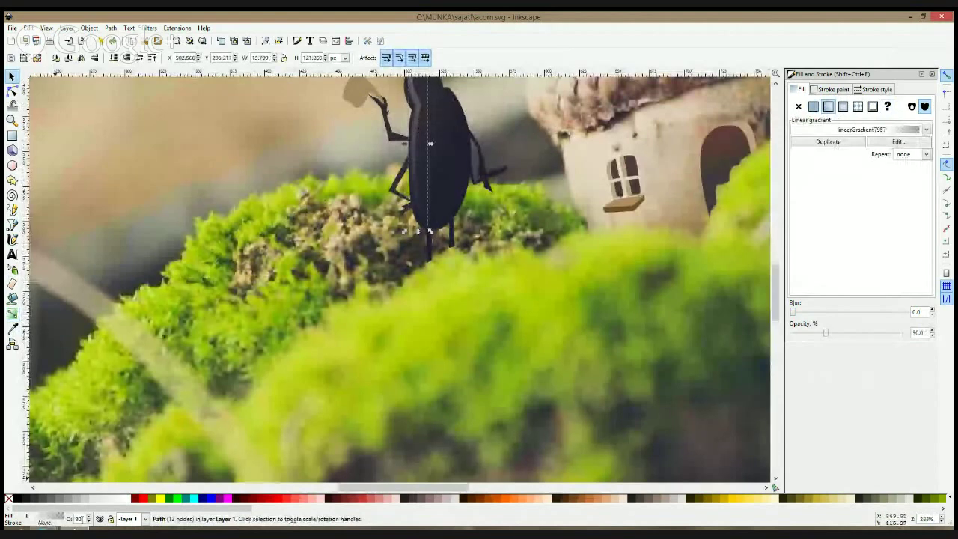
key(Return)
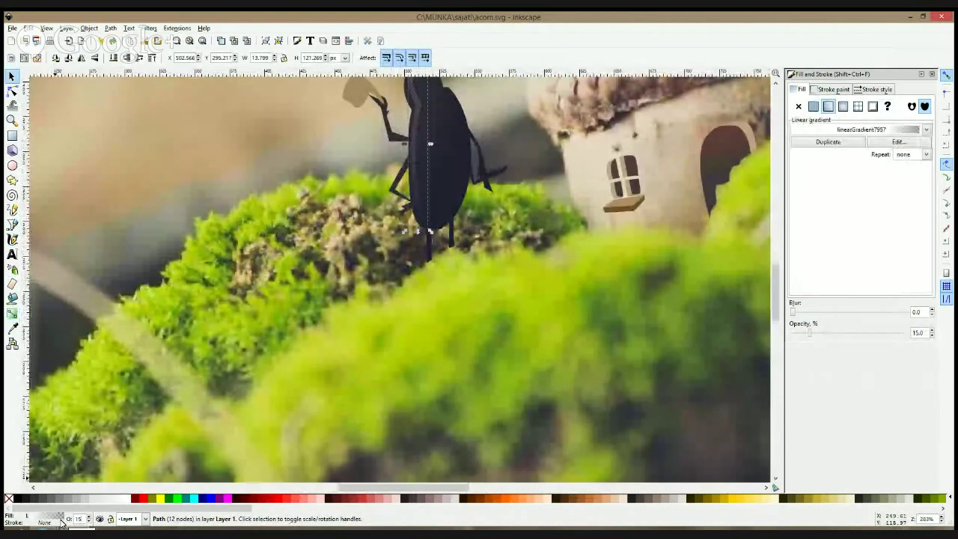
scroll(519, 195, down, 4)
drag(524, 164, 503, 234)
click(629, 223)
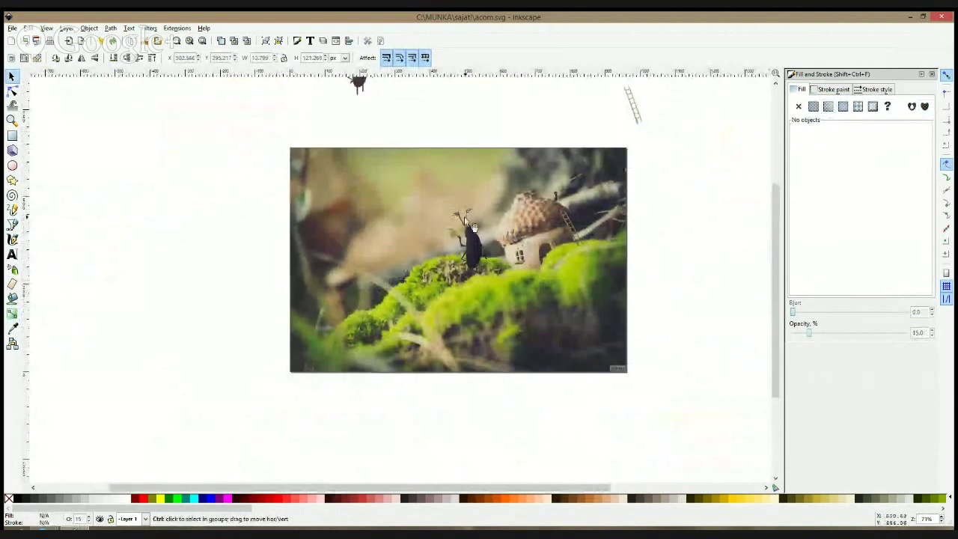
Rotate both antennae counter-clockwise so that they lean further toward the hat
scroll(466, 214, up, 3)
click(455, 236)
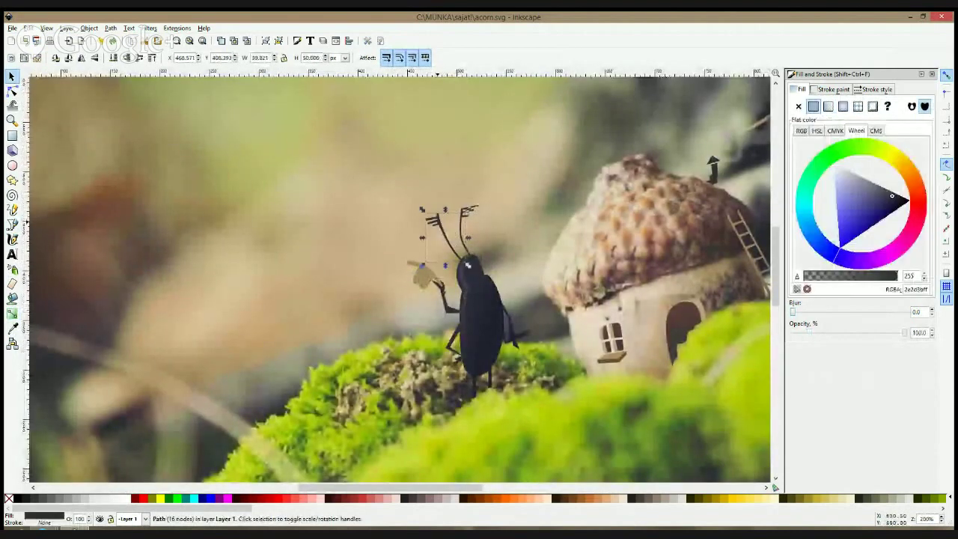
drag(416, 220, 408, 232)
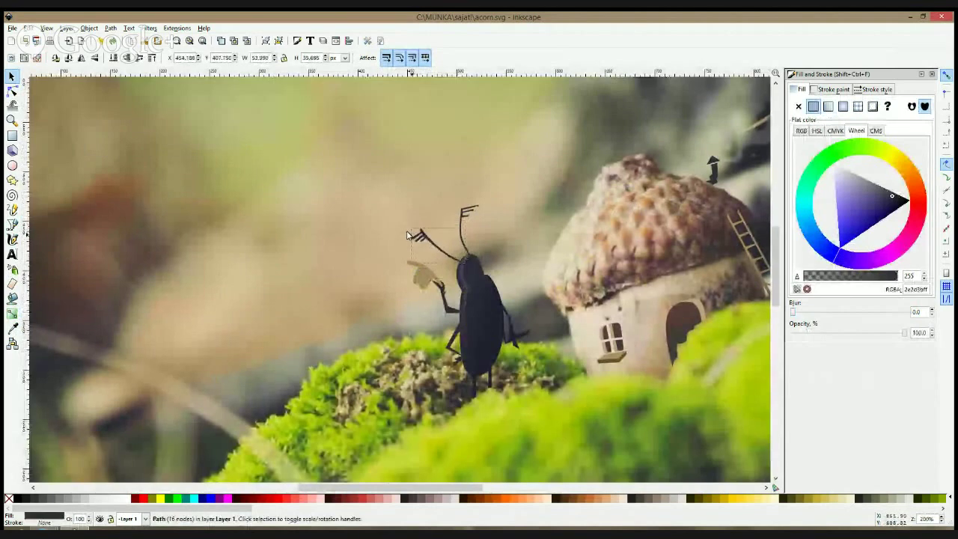
click(471, 211)
drag(470, 210, 452, 216)
click(464, 213)
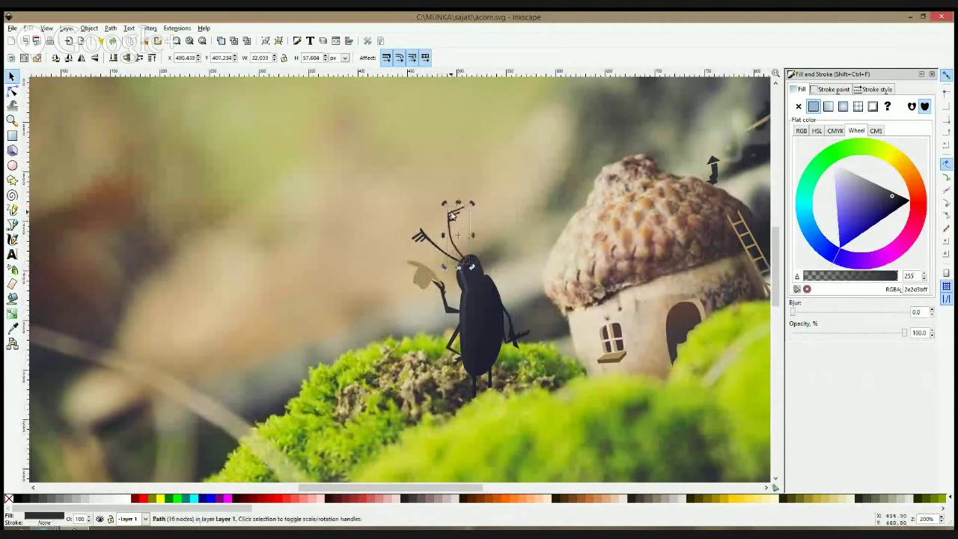
Select all seven parts of the character and move them together to the left and up over the mossy mound
click(524, 226)
scroll(526, 239, down, 4)
click(662, 251)
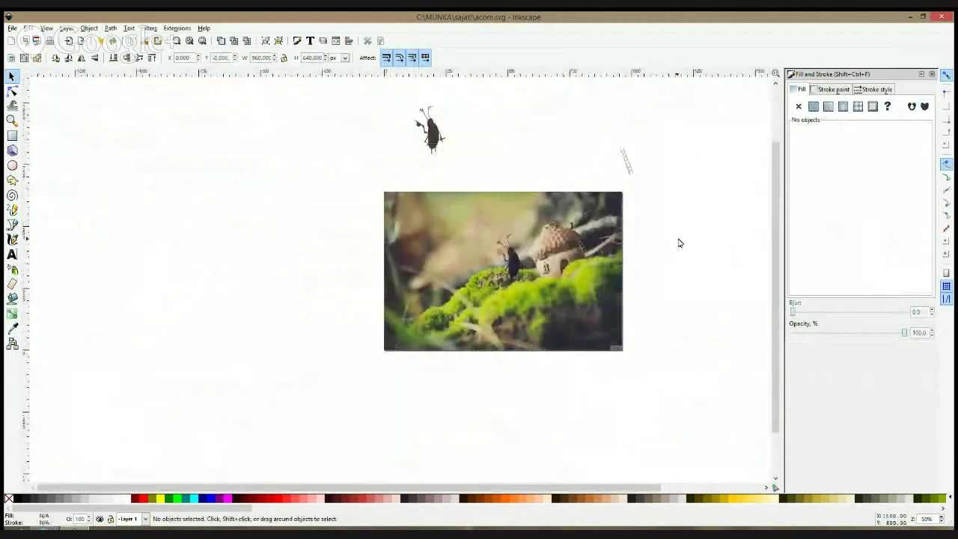
scroll(592, 291, up, 4)
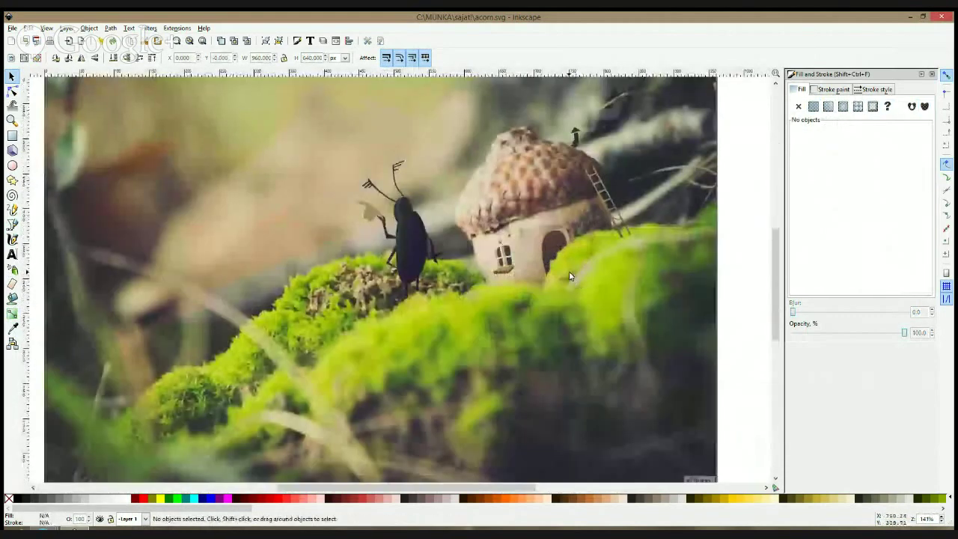
scroll(568, 273, down, 3)
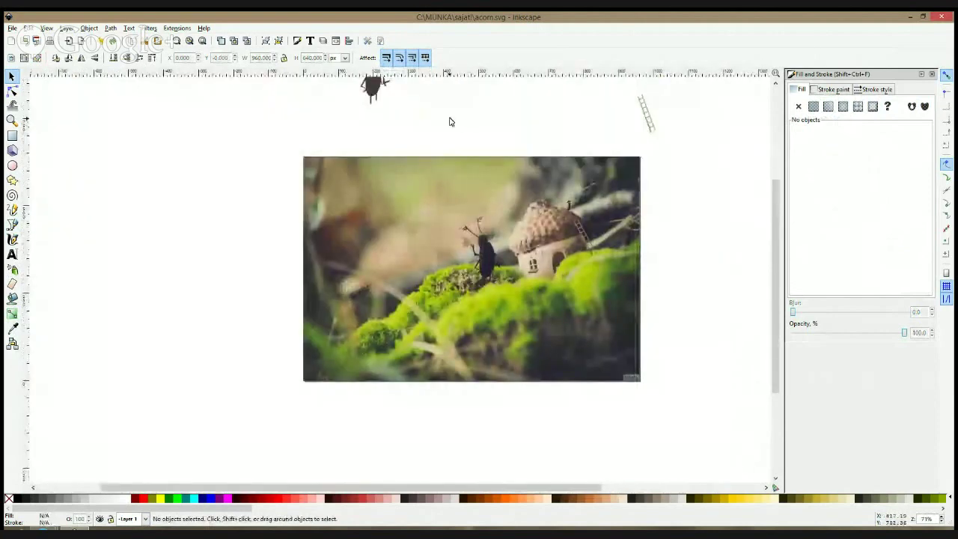
drag(445, 124, 517, 296)
drag(482, 213, 485, 230)
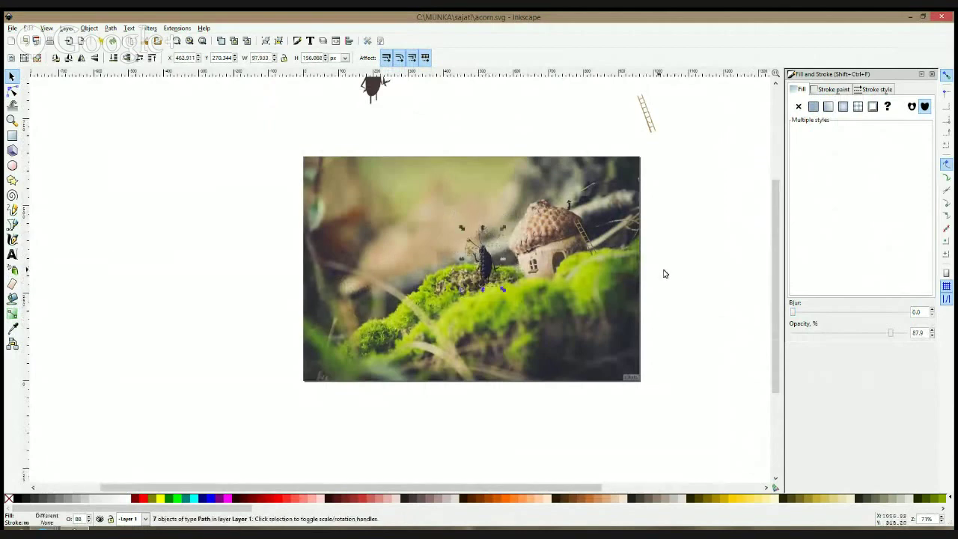
ctrl+scroll(511, 273, up, 3)
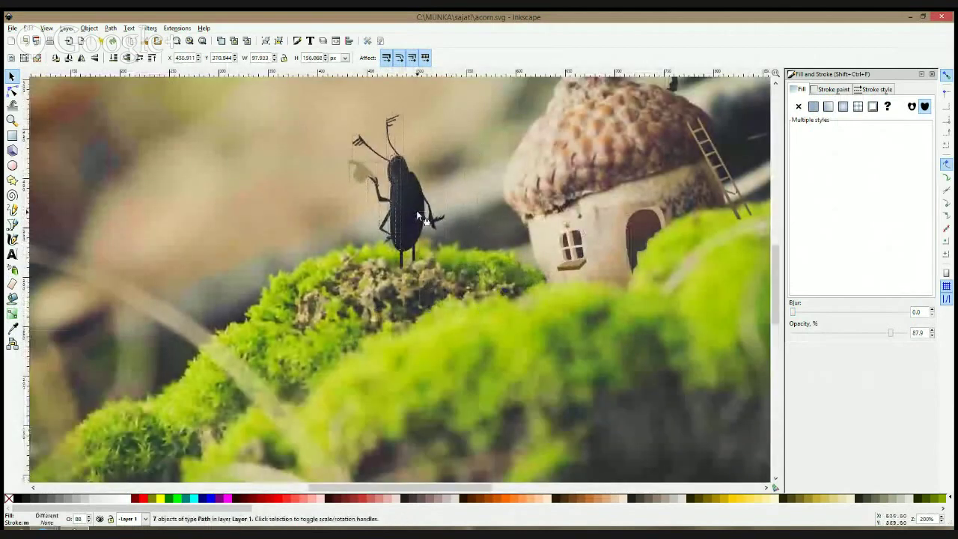
drag(417, 216, 393, 222)
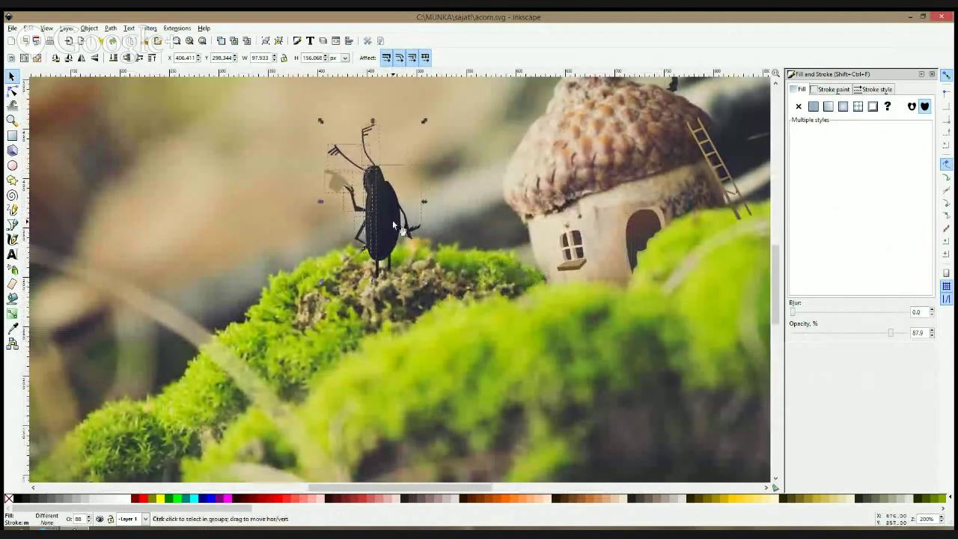
Pull the foot nodes of both legs down into the moss and bend the legs into gentle curves
scroll(393, 222, down, 3)
click(13, 92)
scroll(501, 290, up, 2)
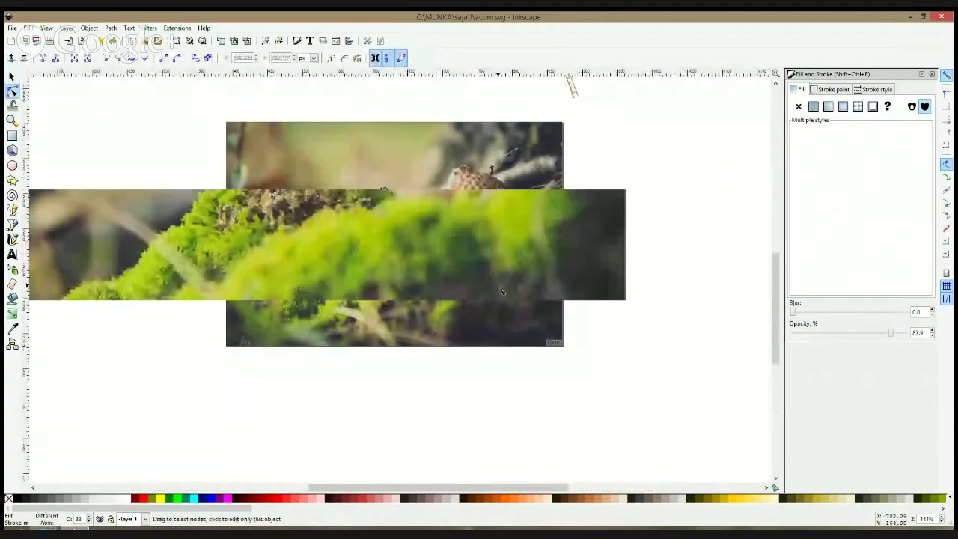
scroll(273, 184, up, 3)
drag(255, 176, 329, 210)
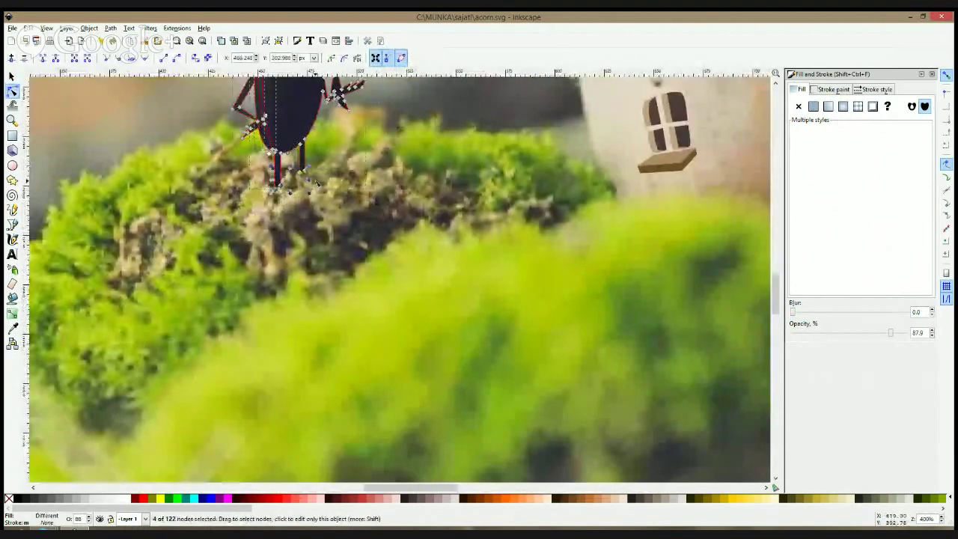
mouse_move(303, 171)
mouse_down()
mouse_move(303, 201)
mouse_move(271, 183)
mouse_move(302, 173)
mouse_up()
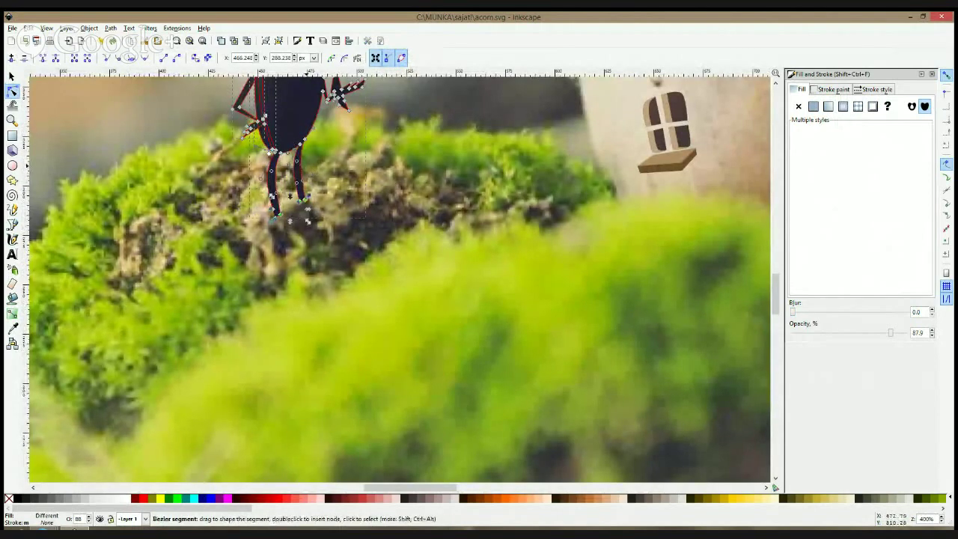
key(F1)
click(416, 219)
scroll(416, 219, down, 5)
click(681, 175)
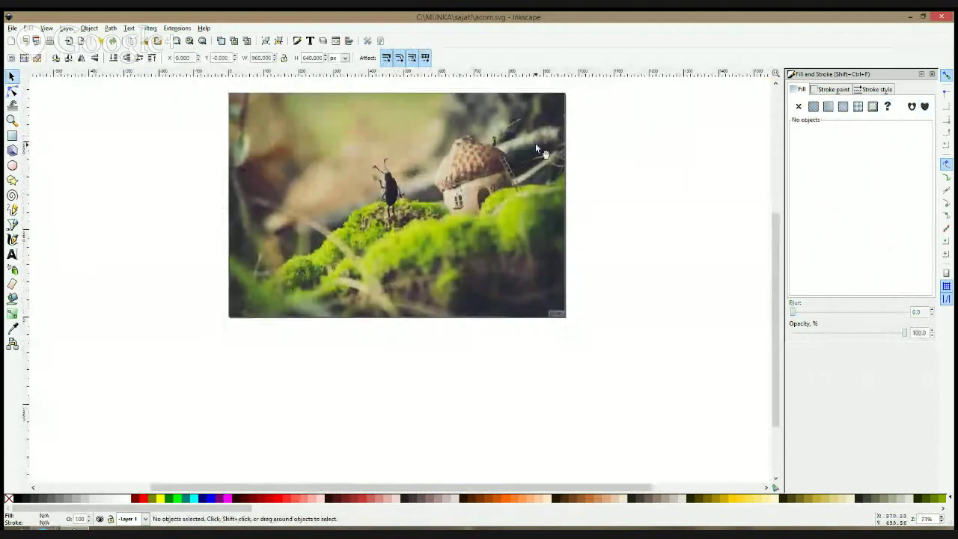
Select all seven parts of the character on the mossy mound and scale them down to about 83 by 145 px
drag(535, 149, 627, 195)
scroll(528, 227, up, 2)
key(F2)
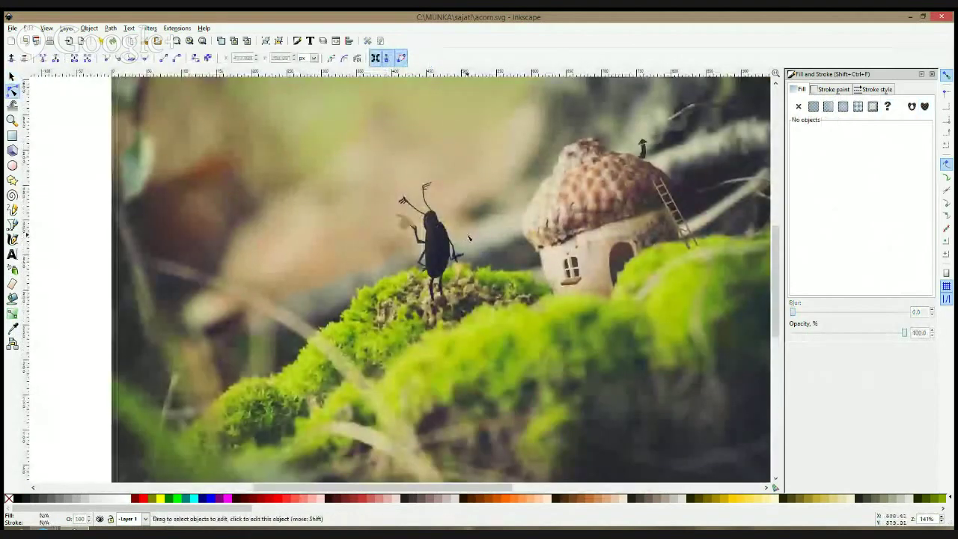
key(1)
key(F1)
click(445, 238)
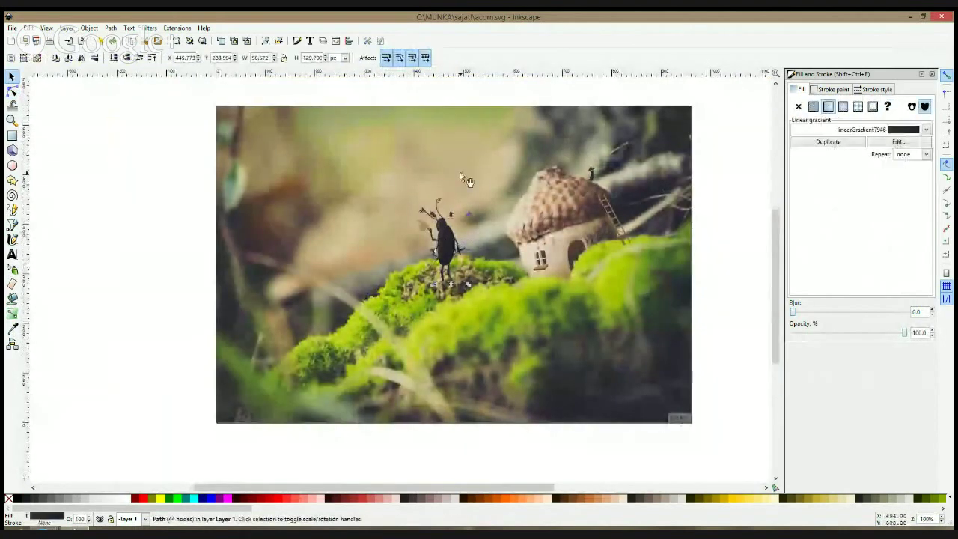
scroll(460, 178, up, 4)
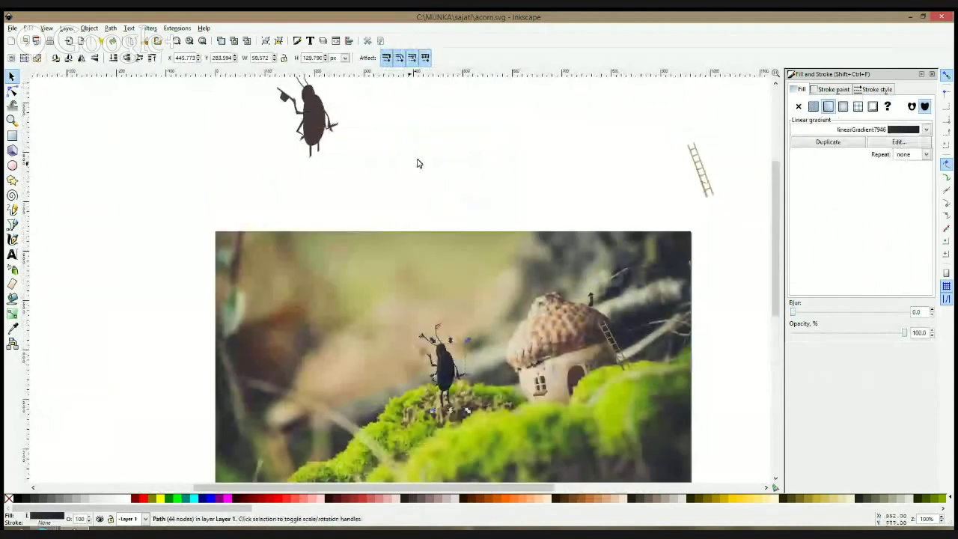
drag(396, 170, 512, 432)
scroll(455, 330, up, 2)
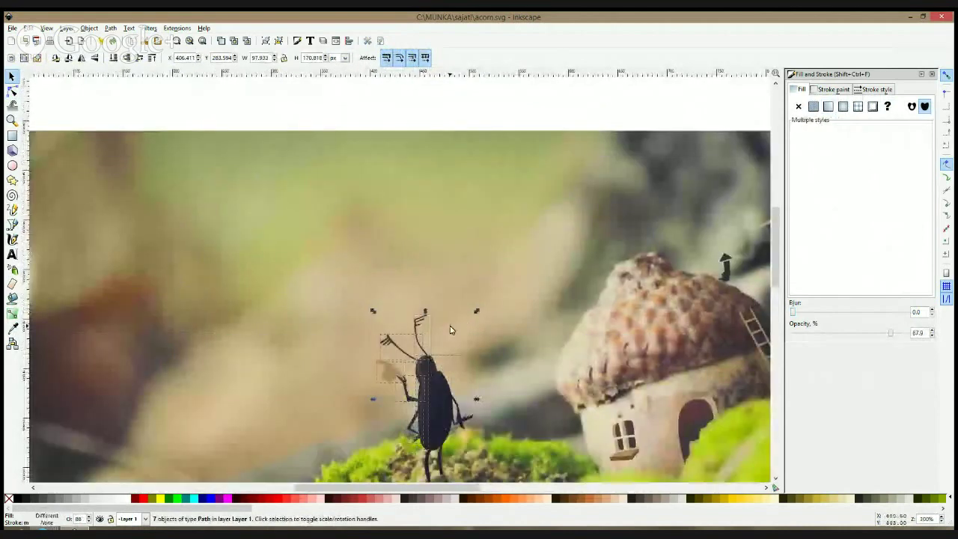
scroll(450, 330, down, 4)
drag(425, 191, 424, 220)
Move the whole character to the right along the mossy mound toward the acorn house, then deselect it
drag(433, 277, 449, 259)
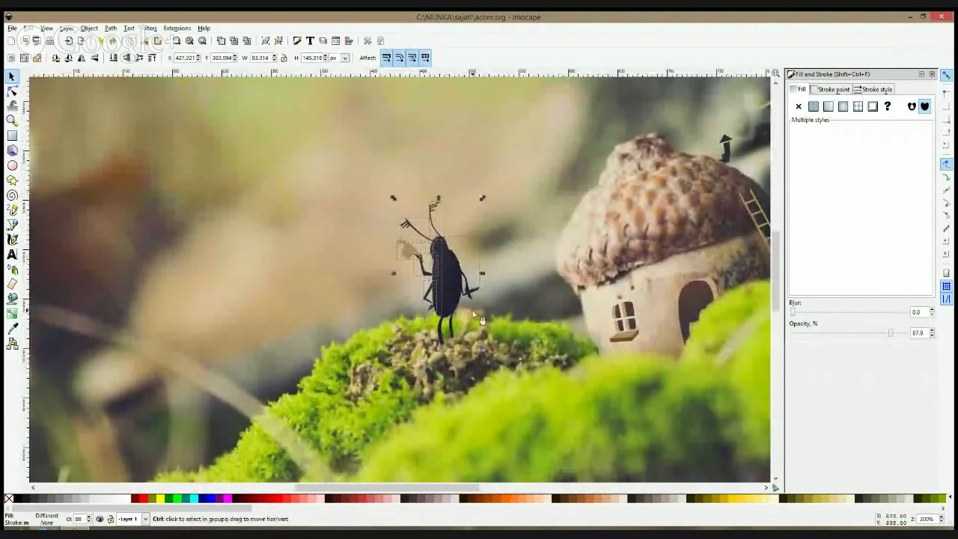
scroll(479, 318, down, 4)
scroll(472, 299, up, 2)
mouse_move(467, 300)
mouse_down()
mouse_move(491, 292)
mouse_move(488, 302)
mouse_up()
click(563, 157)
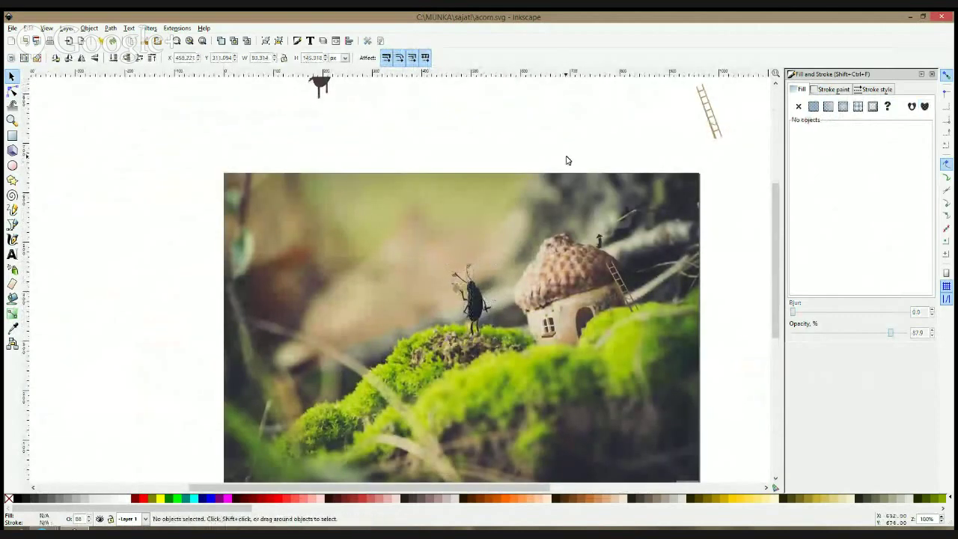
Examine how the character fits on the mound beside the acorn house, both close up and in the whole picture
drag(575, 197, 536, 96)
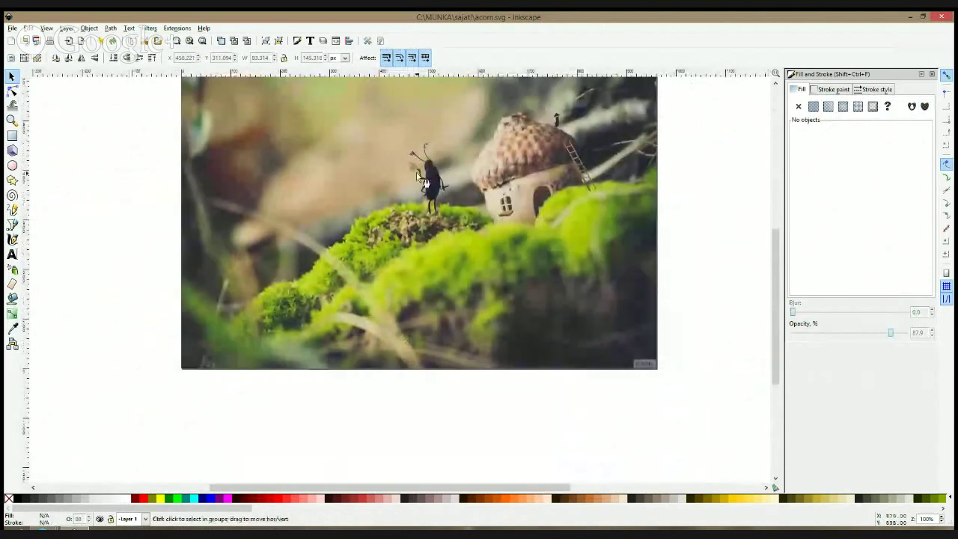
scroll(417, 175, up, 3)
click(12, 224)
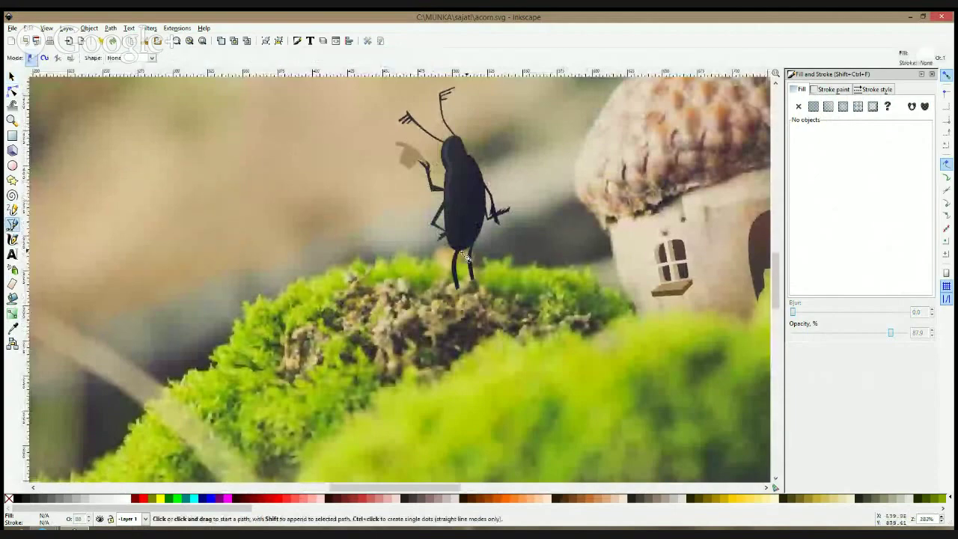
drag(605, 261, 457, 191)
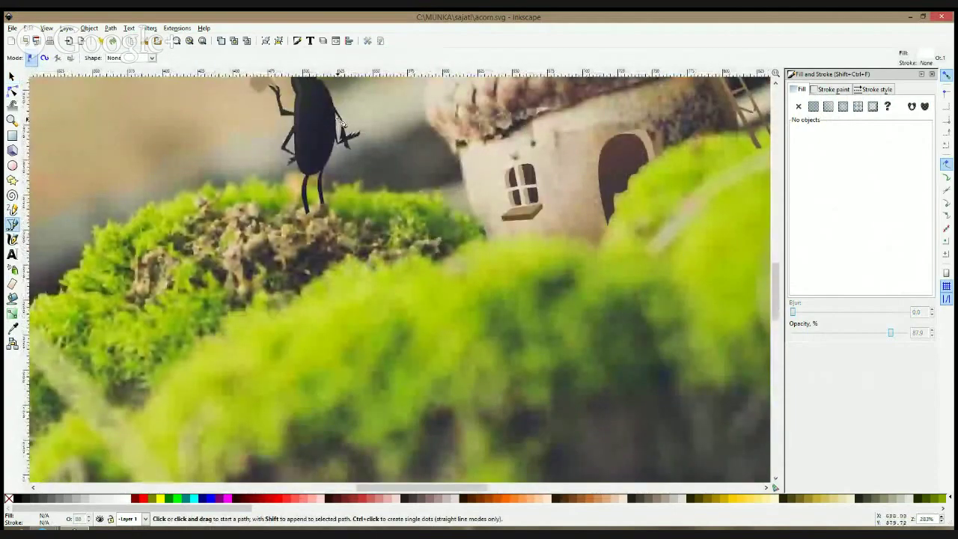
scroll(536, 229, down, 3)
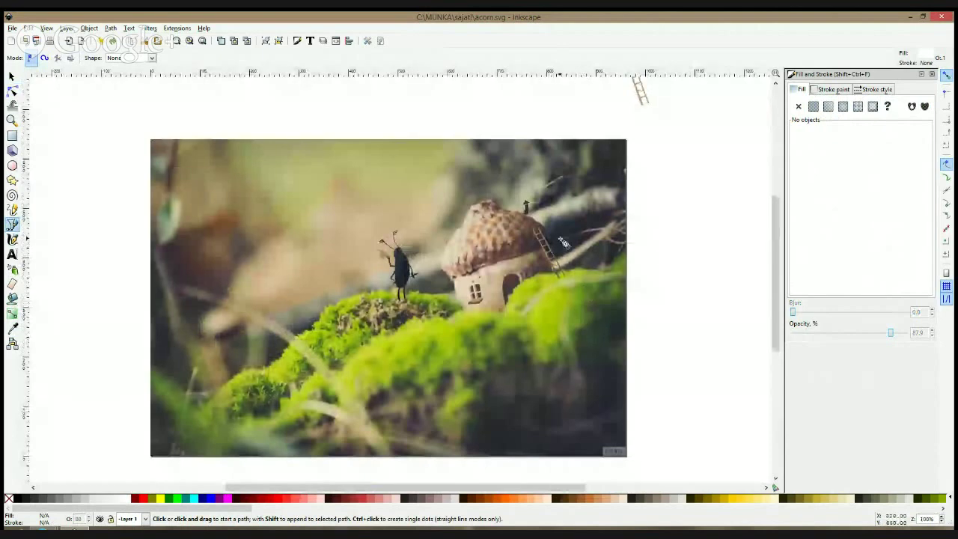
scroll(564, 243, up, 2)
scroll(584, 242, down, 2)
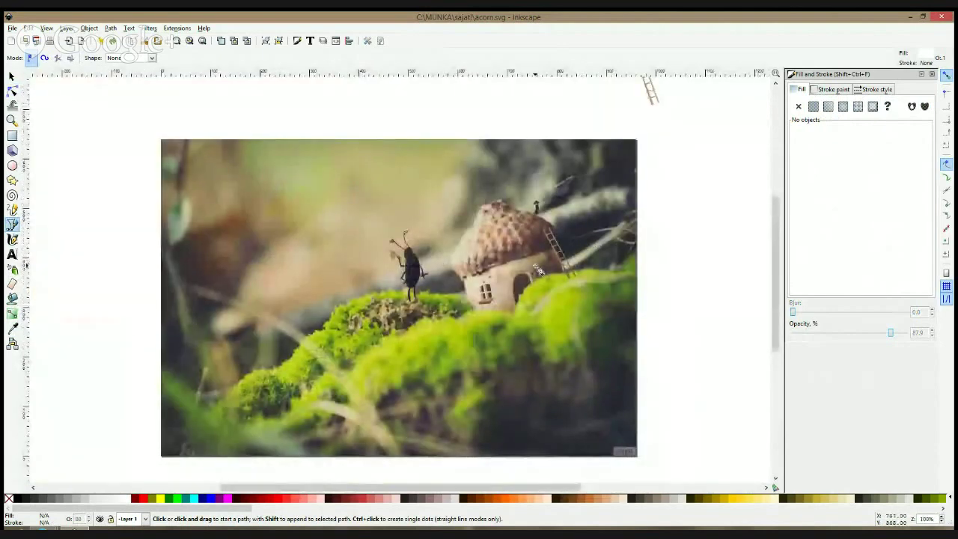
Recolor the lower end of the ladder's gradient with the dark brown 483b3a sampled from the photo, then deselect the ladder
scroll(539, 268, up, 2)
scroll(554, 258, up, 1)
key(s)
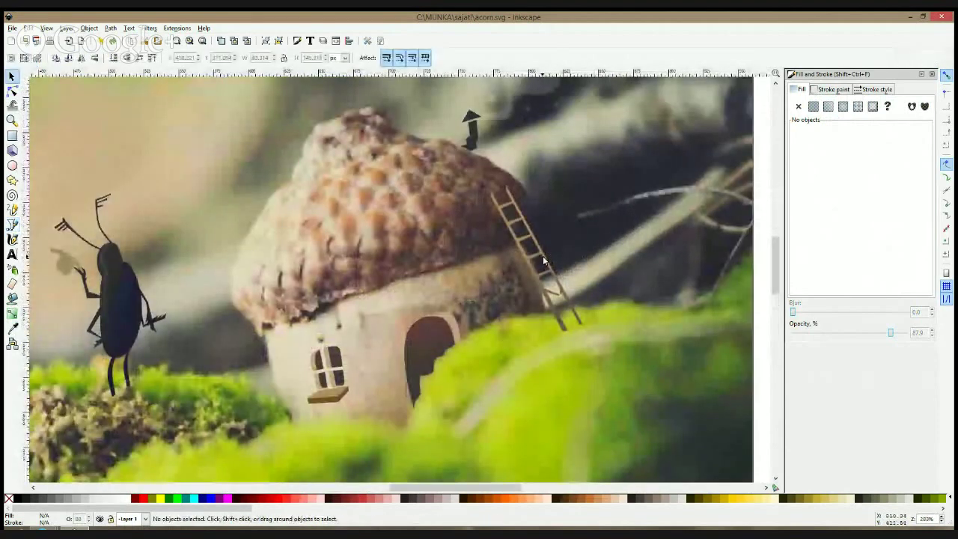
click(544, 260)
click(11, 316)
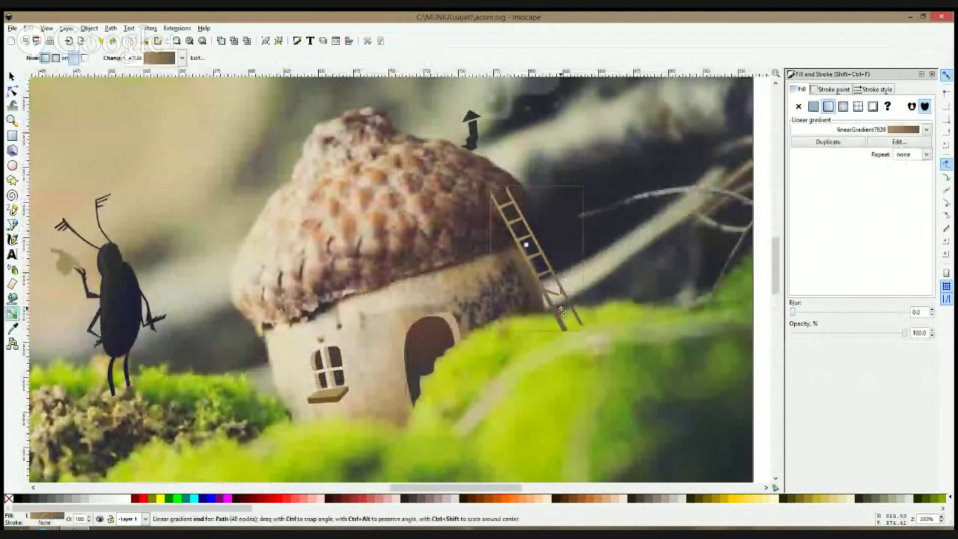
click(559, 310)
click(12, 328)
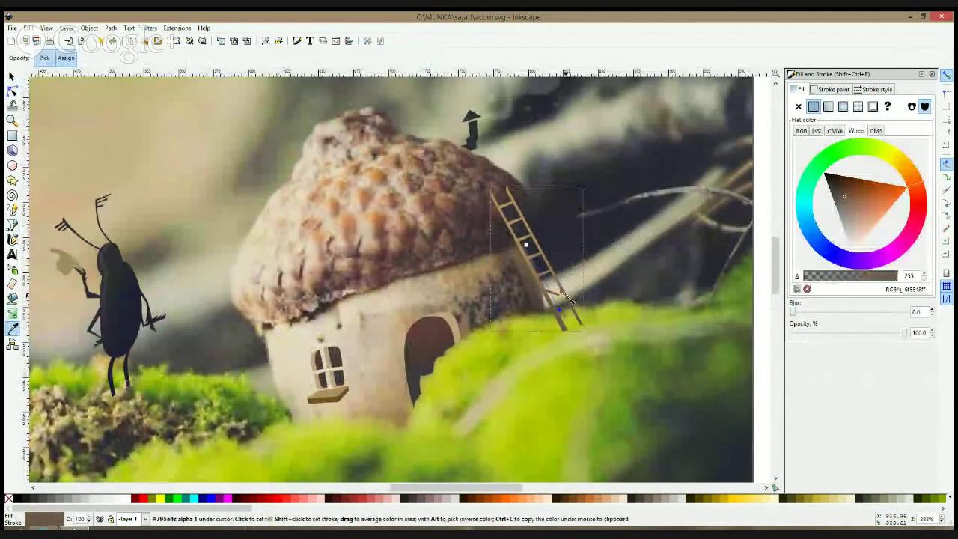
click(477, 243)
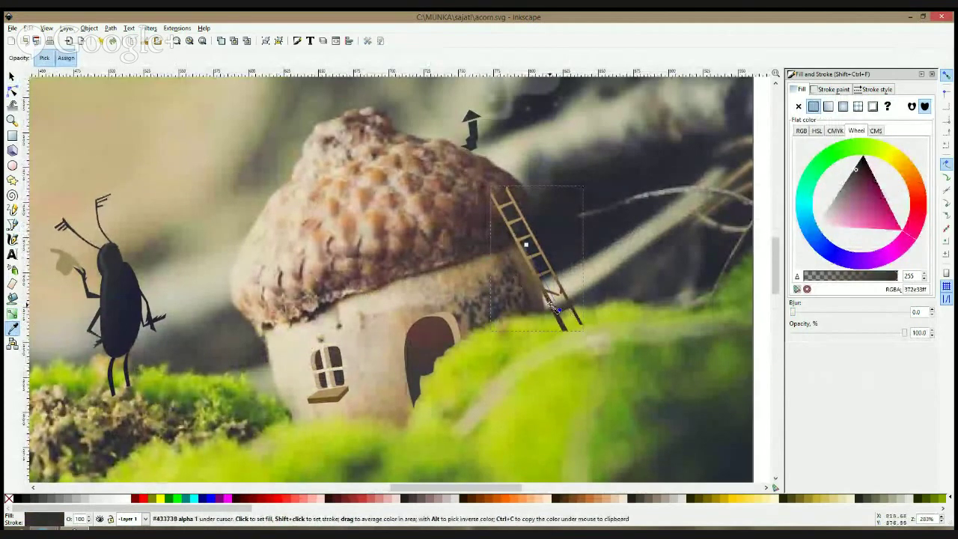
click(554, 309)
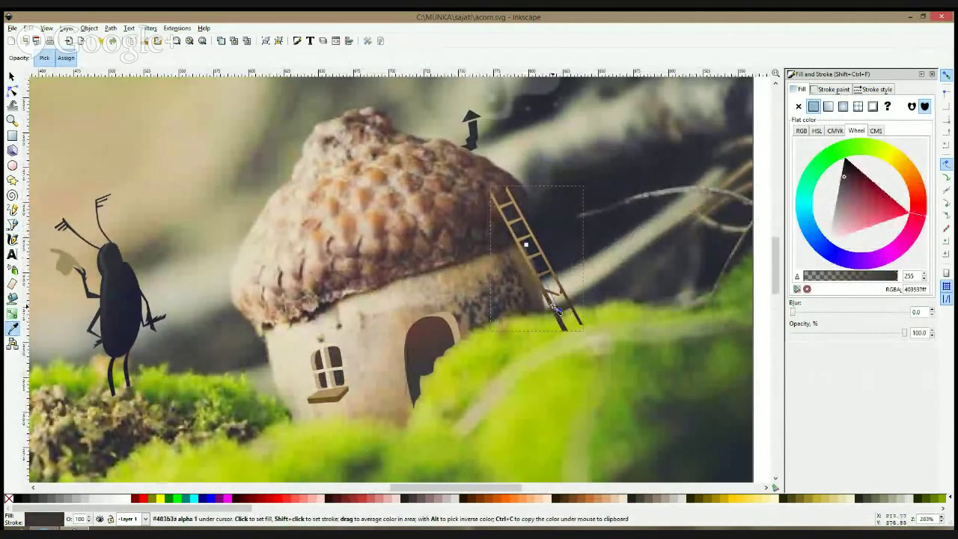
click(559, 312)
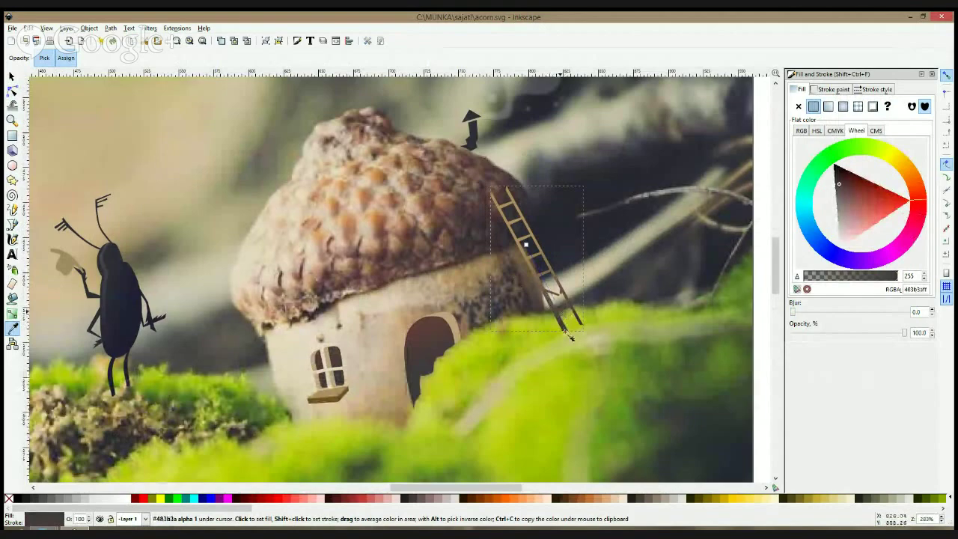
key(F1)
scroll(615, 347, down, 3)
click(698, 326)
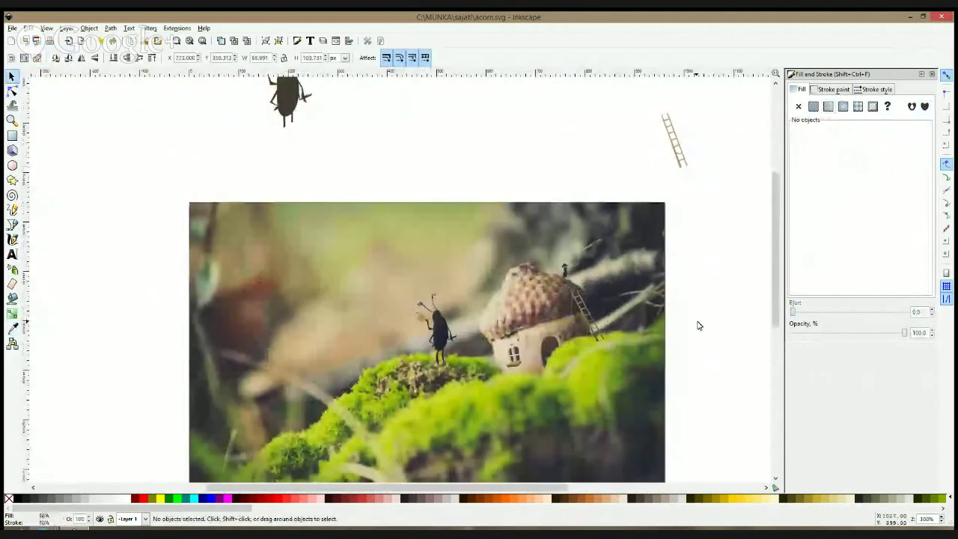
Duplicate the ladder leaning on the acorn house and move the copy slightly to the left
scroll(585, 314, up, 2)
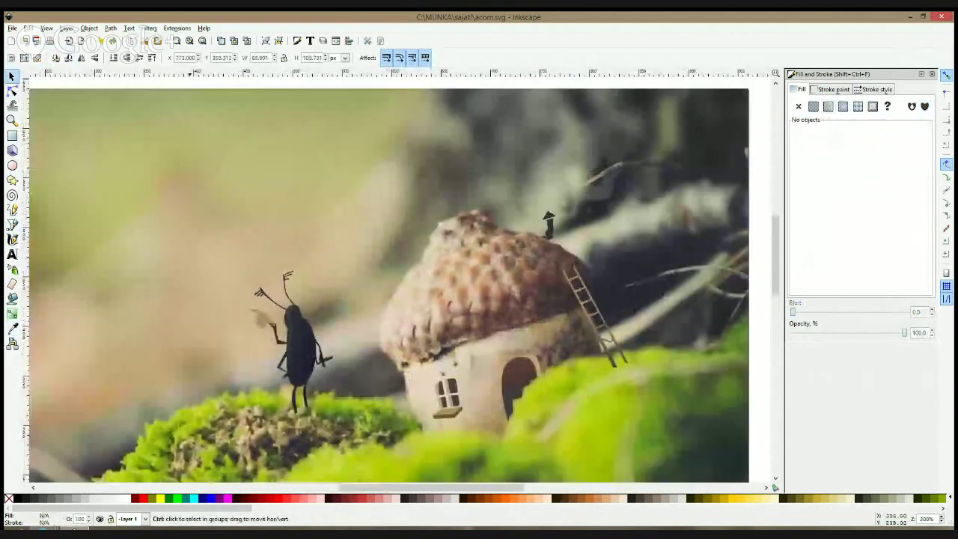
ctrl+click(586, 314)
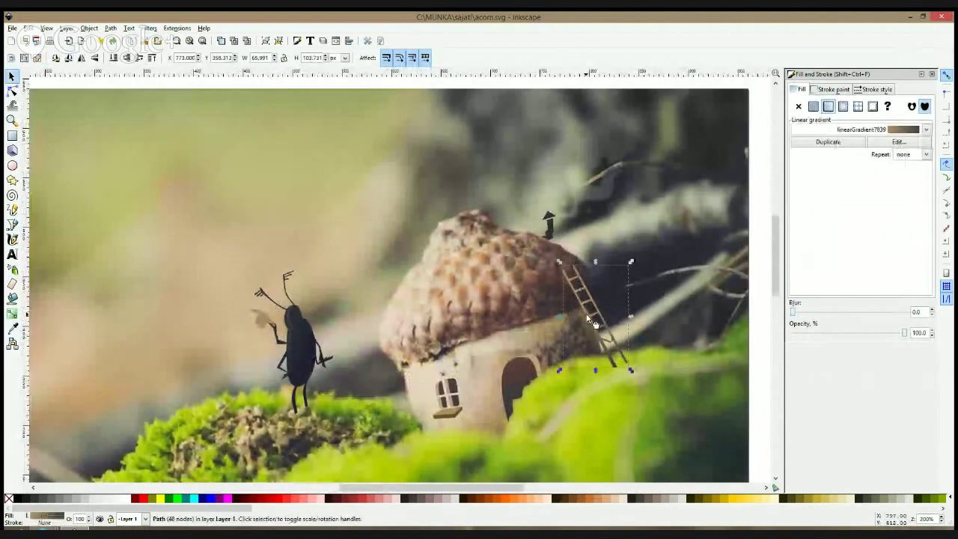
drag(585, 314, 565, 317)
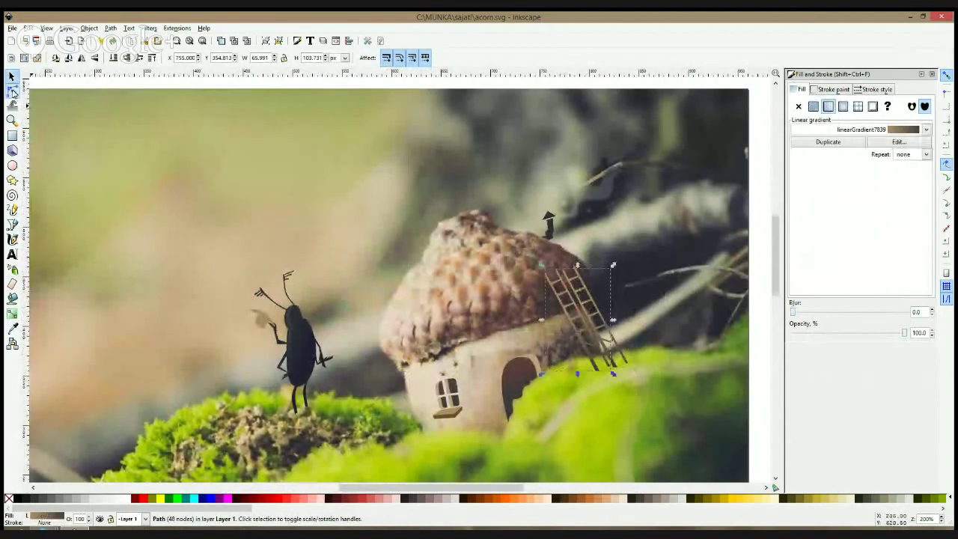
Try to rotate the upper nodes of the ladder copy clockwise
click(12, 90)
drag(539, 259, 589, 320)
scroll(589, 320, up, 3)
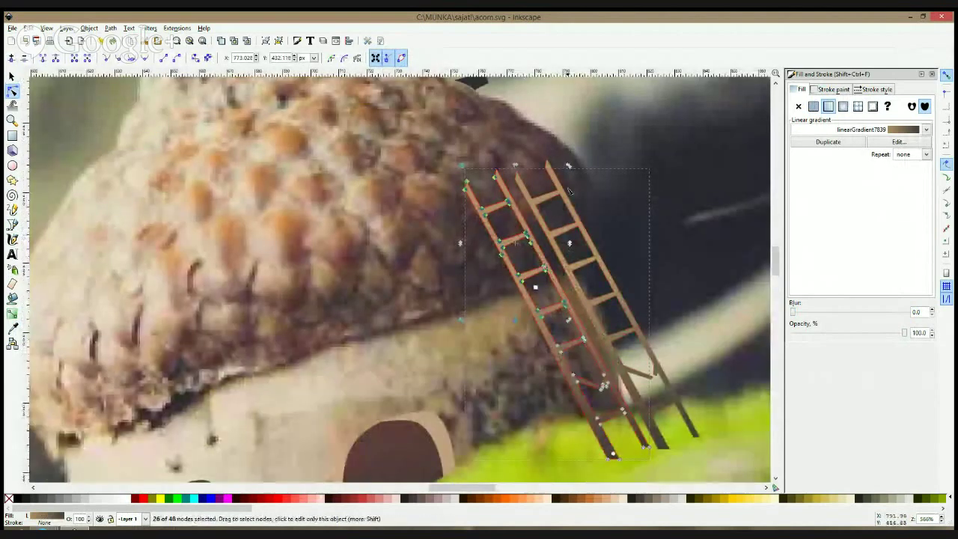
drag(569, 190, 583, 184)
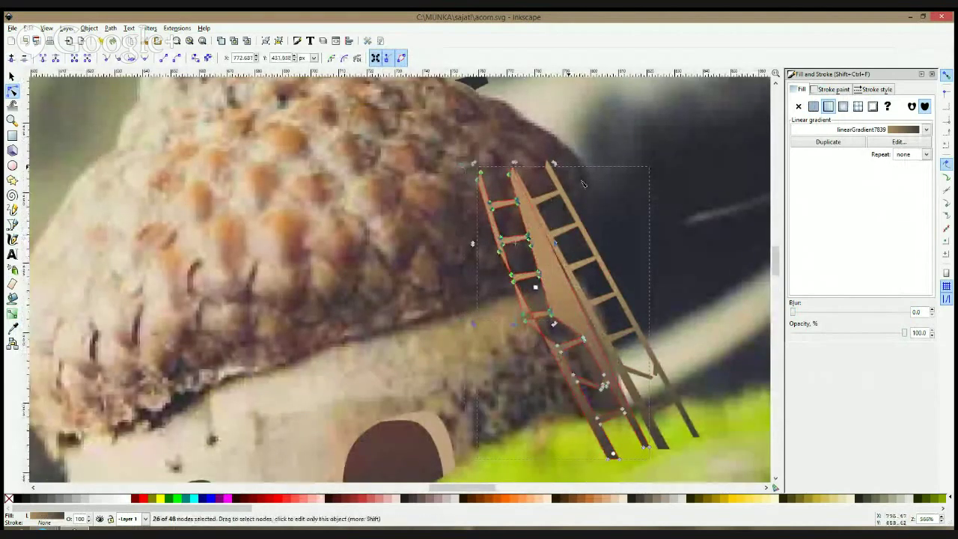
key(ctrl+z)
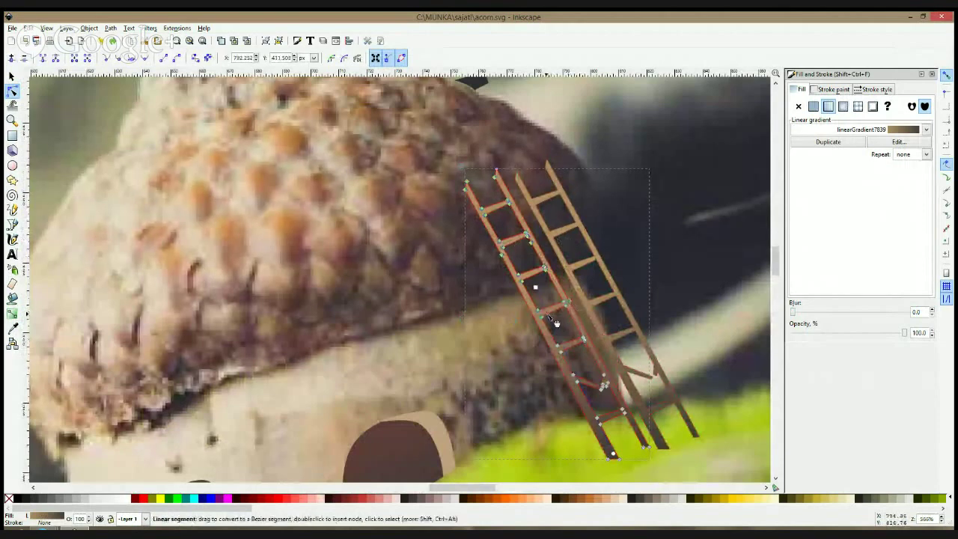
Add nodes to the ladder copy's rails at roof-edge height, rotate its upper nodes clockwise and shift them right to bend the ladder
double_click(534, 317)
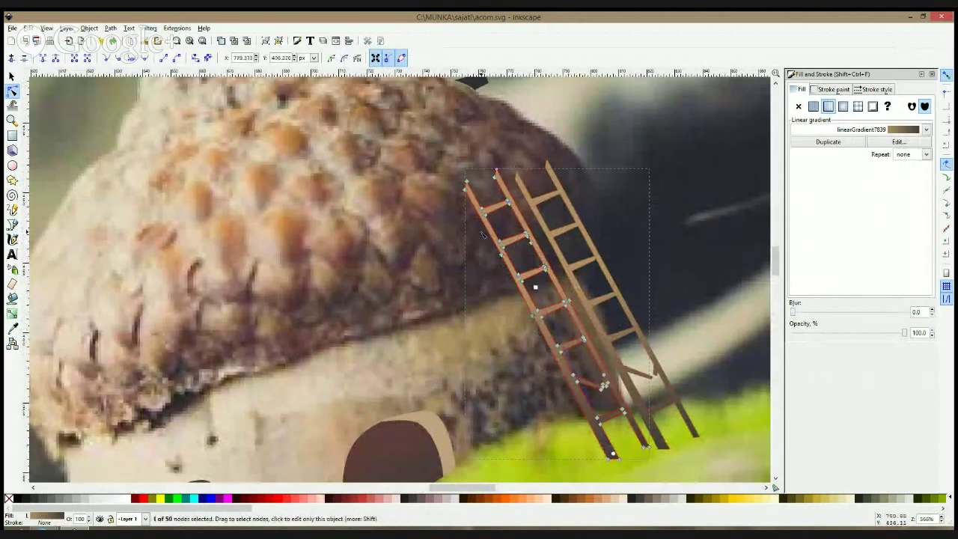
drag(533, 316, 574, 314)
drag(439, 155, 571, 321)
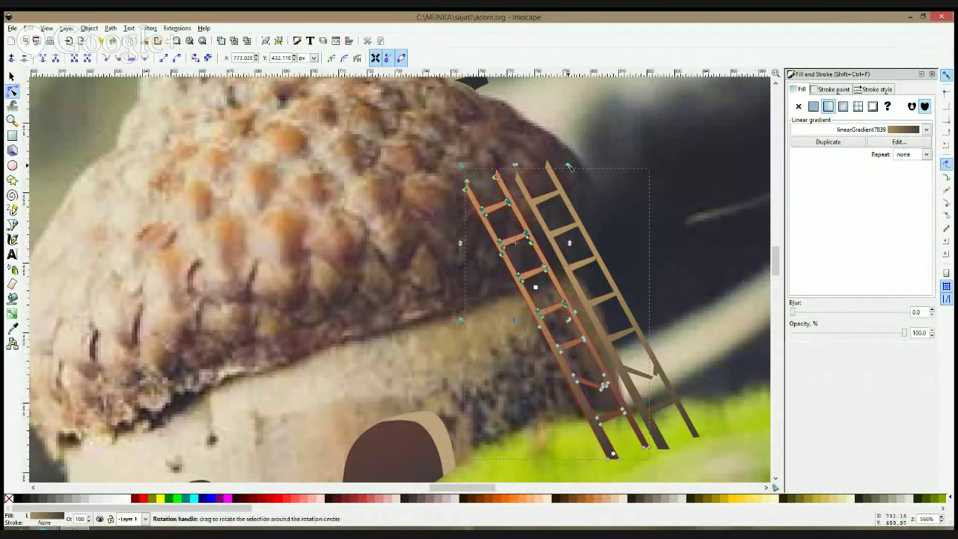
drag(569, 166, 595, 200)
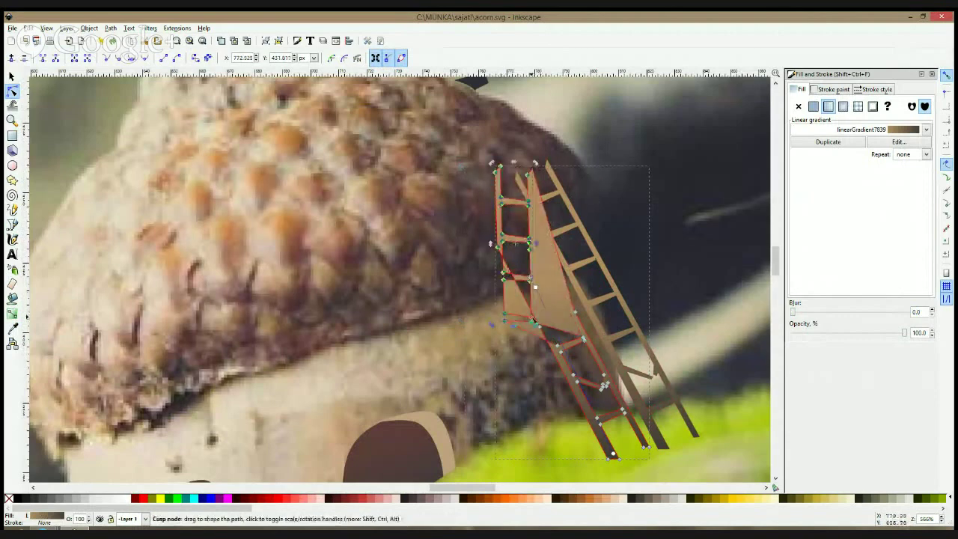
drag(530, 320, 571, 306)
Rotate the bent ladder copy counter-clockwise so that its top meets the top of the original ladder
key(s)
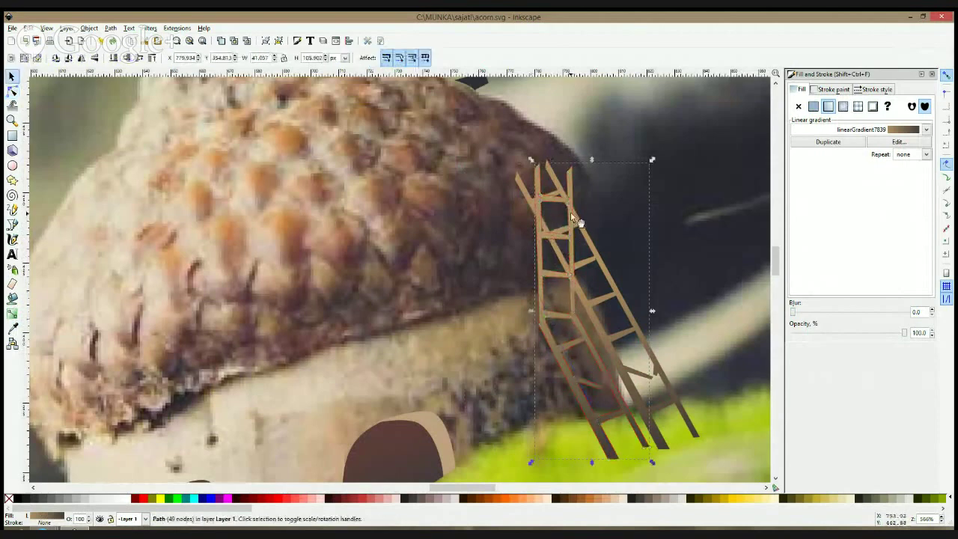
click(572, 217)
drag(531, 160, 510, 169)
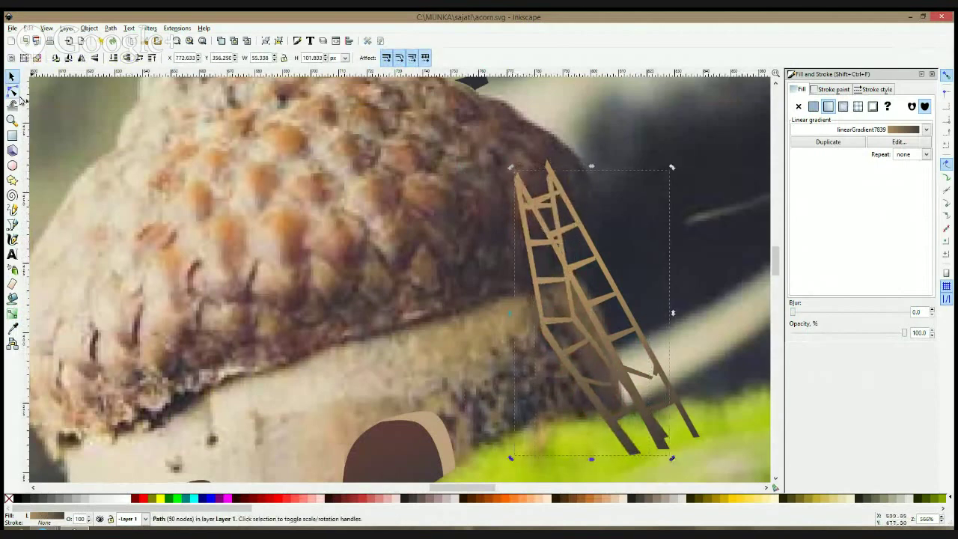
click(13, 91)
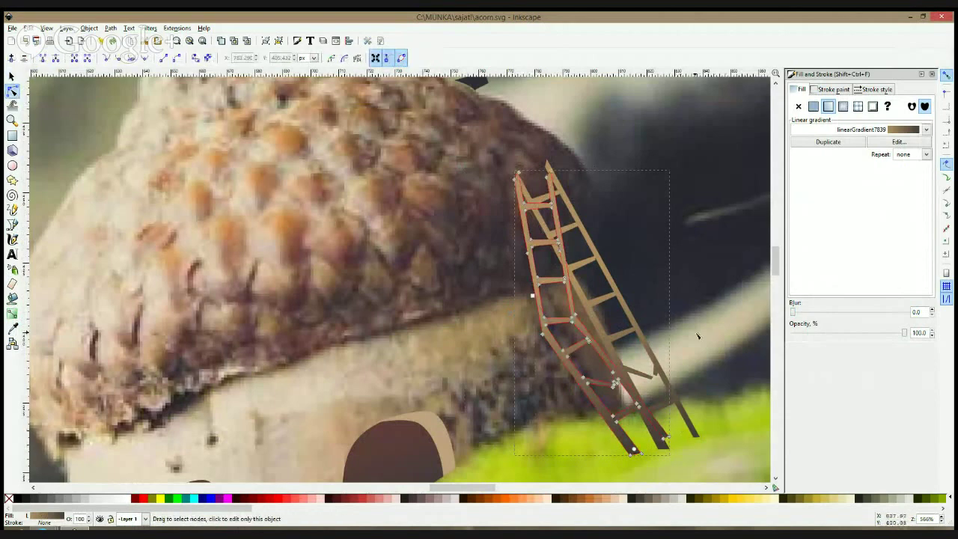
drag(697, 324, 560, 477)
key(s)
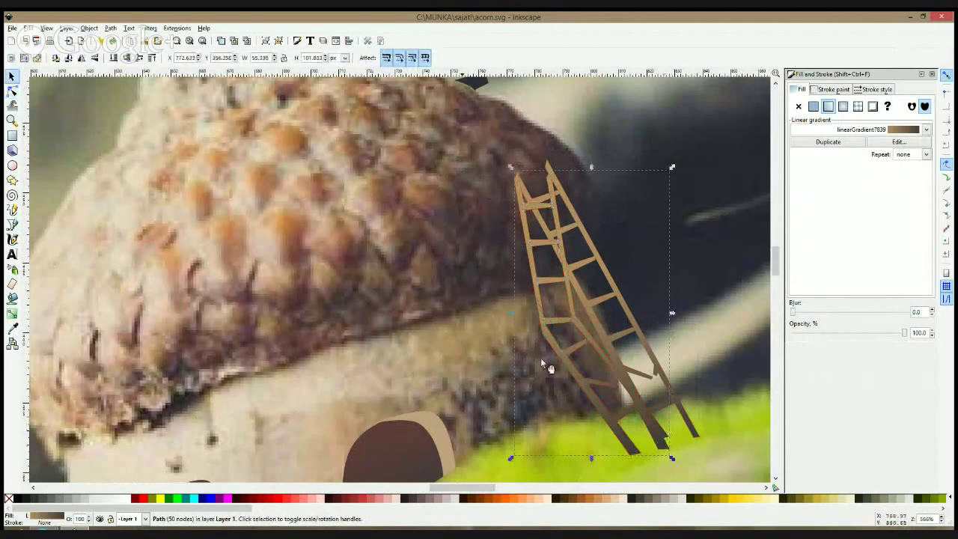
Fill the bent ladder copy with the dark color 36303a sampled from the roof's shaded edge and set its opacity to about 85%
key(d)
click(550, 270)
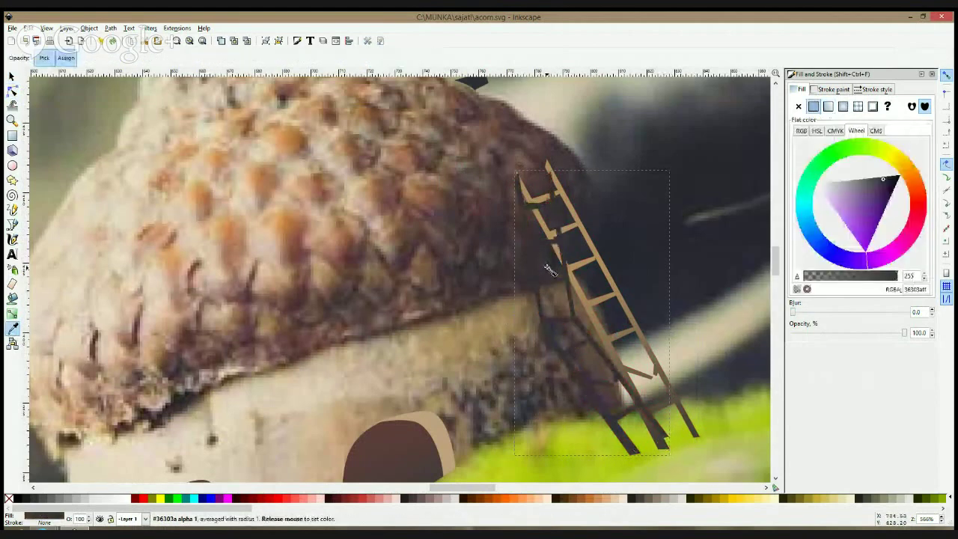
key(s)
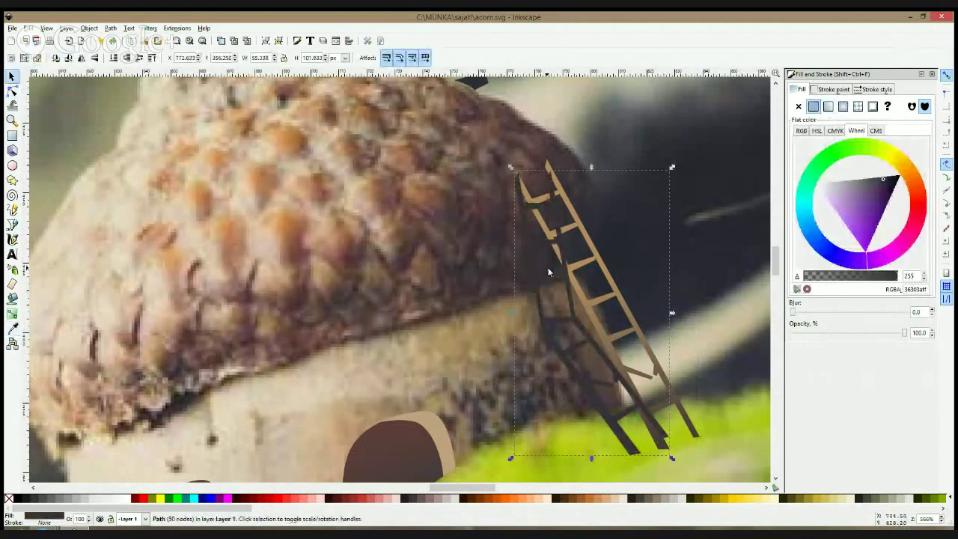
mouse_move(897, 334)
mouse_down()
mouse_move(859, 334)
mouse_move(879, 336)
mouse_up()
click(884, 335)
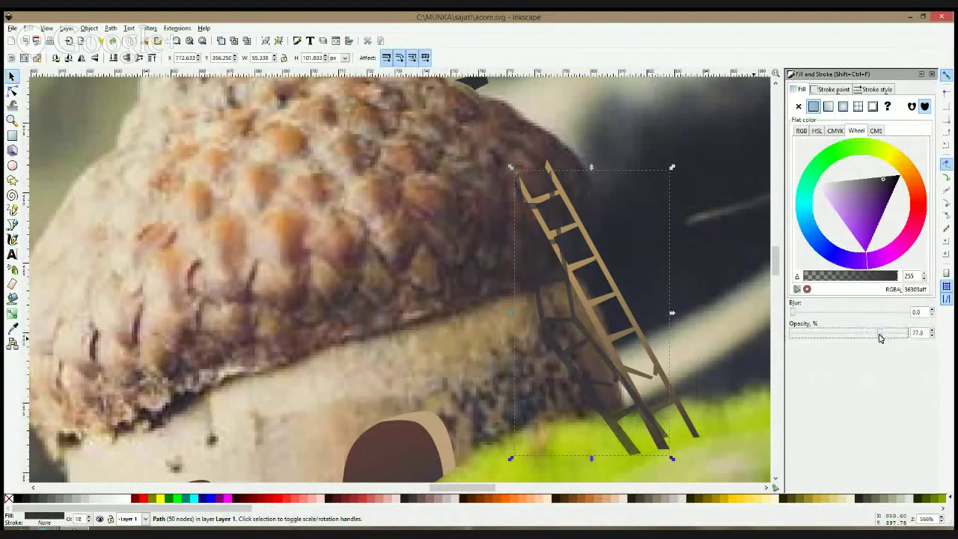
click(577, 301)
click(574, 318)
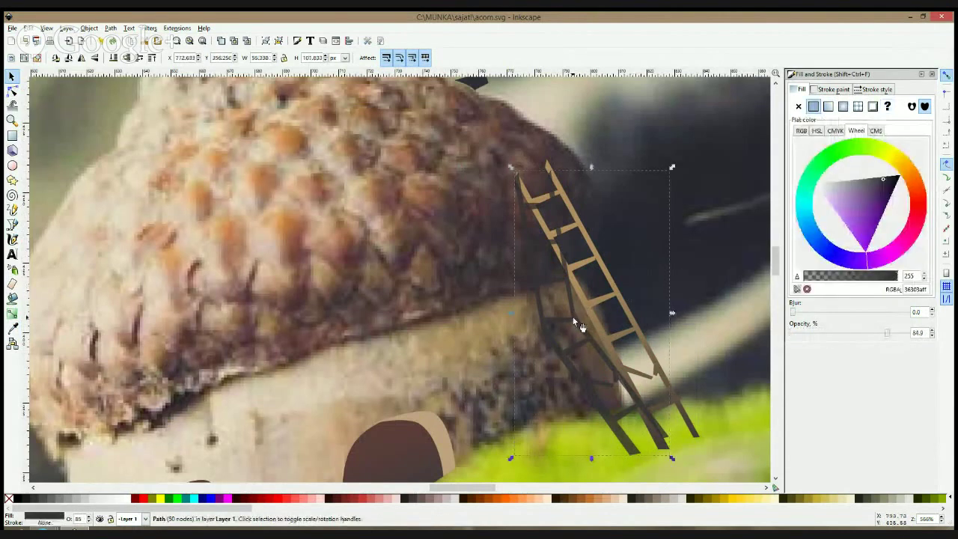
Lower the bent ladder copy behind the original ladder and give it a linear gradient that fades out towards its lower end
key(Page_Down)
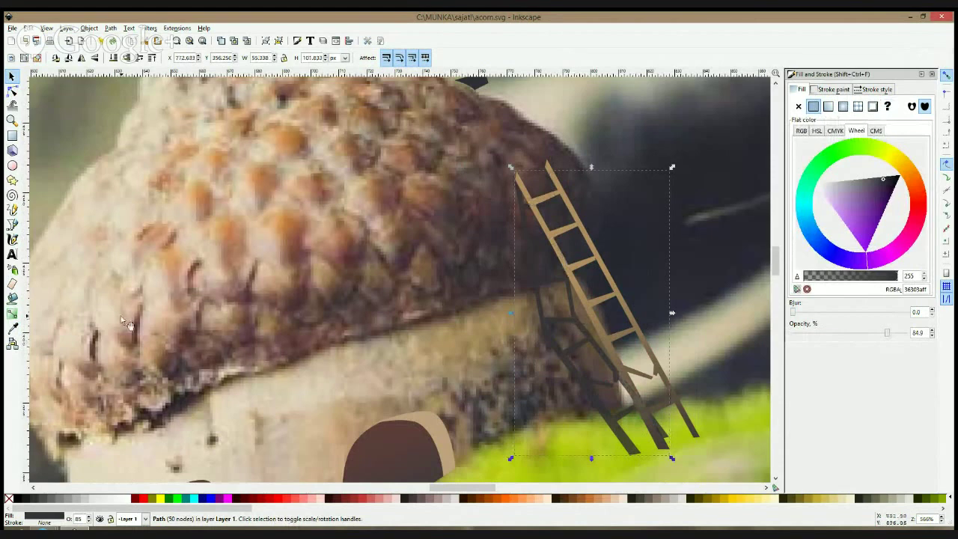
click(12, 313)
drag(528, 241, 561, 417)
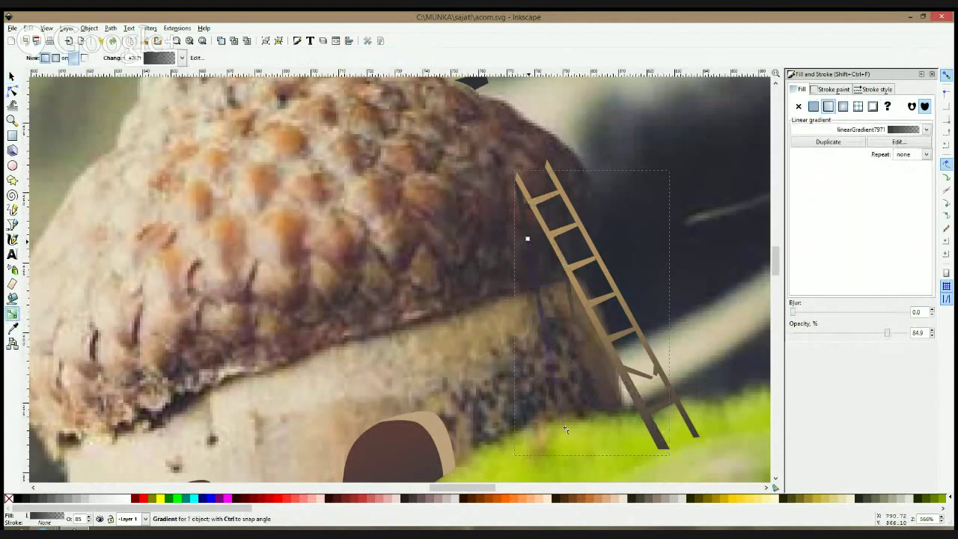
drag(565, 429, 566, 429)
click(12, 76)
scroll(566, 346, down, 4)
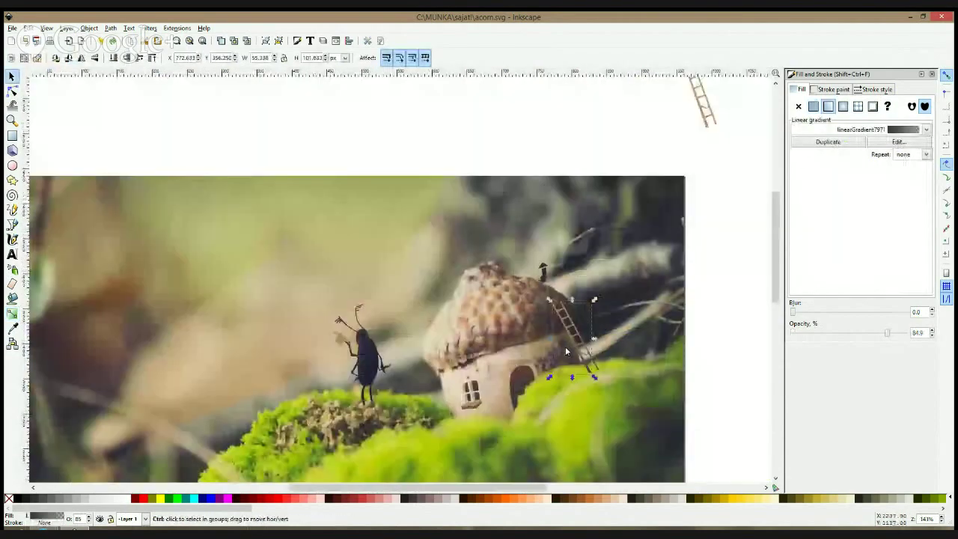
Set the opacity of the gradient-filled ladder copy to about 98% and deselect it
click(736, 313)
ctrl+scroll(560, 342, up, 2)
click(573, 351)
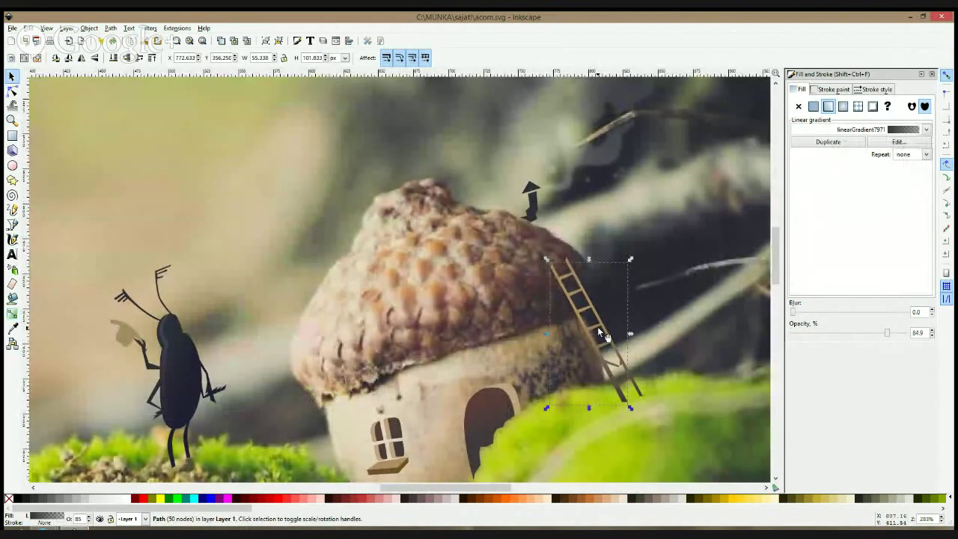
drag(889, 335, 903, 337)
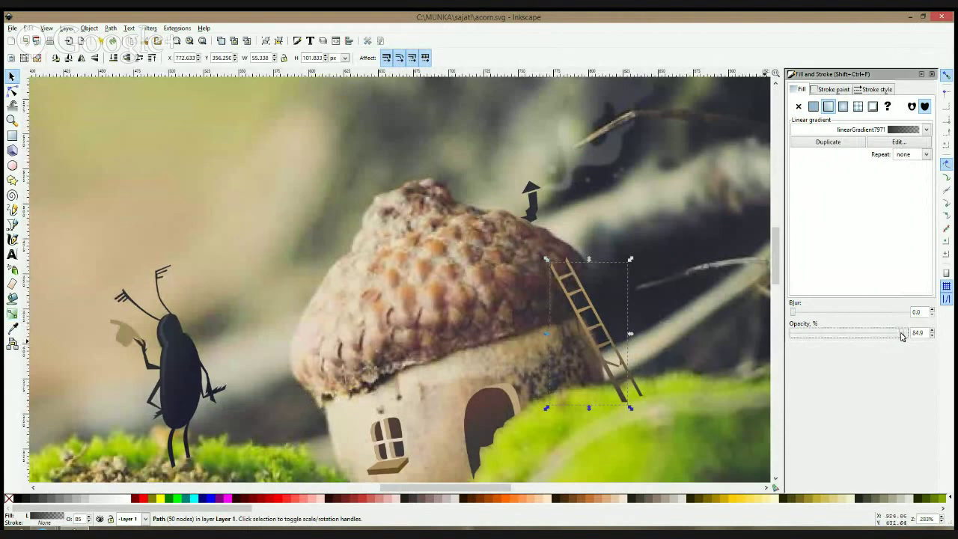
scroll(613, 296, down, 4)
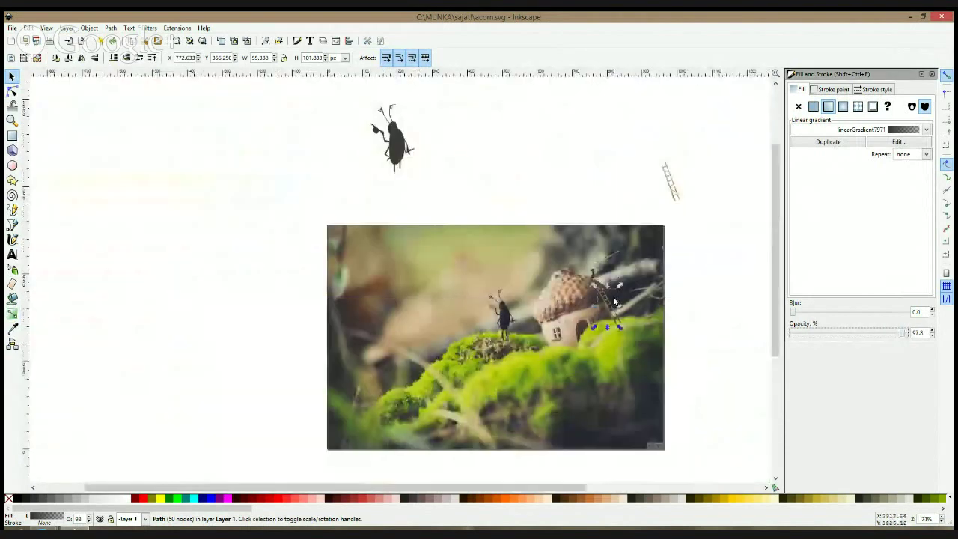
key(Escape)
scroll(632, 307, up, 2)
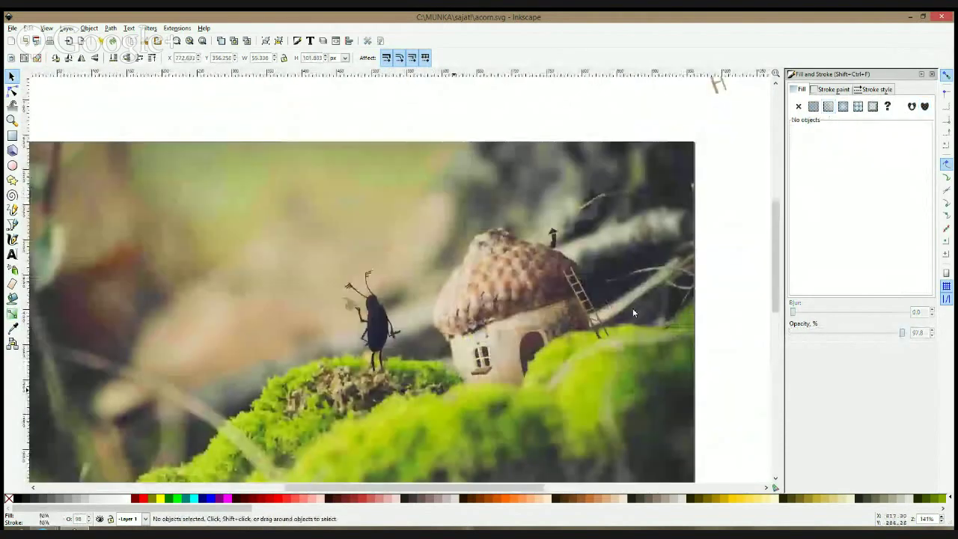
click(590, 313)
click(570, 307)
key(Escape)
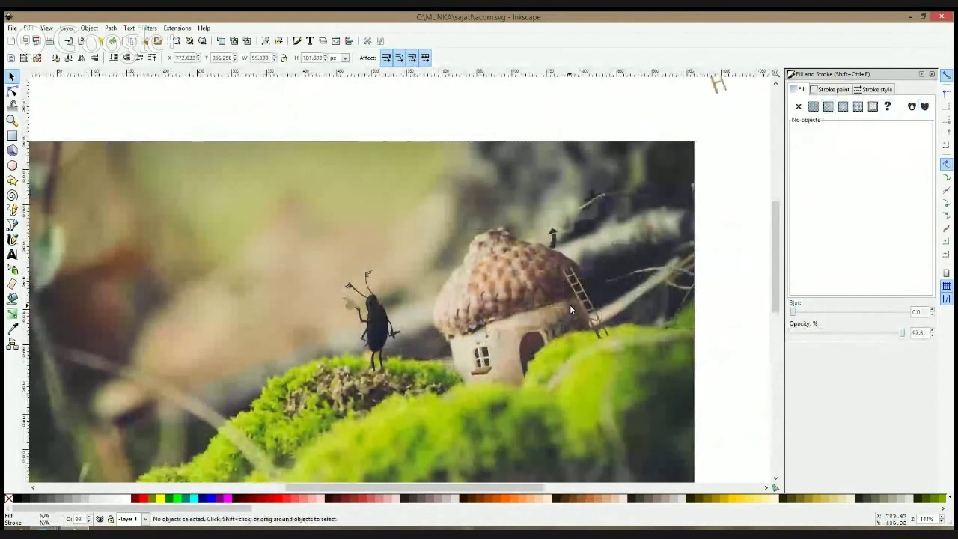
Draw two narrow dark four-cornered strips with the Bezier tool alongside the ladder's rails as their shadows on the house
scroll(569, 304, up, 4)
click(13, 226)
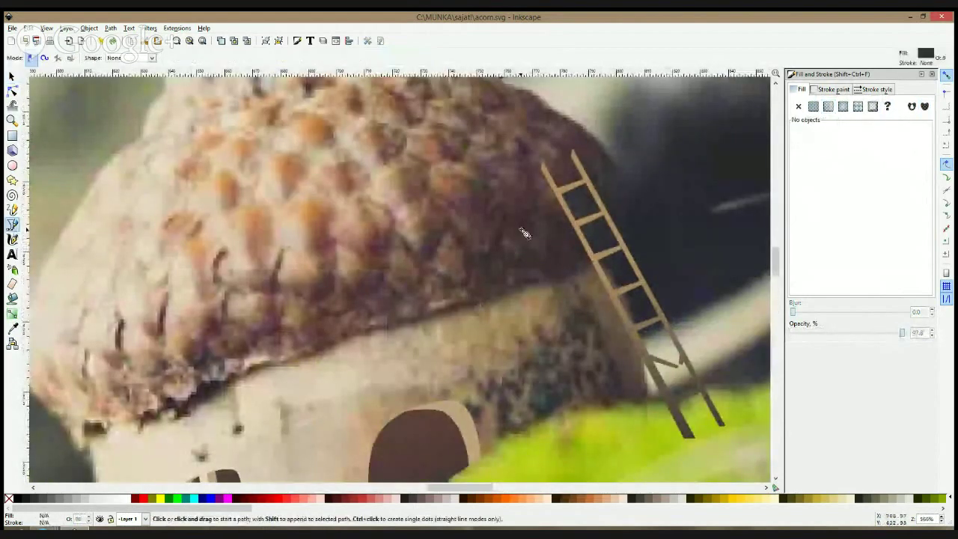
click(535, 171)
click(618, 410)
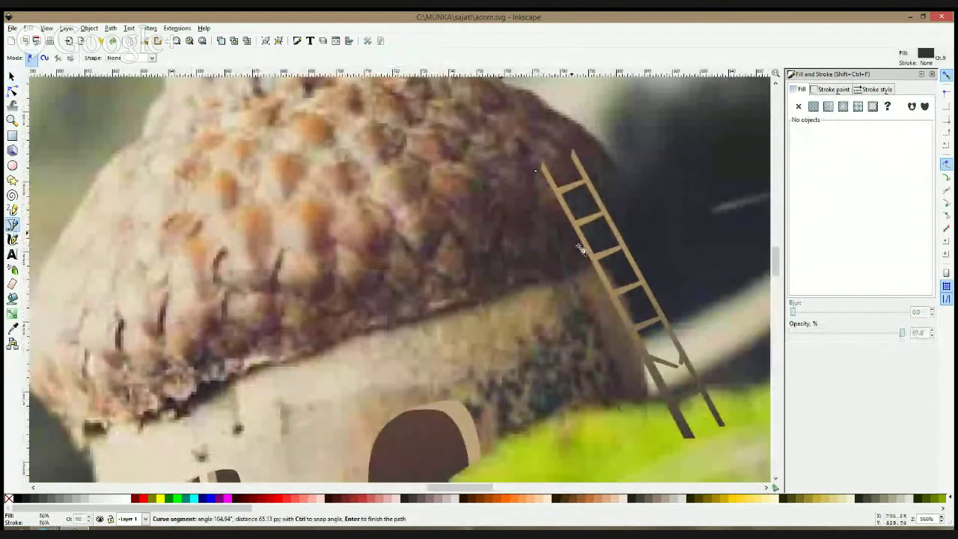
click(542, 168)
click(536, 171)
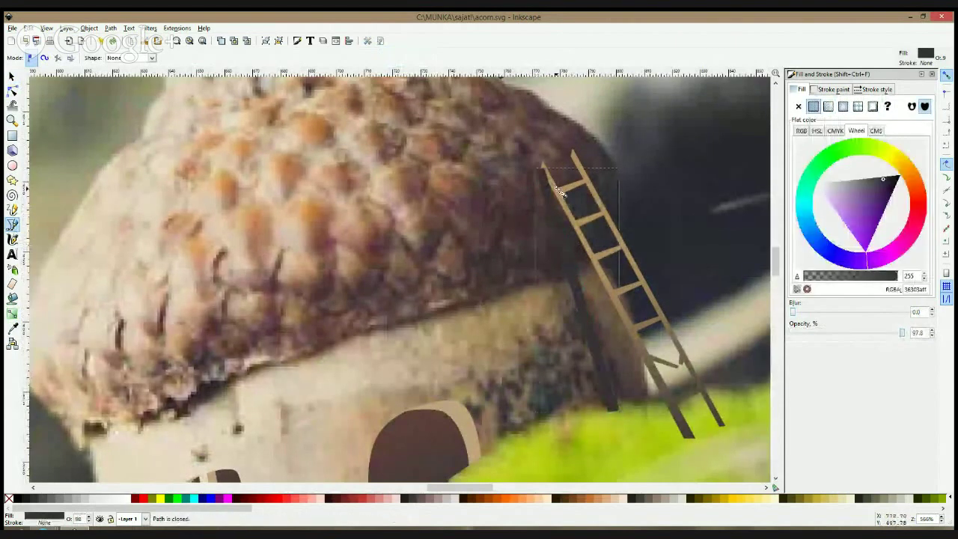
click(571, 161)
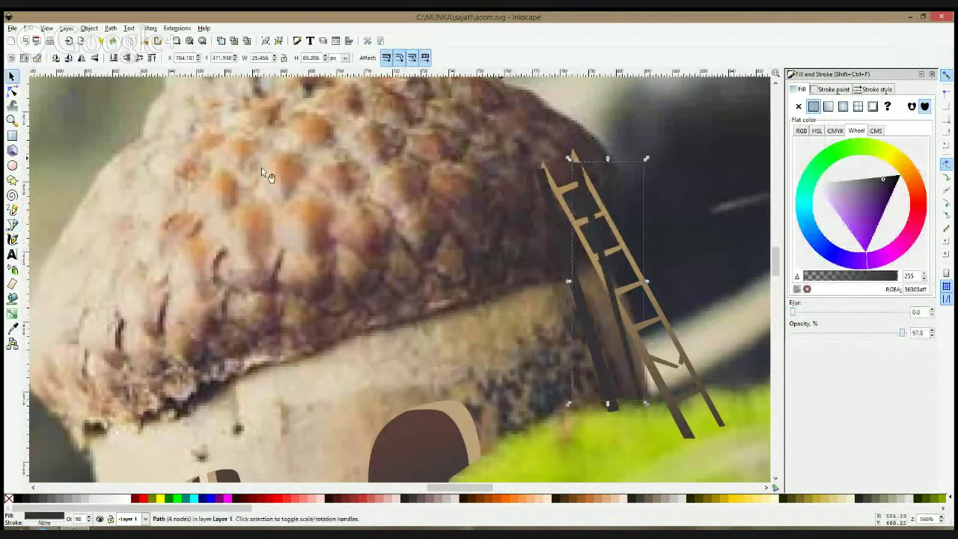
Bend the long edges of both rail-shadow strips so they follow the step from the roof to the wall
key(n)
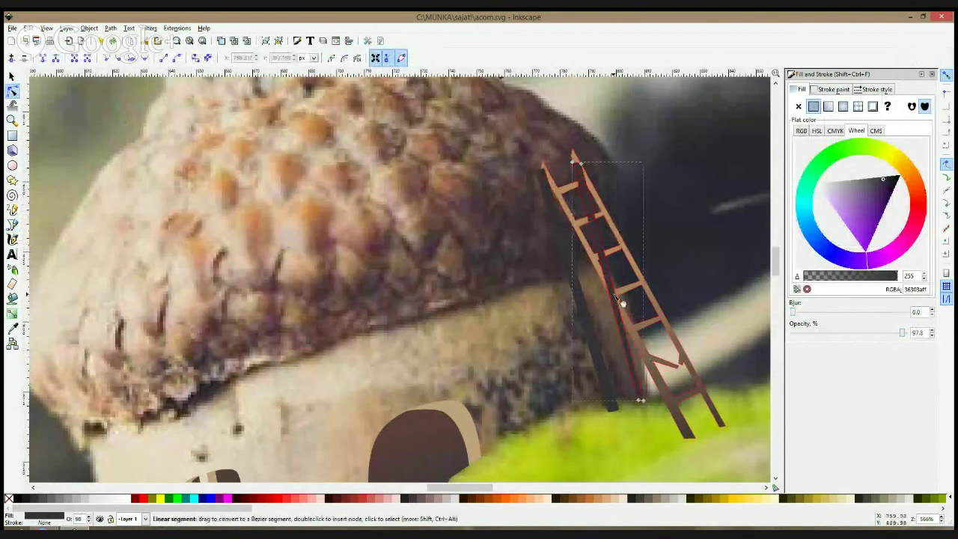
drag(614, 295, 594, 298)
click(581, 301)
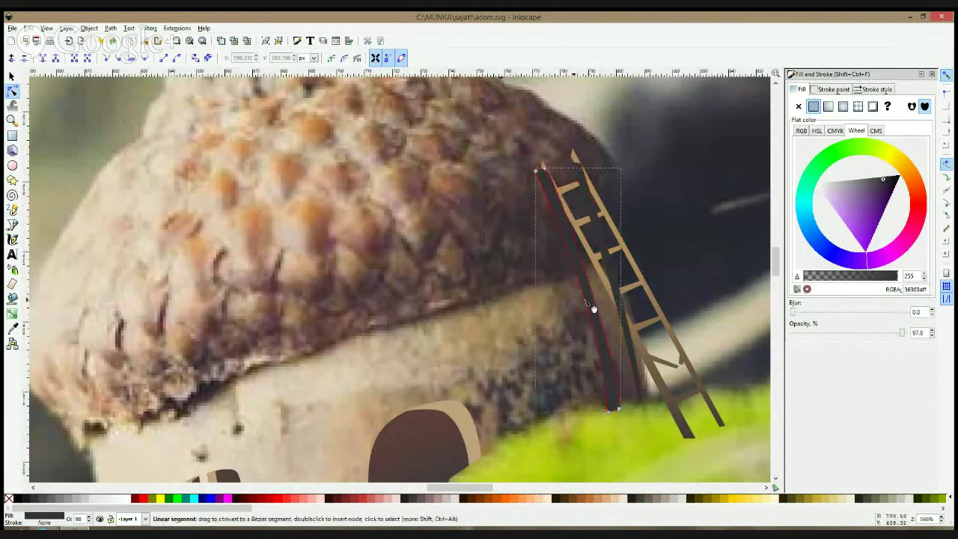
Merge the two rail-shadow strips into one path and set its blur to 3.0
key(s)
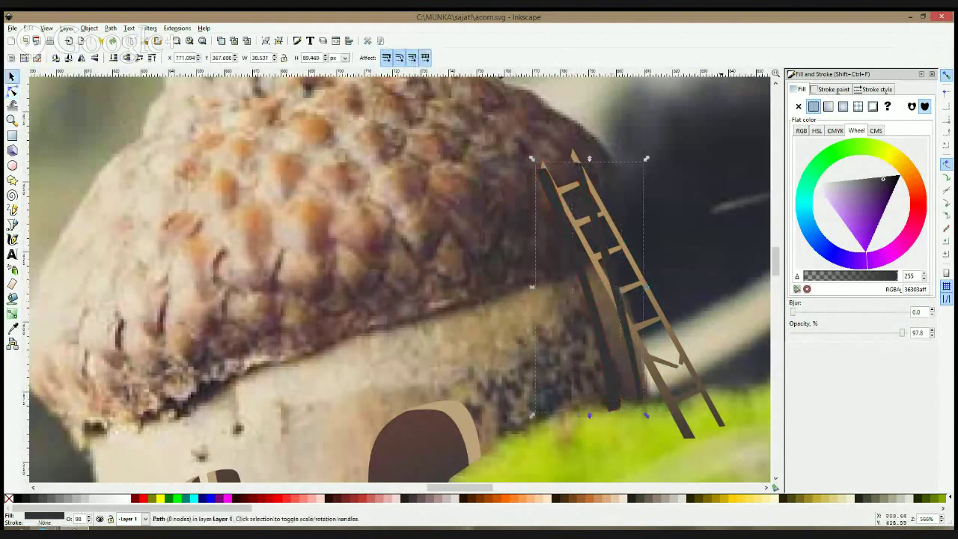
drag(807, 313, 795, 314)
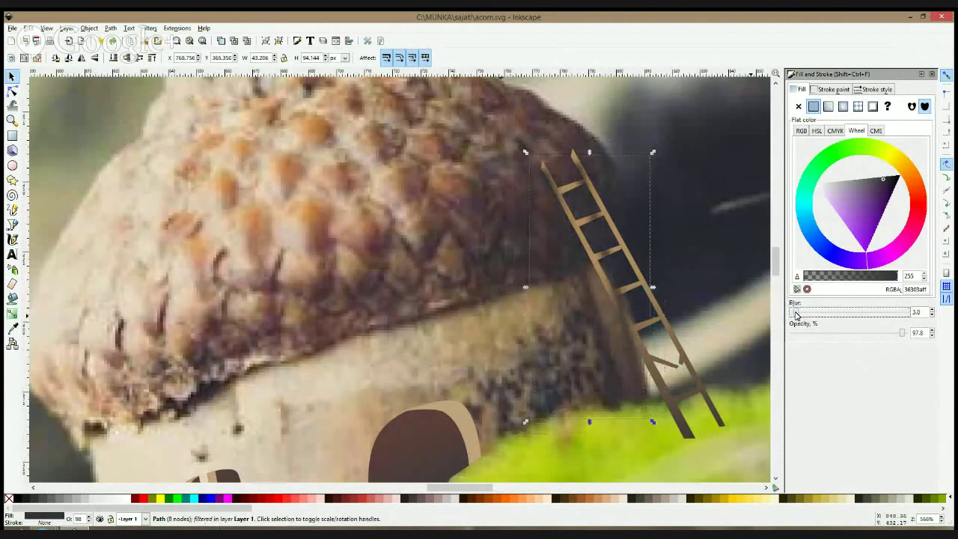
click(650, 294)
click(602, 328)
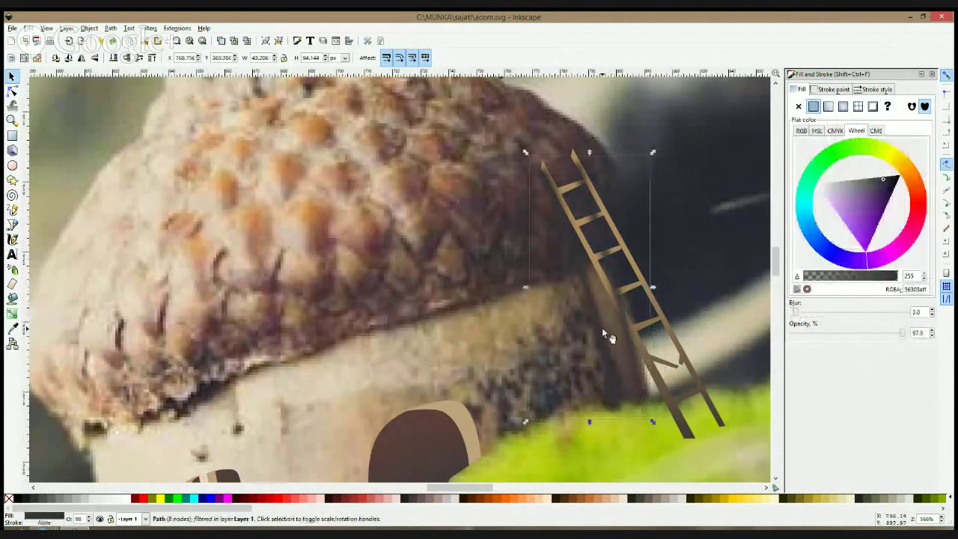
key(5)
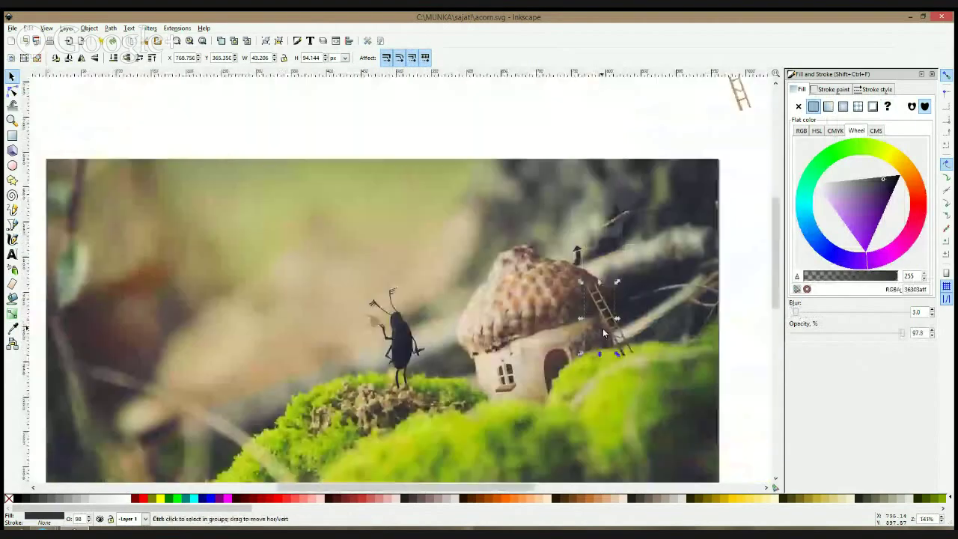
scroll(615, 352, up, 2)
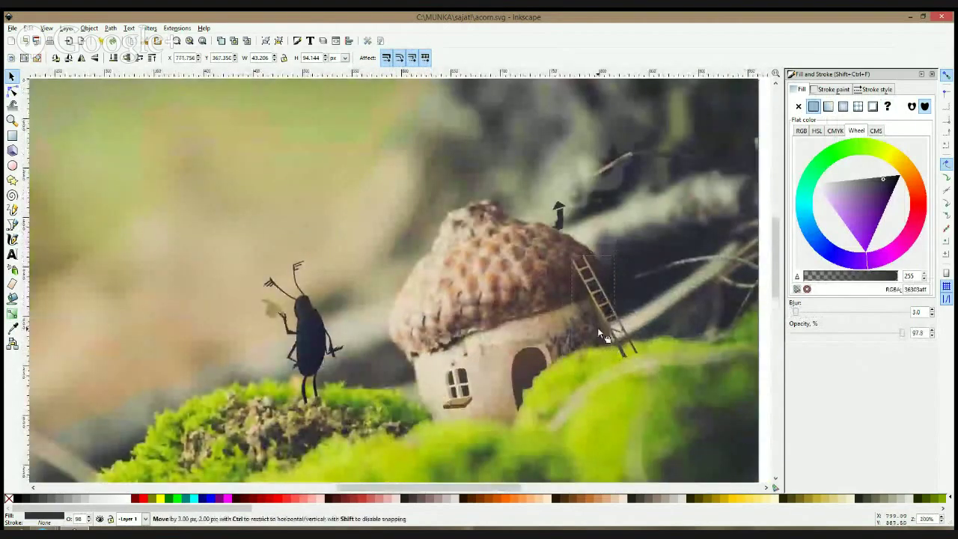
scroll(602, 326, up, 3)
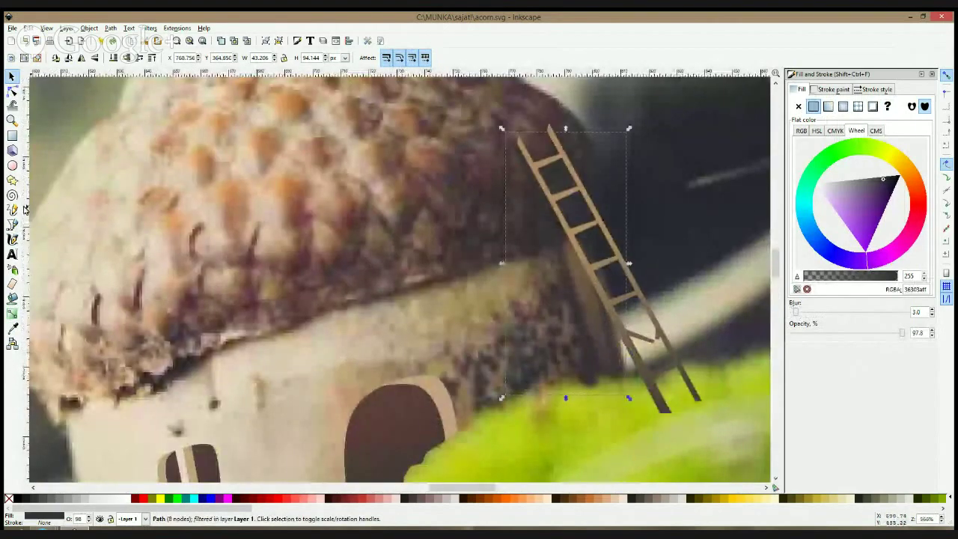
Draw a thin slanted dark rectangle between the rail shadows as a rung shadow and stamp copies of it down the ladder
click(12, 135)
scroll(625, 291, up, 2)
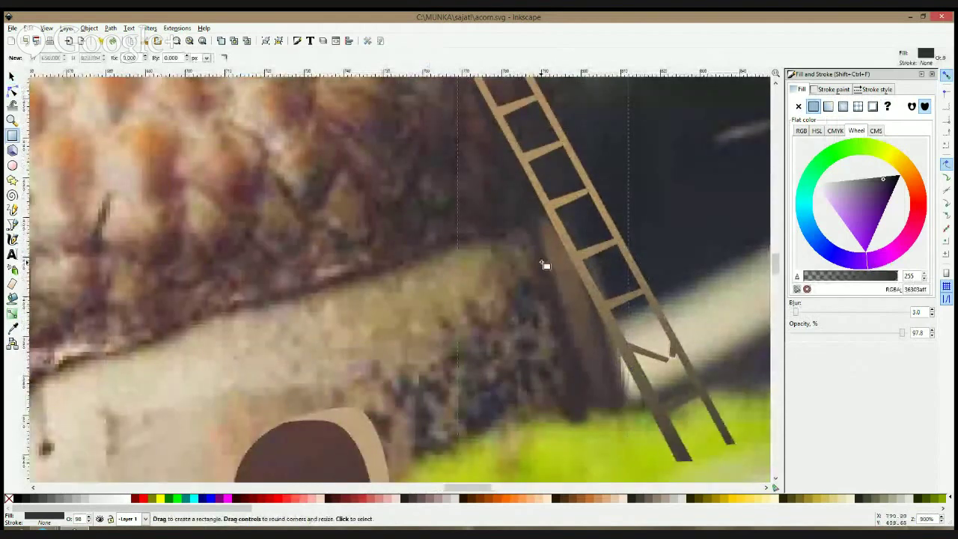
mouse_move(541, 262)
mouse_down()
mouse_move(586, 271)
mouse_move(587, 251)
mouse_move(569, 235)
mouse_move(601, 346)
mouse_up()
key(space)
click(581, 267)
key(space)
key(space)
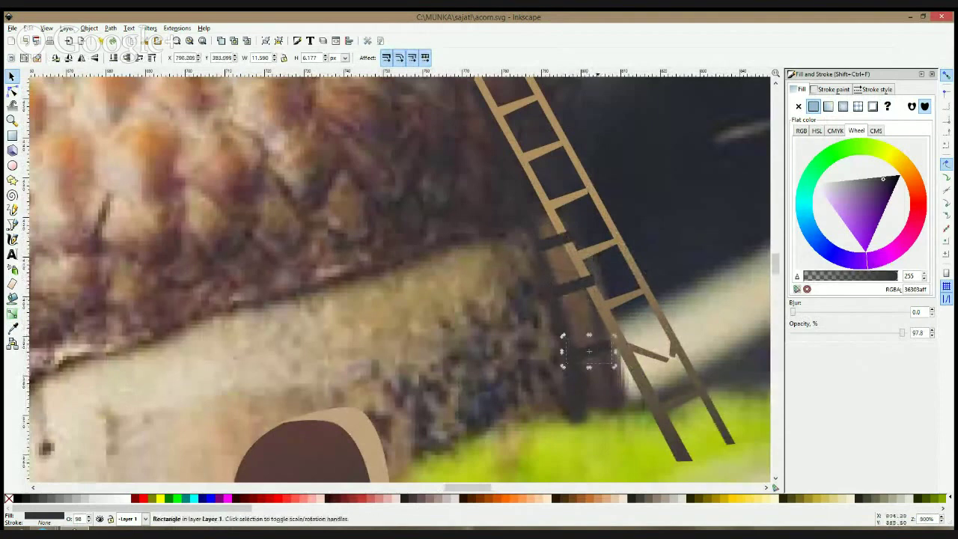
Merge the rung shadows with the blurred rail shadow into one path and set its opacity to about 64%
shift+click(572, 287)
click(524, 211)
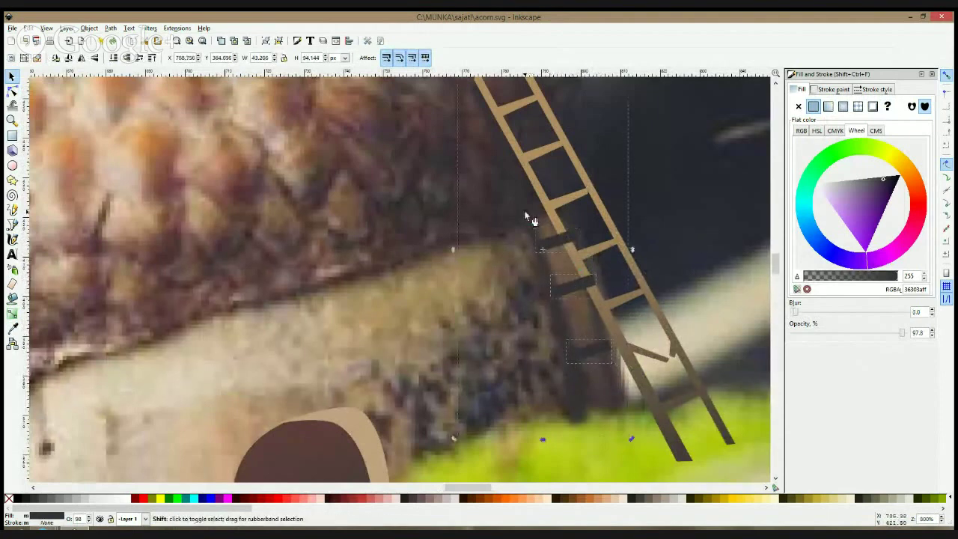
scroll(525, 211, down, 4)
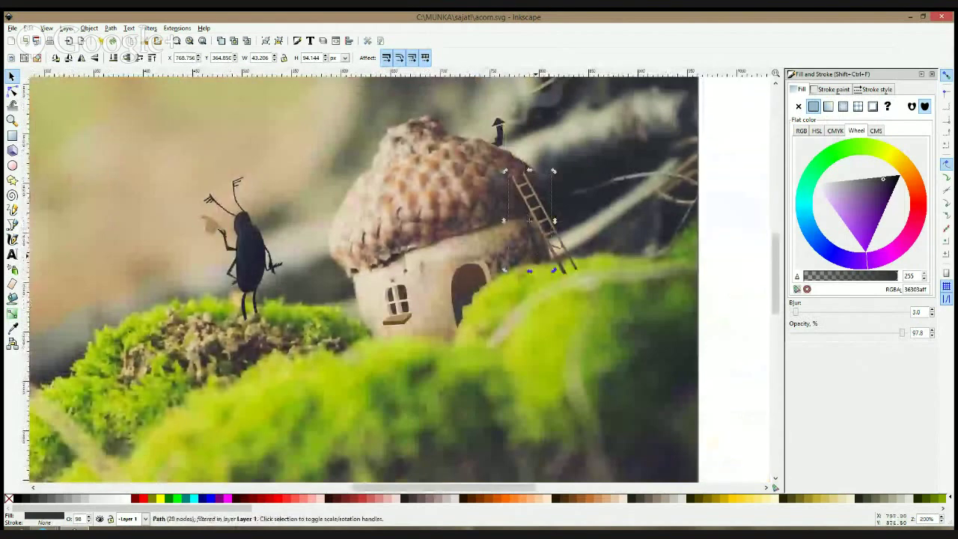
drag(899, 335, 864, 338)
click(701, 233)
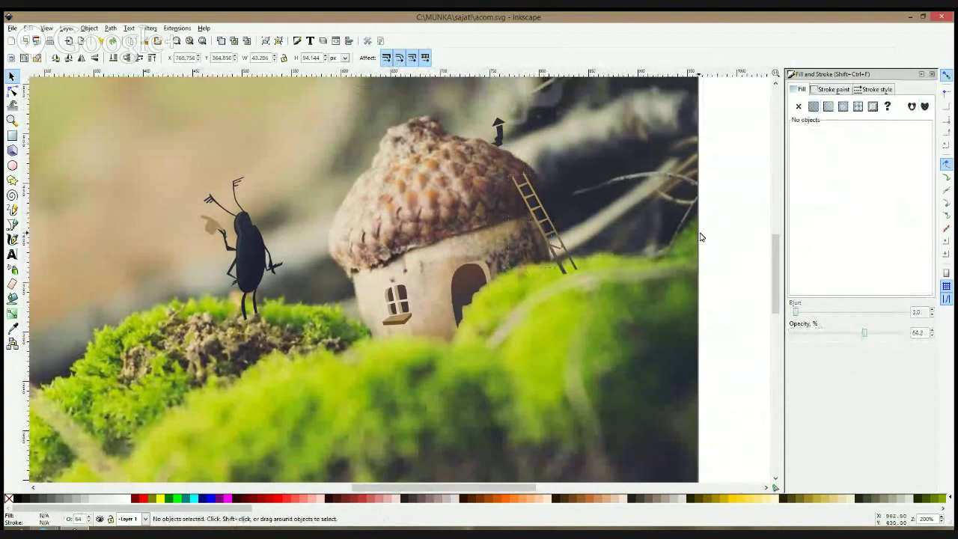
scroll(690, 250, down, 3)
scroll(668, 249, up, 1)
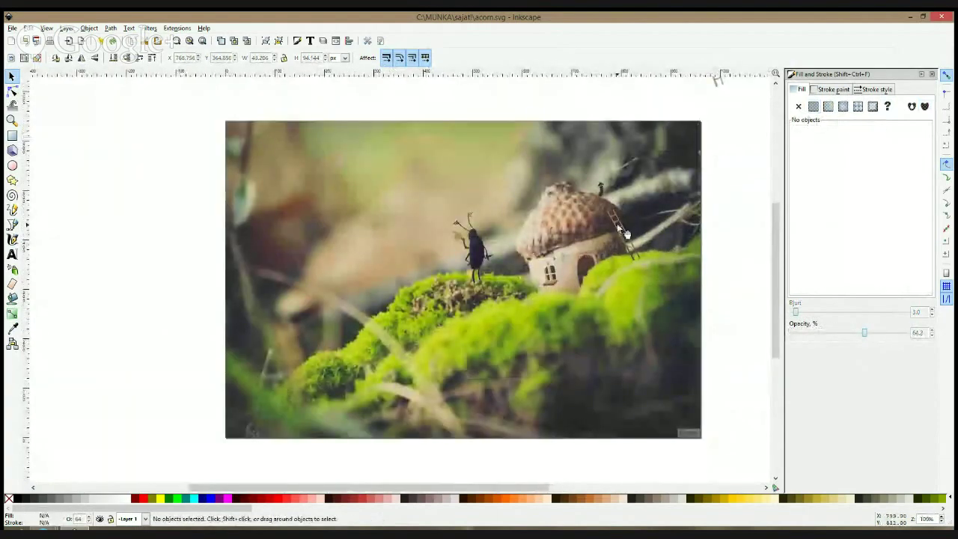
scroll(534, 253, up, 2)
scroll(627, 223, down, 2)
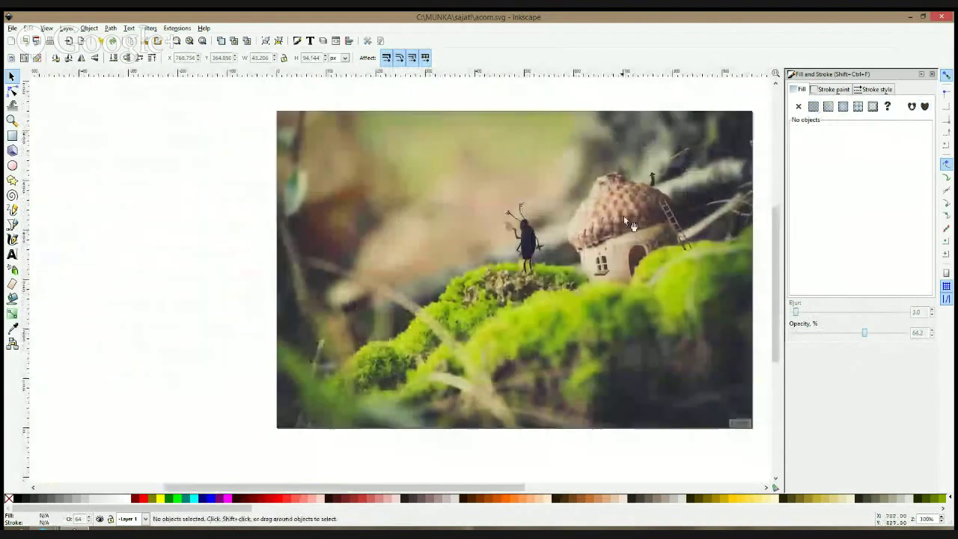
scroll(670, 268, up, 1)
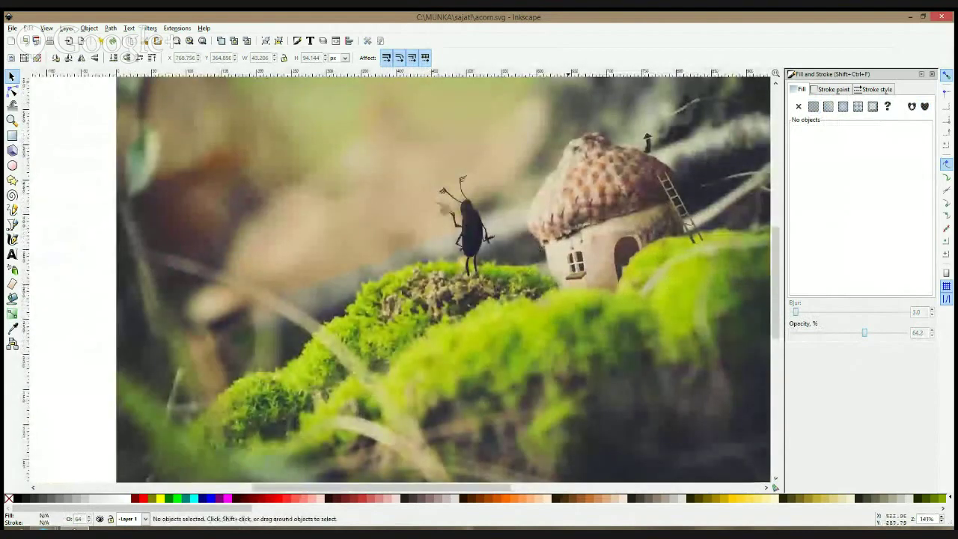
click(18, 224)
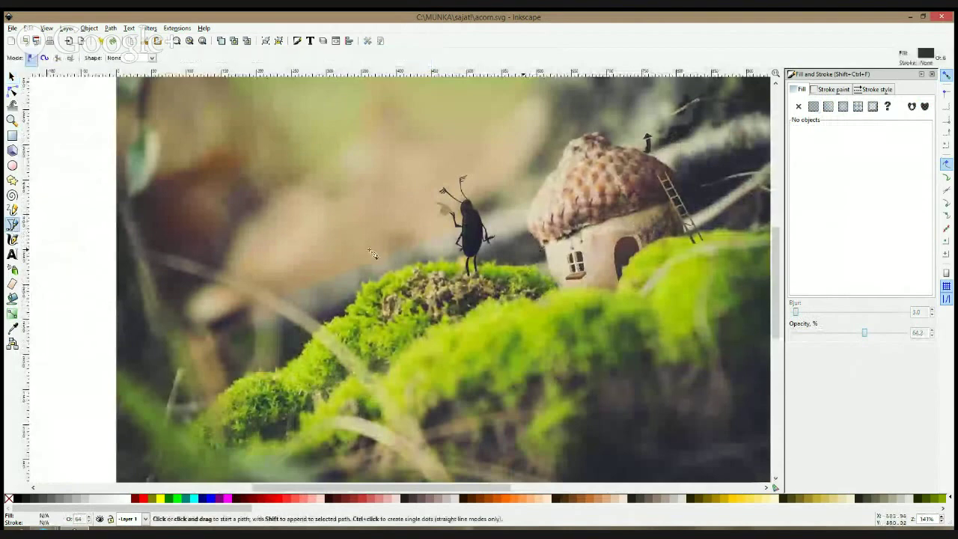
click(488, 324)
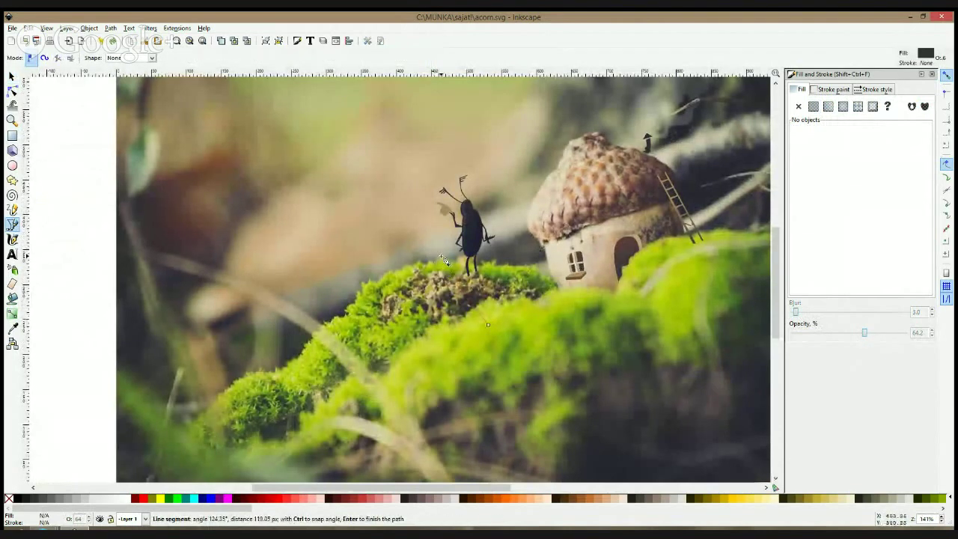
key(s)
Draw a narrow dark slanted strip with the Bezier tool on the moss just left of the insect and set its opacity to 100%
click(12, 224)
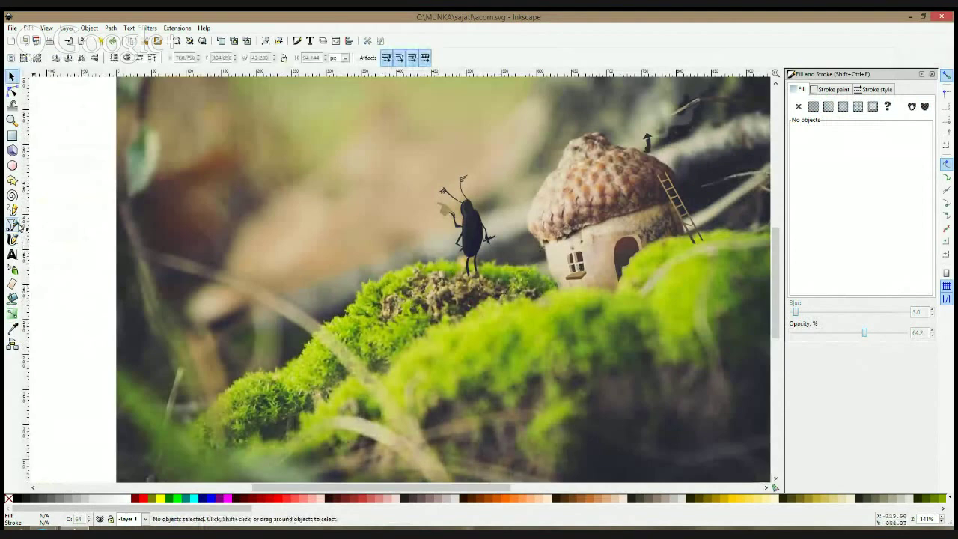
click(457, 335)
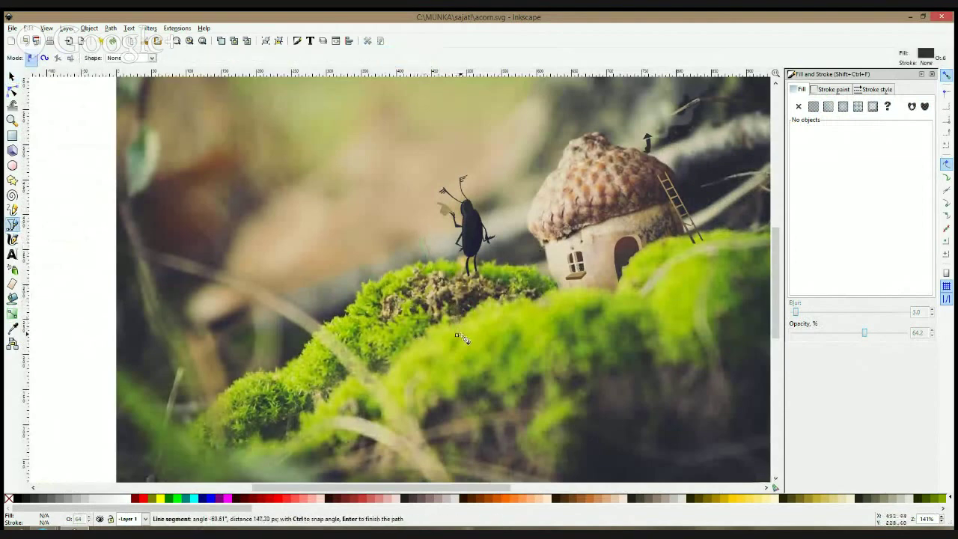
click(457, 336)
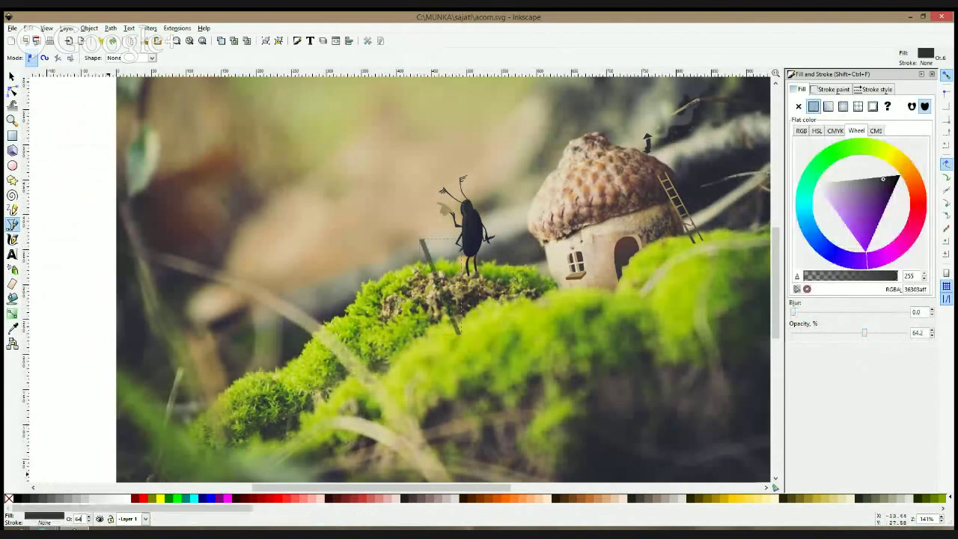
right_click(81, 519)
click(103, 528)
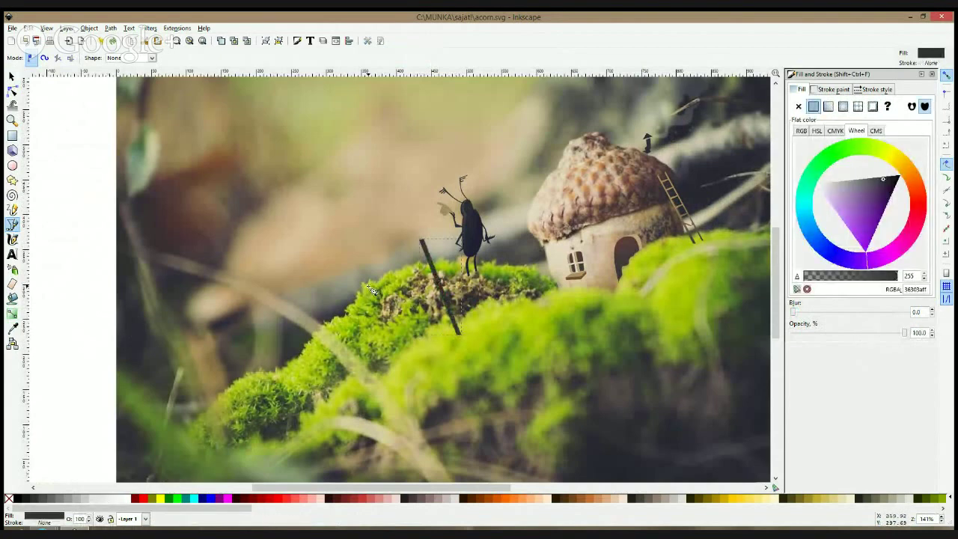
click(13, 90)
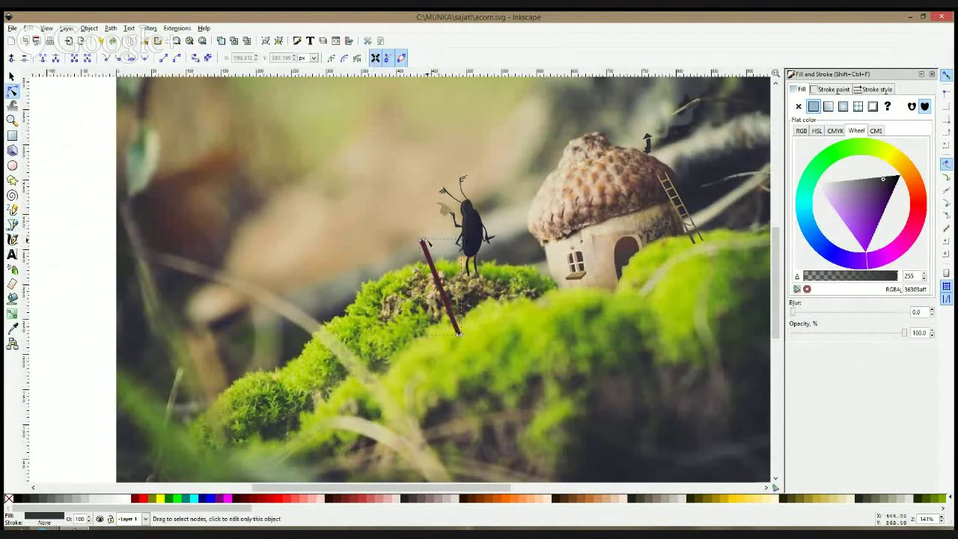
Adjust the corner nodes at the upper and lower ends of the dark pole on the moss
click(421, 239)
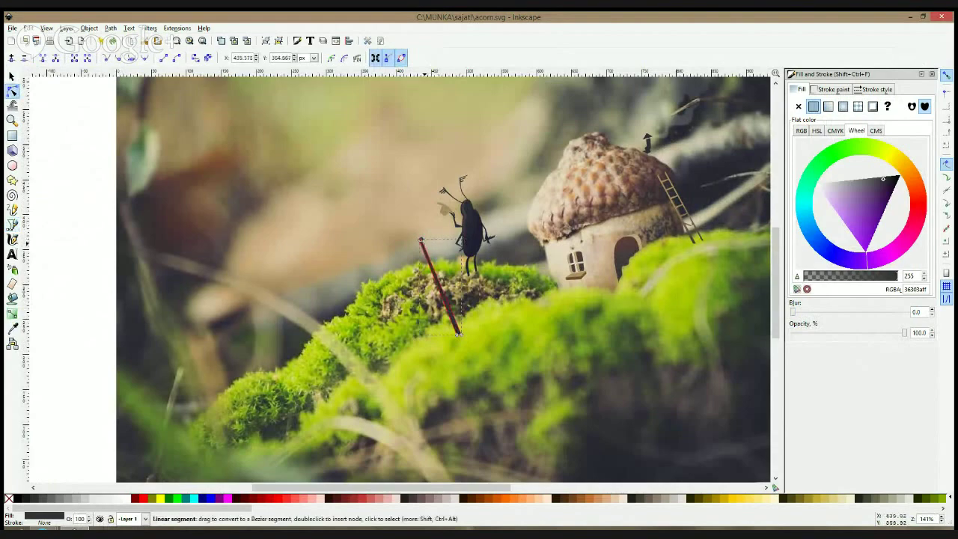
scroll(430, 251, up, 4)
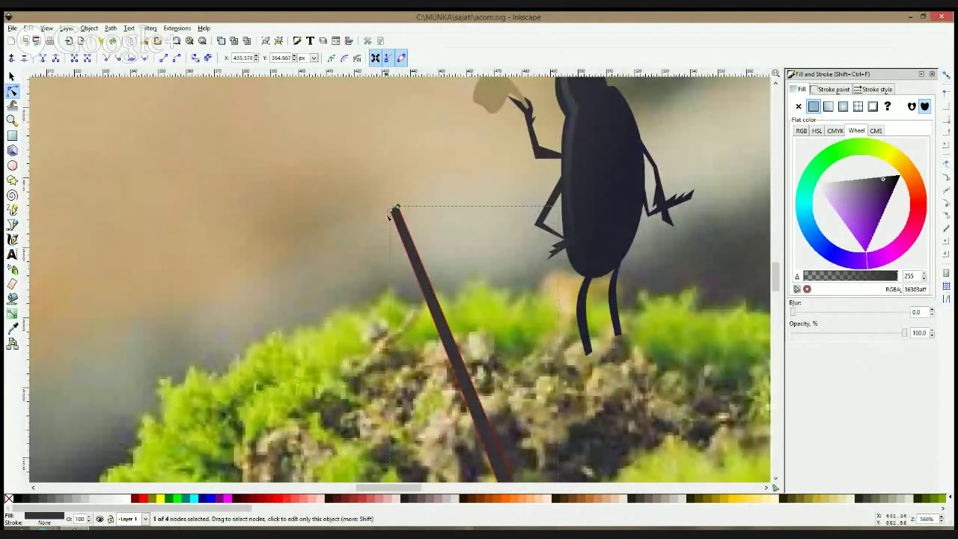
scroll(389, 215, down, 7)
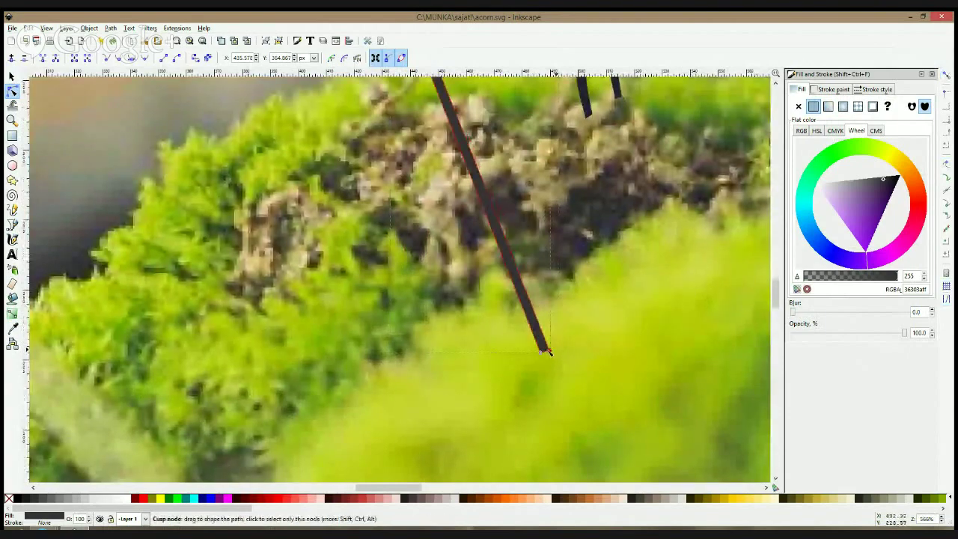
drag(549, 351, 545, 351)
scroll(549, 281, down, 3)
drag(576, 278, 556, 309)
key(F1)
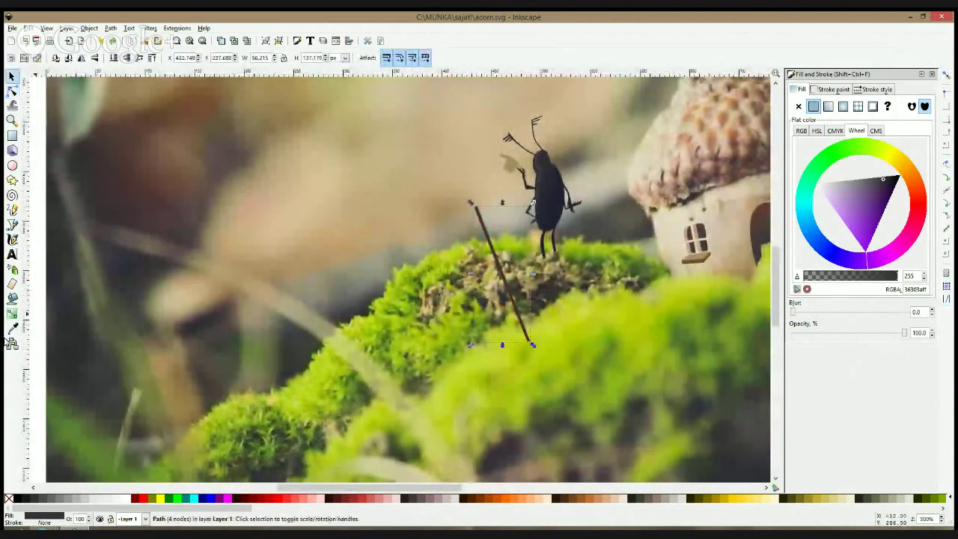
Draw a thin dark line with the Bezier tool from the pole's top to the house's roof edge and bend it into a sagging rope
click(12, 328)
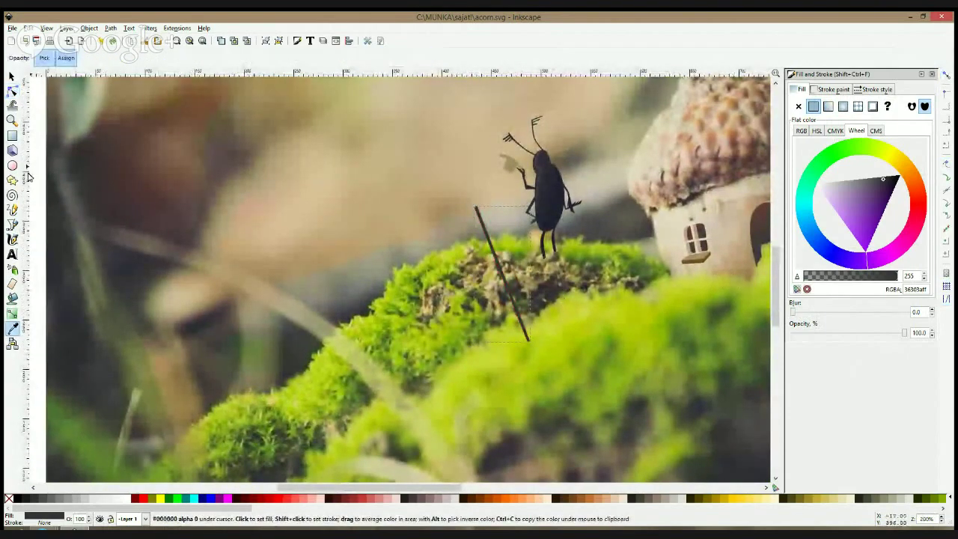
click(12, 225)
scroll(674, 155, up, 1)
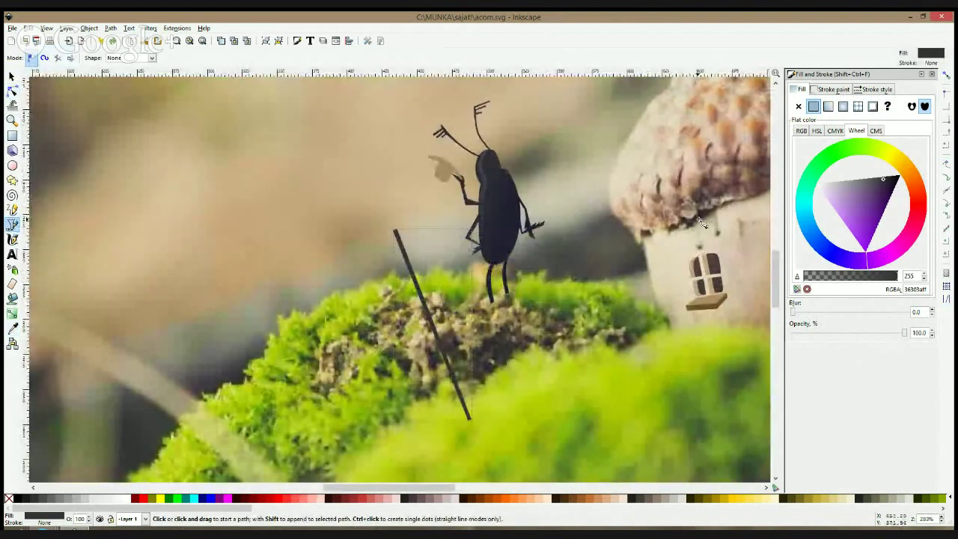
click(396, 232)
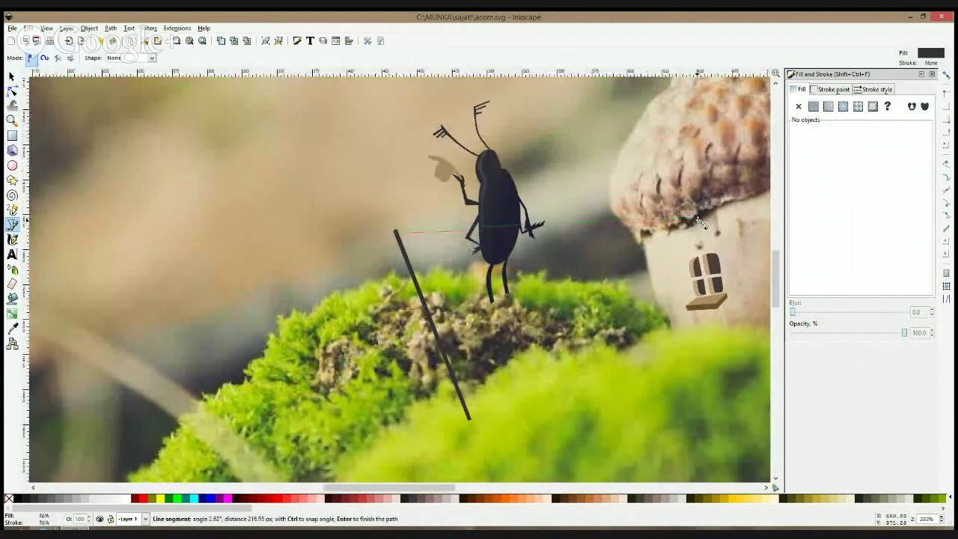
click(700, 220)
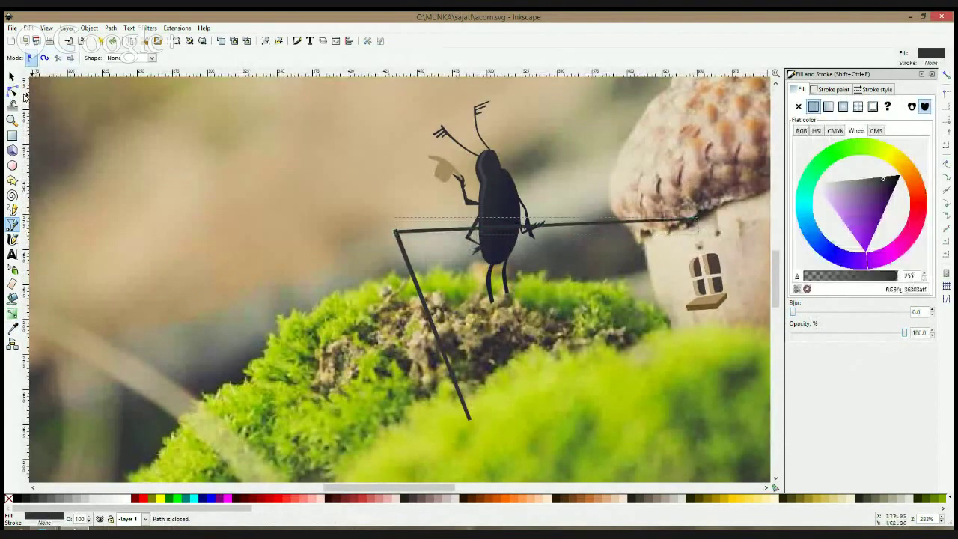
click(13, 90)
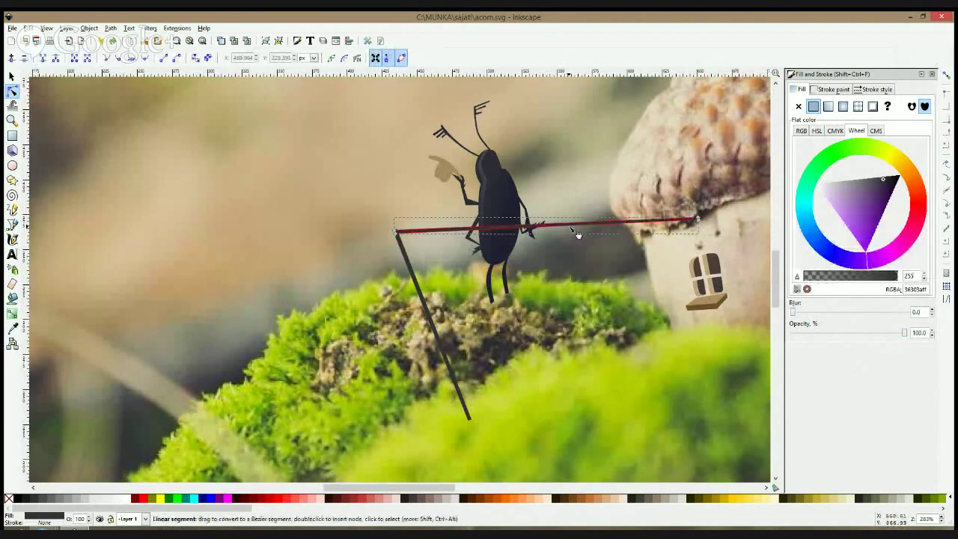
drag(573, 231, 587, 253)
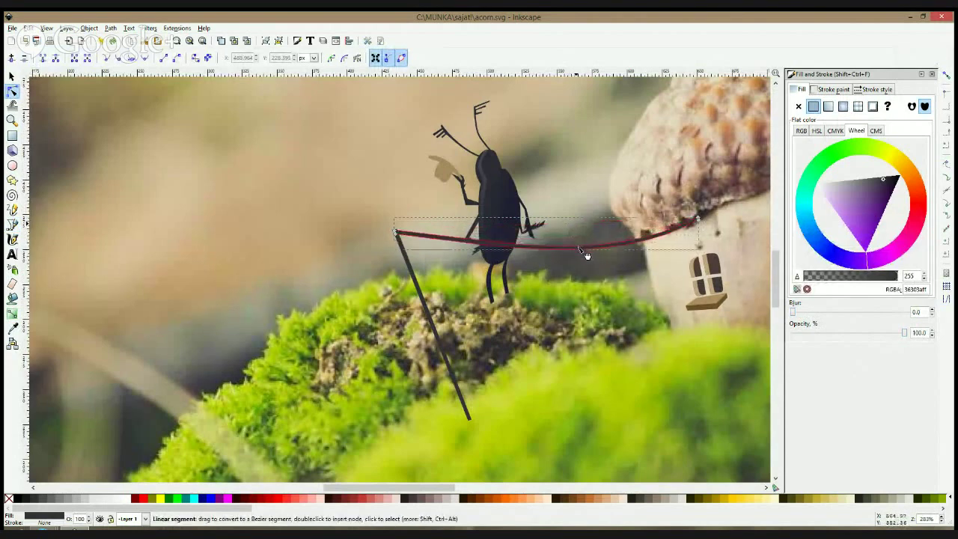
key(space)
Draw a small closed, jagged knot shape with the Bezier tool at the pole's top where the rope is attached
scroll(553, 293, down, 3)
click(676, 275)
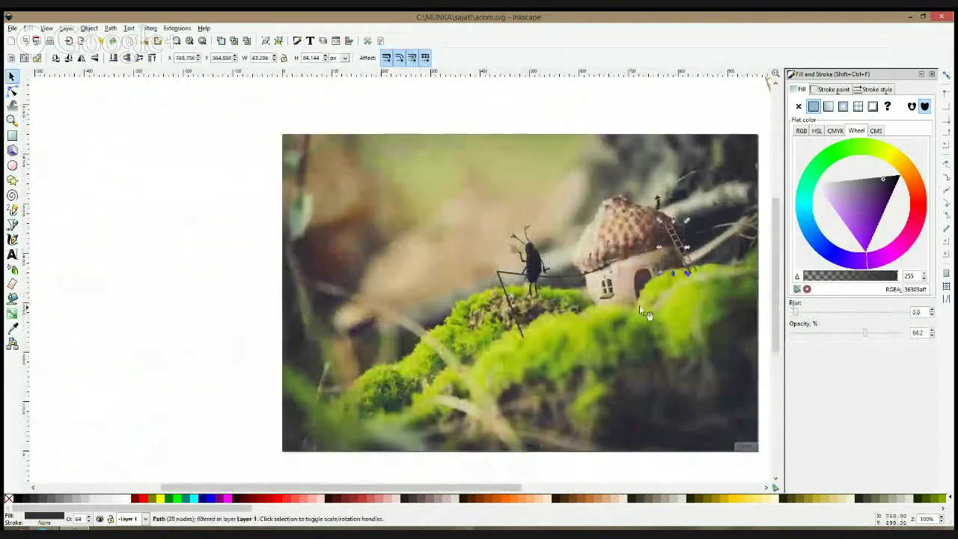
scroll(526, 297, up, 1)
click(12, 225)
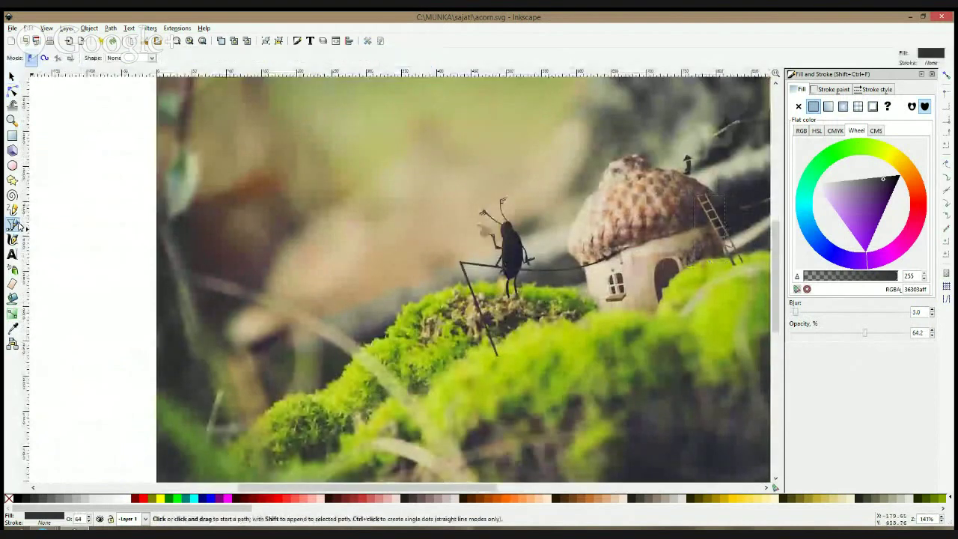
scroll(487, 271, up, 4)
click(416, 229)
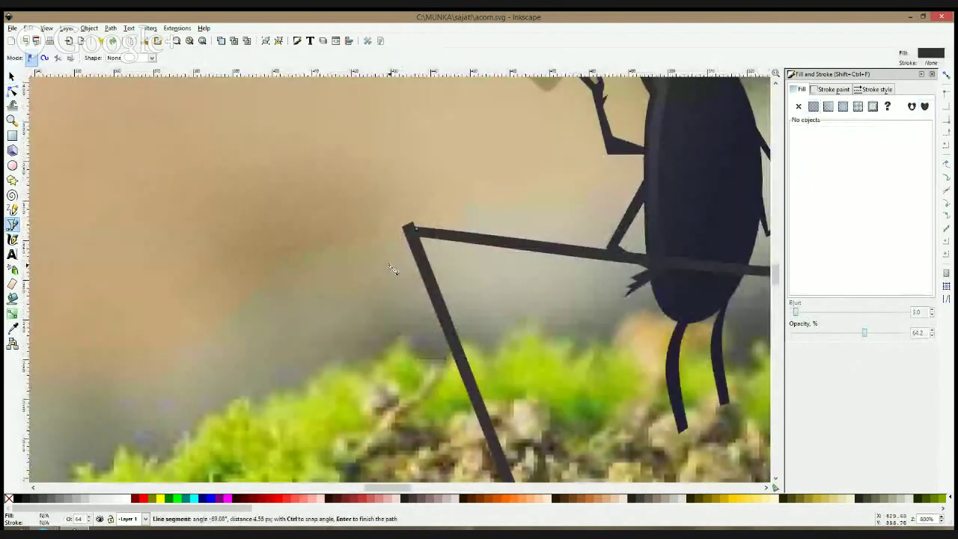
click(393, 272)
click(409, 270)
click(409, 283)
click(434, 256)
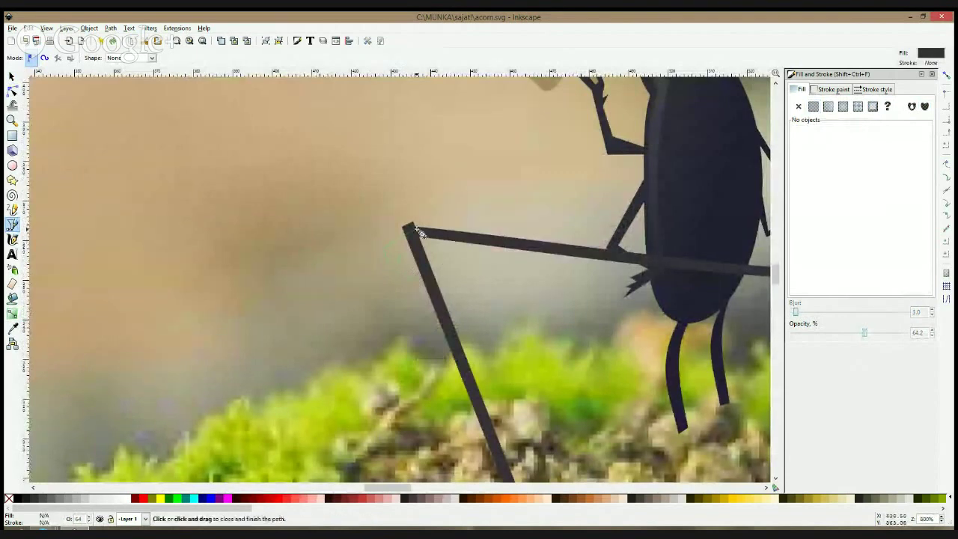
click(416, 229)
Move the knot onto the top of the pole and scale it down to about 13 by 11 px
key(space)
drag(421, 264, 424, 252)
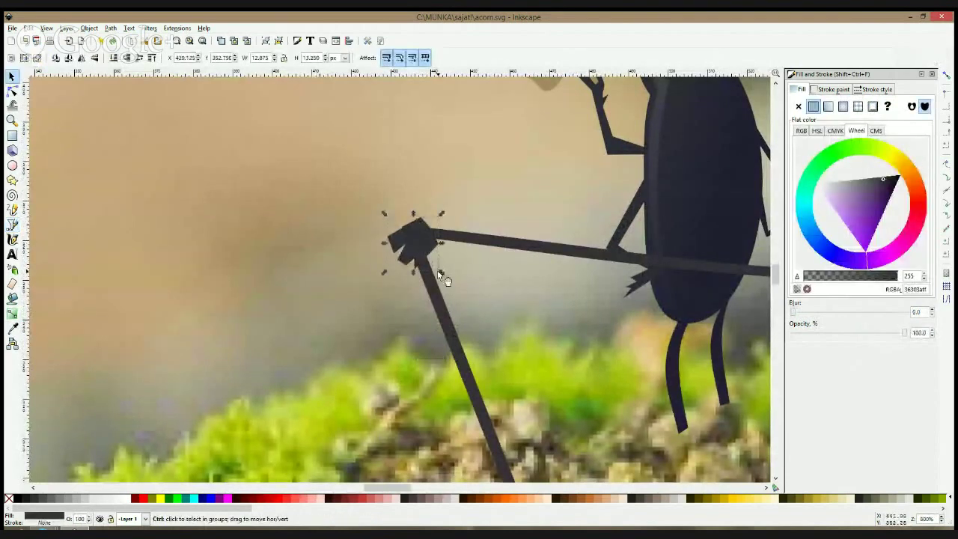
click(429, 258)
click(425, 246)
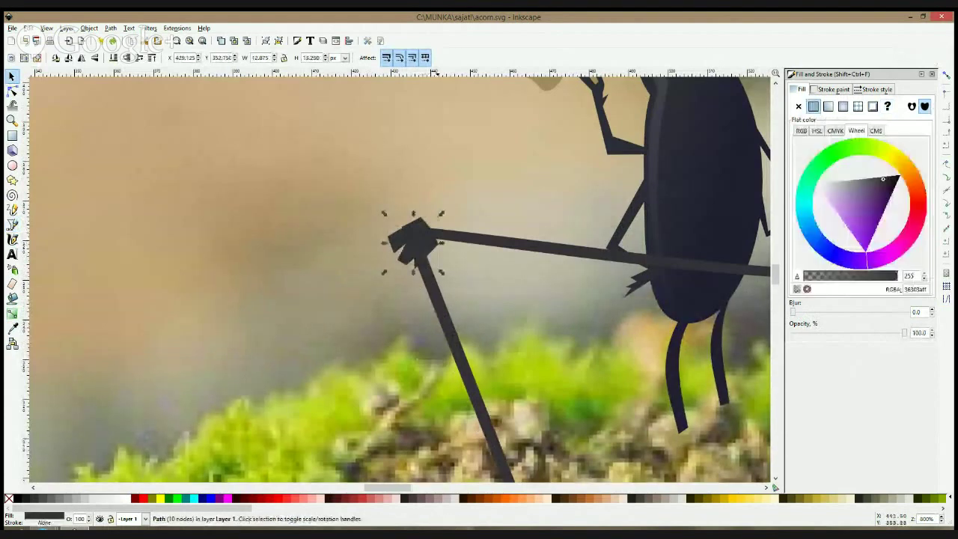
drag(441, 271, 426, 238)
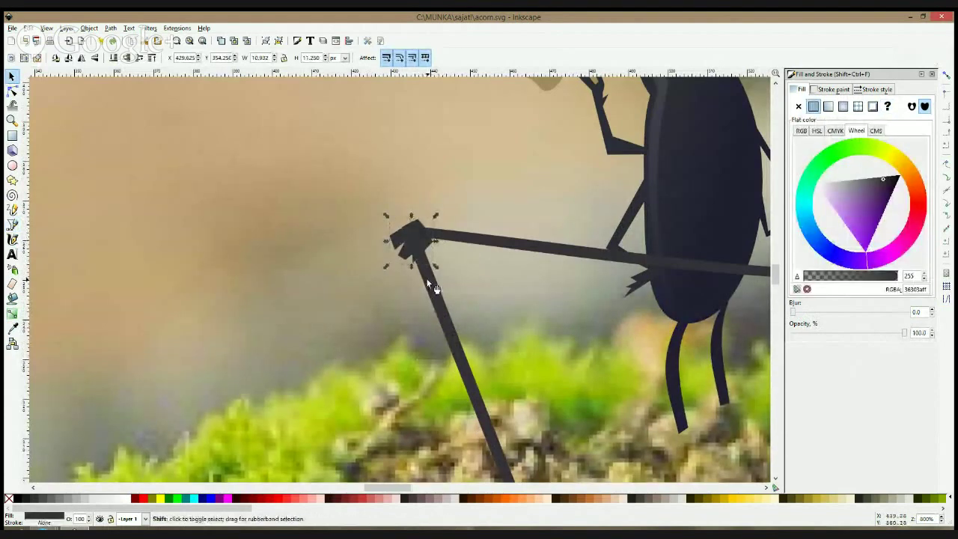
Merge the pole and knot into one path and fill it with a brown sampled from the photo
shift+click(433, 288)
scroll(453, 305, down, 3)
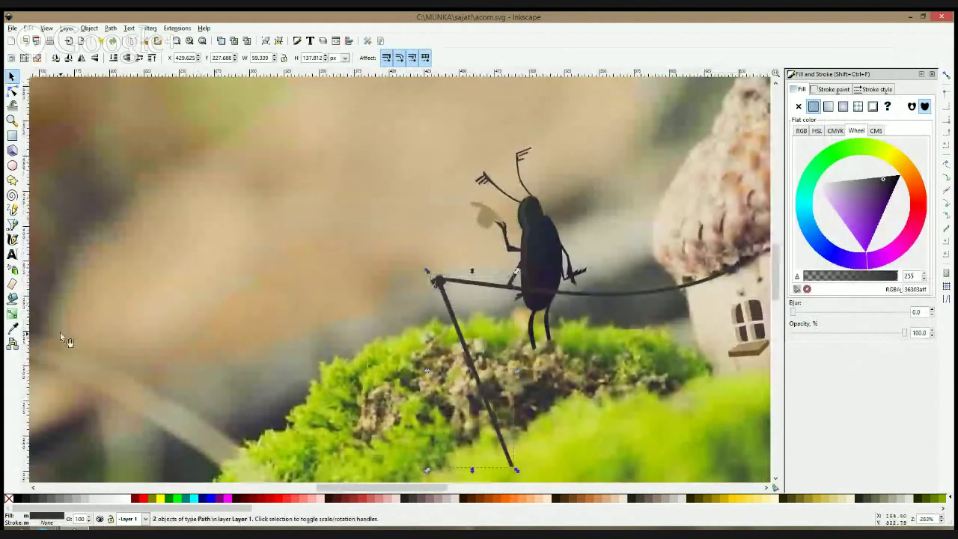
key(d)
key(1)
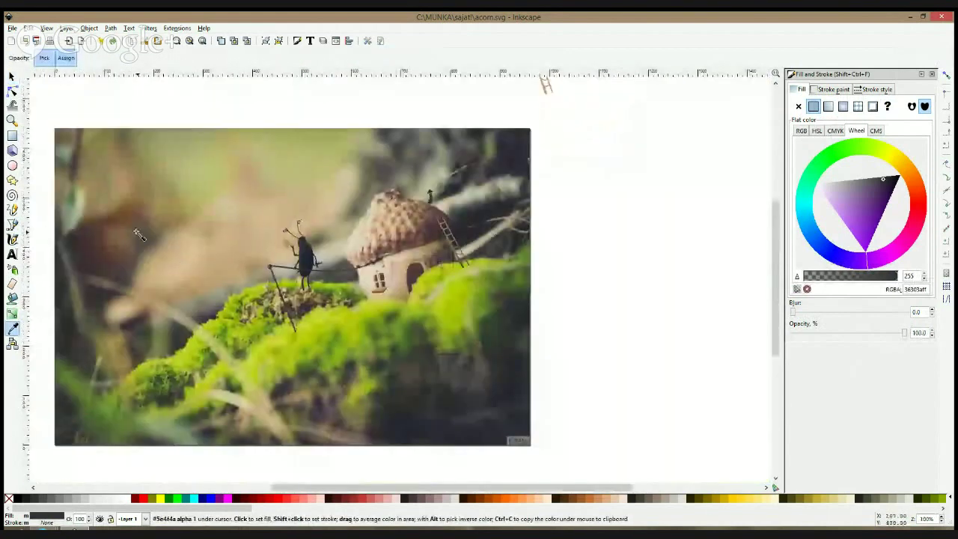
key(s)
click(588, 295)
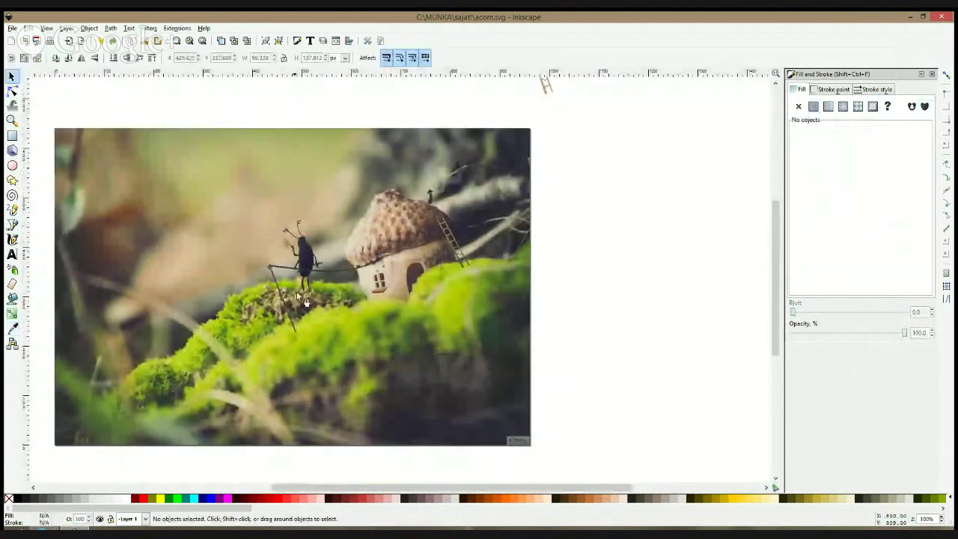
Apply a linear gradient to the rope, fading from the pole's brown at the knot end to dark grey toward the house
click(303, 298)
key(g)
scroll(278, 296, up, 3)
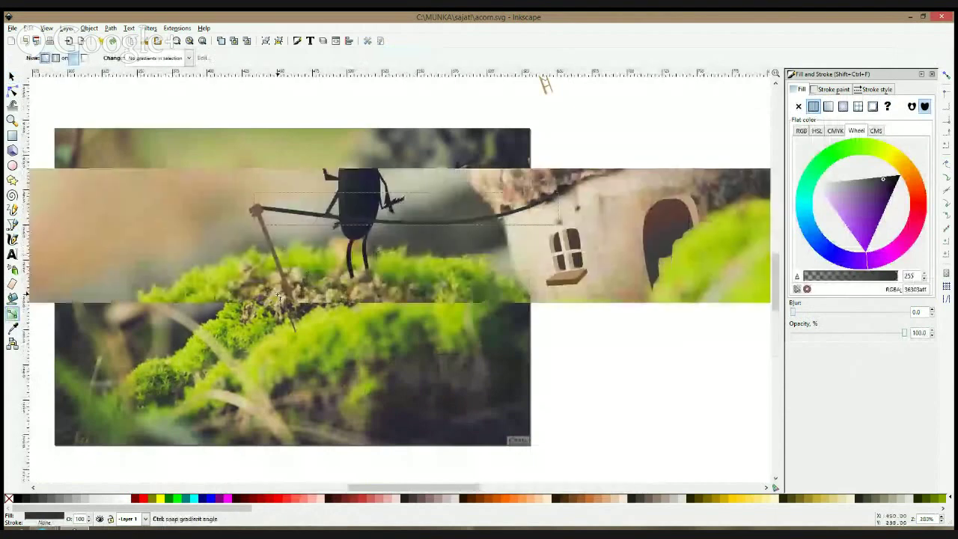
drag(277, 212, 296, 214)
click(13, 328)
click(257, 211)
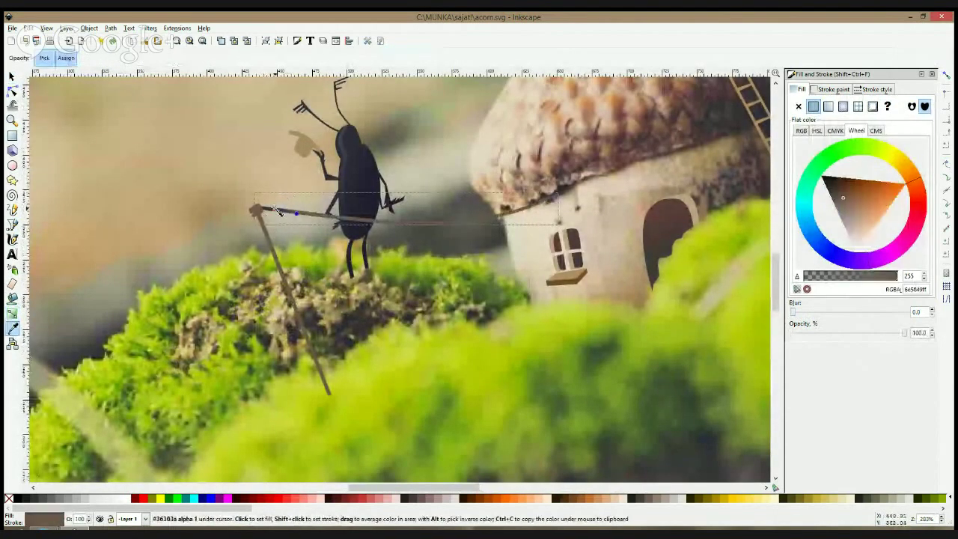
key(F1)
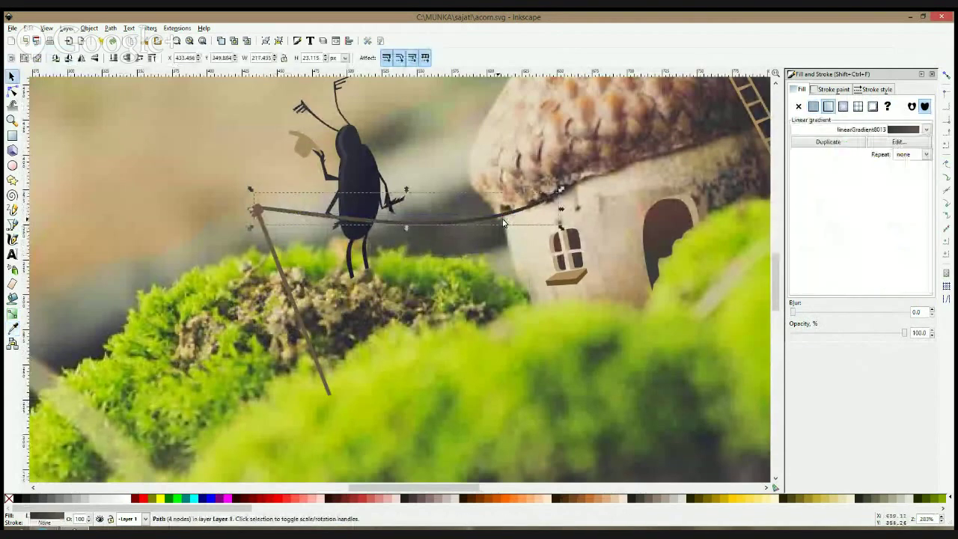
Move the rope's end node slightly upward to the roof edge of the acorn house
click(13, 91)
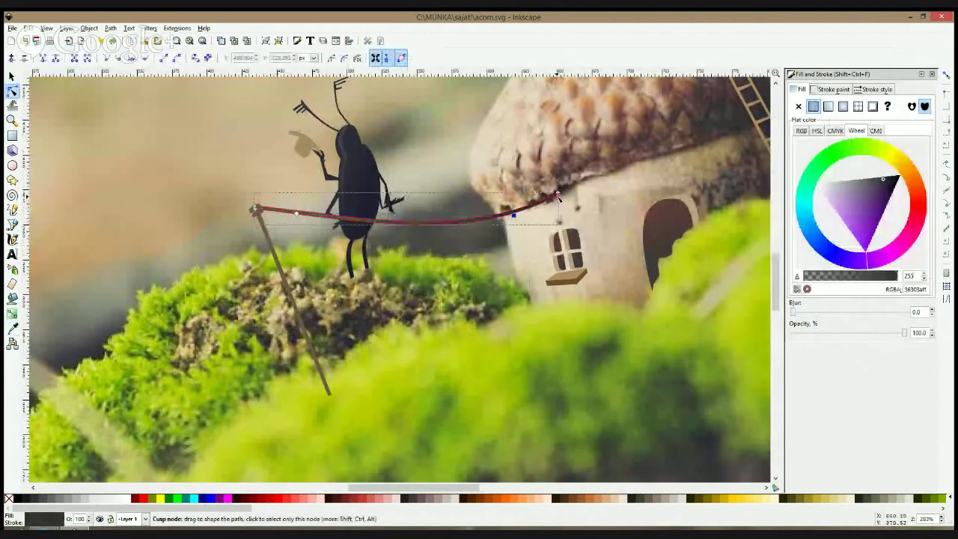
drag(558, 198, 561, 189)
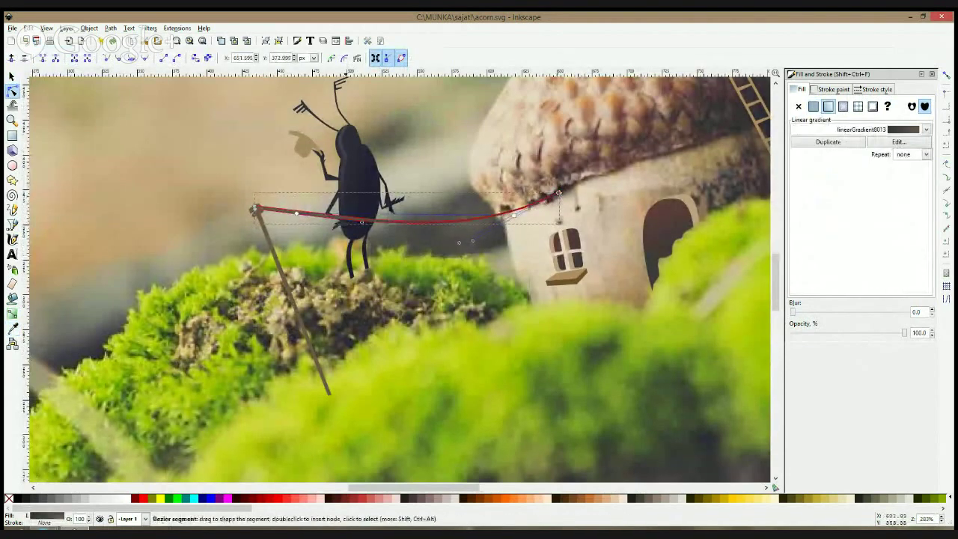
key(F1)
Set the blur of the pole with the knot to 1.7
key(1)
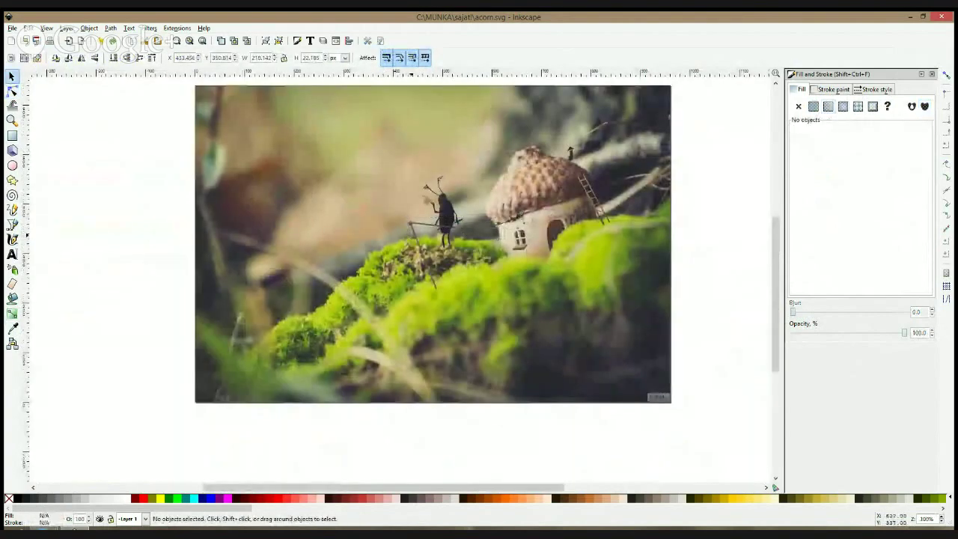
click(413, 239)
ctrl+scroll(413, 239, up, 2)
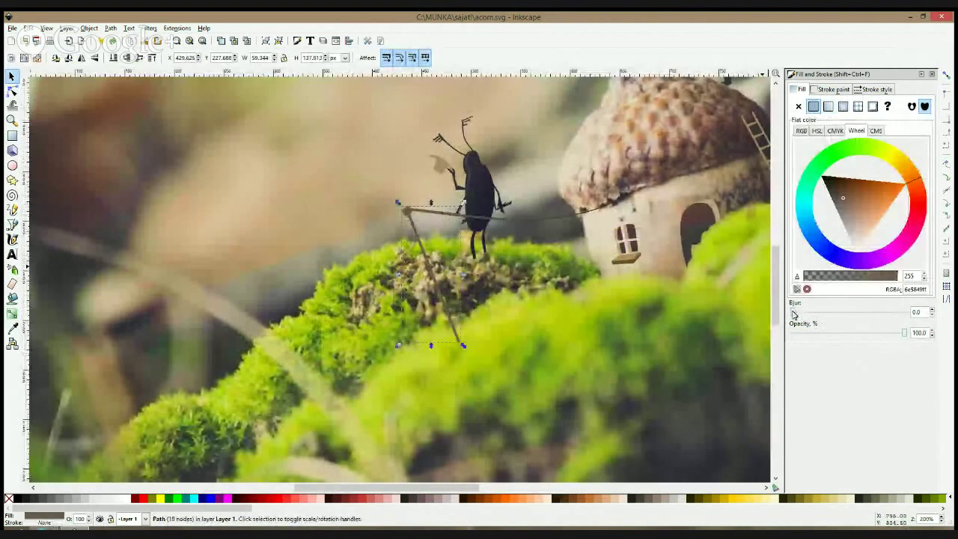
drag(793, 313, 795, 314)
Try lowering the rope's opacity to about 70% with its brown gradient end selected
click(439, 216)
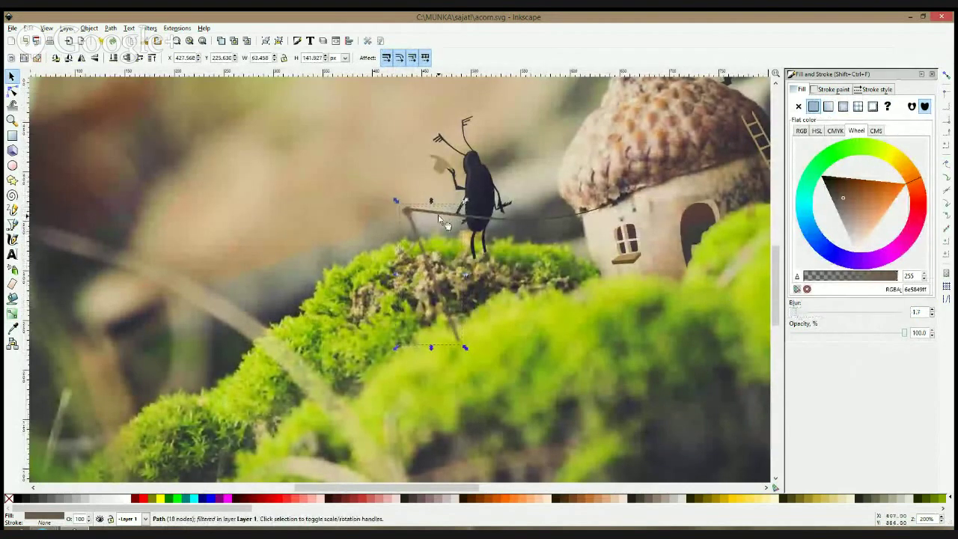
click(12, 315)
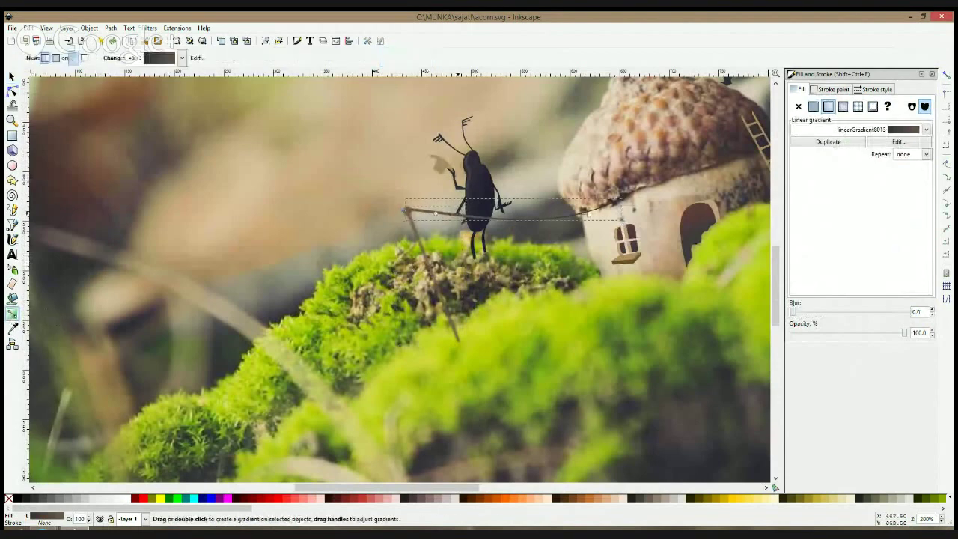
click(436, 214)
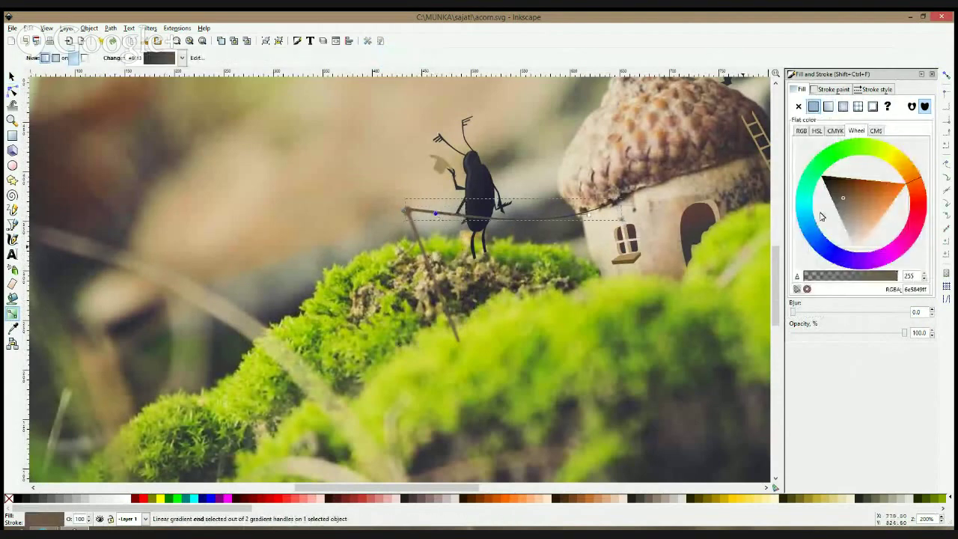
drag(907, 332, 871, 333)
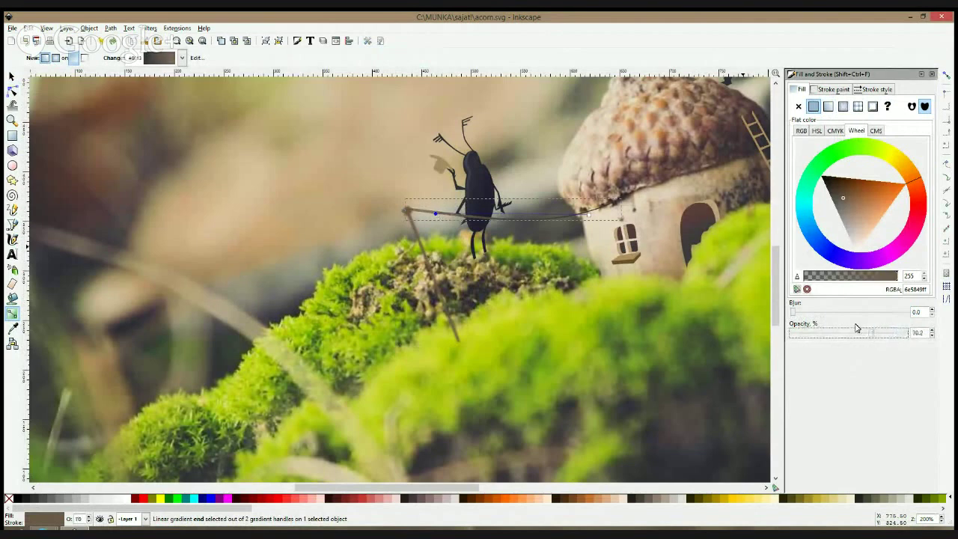
Try a blur of 1.3 on the rope and reset it to 0.0
click(796, 314)
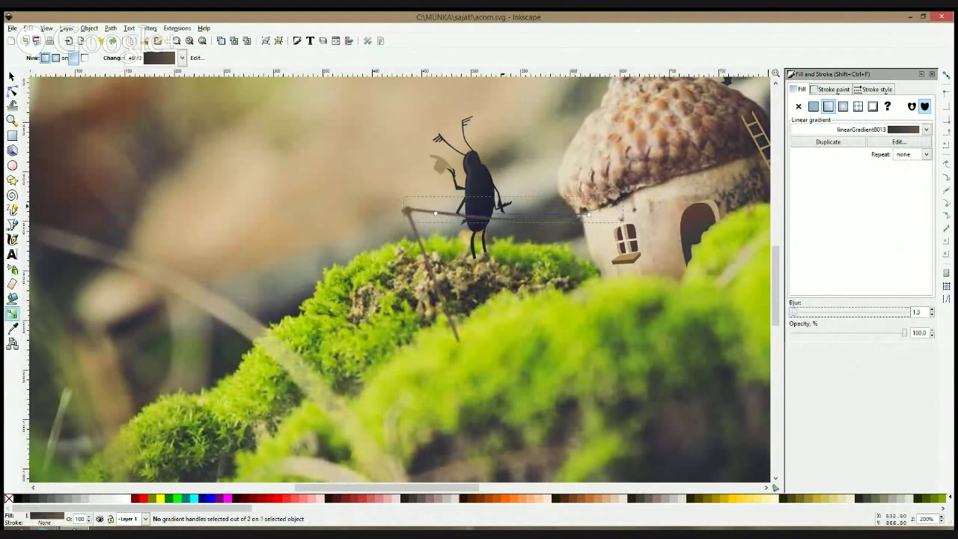
key(s)
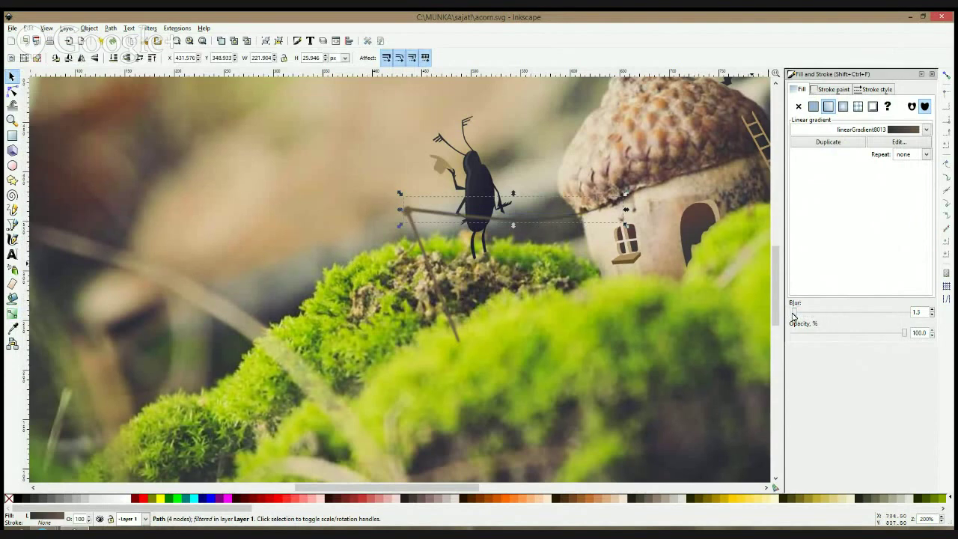
drag(793, 314, 759, 319)
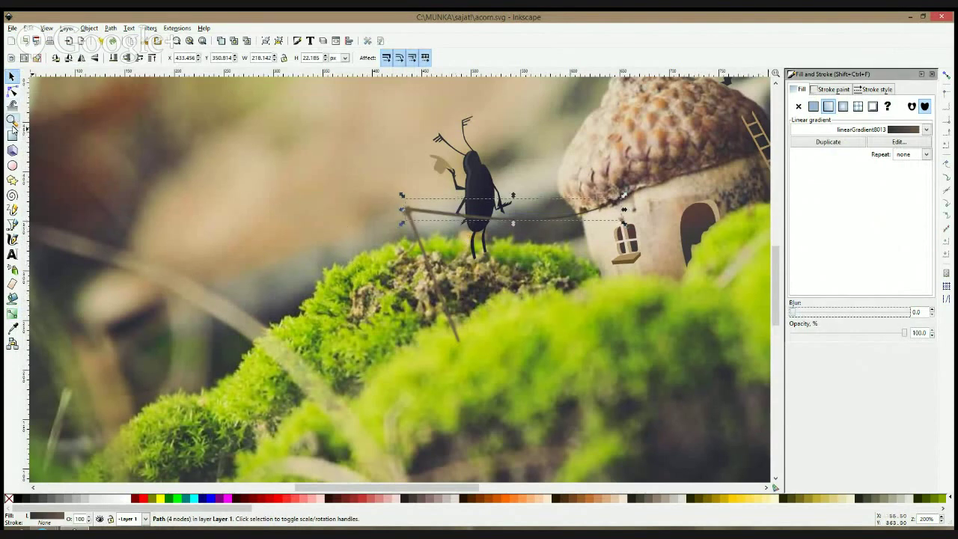
Try lowering the rope's opacity to 0% with its gradient end near the pole selected
click(13, 315)
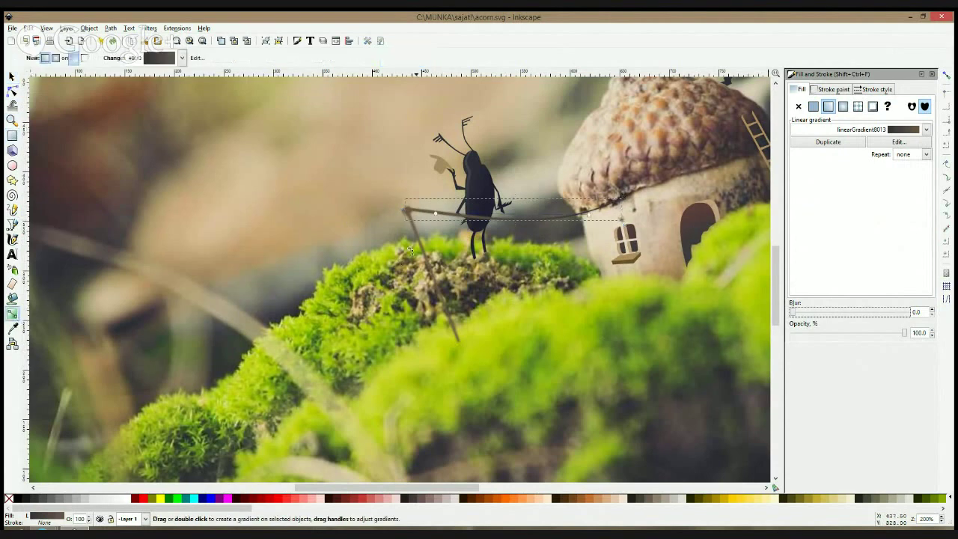
click(435, 213)
drag(905, 334, 776, 338)
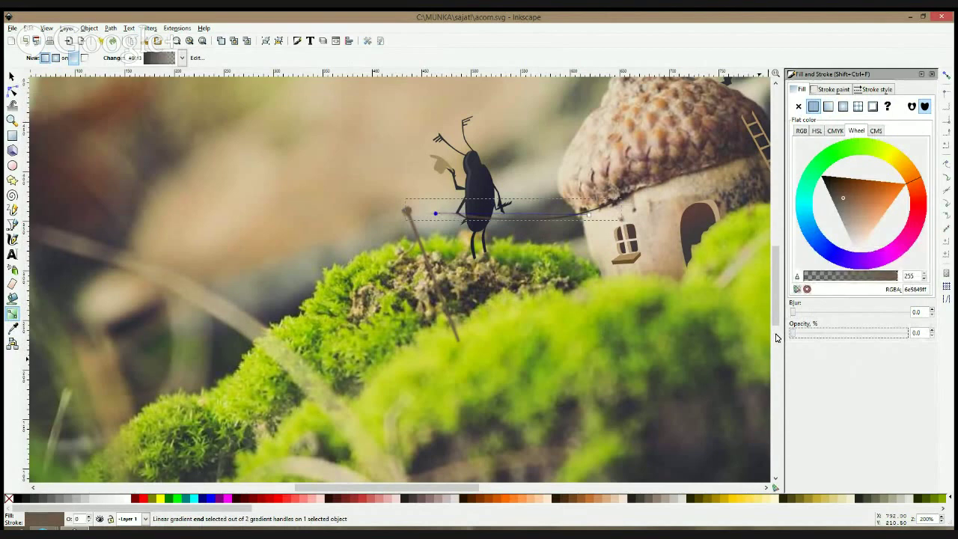
key(Escape)
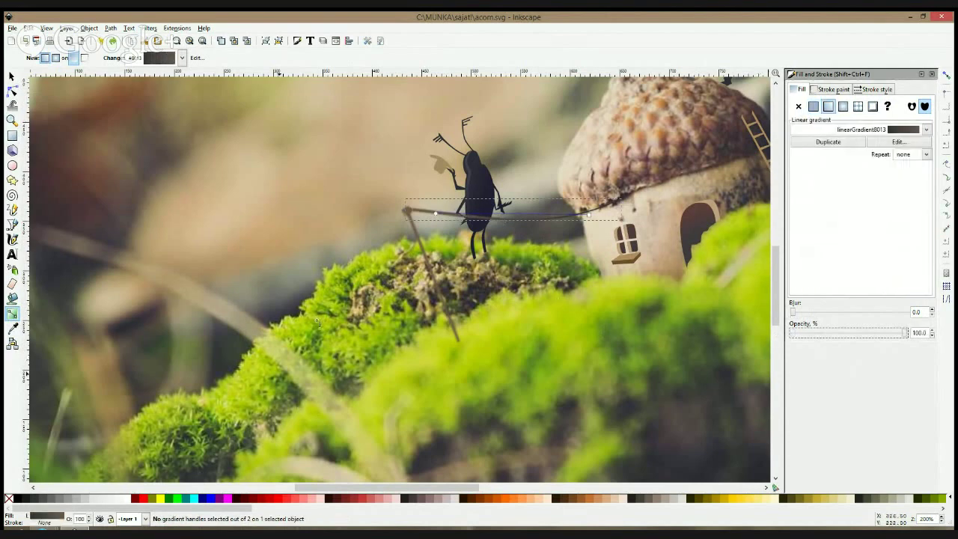
Recolour the rope with the dark grey #474351 sampled from the shaded background and apply a linear gradient fading out toward the pole
key(d)
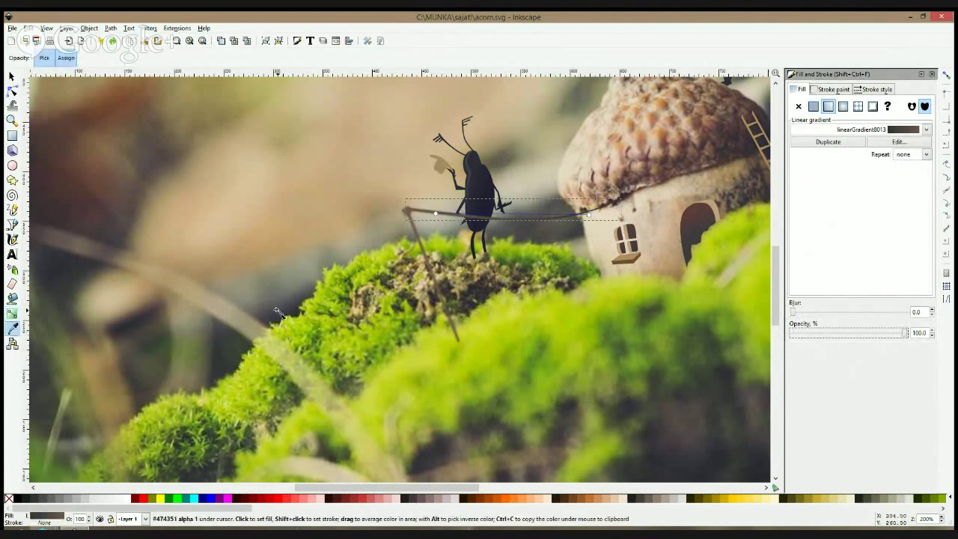
click(277, 310)
click(13, 314)
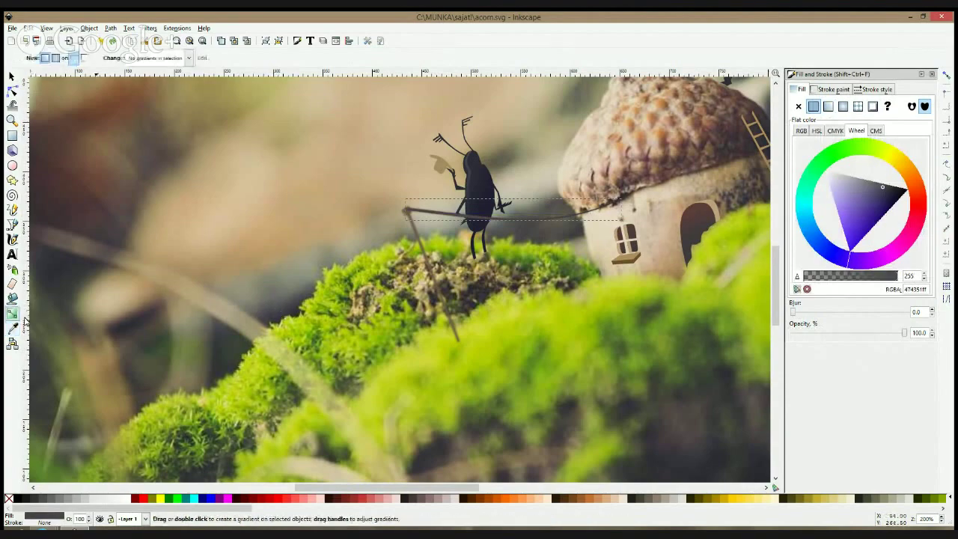
scroll(521, 226, up, 3)
drag(487, 220, 385, 216)
drag(317, 211, 265, 204)
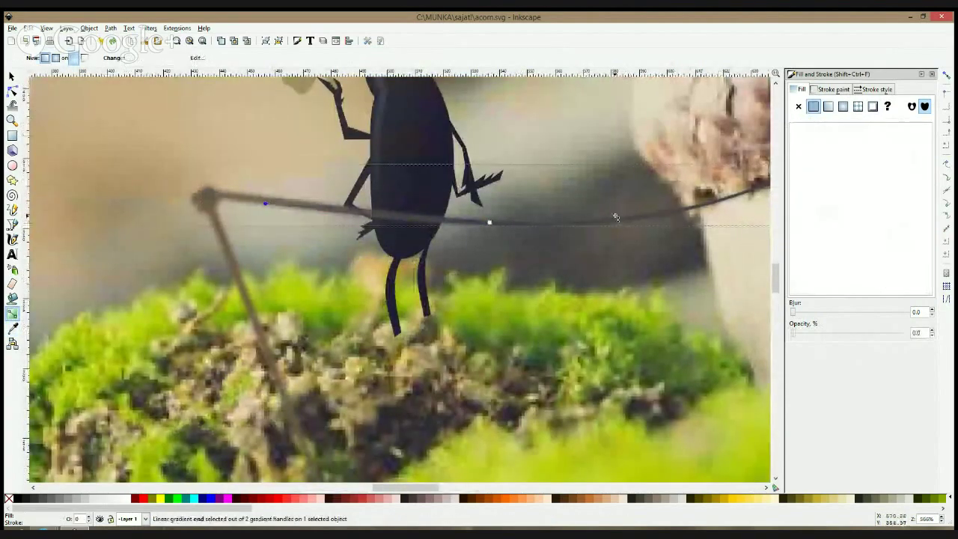
drag(490, 222, 611, 223)
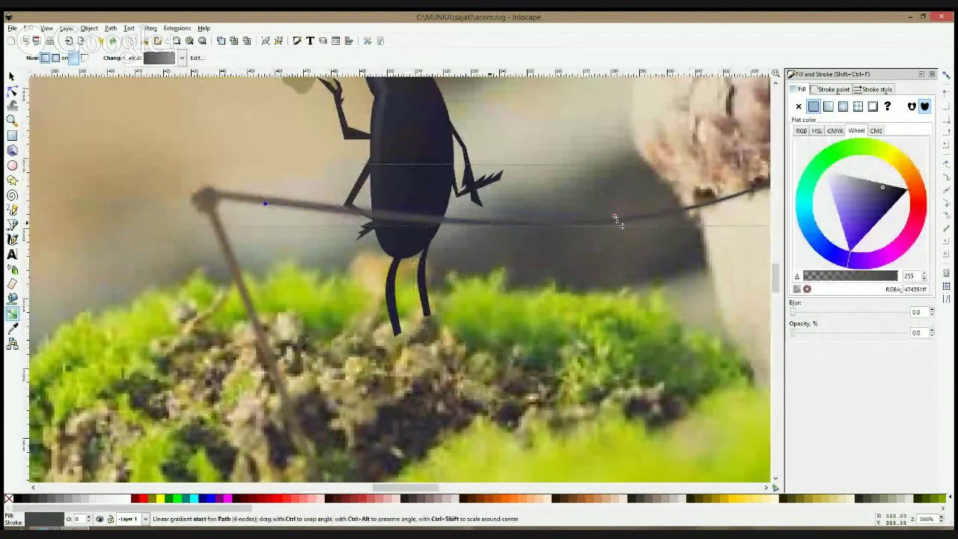
key(s)
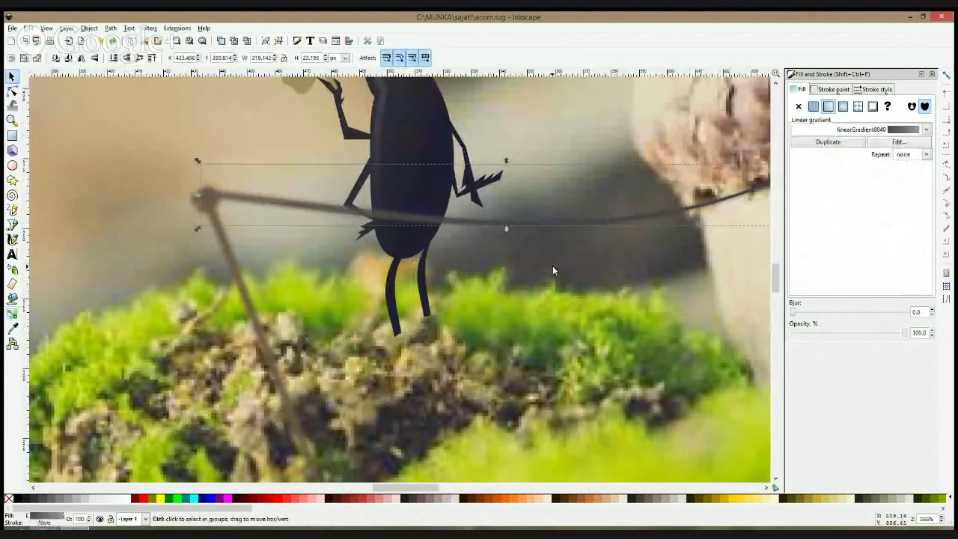
scroll(553, 266, down, 3)
click(638, 242)
Try moving the gradient rope straight upward away from the pole, and undo the move
scroll(626, 232, up, 3)
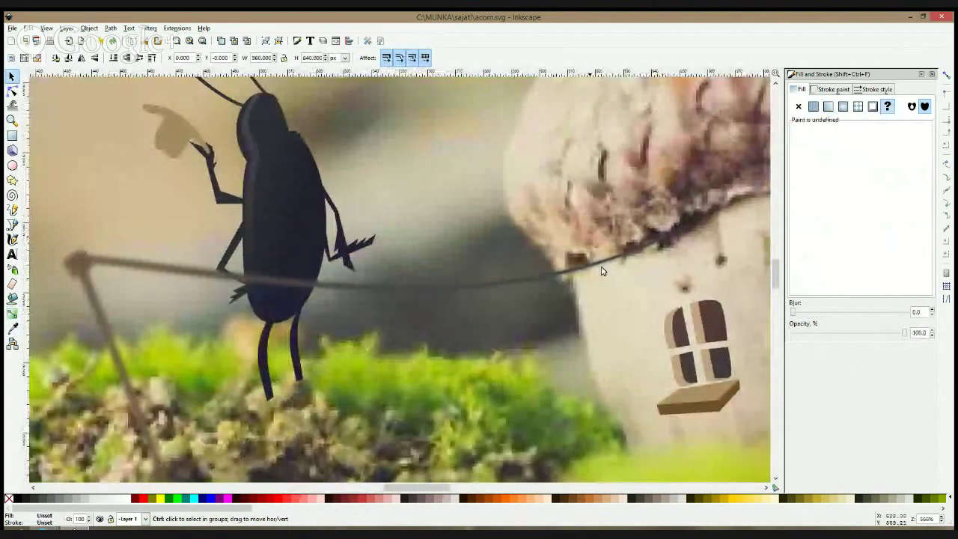
scroll(572, 280, down, 3)
scroll(414, 281, up, 1)
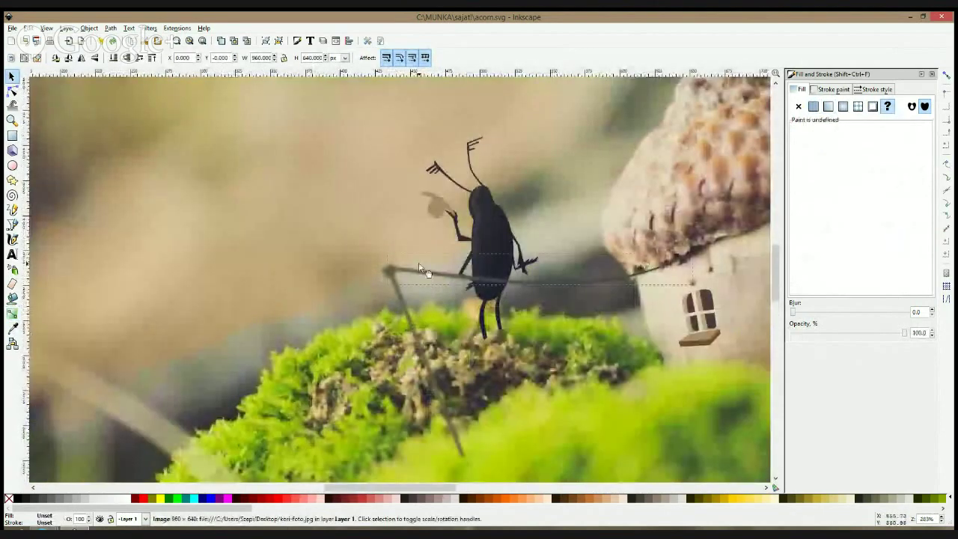
drag(419, 270, 419, 240)
key(ctrl+z)
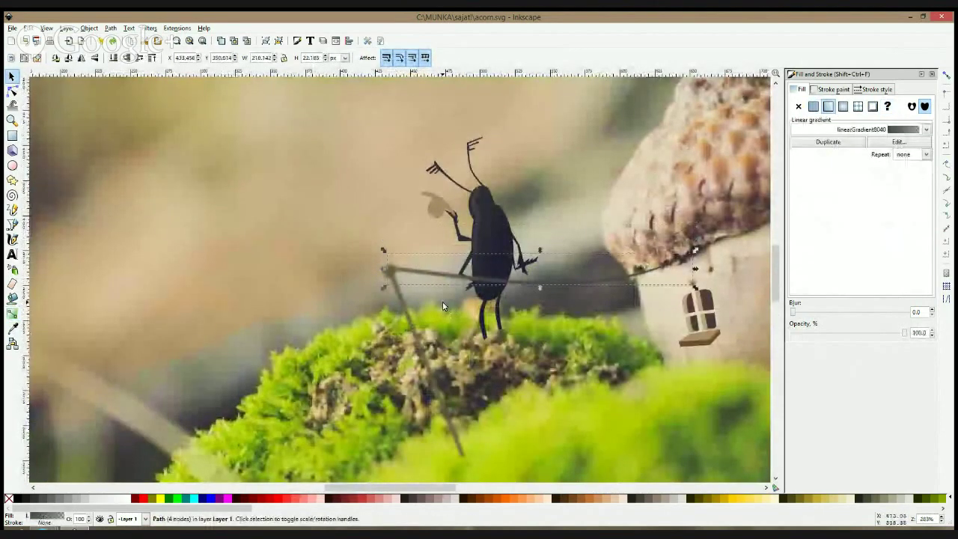
scroll(448, 310, down, 3)
click(438, 129)
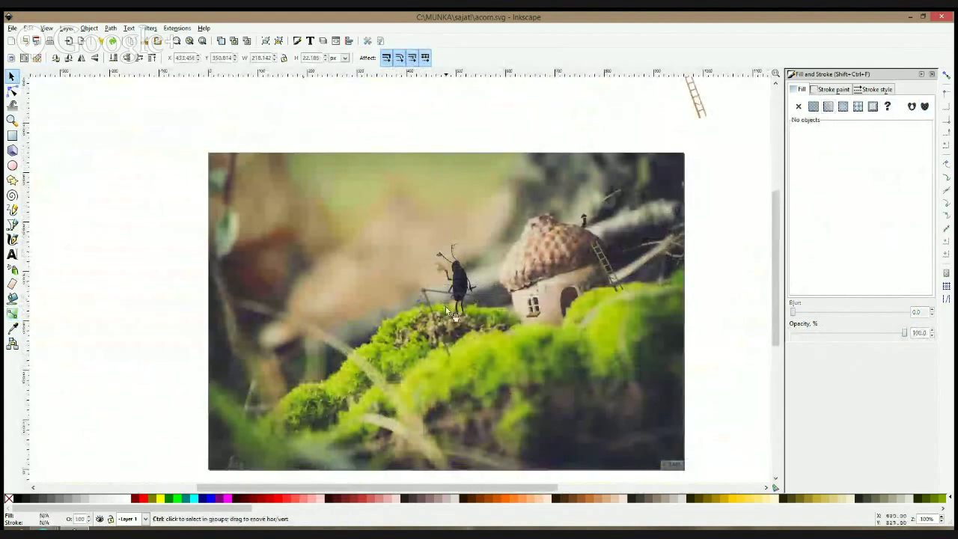
Adjust the end nodes of the blurred brown rope copy at the pole's knot
scroll(445, 308, up, 2)
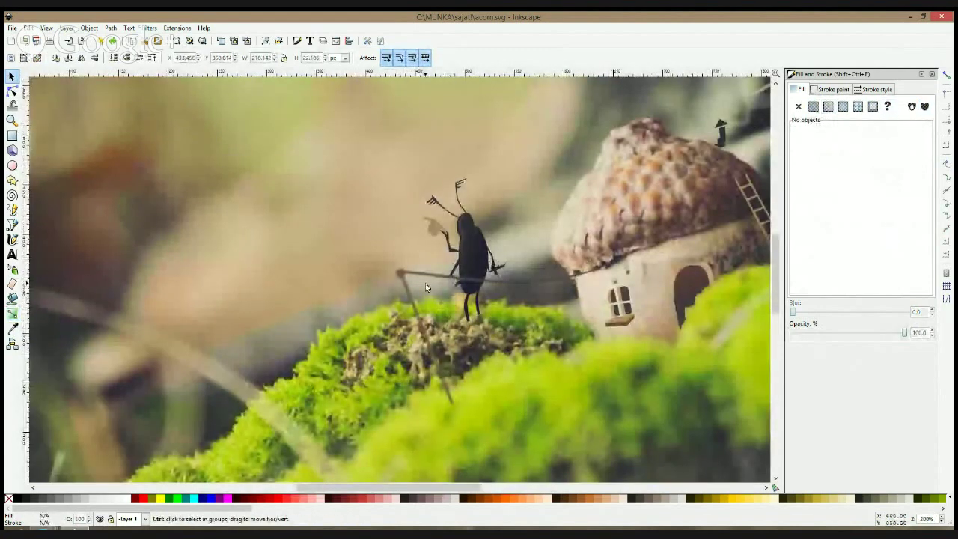
scroll(423, 283, up, 2)
click(11, 90)
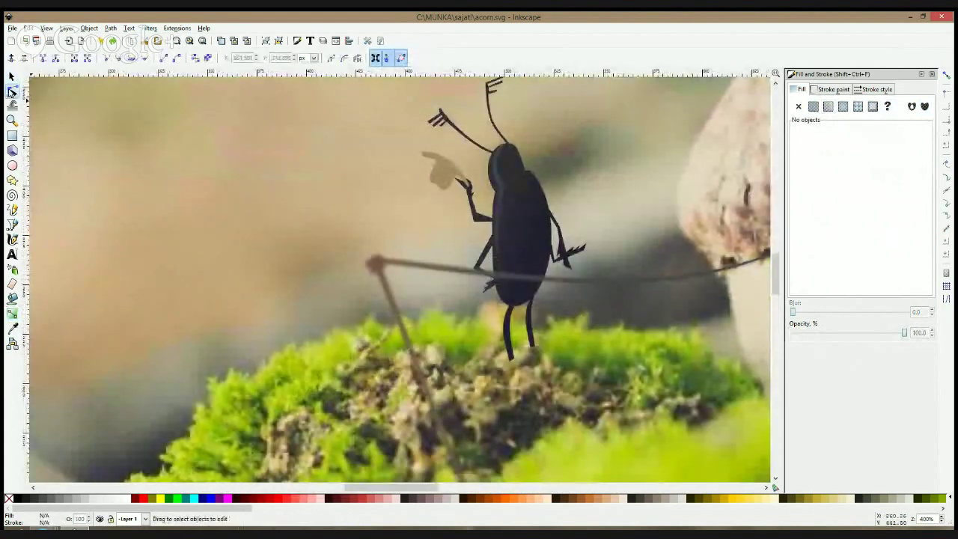
click(448, 271)
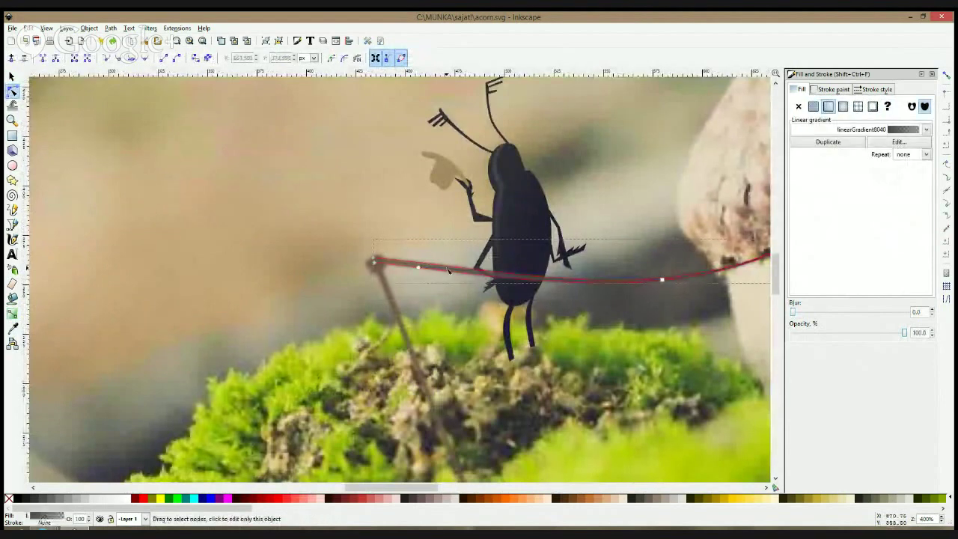
click(448, 270)
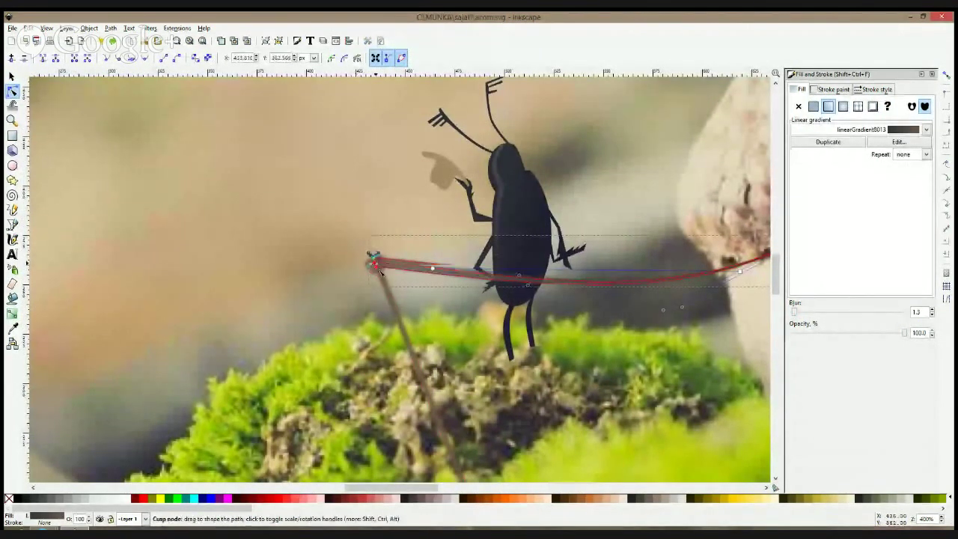
key(s)
Shift the two pole-end nodes of the gradient rope slightly downward at the knot
click(484, 280)
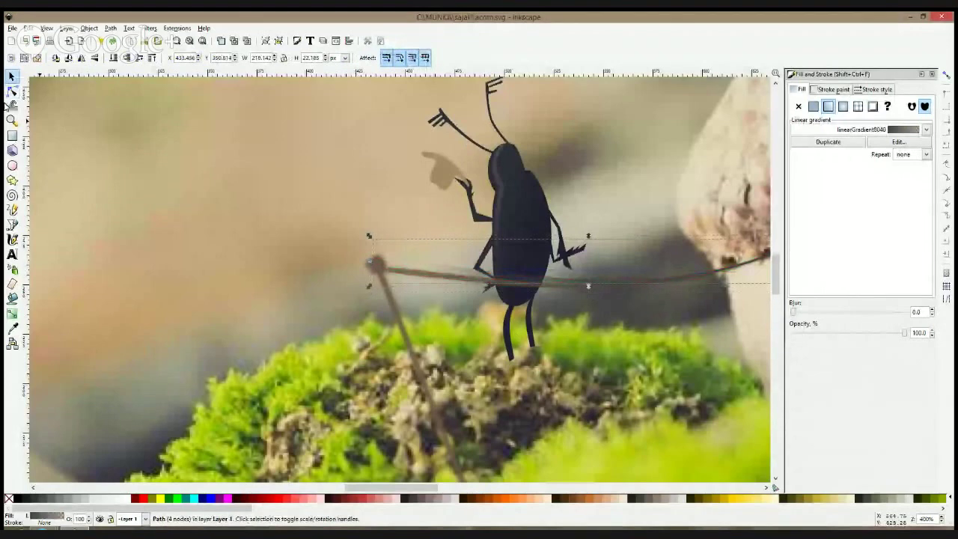
click(12, 90)
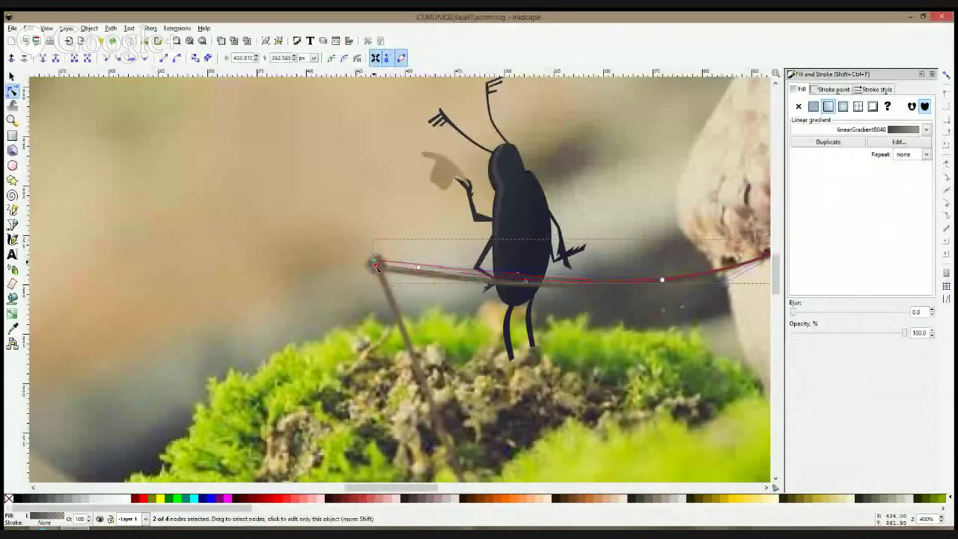
drag(373, 261, 378, 274)
key(F1)
click(587, 330)
scroll(682, 305, down, 3)
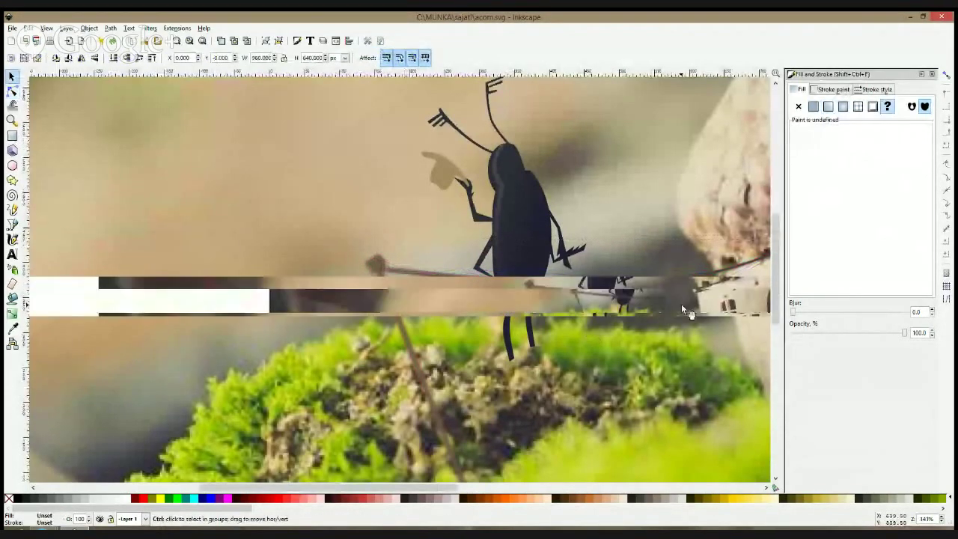
drag(730, 336, 622, 259)
scroll(574, 215, up, 1)
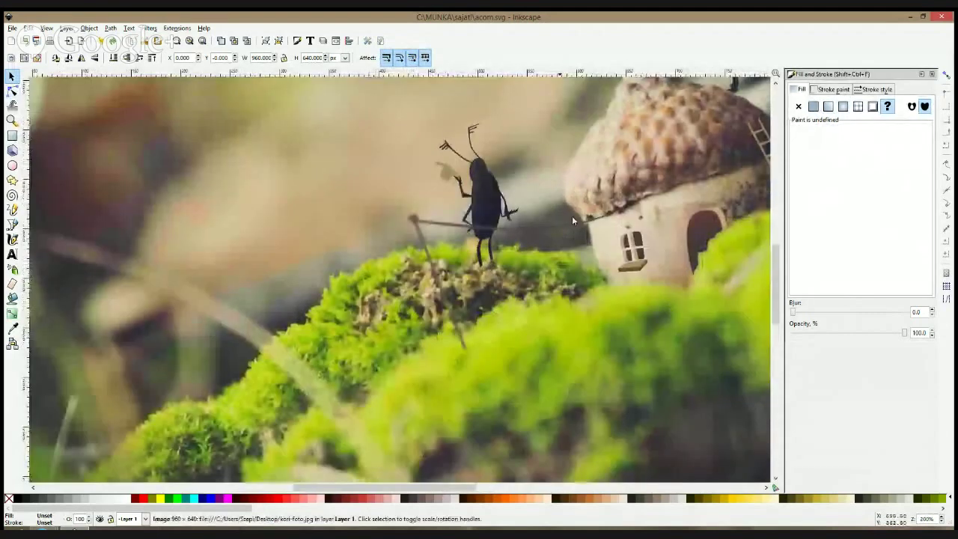
Draw a closed five-point path for a shirt body with a V-shaped neckline, hanging from the clothesline beside the beetle
scroll(522, 248, up, 3)
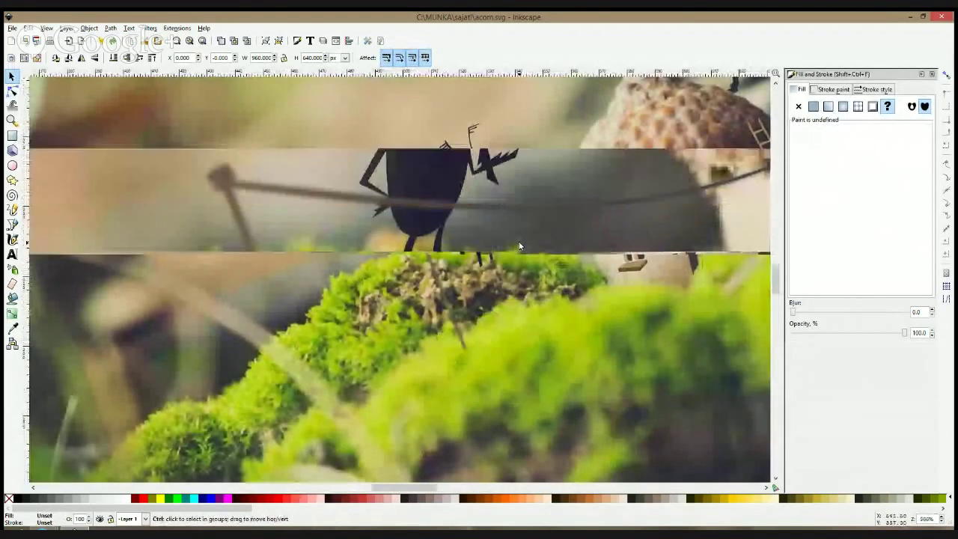
click(12, 225)
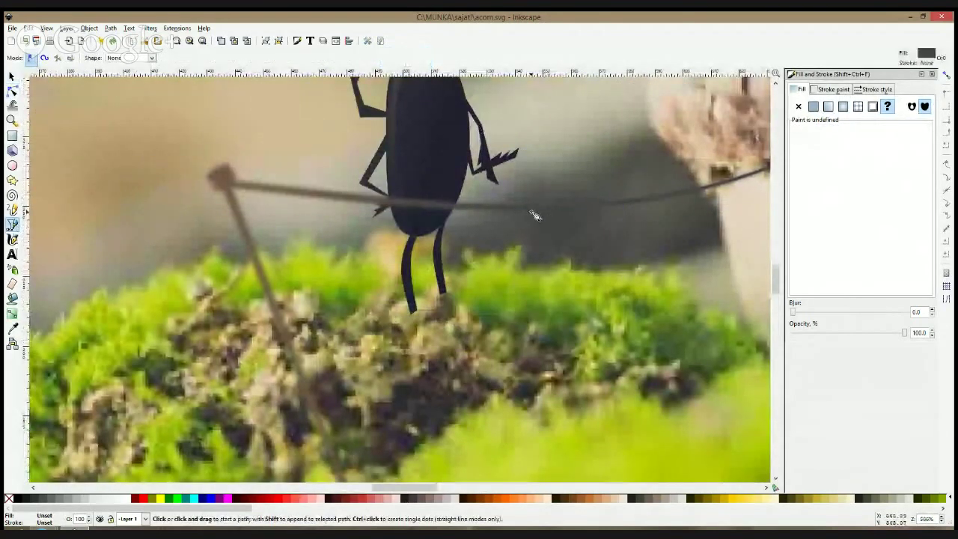
scroll(535, 215, up, 1)
click(431, 201)
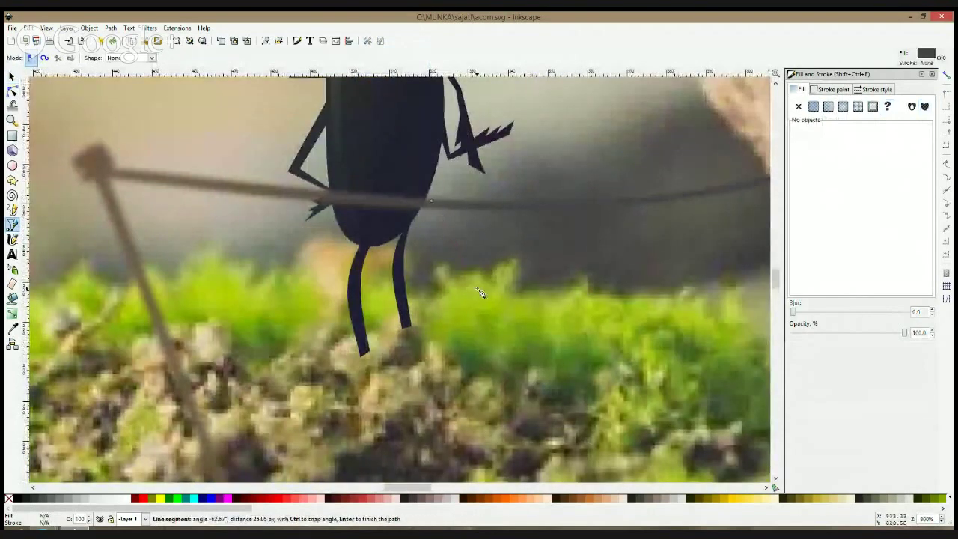
click(483, 321)
click(597, 327)
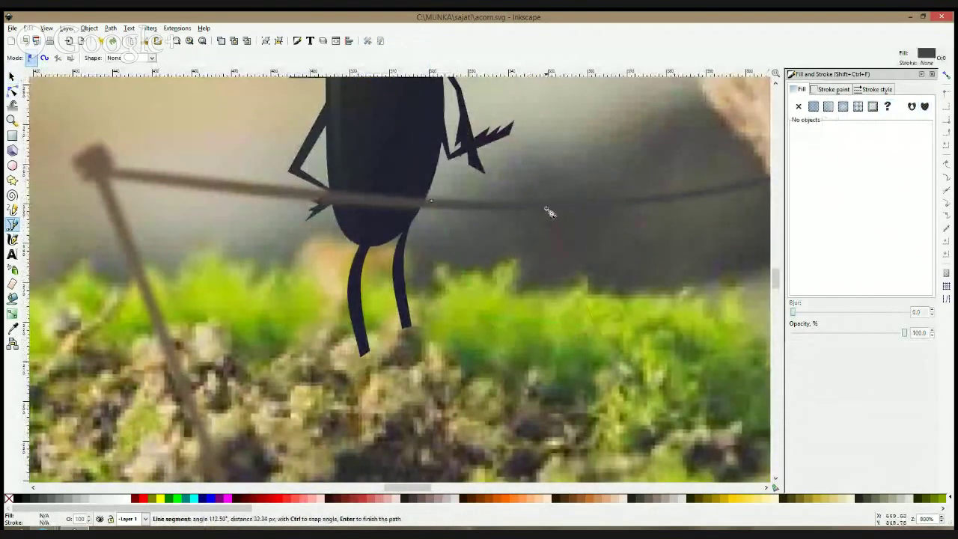
click(546, 206)
click(506, 229)
click(431, 204)
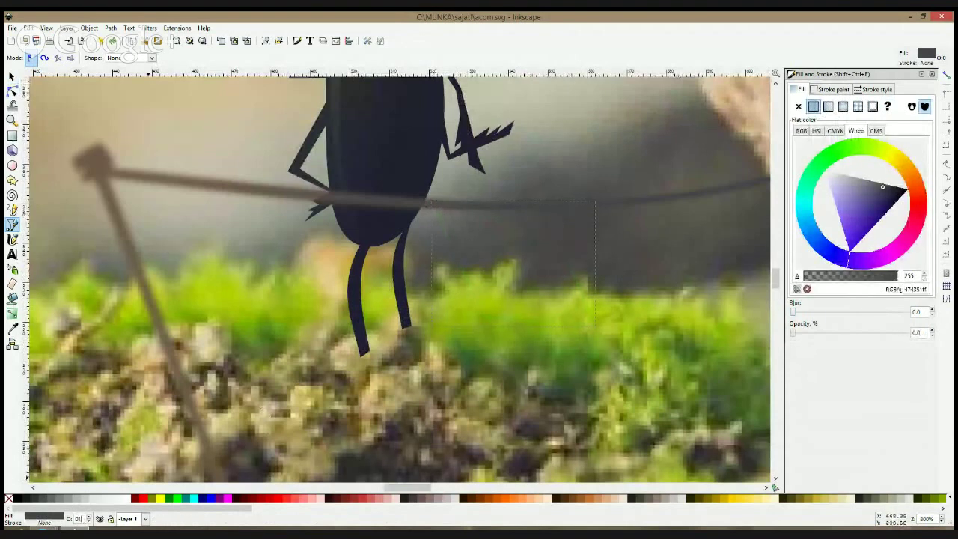
Set the shirt body's opacity to 100 and sample its fill colour from the beetle's dark body
text(100)
key(Return)
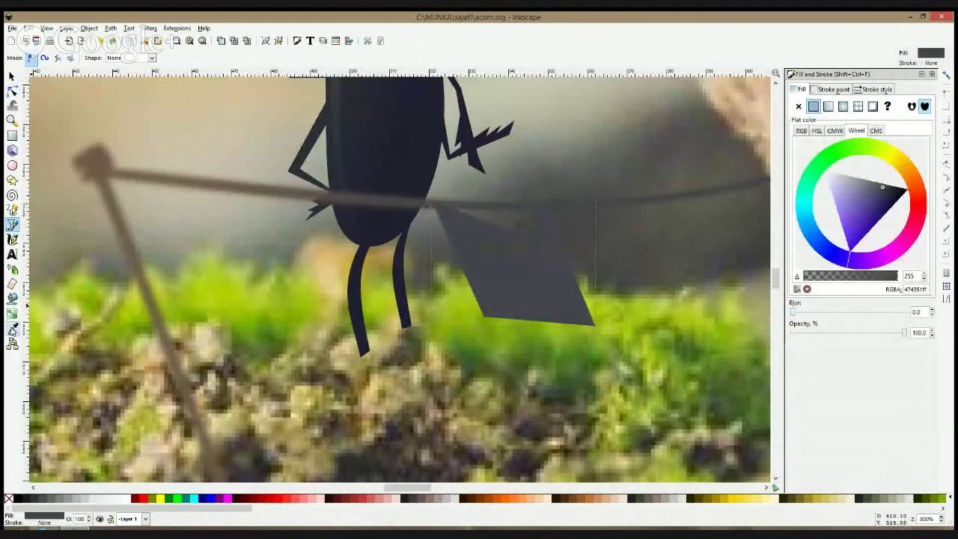
click(12, 329)
click(383, 132)
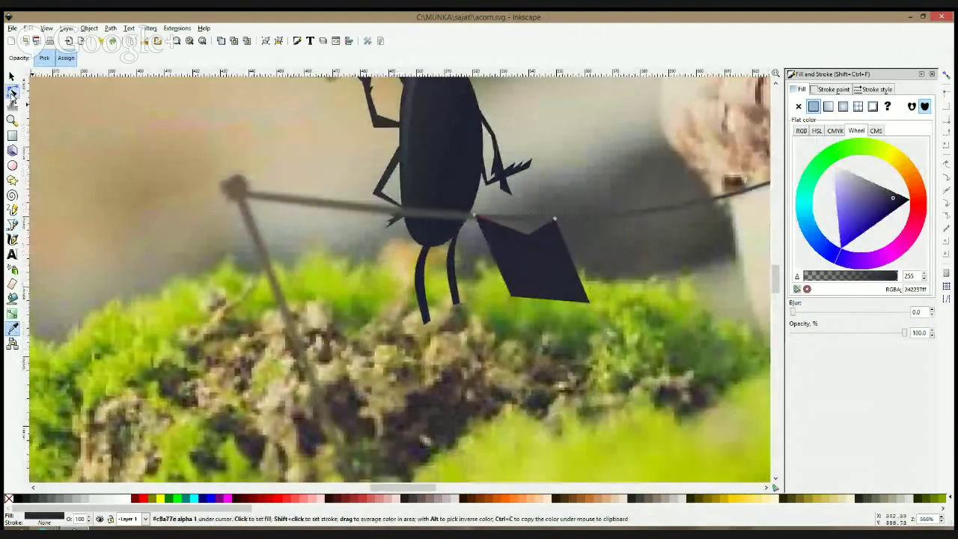
Draw a closed path forming two short sleeves at the shirt's shoulders and unite it with the shirt body
click(13, 90)
scroll(521, 230, up, 2)
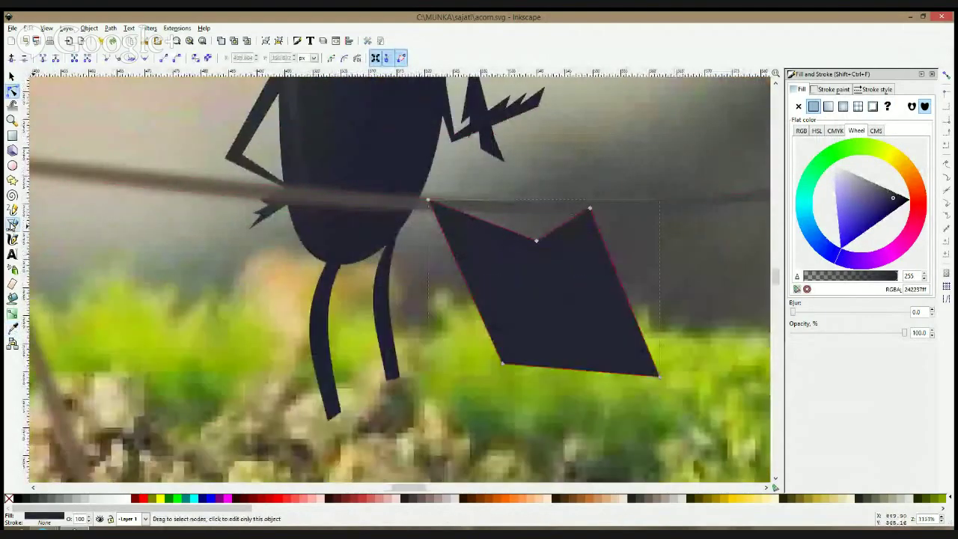
click(12, 225)
click(430, 201)
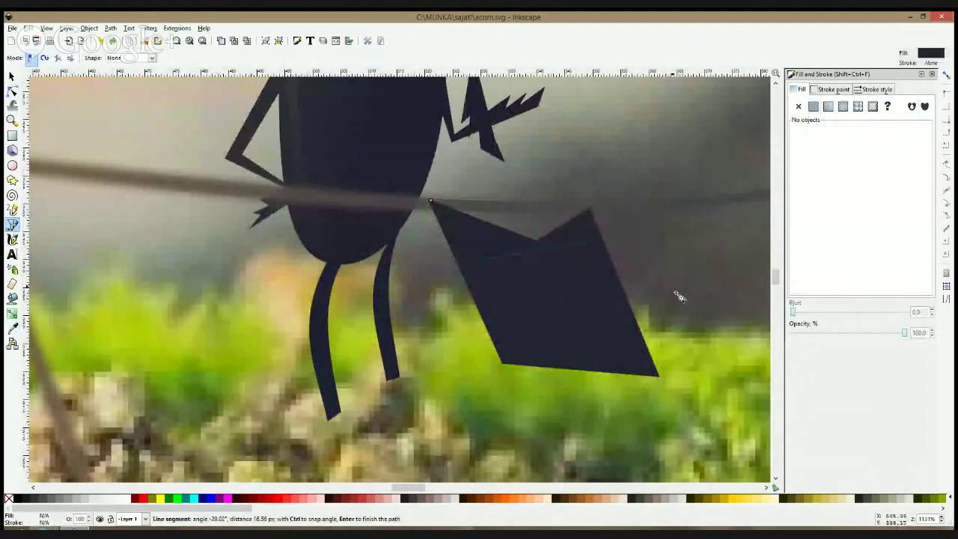
click(592, 210)
click(551, 233)
click(512, 245)
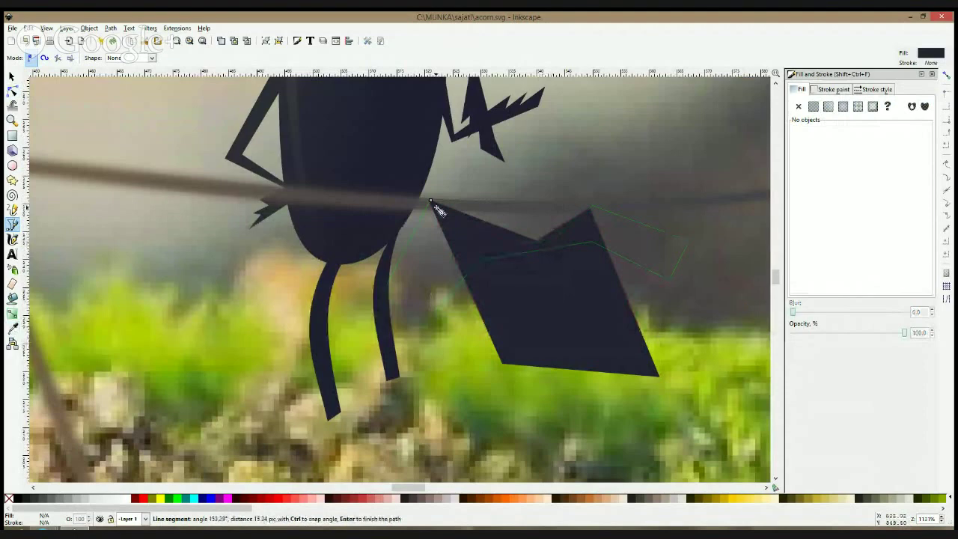
click(433, 204)
key(space)
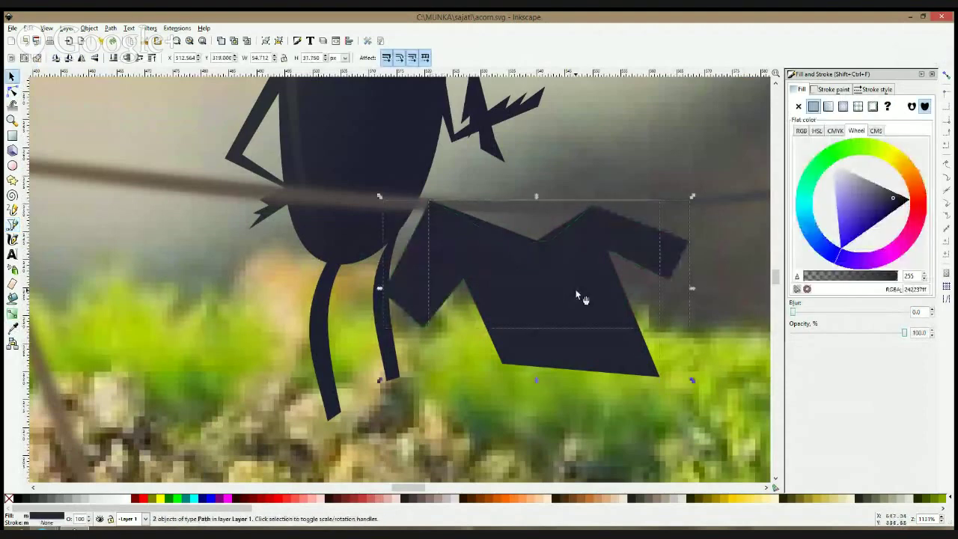
Reshape the shirt with a smooth rounded neckline, inward-curving sides and a wavy hem
click(13, 91)
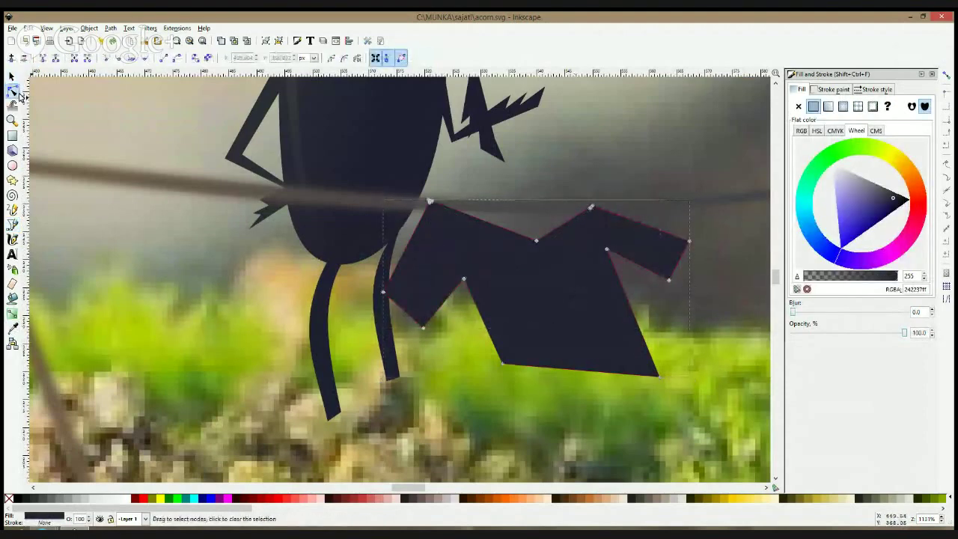
ctrl+click(534, 239)
drag(535, 239, 535, 226)
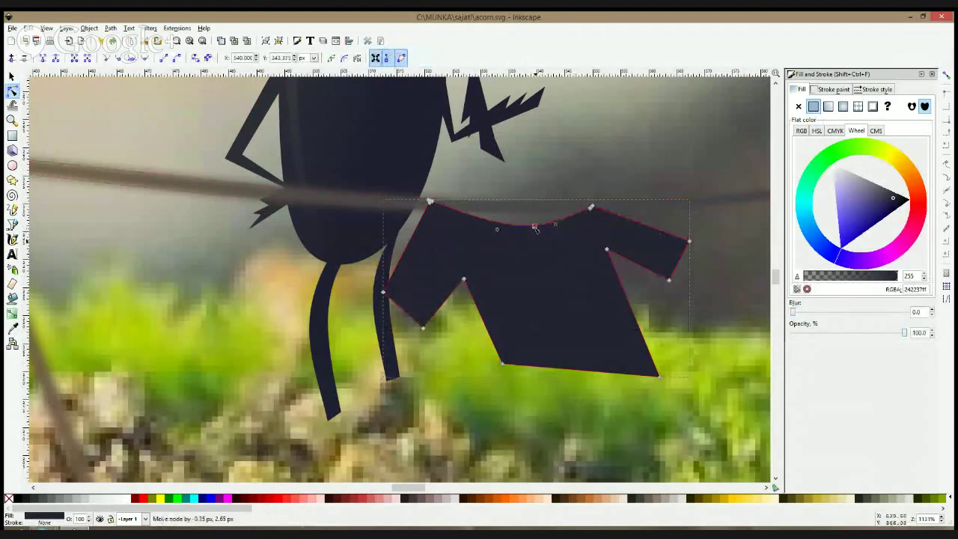
drag(479, 318, 466, 321)
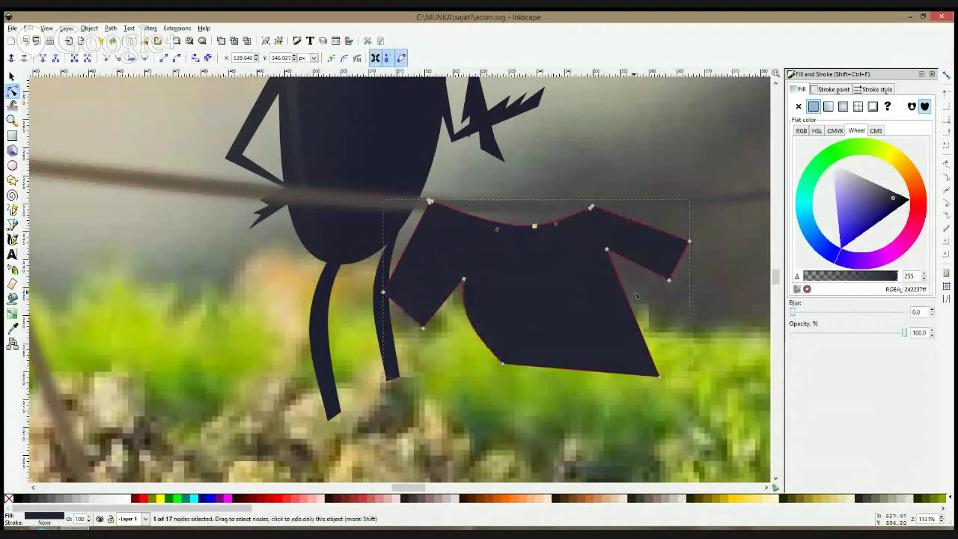
drag(635, 315, 621, 315)
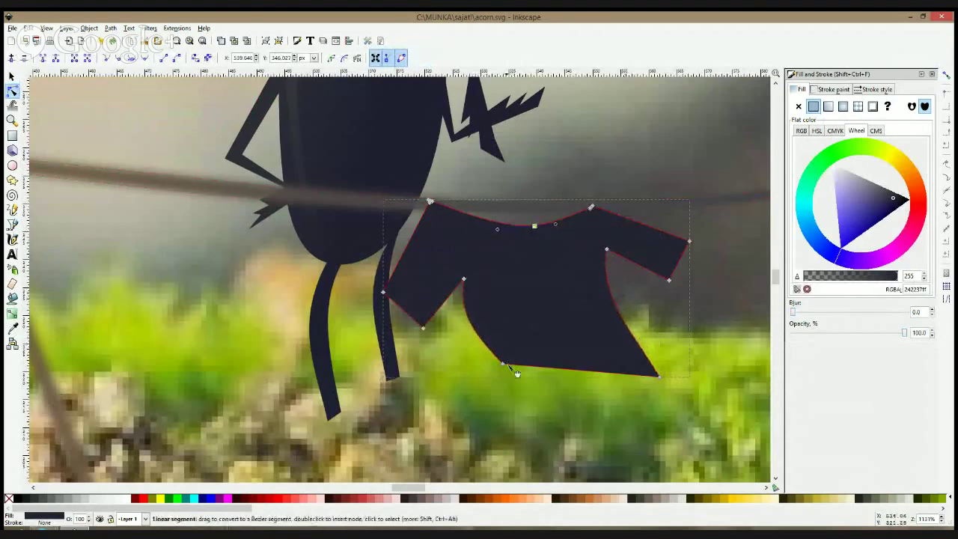
drag(502, 364, 601, 384)
key(s)
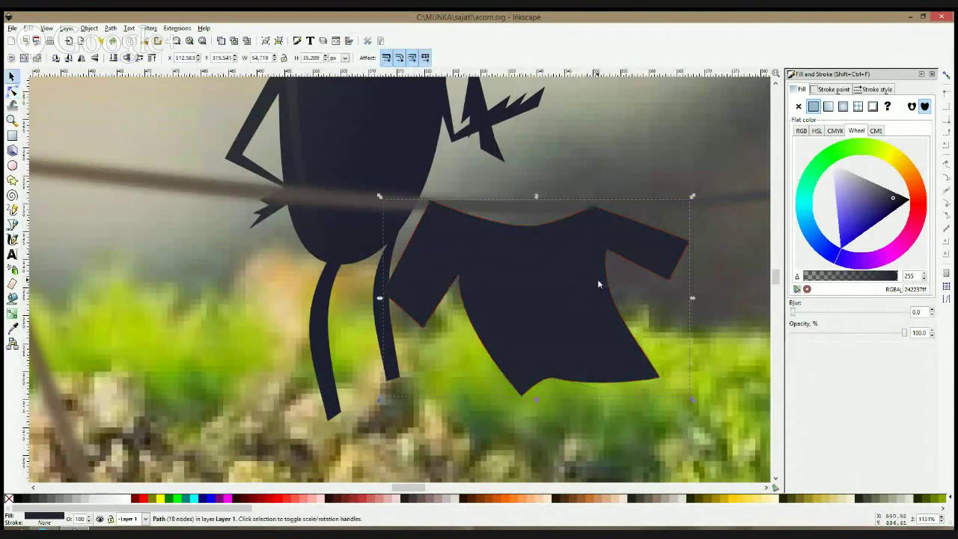
Recolour the shirt by sampling the clothesline's colour and darkening the fill to 332c41
key(1)
click(604, 277)
ctrl+scroll(603, 278, up, 2)
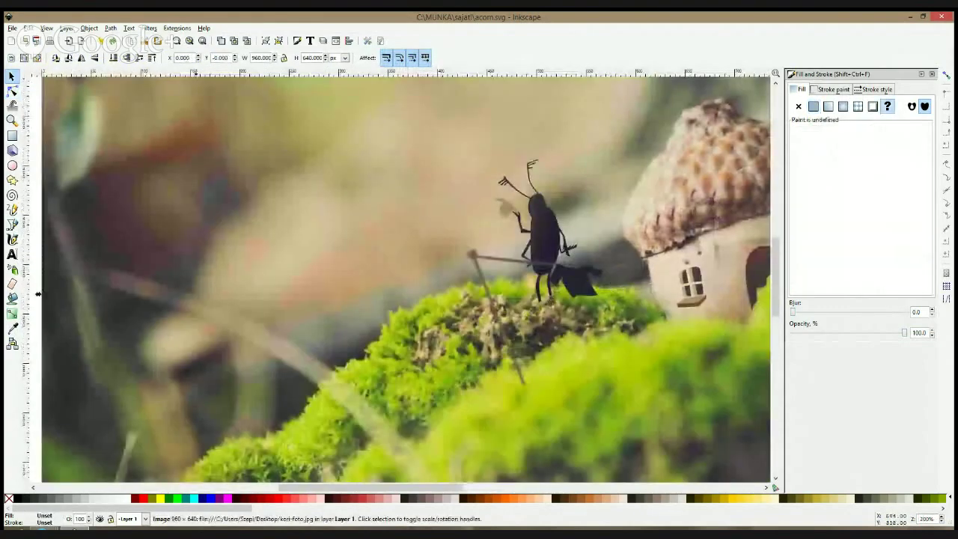
click(13, 225)
ctrl+scroll(623, 224, up, 4)
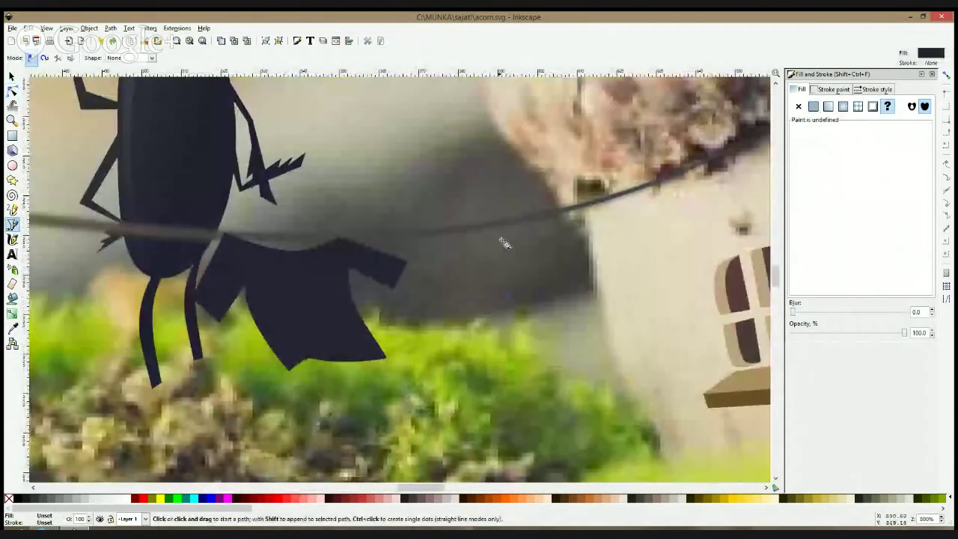
key(s)
click(359, 250)
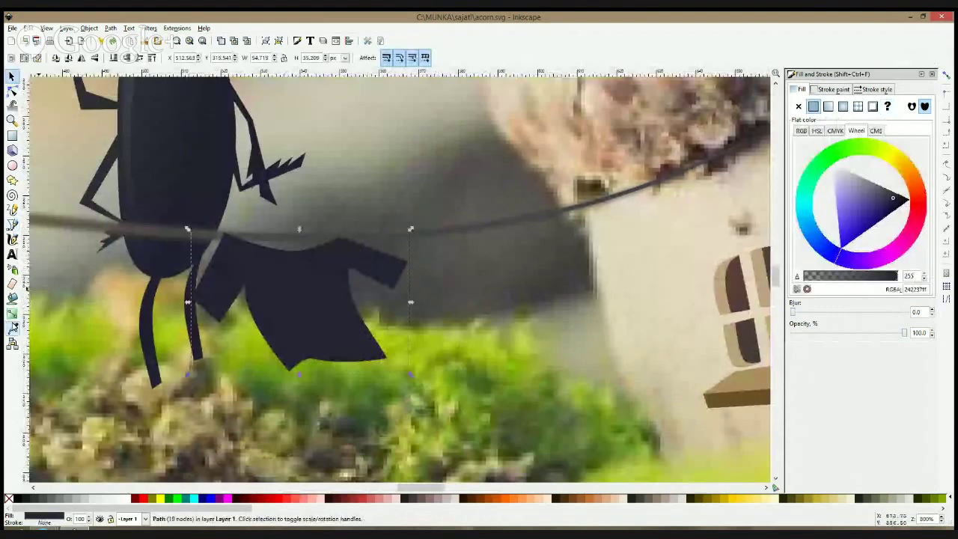
click(12, 328)
click(649, 188)
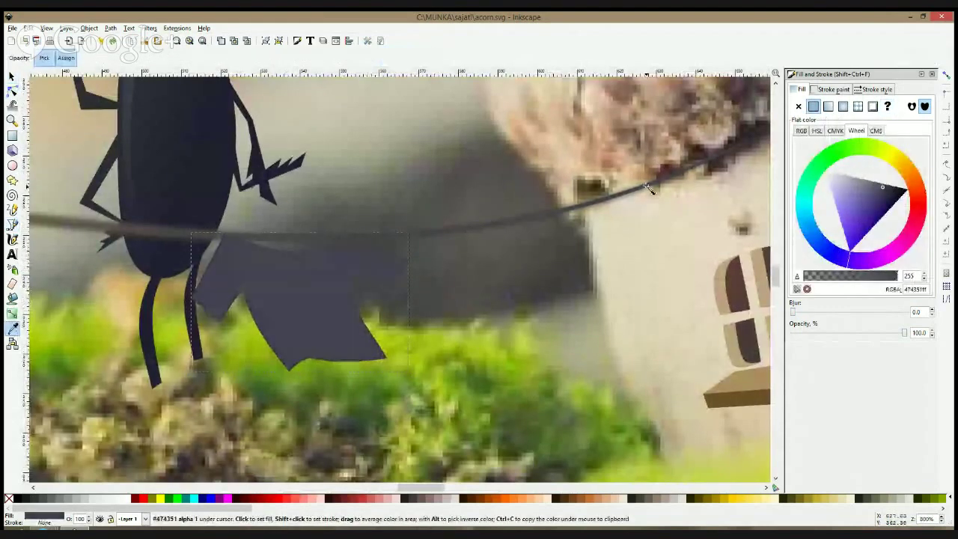
click(890, 193)
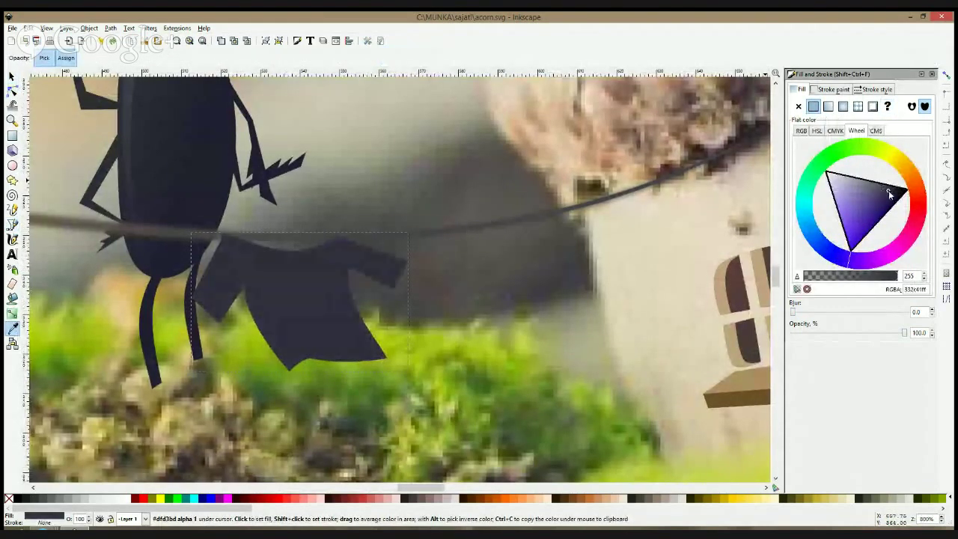
click(487, 224)
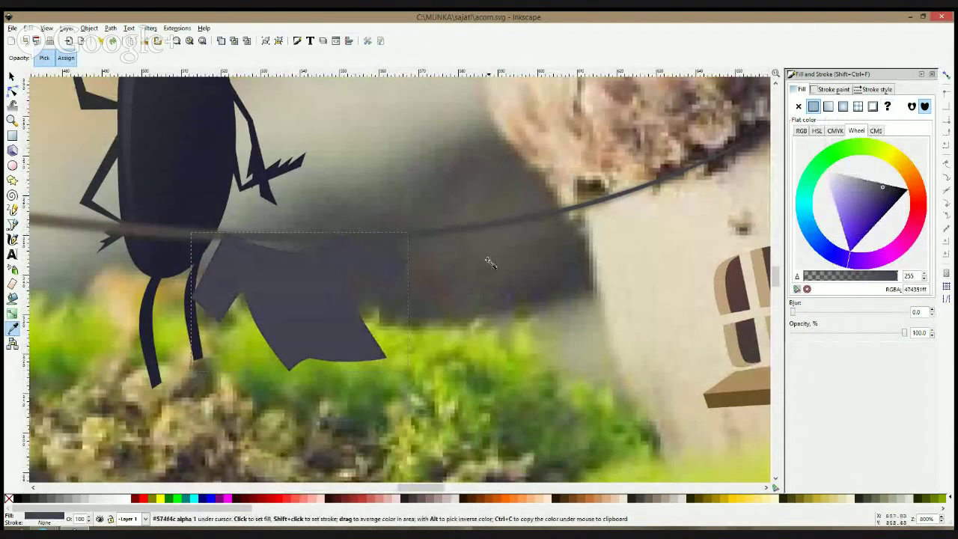
key(ctrl+z)
key(F1)
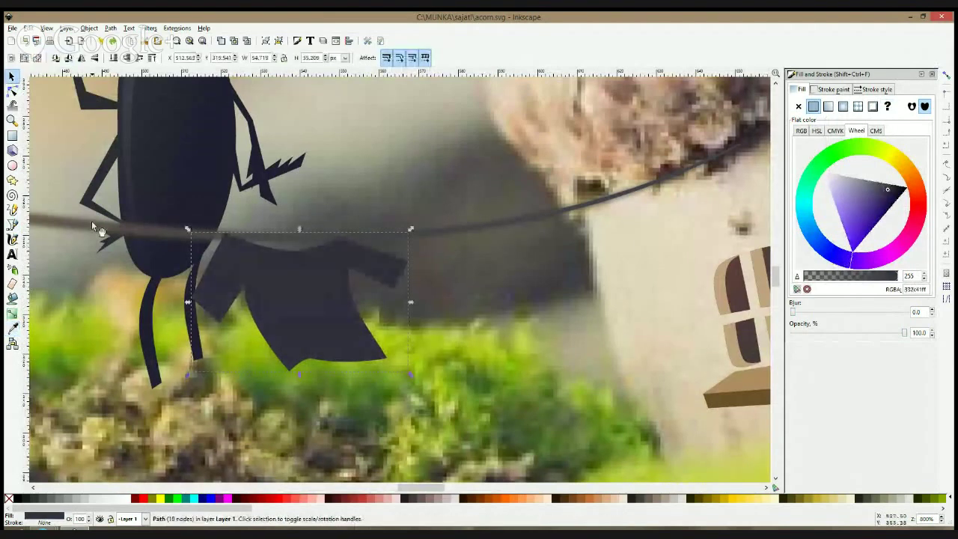
Draw a narrow sock hanging from the clothesline between the shirt and the acorn house, and round its heel and toe
click(11, 224)
click(479, 226)
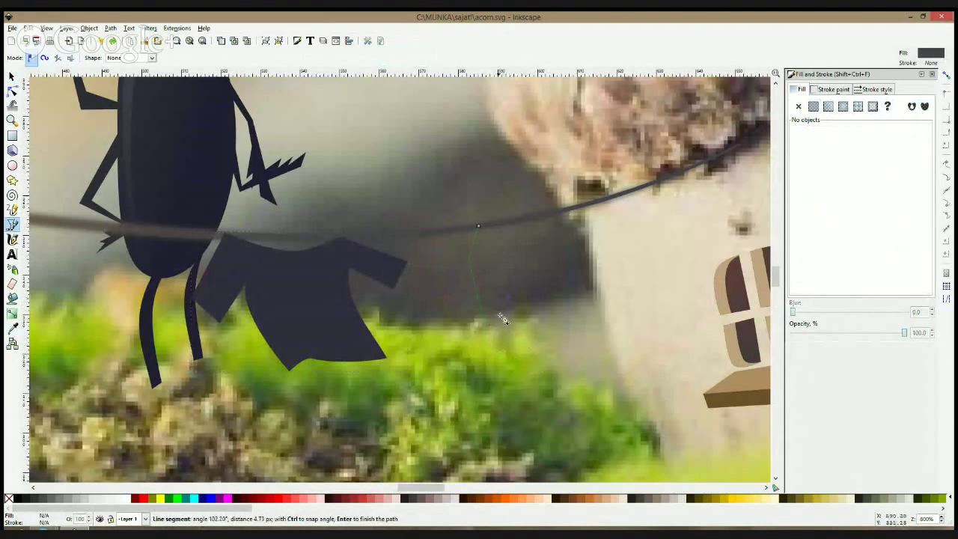
click(479, 225)
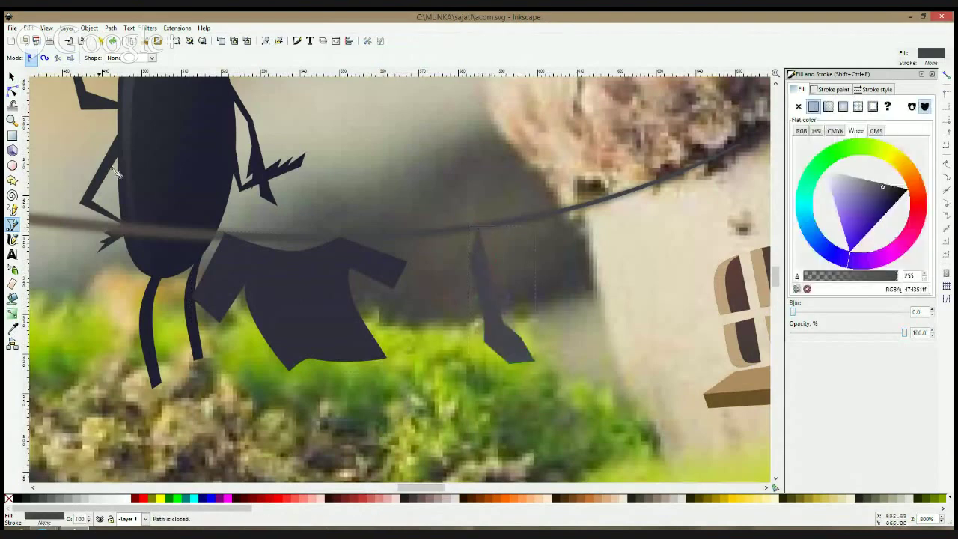
click(12, 89)
drag(510, 318, 488, 348)
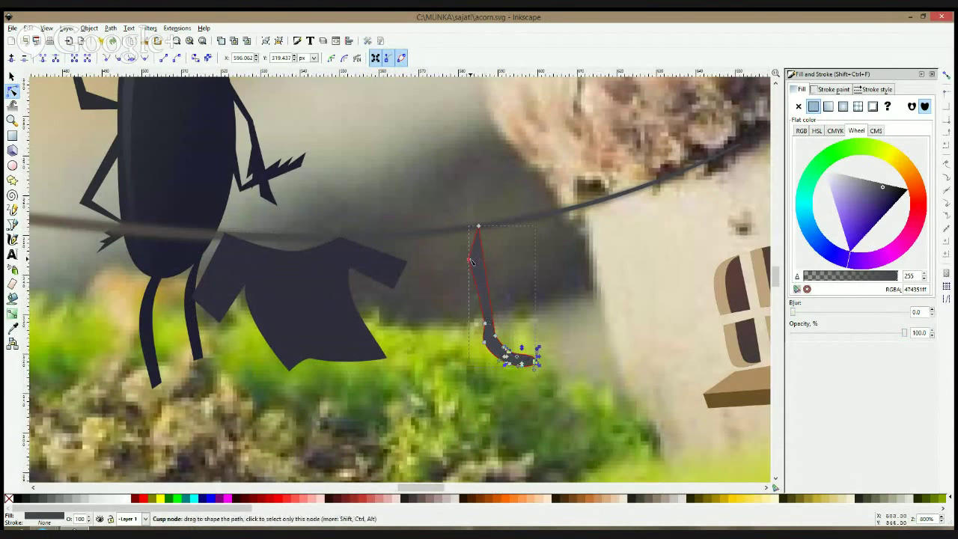
key(s)
Draw a second, bent sock on the clothesline beside the first one and smooth its corners into curves
click(12, 224)
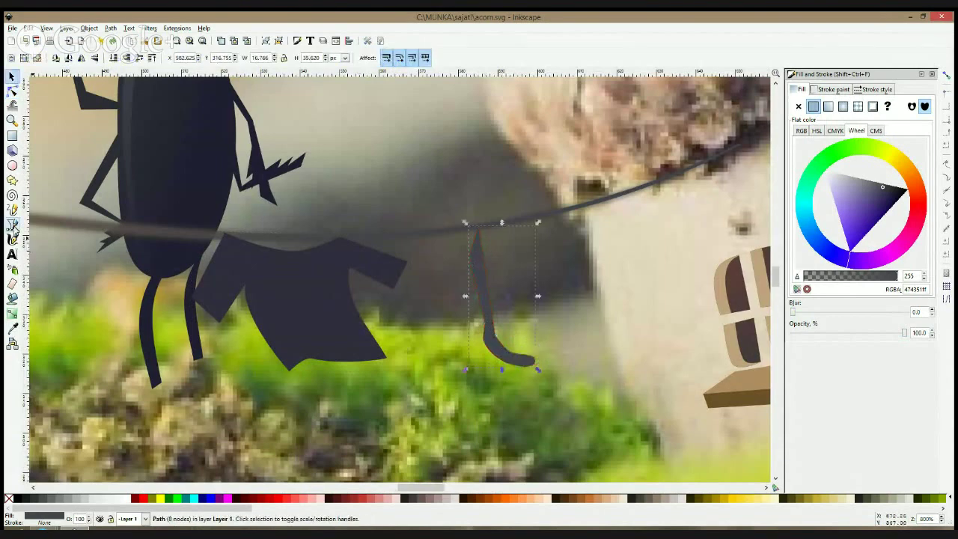
click(492, 225)
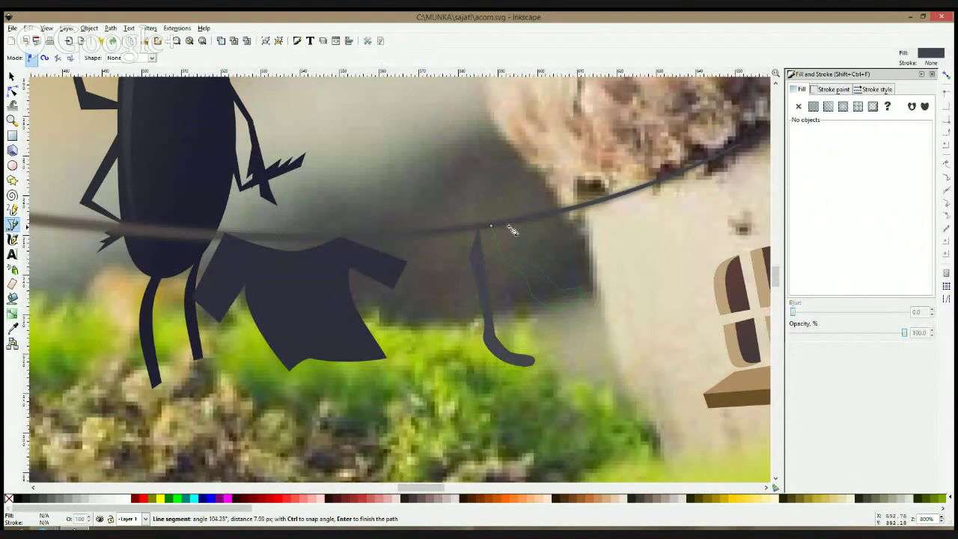
click(494, 228)
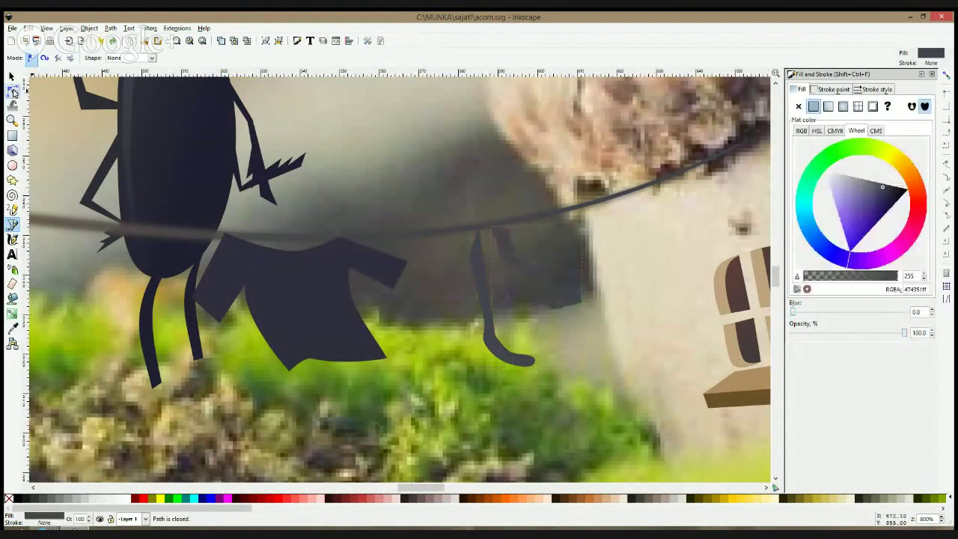
click(11, 89)
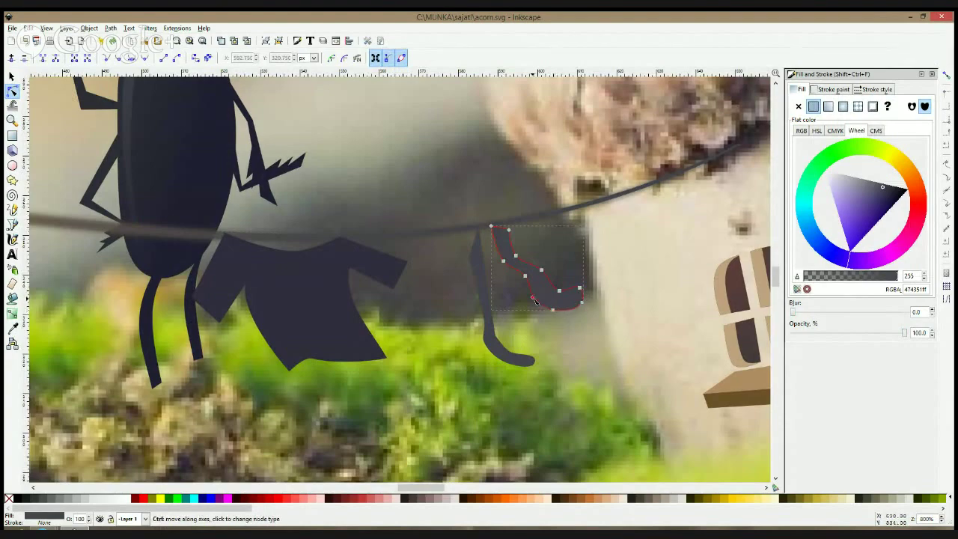
key(s)
Examine how the shirt and socks on the clothesline look within the whole picture
scroll(618, 306, down, 3)
scroll(622, 306, up, 2)
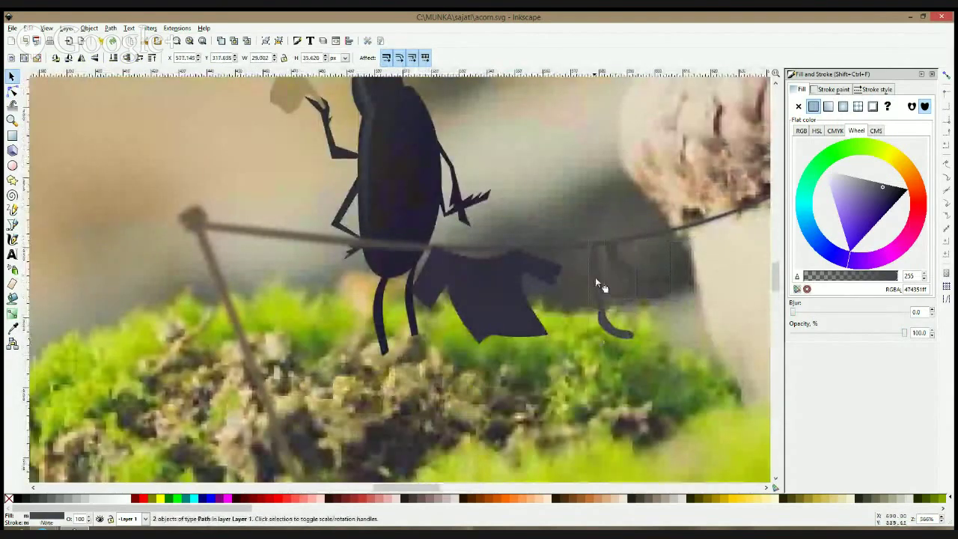
key(n)
scroll(689, 318, down, 4)
click(708, 219)
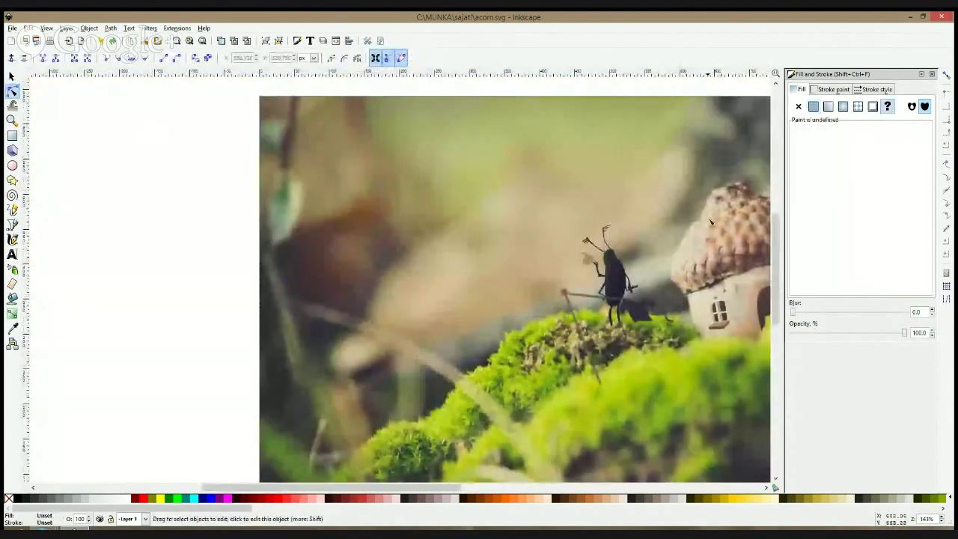
scroll(708, 217, down, 2)
drag(708, 218, 556, 217)
key(s)
click(693, 252)
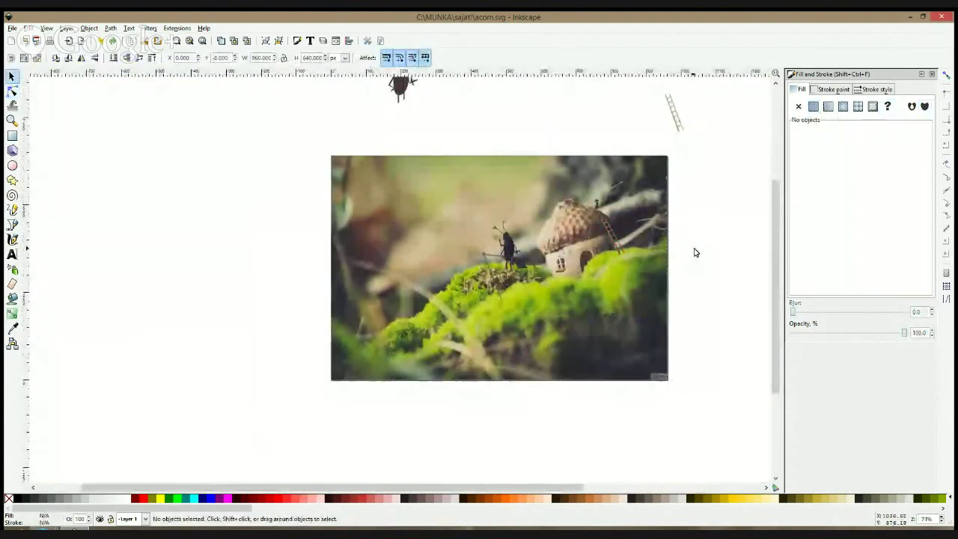
scroll(545, 266, up, 1)
scroll(543, 267, up, 2)
Recolour both socks on the clothesline by sampling the shirt's dark fill, 332c41
click(526, 282)
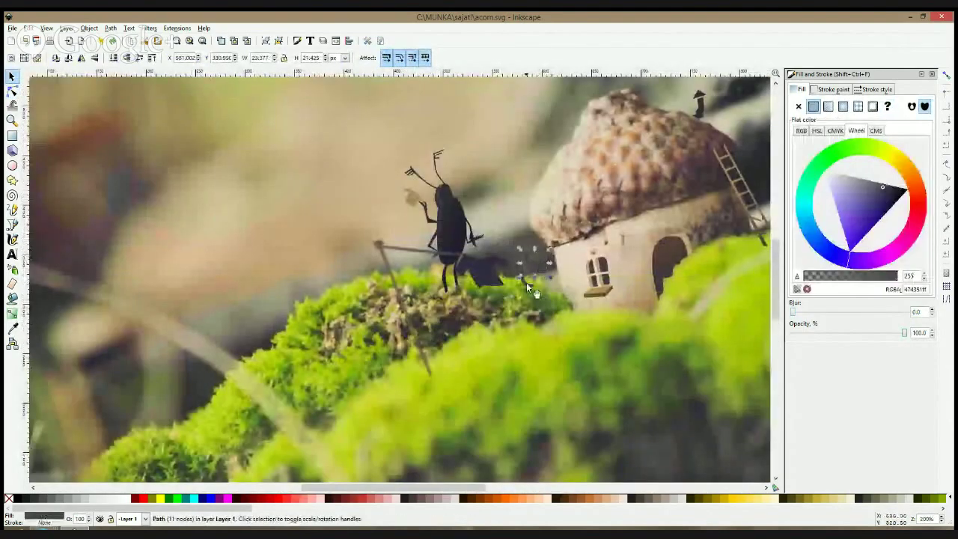
click(12, 328)
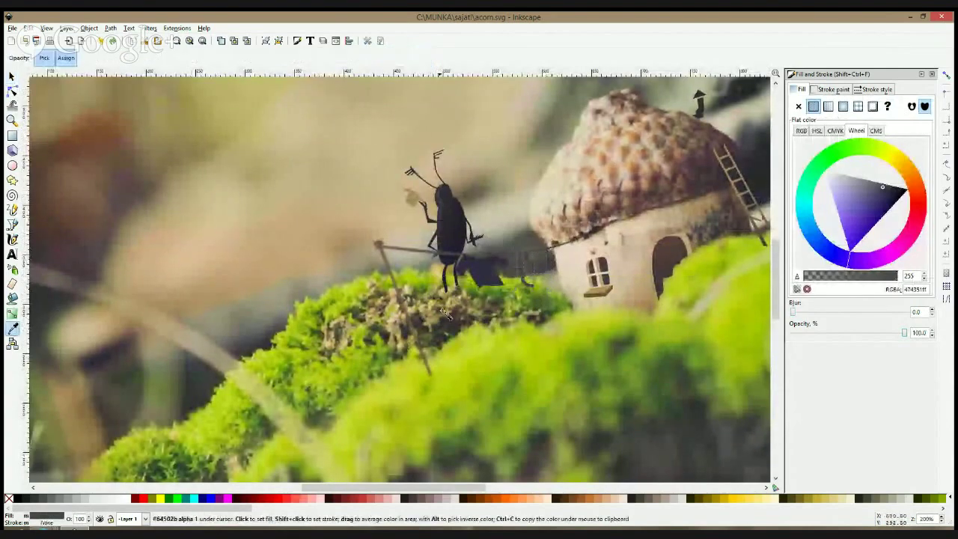
click(509, 270)
key(s)
scroll(640, 288, down, 2)
scroll(640, 282, down, 3)
click(706, 250)
Draw a small upright broom with a thin handle and jagged bristles on the acorn house wall between window and door
scroll(682, 291, up, 4)
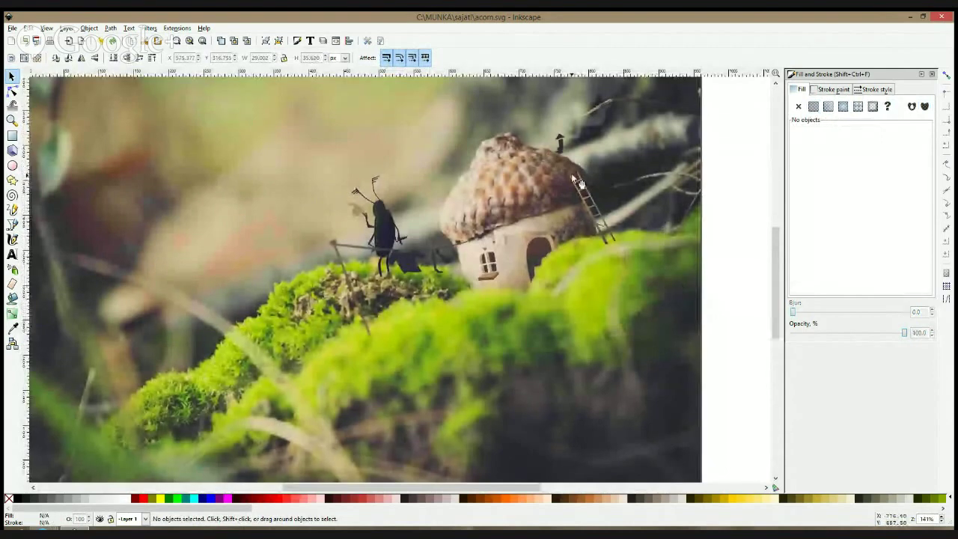
drag(480, 181, 539, 199)
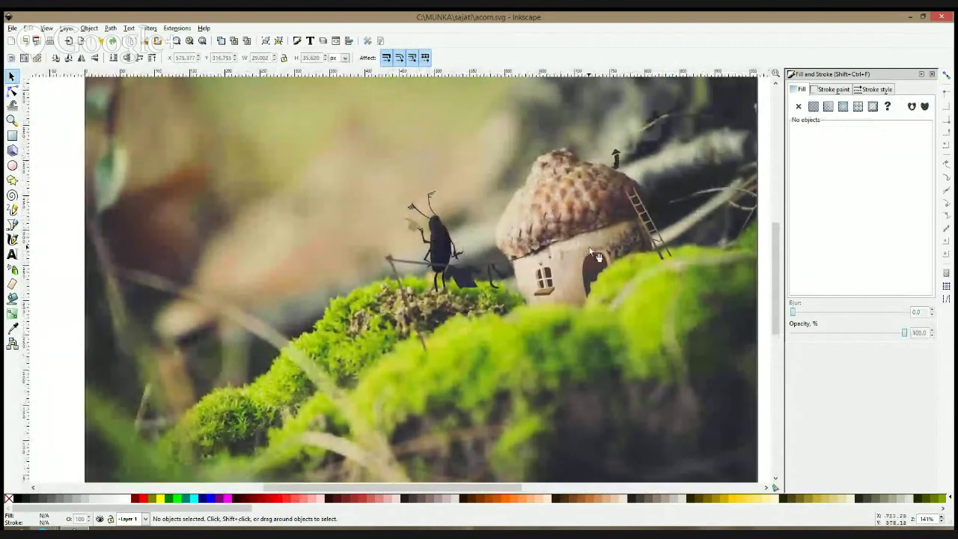
drag(597, 256, 542, 230)
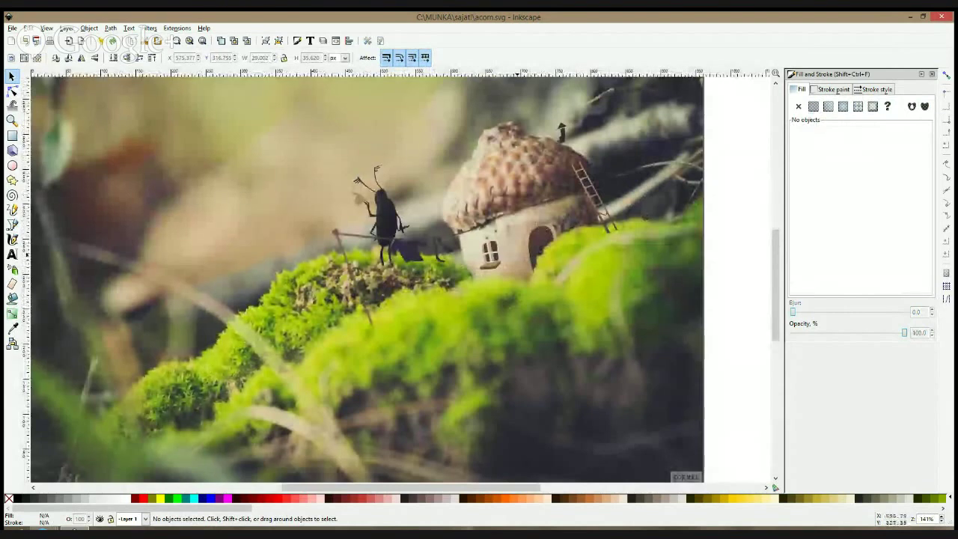
click(12, 224)
scroll(537, 277, up, 4)
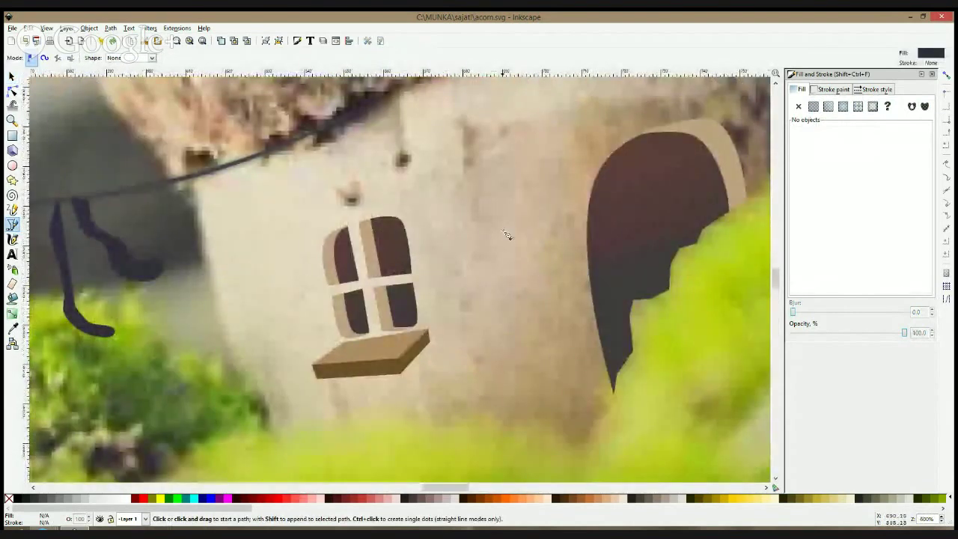
click(496, 178)
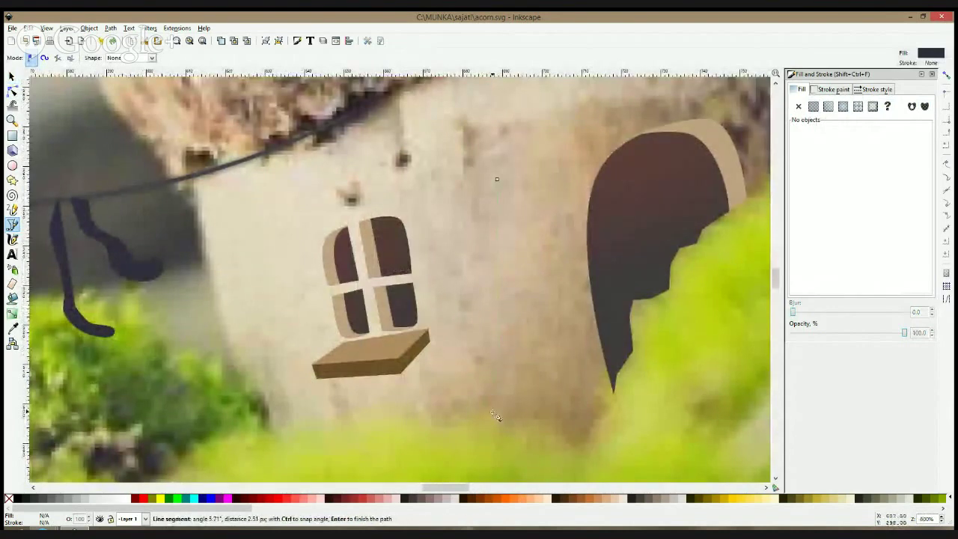
click(518, 435)
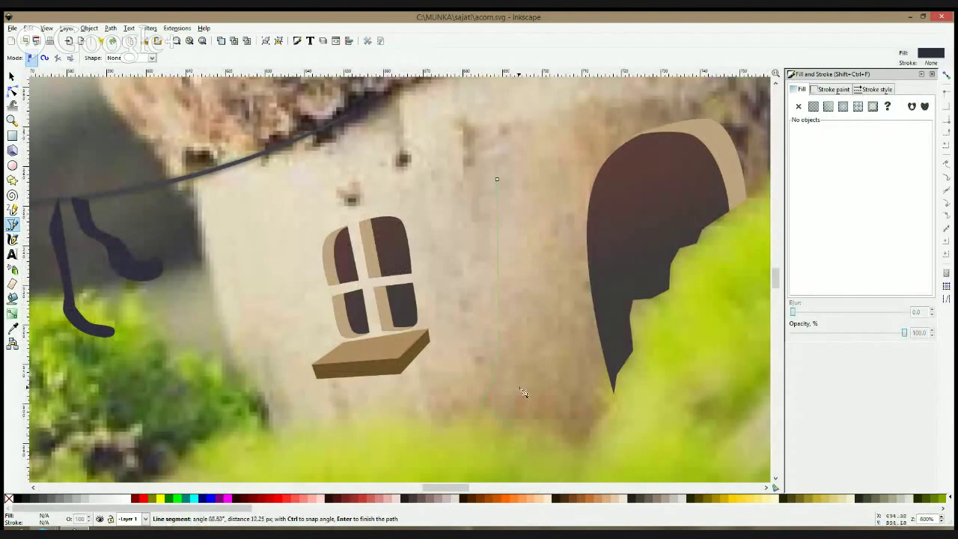
click(519, 401)
click(510, 354)
click(511, 181)
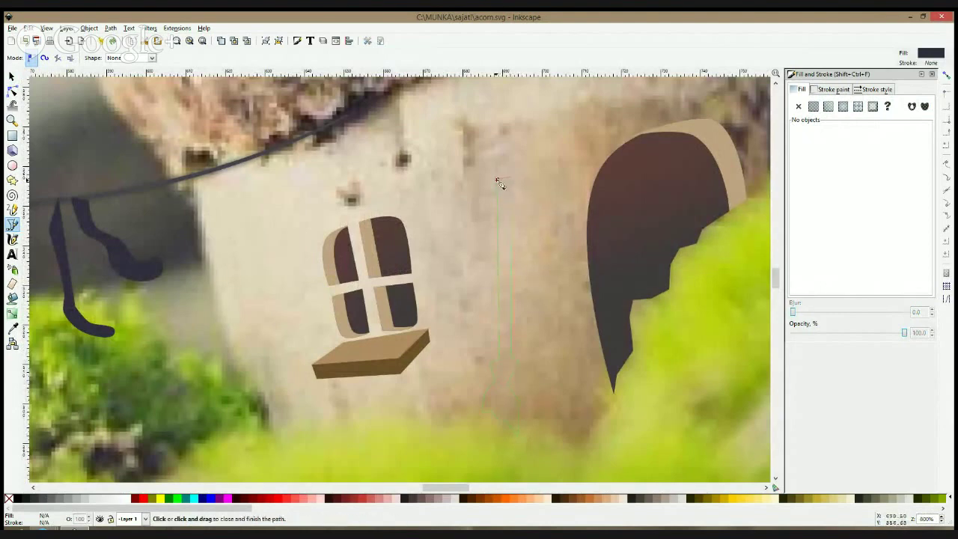
click(497, 180)
Fill the broom with the brown 6e502c sampled from the windowsill's front edge, and slant and thin its handle
click(12, 329)
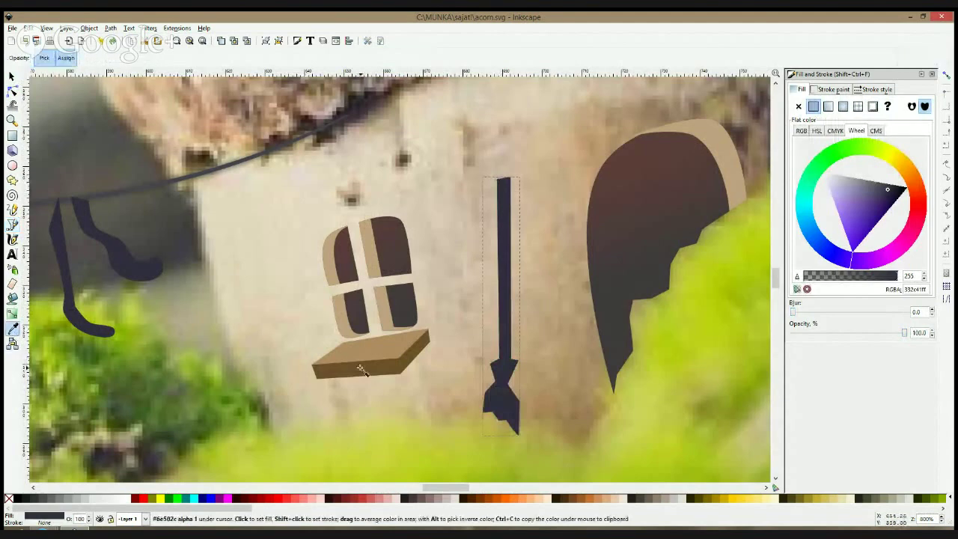
click(360, 367)
key(space)
click(12, 90)
drag(470, 153, 526, 187)
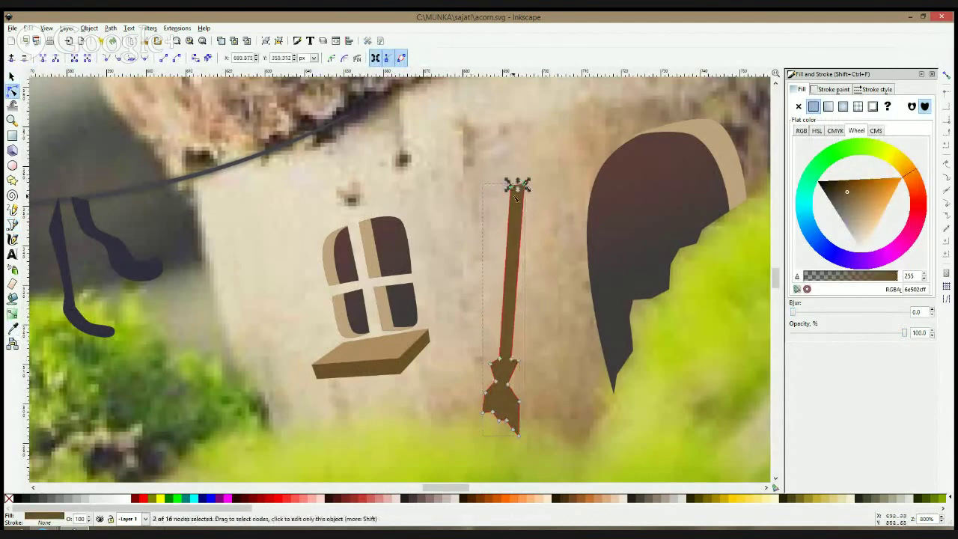
drag(500, 360, 507, 359)
drag(511, 185, 515, 187)
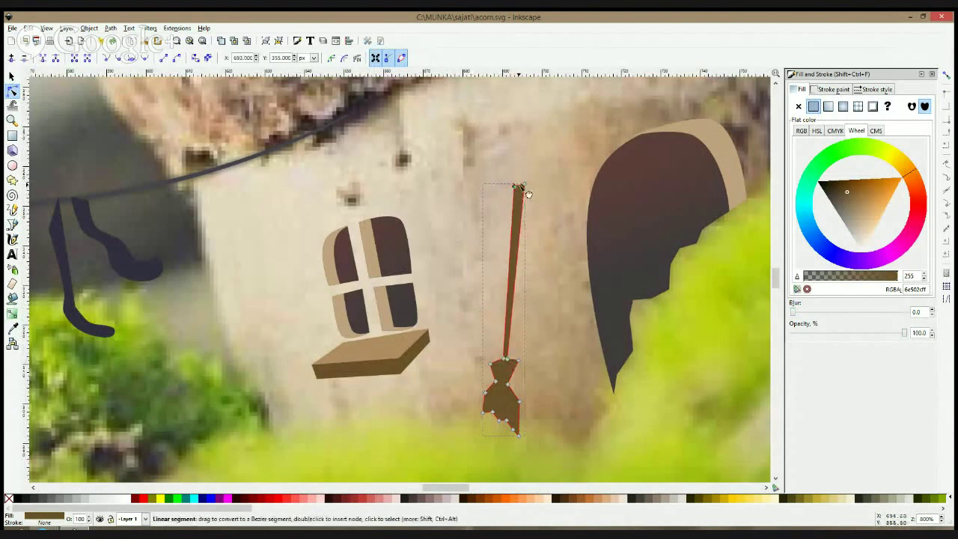
key(s)
Recolour the broom by trying samples from the house wall and settling on 6f504c averaged from the acorn cap
scroll(533, 281, down, 6)
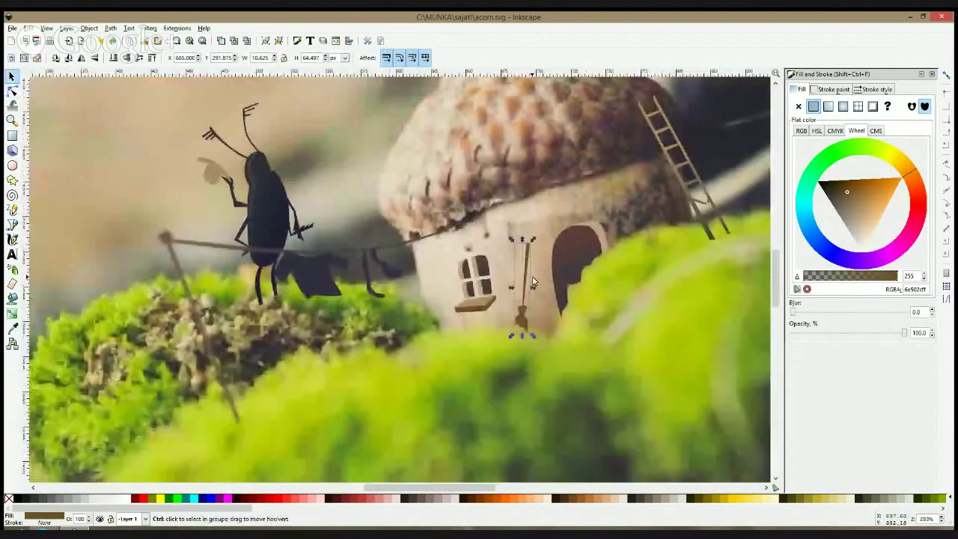
click(675, 258)
scroll(569, 292, up, 4)
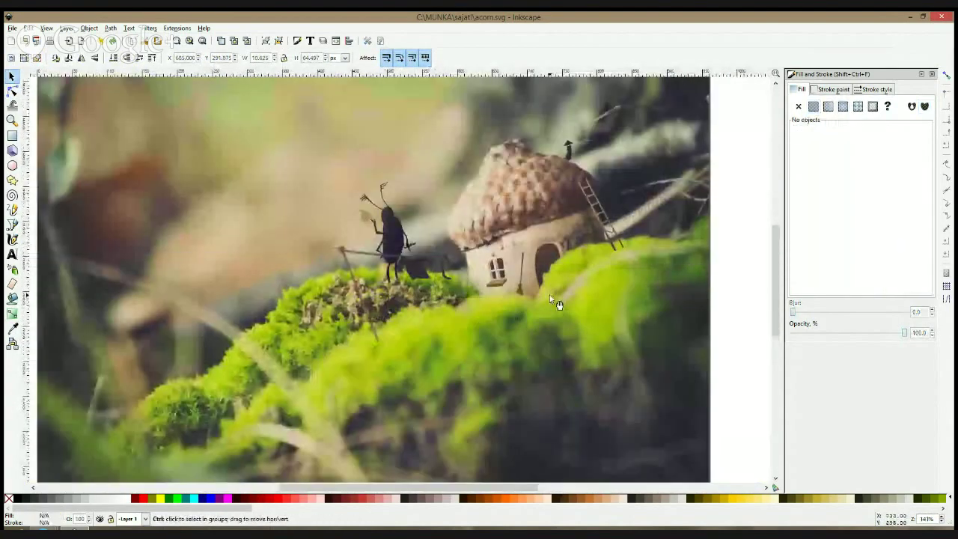
click(523, 268)
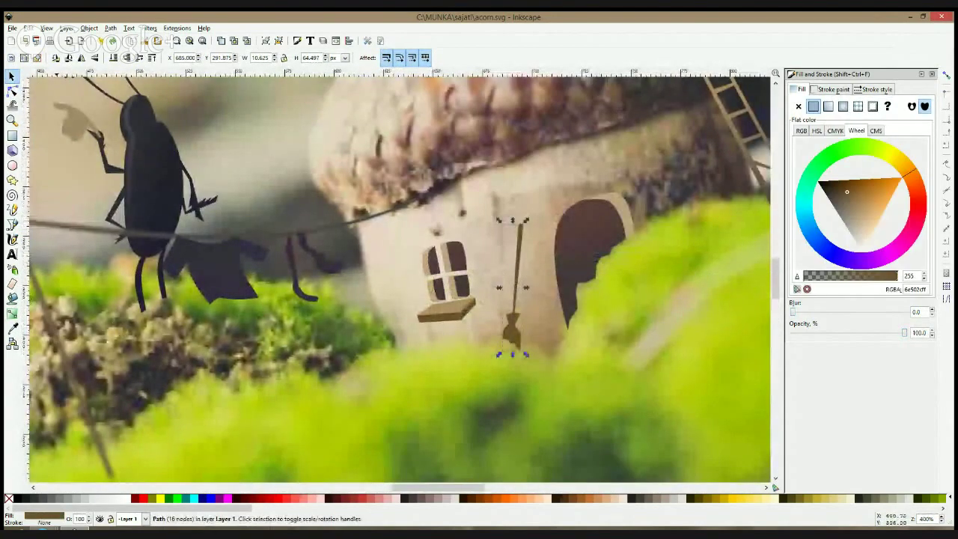
click(13, 329)
click(664, 186)
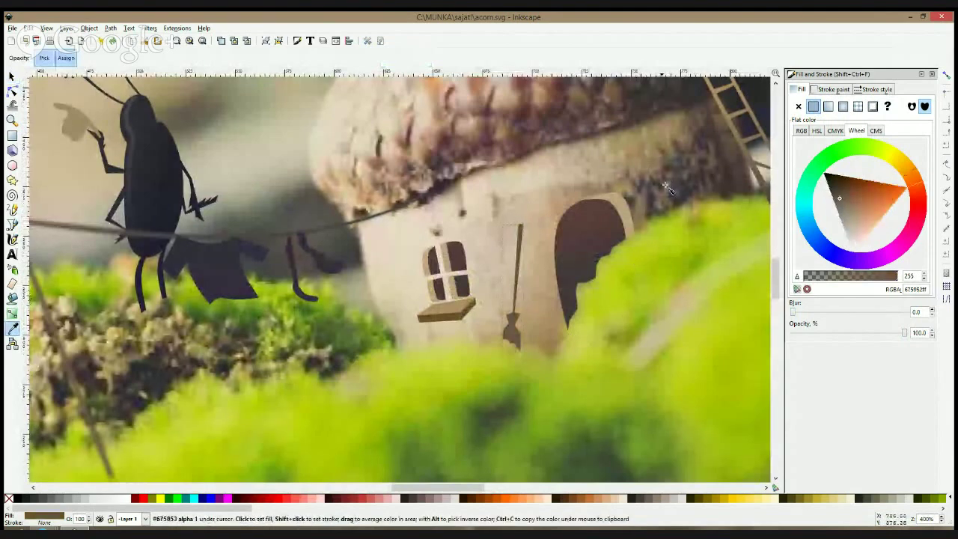
click(543, 247)
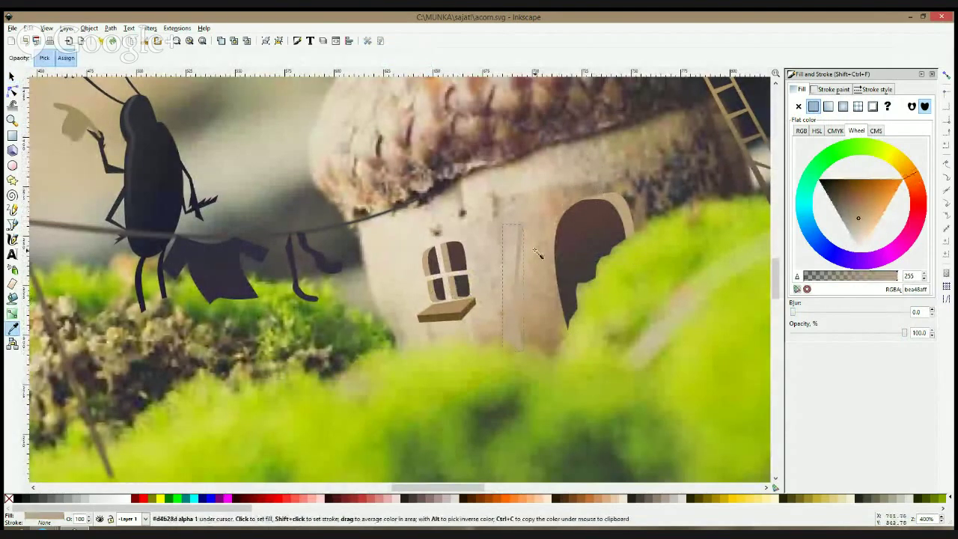
click(540, 311)
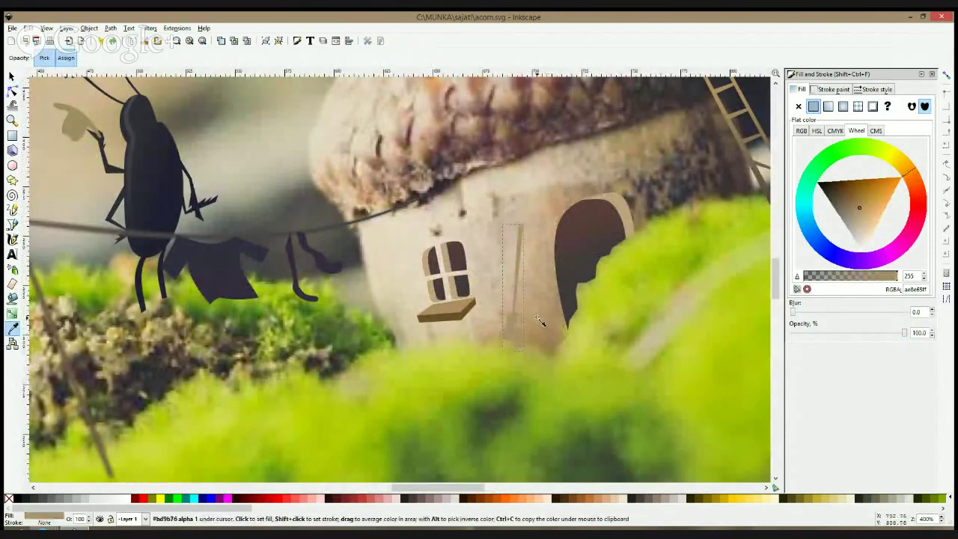
drag(427, 147, 466, 160)
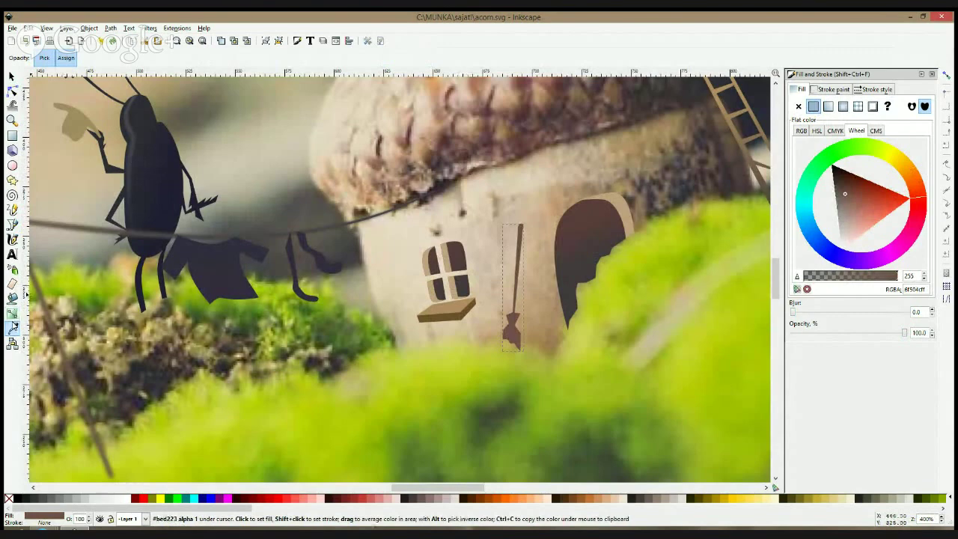
Give the broom a linear gradient from mid-handle to bristles, colouring its end stop with an average sampled from the wall below the cap
key(g)
drag(517, 288, 512, 332)
click(12, 327)
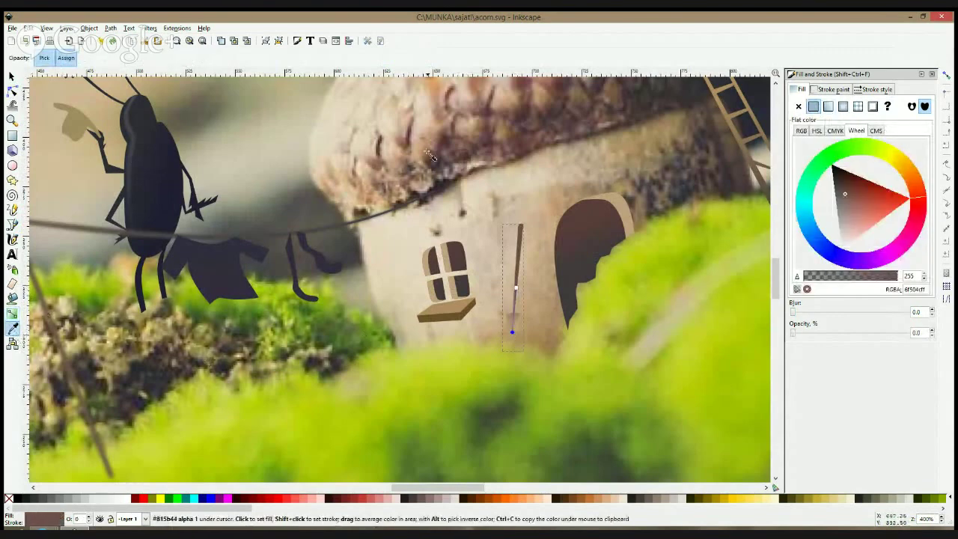
drag(398, 147, 407, 158)
drag(453, 121, 457, 127)
drag(560, 199, 566, 204)
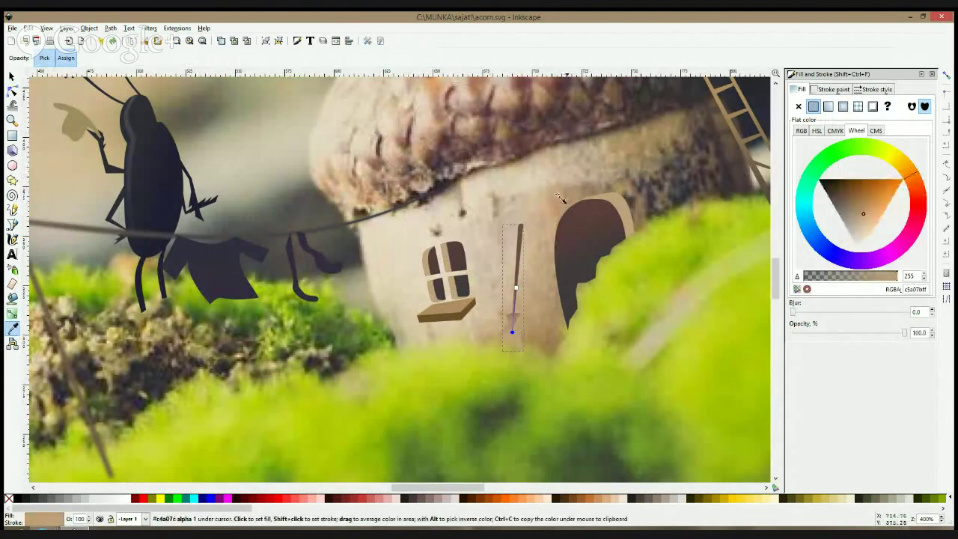
drag(648, 137, 656, 142)
key(F1)
key(1)
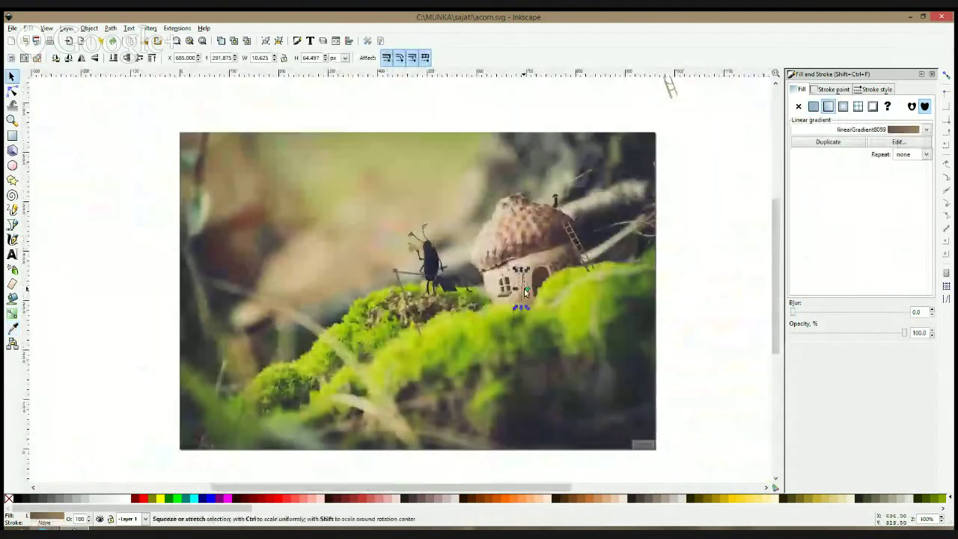
click(671, 253)
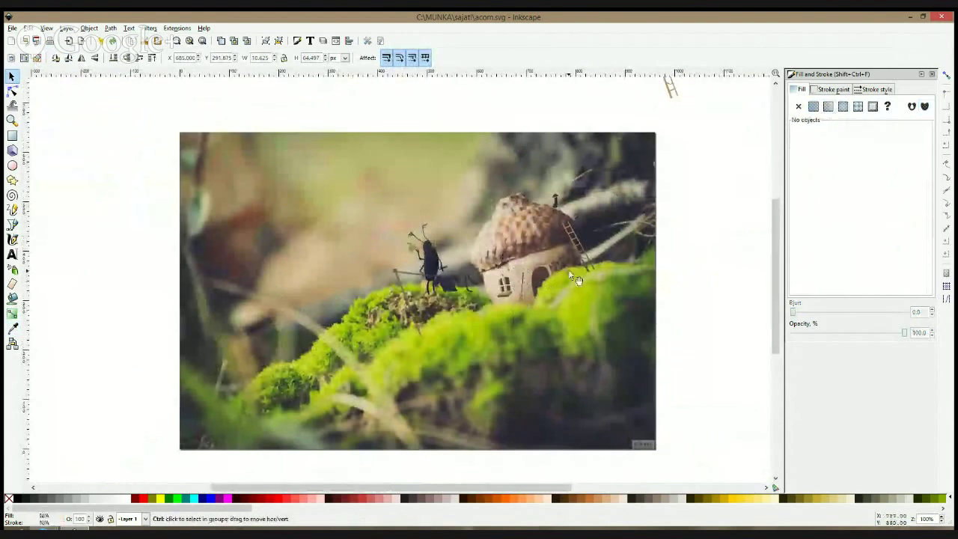
Adjust the start of the linear gradient on the blurred smoke above the acorn house's chimney
scroll(568, 269, down, 1)
scroll(557, 251, up, 3)
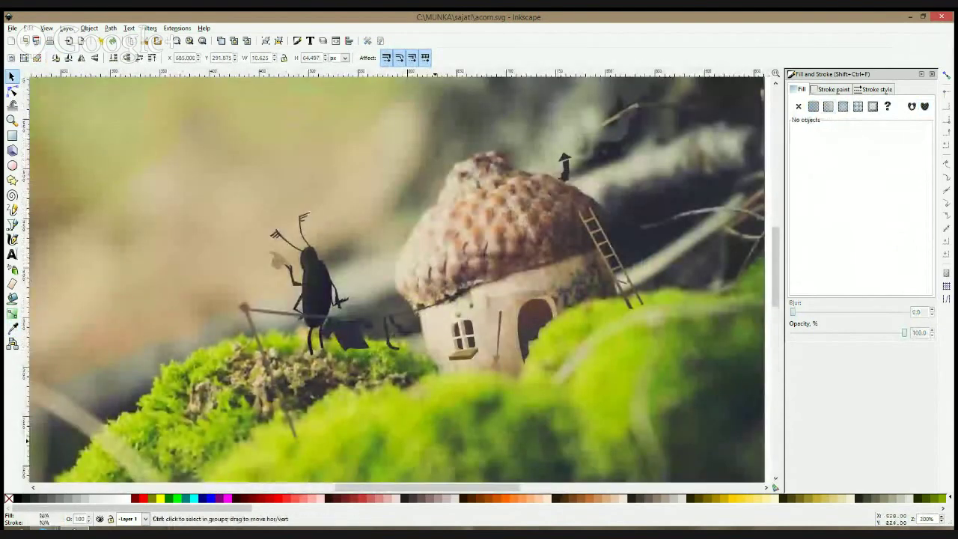
key(1)
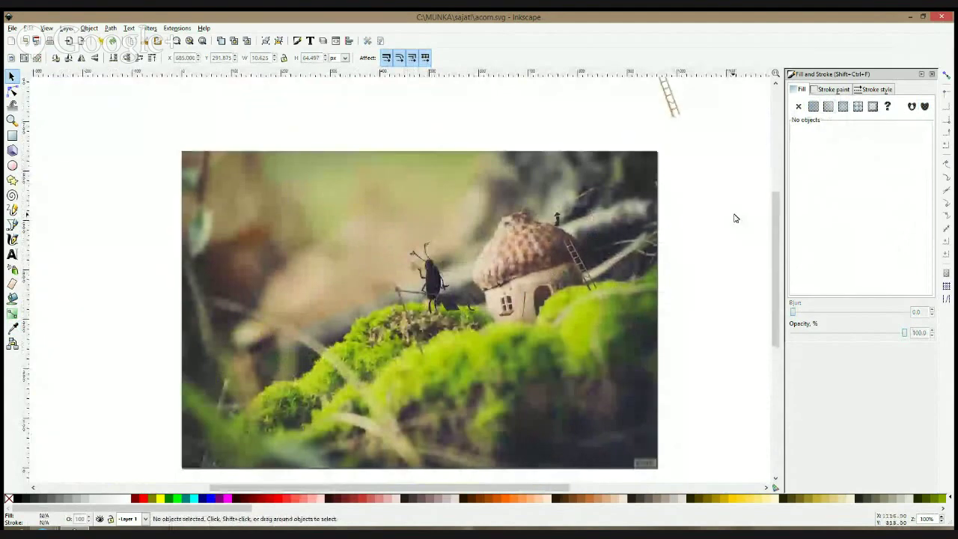
scroll(674, 217, left, 3)
click(648, 215)
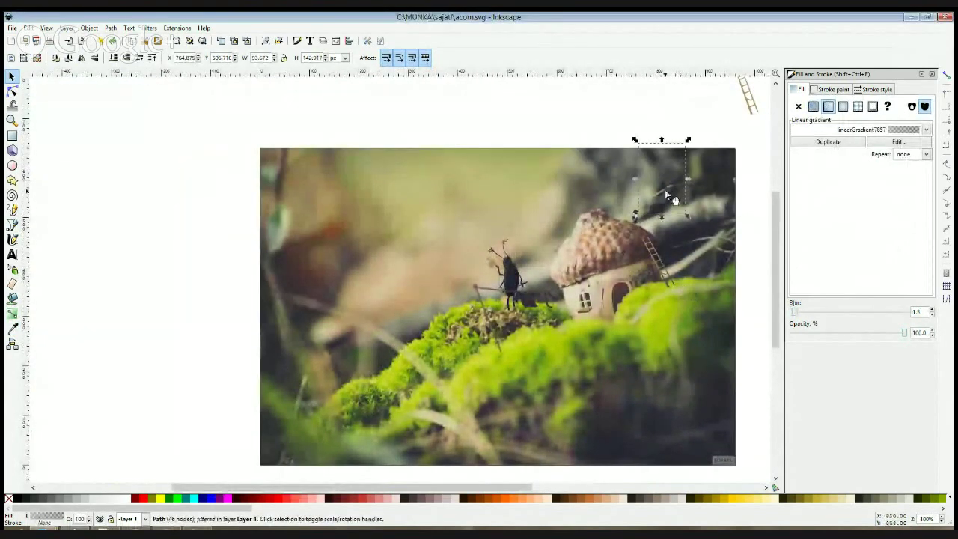
key(g)
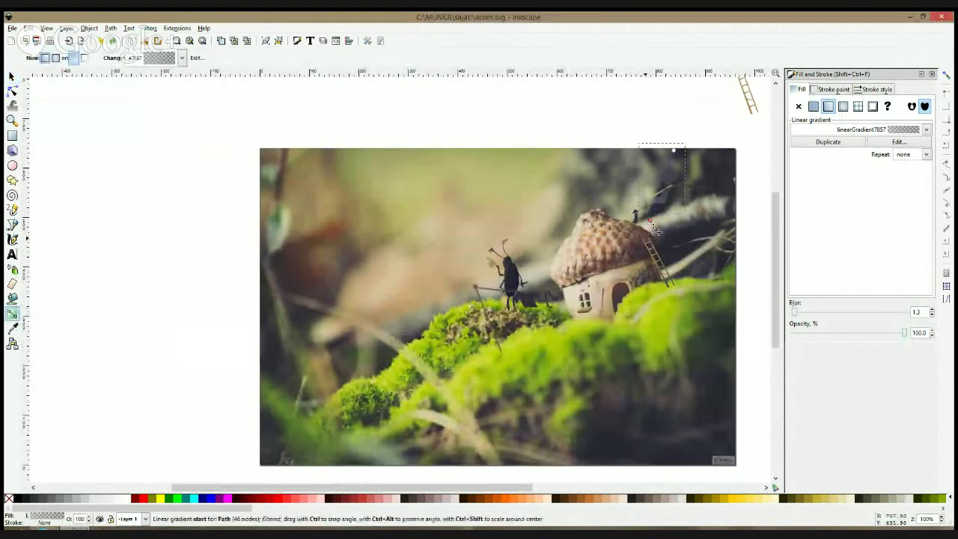
click(650, 219)
key(s)
click(670, 112)
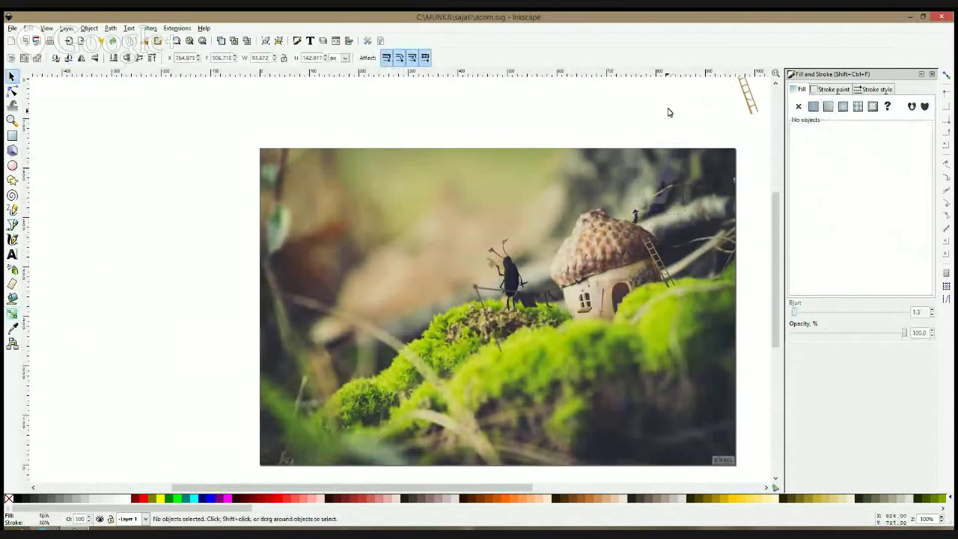
Save the acorn house illustration
scroll(662, 136, down, 1)
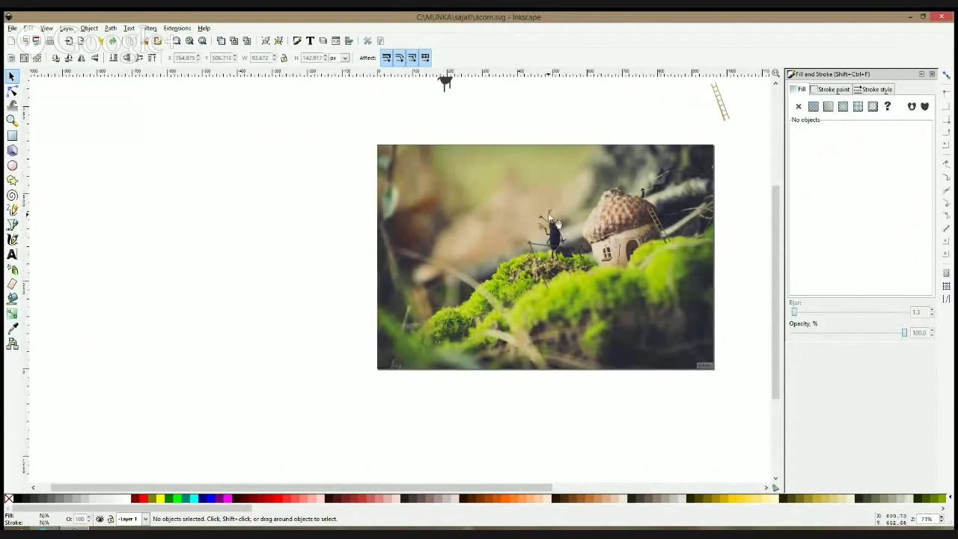
scroll(557, 223, up, 4)
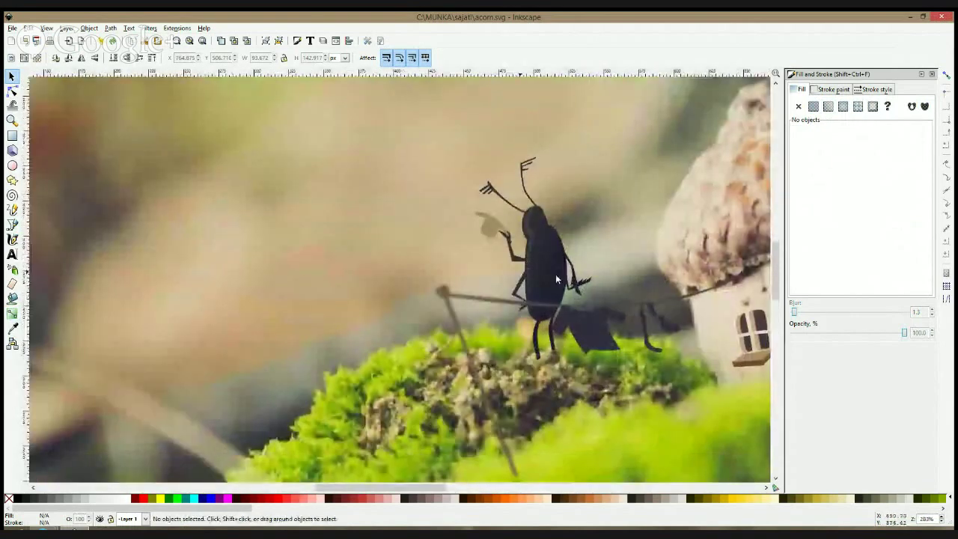
key(ctrl+s)
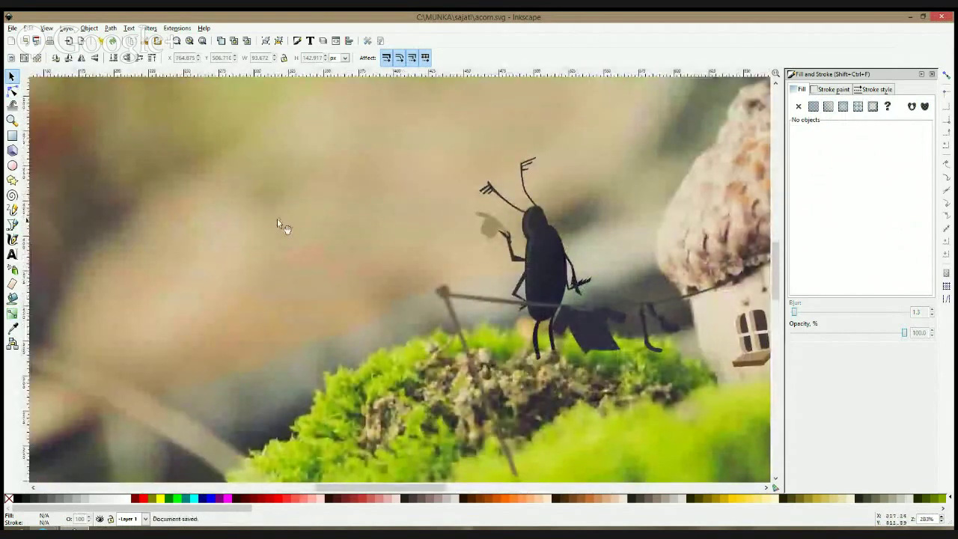
click(104, 532)
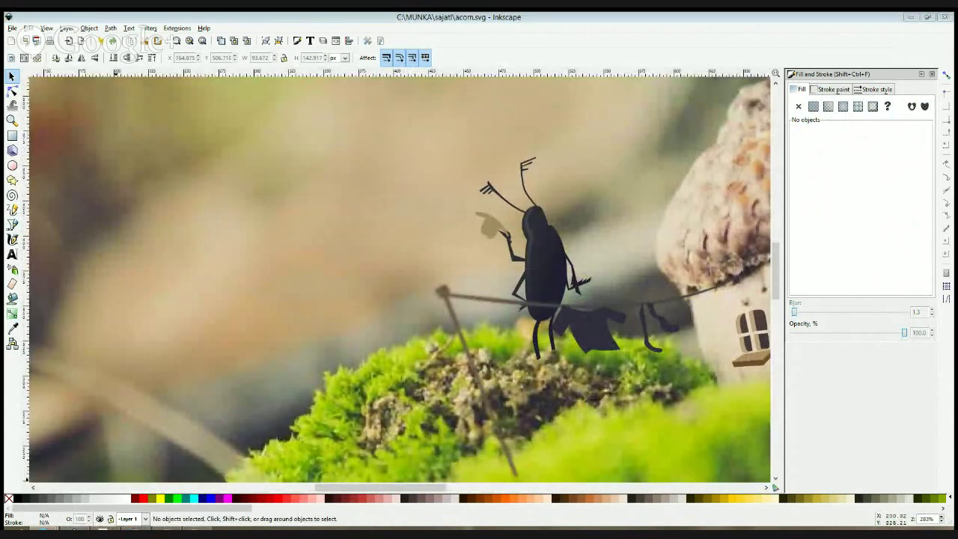
click(83, 249)
ctrl+scroll(406, 252, down, 4)
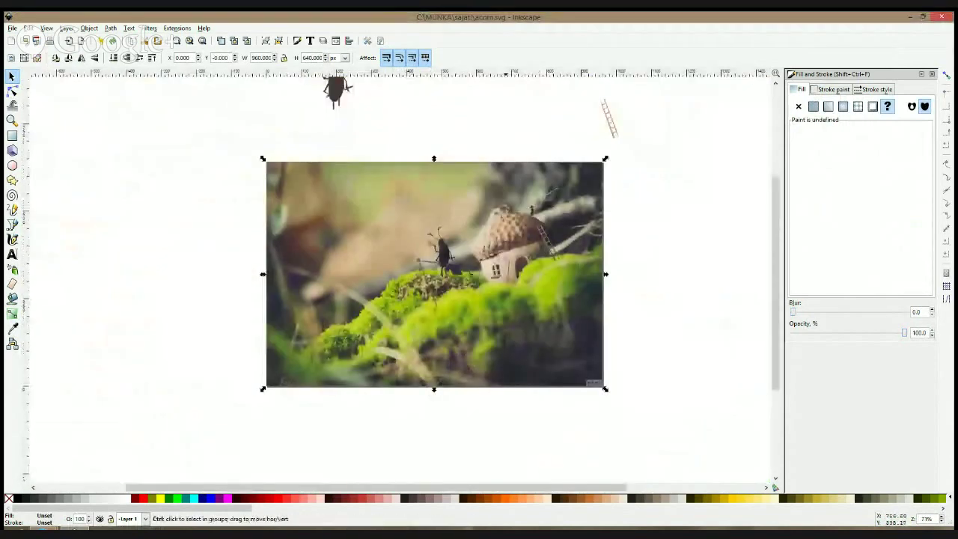
ctrl+scroll(473, 232, up, 1)
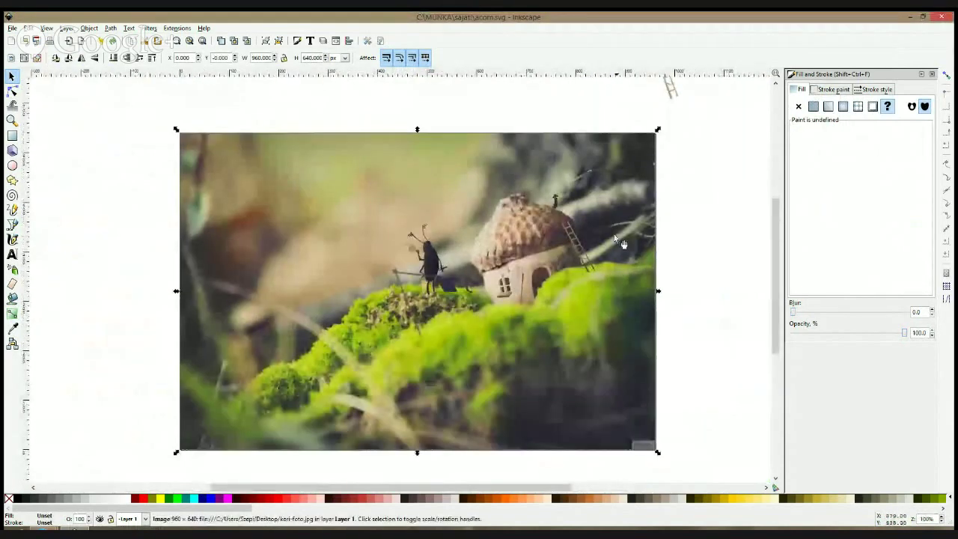
click(684, 233)
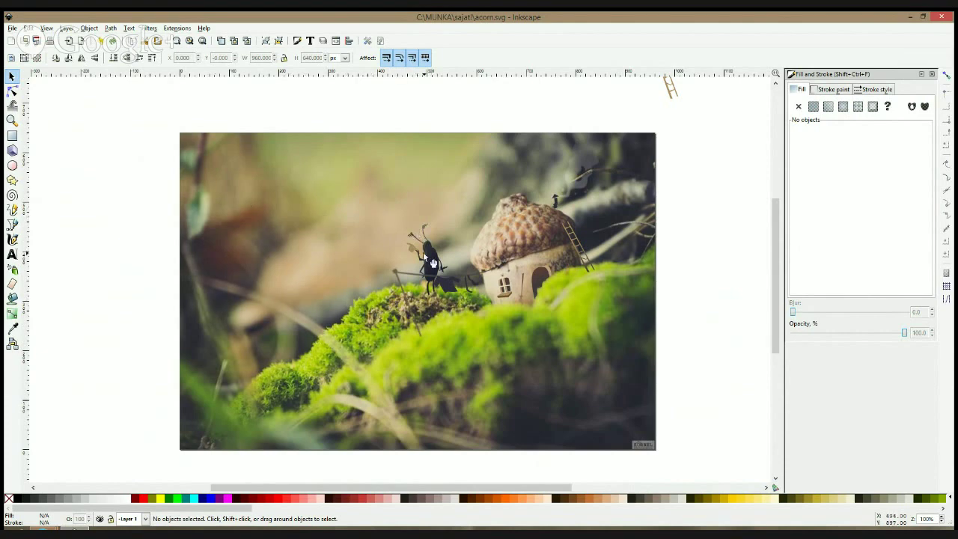
Start a straight-segment Pen outline for the figure's head in the dark area beside the beetle, running down toward the moss
click(12, 225)
scroll(349, 251, up, 1)
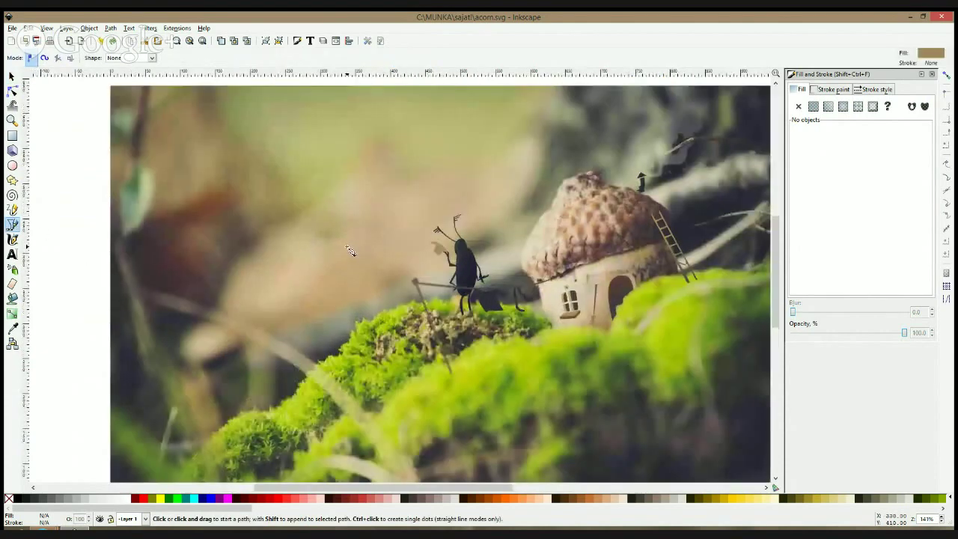
click(191, 257)
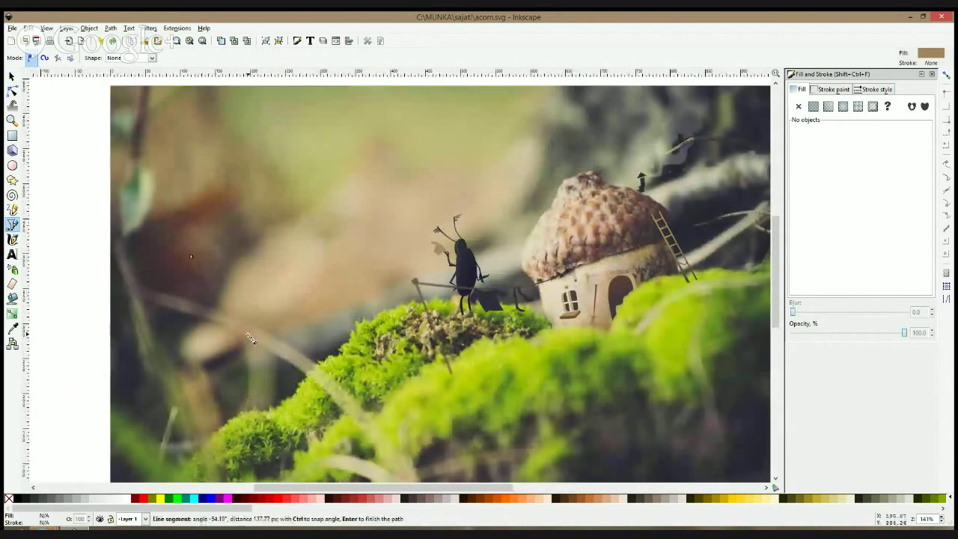
click(283, 330)
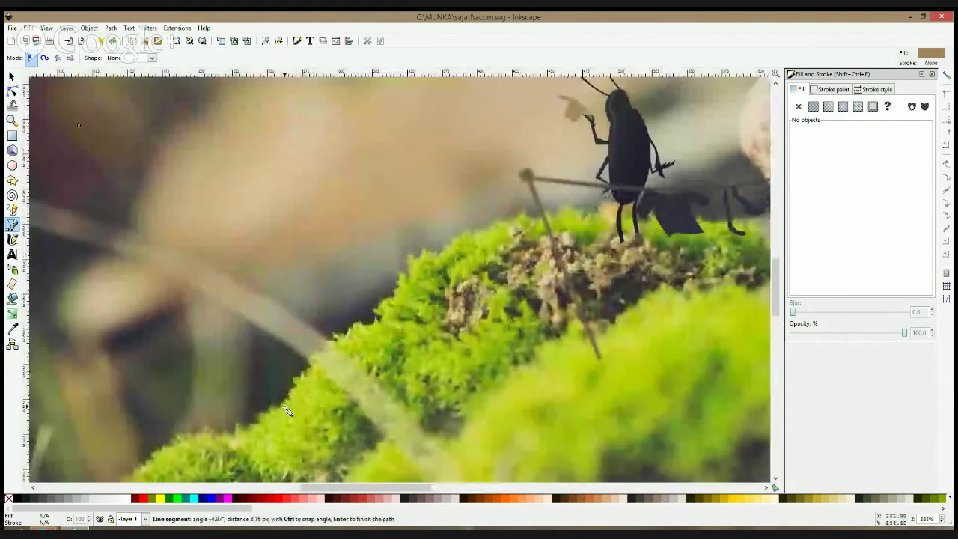
Trace the jagged upper edge of the moss mound with short straight segments, up to the rise before the clothesline post
scroll(307, 391, up, 2)
click(281, 408)
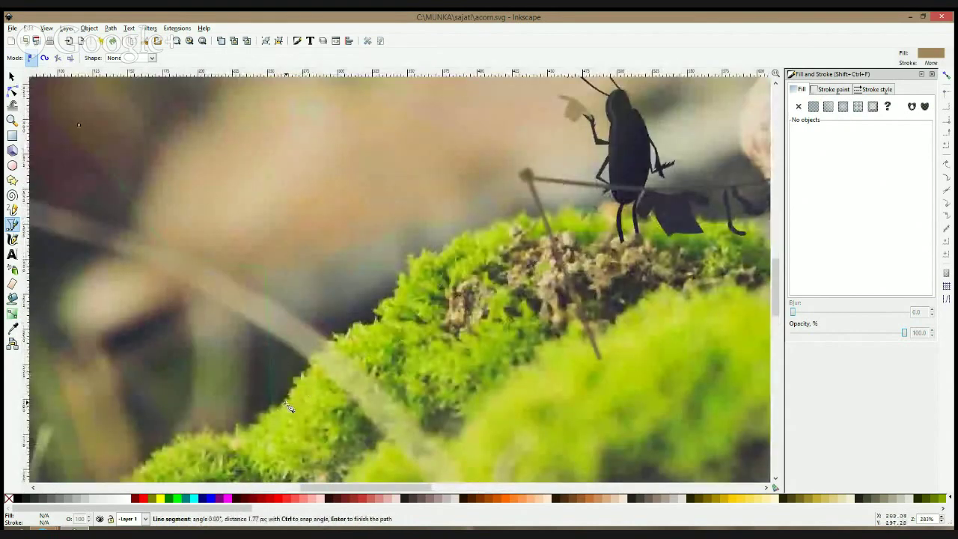
click(285, 399)
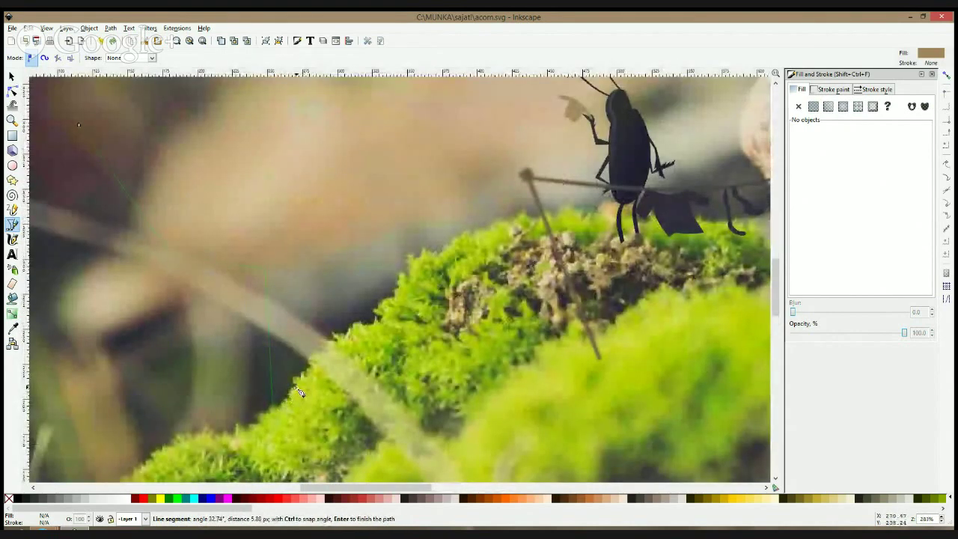
click(295, 379)
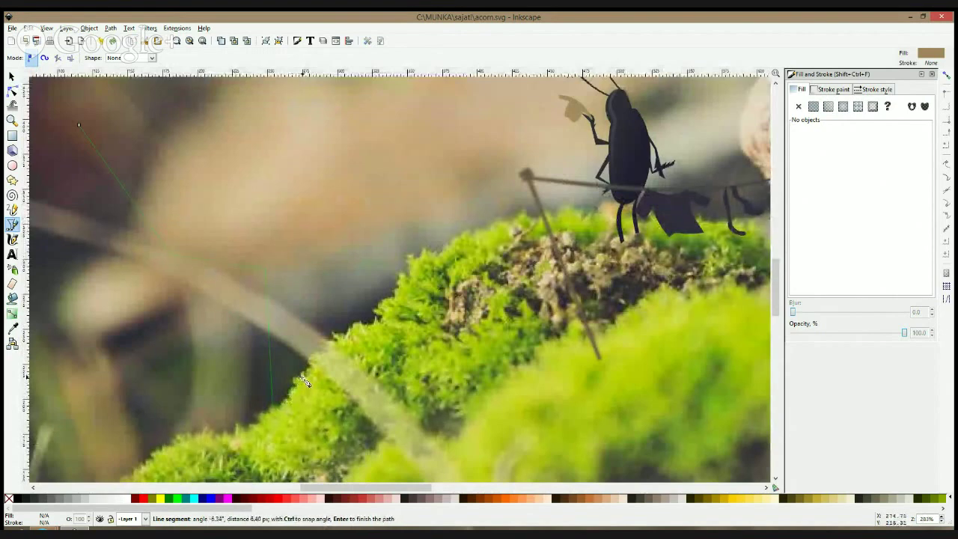
click(303, 379)
click(308, 366)
click(311, 355)
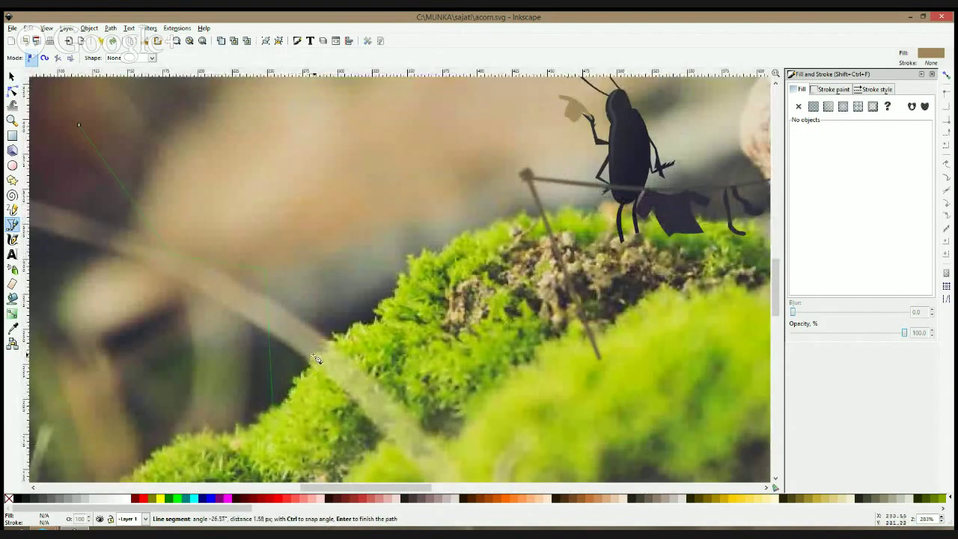
click(322, 354)
click(325, 346)
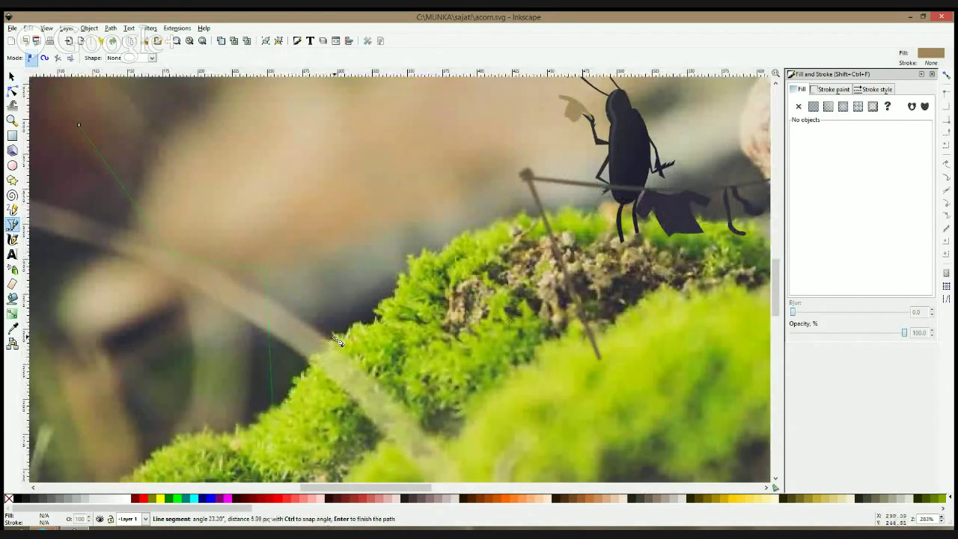
click(335, 336)
click(337, 330)
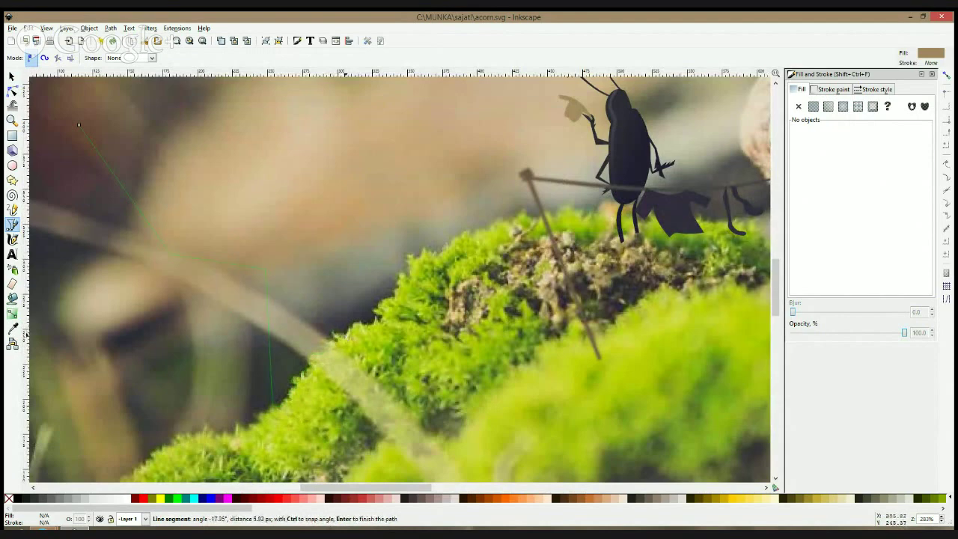
click(346, 335)
click(358, 326)
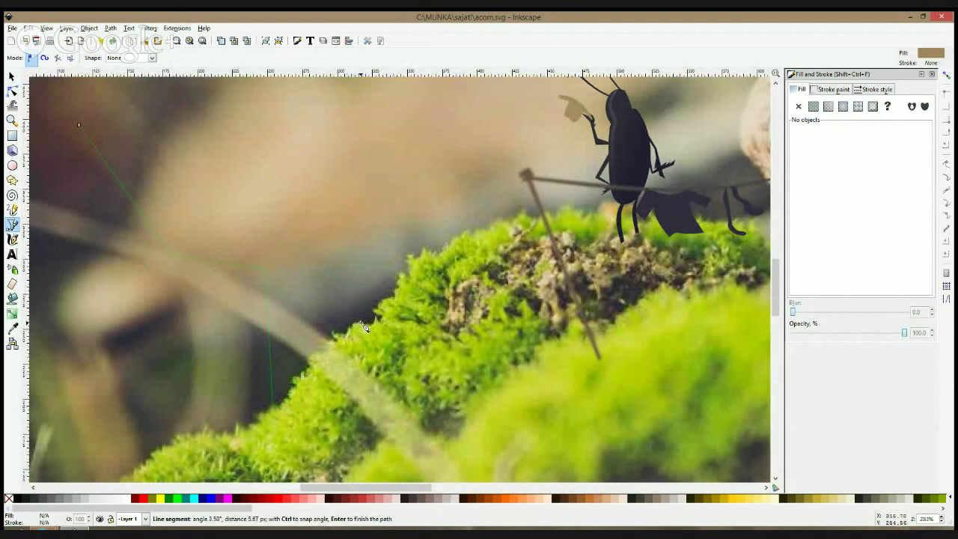
click(373, 324)
click(375, 316)
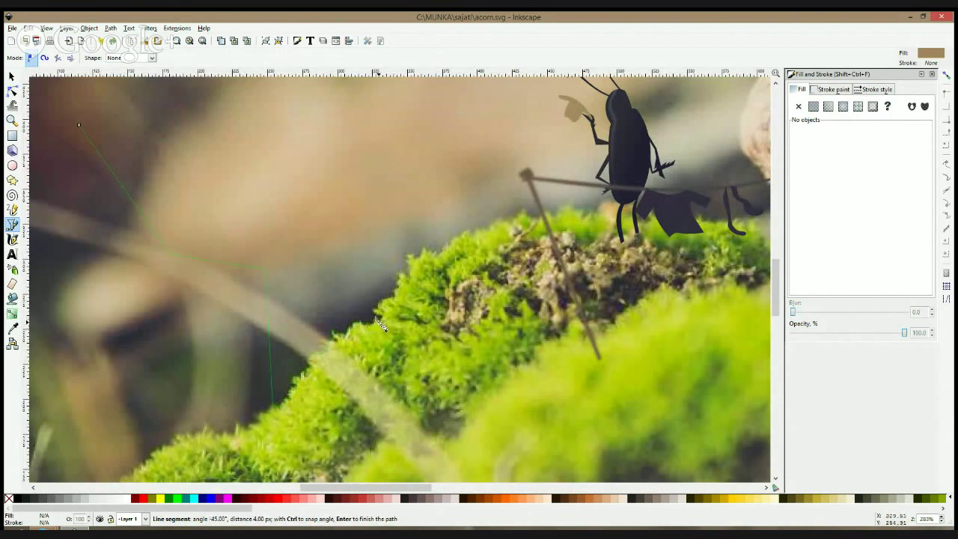
click(381, 318)
click(378, 314)
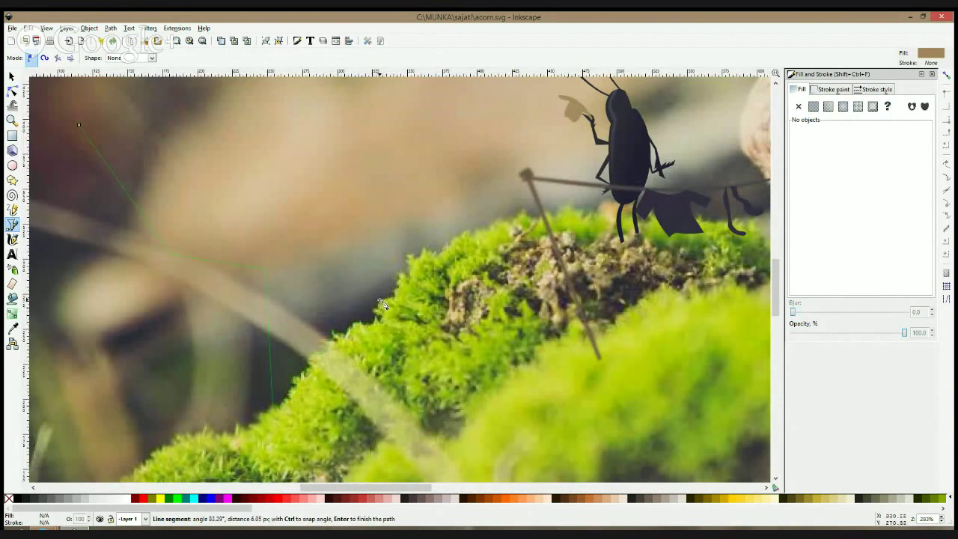
click(380, 299)
click(401, 276)
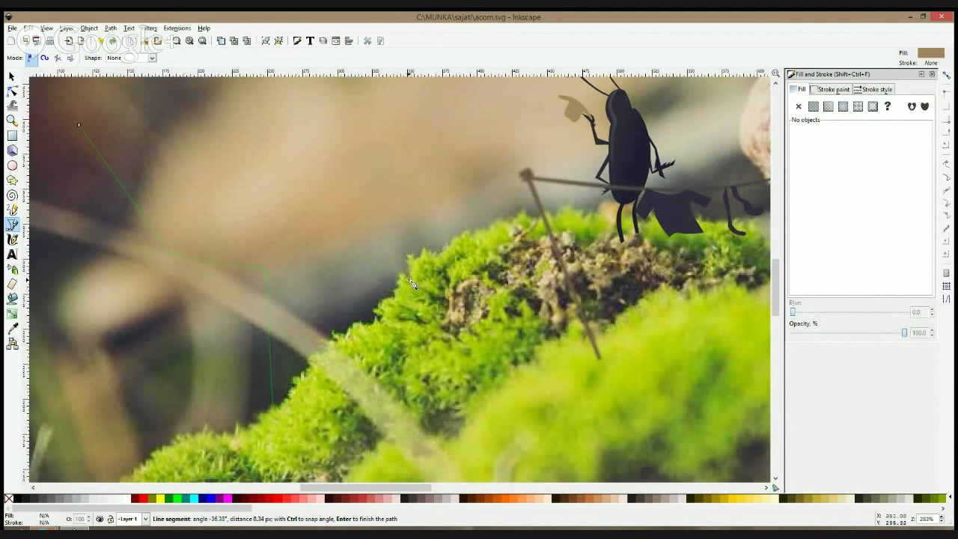
click(408, 287)
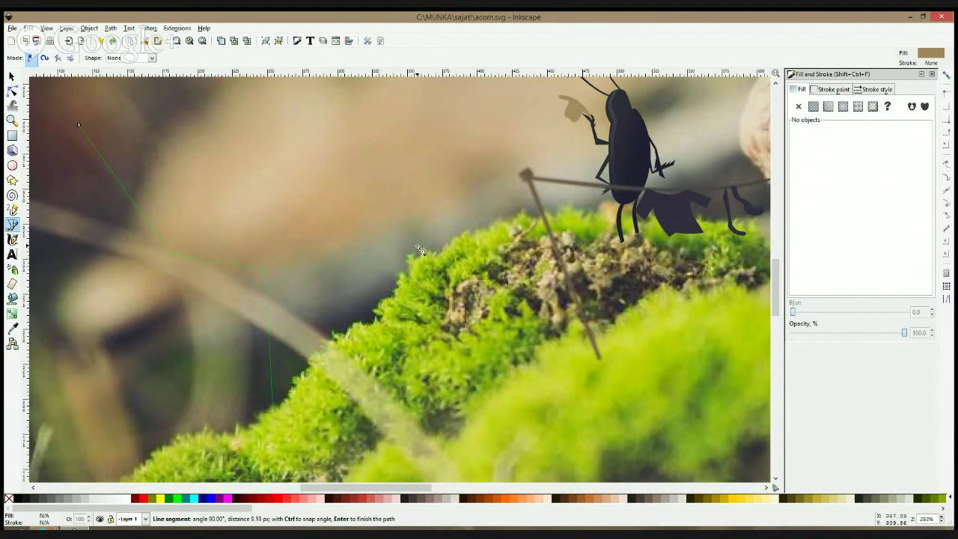
Take the outline up to the top of the head and close it at its starting node
key(1)
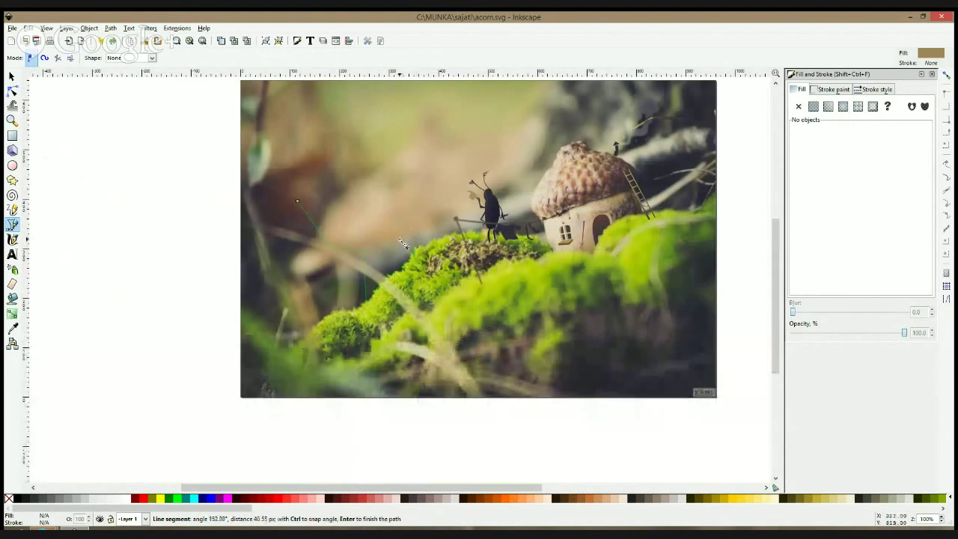
click(389, 179)
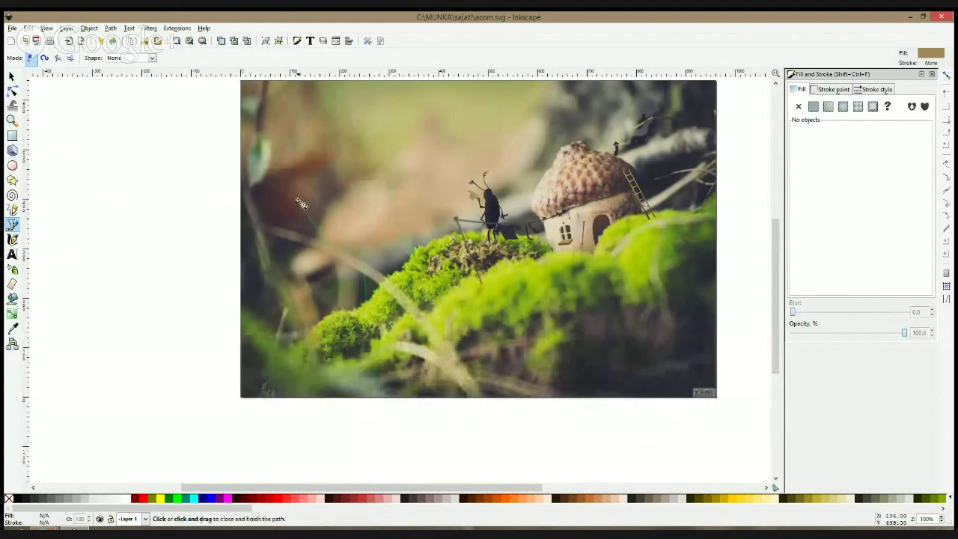
click(298, 201)
Fill the new shape with the light skin tone f8d5a7 and pull its upper-left corner node inward to narrow the head
click(12, 328)
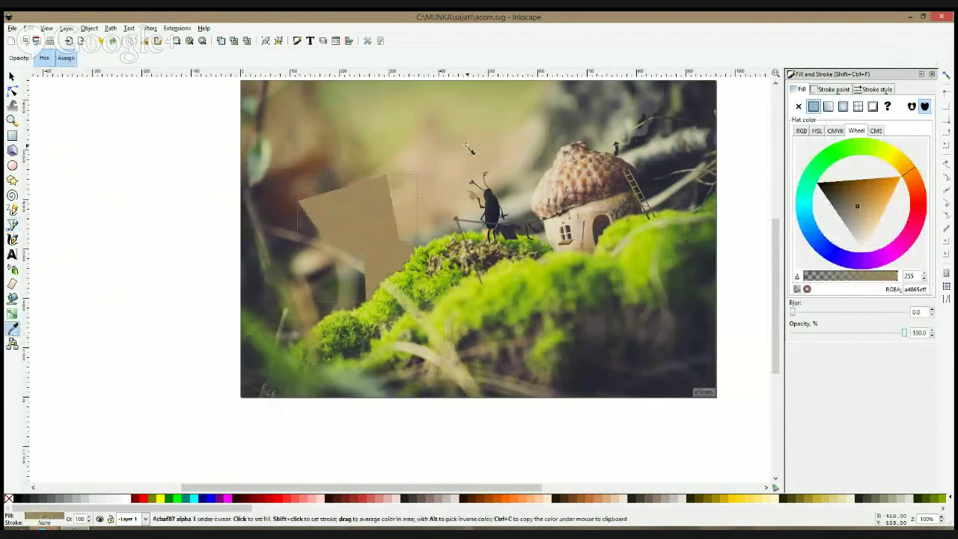
click(875, 226)
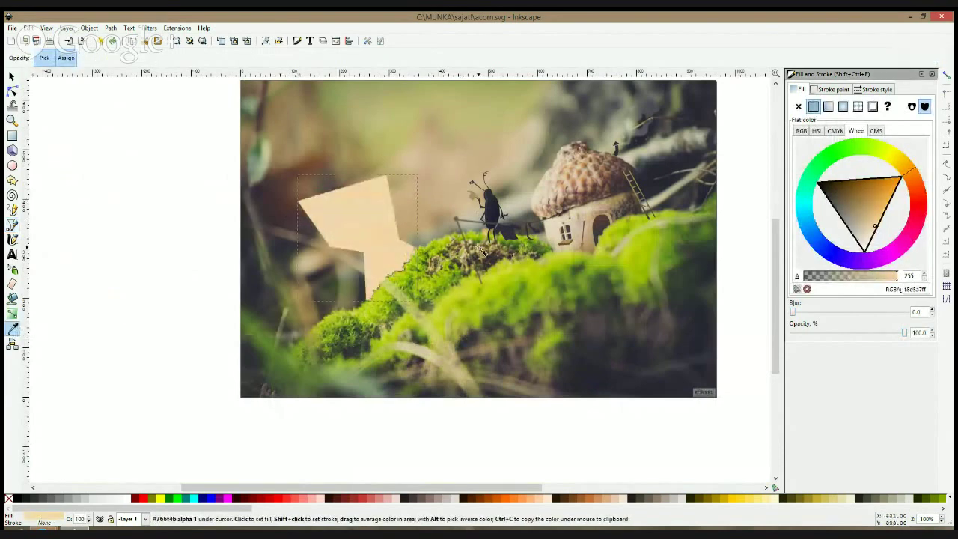
scroll(483, 251, up, 1)
click(12, 90)
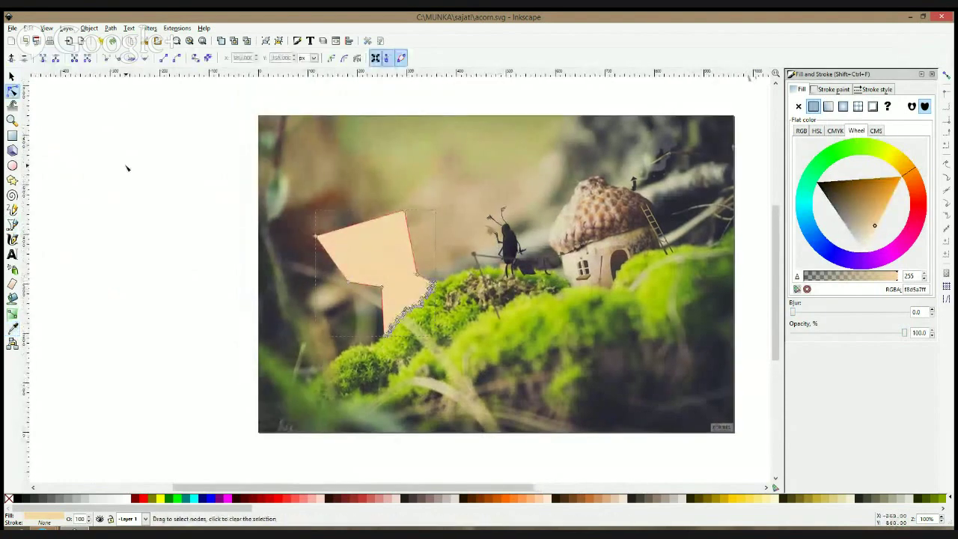
drag(317, 237, 339, 223)
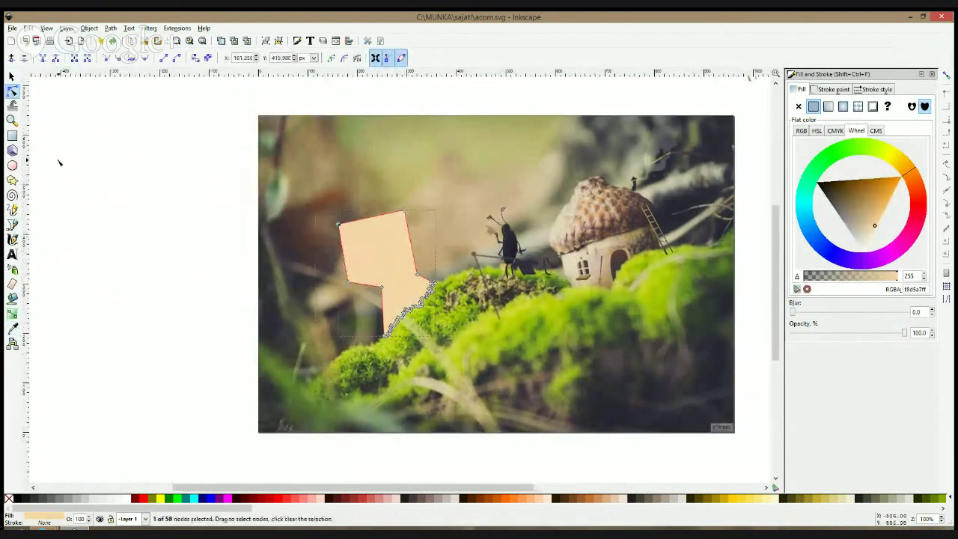
Draw a tall triangular hat over the top of the head shape as a closed three-node path
click(12, 224)
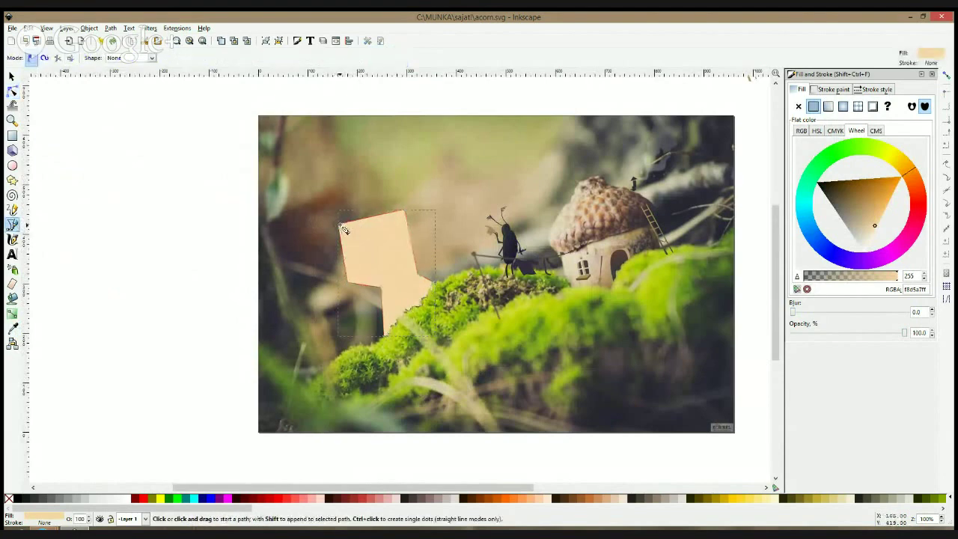
click(342, 227)
click(389, 123)
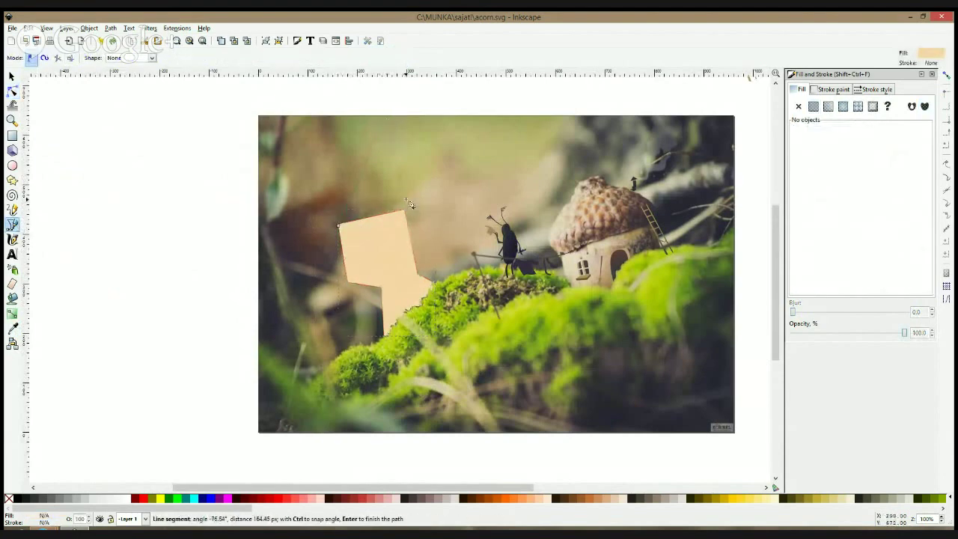
click(410, 236)
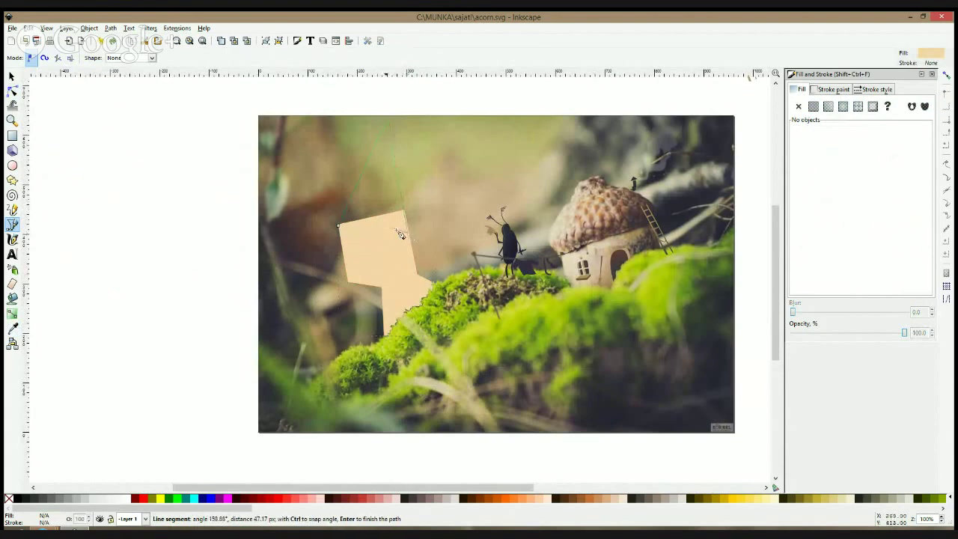
click(342, 228)
Colour the hat by trying an orange fill and settling on the green adc314 averaged from the moss
click(890, 196)
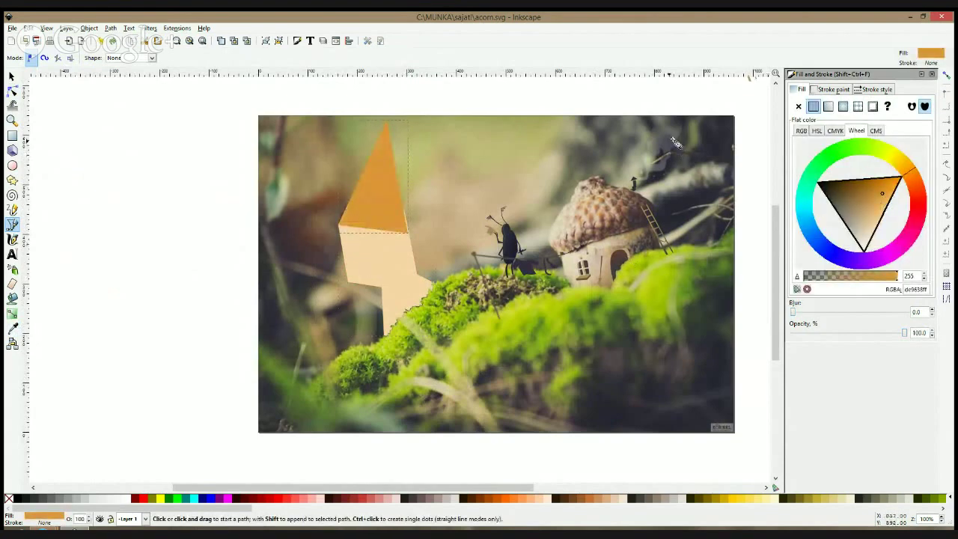
click(13, 329)
drag(464, 336, 499, 349)
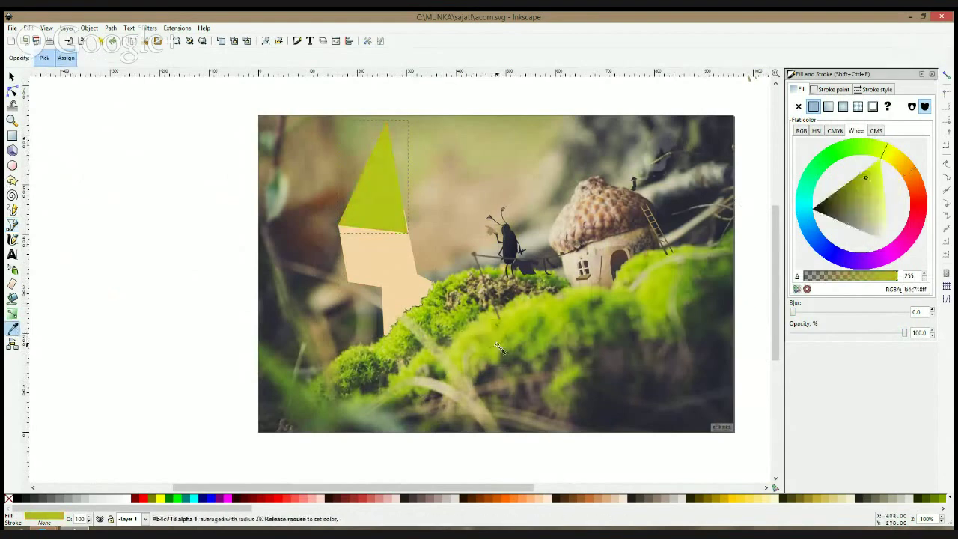
drag(541, 327, 507, 350)
Edit the nodes, shifting the head's lower-left corner slightly outward and raising the hat's lower-right corner to level its base
key(s)
scroll(368, 206, up, 2)
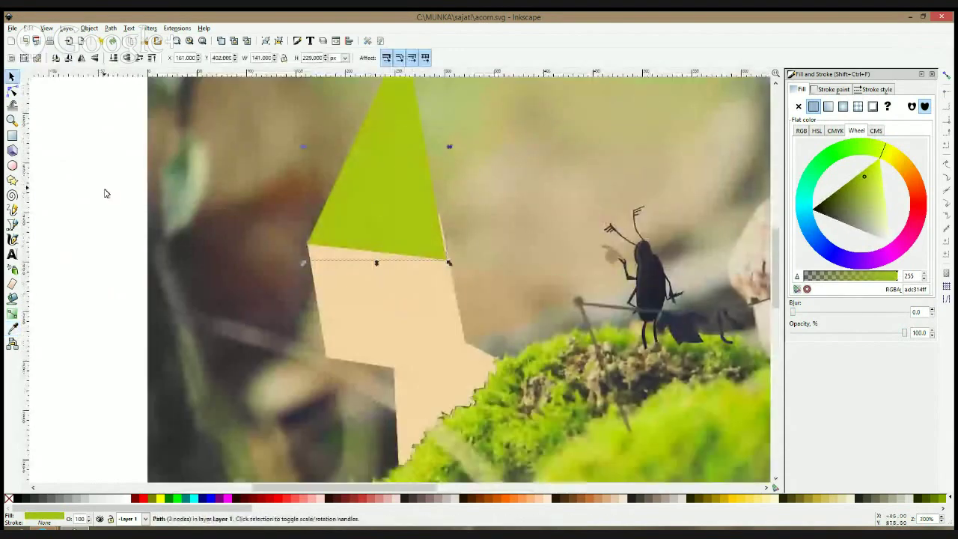
click(12, 90)
click(323, 289)
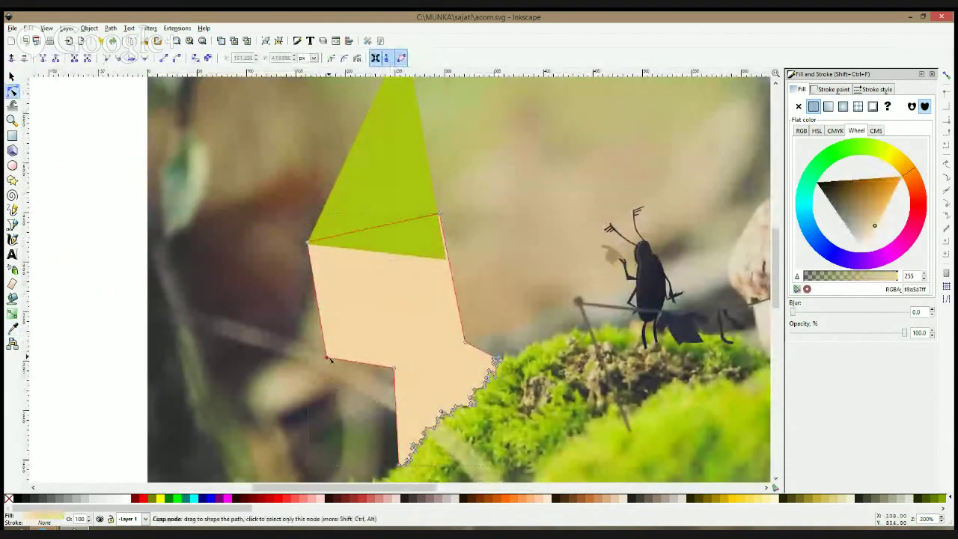
drag(328, 352, 322, 356)
click(406, 224)
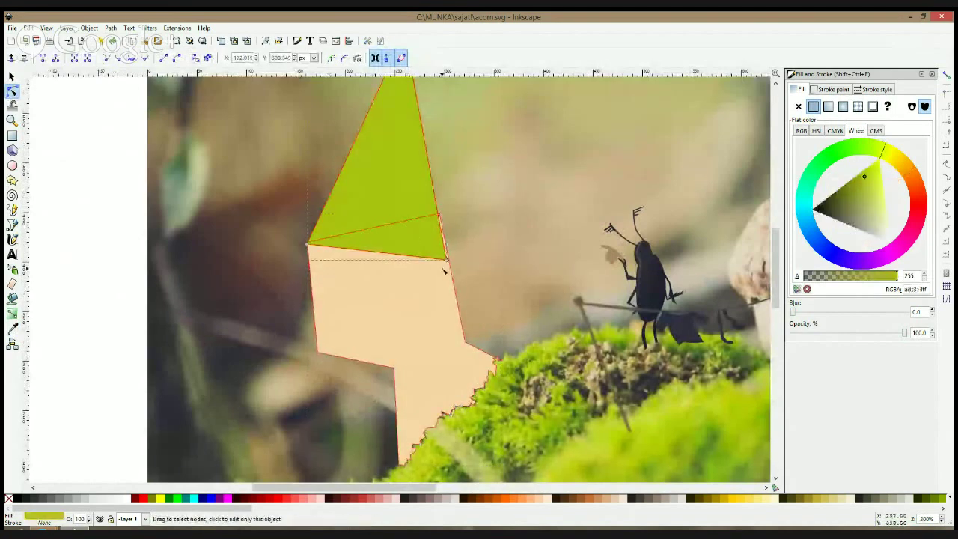
drag(448, 264, 449, 253)
Rotate the green hat counterclockwise and shift it to the left so it sits tilted on the head
key(s)
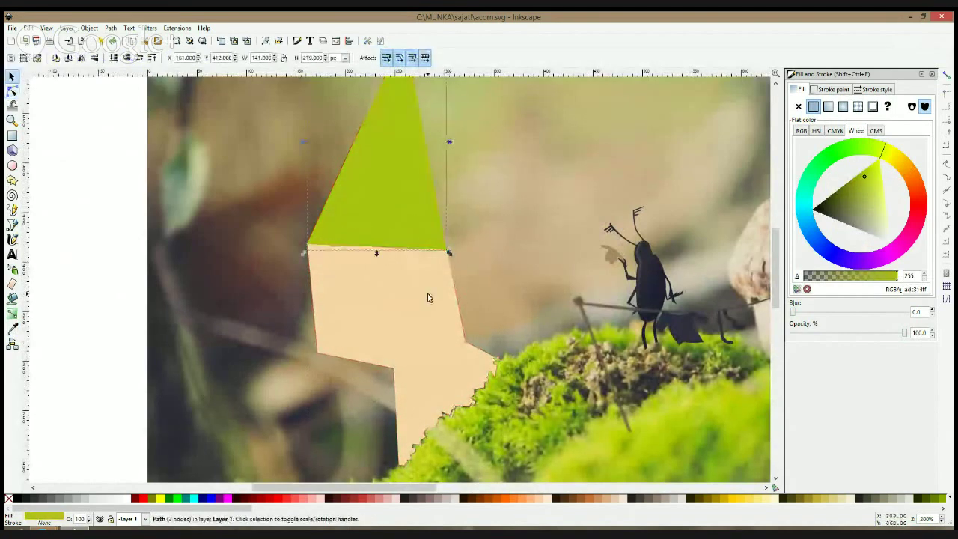
scroll(429, 298, down, 2)
click(408, 223)
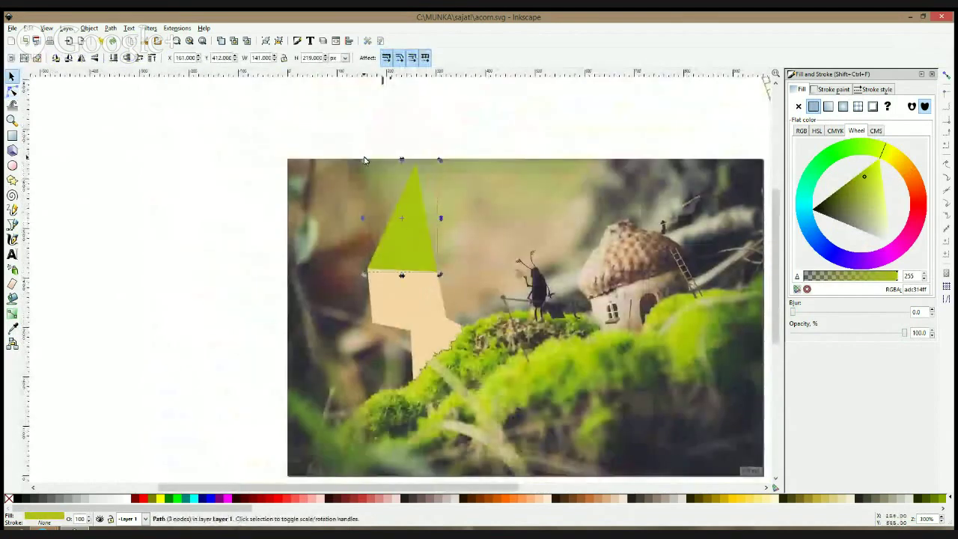
drag(364, 159, 342, 175)
drag(402, 207, 376, 216)
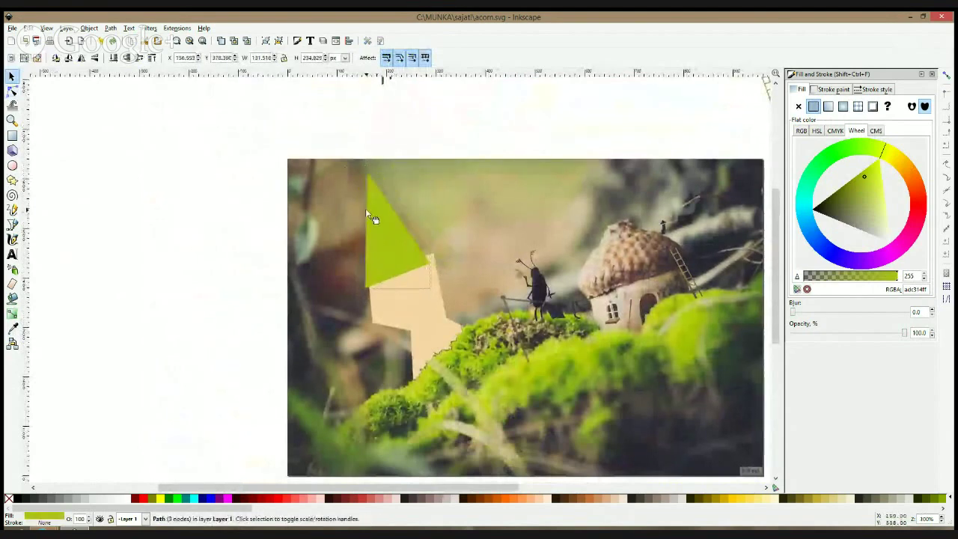
Add a node on the head's right edge and pull it outward, and move the lower-left corner node inward
click(12, 90)
click(447, 303)
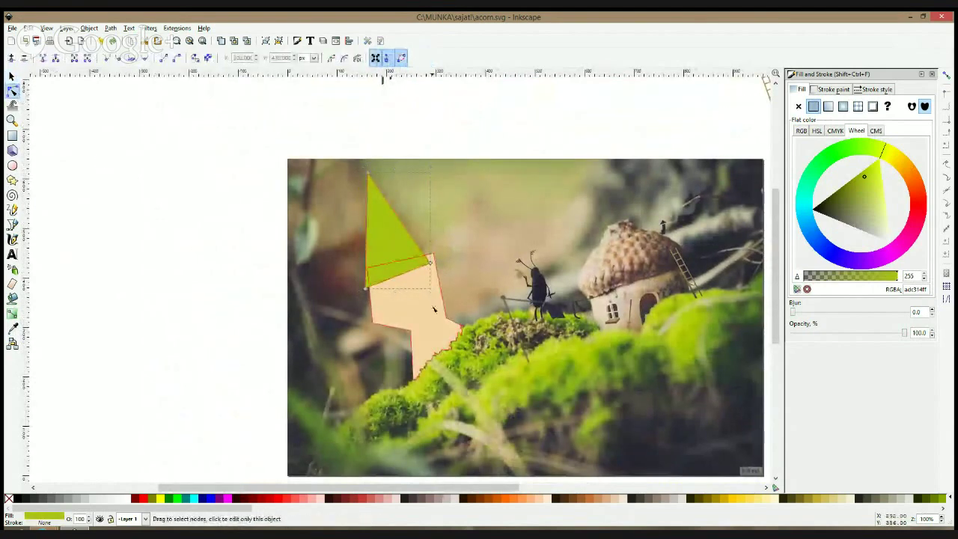
double_click(441, 295)
drag(441, 295, 455, 293)
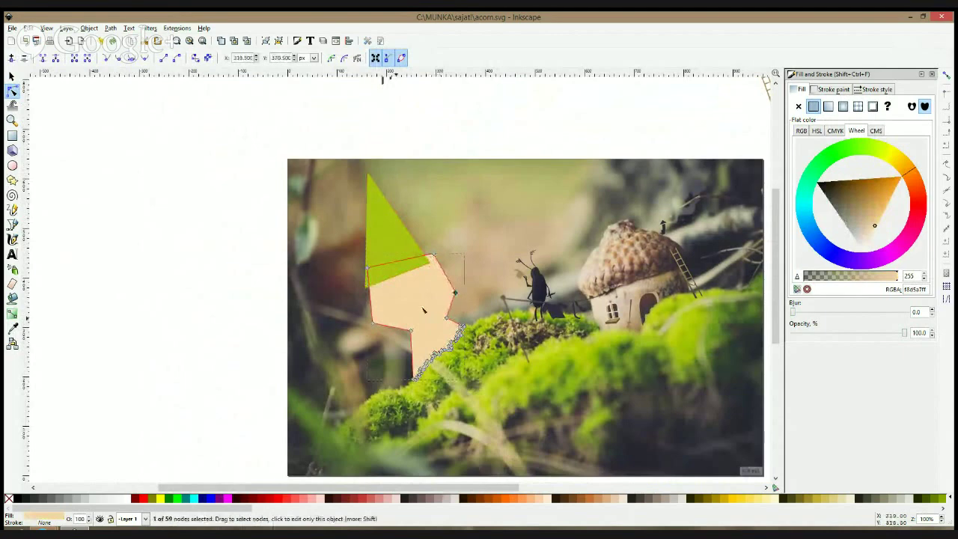
drag(373, 323, 386, 315)
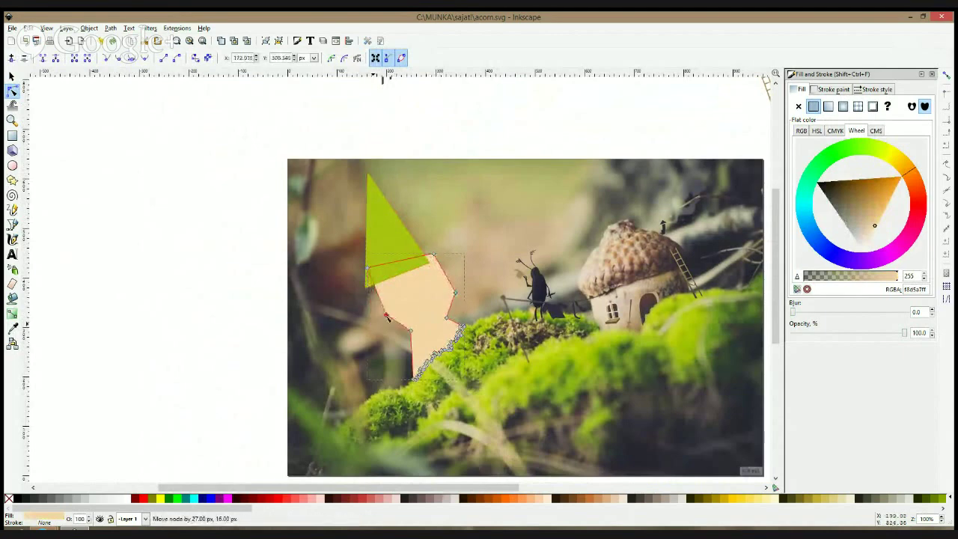
Move the green hat down and to the right so it covers the crown of the reshaped head
key(s)
click(391, 229)
drag(399, 227, 407, 239)
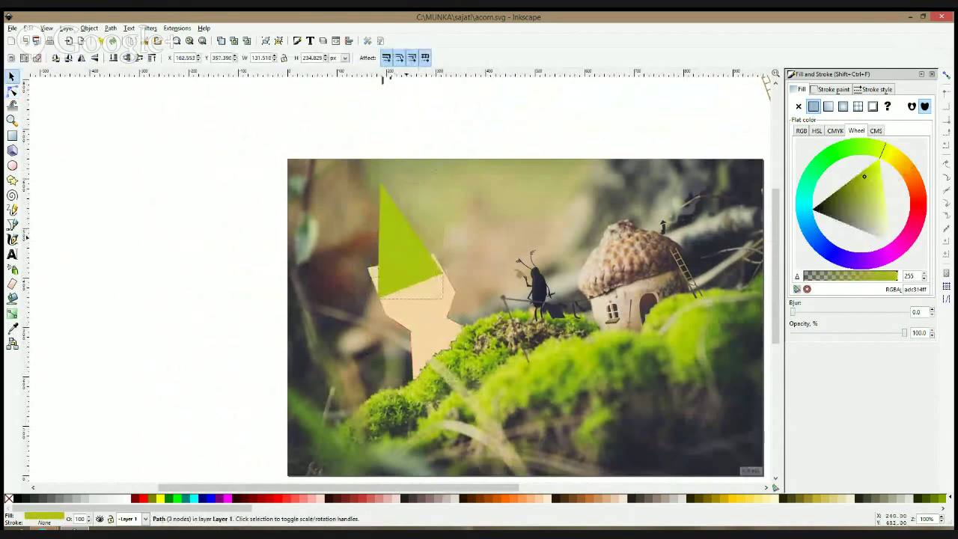
Edit the green hat's nodes, moving its tip outward to the left and curving its lower edge downward across the forehead
click(12, 90)
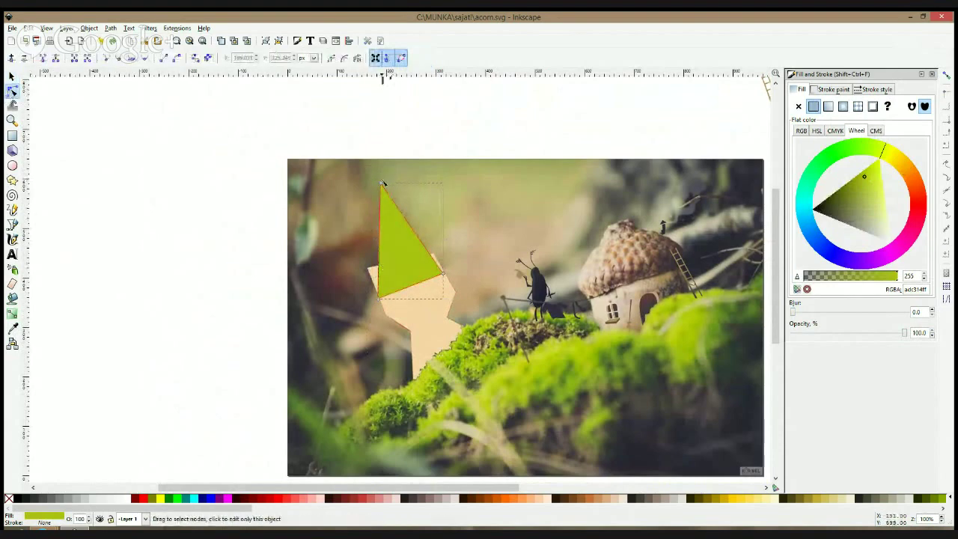
drag(382, 182, 352, 177)
drag(443, 275, 444, 271)
scroll(428, 273, up, 2)
drag(397, 296, 402, 307)
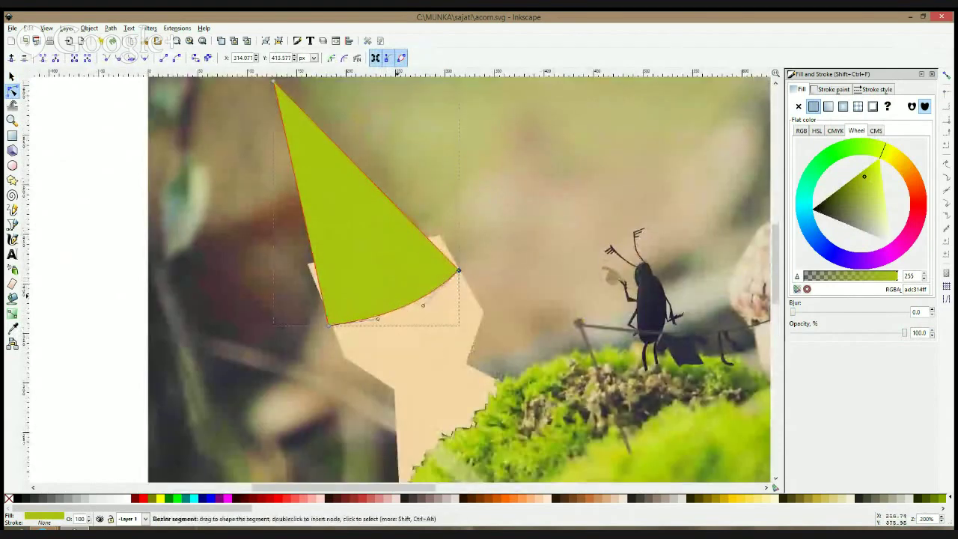
Tuck the head's two upper corner nodes under the hat and smooth the nodes at both sides of the face
click(410, 326)
drag(442, 237, 454, 268)
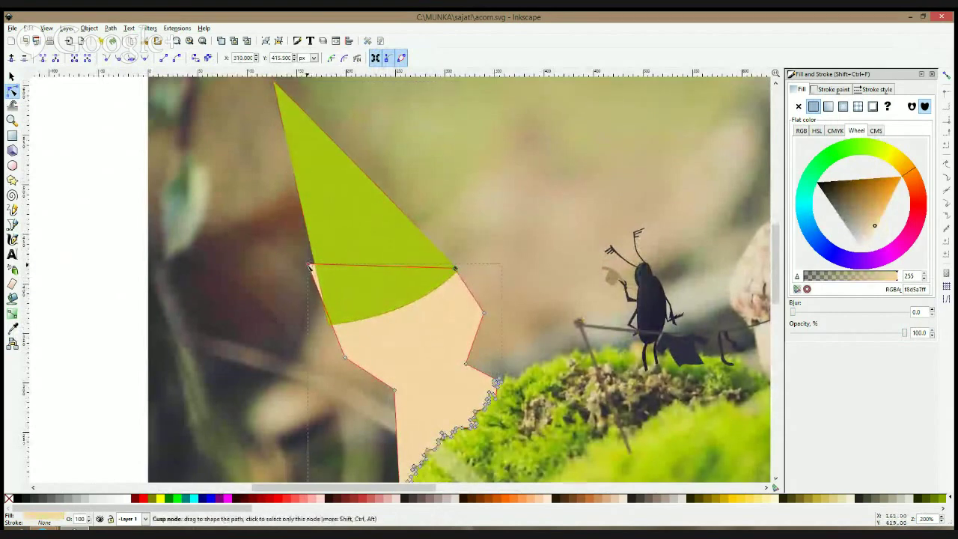
drag(309, 266, 328, 307)
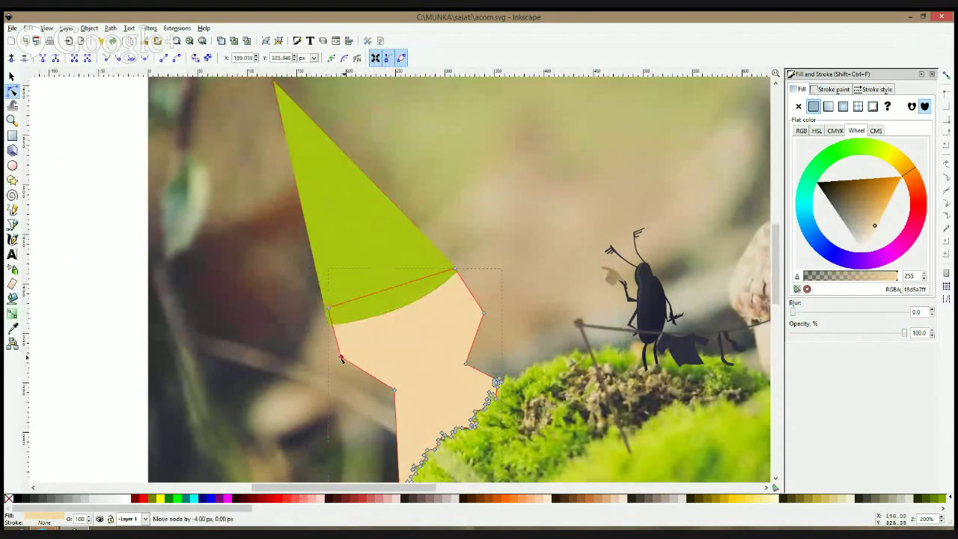
ctrl+click(342, 359)
ctrl+click(485, 315)
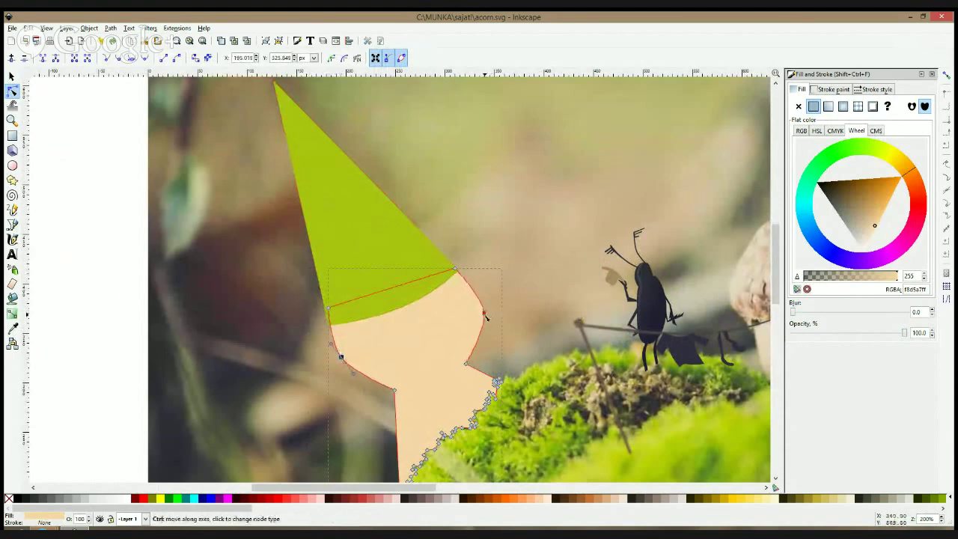
key(s)
Lower the green hat's tip node to make the hat shorter
click(382, 240)
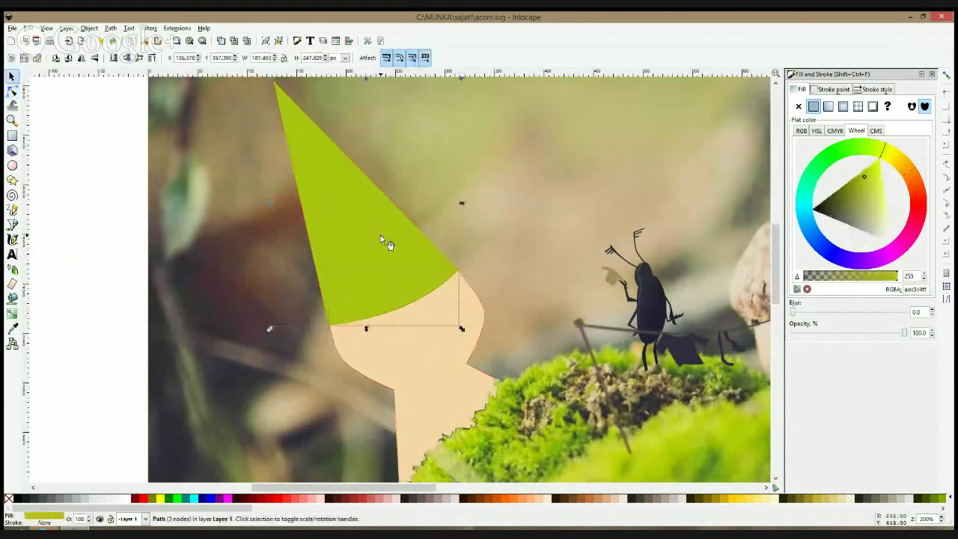
click(13, 91)
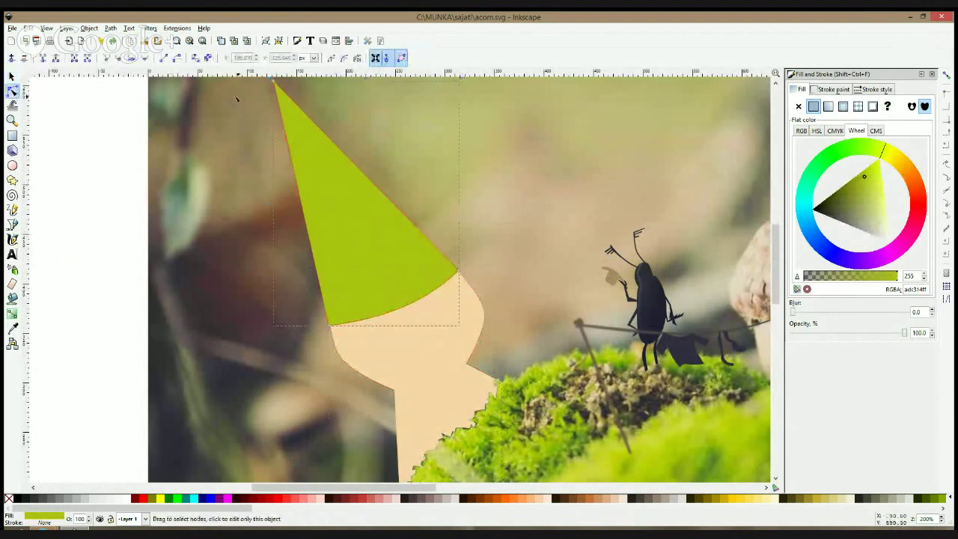
drag(274, 85, 275, 115)
key(s)
click(385, 176)
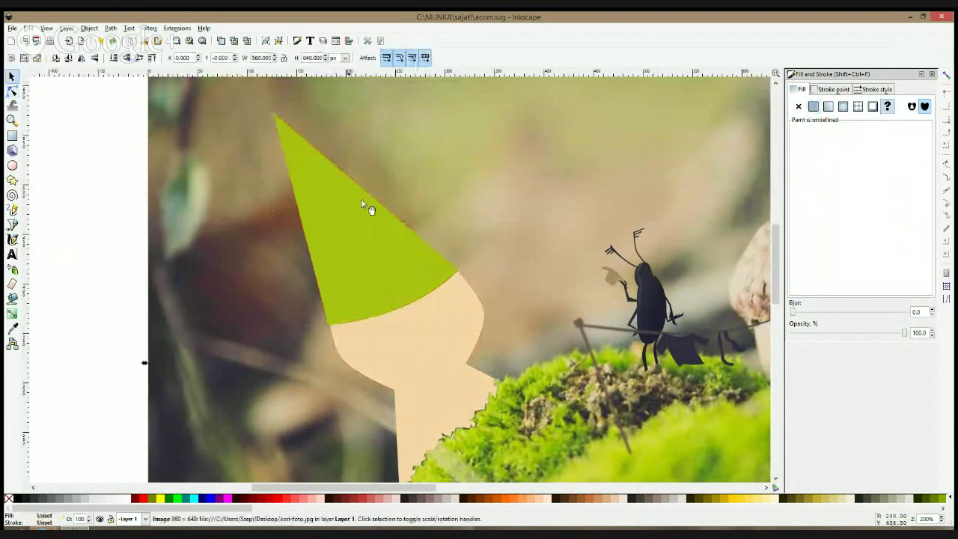
Add a second node at the hat's tip, shift the tip to the left, and smooth both nodes into a rounded end
double_click(337, 187)
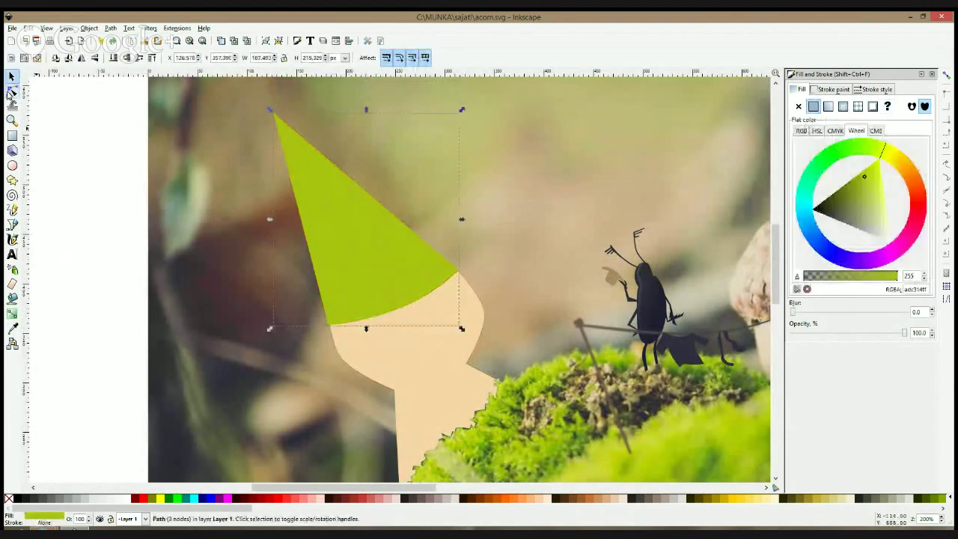
mouse_move(276, 125)
mouse_down()
mouse_move(252, 137)
mouse_move(261, 124)
mouse_up()
ctrl+click(274, 115)
ctrl+click(253, 141)
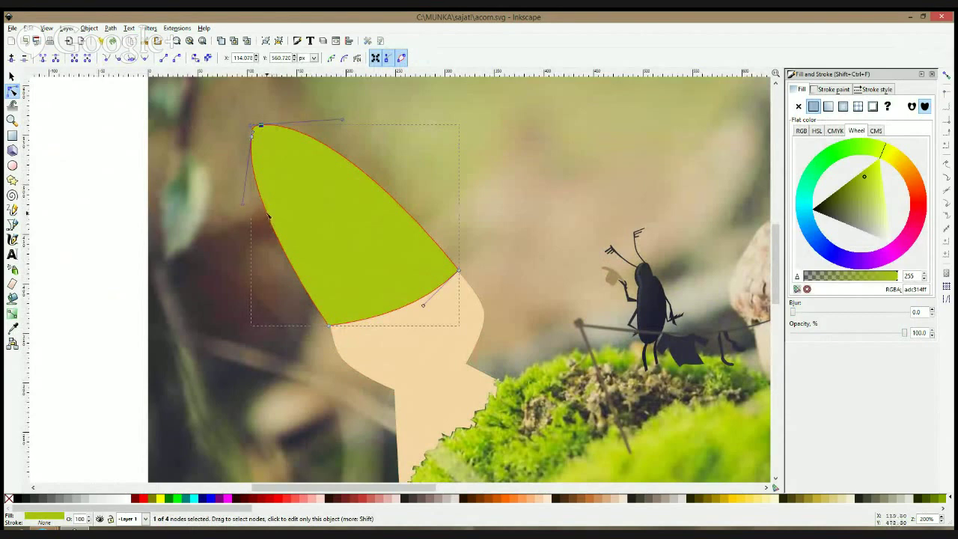
Add a node midway along the hat's left edge, pull it inward, and shift the lower-right corner slightly inward
shift+click(328, 328)
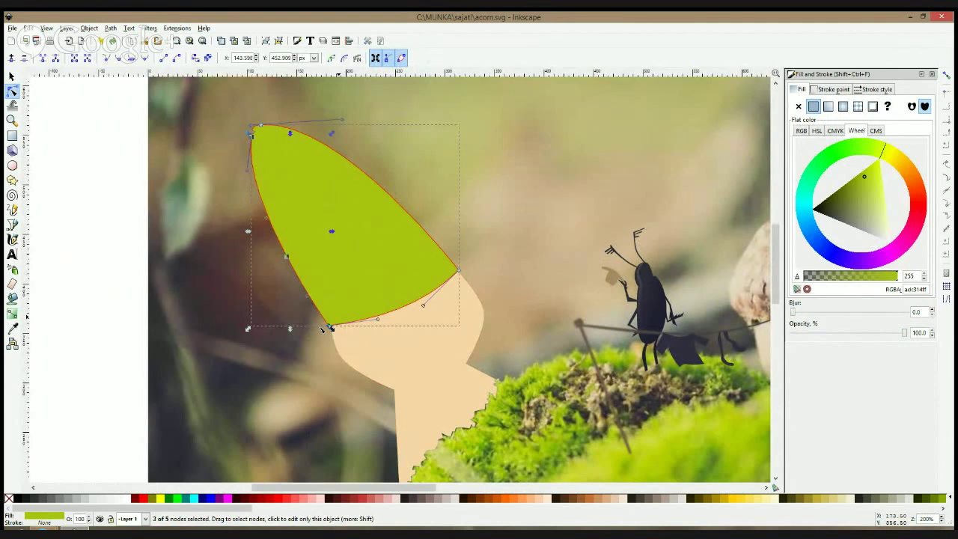
drag(286, 258, 296, 217)
key(ctrl+z)
click(282, 258)
click(289, 258)
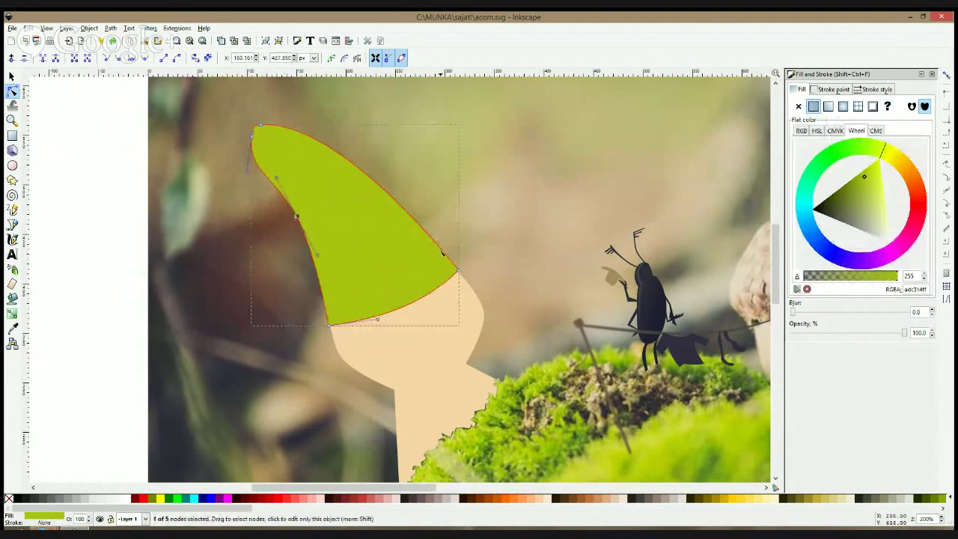
drag(459, 270, 455, 273)
key(F1)
click(491, 237)
scroll(350, 203, down, 2)
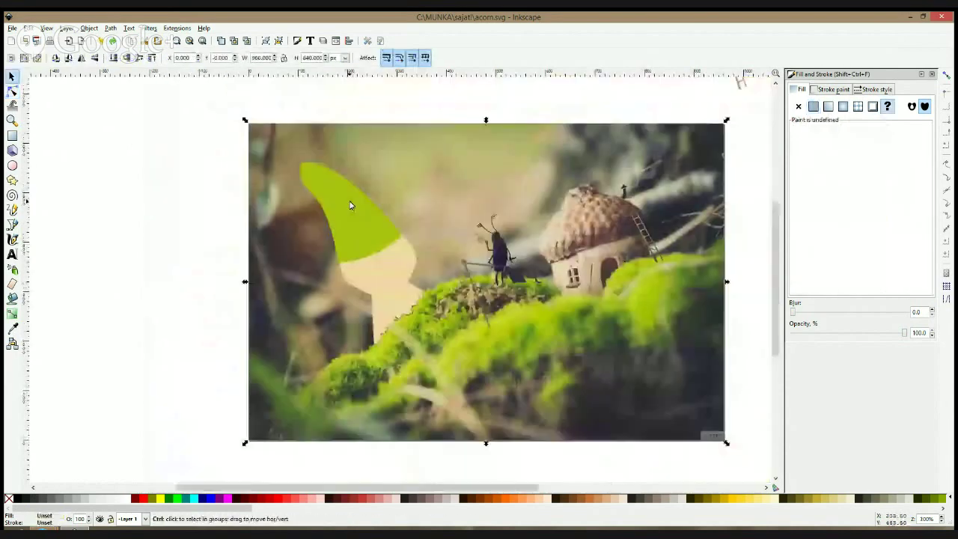
Bend the hat's lower edge upward so it arches over the forehead
click(166, 214)
key(plus)
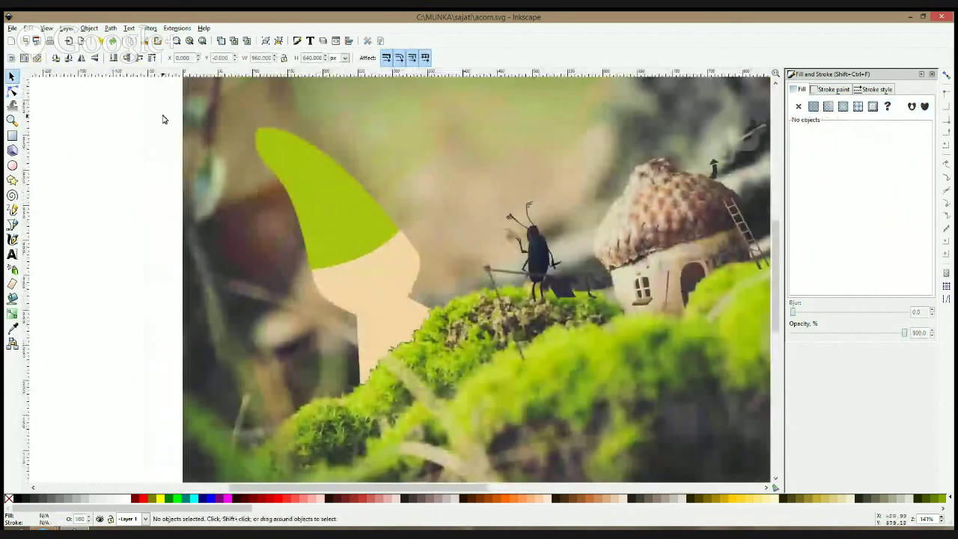
click(12, 90)
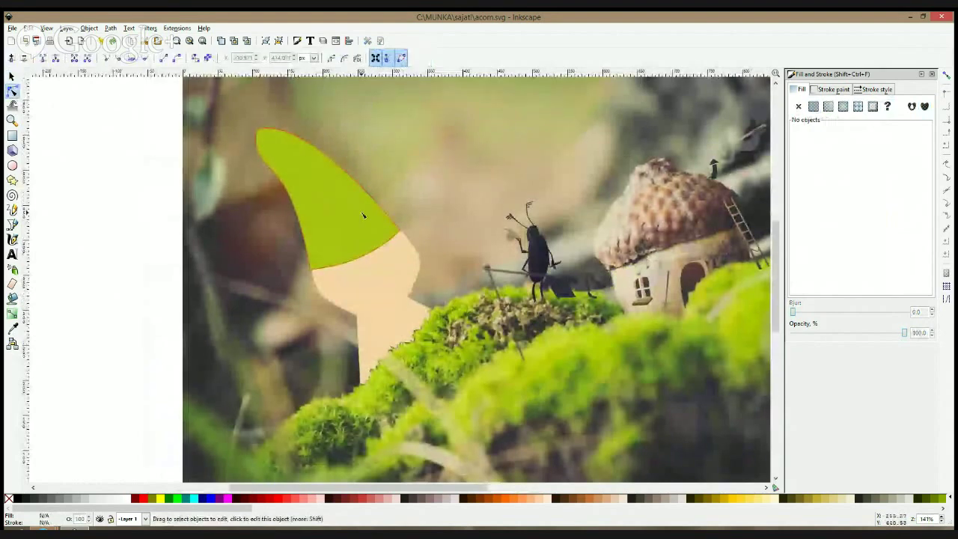
click(365, 217)
drag(365, 259, 361, 229)
click(368, 246)
key(F1)
click(389, 172)
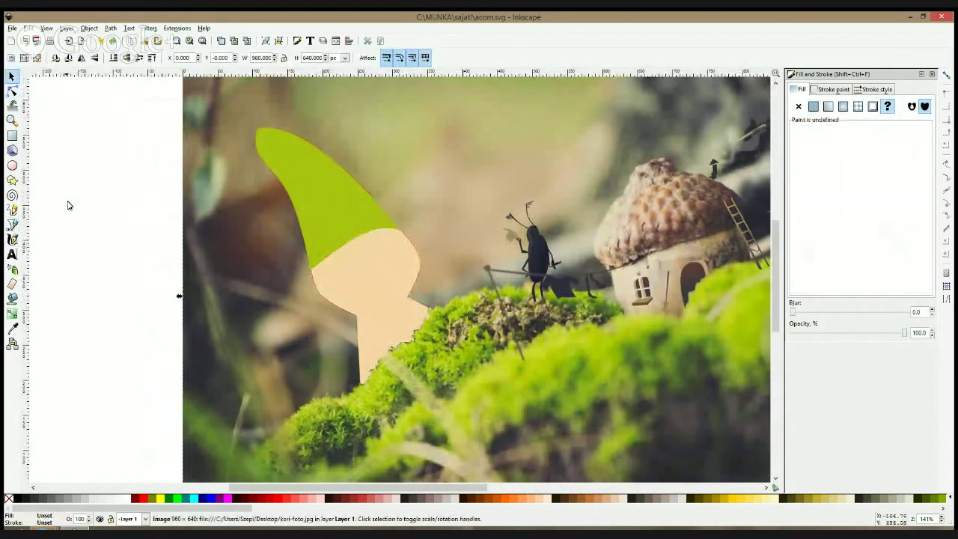
Draw an upright ellipse about 68 by 110 px over the face and fill it with dark brown averaged from the photo's background
click(12, 165)
drag(312, 218, 385, 292)
key(F1)
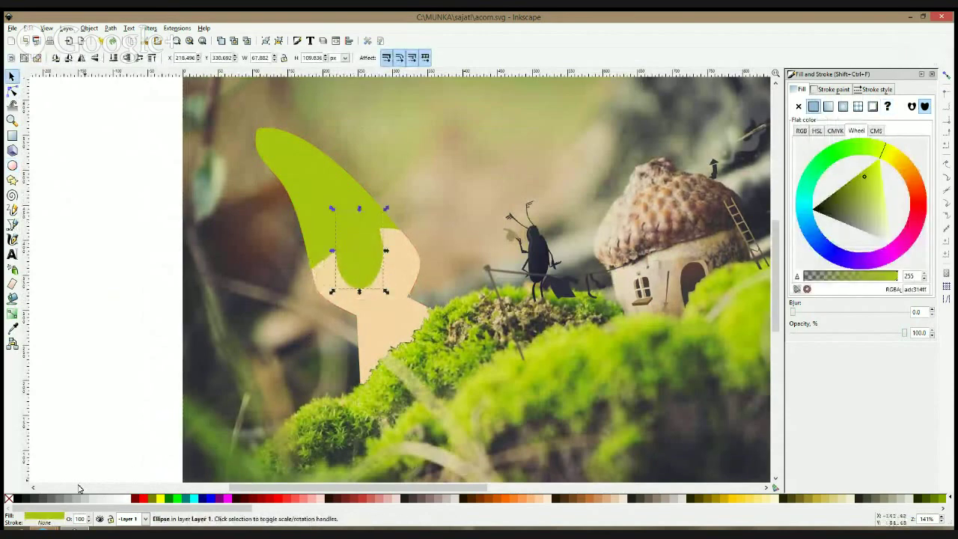
click(12, 328)
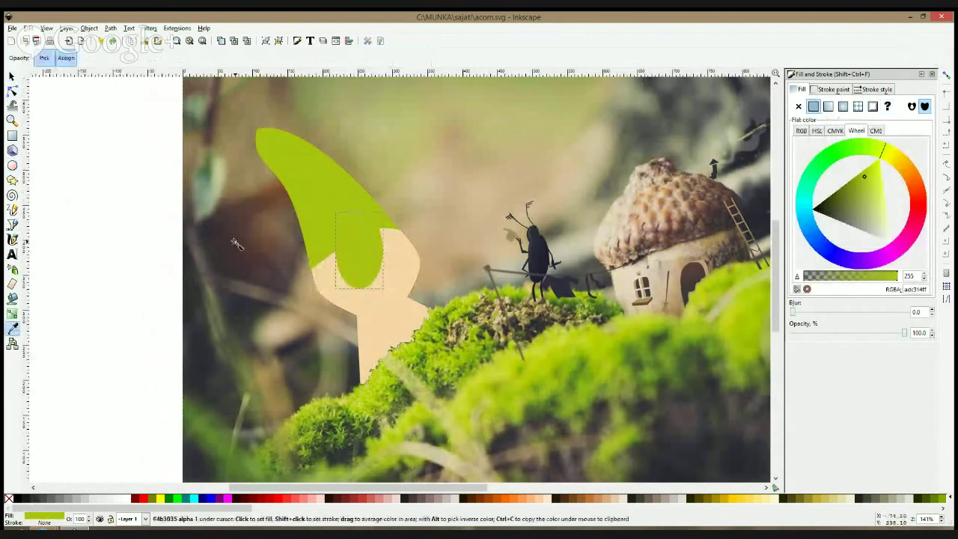
drag(229, 240, 255, 265)
key(F1)
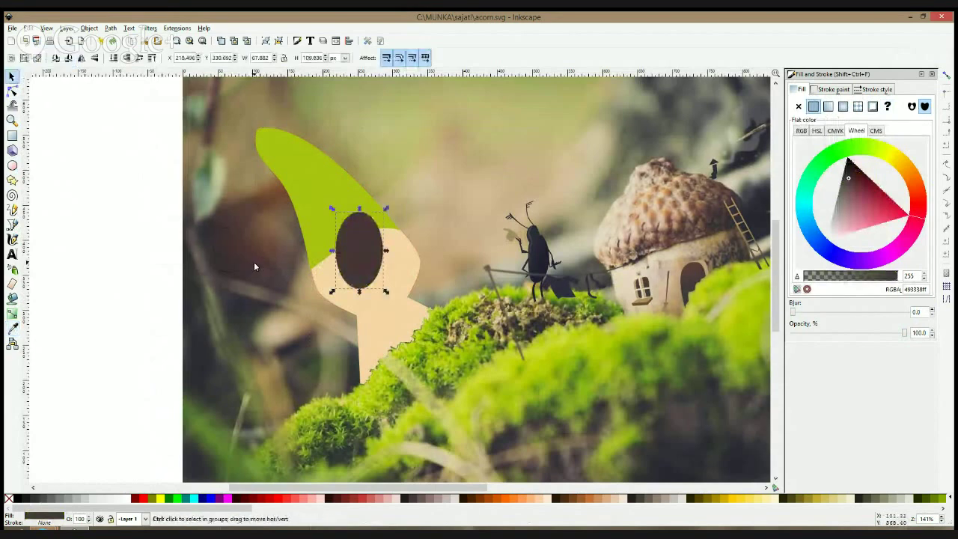
Create a smaller grey ellipse inside the dark one and subtract it to leave a thin glasses ring
click(96, 502)
drag(385, 251, 386, 253)
shift+click(379, 230)
key(ctrl+minus)
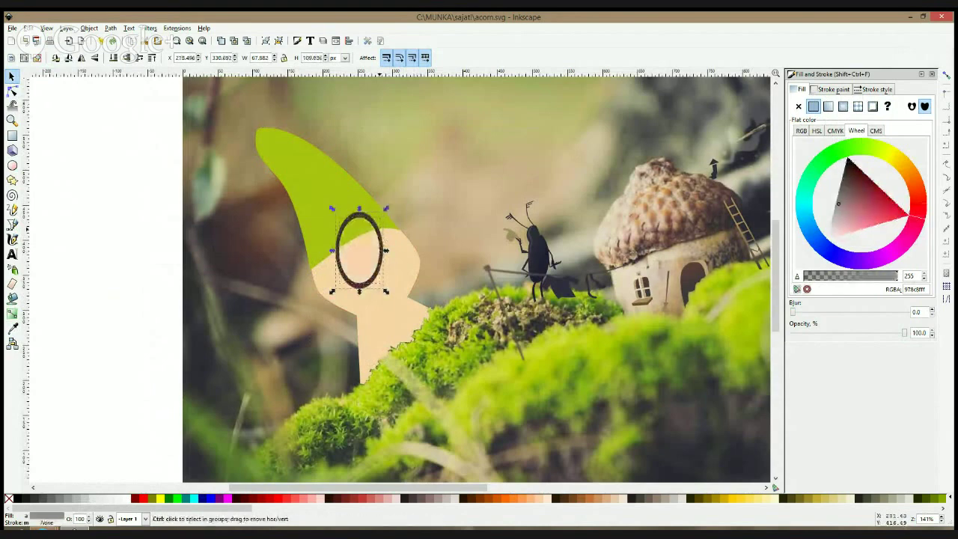
Adjust the ring's width and place a smaller, narrower copy beside it as the second lens
drag(389, 251, 437, 258)
key(ctrl+d)
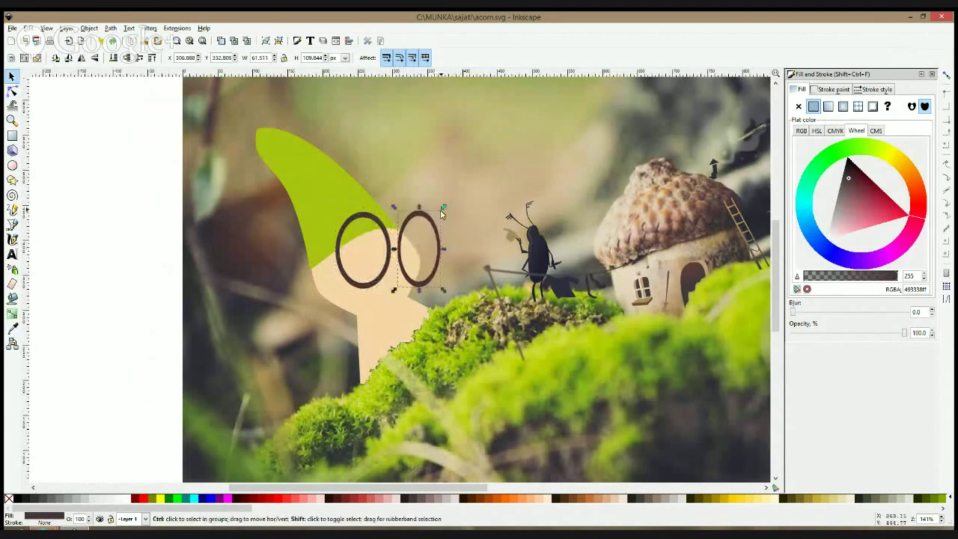
drag(442, 210, 414, 198)
Try tilting both glasses rings counterclockwise together, and undo the rotation
shift+click(392, 241)
click(391, 240)
drag(423, 233, 422, 233)
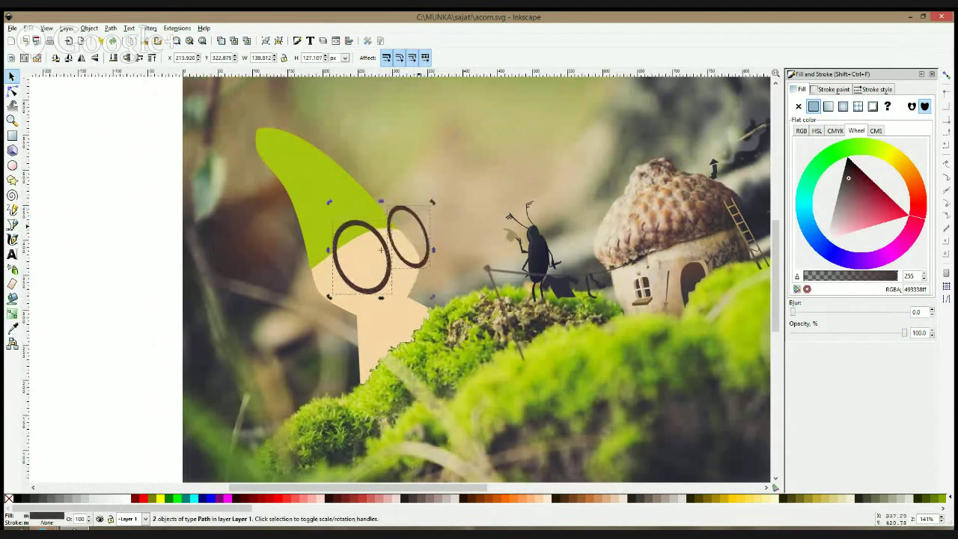
click(12, 165)
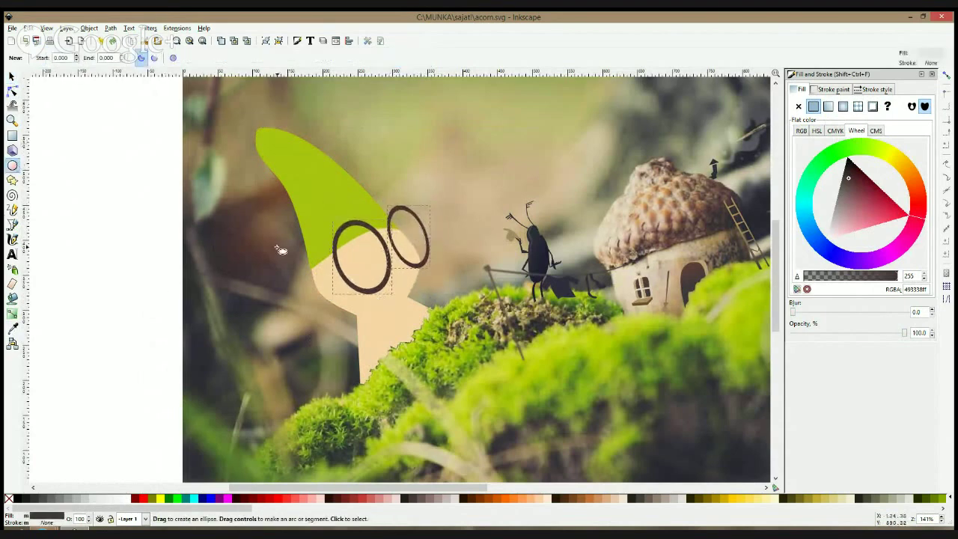
key(ctrl+z)
key(ctrl+z)
key(ctrl+z)
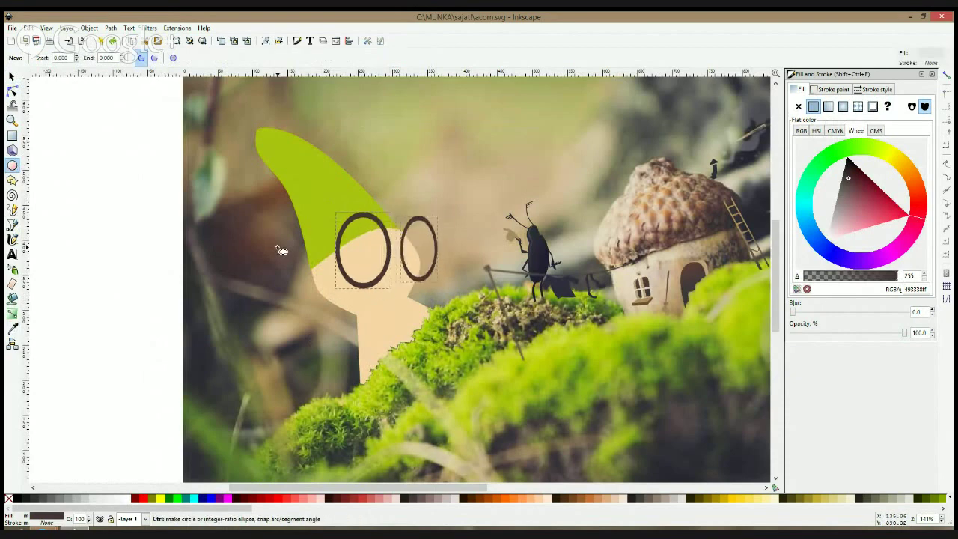
key(ctrl+shift+z)
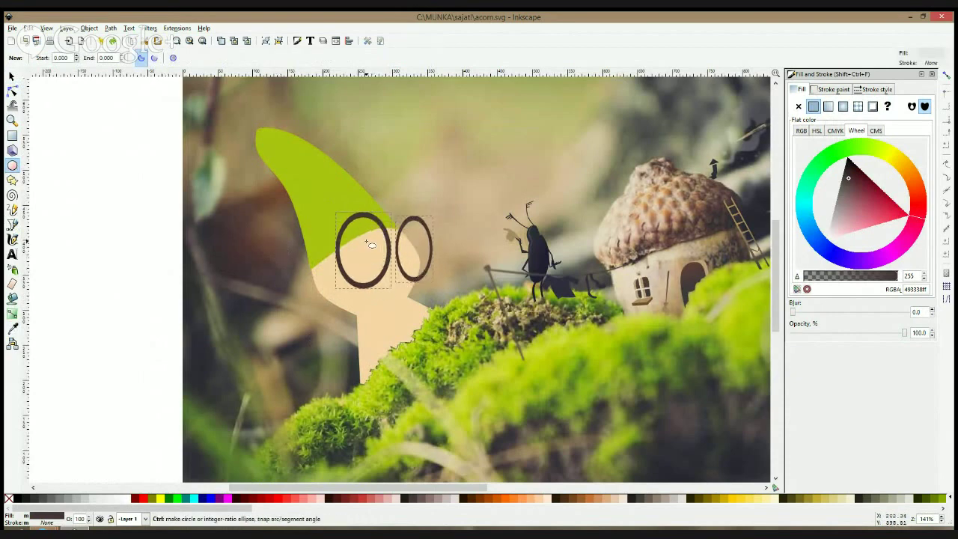
Draw a pupil ellipse about 21 by 33 px inside the left lens and fill it with the ring's dark brown
drag(365, 236, 380, 260)
click(12, 328)
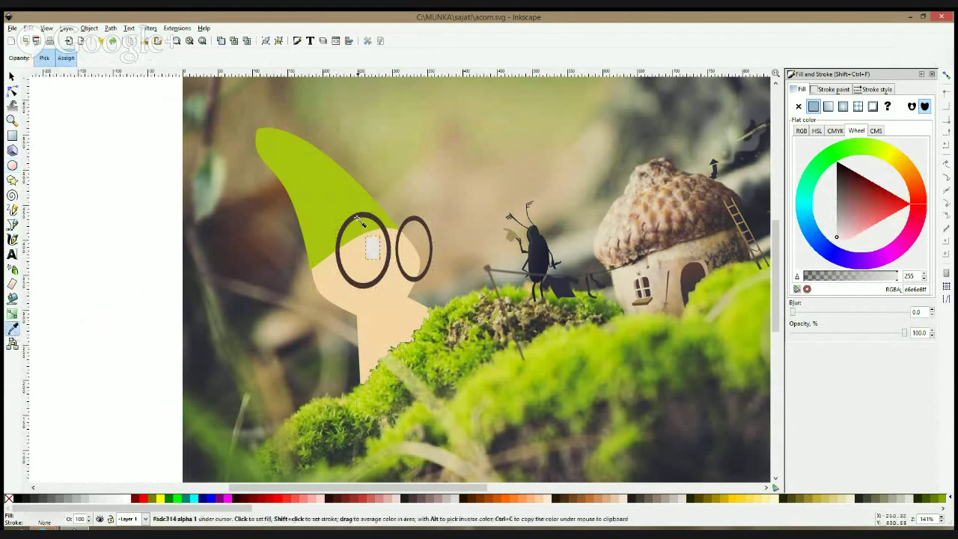
click(367, 217)
key(space)
Duplicate the pupil and place the copy inside the right lens
key(ctrl+d)
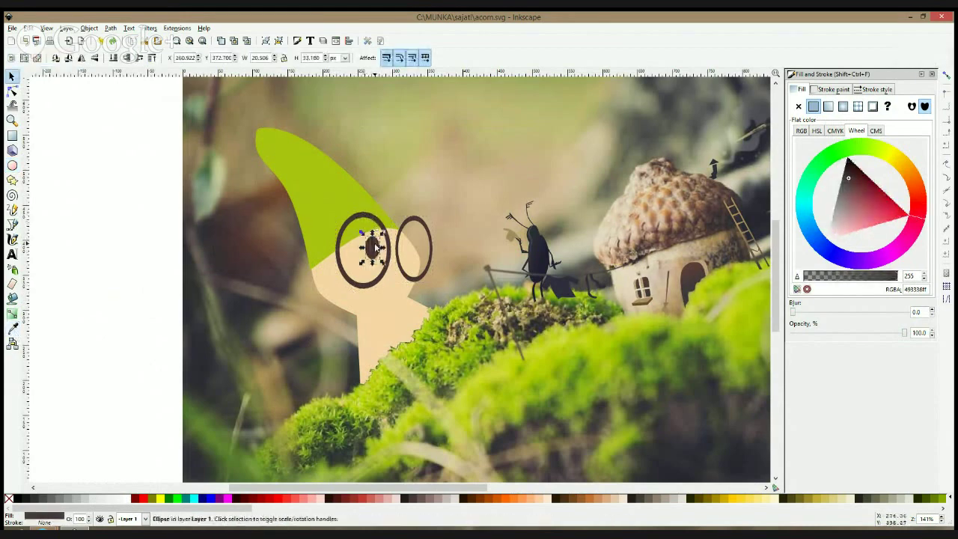
drag(377, 245, 423, 251)
click(423, 250)
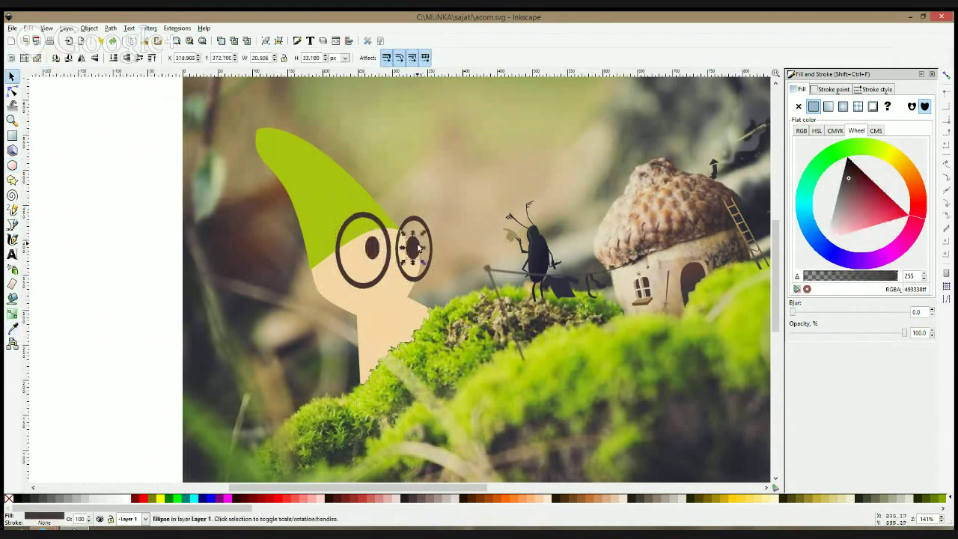
Shrink the right pupil to about 17 by 27 px and shift it slightly to the right within its lens
shift+click(375, 246)
shift+click(389, 239)
click(425, 233)
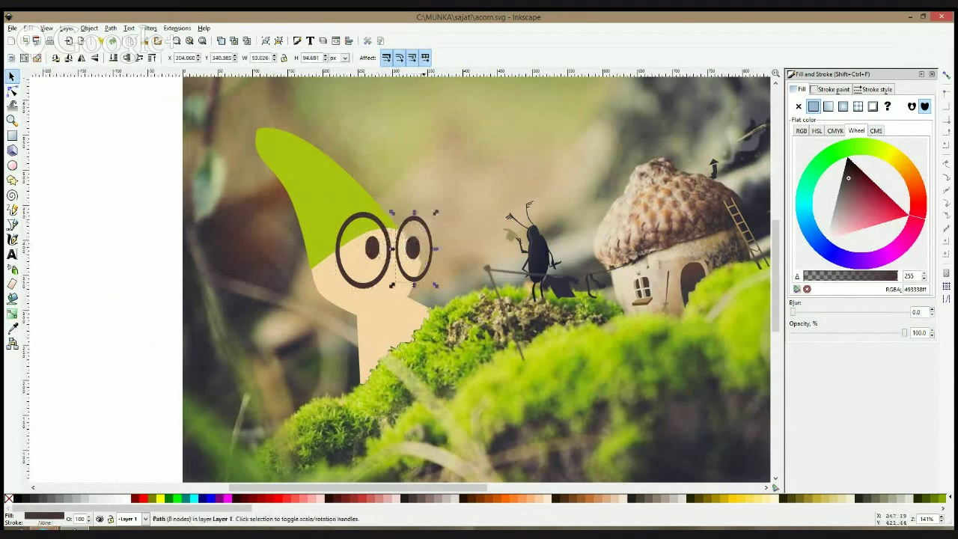
click(416, 242)
mouse_move(424, 233)
mouse_down()
mouse_move(411, 240)
mouse_move(421, 236)
mouse_move(423, 245)
mouse_up()
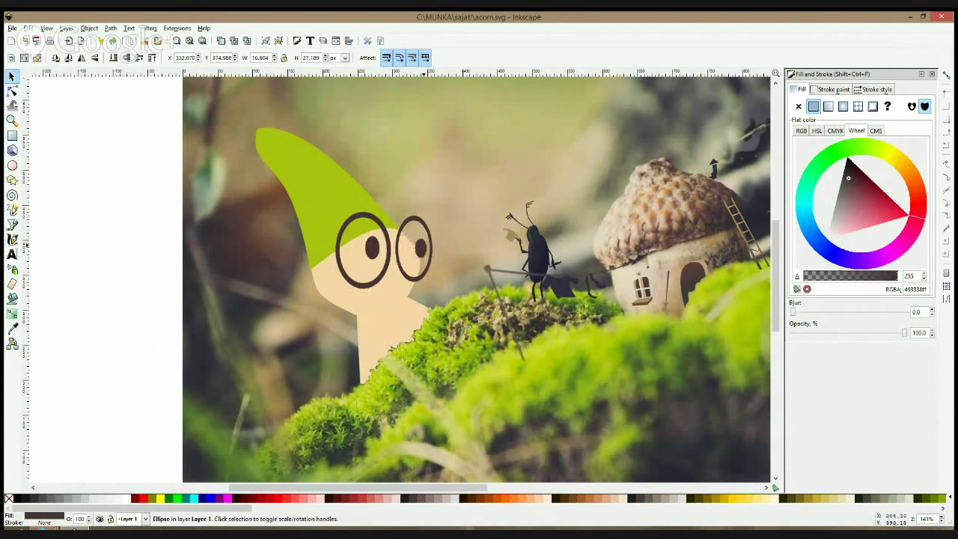
click(422, 249)
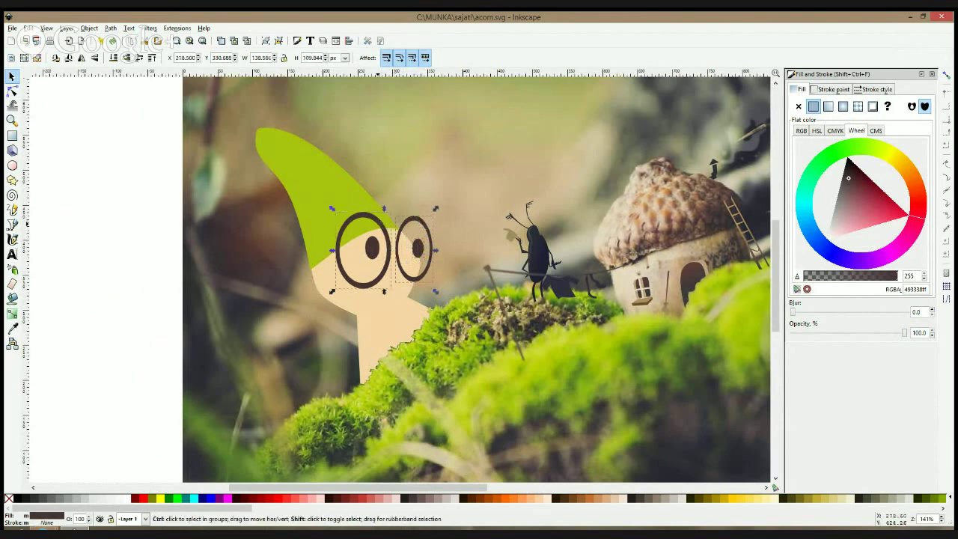
Rotate both rings and pupils together counterclockwise, scale them down slightly, and position them on the tilted face
click(380, 249)
drag(436, 208, 414, 235)
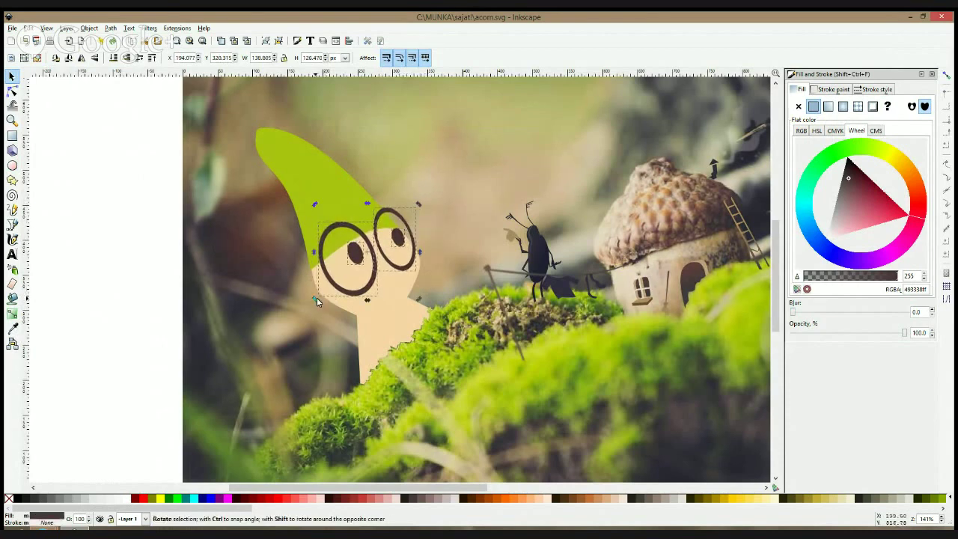
drag(315, 301, 319, 297)
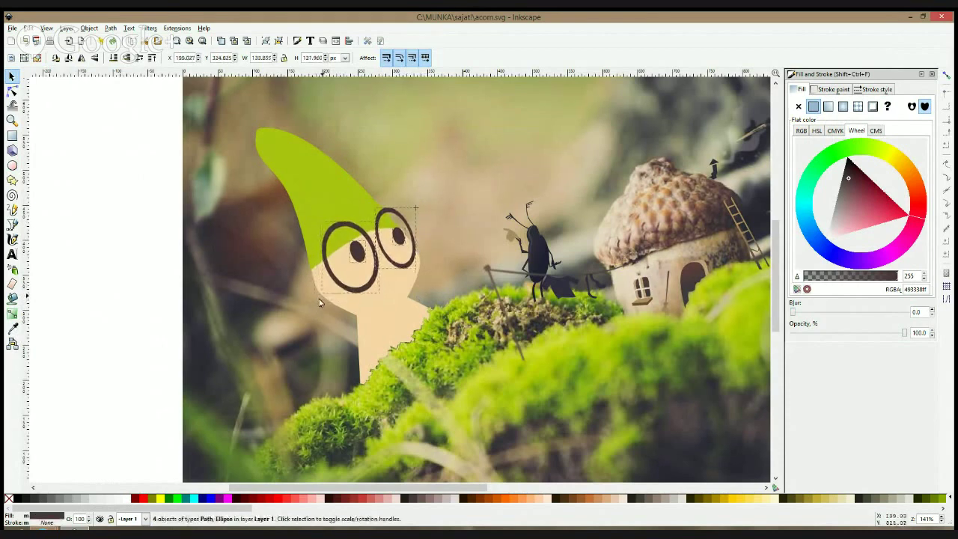
drag(413, 264, 412, 266)
click(419, 271)
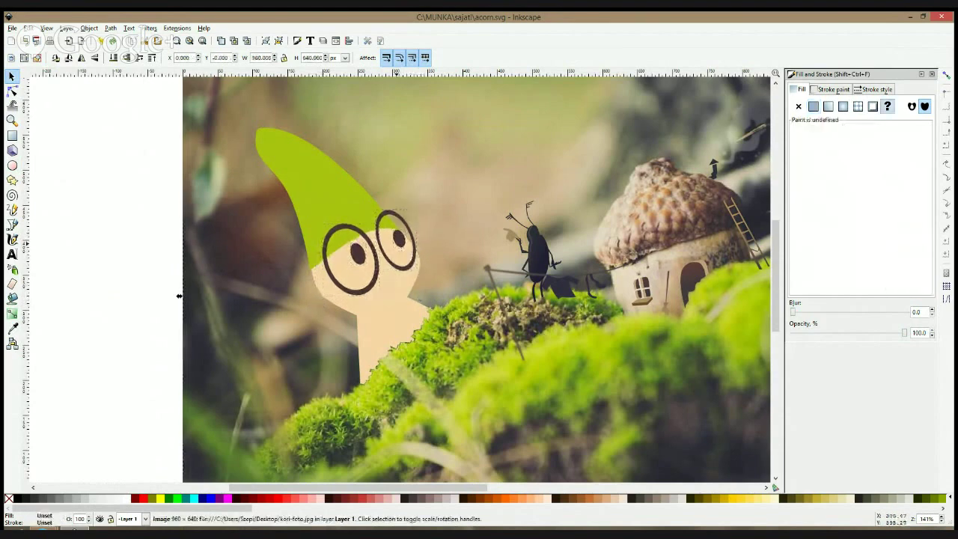
Move the right pupil slightly to the left inside its lens
click(397, 255)
click(396, 251)
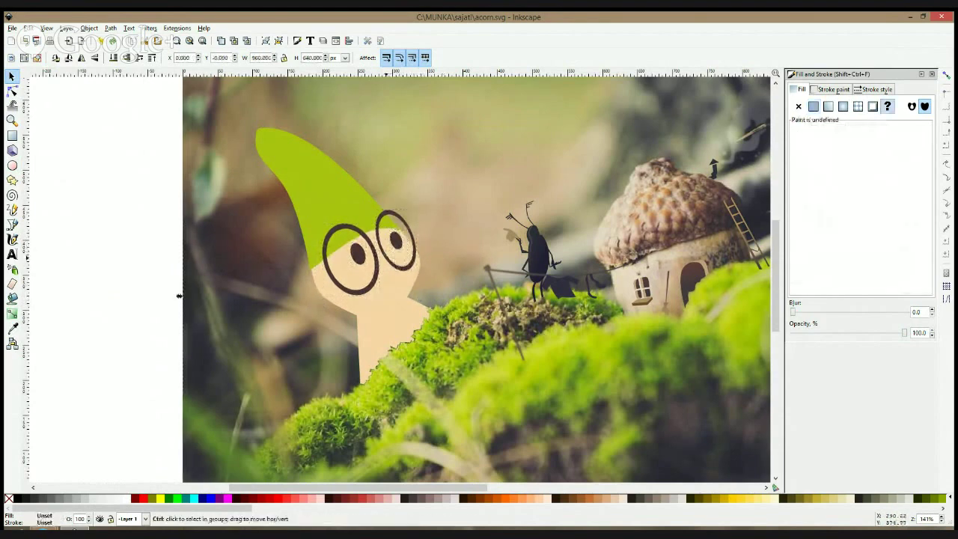
Draw a short dark brown bridge joining the two lens rings of the glasses
ctrl+scroll(393, 255, up, 3)
click(12, 224)
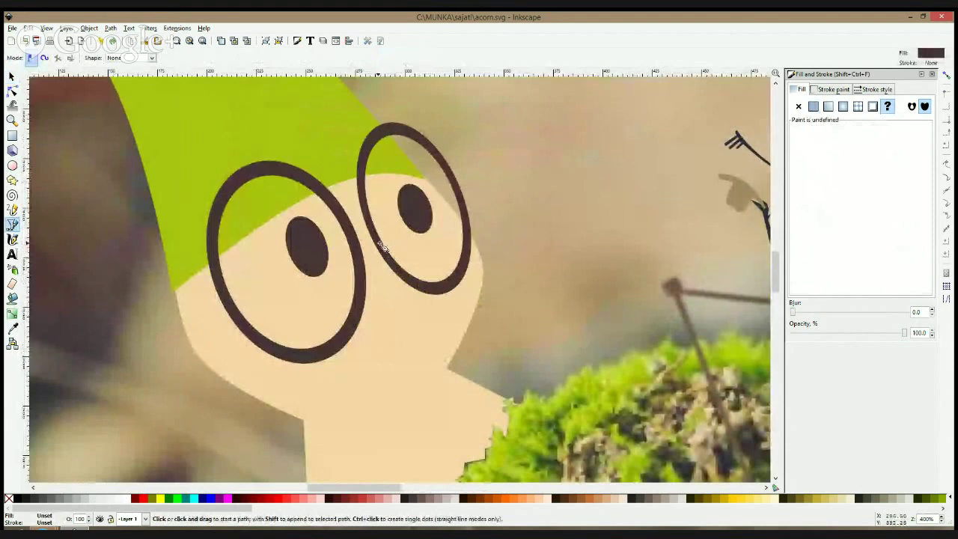
click(360, 230)
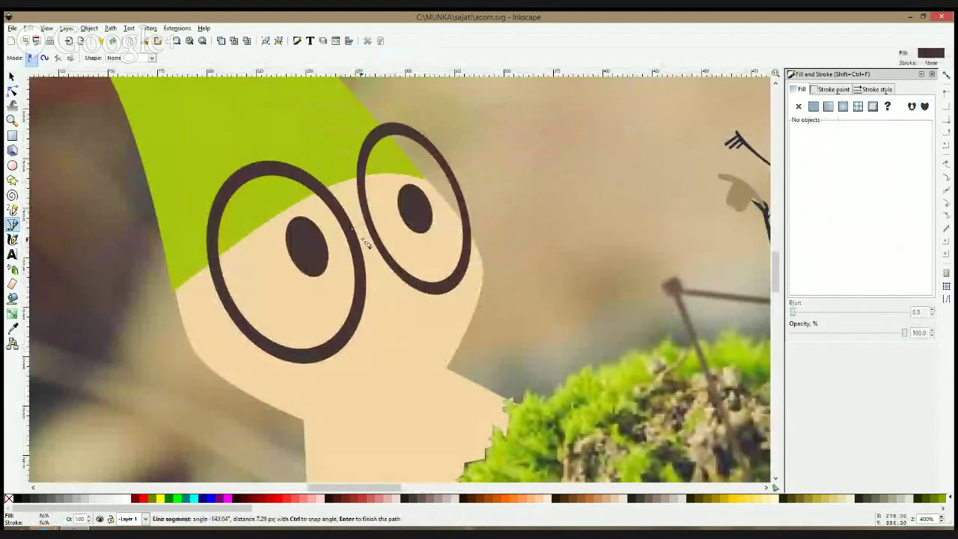
click(354, 228)
Draw a small four-sided nose just below the glasses bridge and fill it with the face's skin colour
click(357, 239)
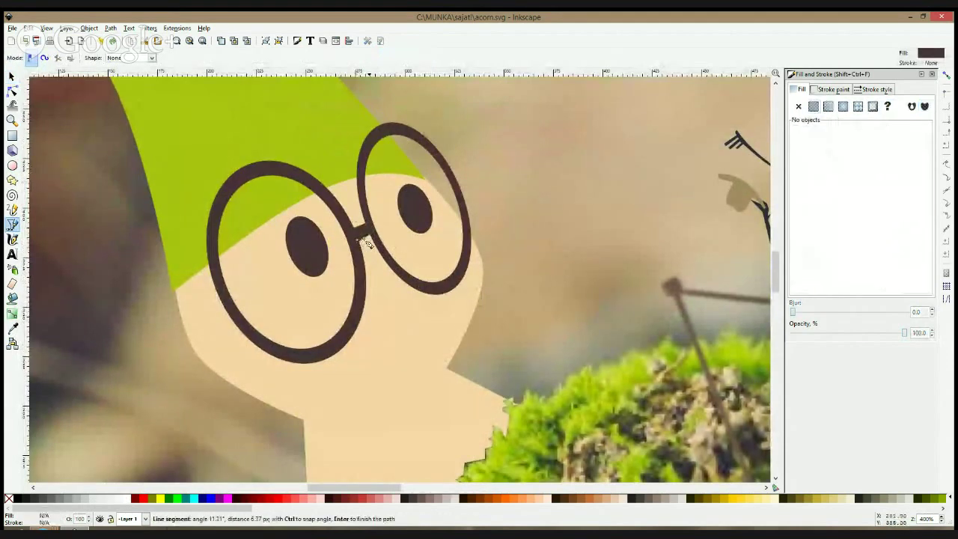
click(388, 228)
click(402, 244)
click(374, 267)
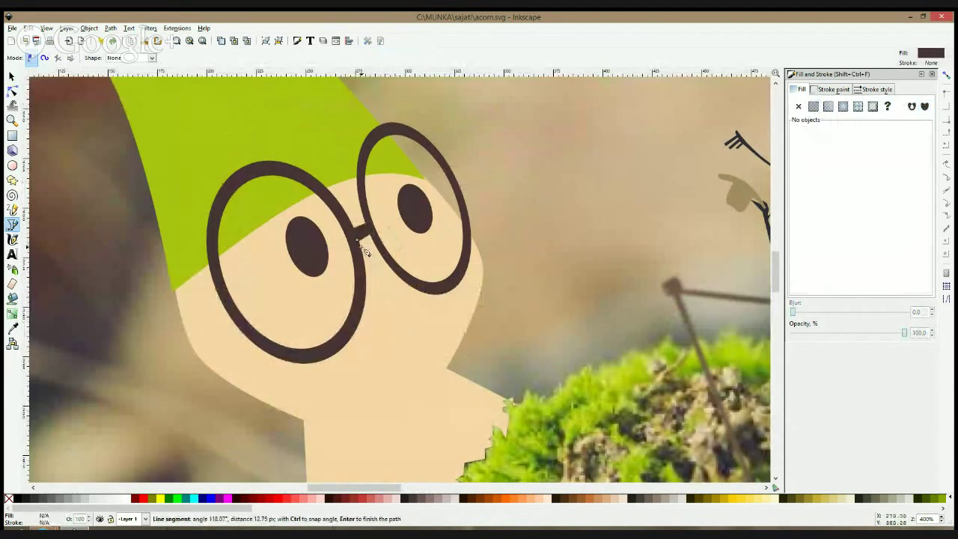
click(360, 244)
click(12, 327)
click(216, 332)
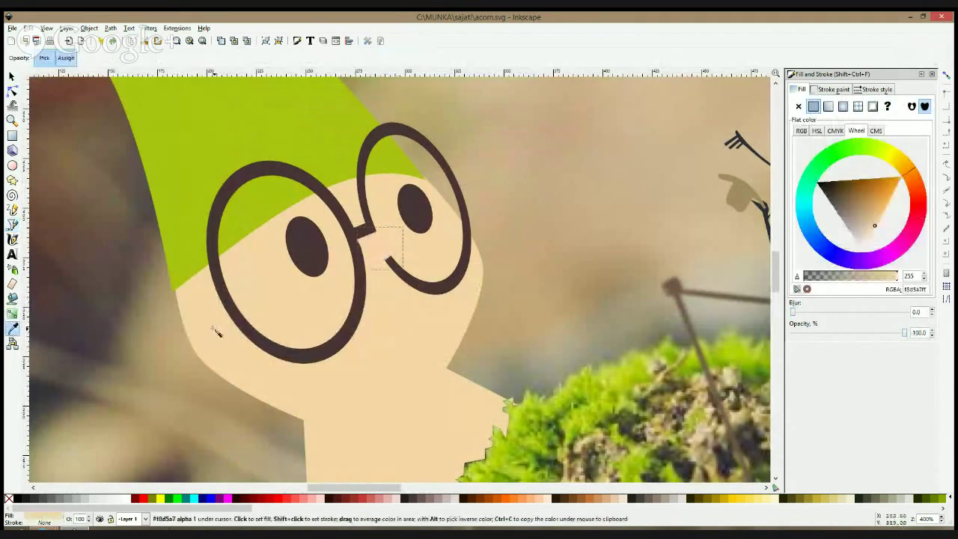
Round the outer end of the nose by smoothing its outer nodes, and shift the nose slightly into place
click(12, 90)
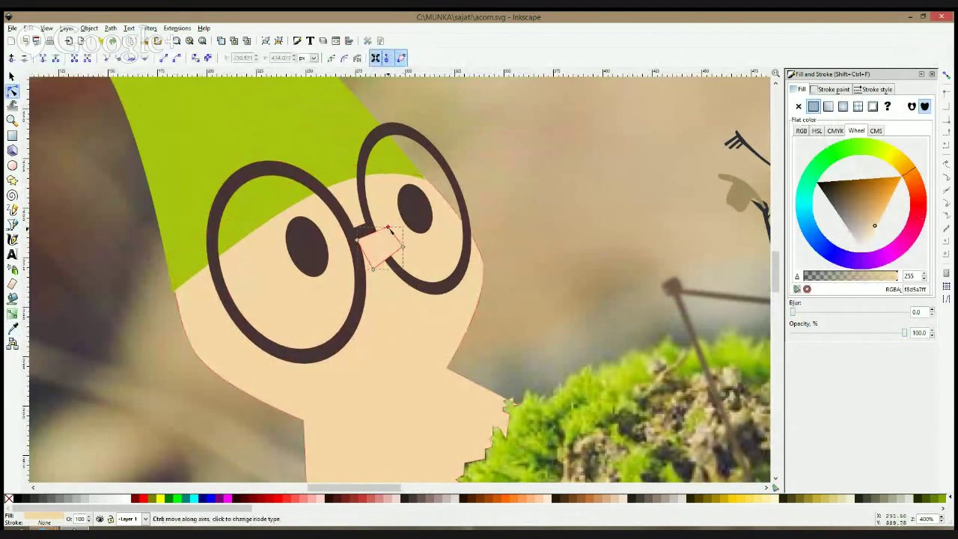
drag(389, 227, 398, 213)
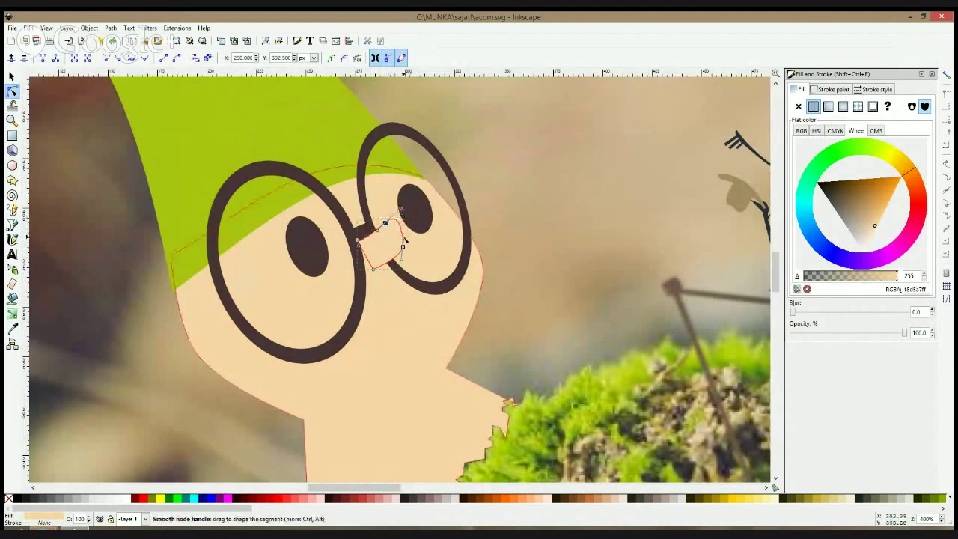
key(s)
drag(380, 254, 383, 252)
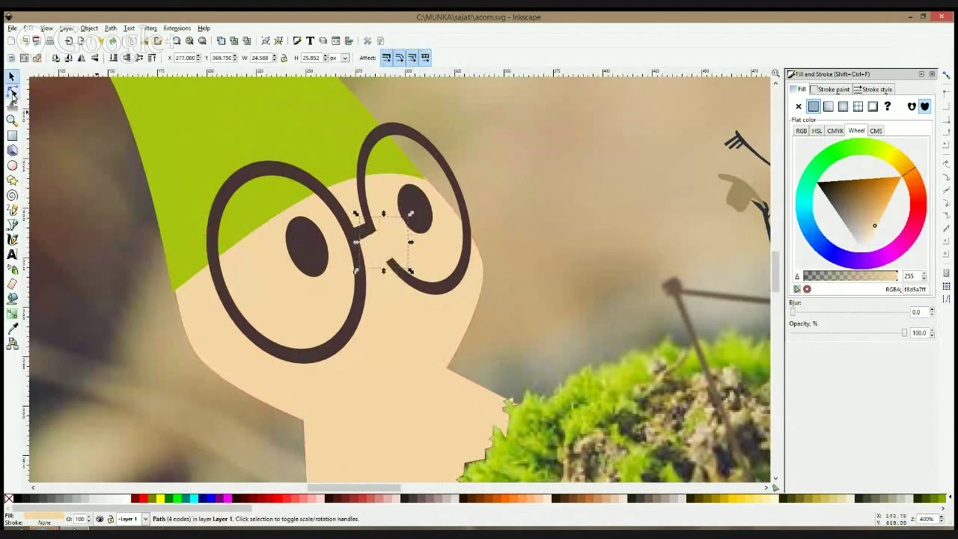
click(12, 91)
Fill the nose with pink #FFAAAA at the tip, fading through a linear gradient into the face's skin colour #f8d5a7
click(318, 498)
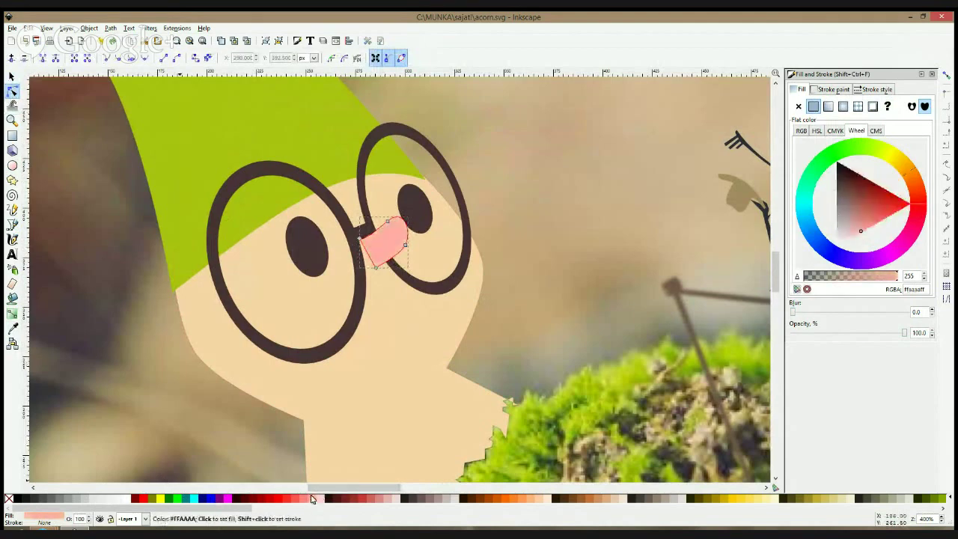
click(12, 316)
drag(392, 240, 372, 260)
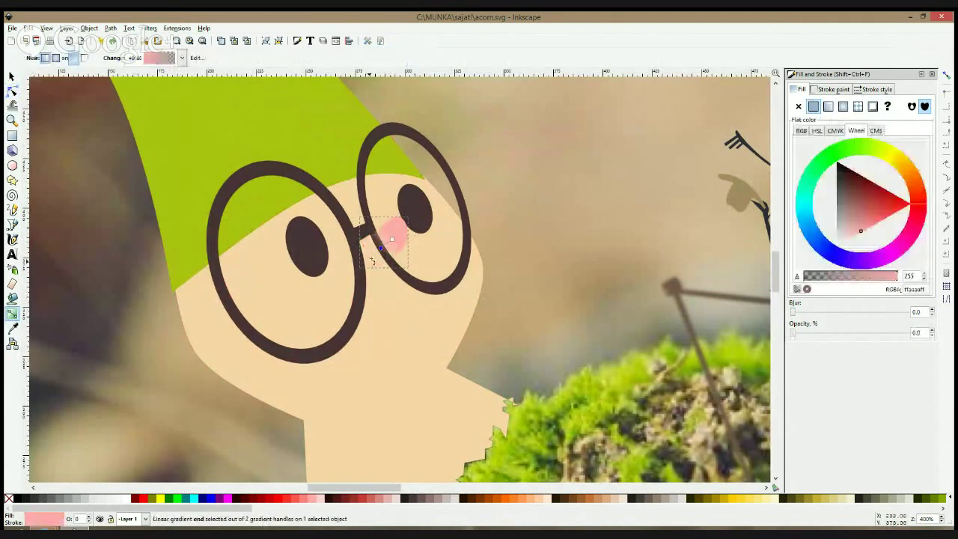
click(12, 327)
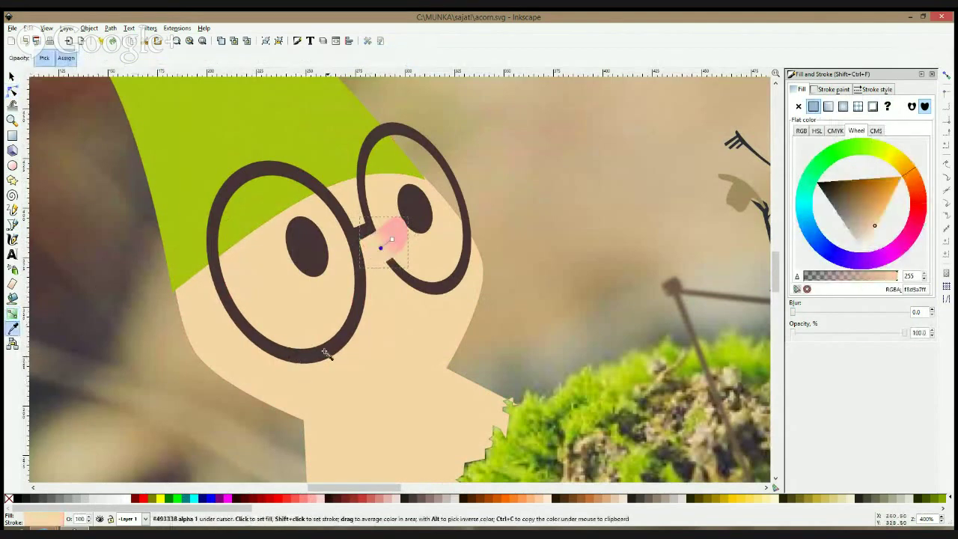
In outline view, move the nose's inner upper corner to the bridge's lower edge and straighten its upper contour, then restore normal view
click(12, 90)
scroll(330, 245, up, 1)
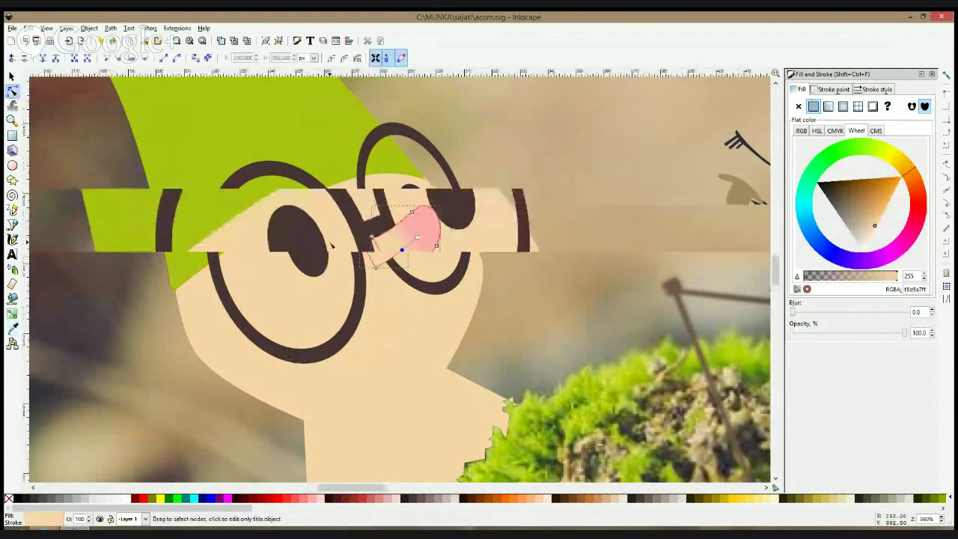
key(s)
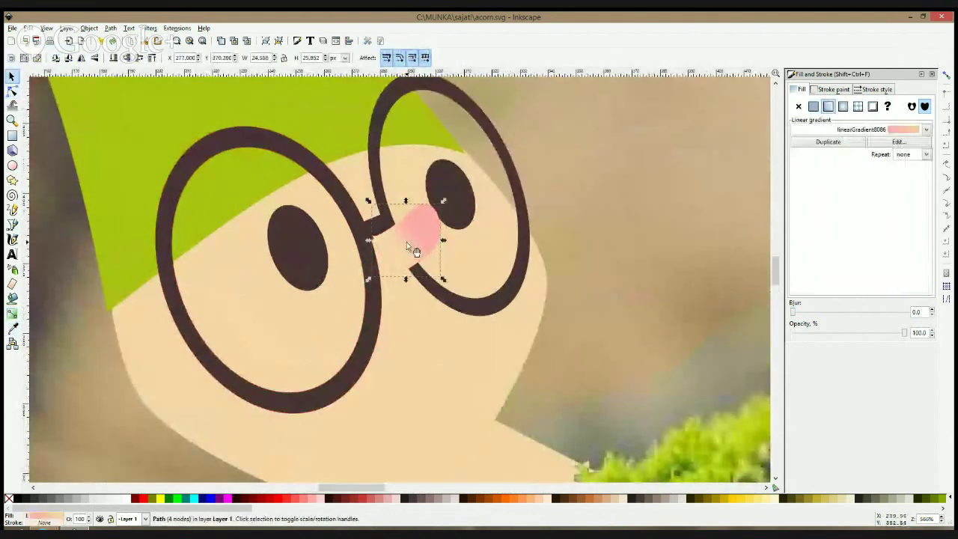
key(ctrl+KP_5)
scroll(406, 241, up, 4)
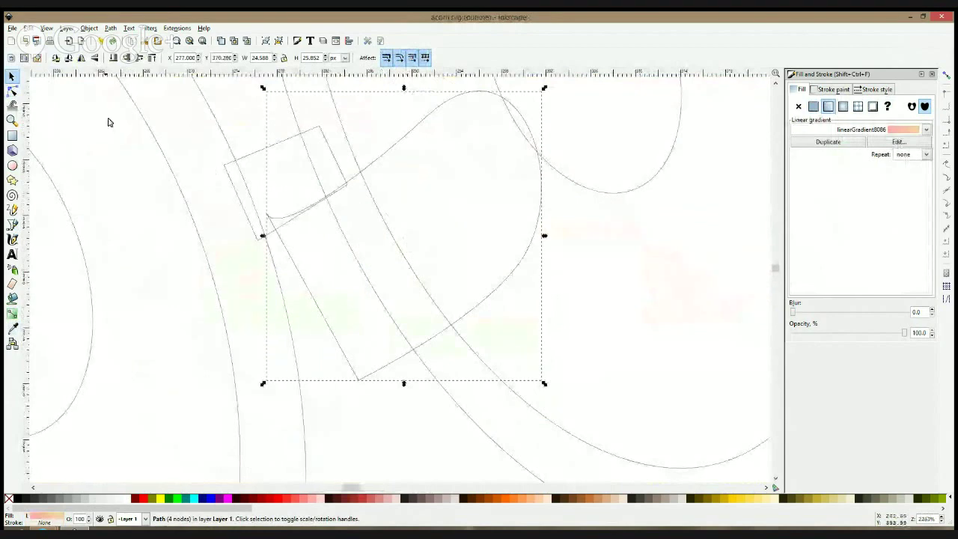
click(13, 90)
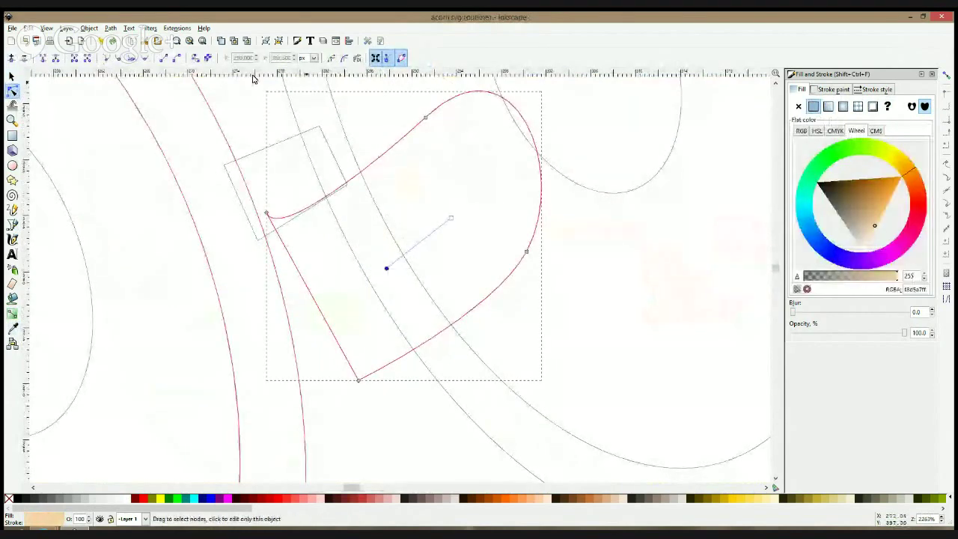
drag(267, 214, 285, 241)
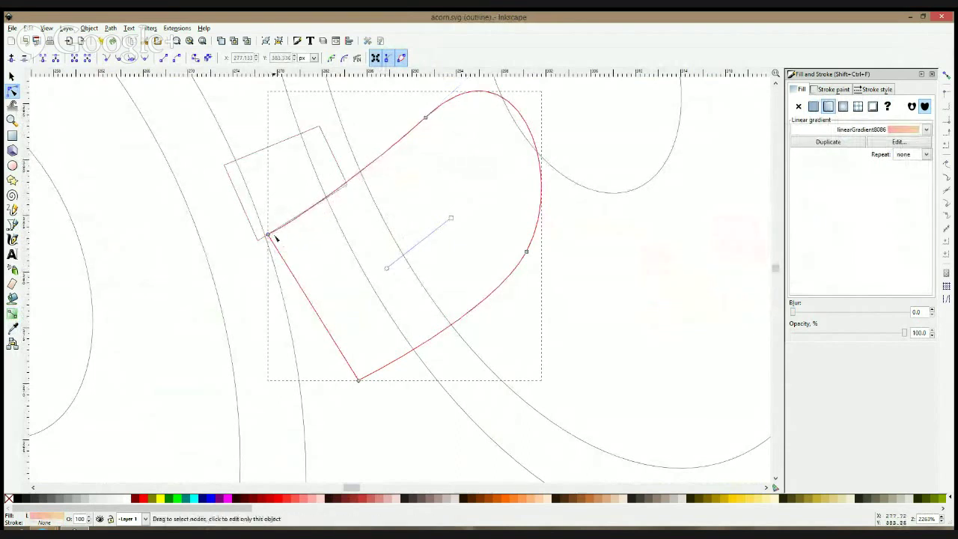
click(267, 236)
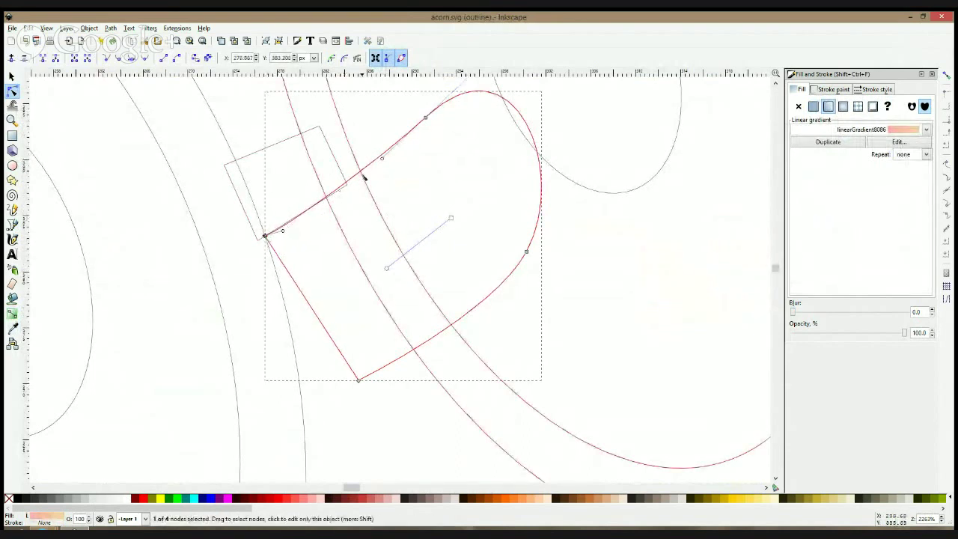
key(s)
drag(366, 171, 365, 167)
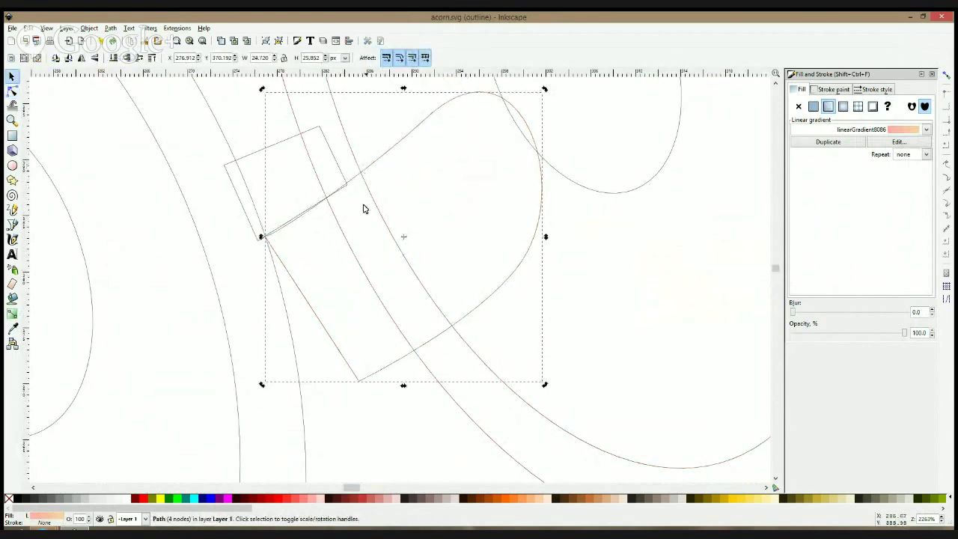
scroll(390, 255, down, 4)
key(ctrl+KP_5)
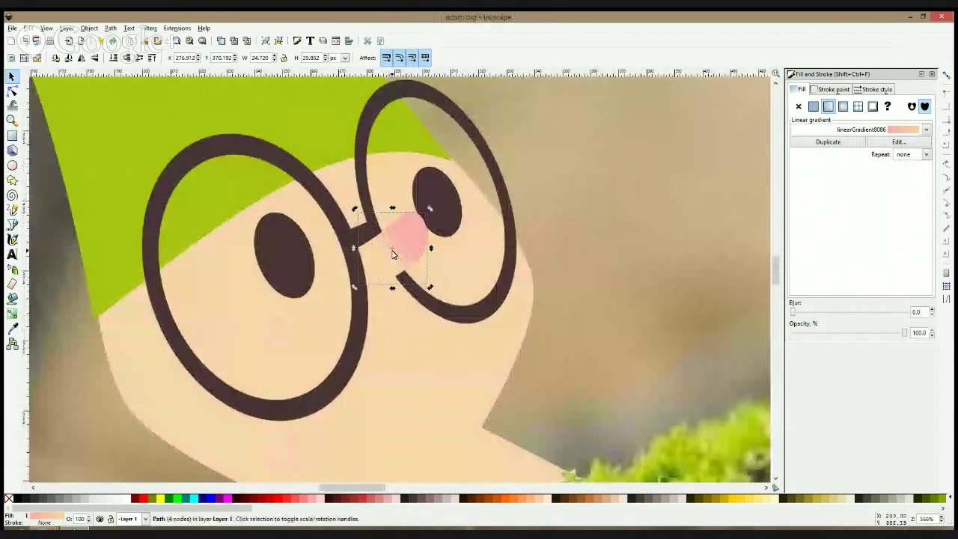
Draw a circle below the right lens and fill it with the glasses' dark brown #493338
scroll(393, 255, down, 4)
click(506, 188)
scroll(419, 281, up, 3)
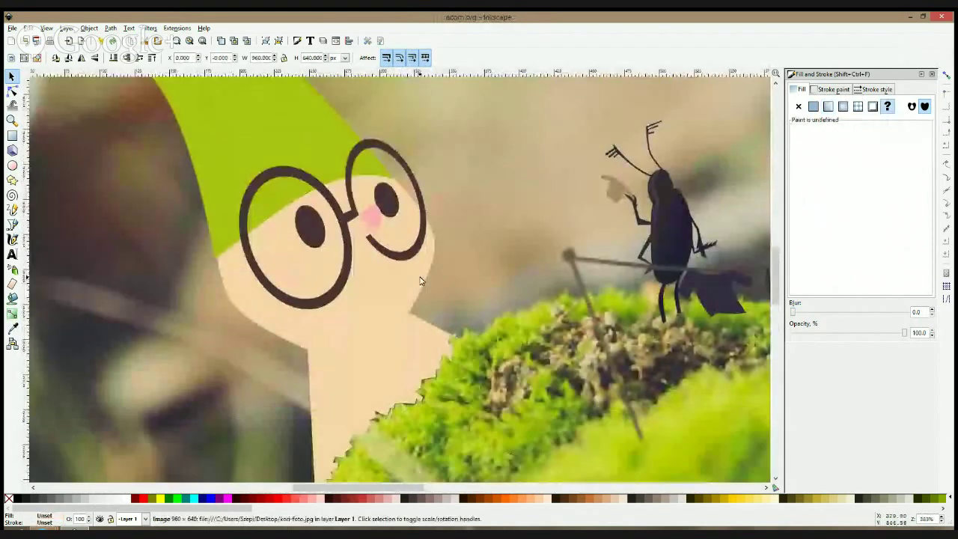
click(12, 165)
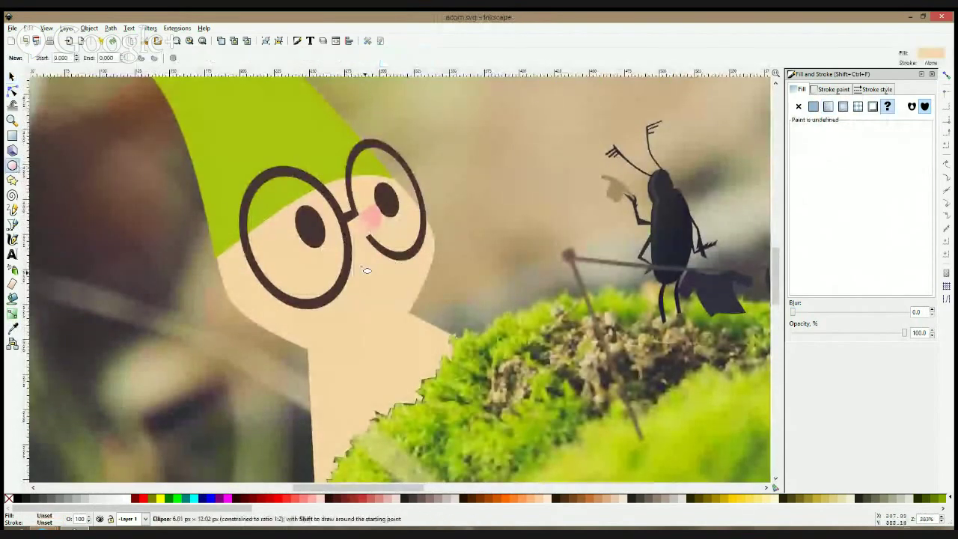
drag(356, 257, 406, 307)
click(12, 328)
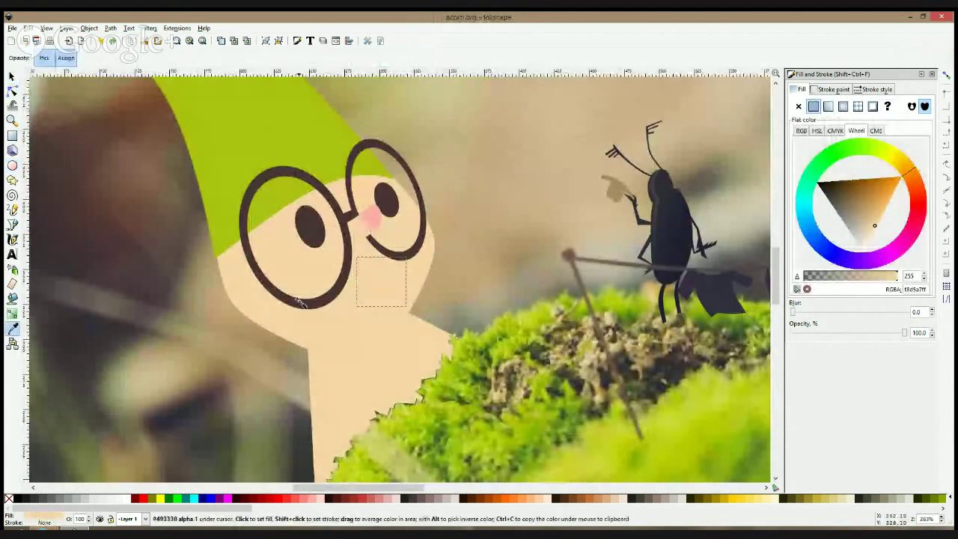
click(300, 307)
Draw a rectangle of about 60 by 42 px over the circle's upper half and subtract it from the circle
click(12, 136)
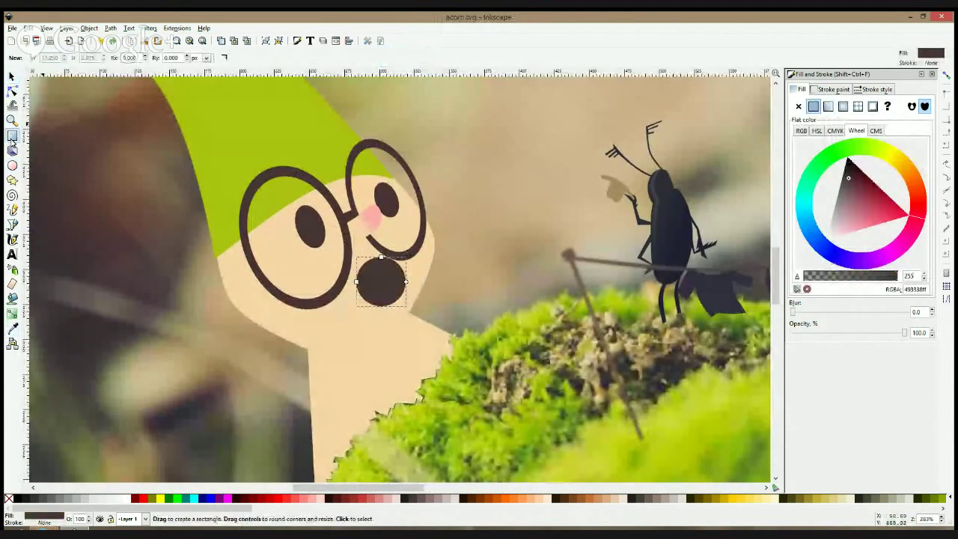
drag(335, 226, 418, 285)
click(402, 294)
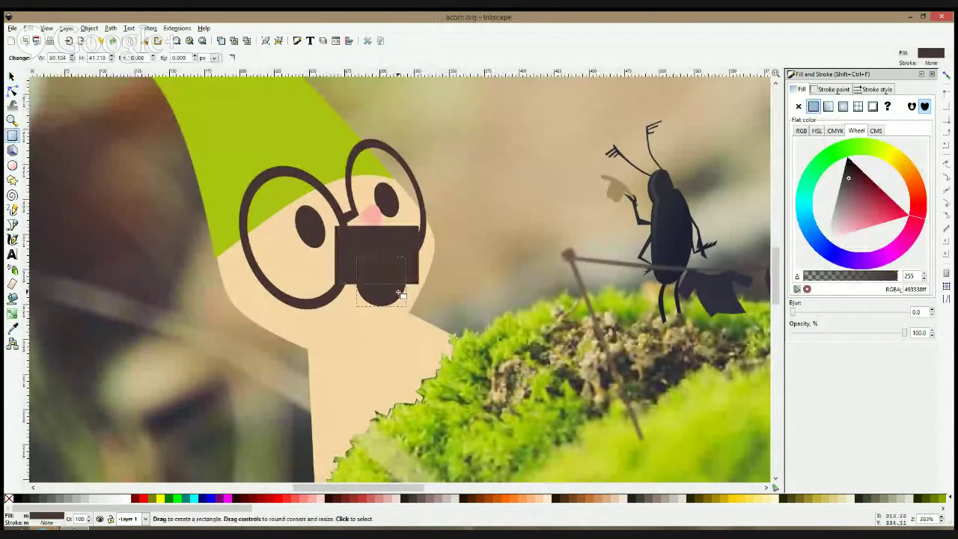
key(ctrl+minus)
Shrink the half-circle, tilt it to match the face, and position it below the nose as a smiling mouth
key(F1)
click(398, 293)
drag(408, 285, 385, 279)
key(ctrl+z)
click(385, 295)
click(387, 270)
key(r)
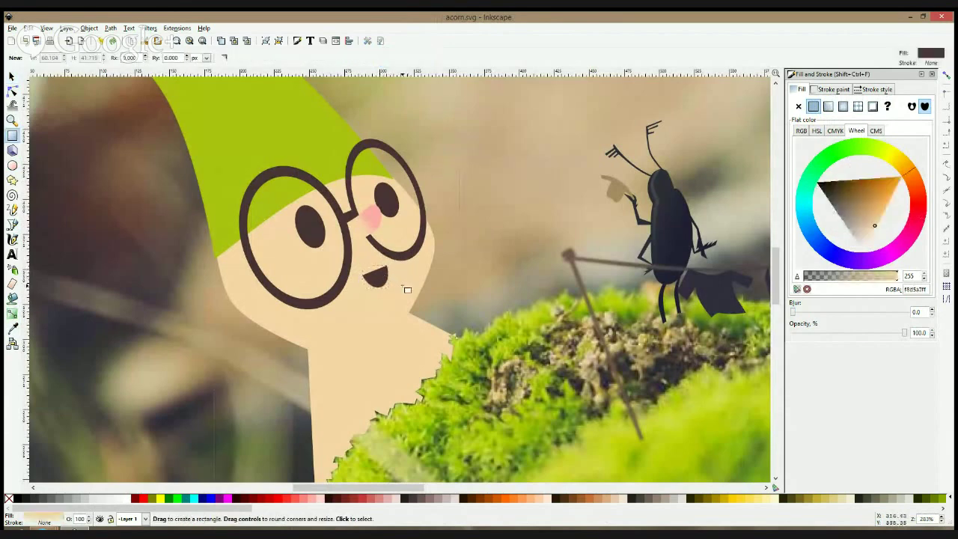
Draw a pointed ear extending outward from the face below the hat brim and fill it with the skin colour
click(10, 224)
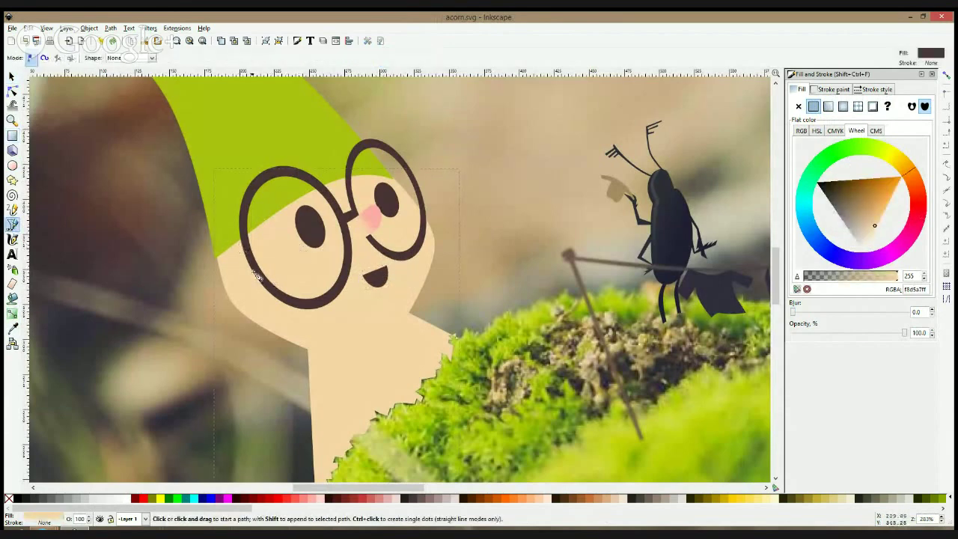
click(237, 270)
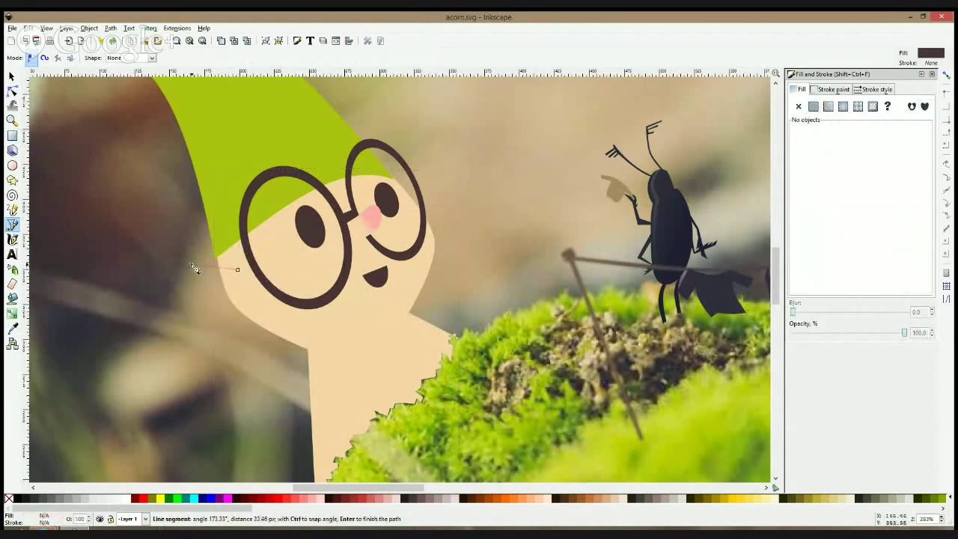
click(130, 219)
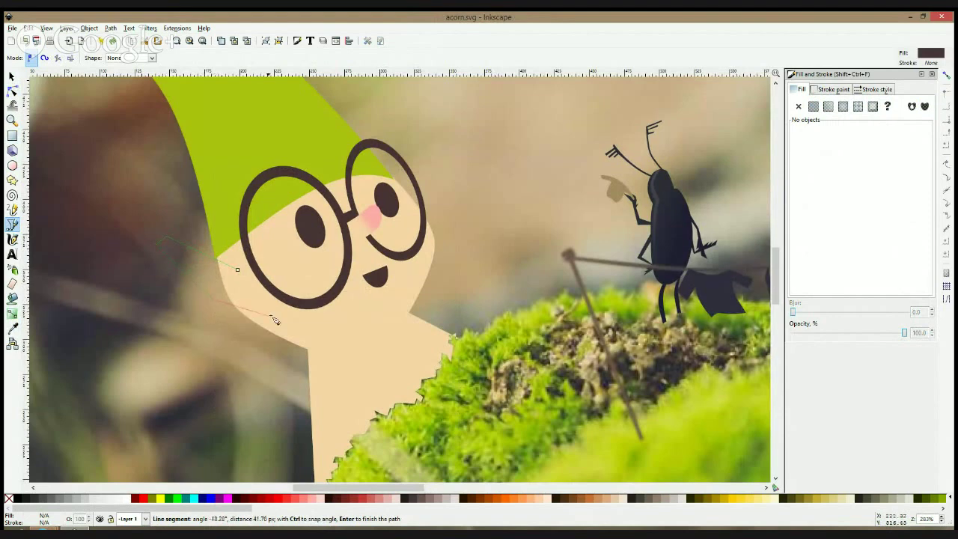
click(255, 323)
click(238, 269)
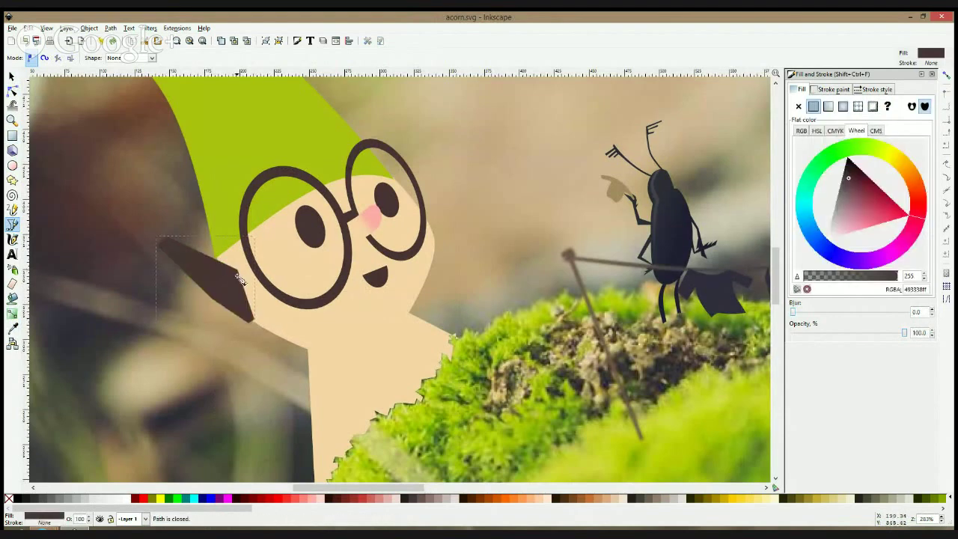
click(13, 330)
click(307, 328)
Apply the nose's pink-to-skin linear gradient to the ear, with pink at the tip and skin colour at the face
click(12, 90)
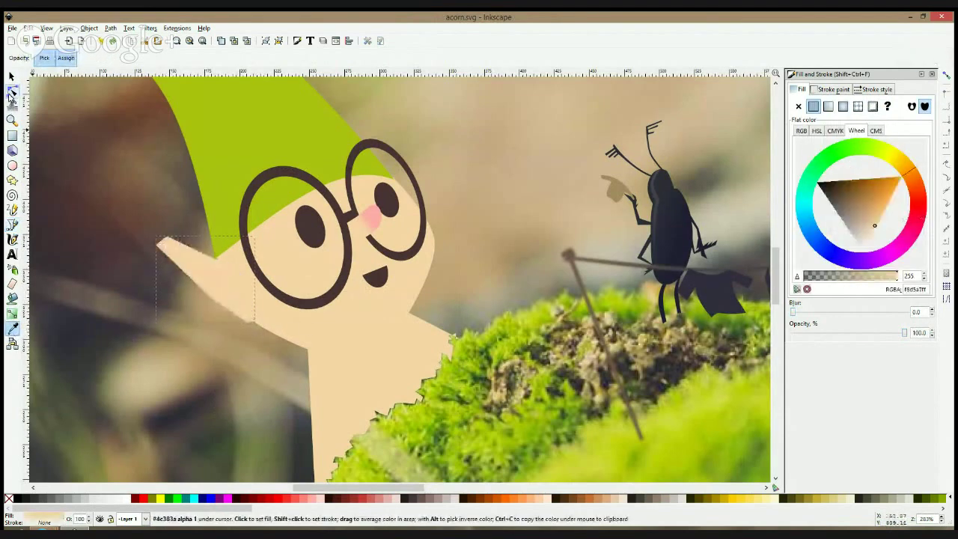
click(12, 315)
click(183, 58)
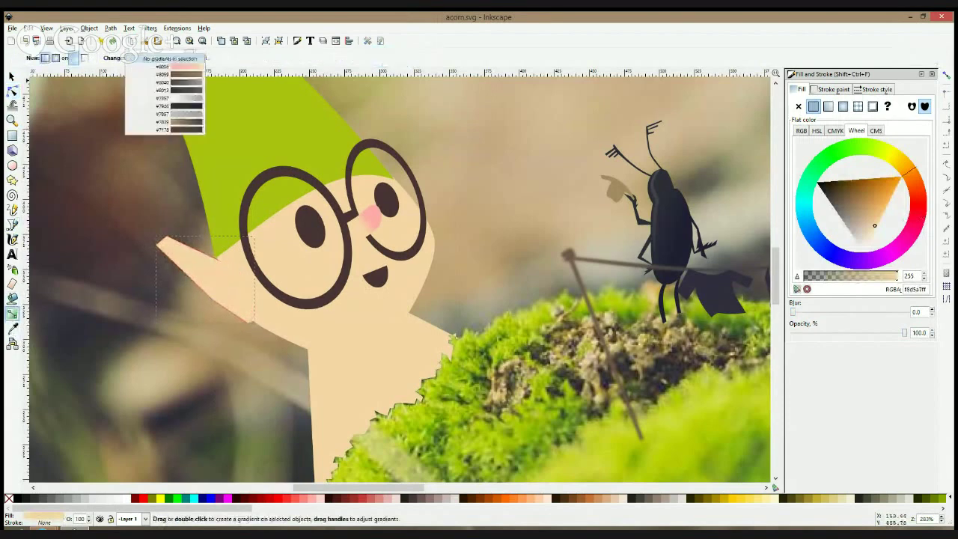
click(188, 87)
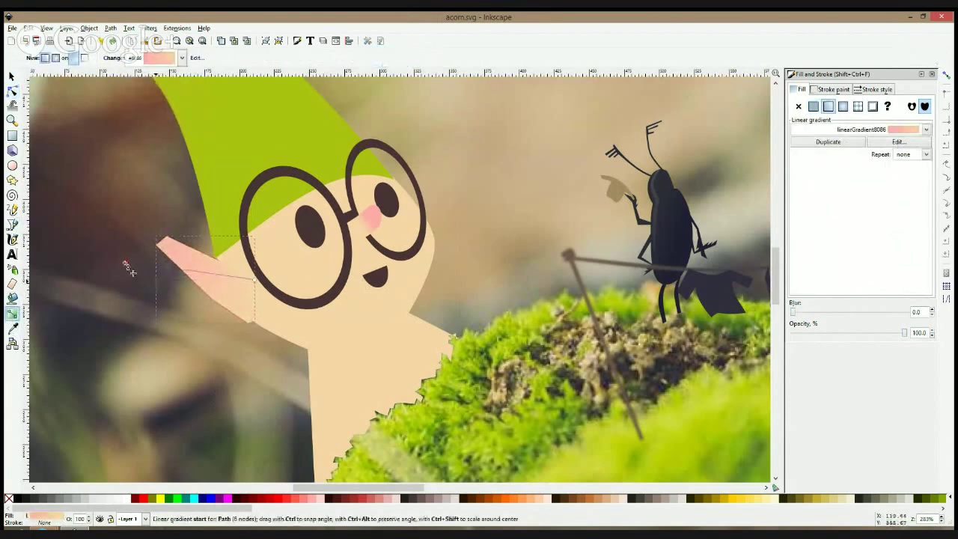
Round the ear's tip and curve its lower edge so it merges smoothly into the face
key(s)
click(12, 90)
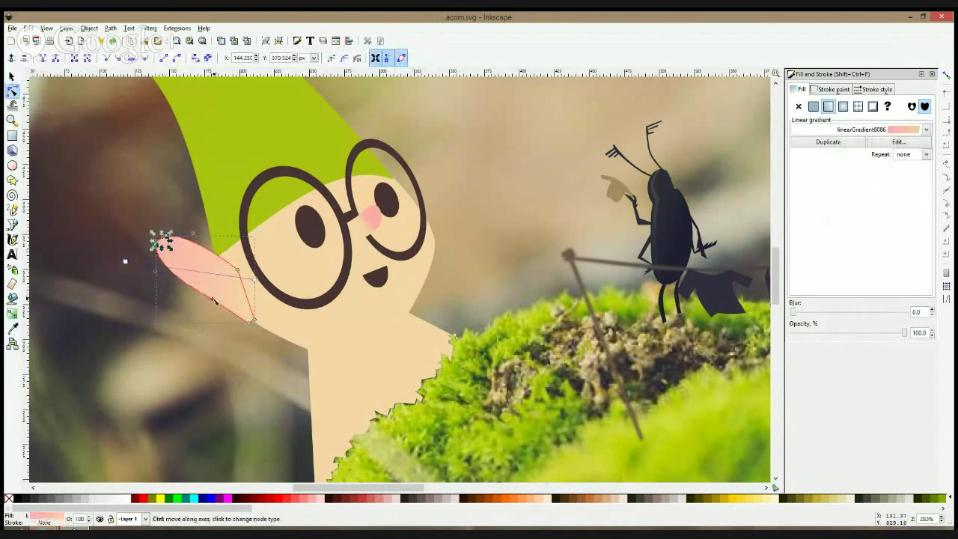
drag(210, 299, 251, 323)
ctrl+click(250, 323)
key(F1)
click(234, 327)
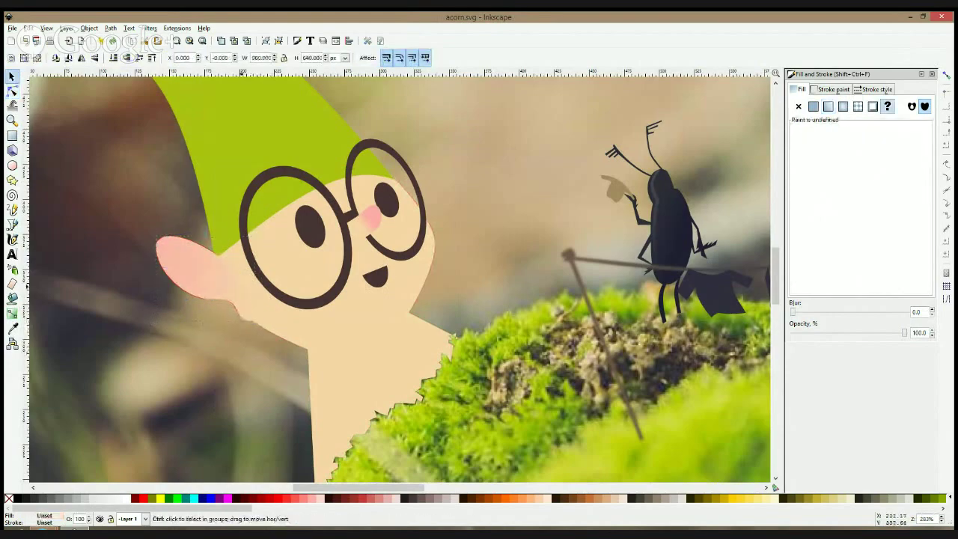
scroll(241, 287, down, 3)
scroll(288, 298, up, 2)
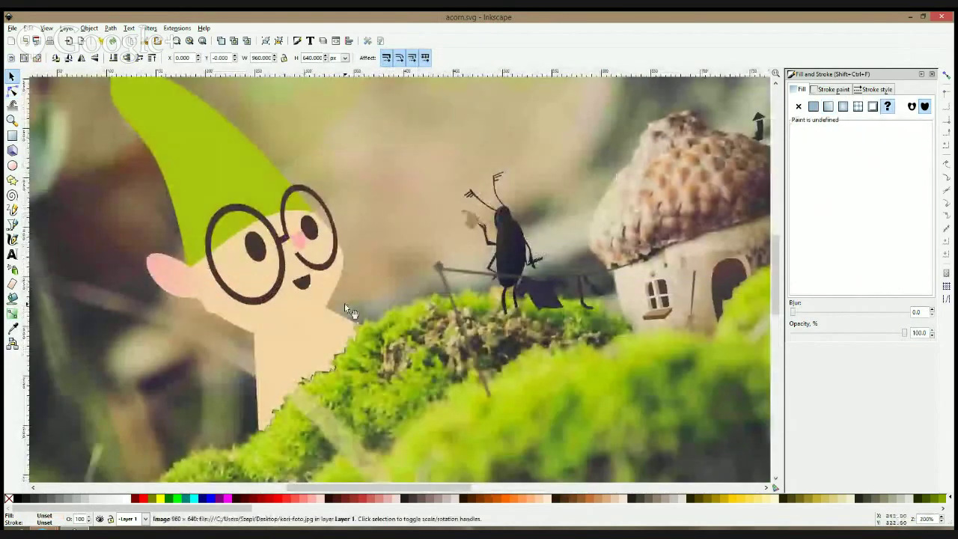
Reshape the ear-side edge of the gnome's neck so it curves inward under the chin and flows out into the shoulder
click(328, 290)
click(12, 91)
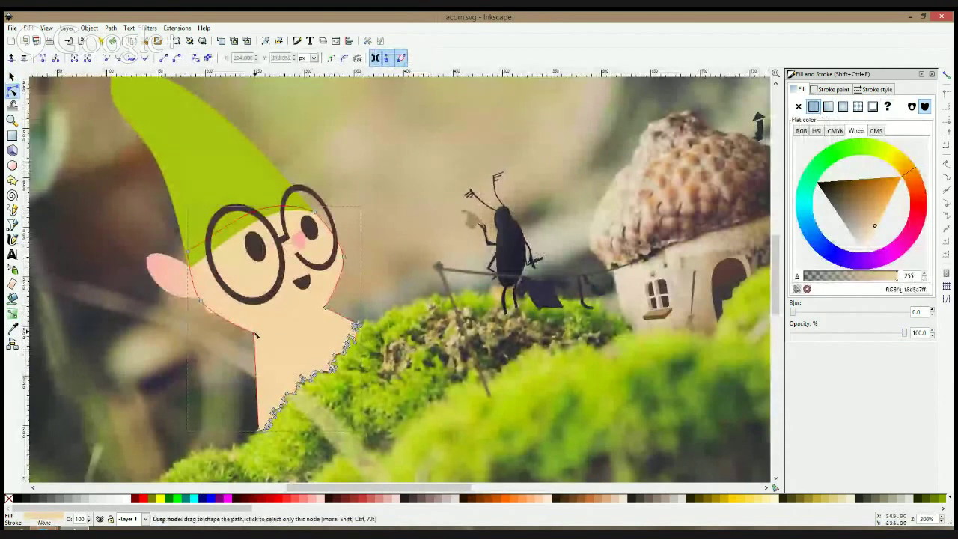
mouse_move(255, 335)
mouse_down()
mouse_move(276, 343)
mouse_move(260, 330)
mouse_up()
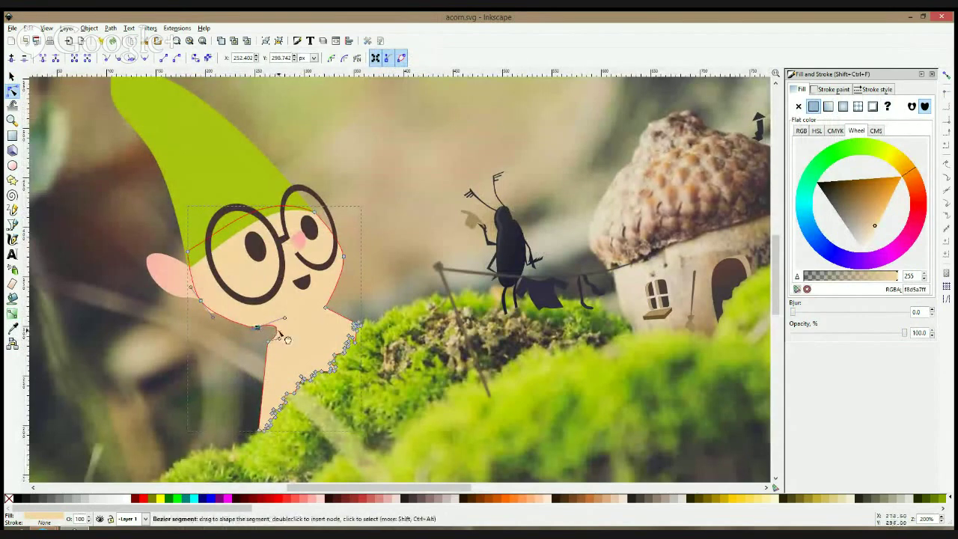
drag(268, 342, 270, 353)
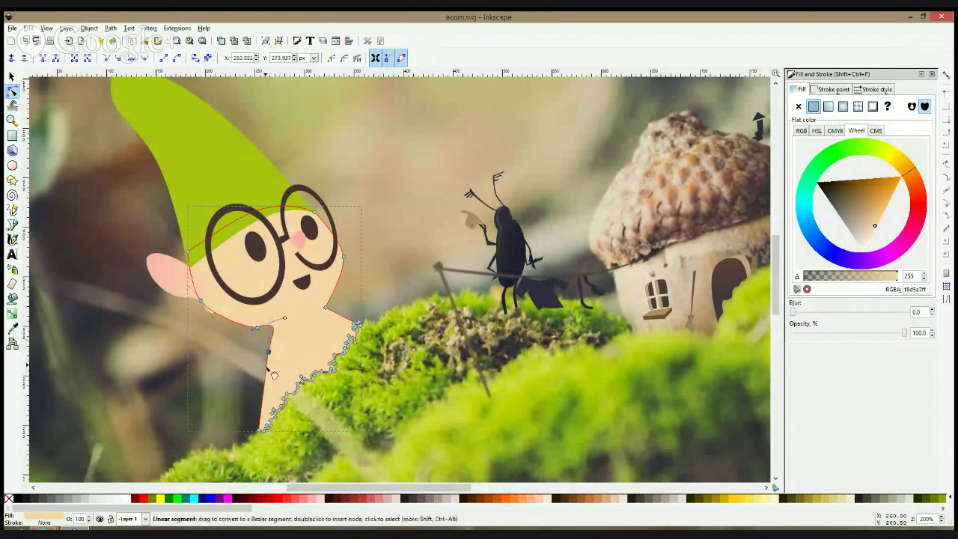
Narrow the opposite side of the neck into a smooth curve below the mouth and refine the jaw's underside curve
click(326, 308)
double_click(332, 312)
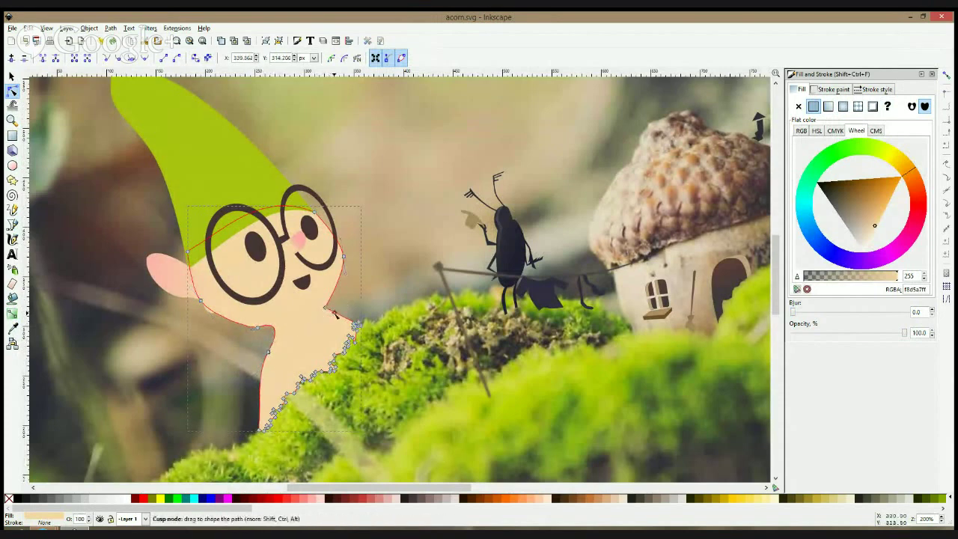
drag(331, 312, 296, 341)
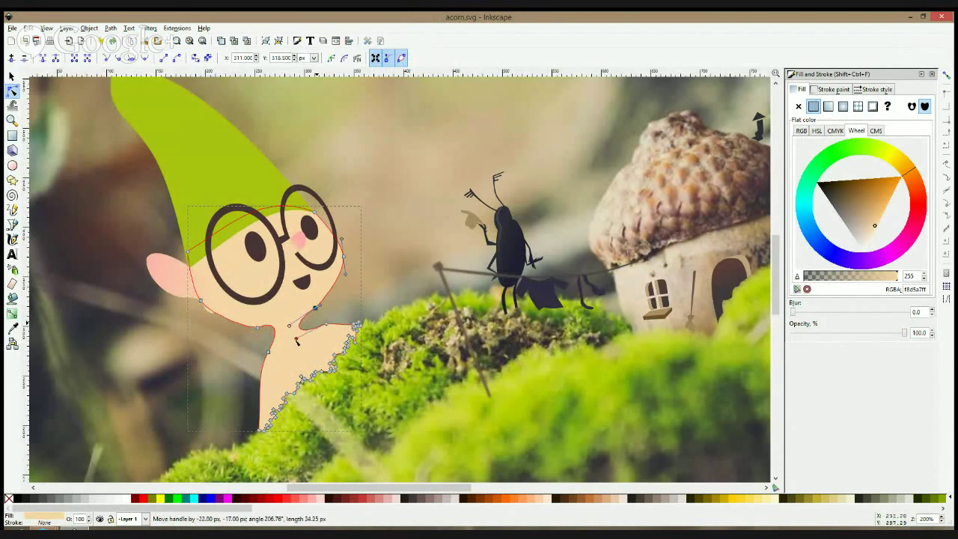
click(259, 328)
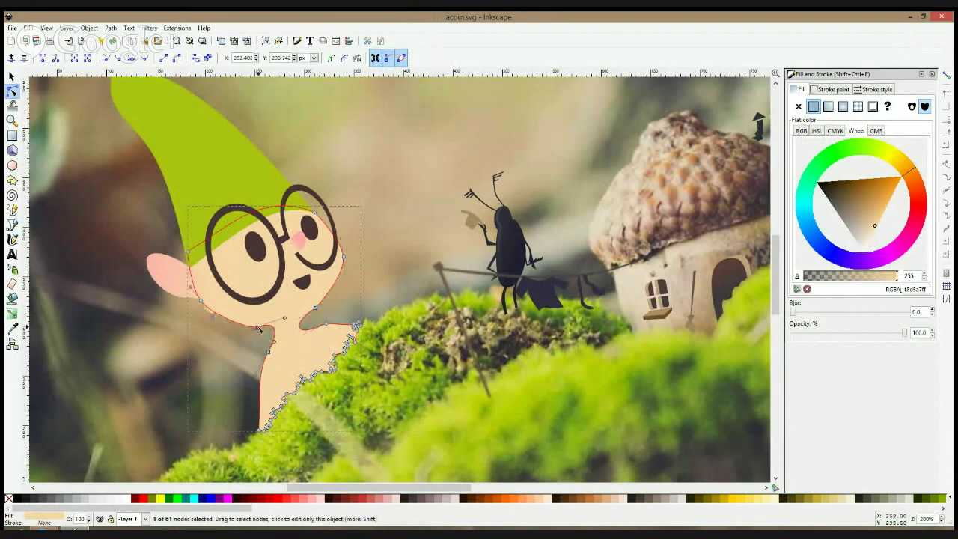
ctrl+click(258, 328)
ctrl+click(259, 327)
drag(264, 334, 290, 324)
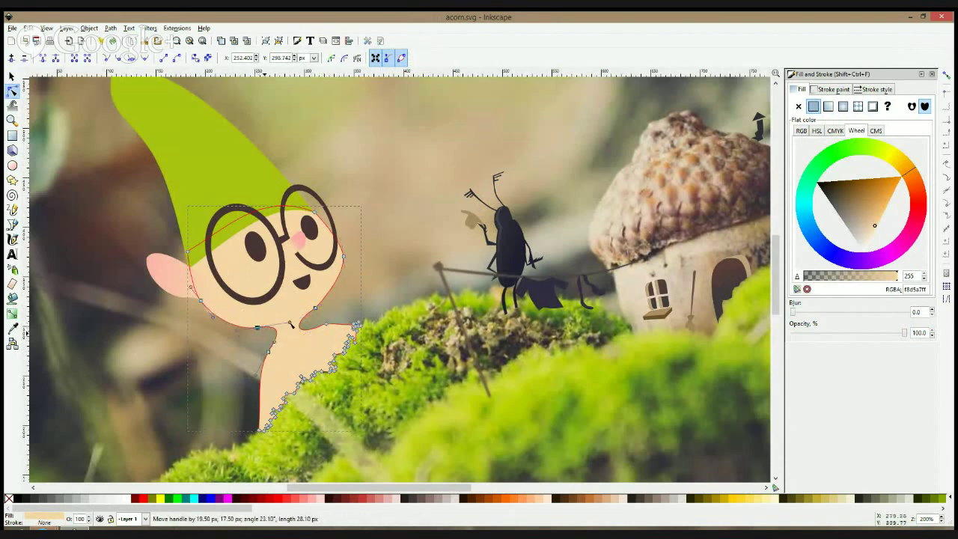
key(s)
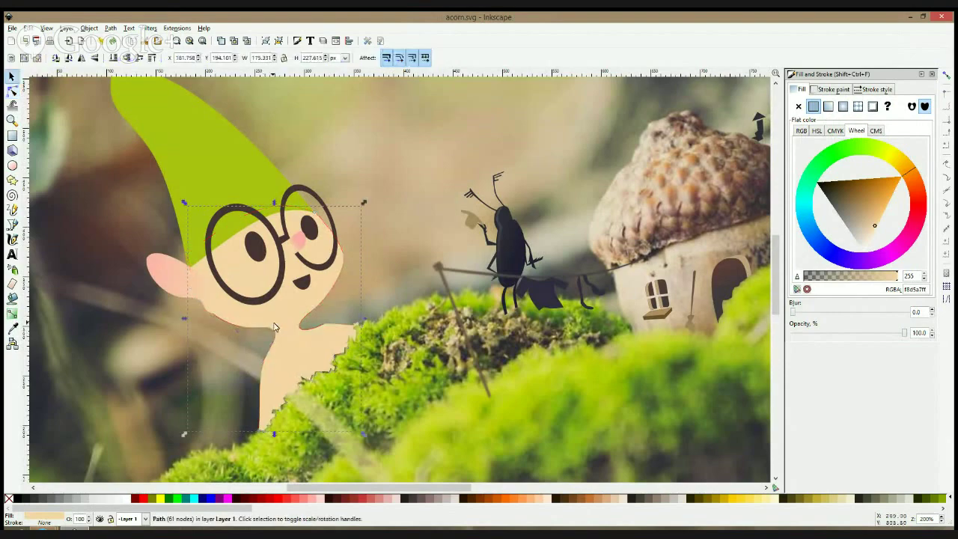
Add a node to the body outline where the neck meets the outer shoulder and adjust the curve there
click(167, 288)
click(200, 346)
scroll(349, 294, down, 3)
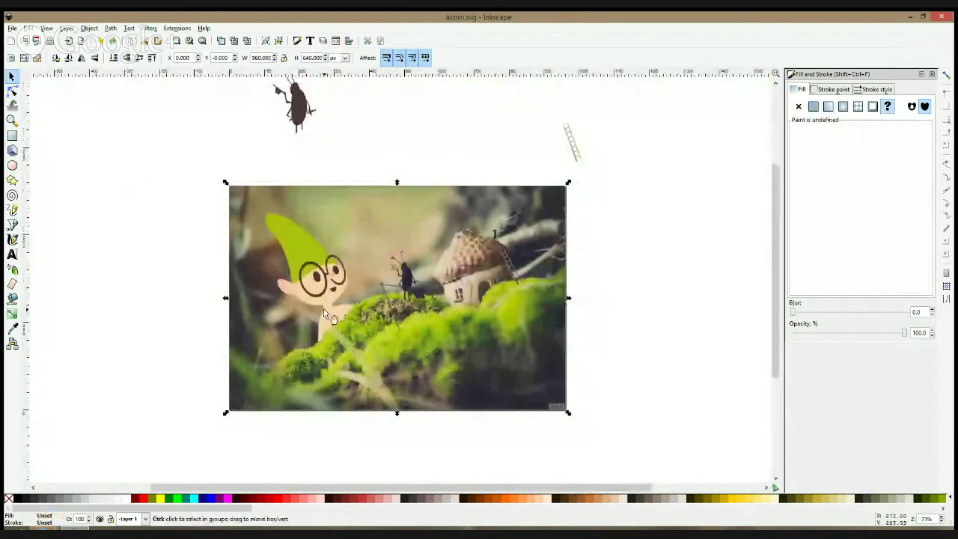
scroll(324, 309, up, 3)
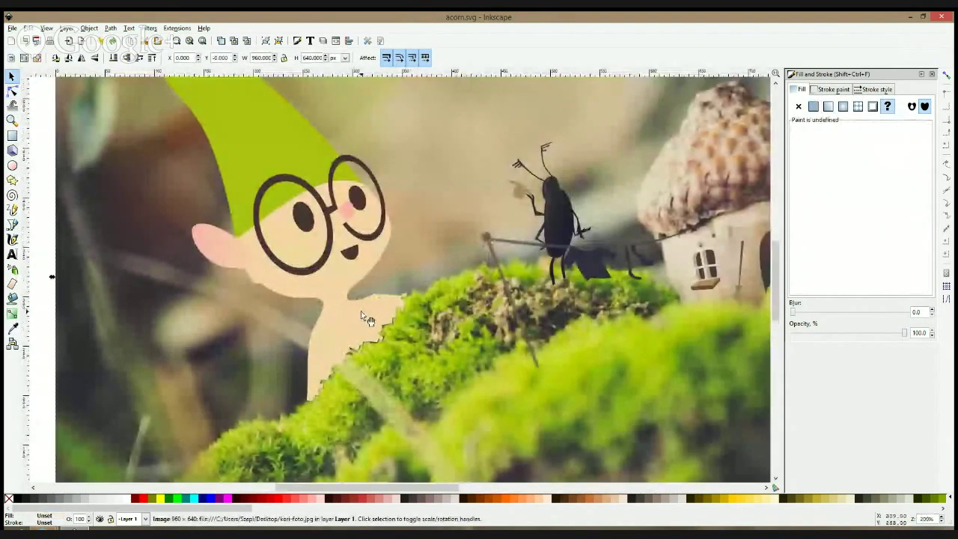
click(12, 91)
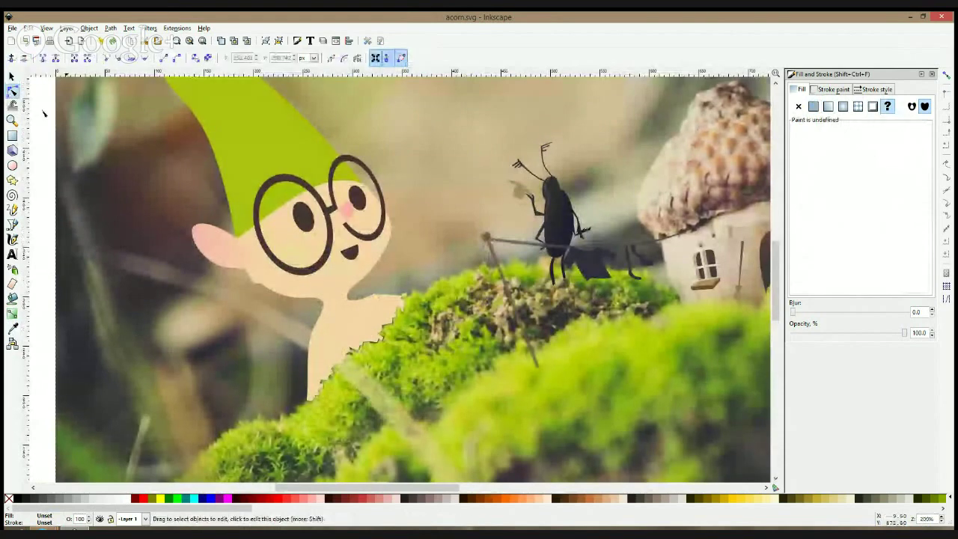
click(328, 324)
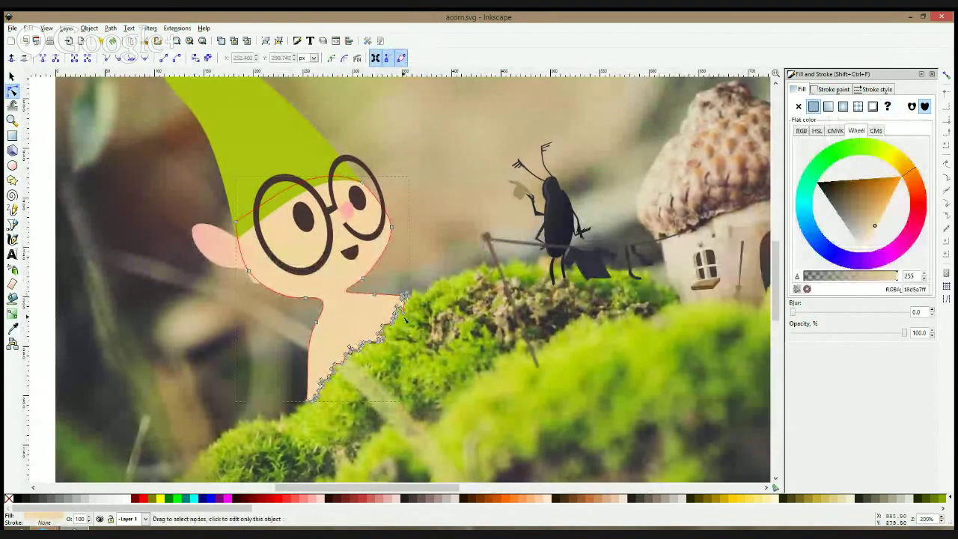
drag(349, 293, 372, 293)
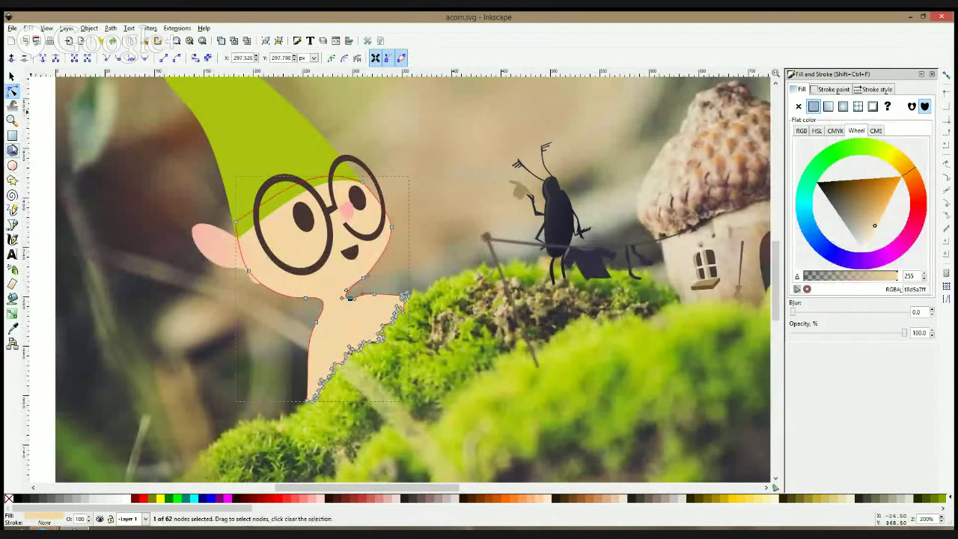
Draw a rectangle about 85 by 93 px beside the gnome's neck and shift it down over the outer shoulder
click(12, 134)
drag(365, 276, 451, 370)
key(s)
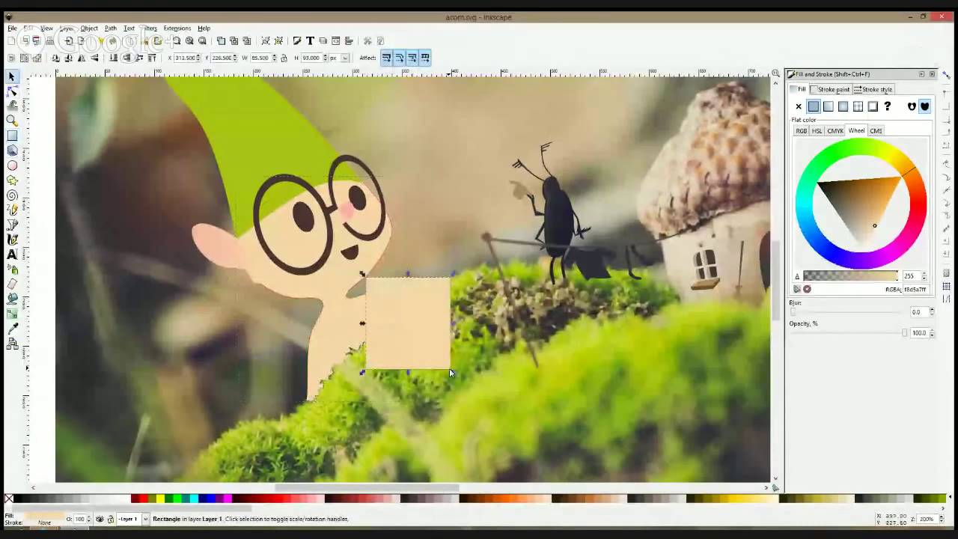
drag(396, 334, 402, 366)
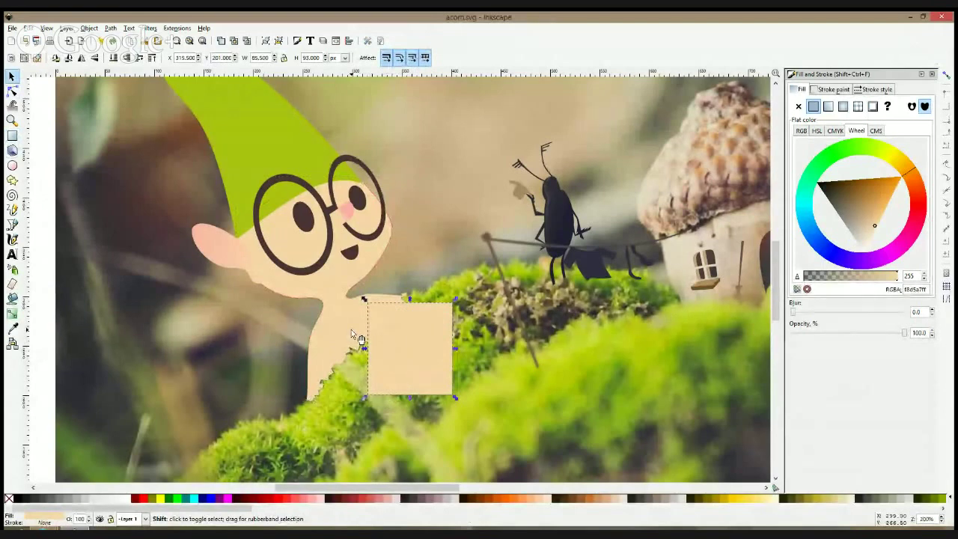
Extend the rectangle, filled dark brown, above the outer shoulder and subtract it from the body to trim the torso
shift+click(351, 330)
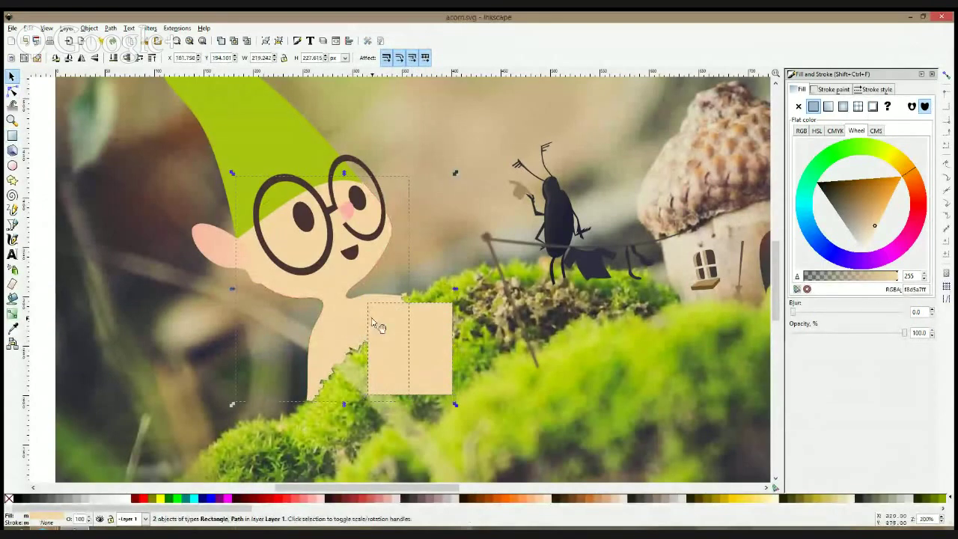
click(464, 499)
drag(410, 300, 410, 278)
shift+click(360, 317)
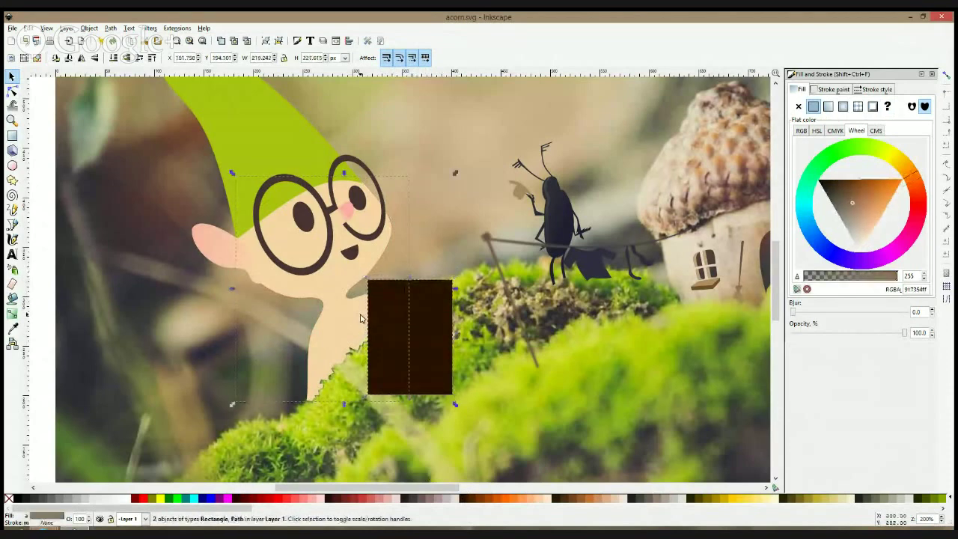
key(ctrl+minus)
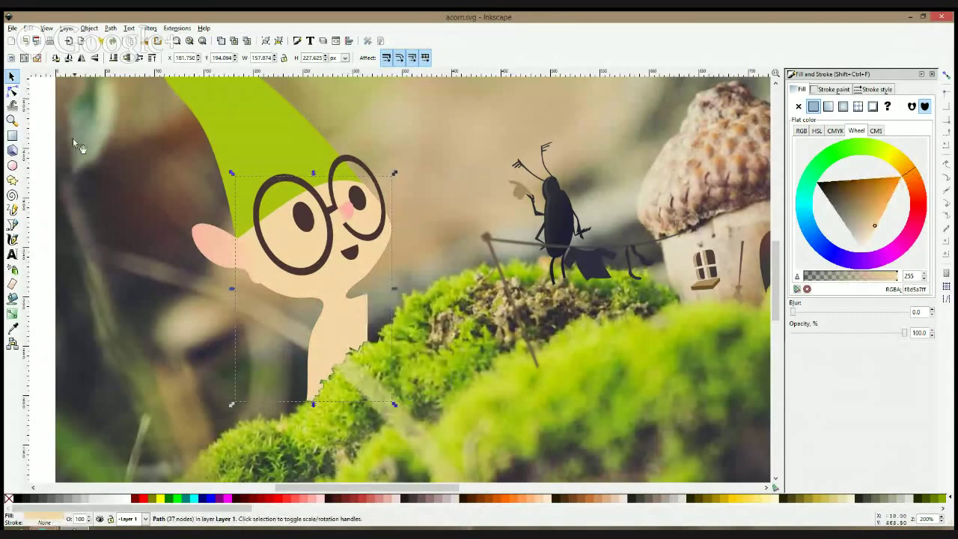
Draw a closed dark-brown top over the gnome's torso with the Bezier tool, giving it a V neckline and short flared sleeves
click(12, 90)
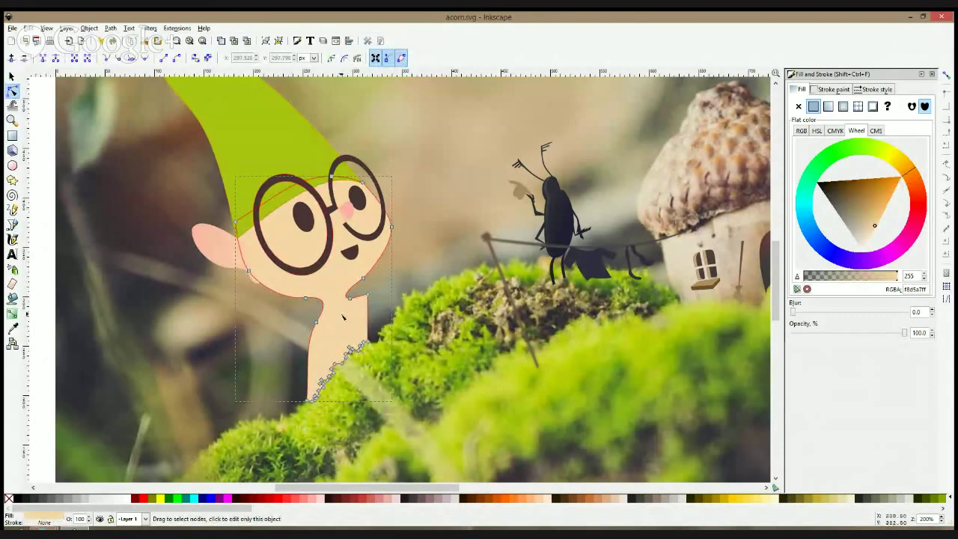
key(b)
scroll(347, 317, up, 2)
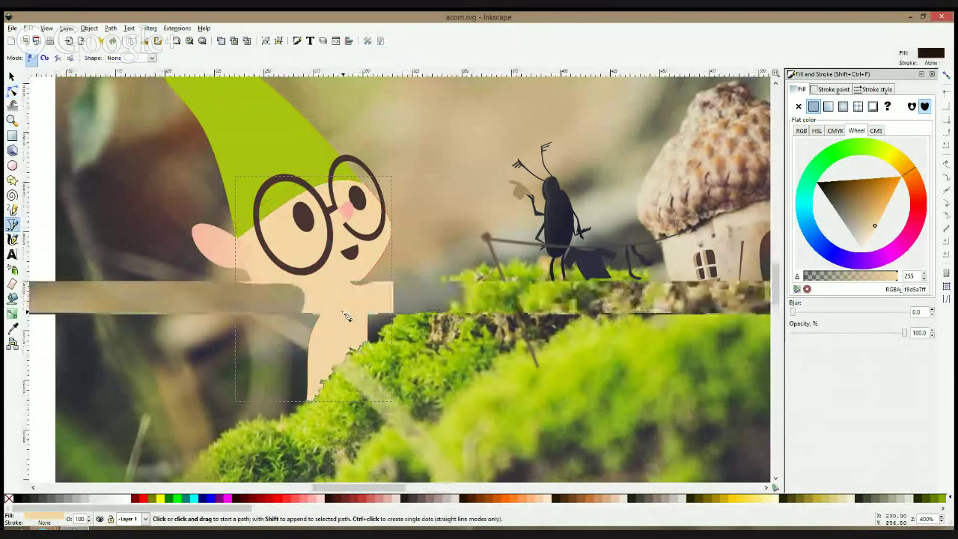
click(353, 282)
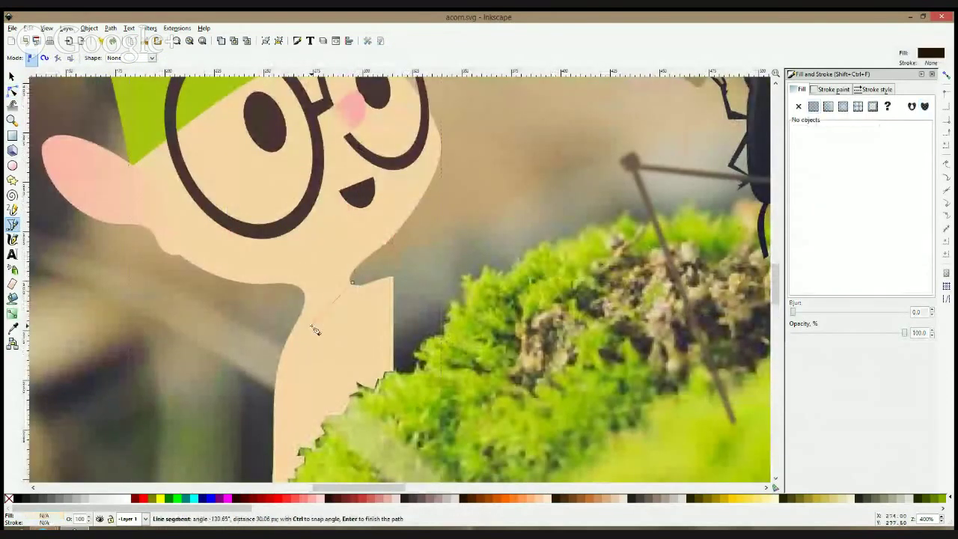
click(316, 371)
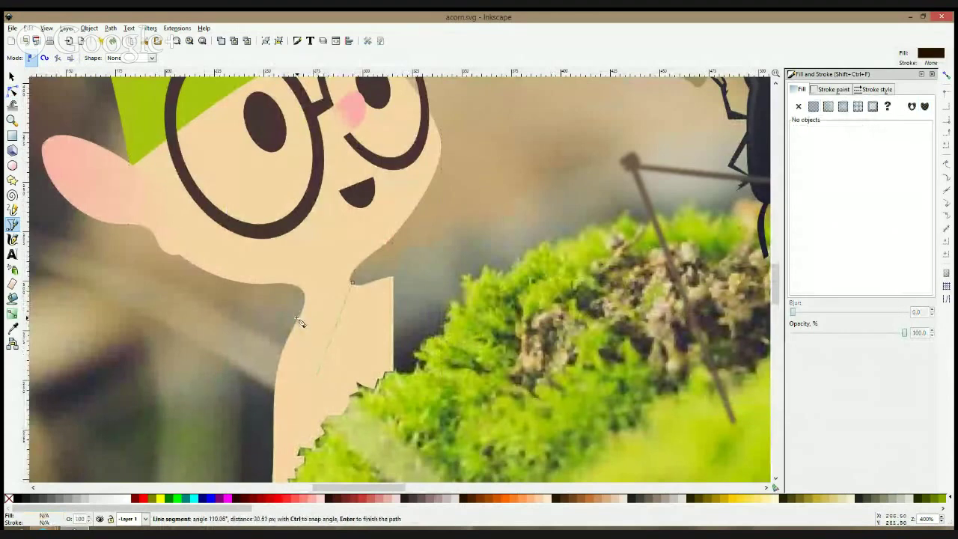
scroll(299, 322, down, 2)
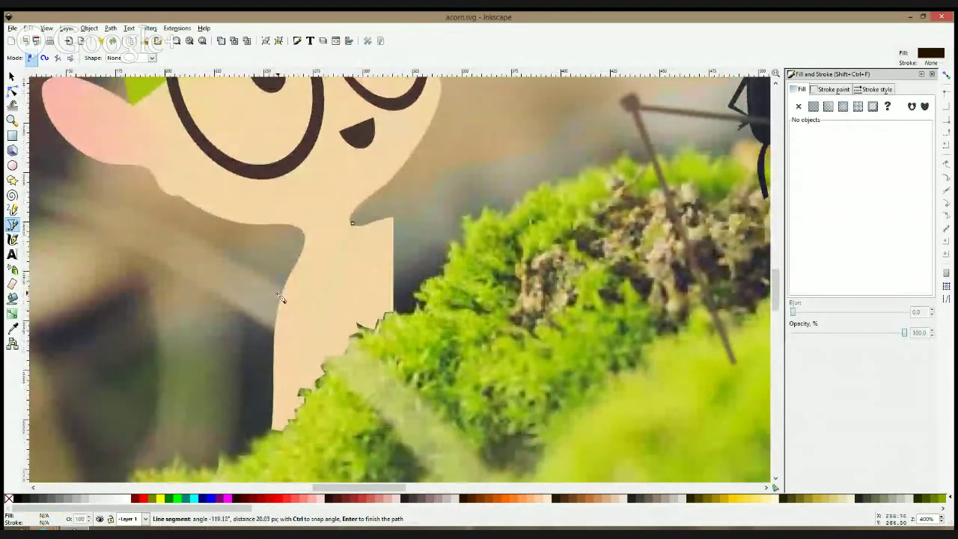
click(262, 328)
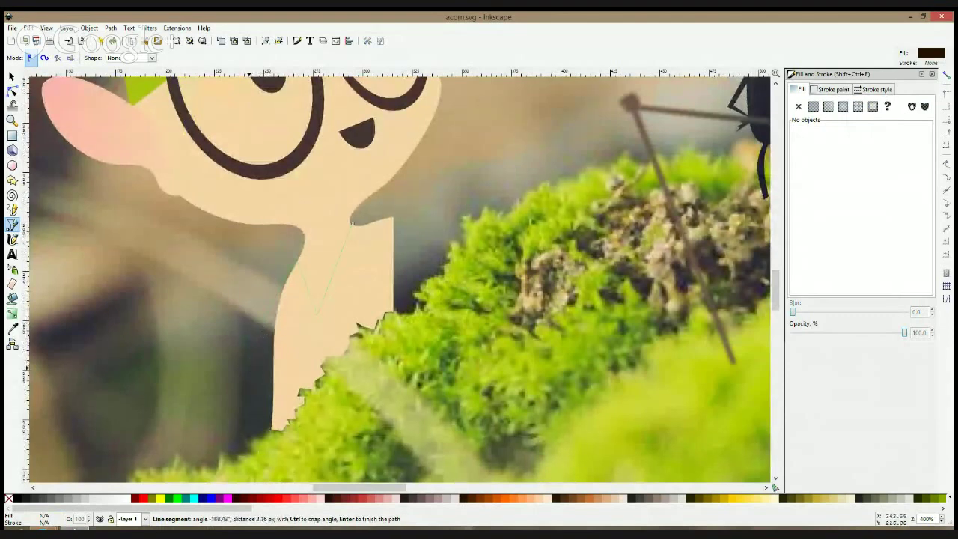
click(252, 371)
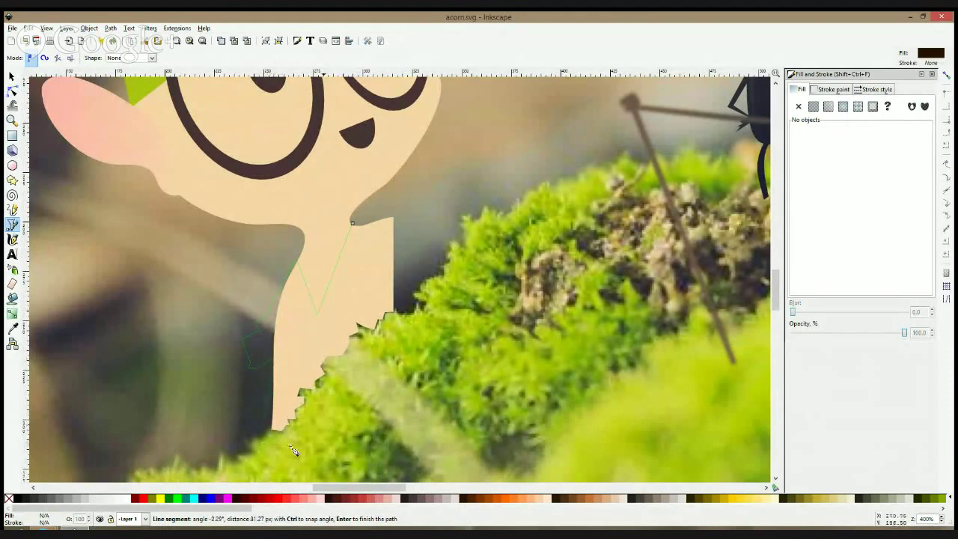
click(404, 438)
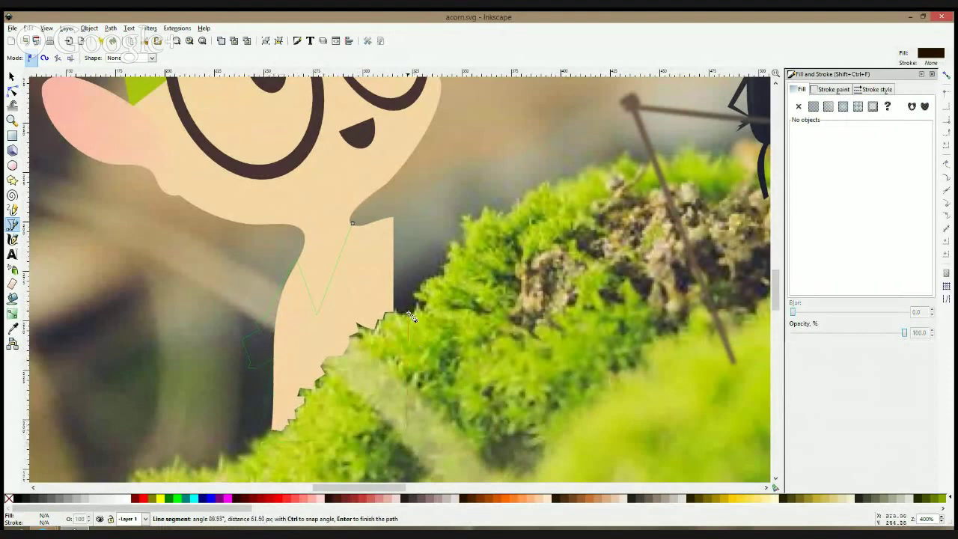
click(398, 244)
click(422, 215)
click(419, 198)
click(352, 222)
key(s)
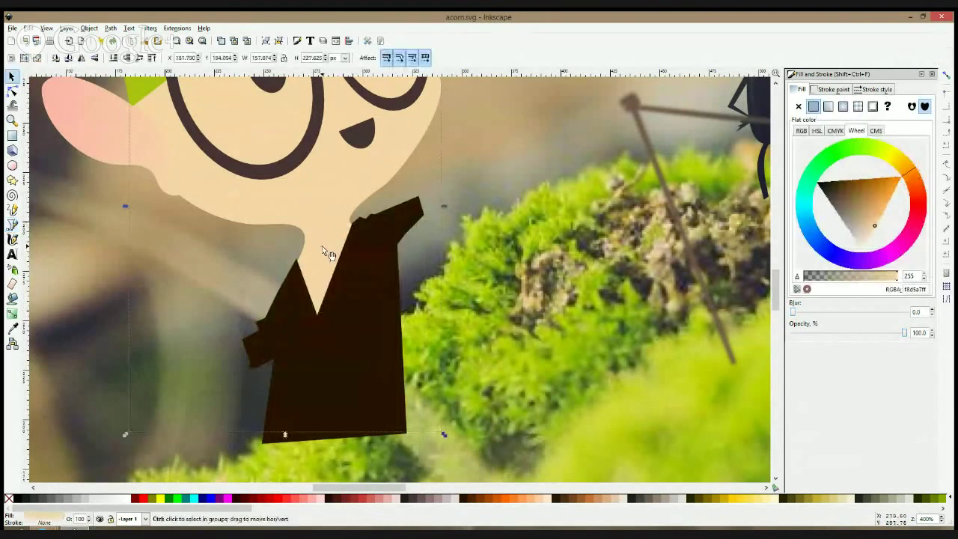
Duplicate the body shape, try intersecting the copy with the dark-brown top, and undo only the intersection
key(ctrl+d)
shift+click(384, 365)
key(ctrl+asterisk)
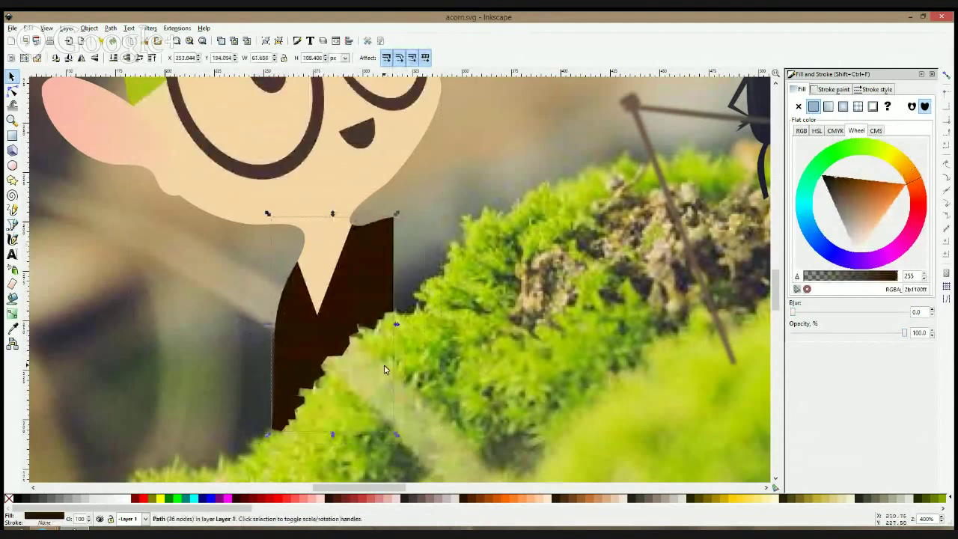
key(ctrl+z)
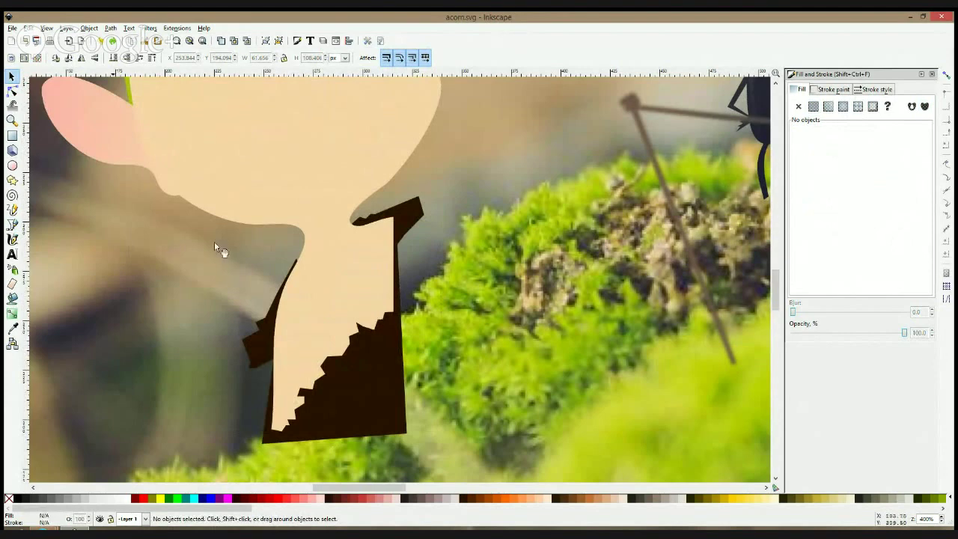
Draw a dark-brown ellipse across the neck of the body copy and reshape its nodes to cover both sleeves
click(266, 172)
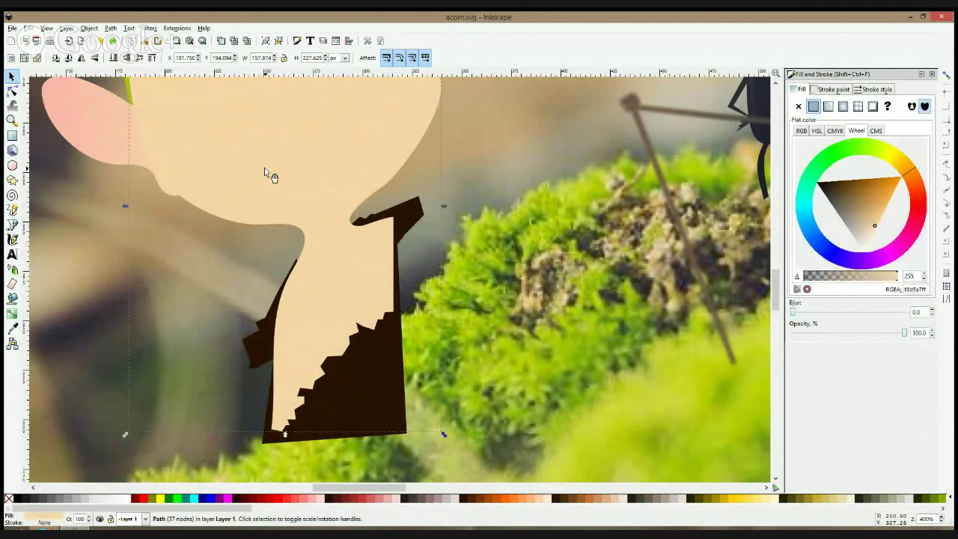
click(11, 166)
drag(180, 176, 431, 317)
key(s)
click(12, 90)
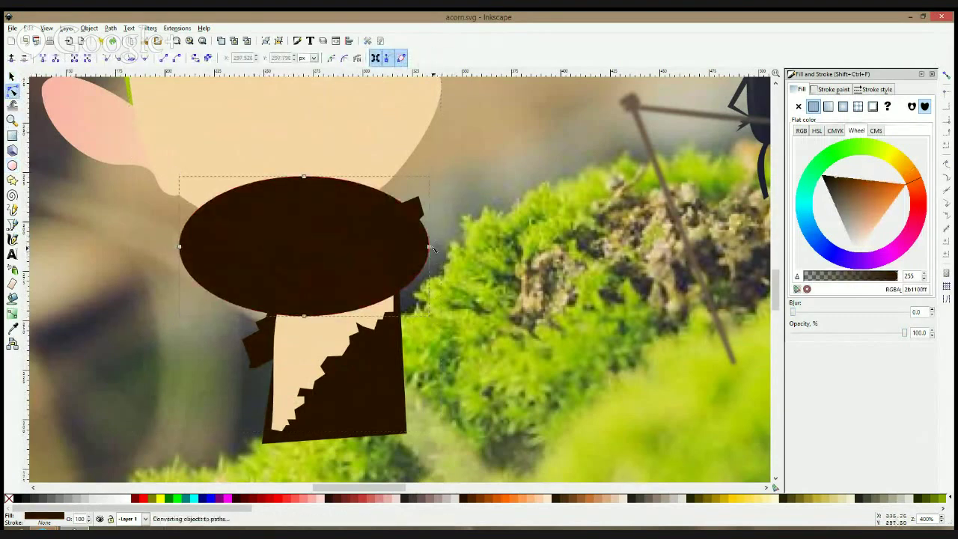
drag(430, 247, 457, 186)
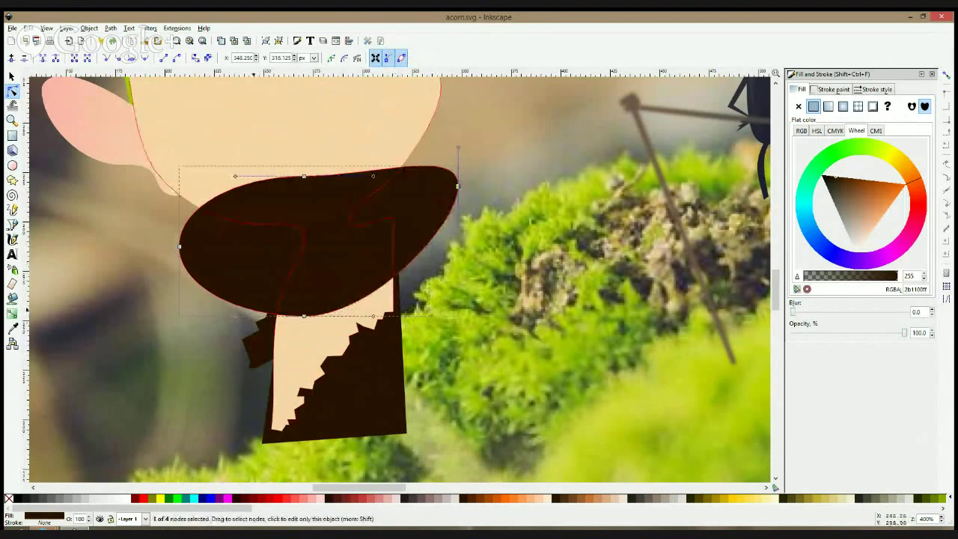
drag(180, 248, 178, 333)
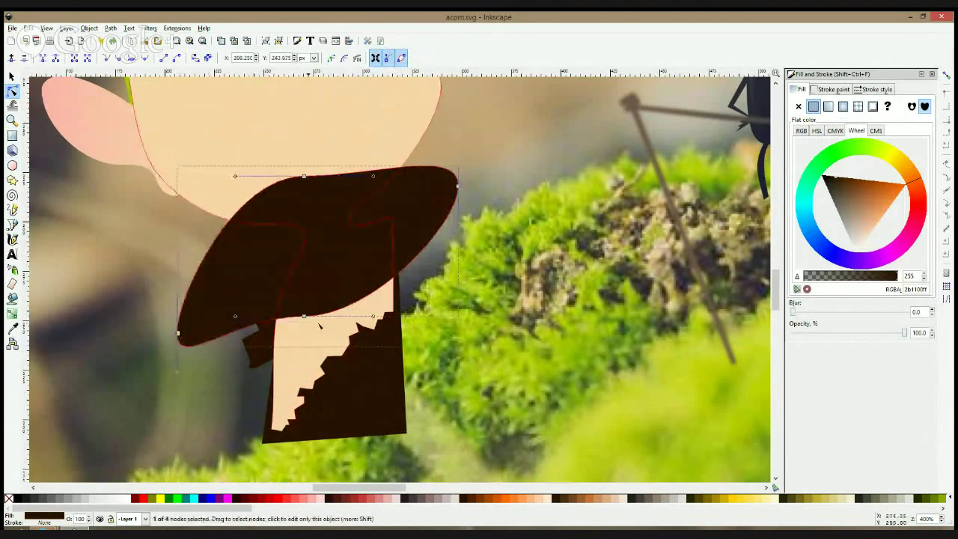
drag(304, 316, 248, 382)
Unite the reshaped ellipse with the body copy and include the dark-brown top in the selection
shift+click(359, 143)
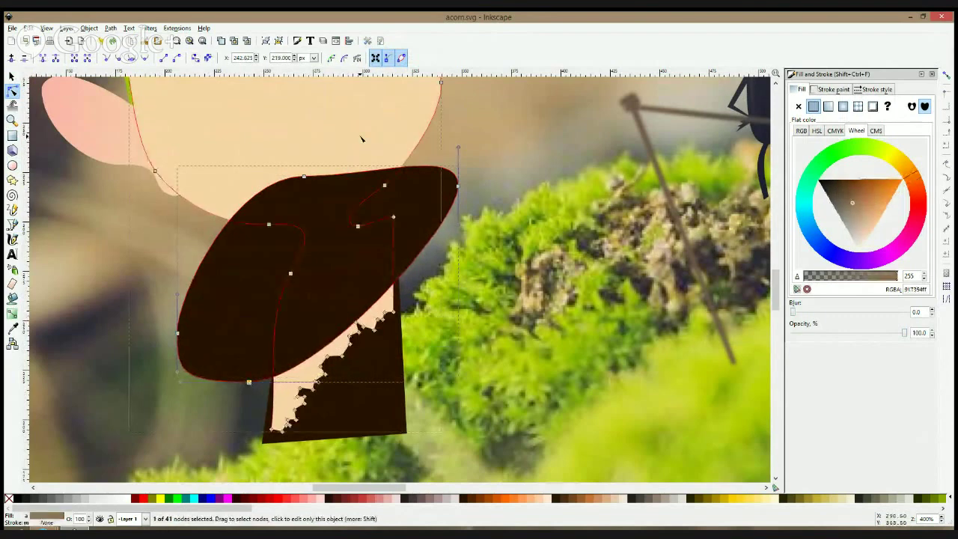
key(ctrl+plus)
click(378, 366)
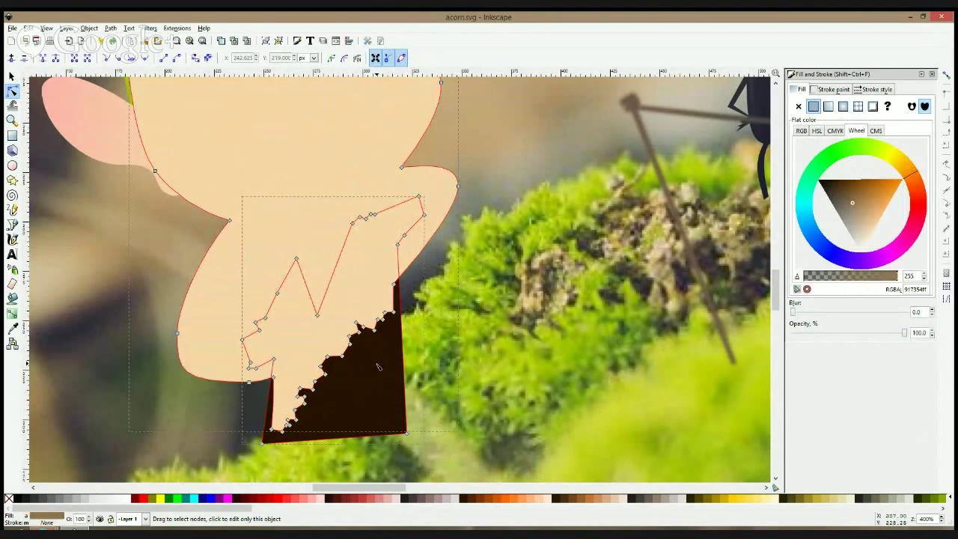
Intersect the dark-brown top with the united body copy and nudge the nodes along both side edges to refine its outline
key(ctrl+asterisk)
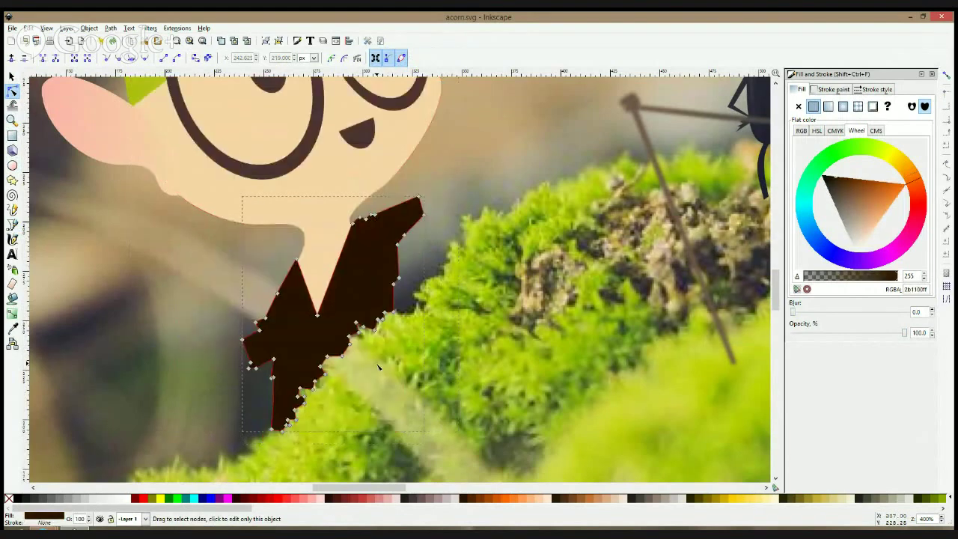
key(s)
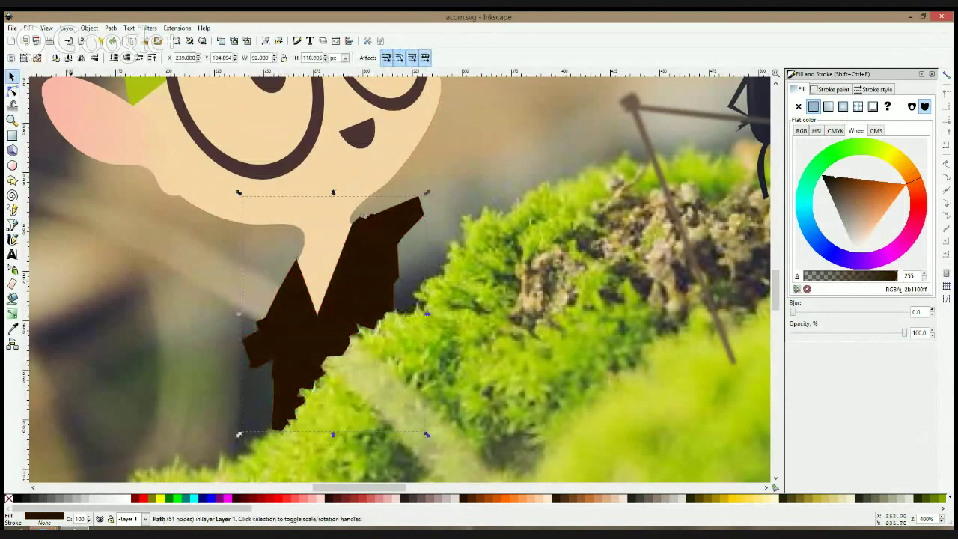
key(n)
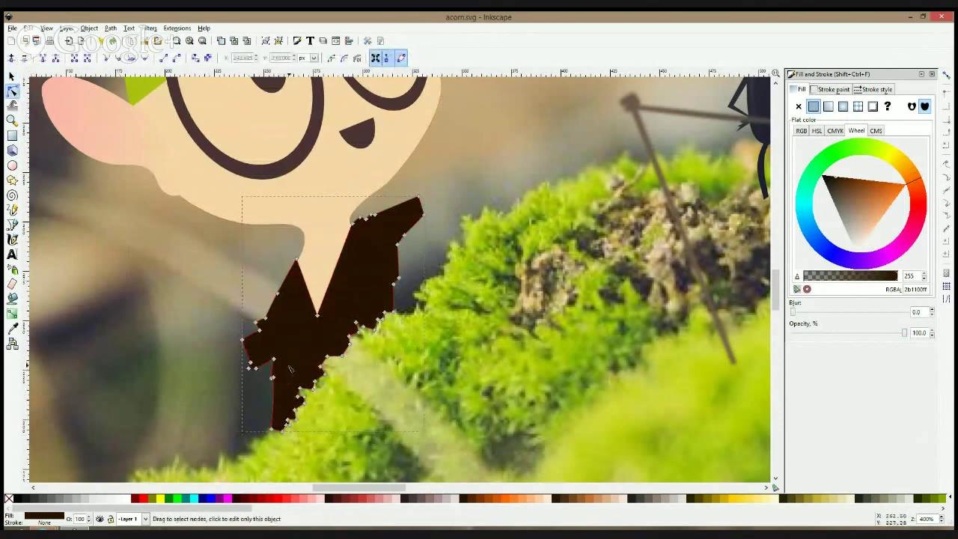
drag(273, 385, 272, 400)
drag(400, 278, 400, 314)
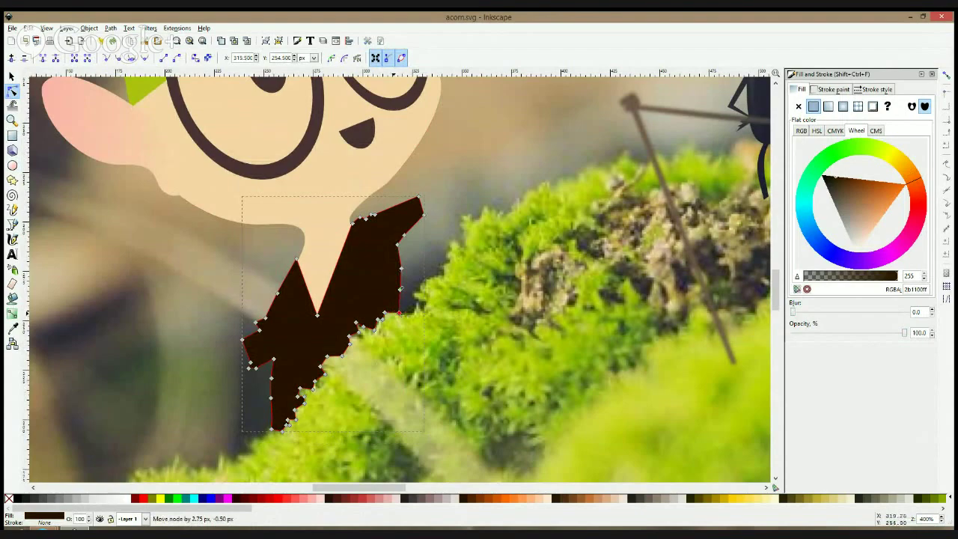
key(F1)
Recolour the gnome's top with an olive green sampled from the moss in the photo, and deselect it
scroll(423, 256, down, 3)
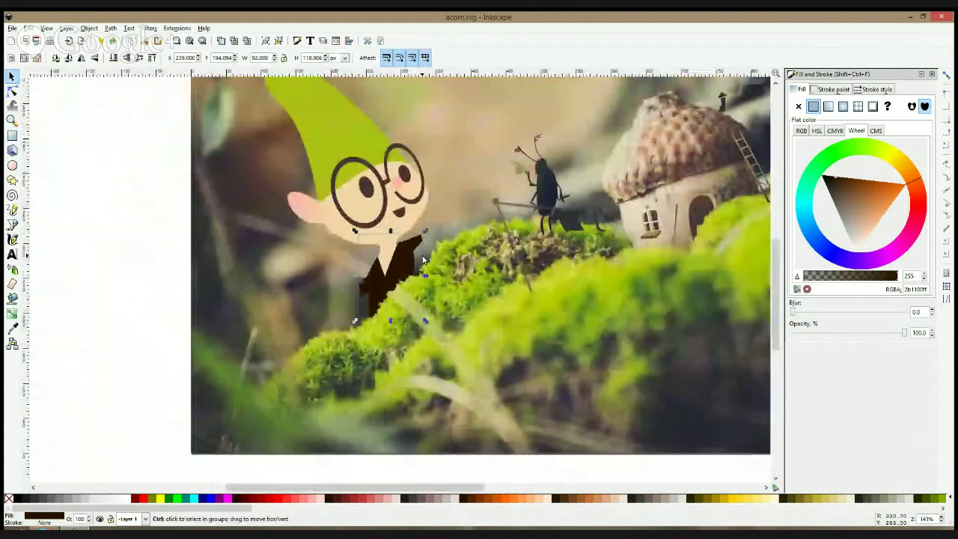
click(12, 327)
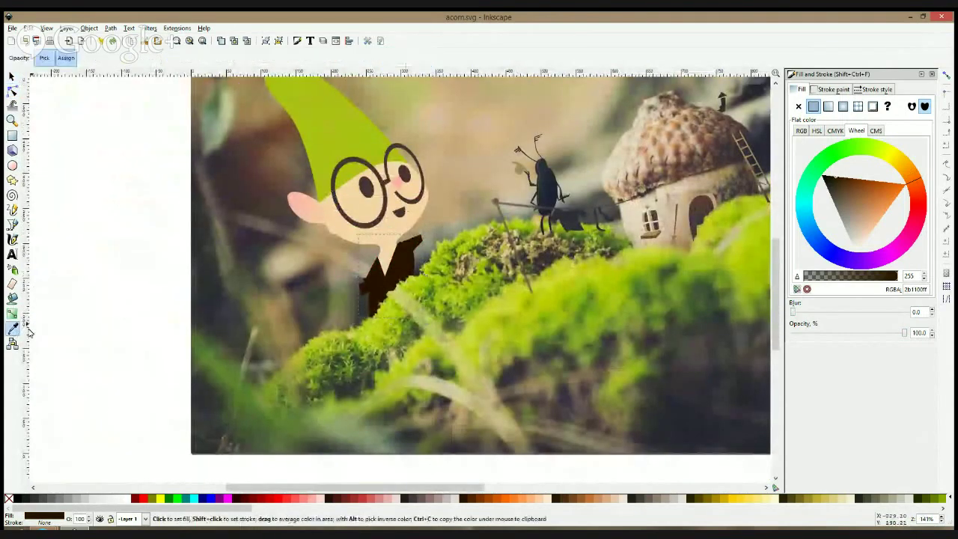
click(570, 369)
key(F1)
scroll(474, 260, up, 3)
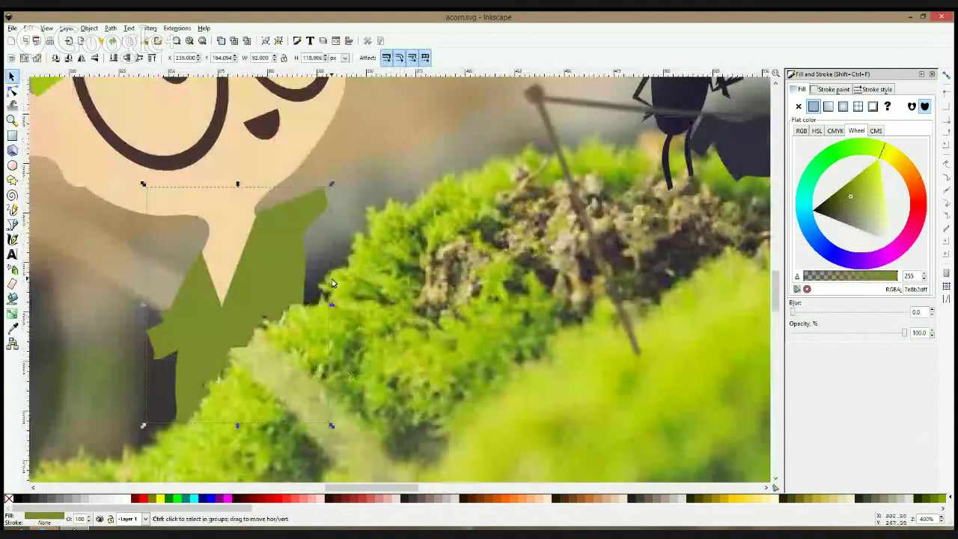
scroll(332, 282, down, 4)
scroll(332, 282, down, 2)
click(188, 266)
scroll(277, 259, up, 3)
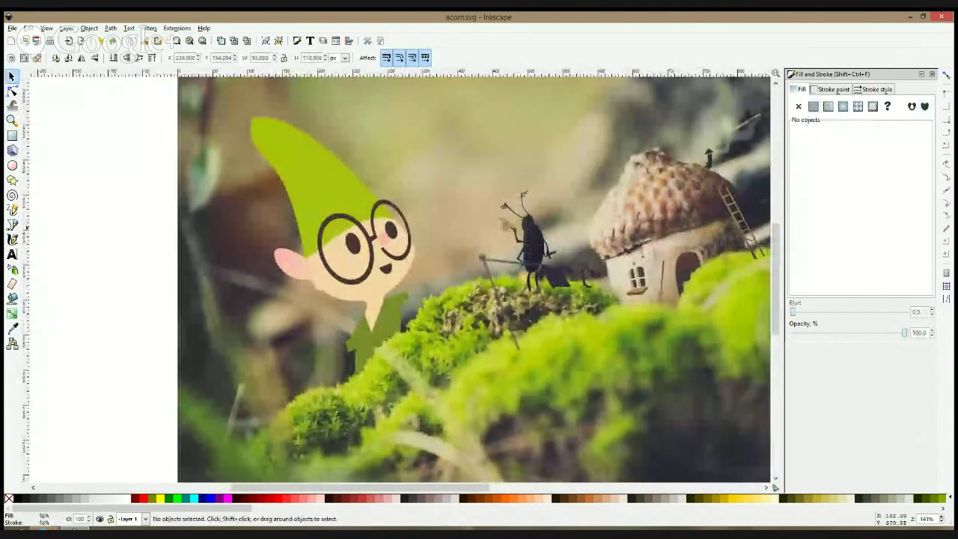
Draw a closed raised arm with a waving hand, fingers and thumb, starting and ending at the gnome's sleeve, using the Bezier tool
click(309, 169)
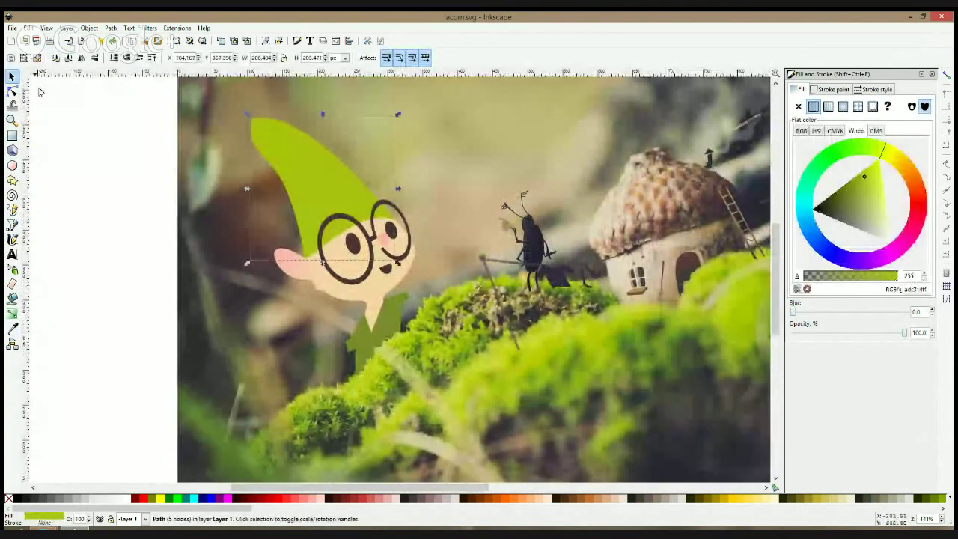
scroll(430, 253, up, 2)
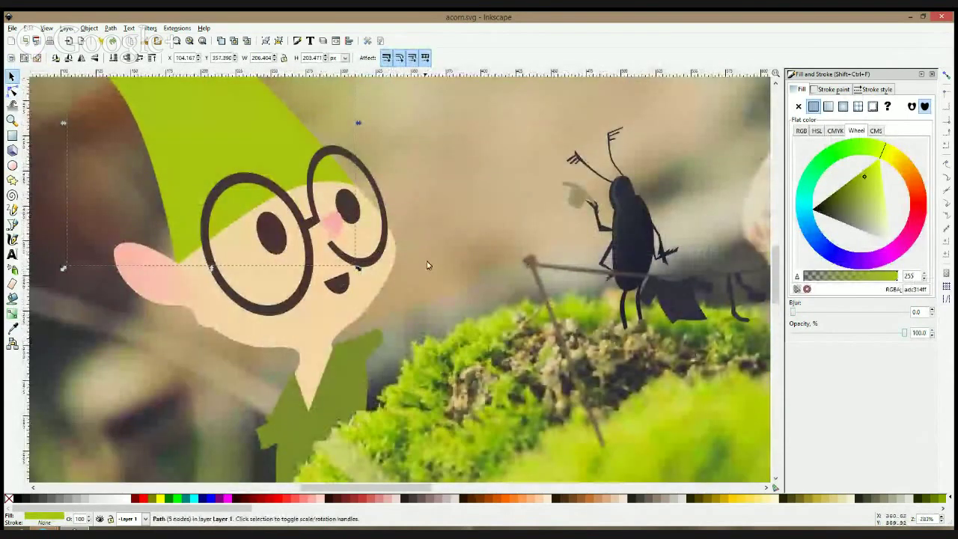
click(12, 225)
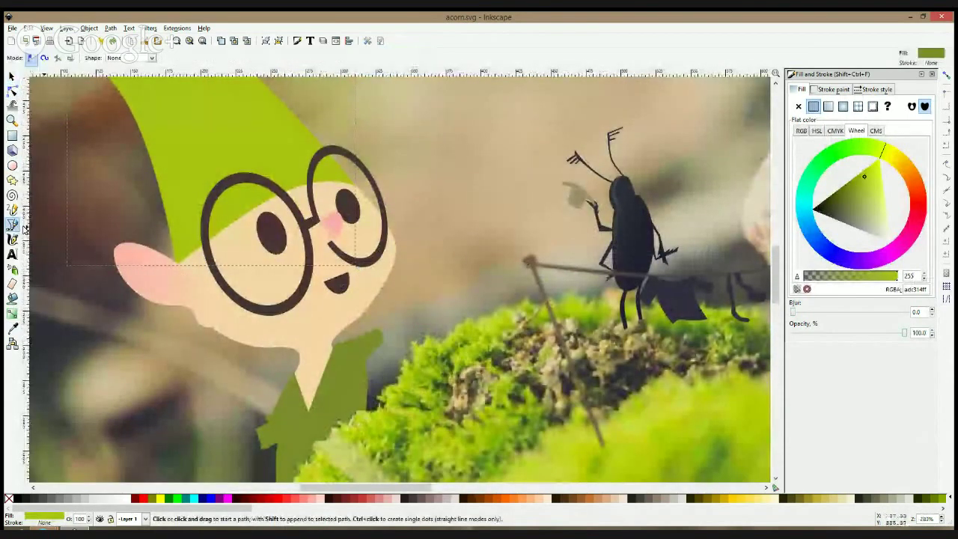
click(378, 332)
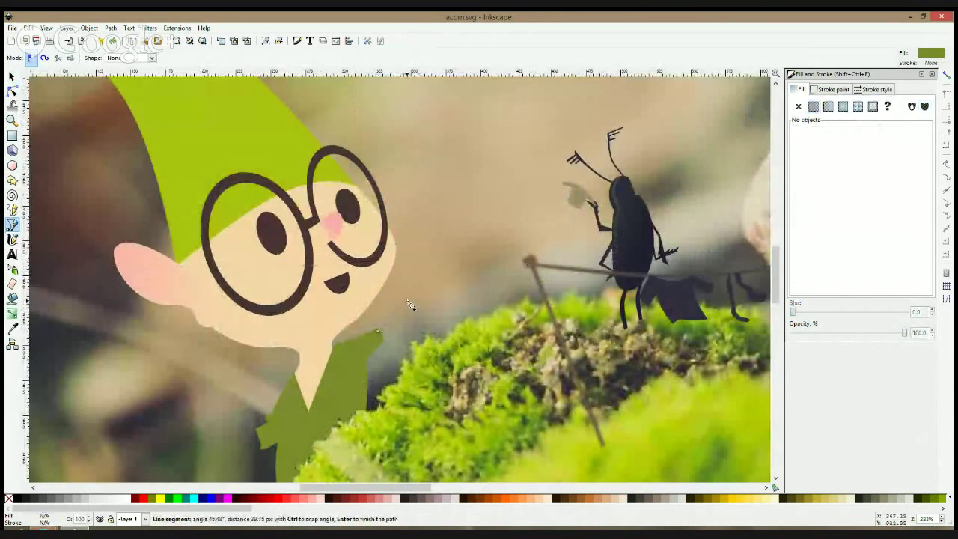
click(431, 264)
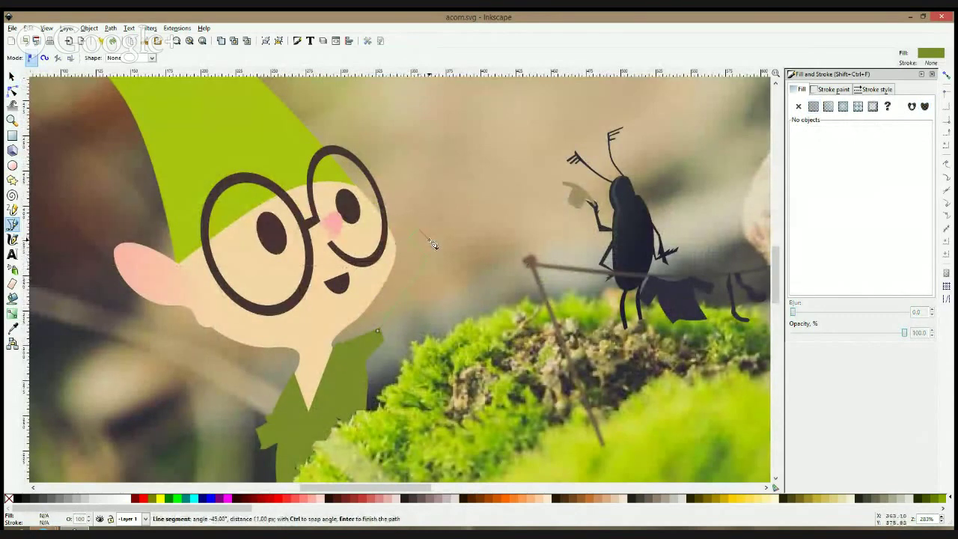
click(416, 204)
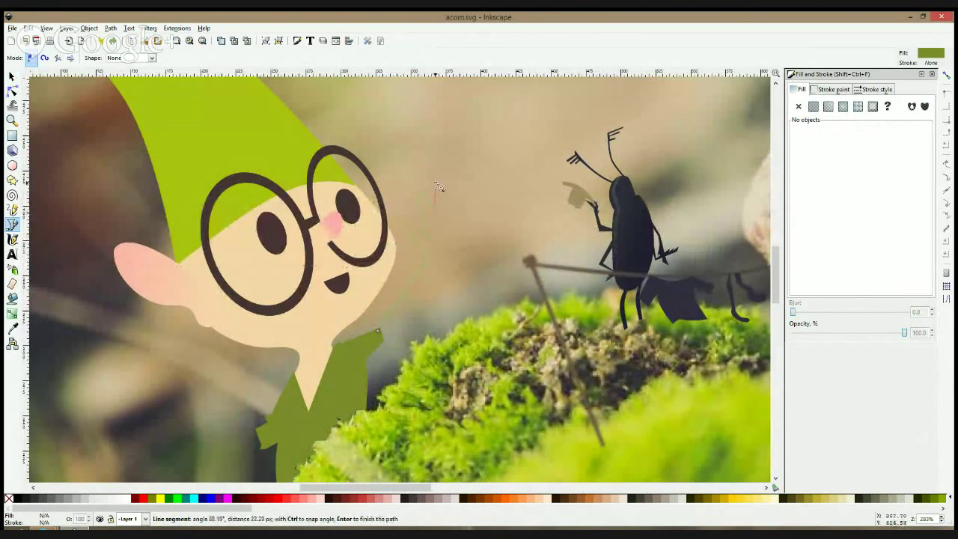
click(431, 178)
click(460, 187)
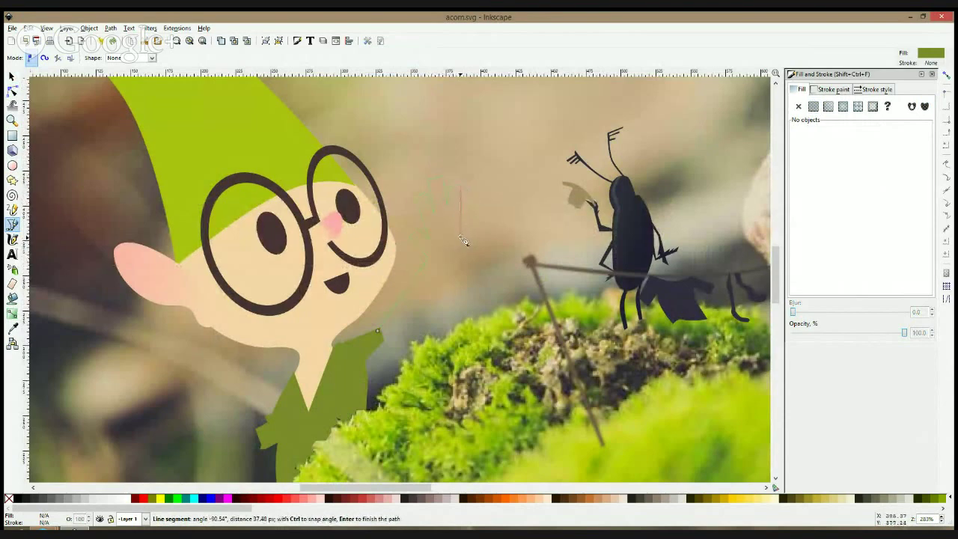
click(462, 240)
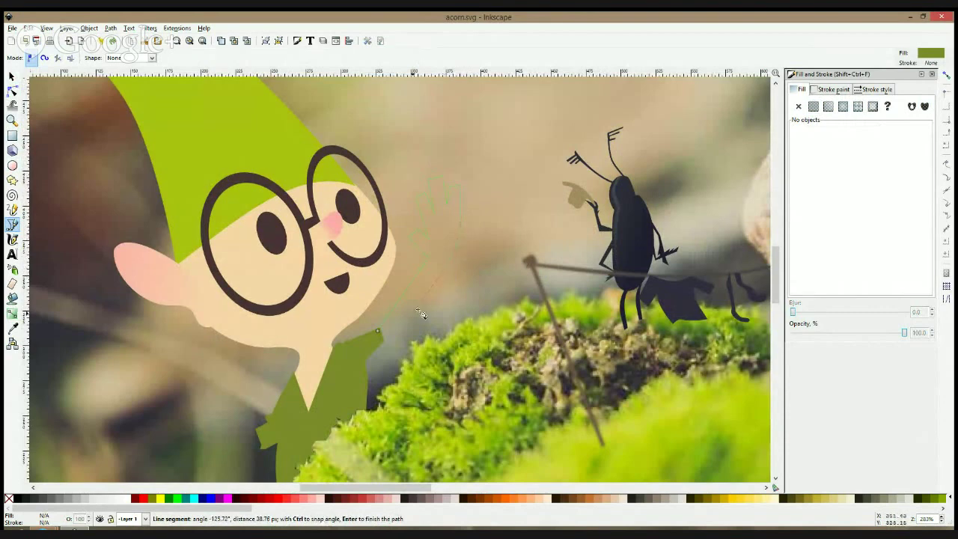
click(378, 332)
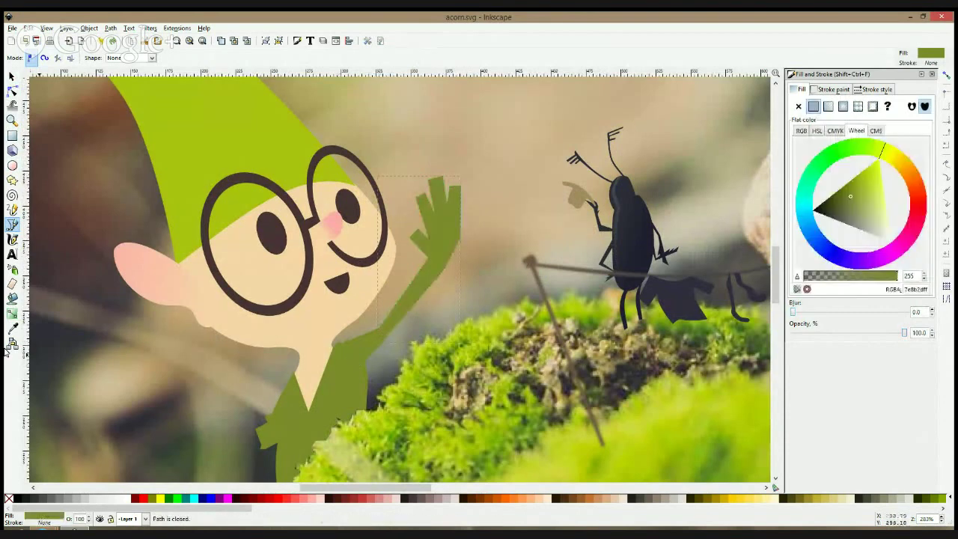
Fill the raised arm with the skin colour sampled from the gnome's face
key(d)
click(312, 314)
key(n)
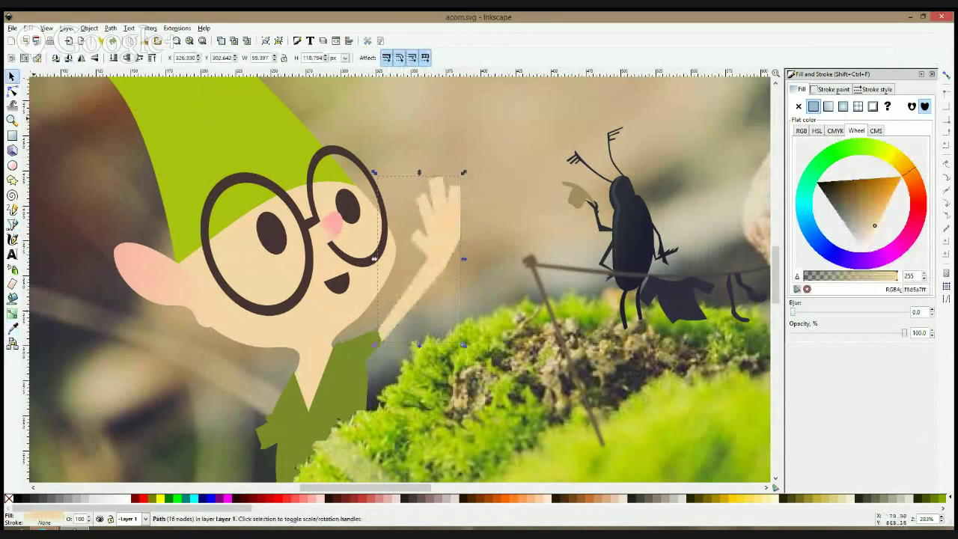
Smooth the corner nodes at the tips of the thumb and fingers to round them
click(412, 236)
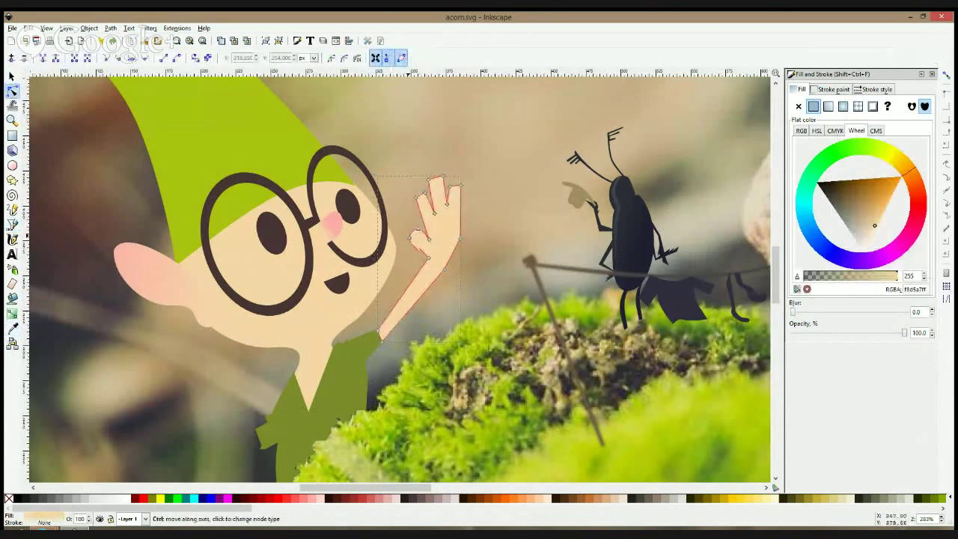
ctrl+click(429, 180)
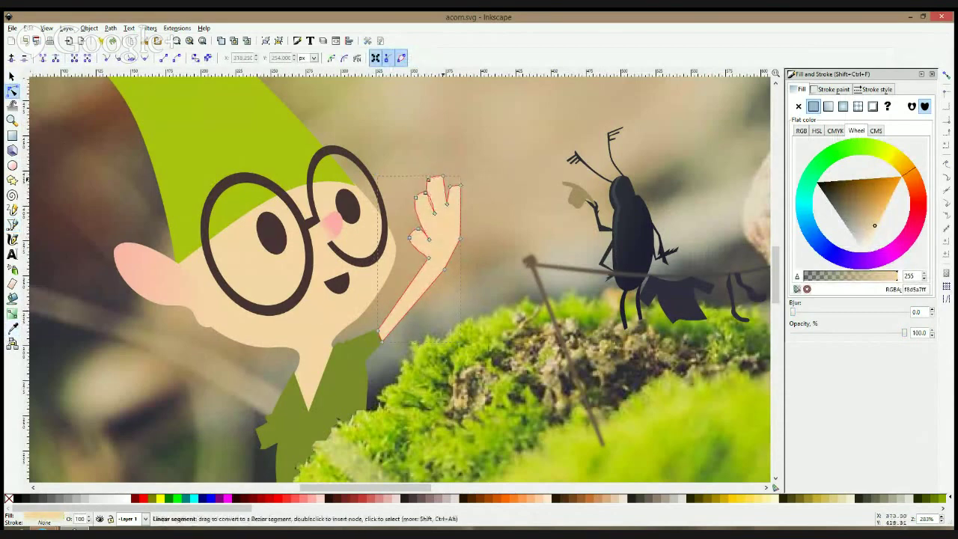
ctrl+click(444, 176)
ctrl+click(451, 187)
ctrl+click(461, 186)
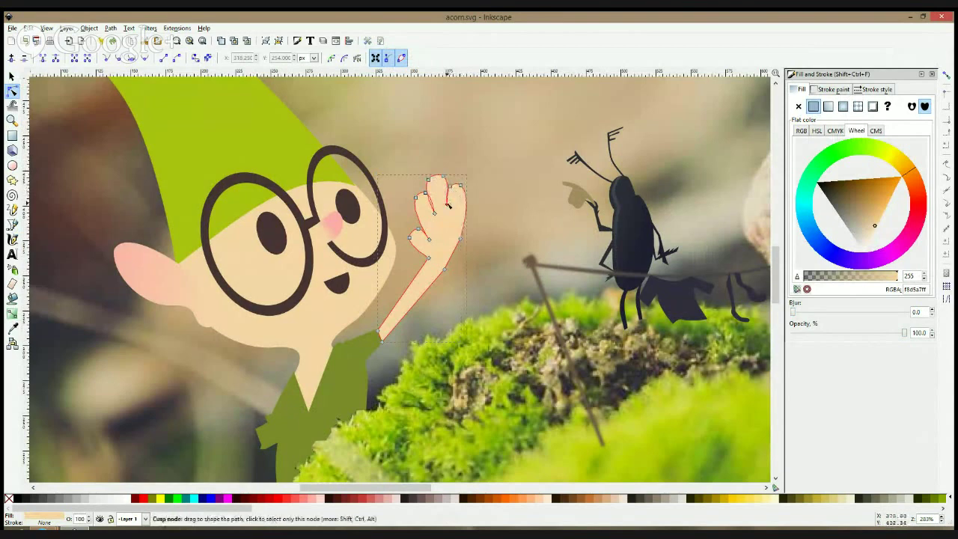
Reposition the nodes in the gaps between the fingers and shift the outer tip node of the finger beside the thumb outward
drag(447, 203, 450, 212)
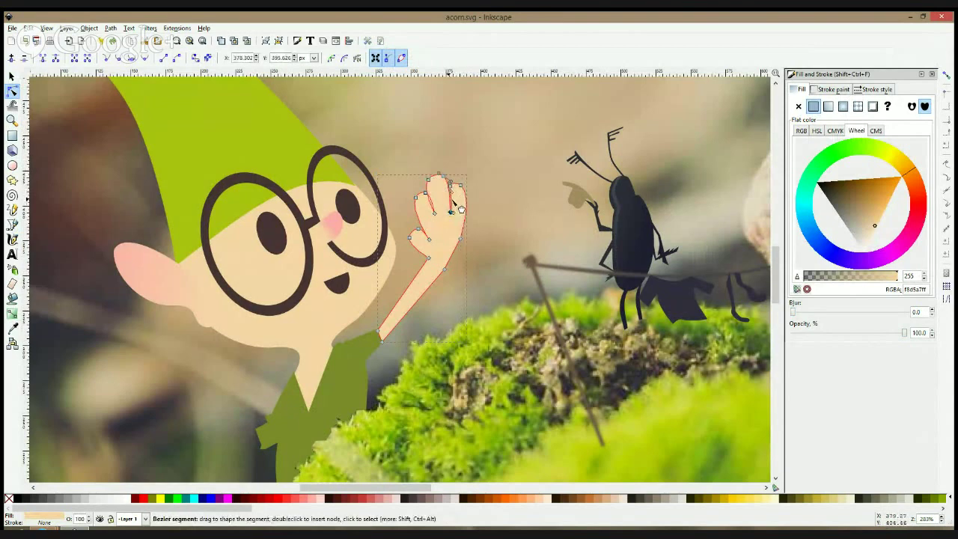
drag(439, 212, 443, 212)
click(424, 226)
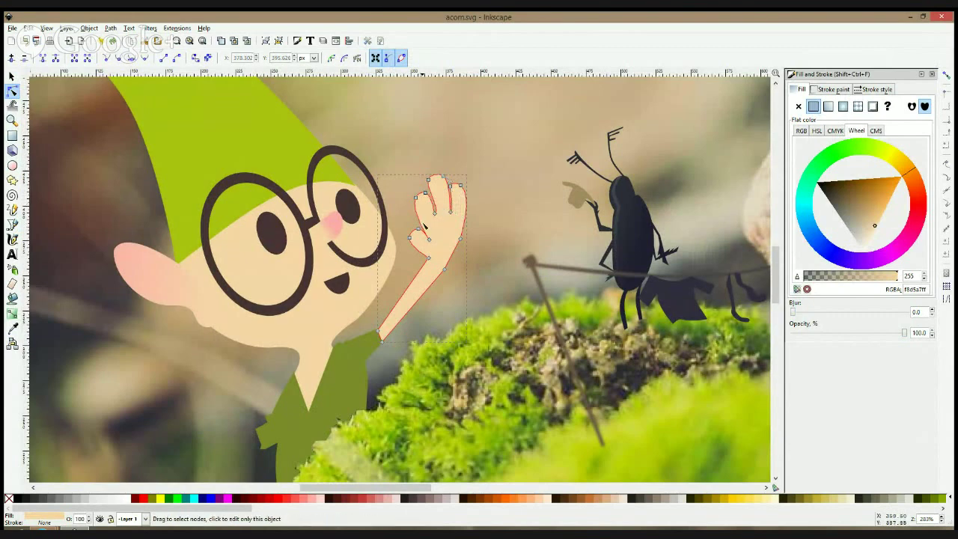
click(417, 197)
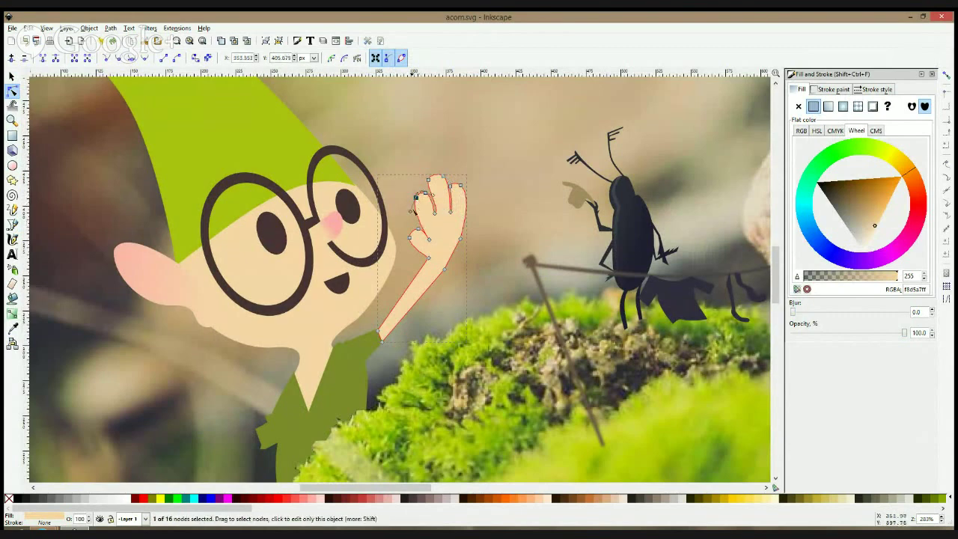
drag(416, 198, 413, 200)
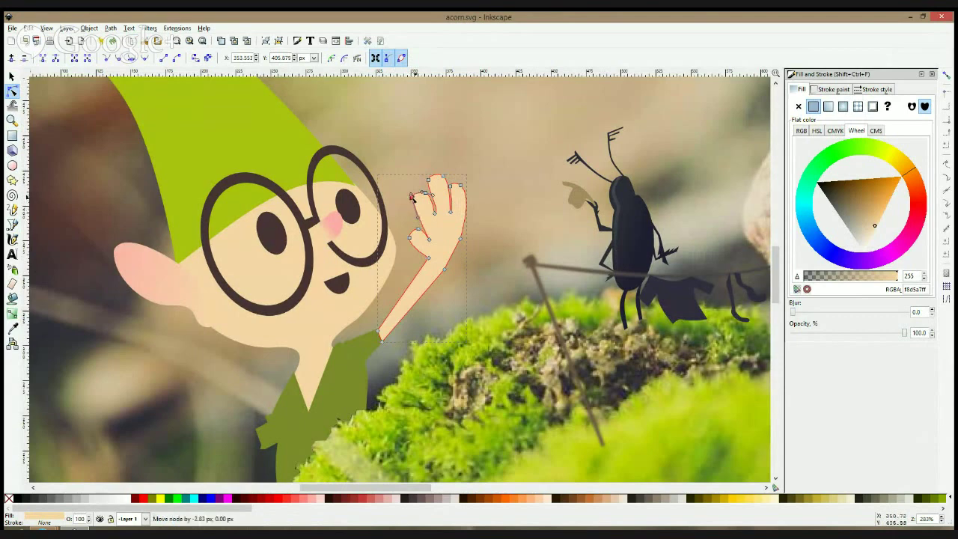
key(s)
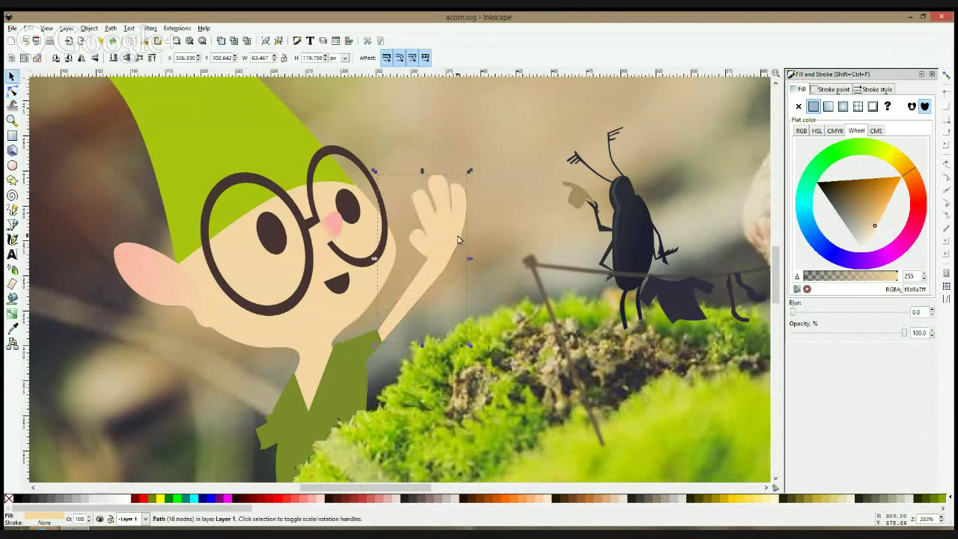
Bend the forearm's edges into a curve, move the outer wrist node outward, and shift the arm slightly up and toward the sleeve
click(11, 91)
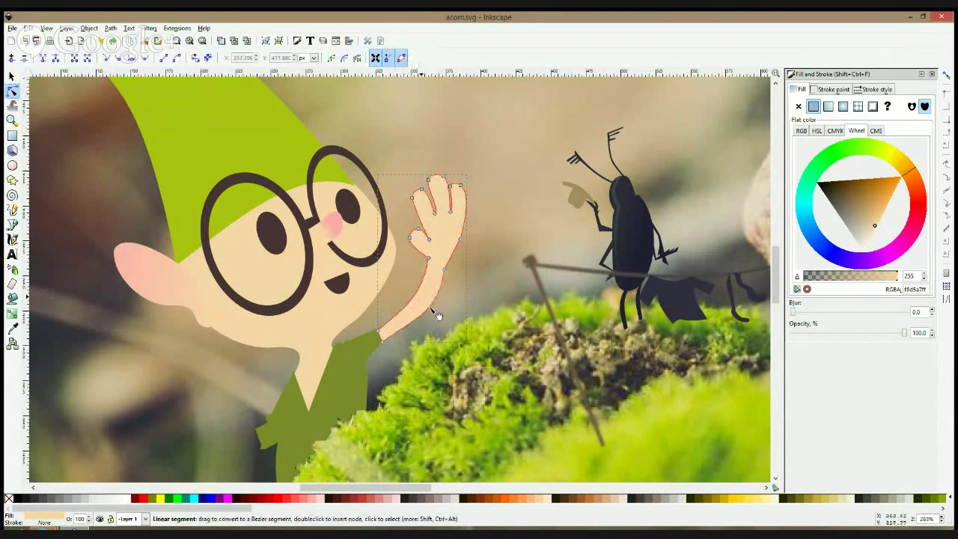
mouse_move(445, 272)
mouse_down()
mouse_move(462, 274)
mouse_move(453, 265)
mouse_up()
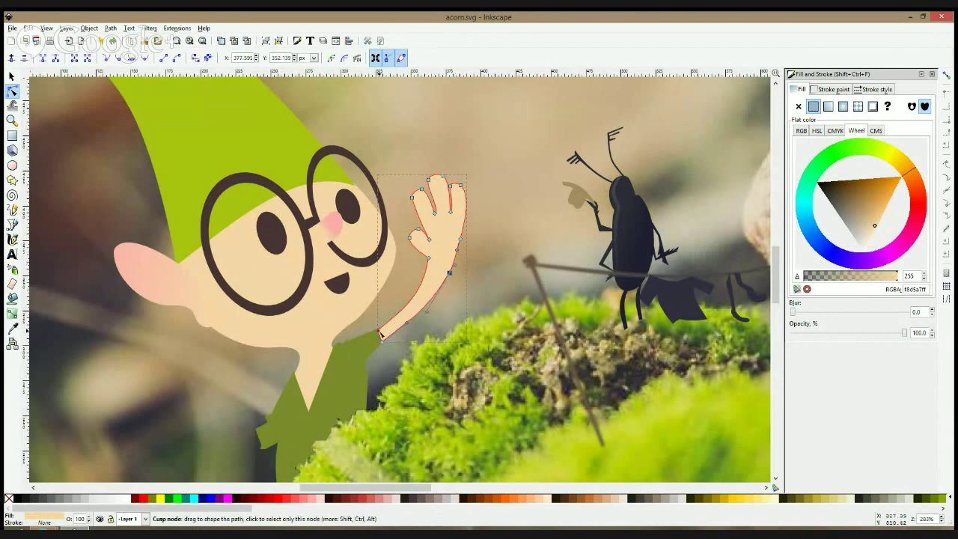
key(s)
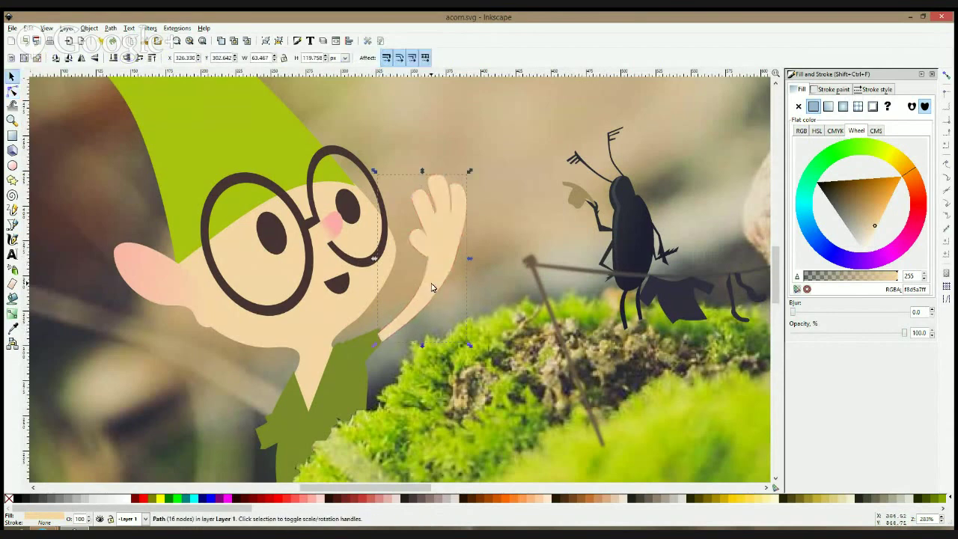
drag(452, 253, 450, 250)
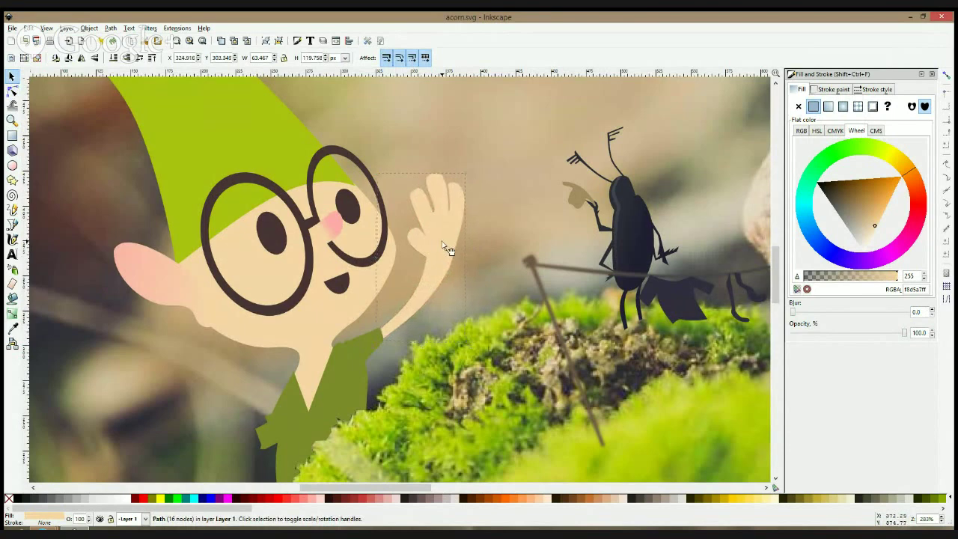
Widen the gap beside the outermost finger and bulge the palm's outer edge with a smooth curve into the wrist
click(12, 89)
scroll(378, 174, up, 3)
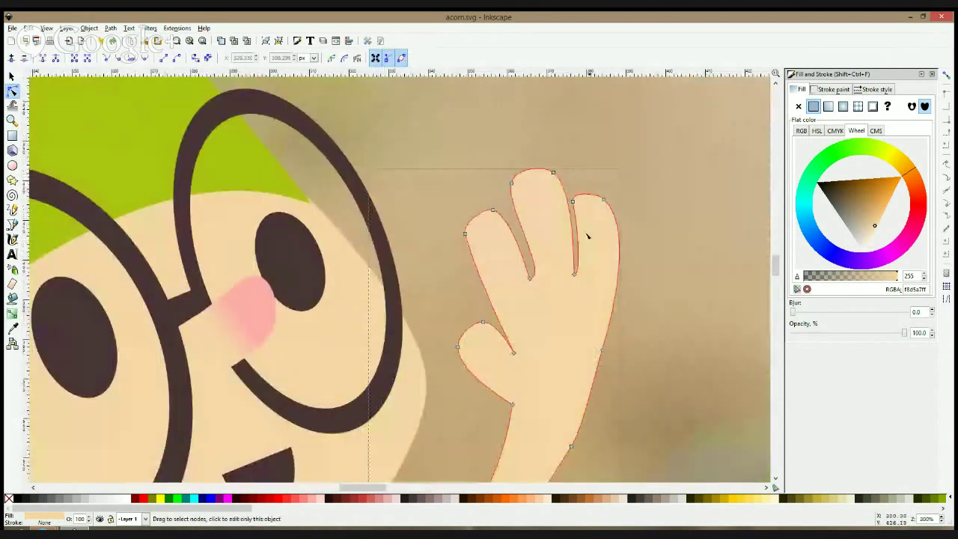
drag(578, 270, 581, 273)
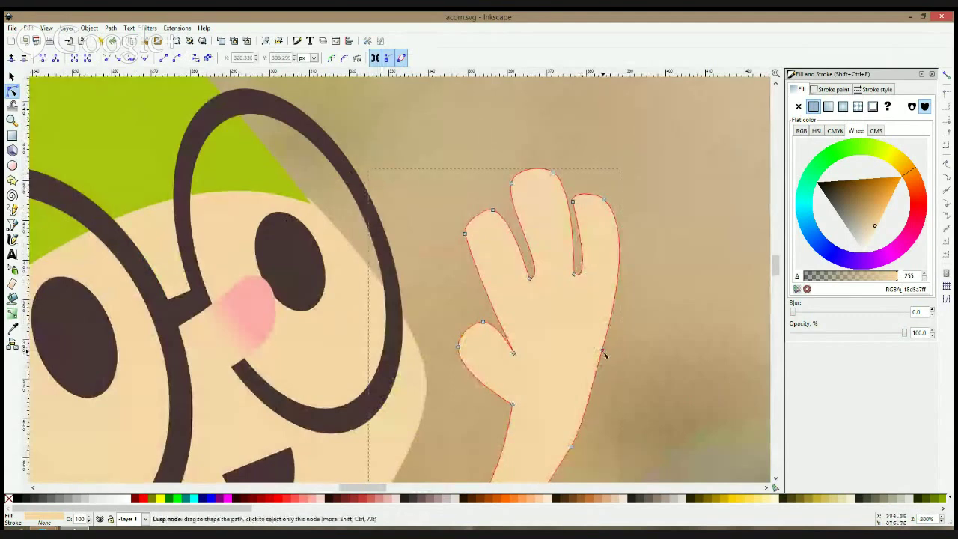
drag(604, 351, 618, 372)
drag(637, 233, 646, 241)
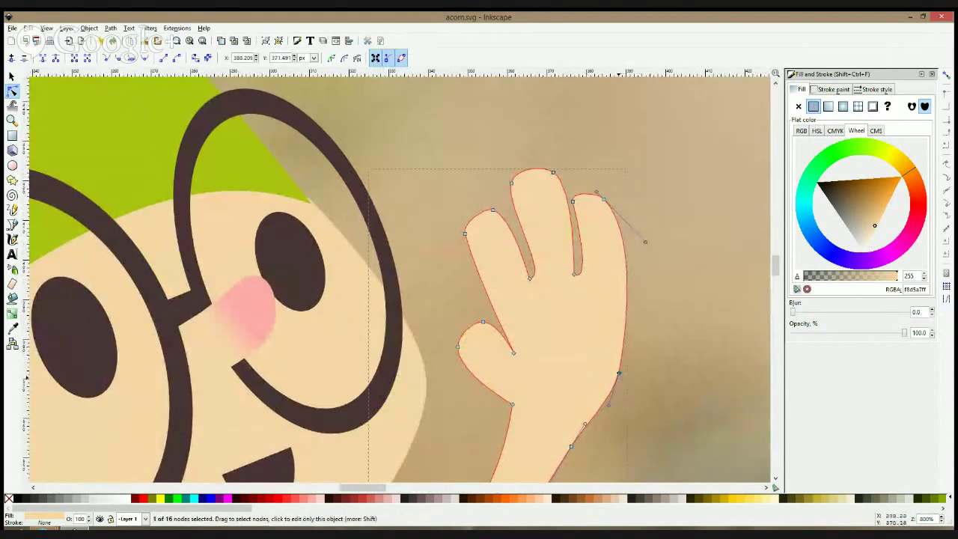
drag(584, 425, 594, 403)
scroll(601, 424, down, 4)
click(608, 426)
scroll(612, 425, down, 3)
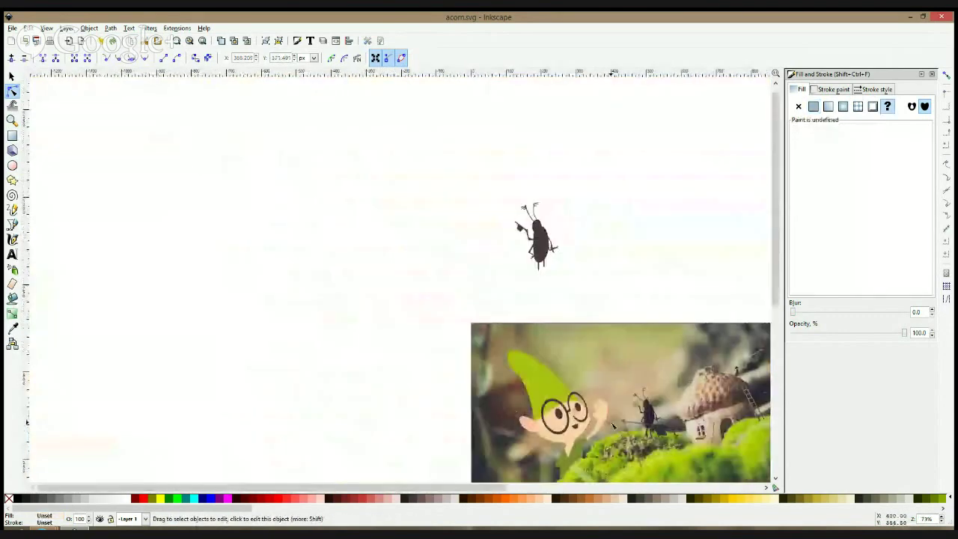
scroll(612, 435, up, 4)
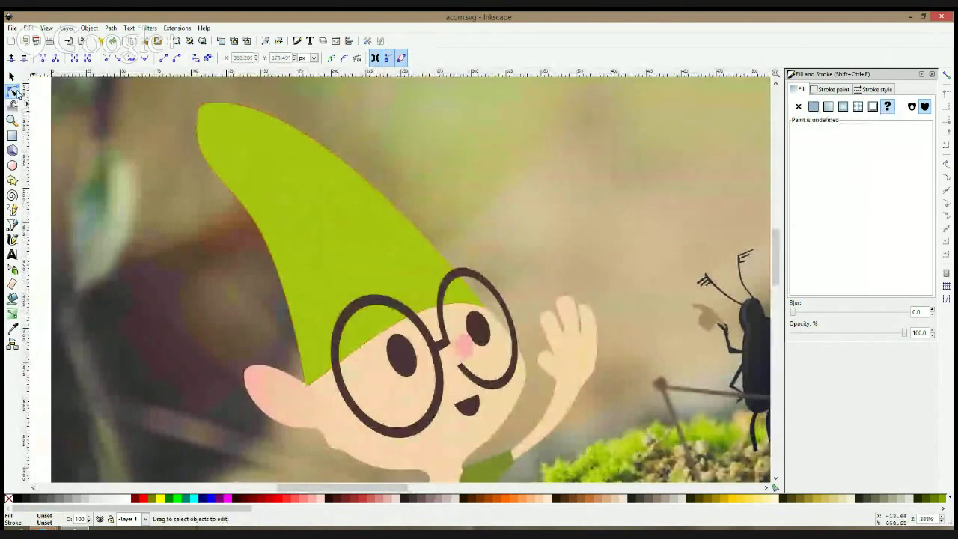
click(567, 428)
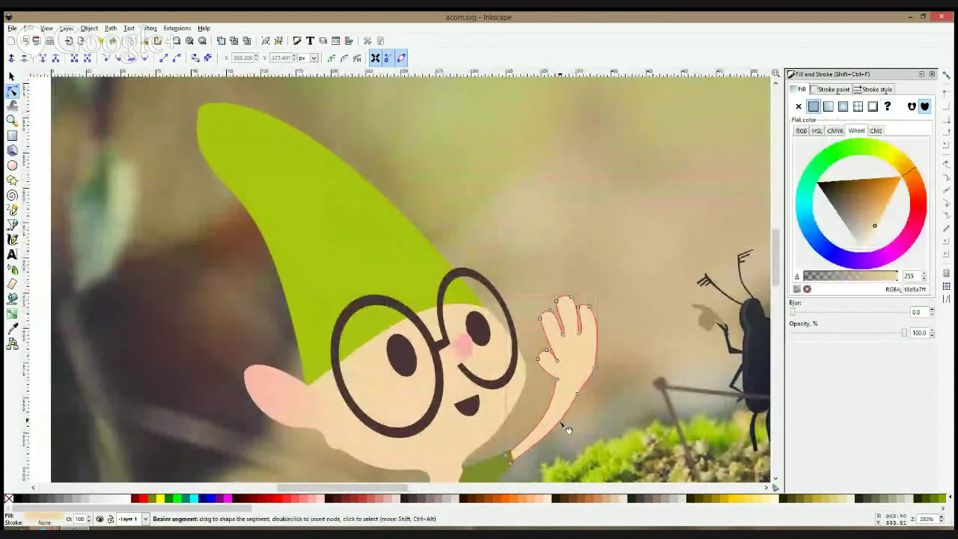
key(s)
scroll(627, 343, down, 4)
drag(627, 343, 614, 288)
click(326, 335)
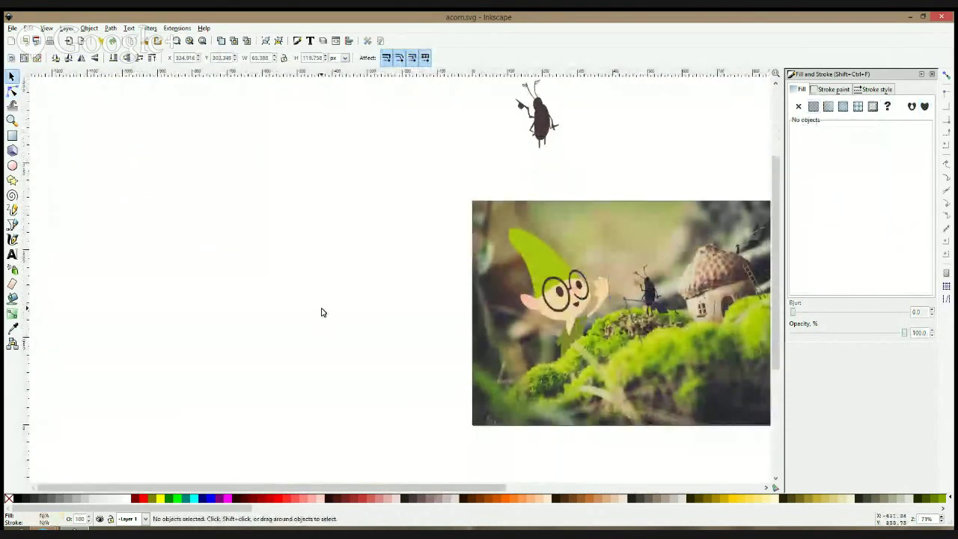
click(12, 225)
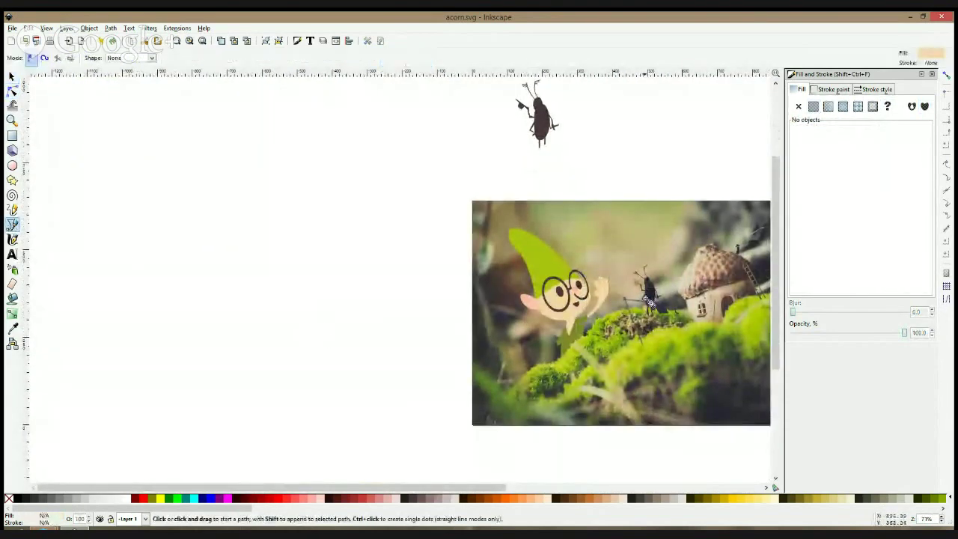
scroll(595, 336, up, 2)
scroll(546, 346, up, 2)
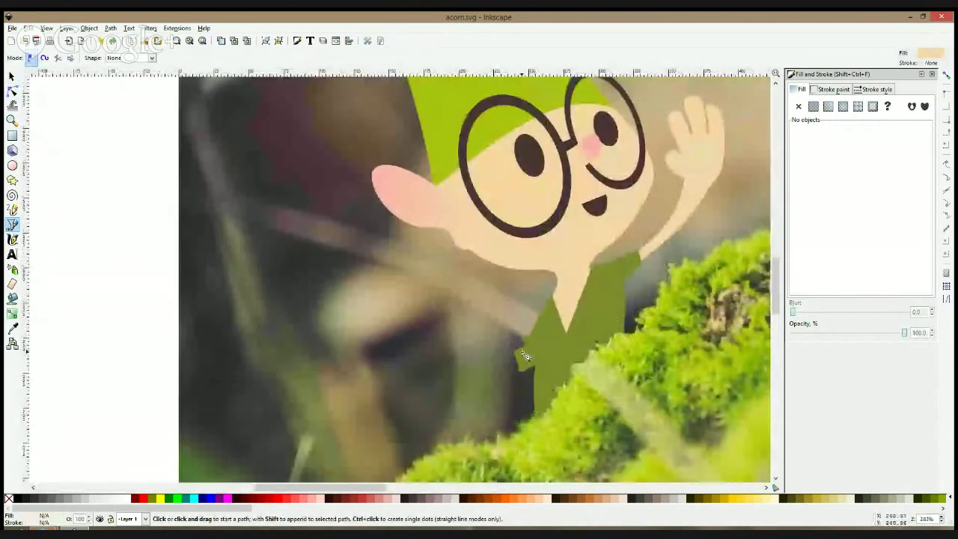
click(526, 347)
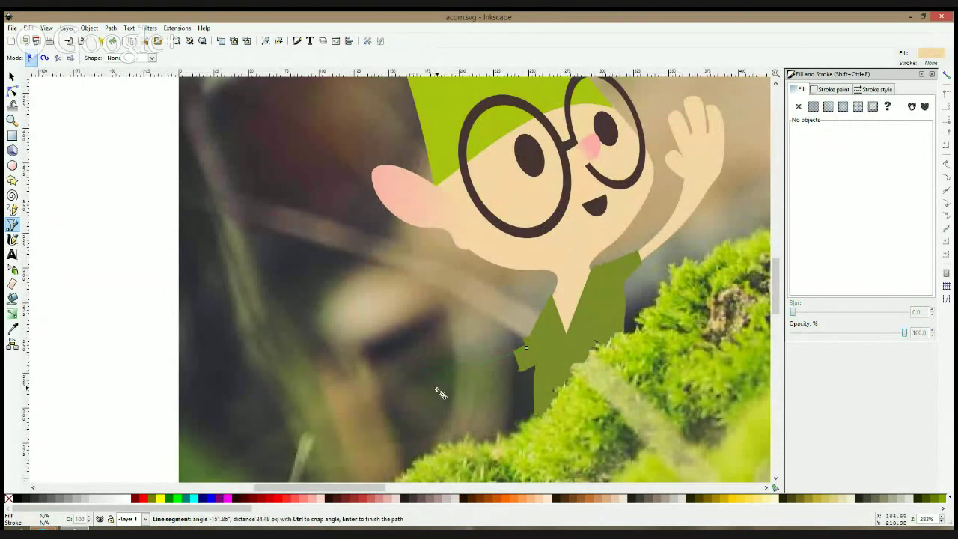
key(s)
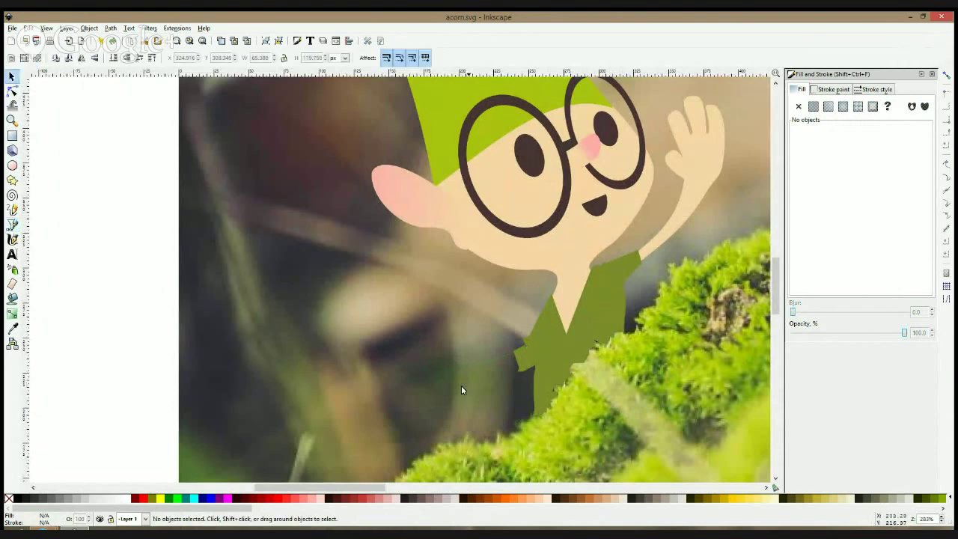
Draw the gnome's second arm with a spread-fingered hand as a closed path about 77 by 48 px, extending from the lower sleeve
click(12, 224)
scroll(554, 408, up, 1)
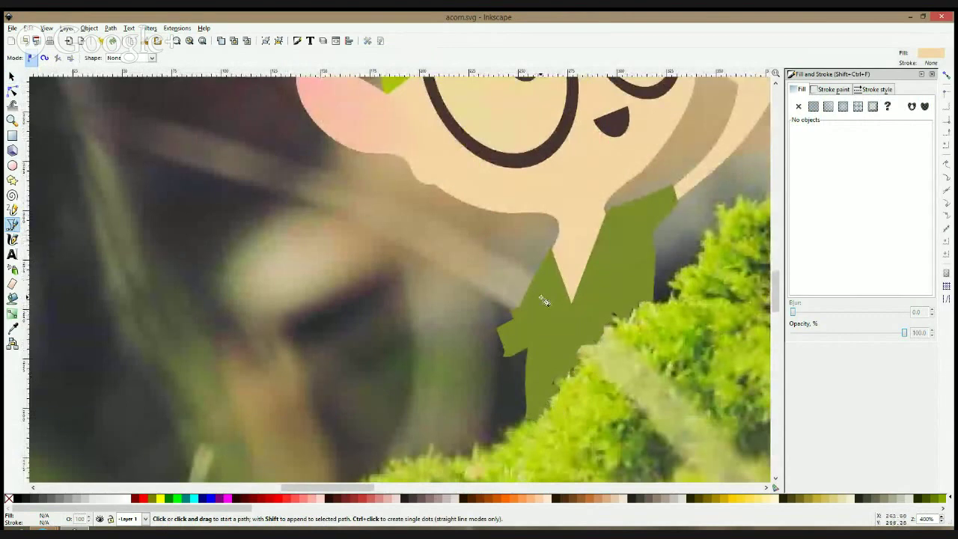
scroll(543, 301, down, 3)
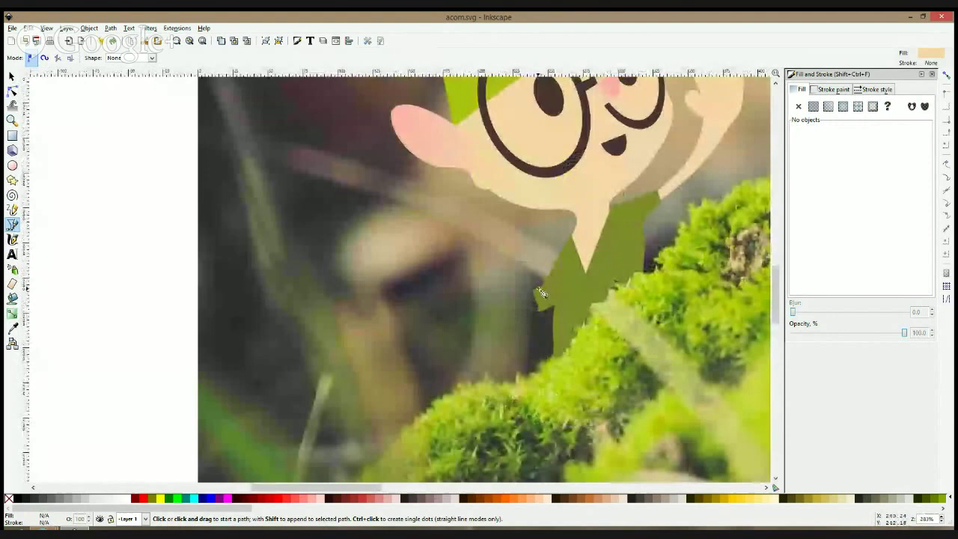
scroll(543, 302, up, 2)
click(542, 293)
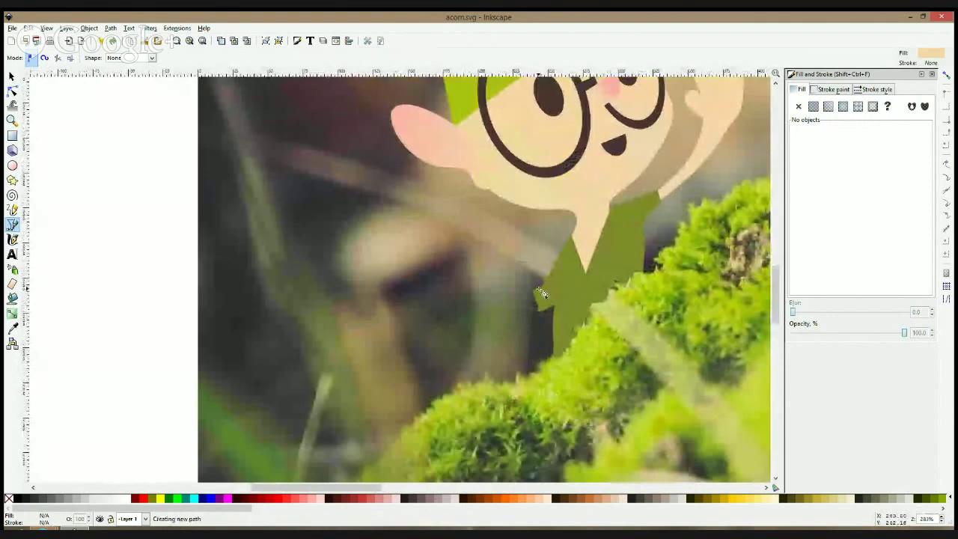
click(491, 310)
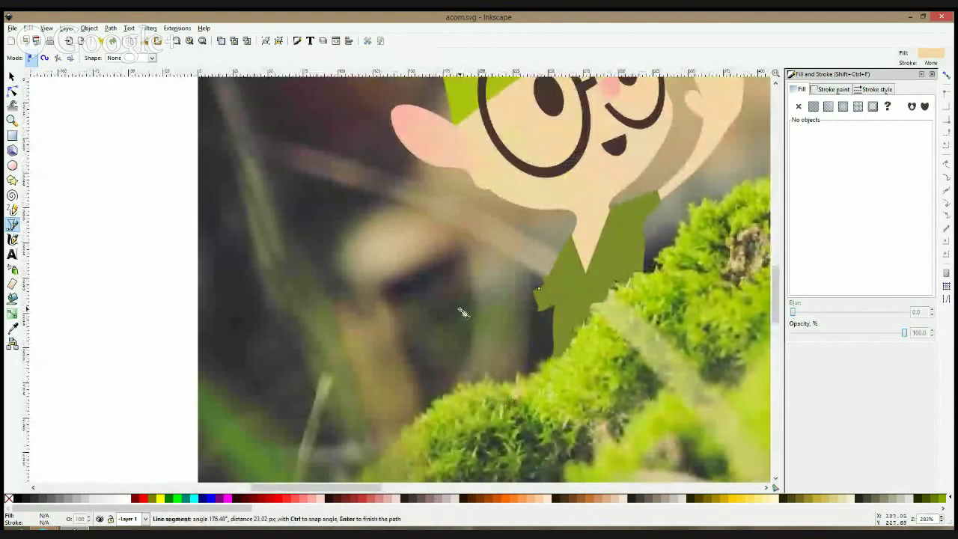
click(460, 309)
click(443, 326)
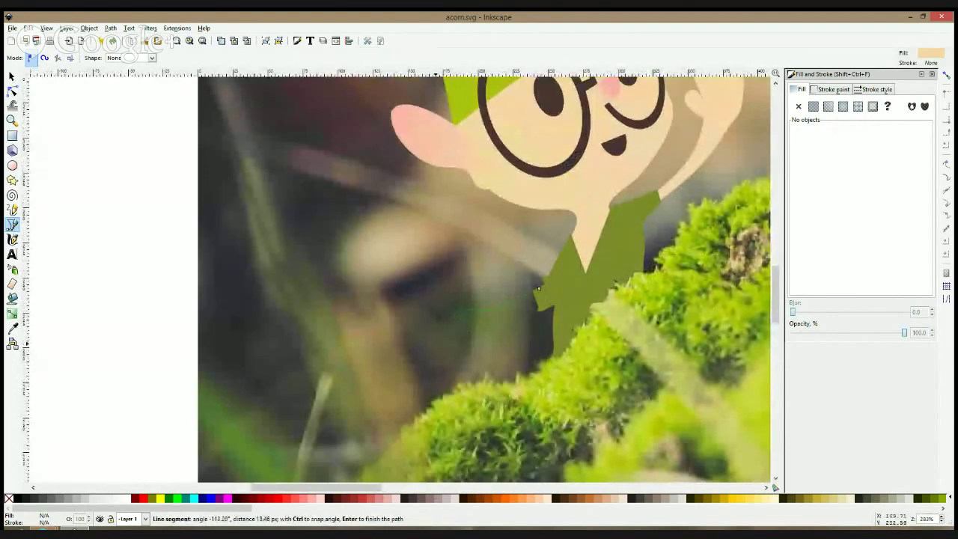
click(438, 342)
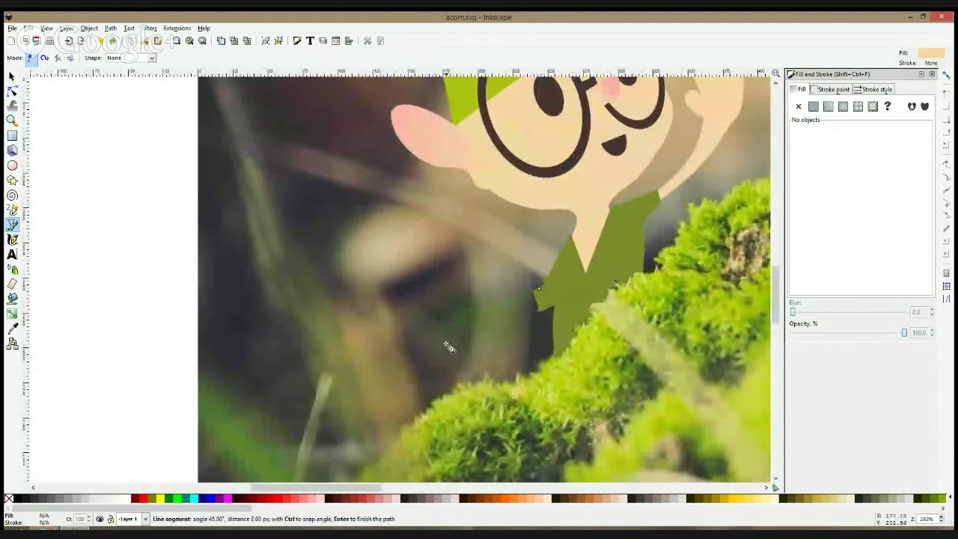
click(449, 351)
click(459, 355)
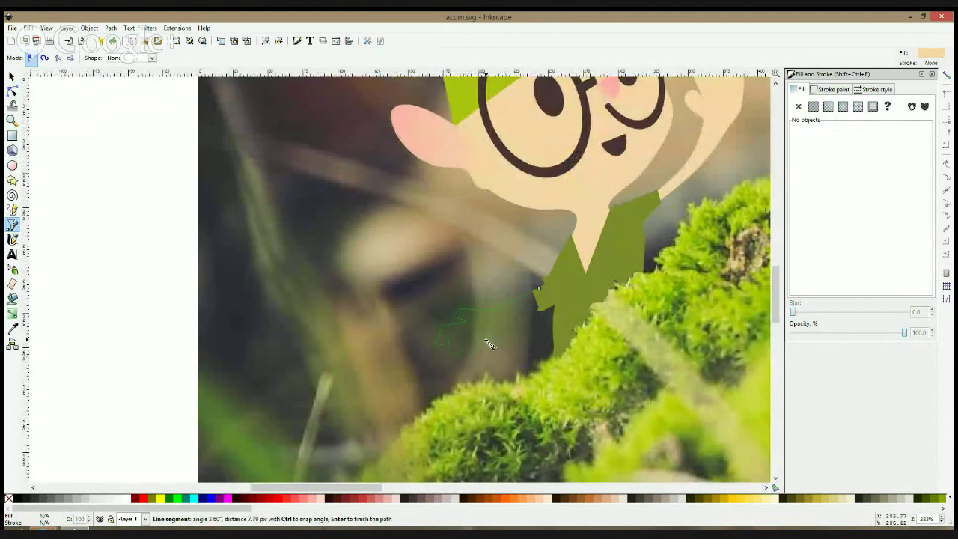
click(492, 341)
click(538, 288)
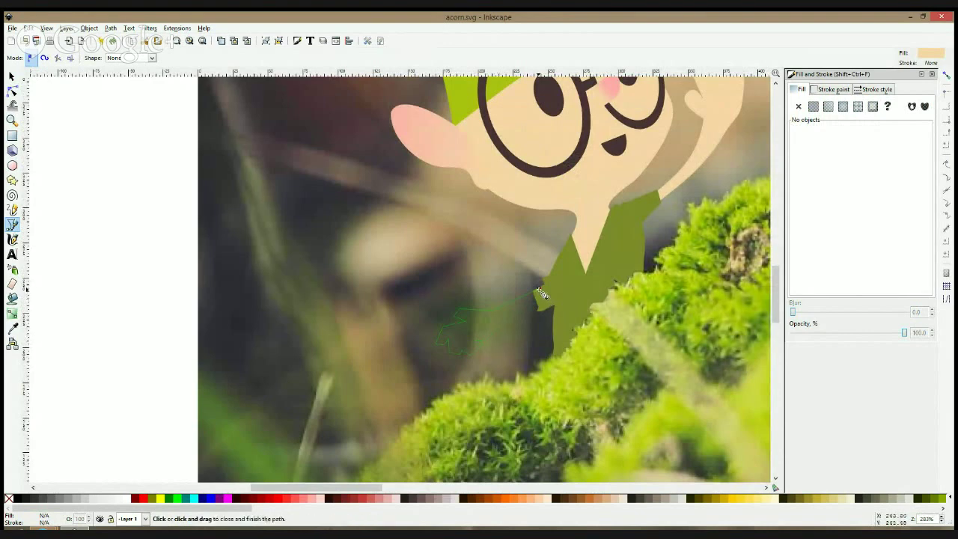
key(s)
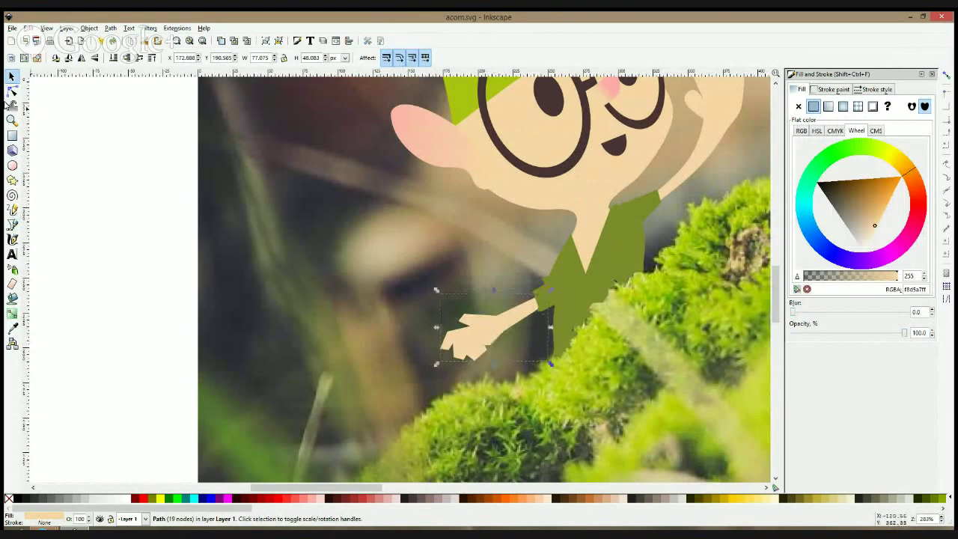
Bend the new forearm's edges into a curve and rotate the arm slightly clockwise so the hand sits higher
key(n)
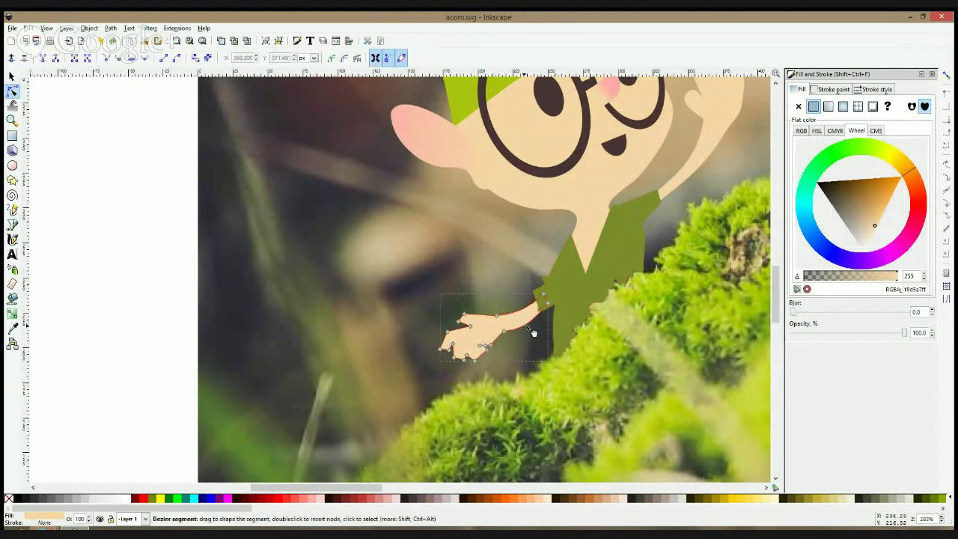
key(s)
click(515, 324)
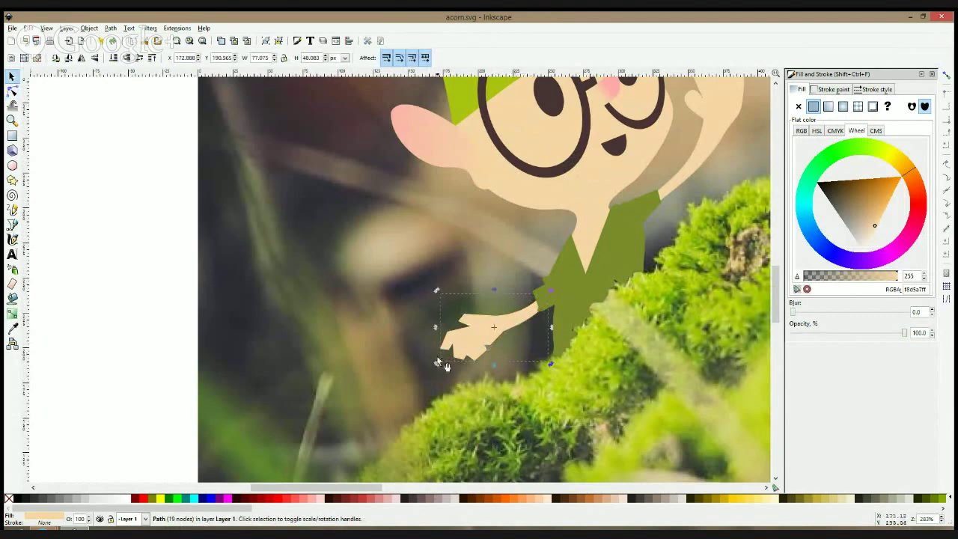
drag(437, 364, 454, 327)
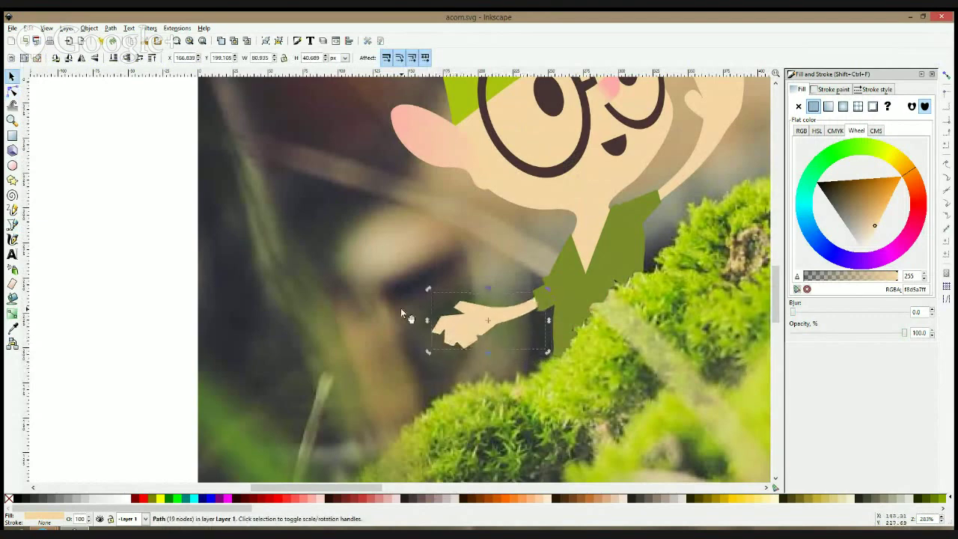
Smooth the corner nodes at the thumb and fingertips of the lowered hand to round them
click(12, 90)
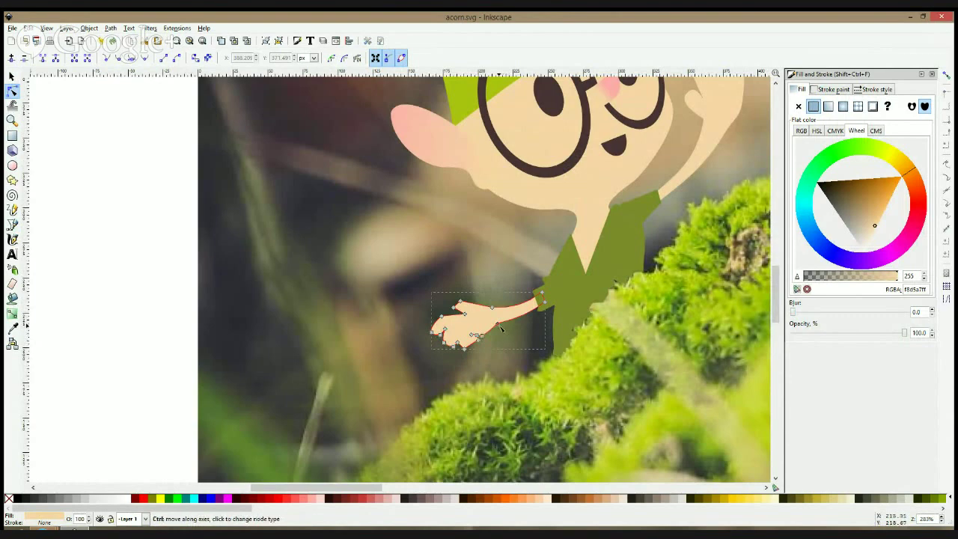
key(Escape)
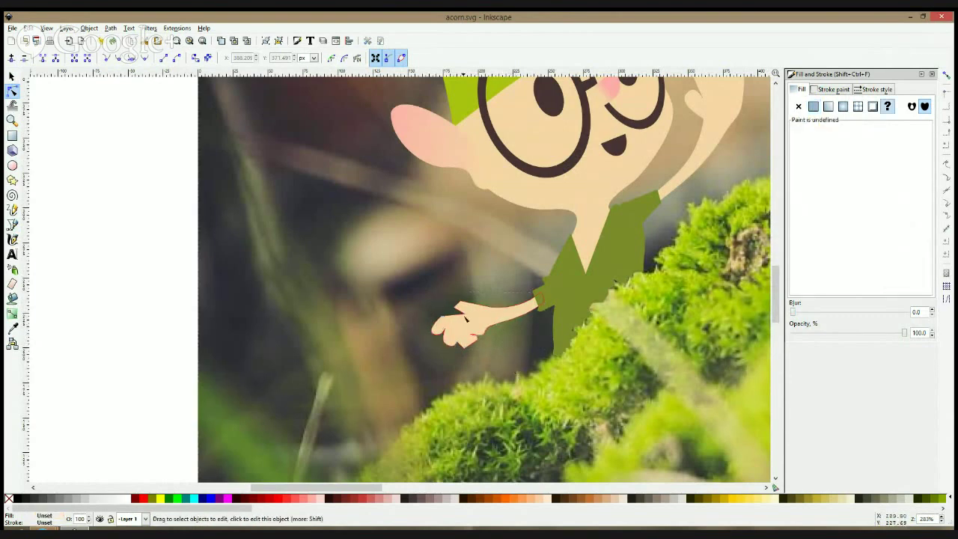
click(462, 309)
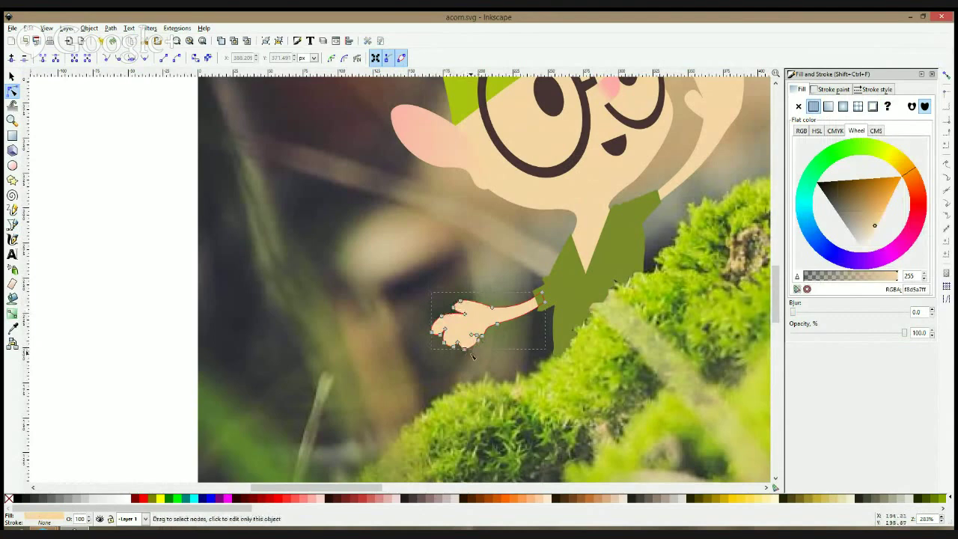
key(Escape)
Adjust the curve handle on the lowered hand's palm edge so the last finger flows smoothly into the wrist
scroll(509, 330, up, 2)
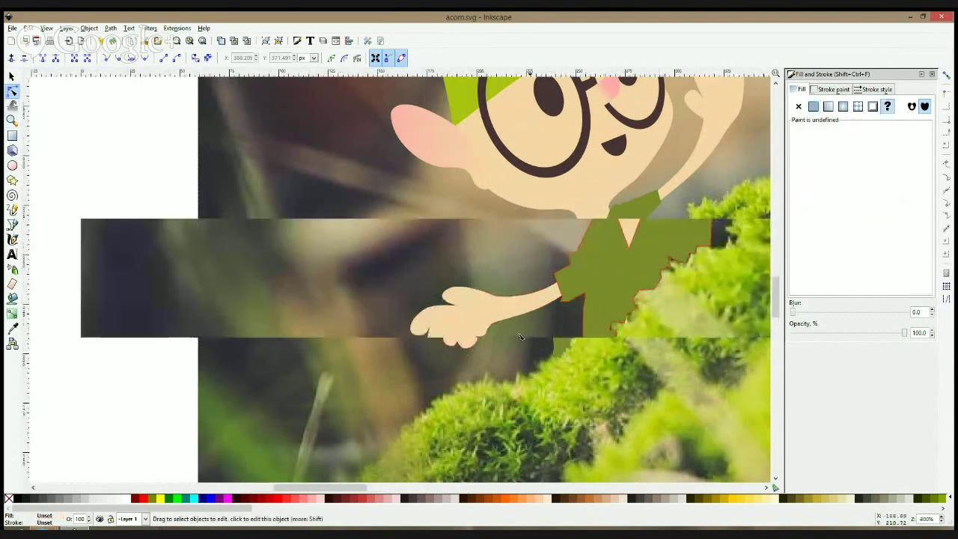
click(452, 327)
drag(433, 331, 416, 336)
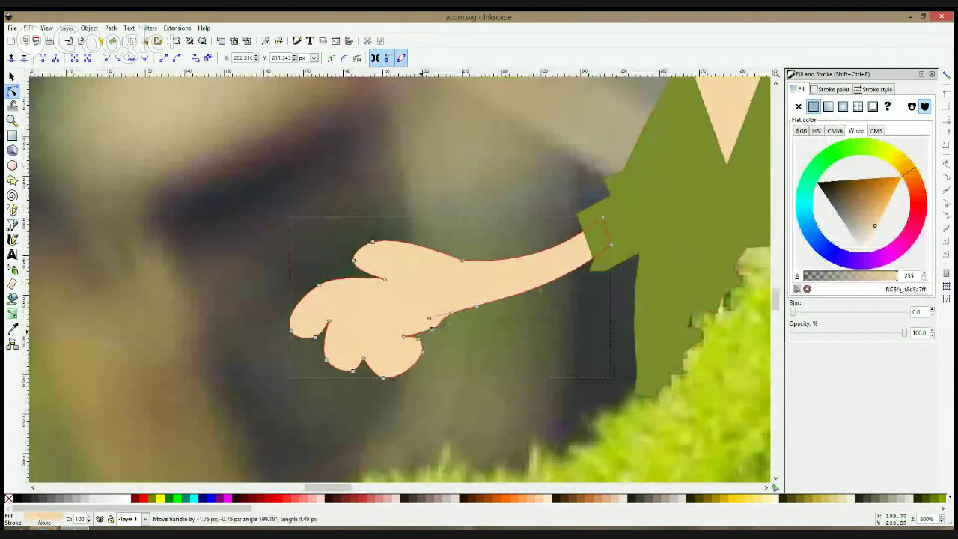
key(s)
key(Escape)
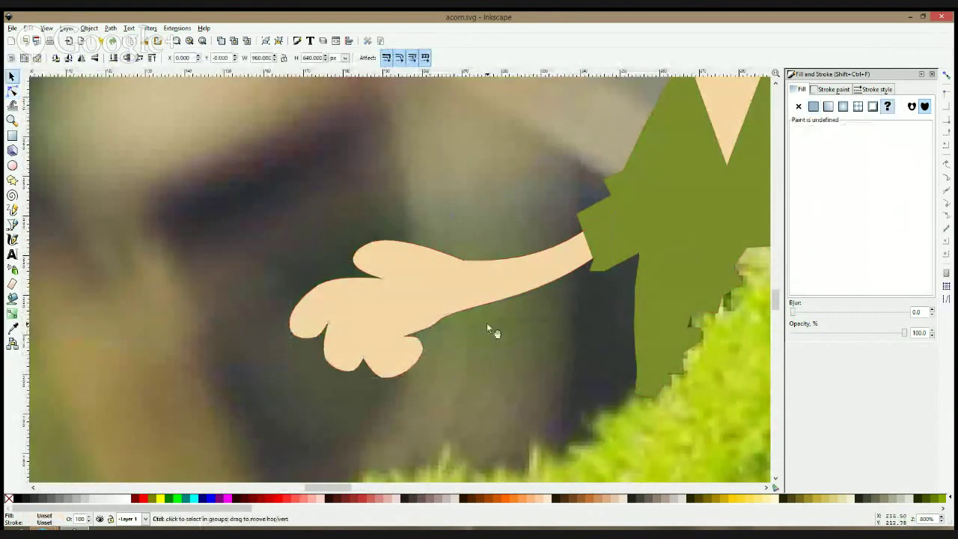
key(1)
click(321, 315)
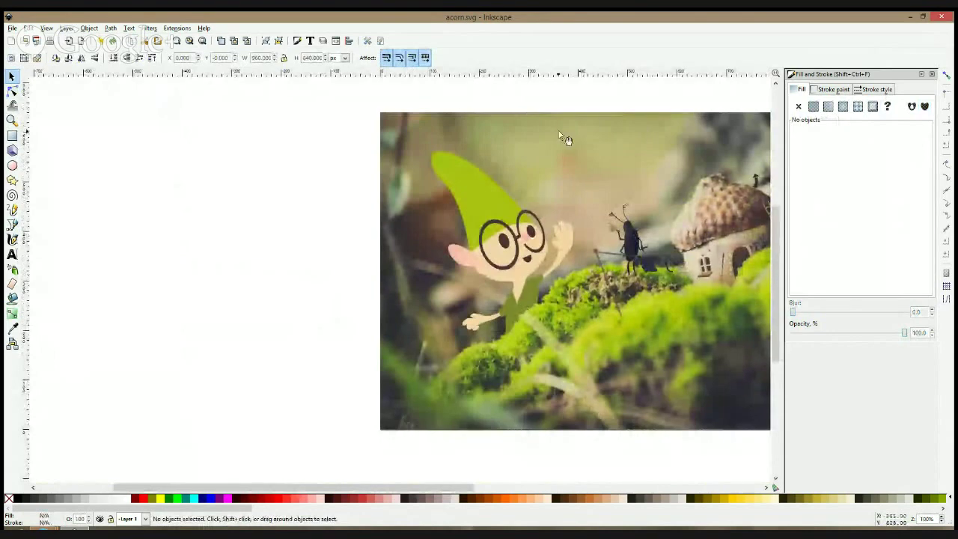
Fill the gnome's face with a short diagonal linear gradient, sampling a slightly darker skin tone for its end stop
scroll(528, 246, up, 2)
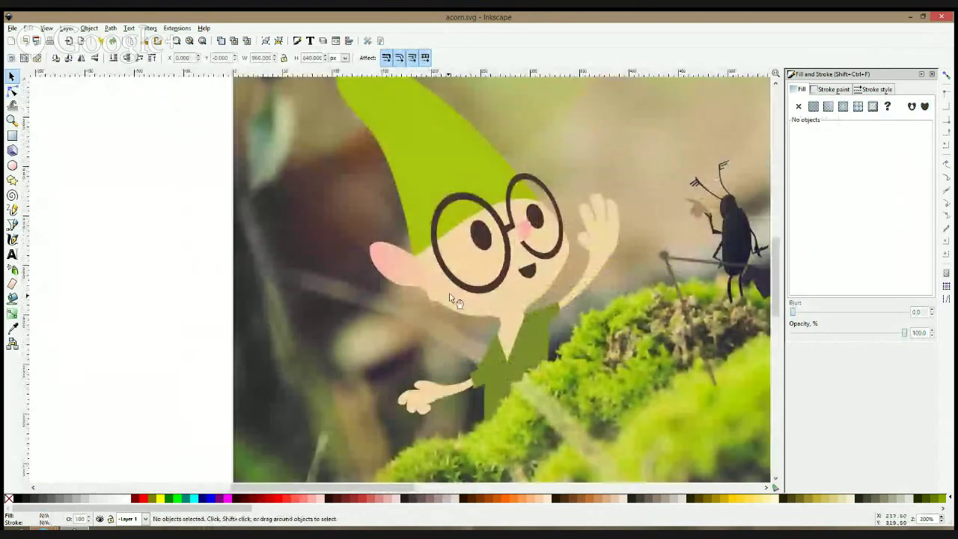
click(436, 305)
click(460, 310)
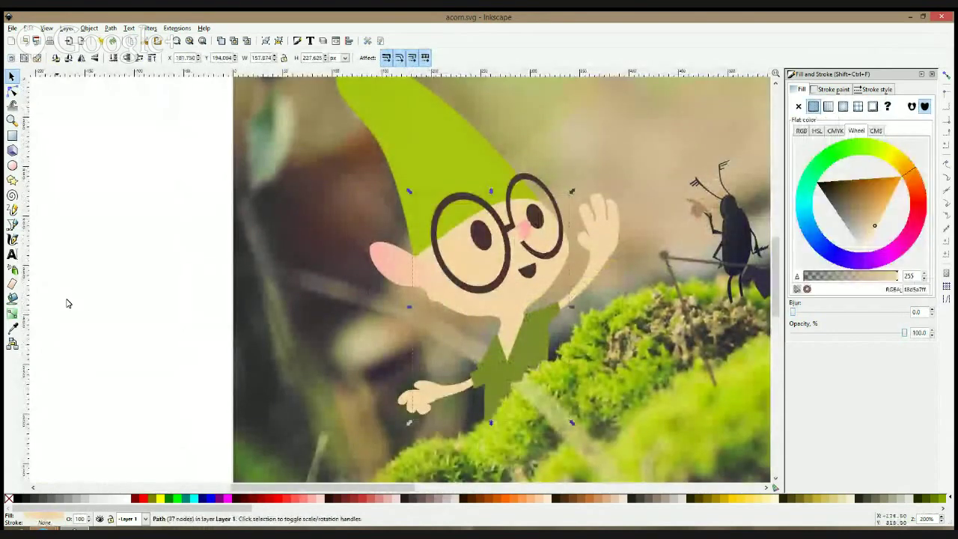
click(12, 315)
drag(457, 293, 486, 309)
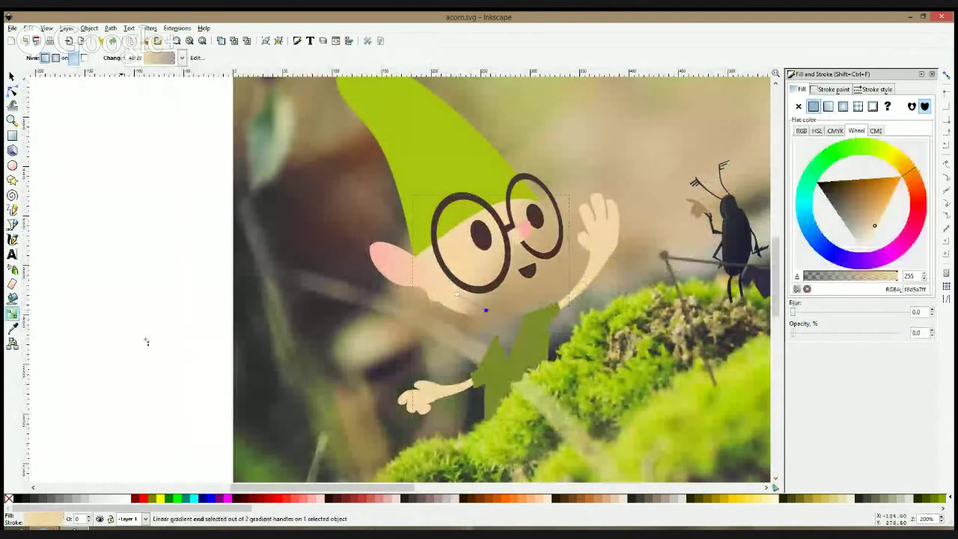
click(12, 328)
click(508, 290)
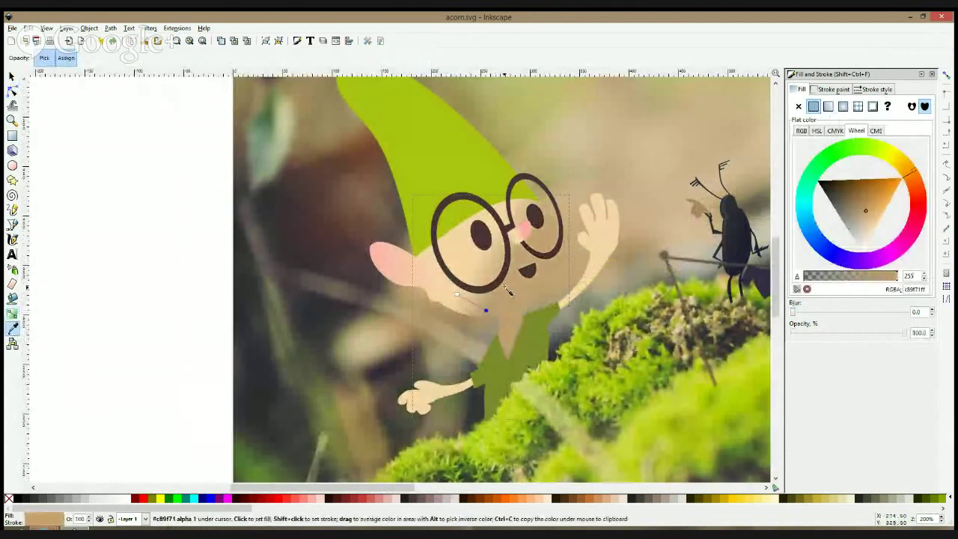
click(491, 271)
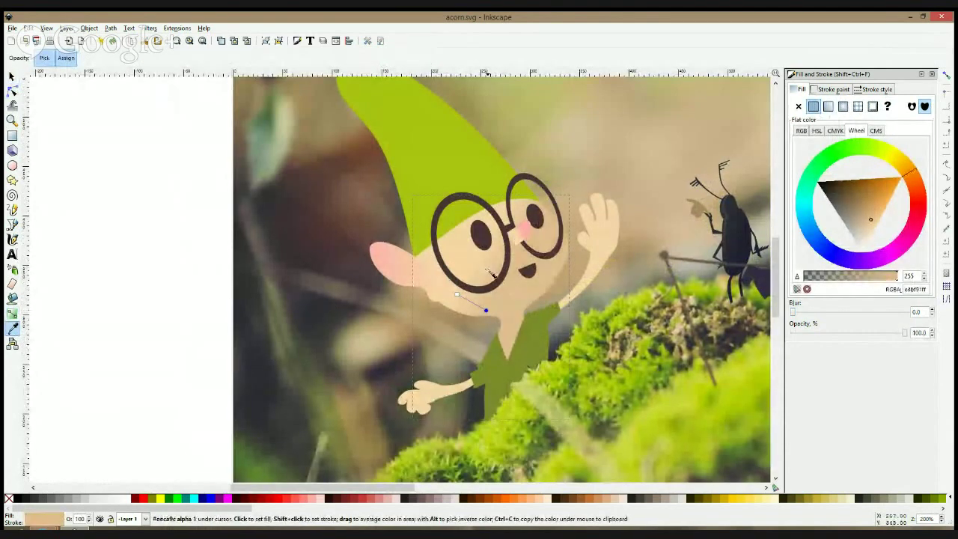
click(465, 268)
key(s)
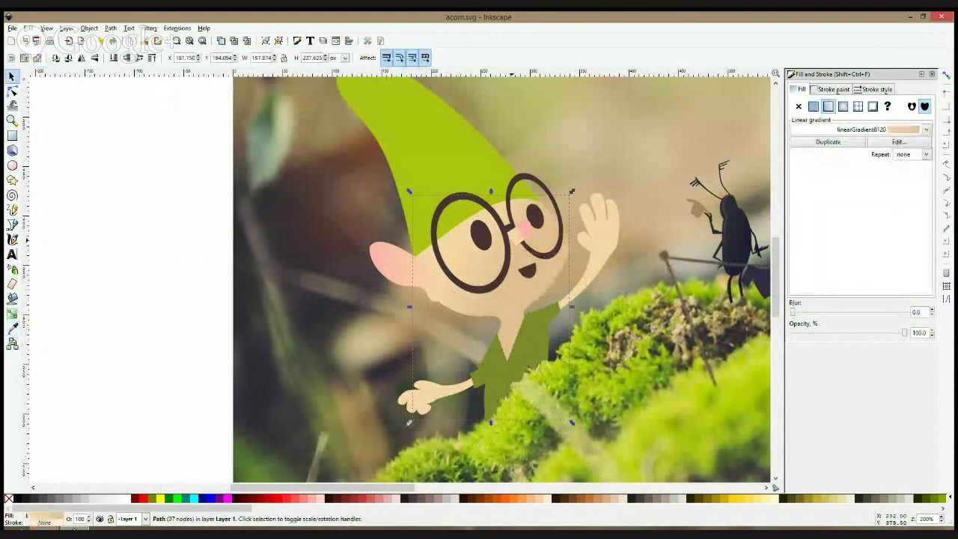
Recolour the end stop of the pink nose's gradient with the skin tone sampled from the face beside it
click(524, 232)
click(12, 329)
scroll(488, 258, up, 2)
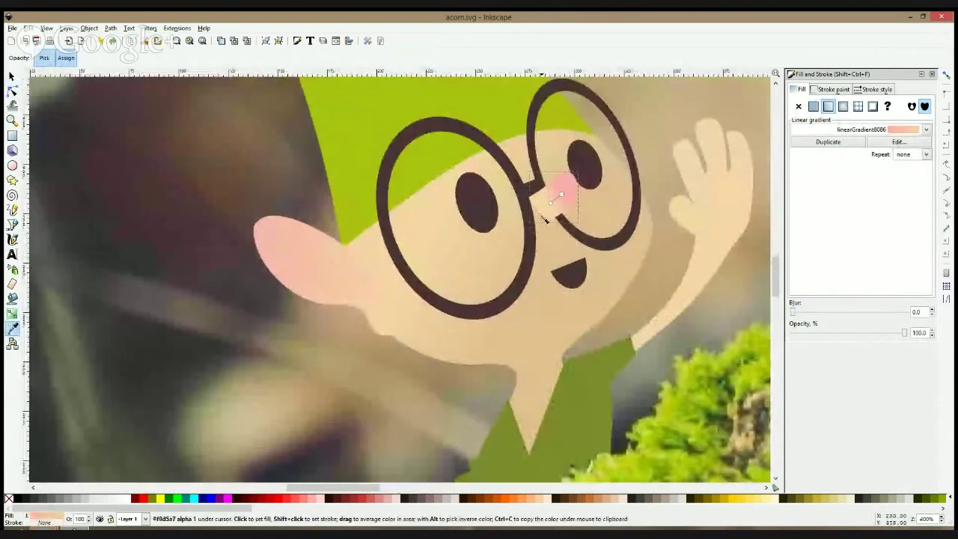
click(554, 206)
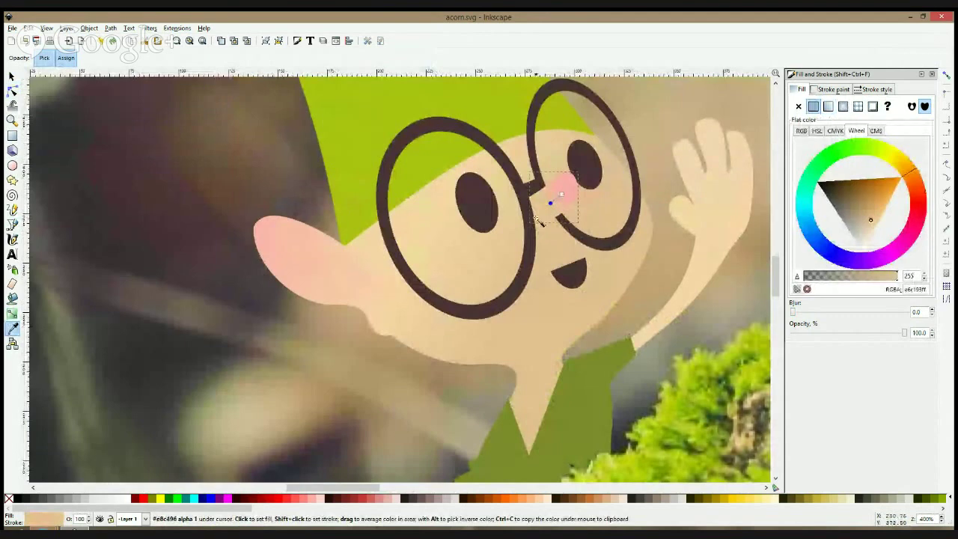
click(536, 216)
key(s)
scroll(545, 245, down, 4)
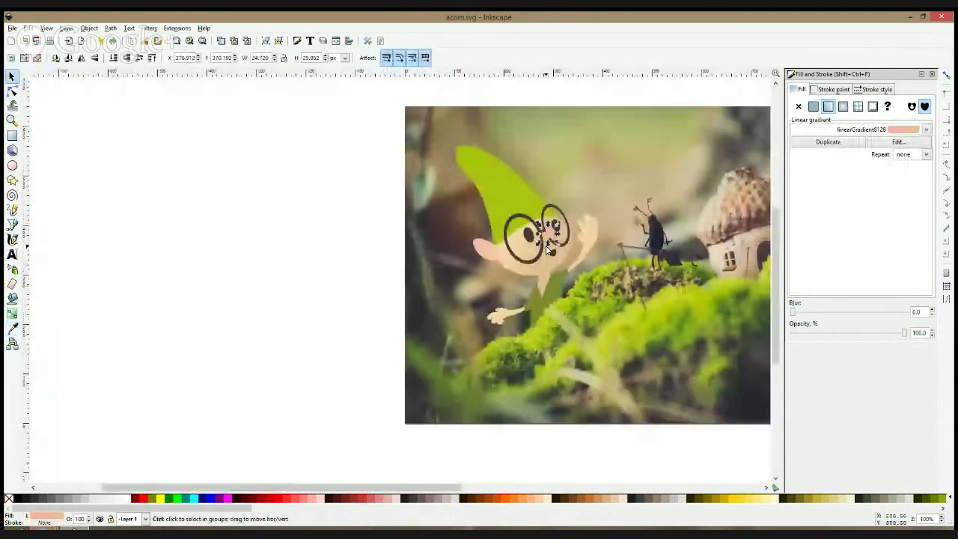
click(288, 277)
Resample the stop colours of the small pink nose's linear gradient, taking the skin tone from the face beside it
scroll(539, 240, up, 4)
click(569, 260)
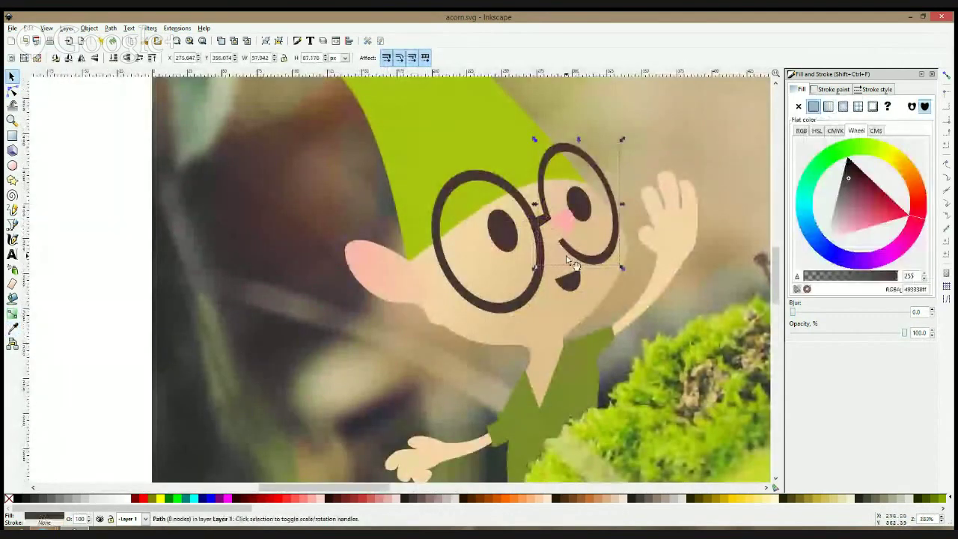
click(577, 208)
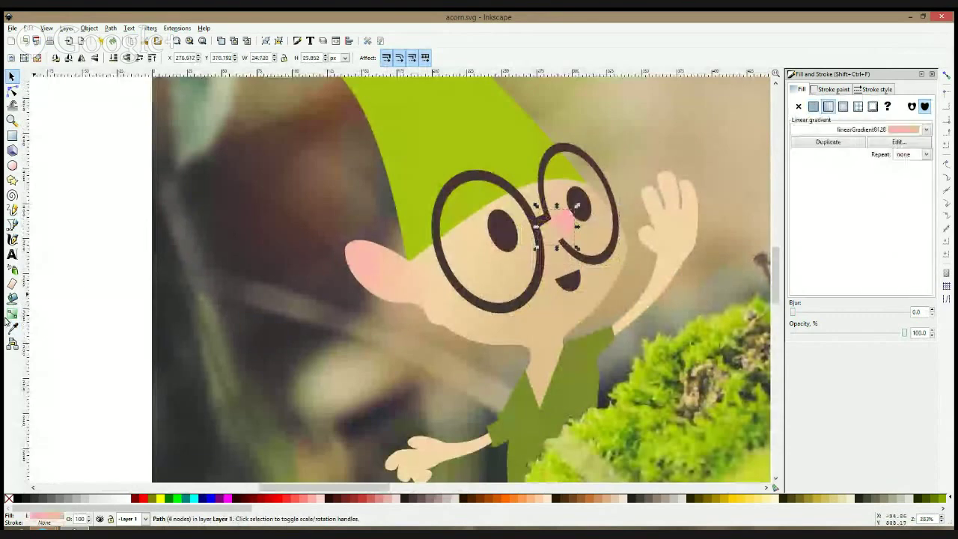
click(12, 327)
click(558, 229)
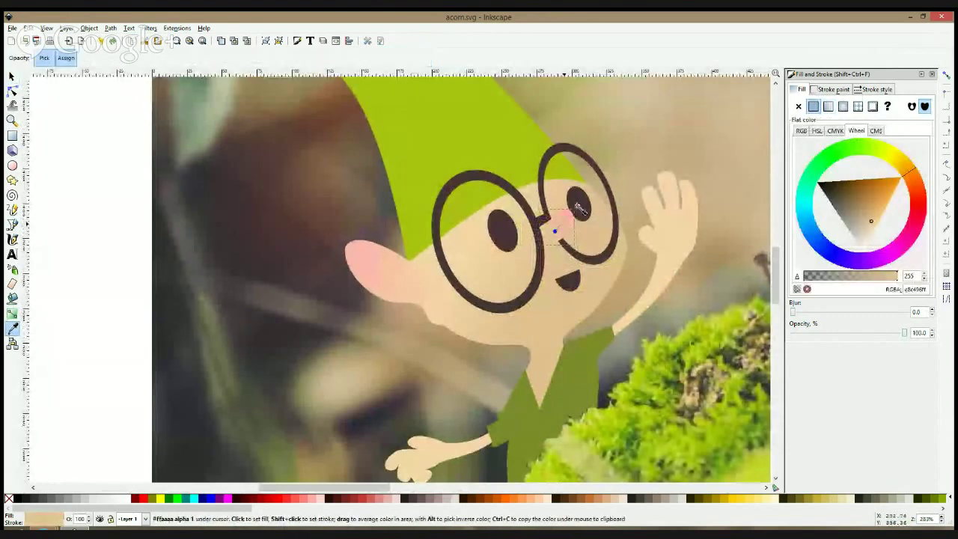
click(575, 203)
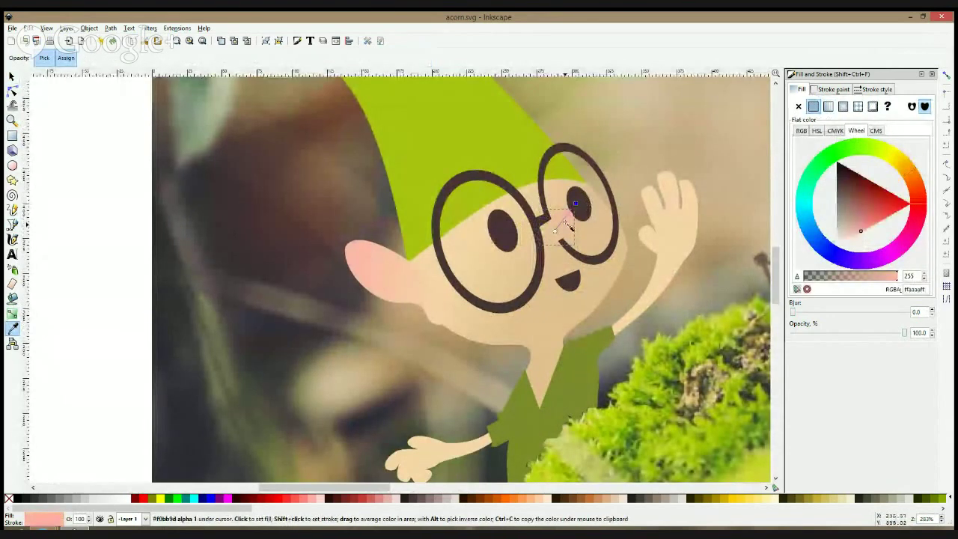
drag(557, 229, 551, 236)
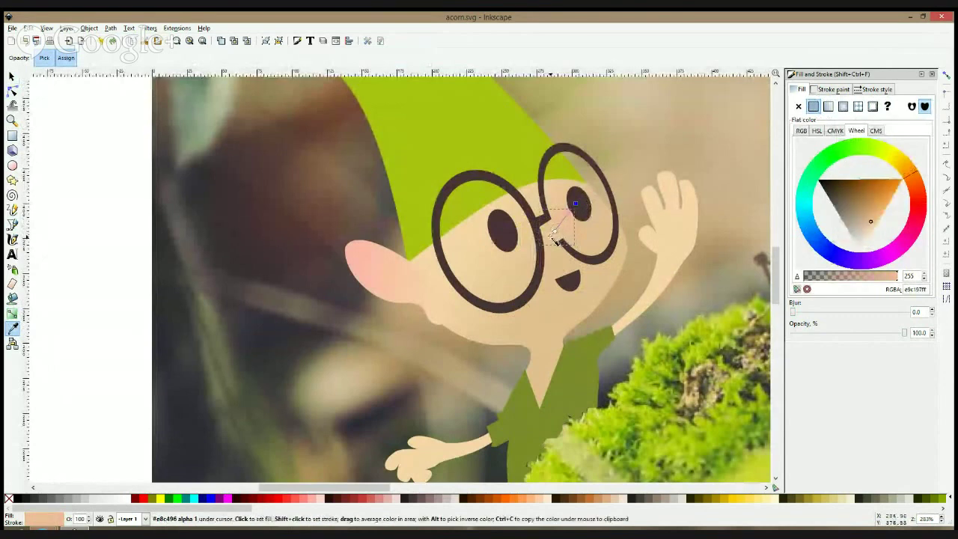
key(s)
Draw a small circle on the cheek inside the larger lens, fill it with pink ffb6a3 and blur it about 40
click(12, 166)
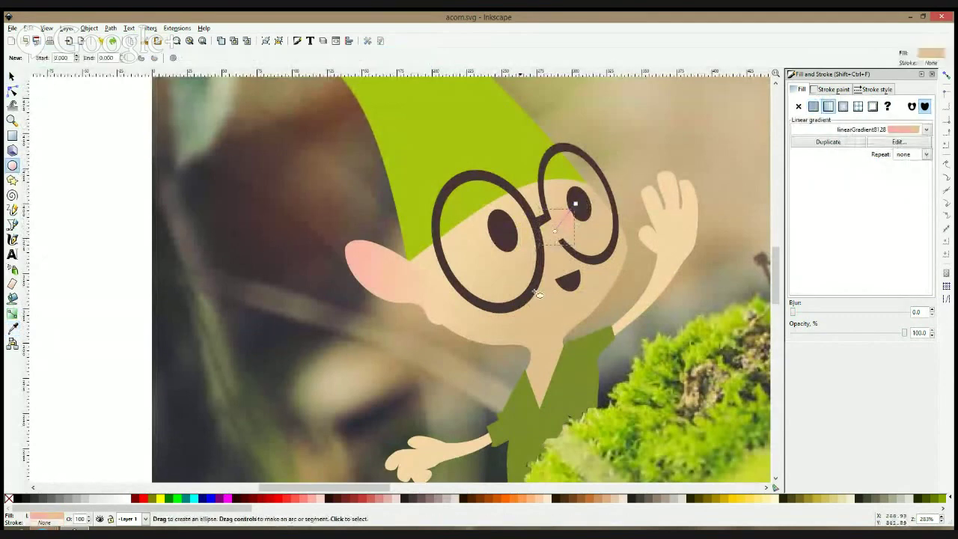
drag(477, 275, 515, 305)
key(d)
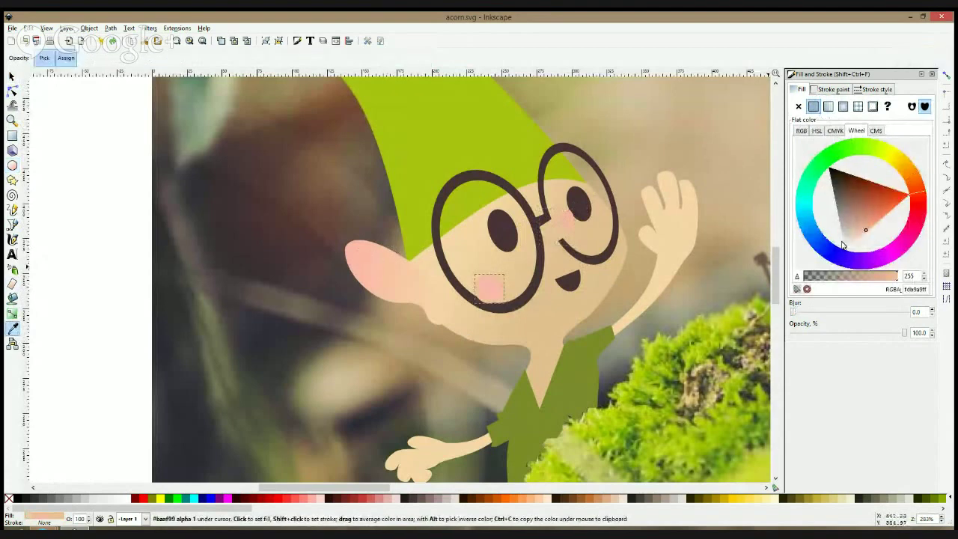
drag(853, 242, 871, 234)
drag(794, 317, 839, 312)
Reshape the cheek blush into a slanted oval with a blur of 27.1 and scale it to about 39 × 33 px
click(12, 90)
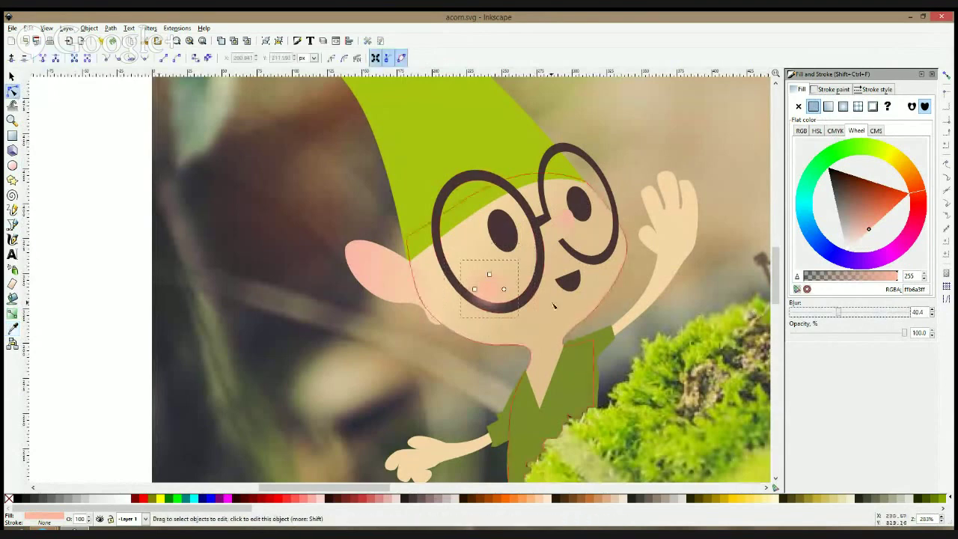
drag(504, 288, 513, 263)
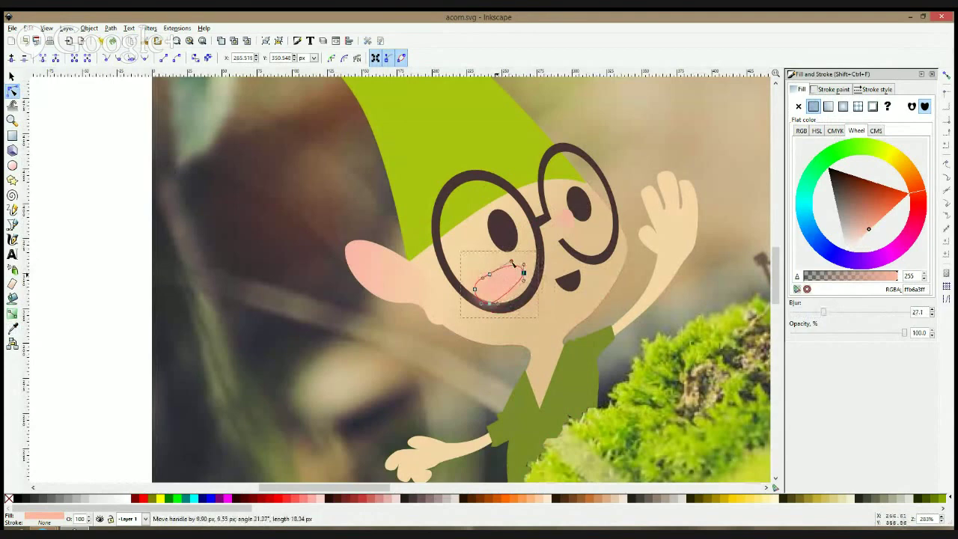
key(s)
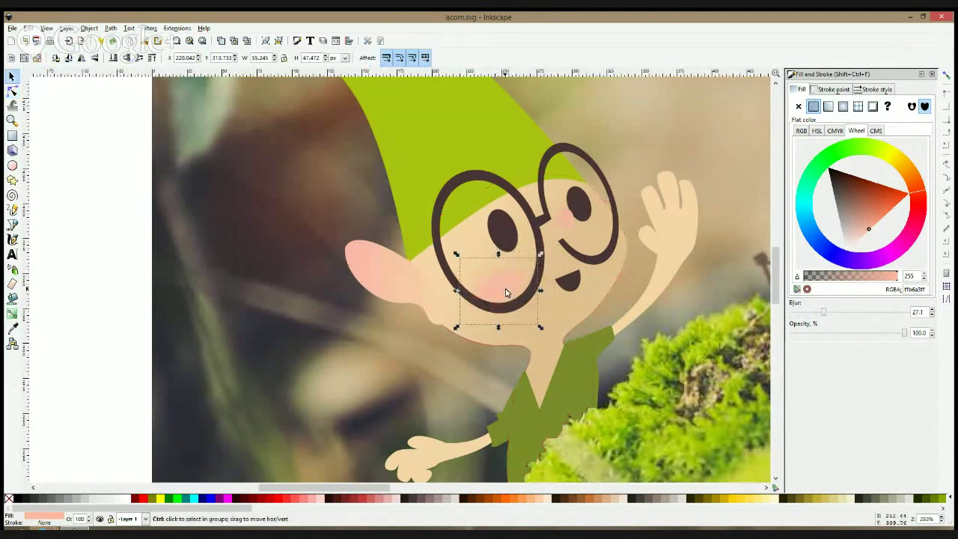
drag(540, 256, 531, 262)
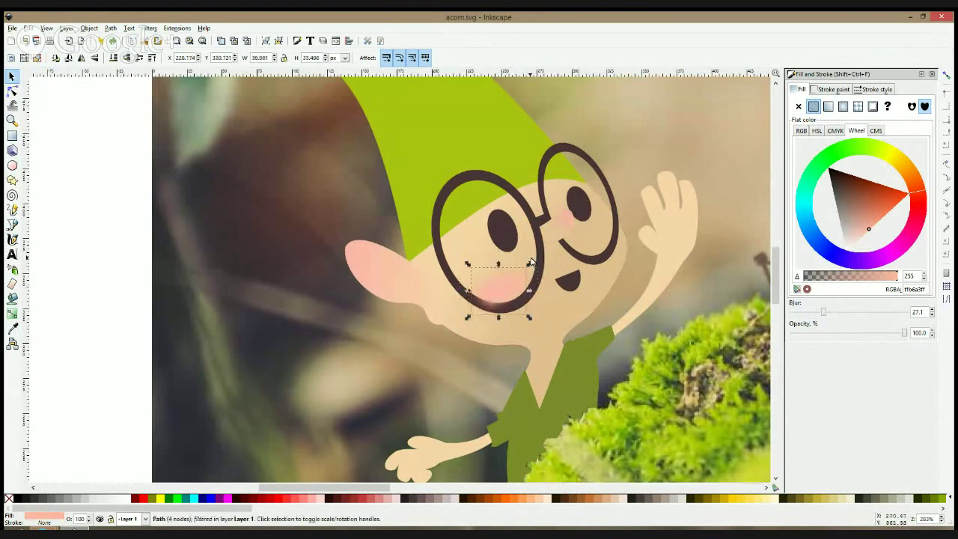
Duplicate the blush onto the cheek under the smaller lens, lower it in the stacking order and adjust its placement
key(ctrl+d)
drag(499, 300, 608, 238)
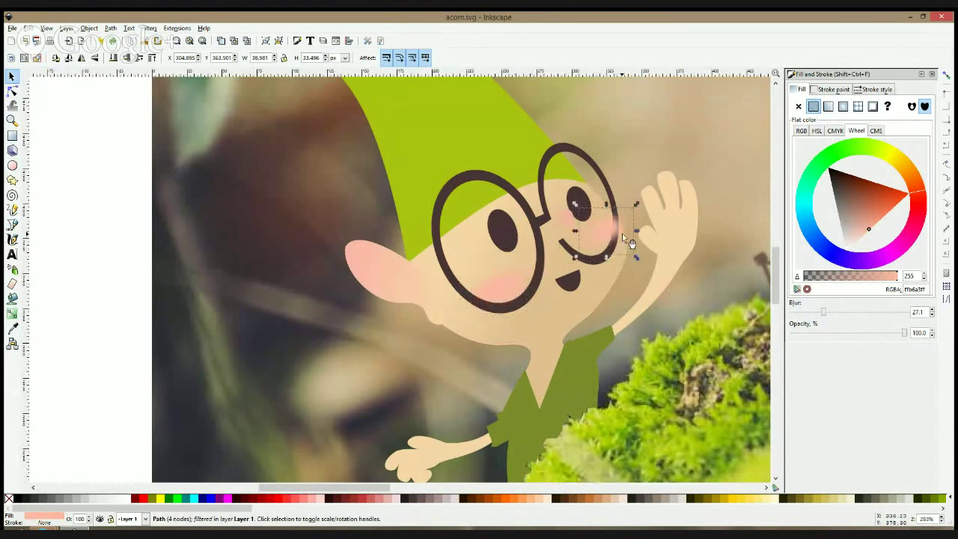
key(Page_Down)
drag(602, 241, 593, 243)
drag(627, 205, 616, 244)
click(636, 199)
scroll(636, 199, down, 5)
click(582, 120)
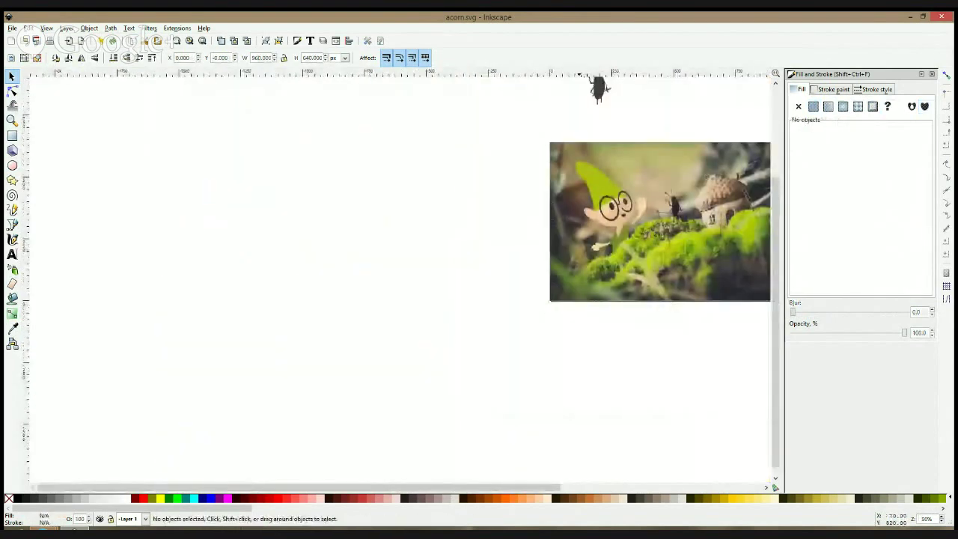
drag(679, 203, 471, 248)
scroll(429, 248, up, 2)
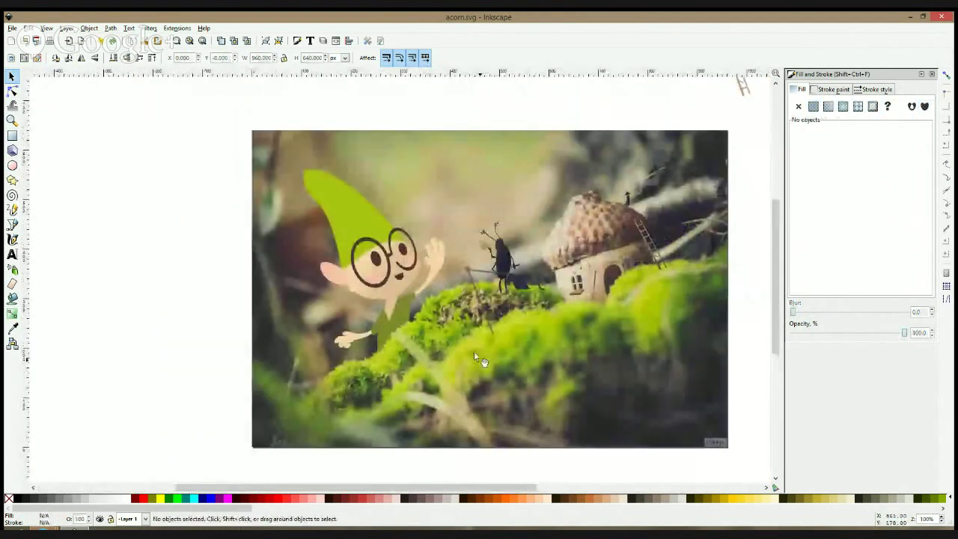